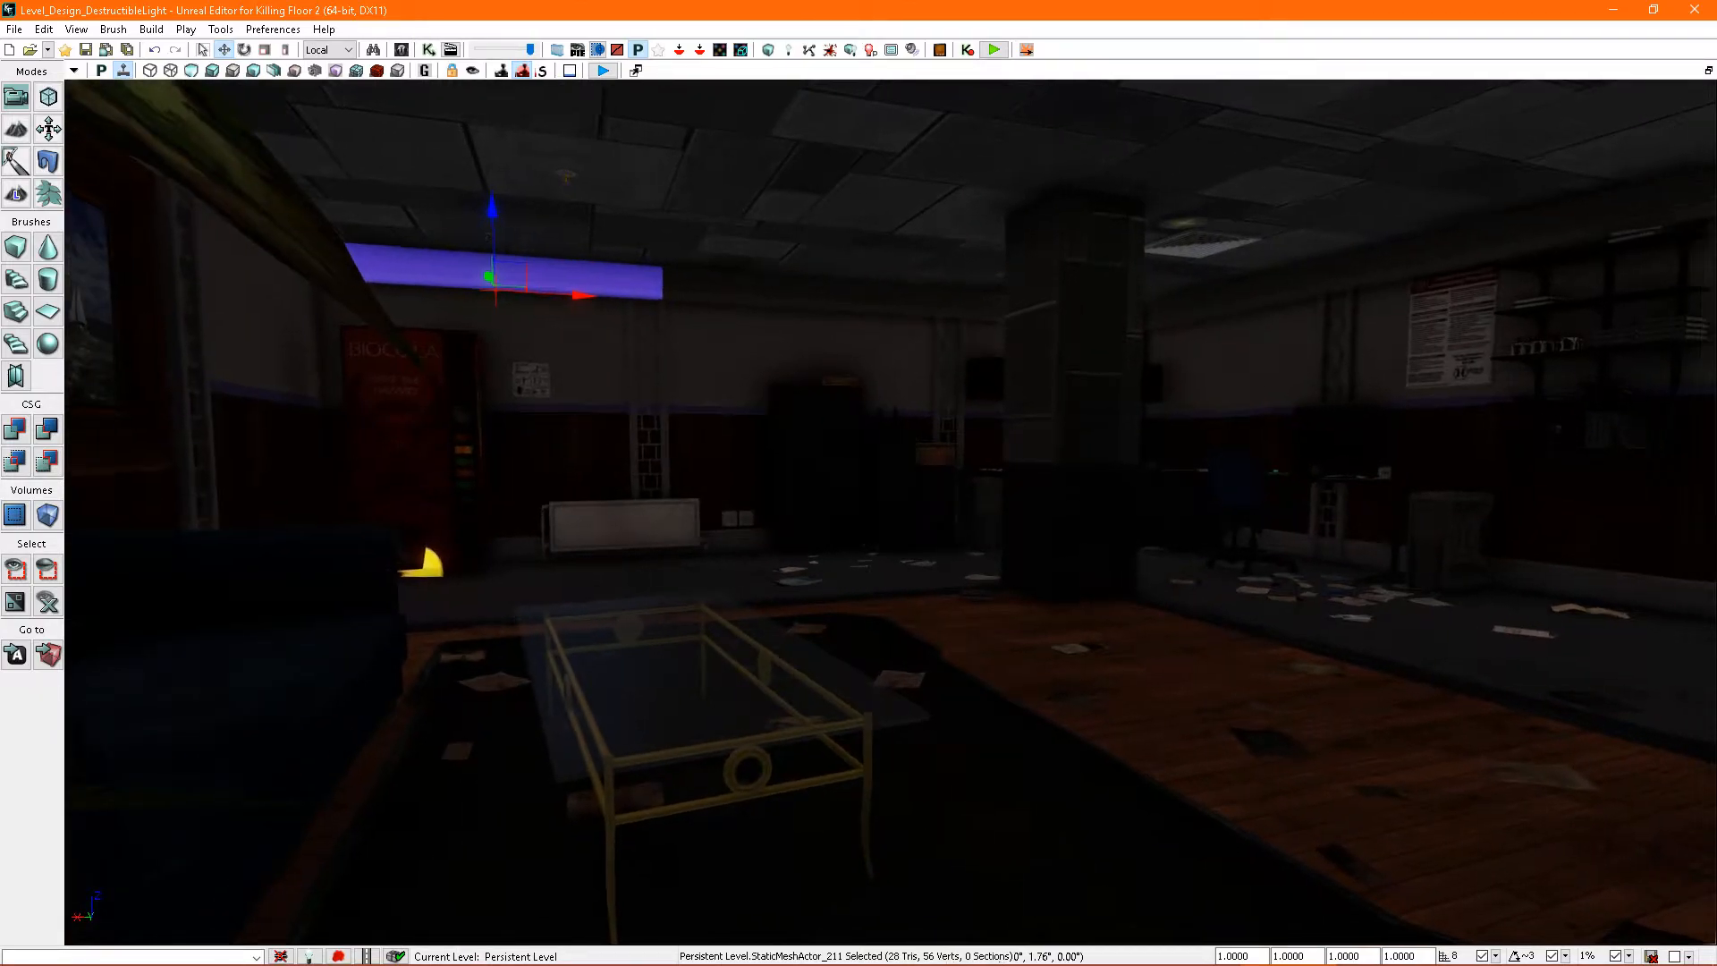
# - Locate the ceiling tile mesh in the asset library and open the ENV_BioticsLab_MESH package
pyautogui.moveTo(890, 532); pyautogui.dragTo(933, 517, button='right')
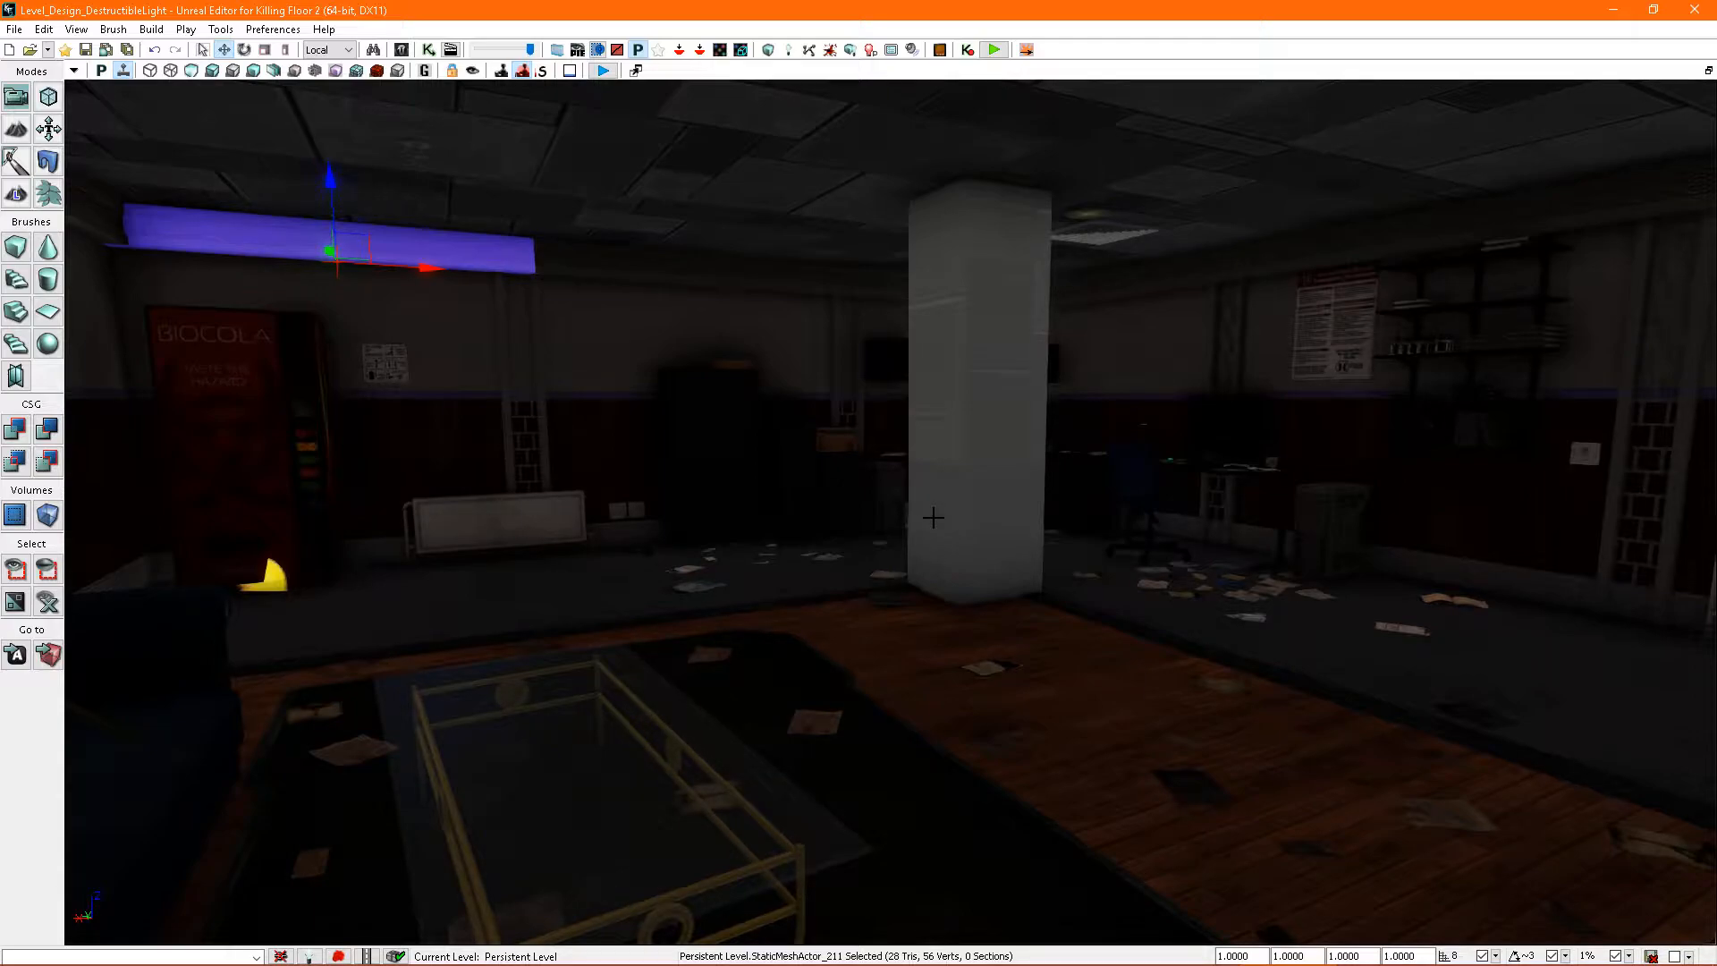
pyautogui.moveTo(999, 540); pyautogui.dragTo(1049, 554, button='right')
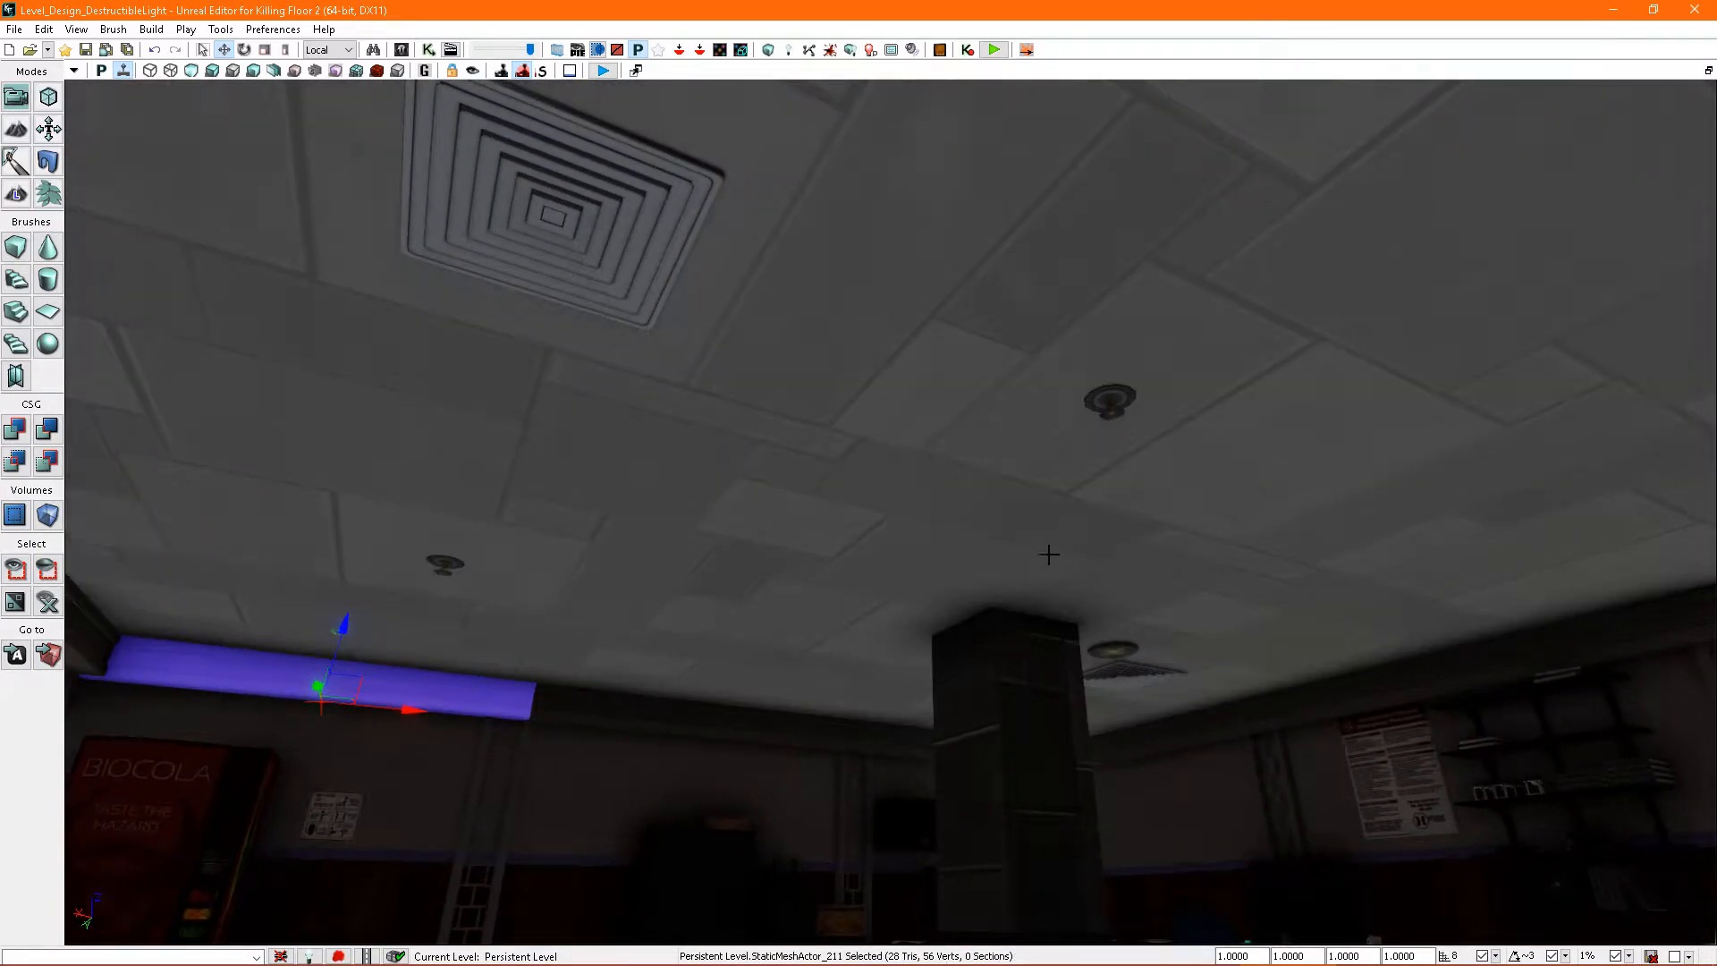
pyautogui.click(954, 528)
pyautogui.hotkey('ctrl', 'b')
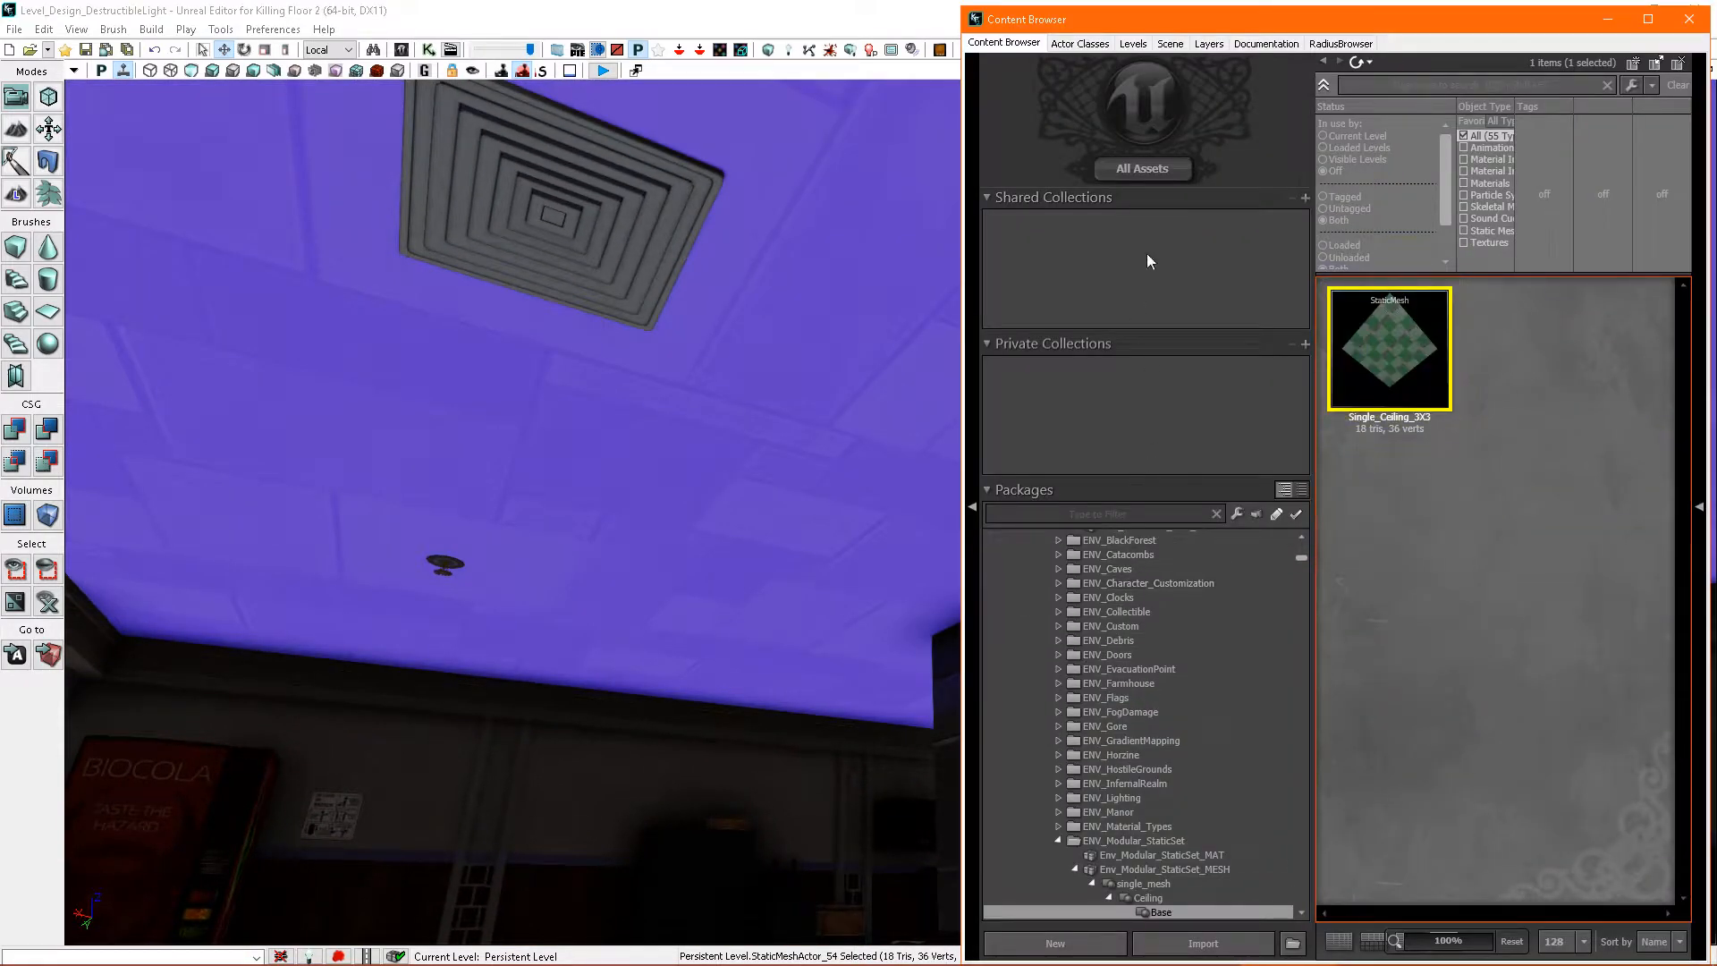
pyautogui.scroll(5, 1199, 620)
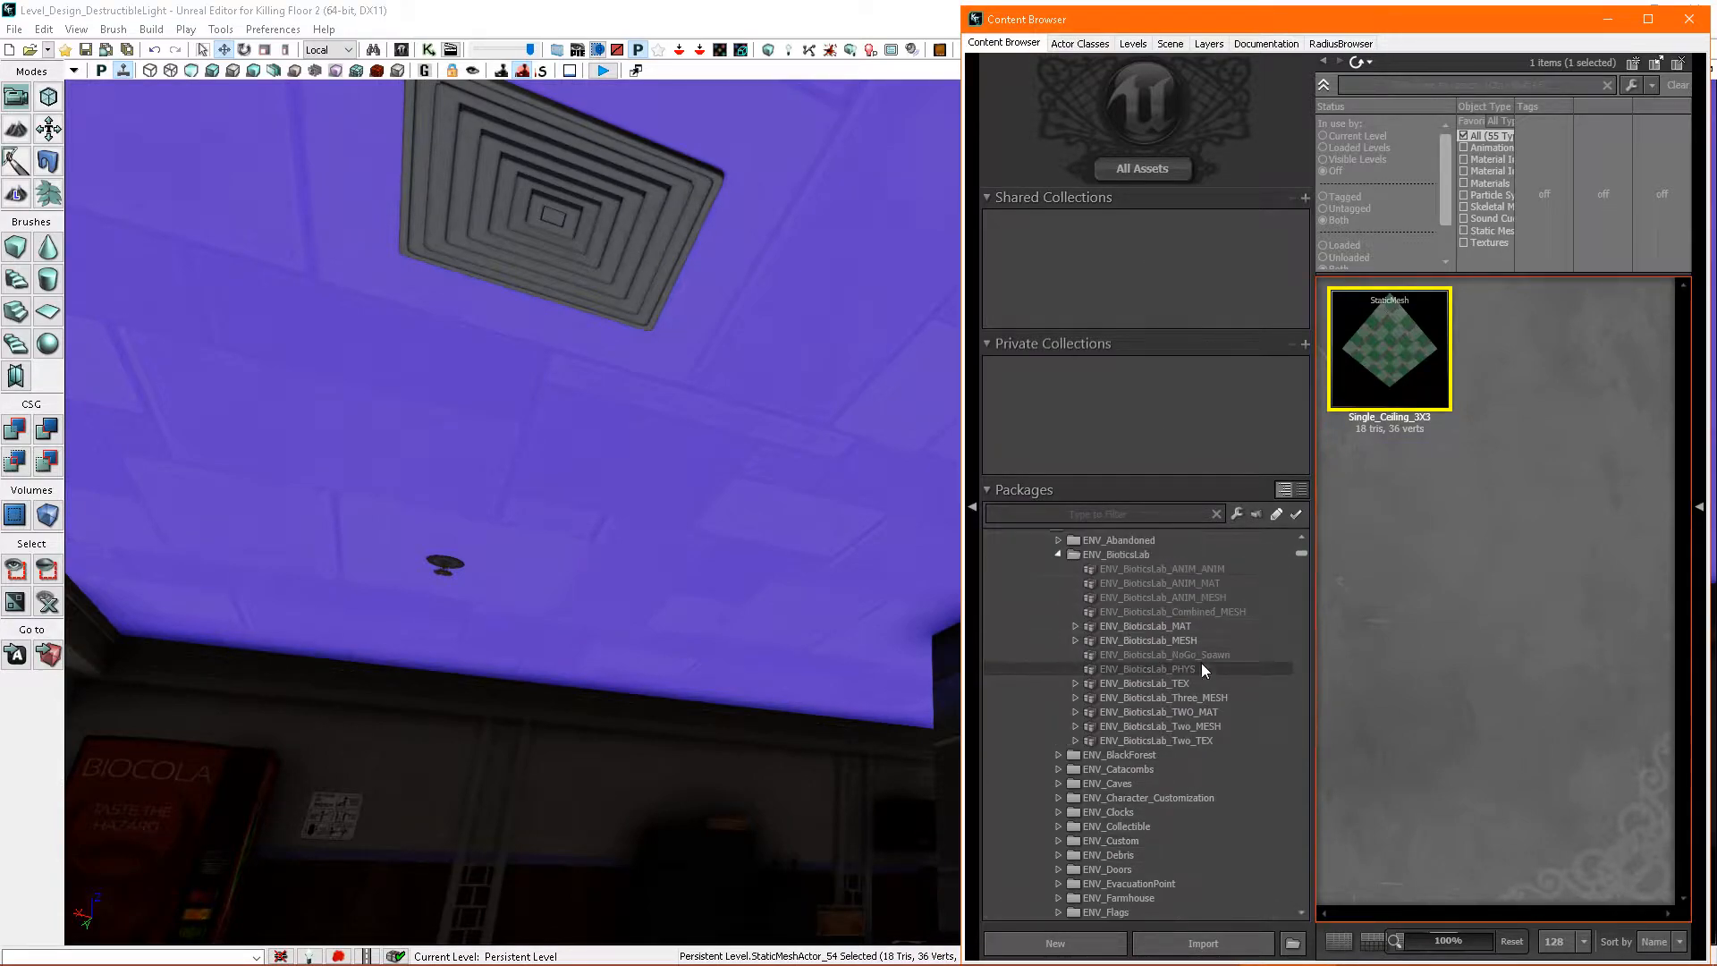
pyautogui.click(1180, 637)
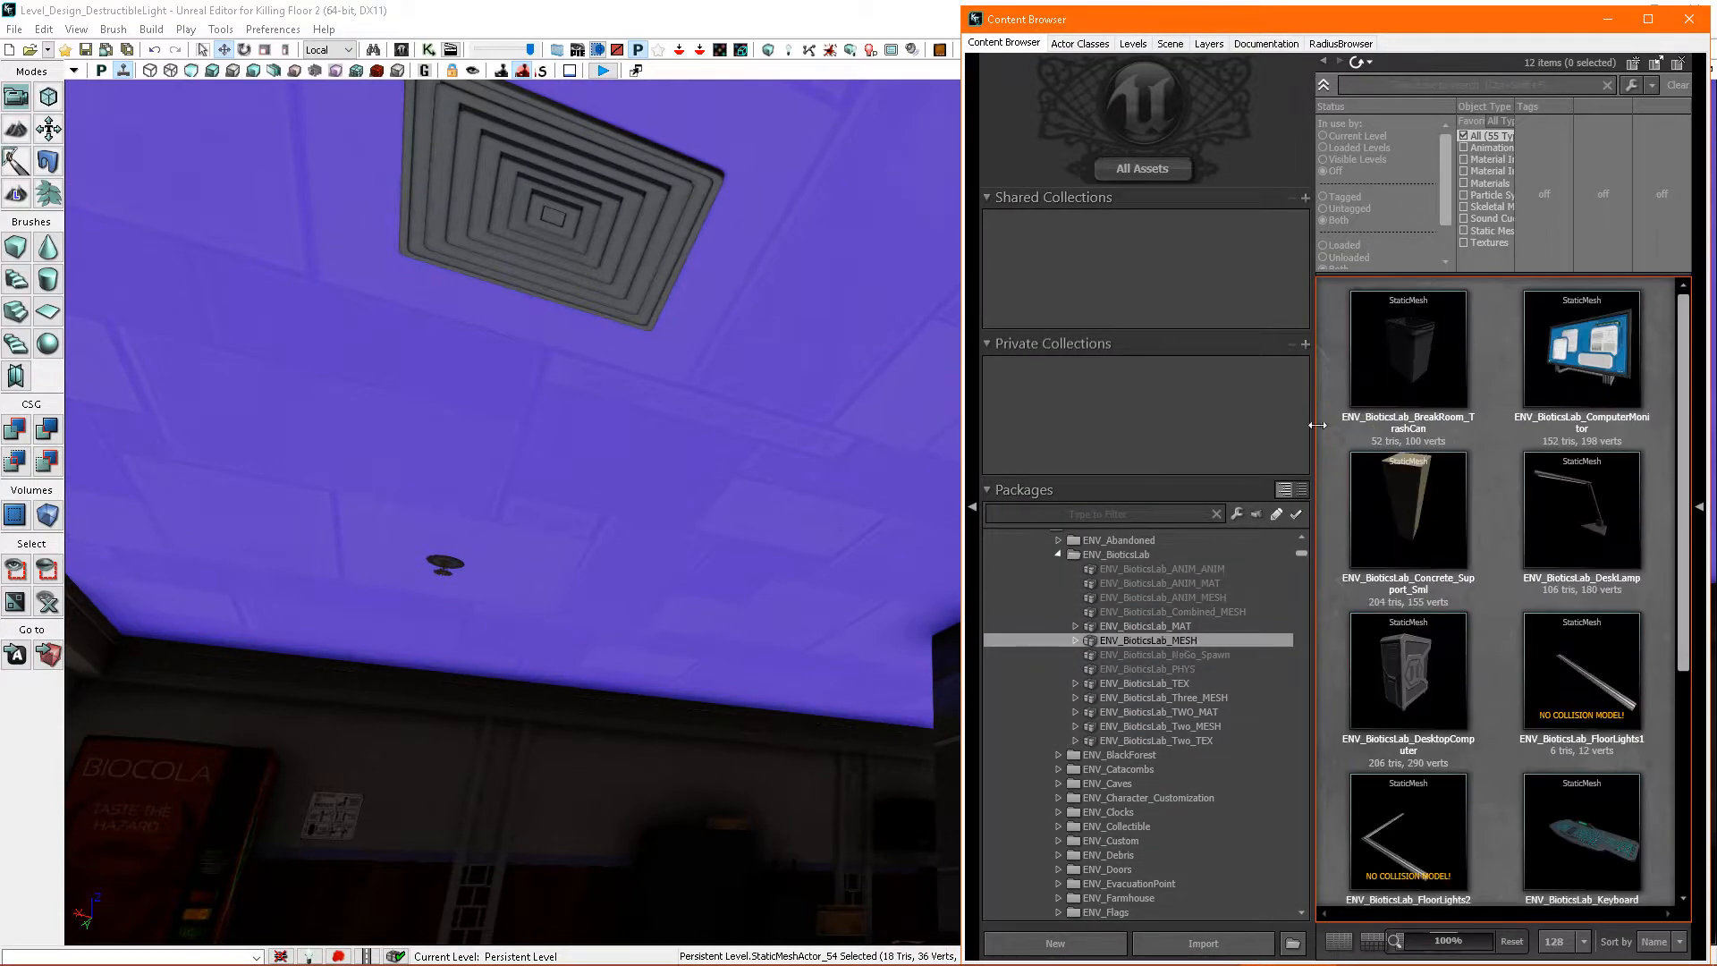
# - Filter the assets by "light" and fully load the ENV_BioticsLab_MESH package
pyautogui.click(1404, 80)
pyautogui.write('lighy')
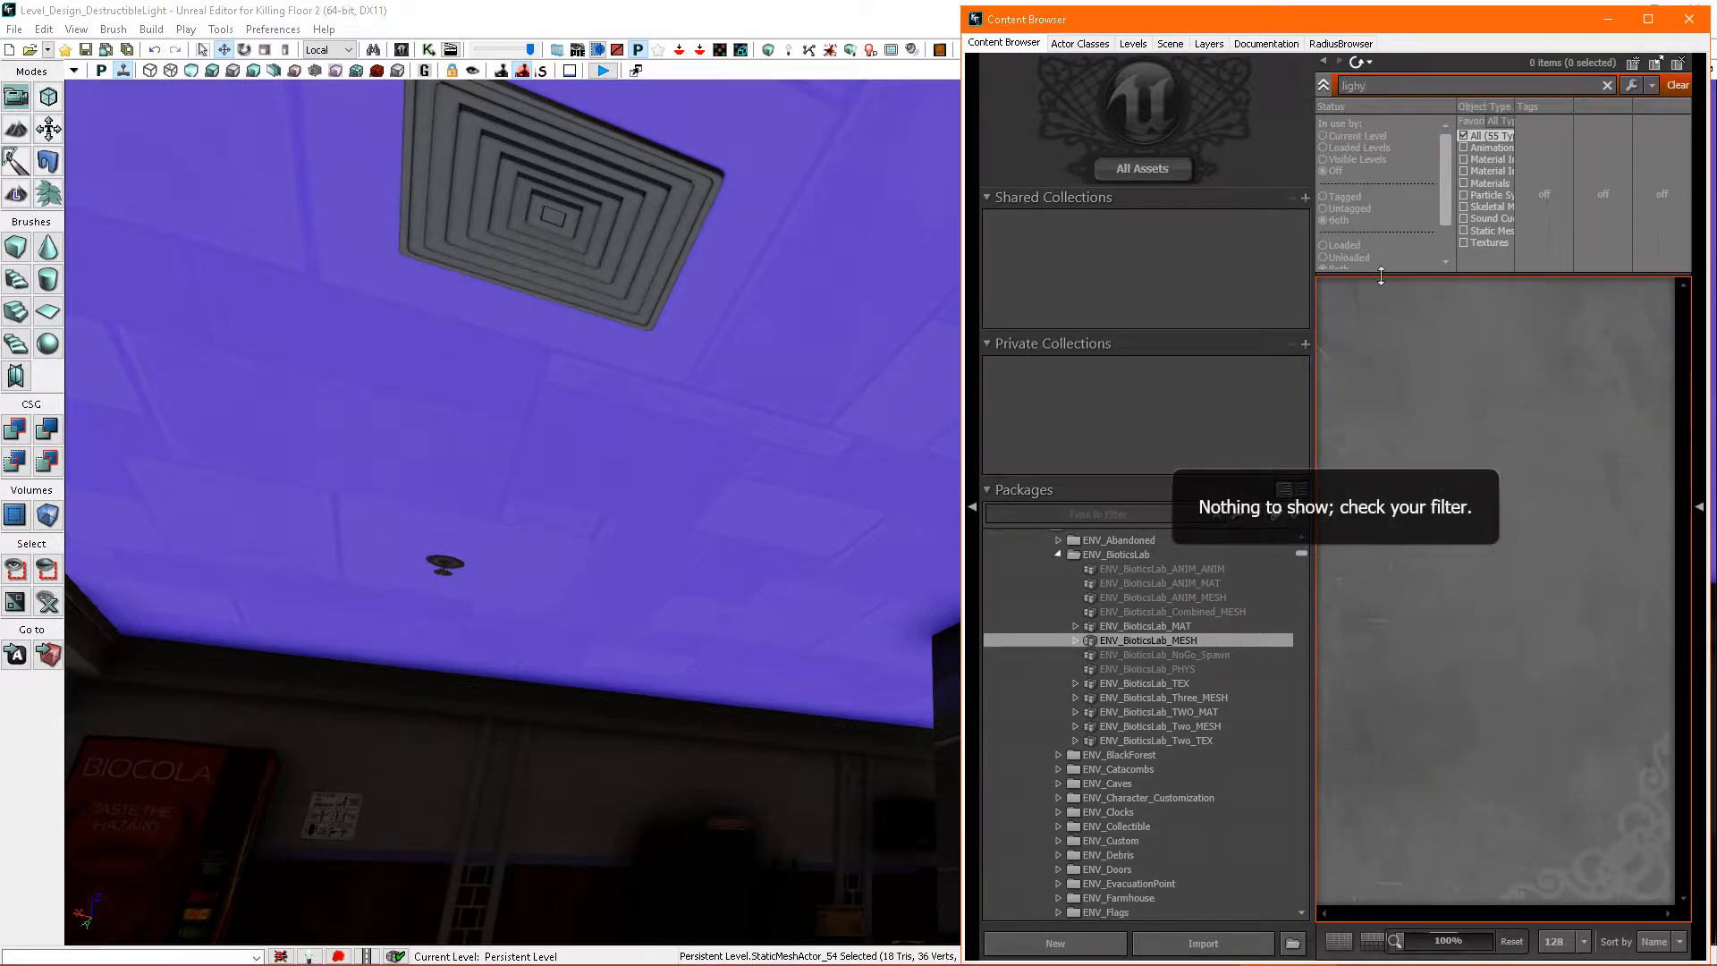
pyautogui.press('BackSpace')
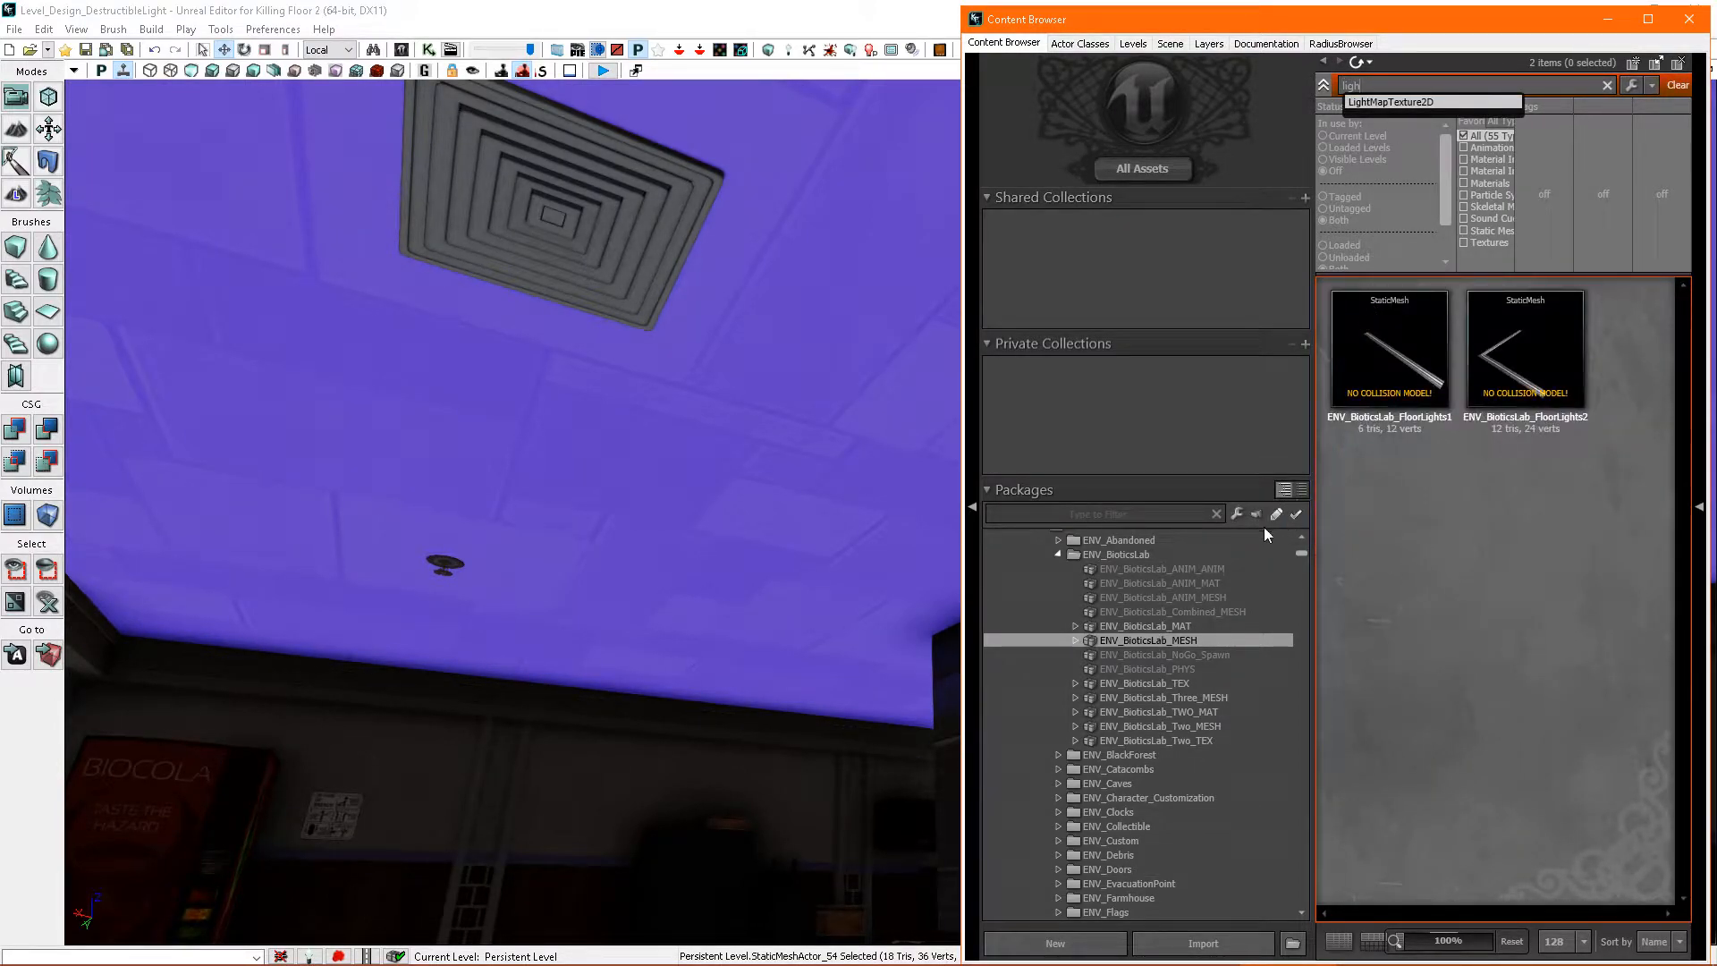
pyautogui.write('t')
pyautogui.rightClick(1187, 641)
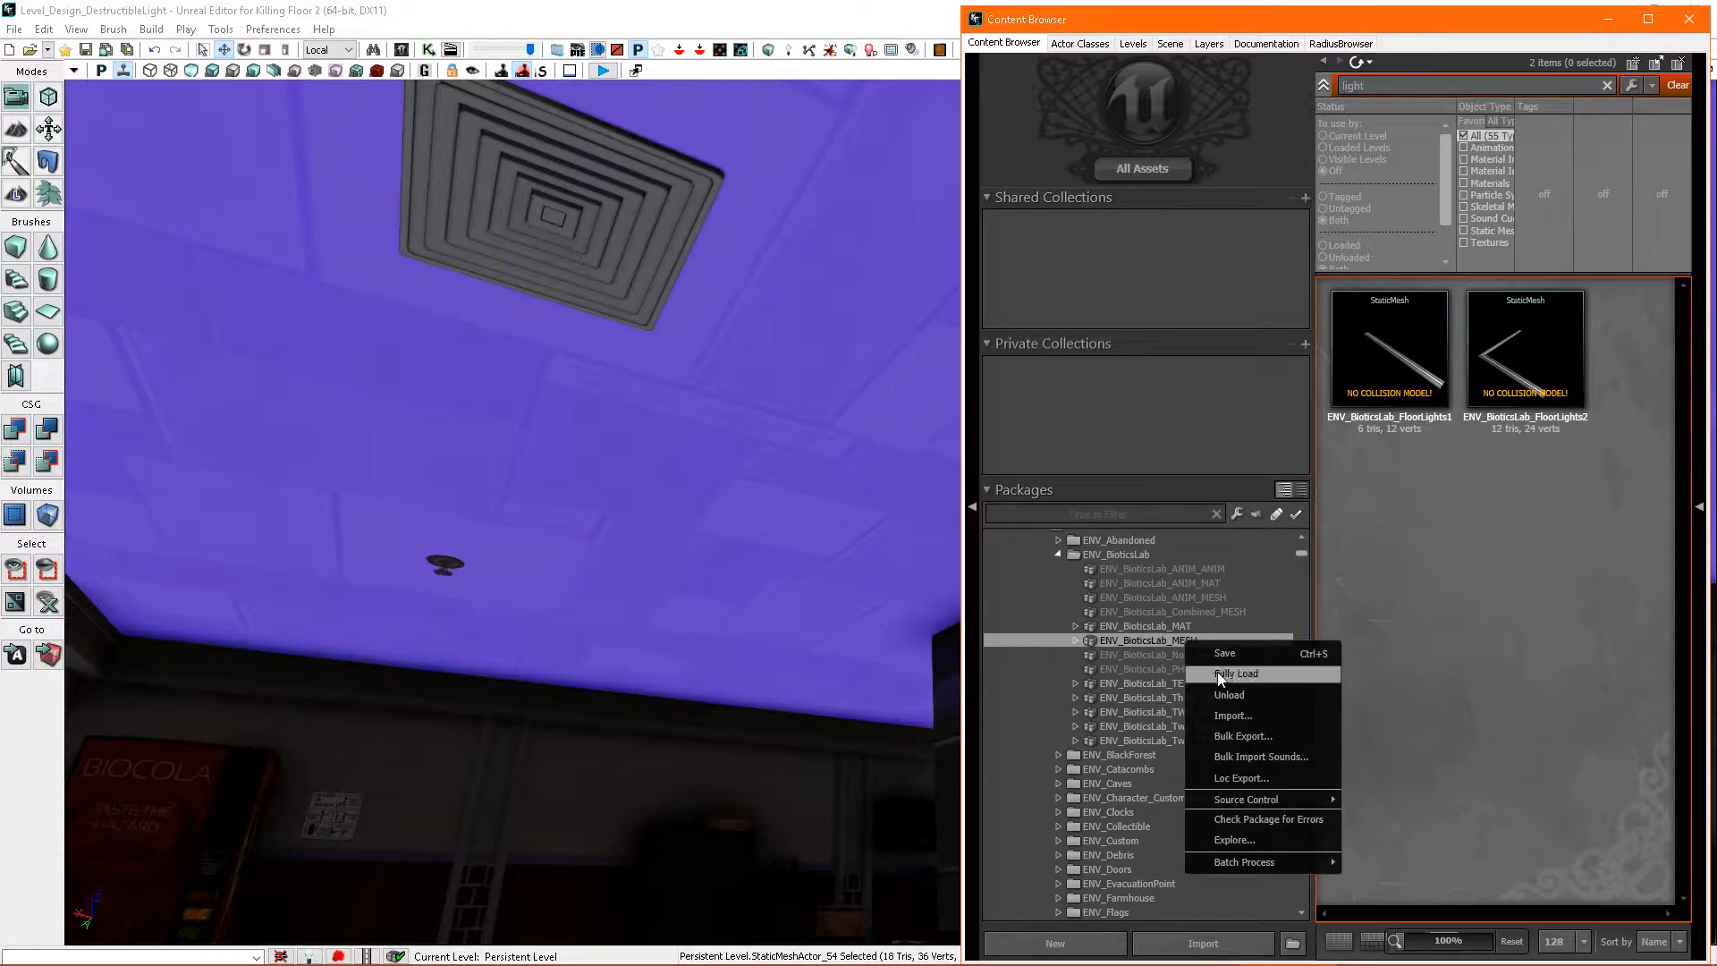
pyautogui.click(1218, 674)
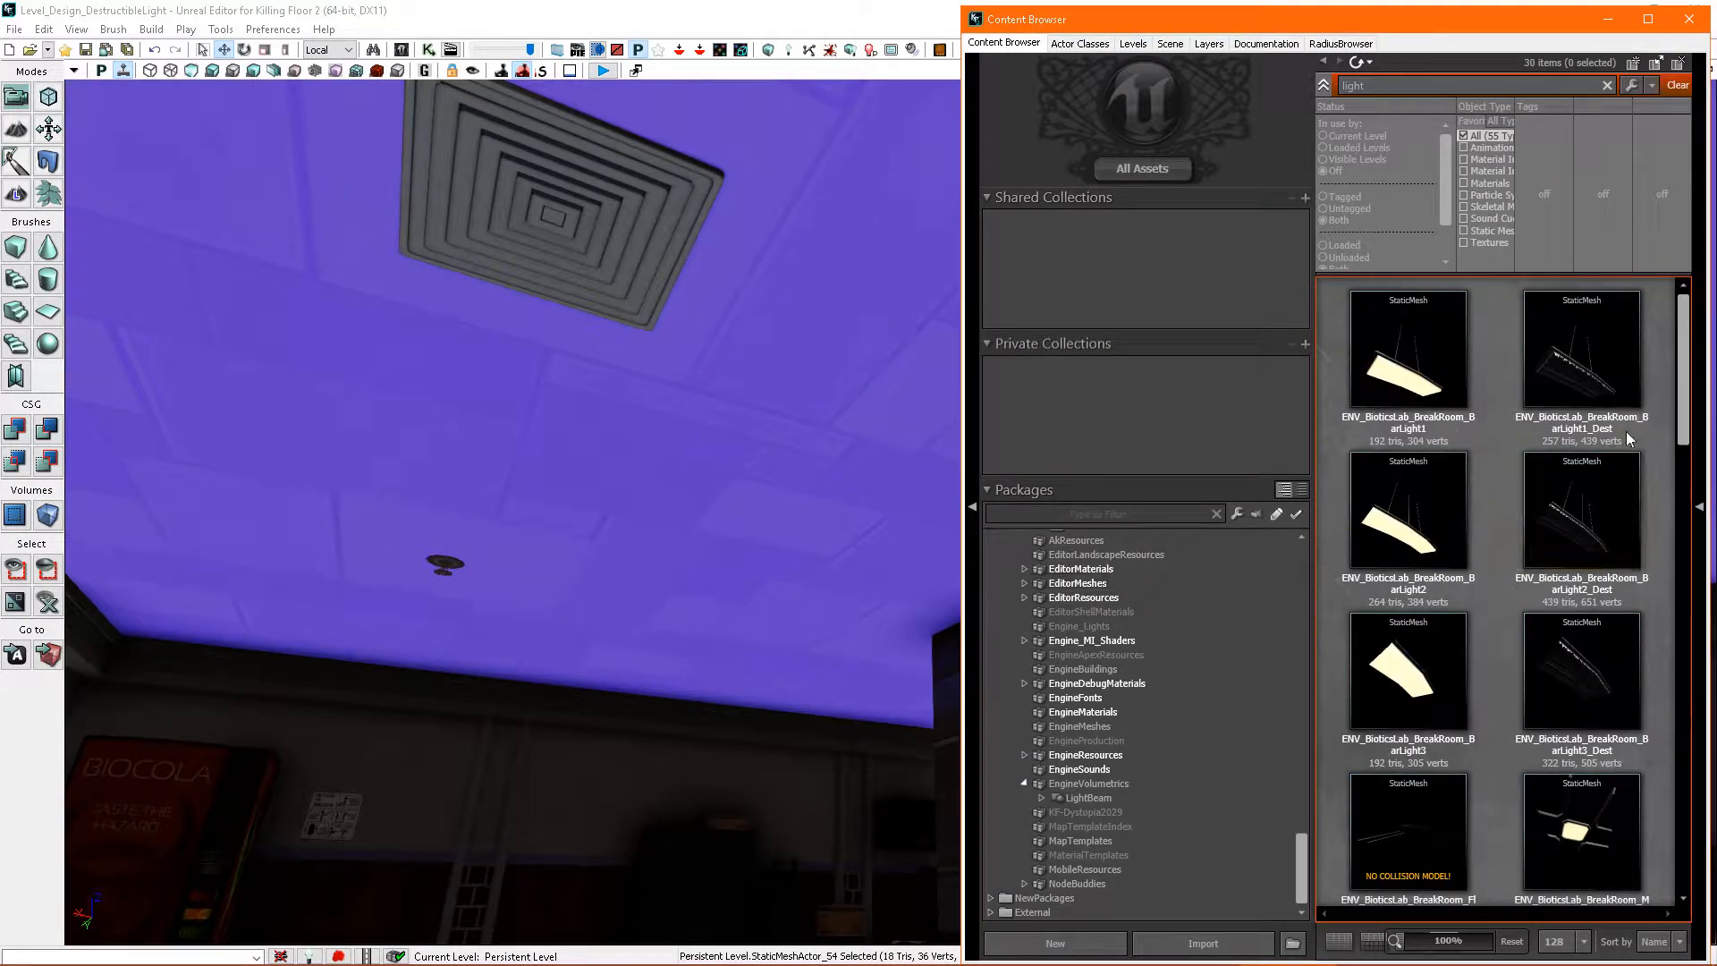
# - Place the ENV_BioticsLab_Lobby_HexLight static mesh on the room's ceiling and close the asset library
pyautogui.moveTo(1684, 344); pyautogui.dragTo(1691, 690)
pyautogui.click(1594, 675)
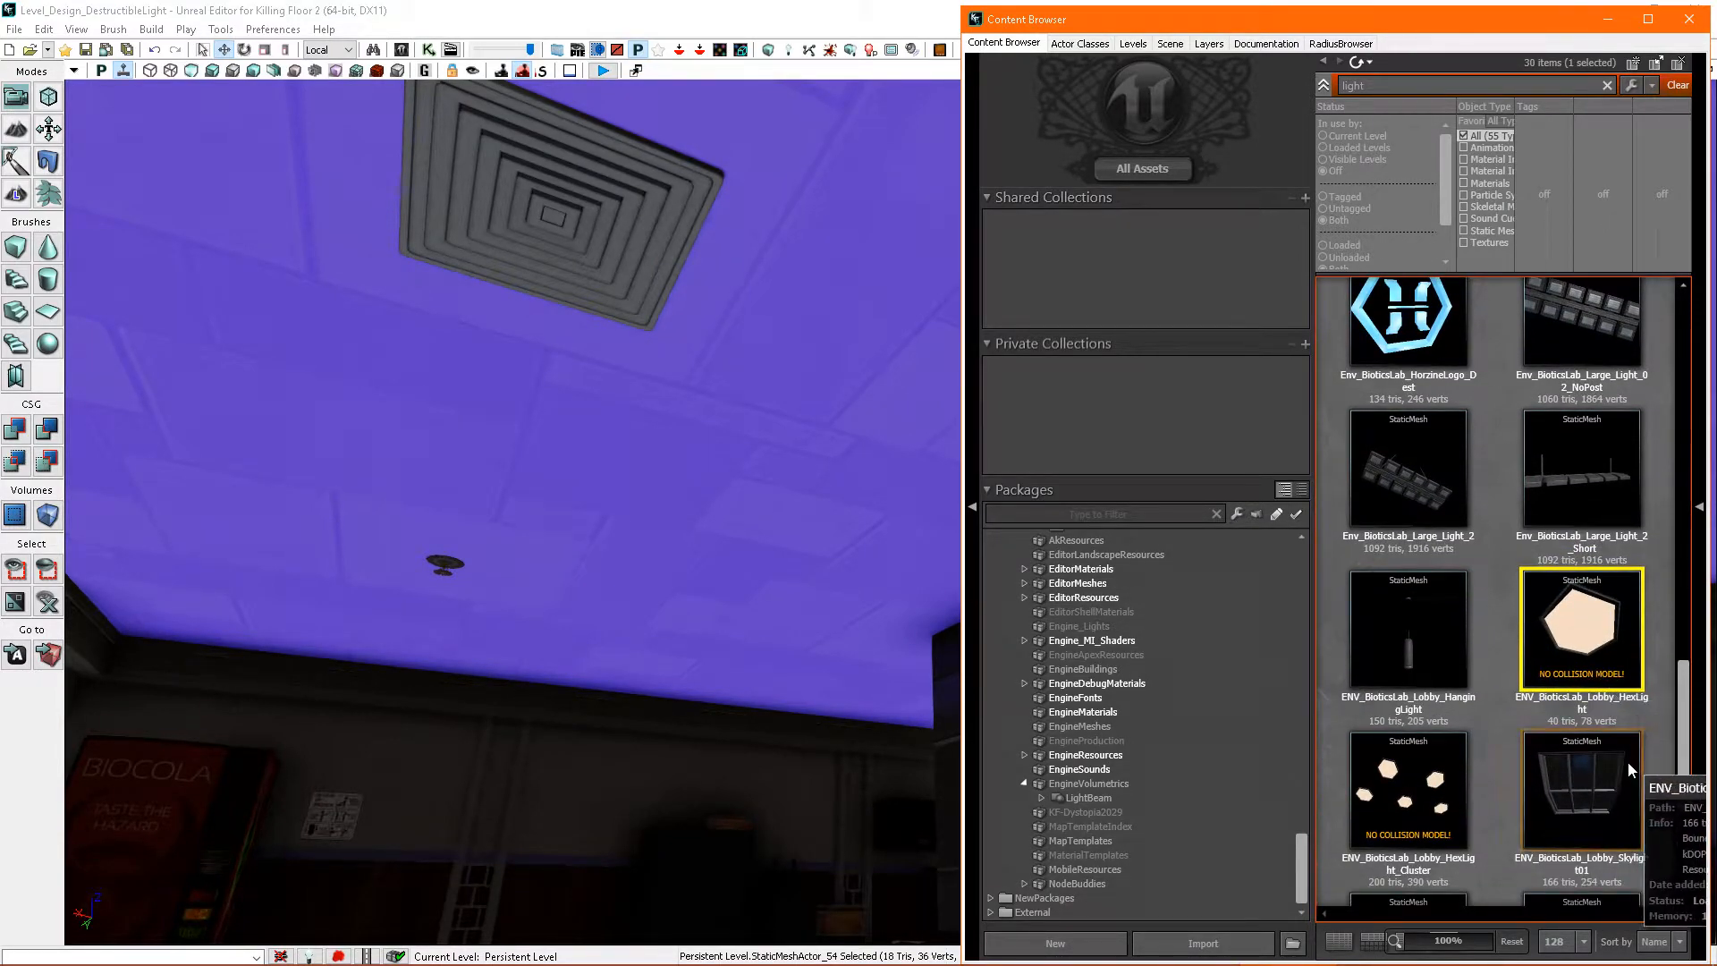
pyautogui.moveTo(877, 640); pyautogui.dragTo(1051, 588, button='right')
pyautogui.moveTo(1606, 658); pyautogui.dragTo(610, 302)
pyautogui.click(1689, 19)
# - Move the hexagonal light along the ceiling to a spot beside the pillar
pyautogui.moveTo(1163, 376); pyautogui.dragTo(1096, 434, button='right')
pyautogui.scroll(1, 1096, 434)
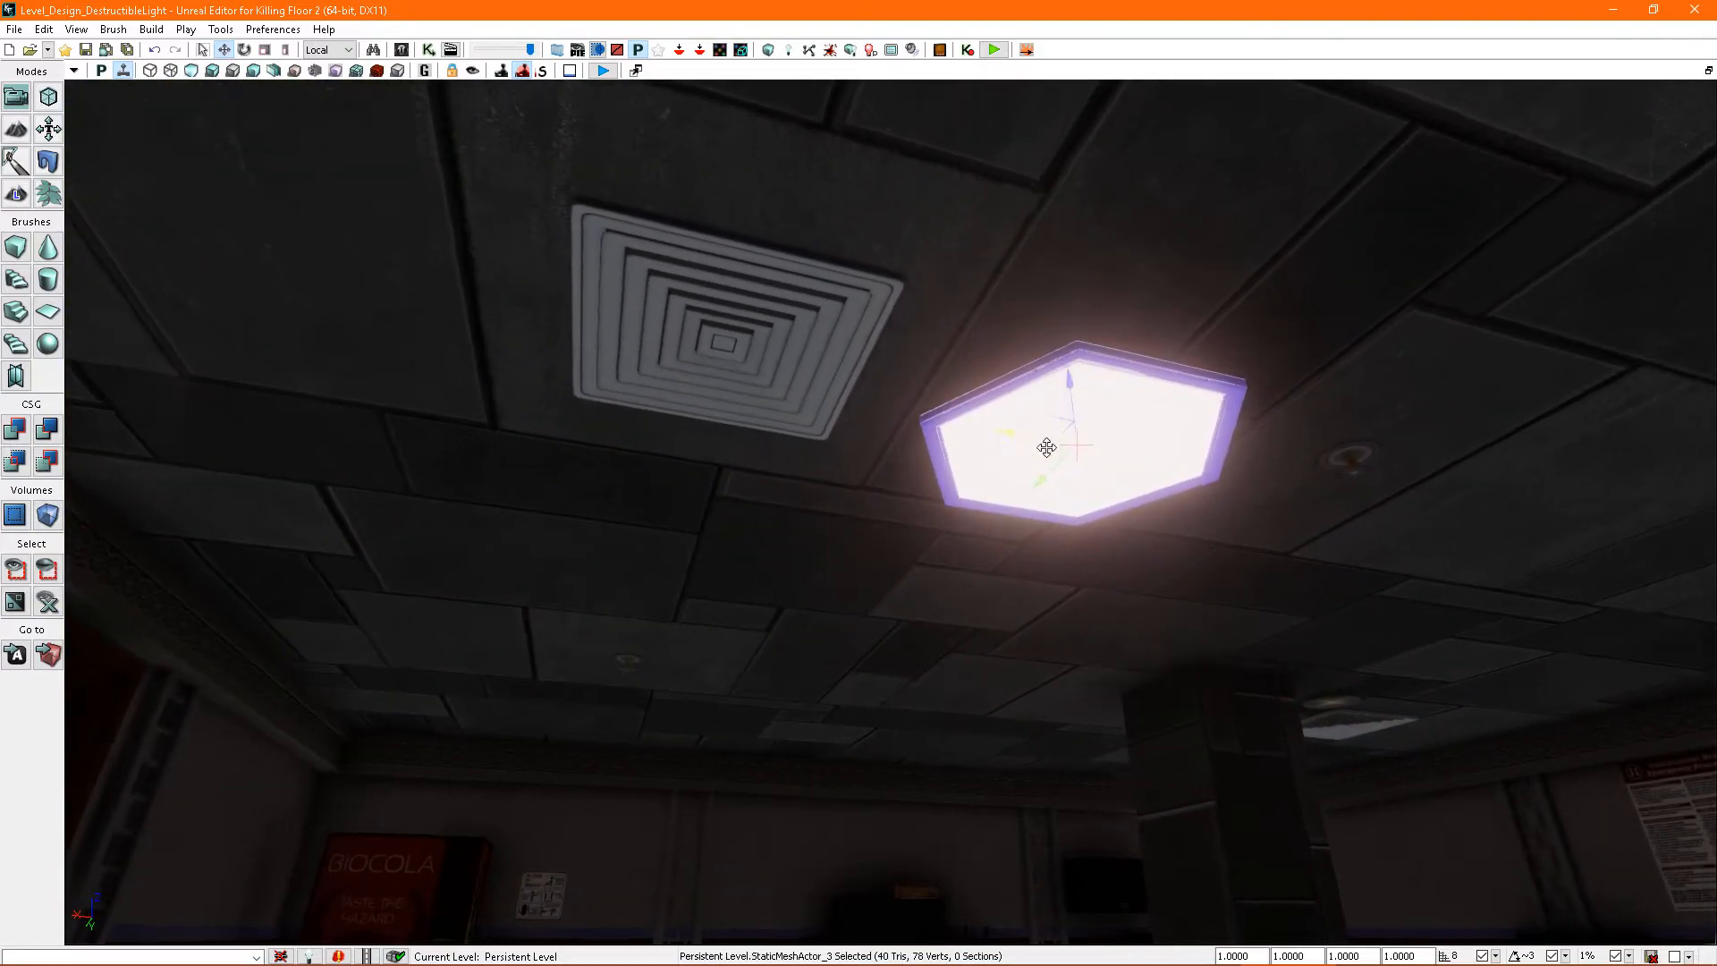
pyautogui.moveTo(1051, 457); pyautogui.dragTo(1093, 445)
pyautogui.moveTo(1093, 444); pyautogui.dragTo(1067, 291, button='right')
pyautogui.moveTo(1056, 285); pyautogui.dragTo(1188, 444)
pyautogui.moveTo(1188, 444); pyautogui.dragTo(1046, 335, button='right')
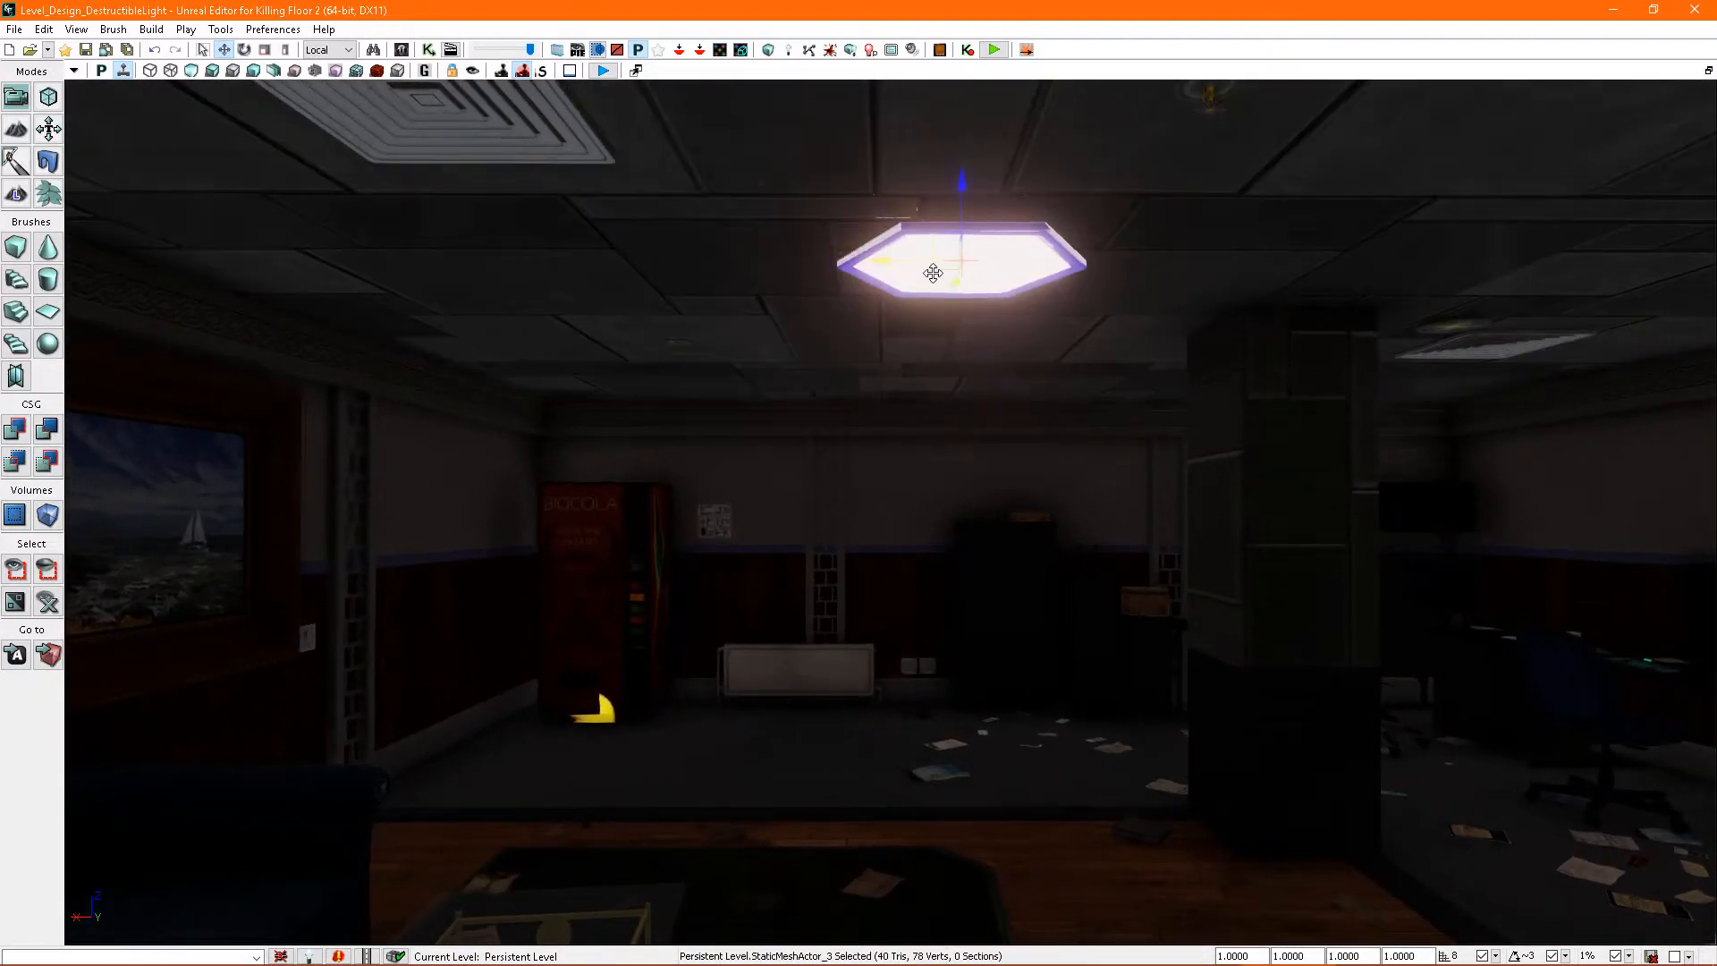
pyautogui.moveTo(1077, 347); pyautogui.dragTo(1081, 357, button='right')
pyautogui.moveTo(919, 304); pyautogui.dragTo(852, 313)
pyautogui.moveTo(853, 313); pyautogui.dragTo(744, 327, button='right')
pyautogui.press('g')
pyautogui.moveTo(1072, 482); pyautogui.dragTo(1072, 482, button='right')
pyautogui.press('g')
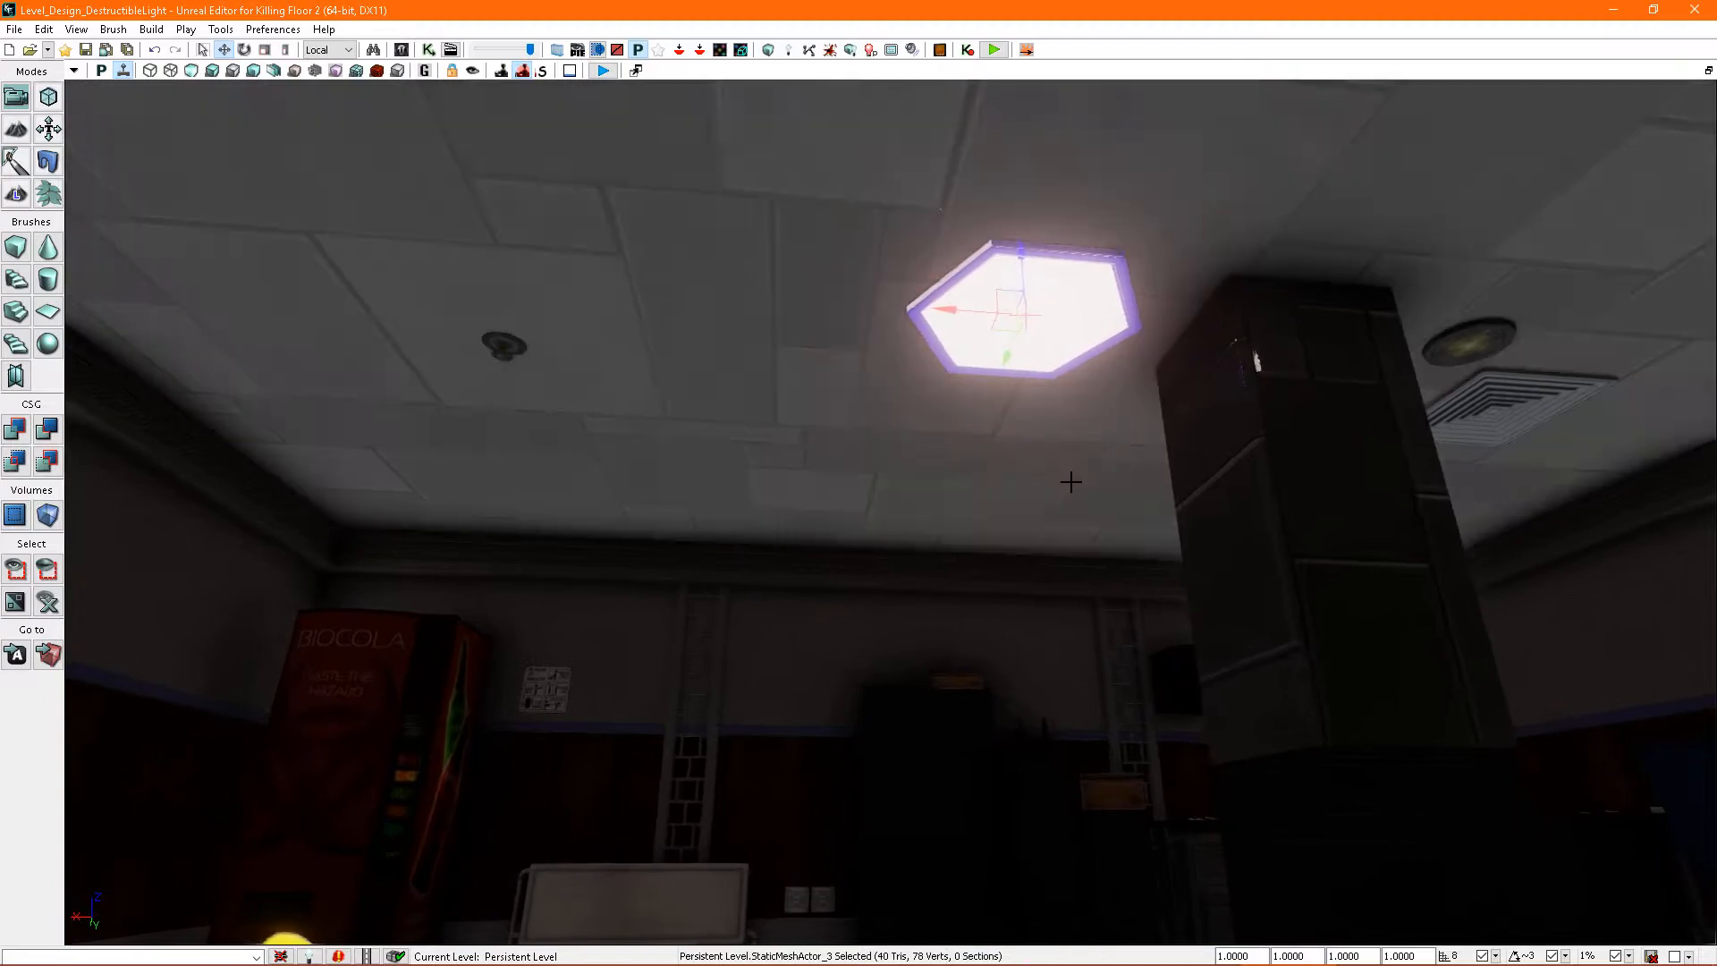
# - Look over the static mesh actor properties of the hexagonal light
pyautogui.press('F4')
pyautogui.moveTo(1019, 387); pyautogui.dragTo(1053, 359, button='right')
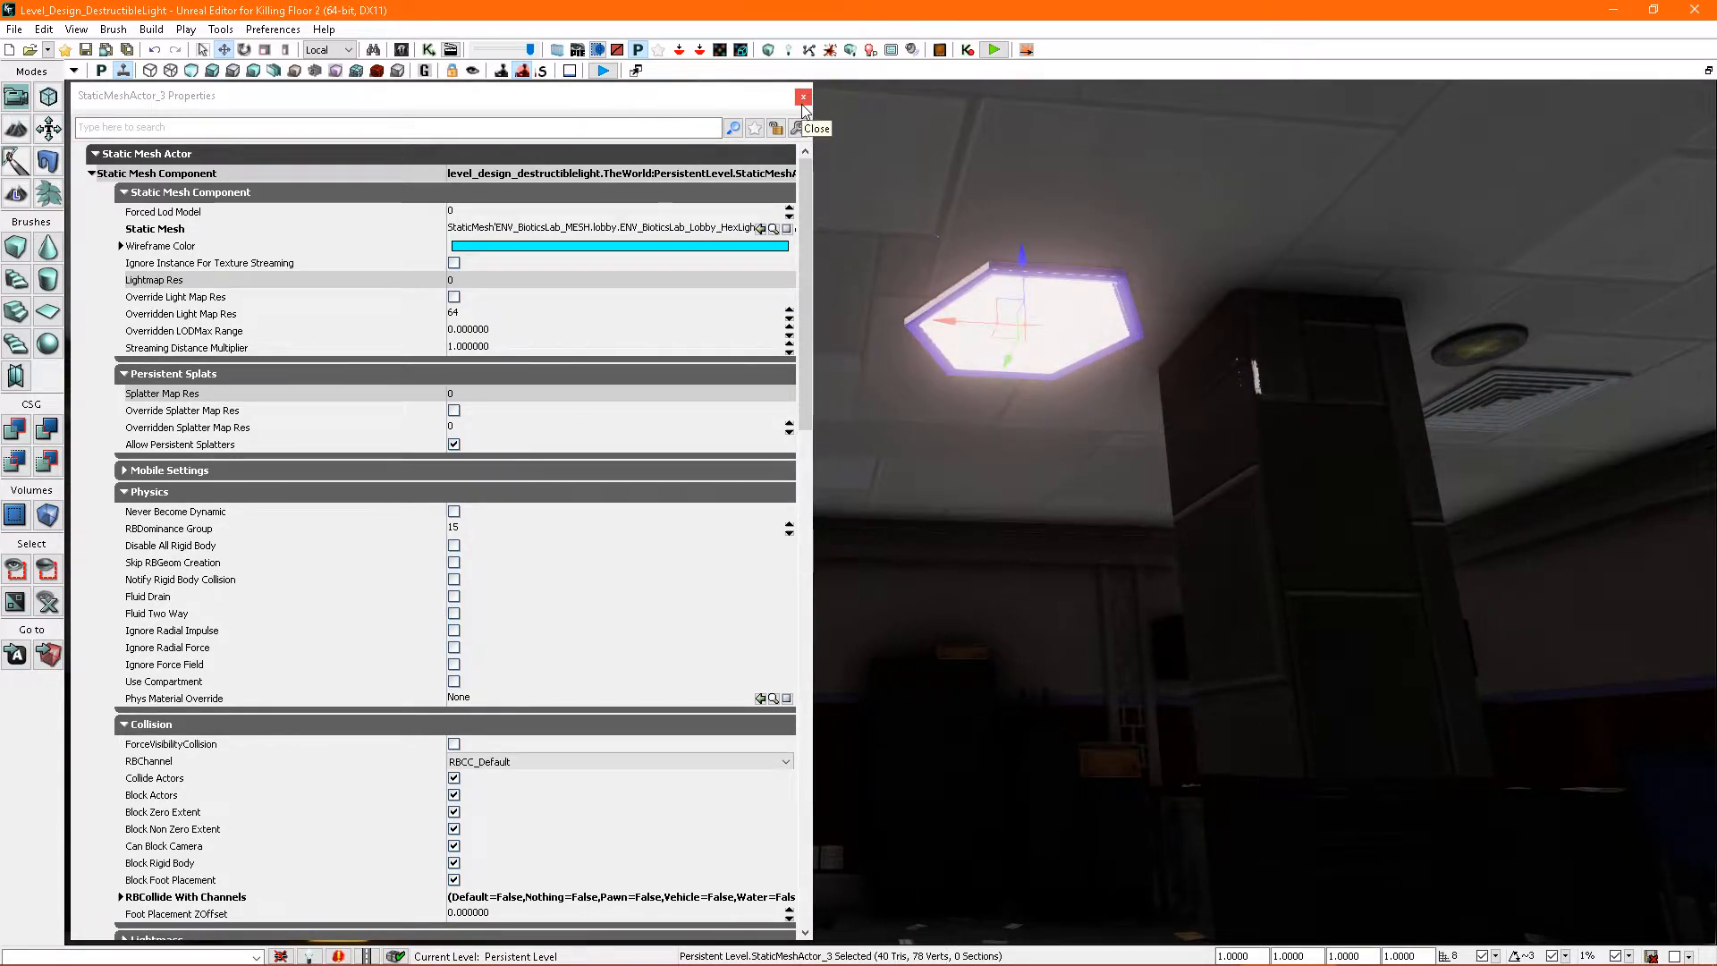
pyautogui.click(803, 96)
pyautogui.moveTo(982, 340); pyautogui.dragTo(982, 327, button='right')
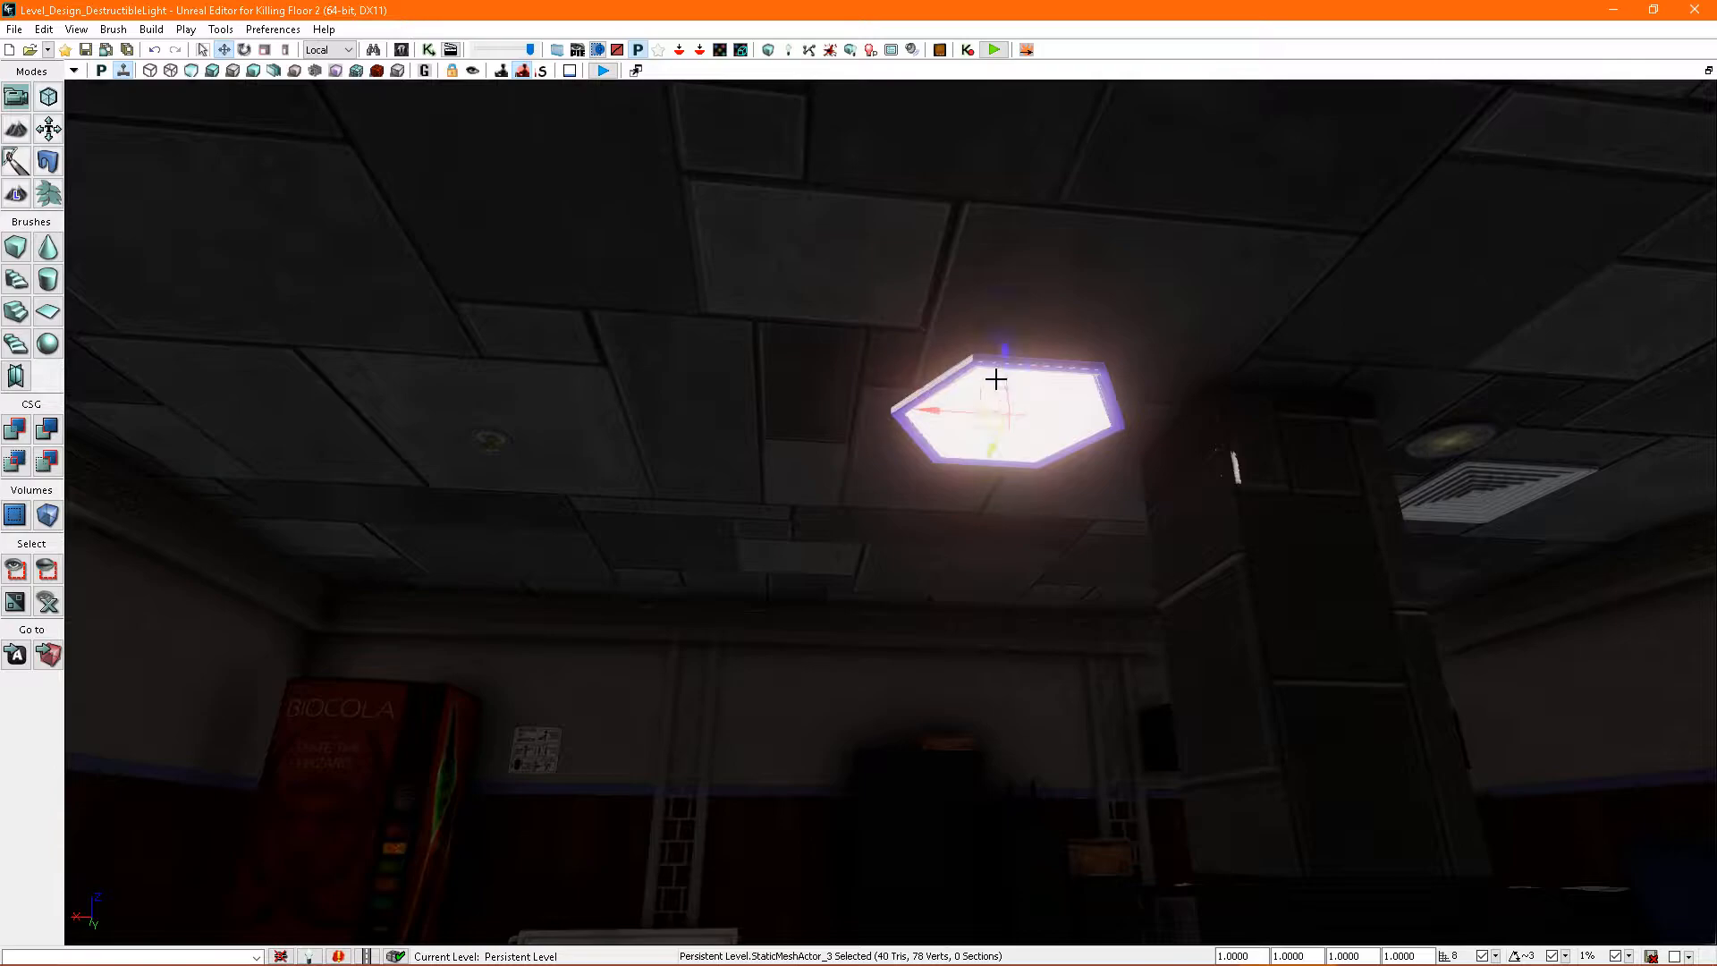
# - Replace the hexagonal light's static mesh actor with a KFDestructibleActor
pyautogui.hotkey('ctrl', 'b')
pyautogui.moveTo(796, 372); pyautogui.dragTo(801, 372, button='right')
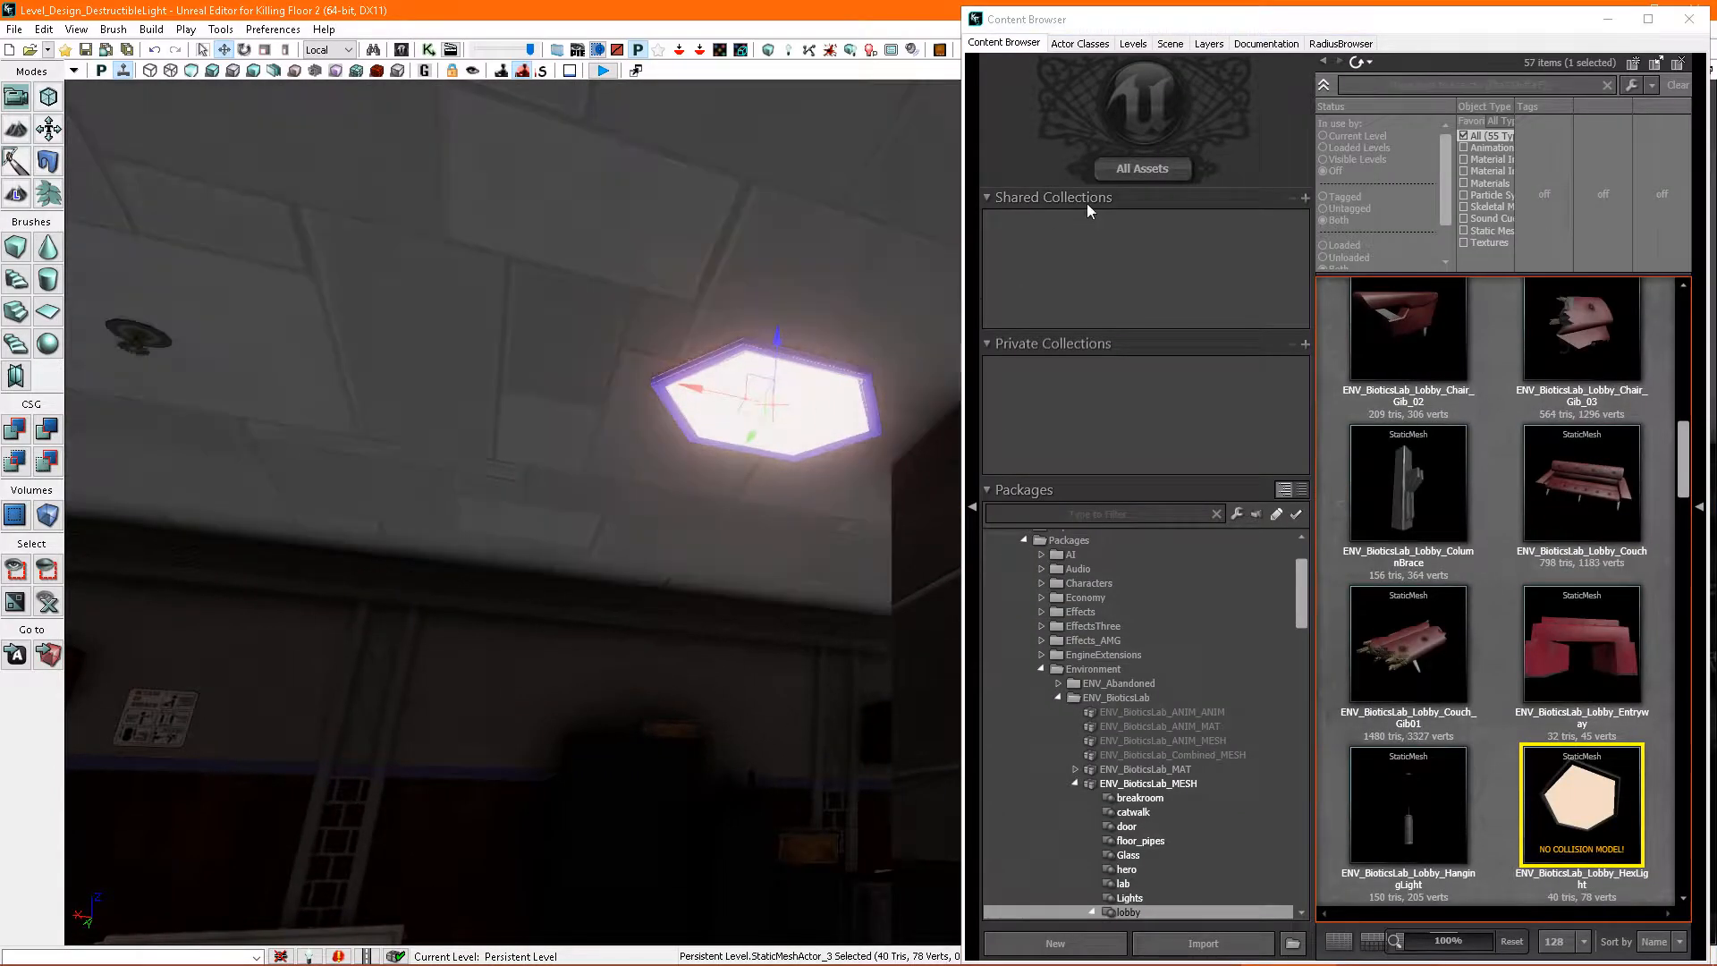
pyautogui.click(1078, 44)
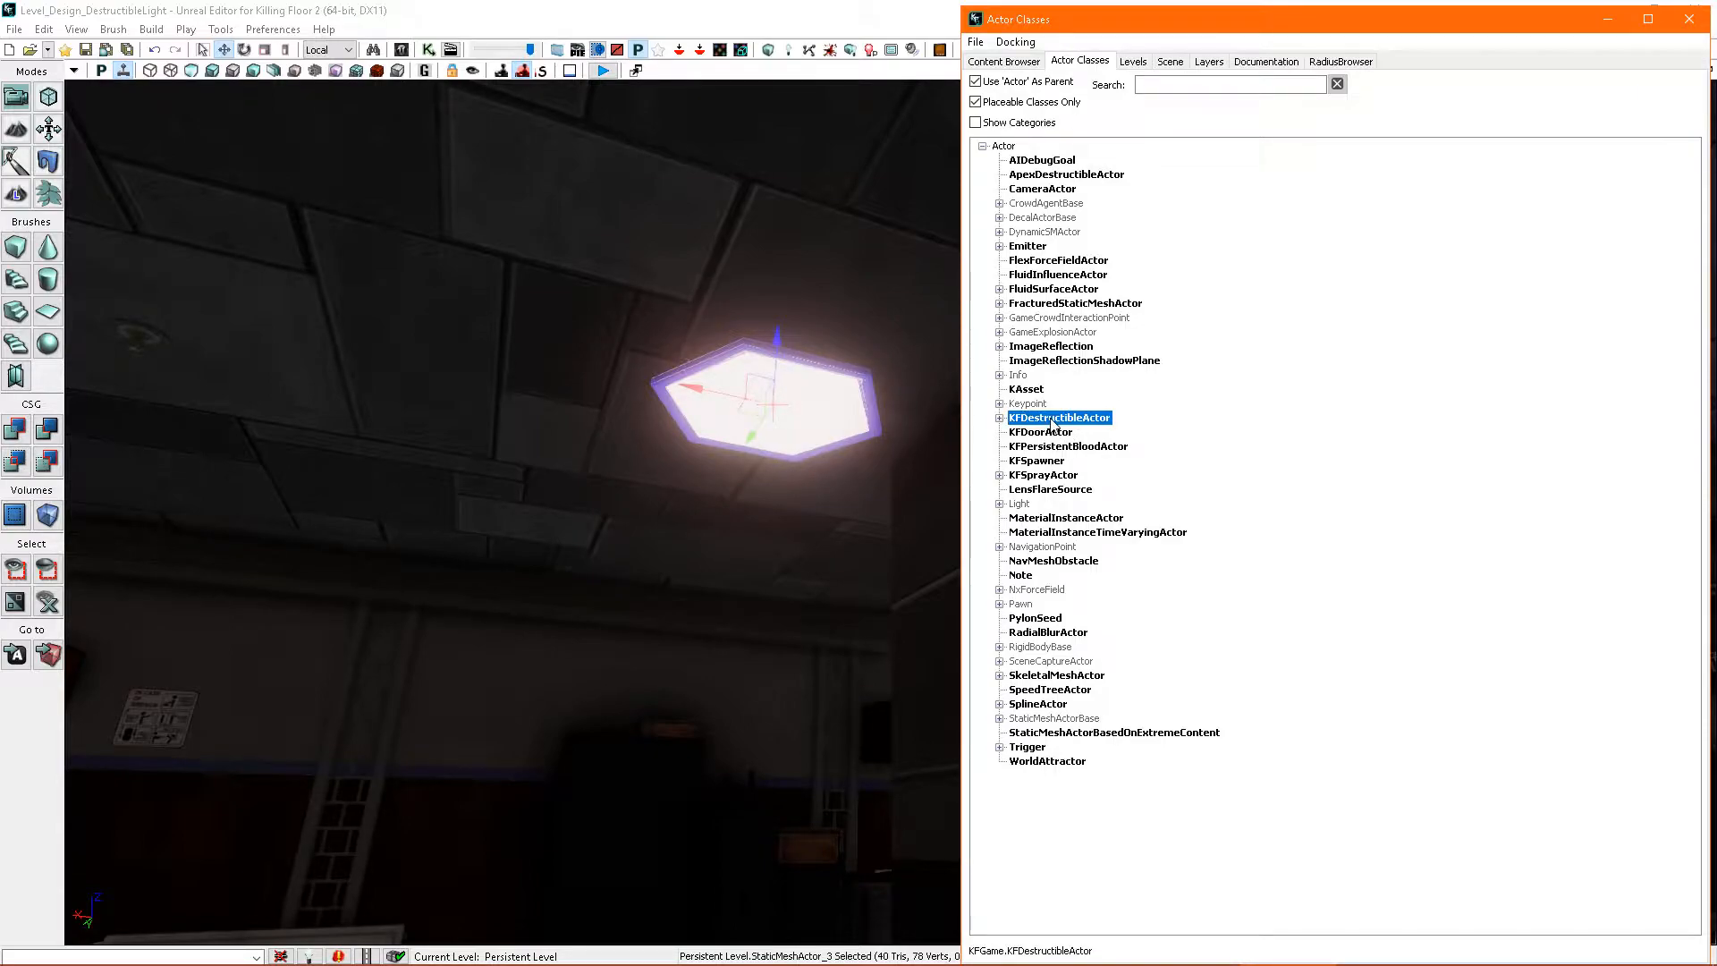
pyautogui.moveTo(835, 389); pyautogui.dragTo(828, 383, button='right')
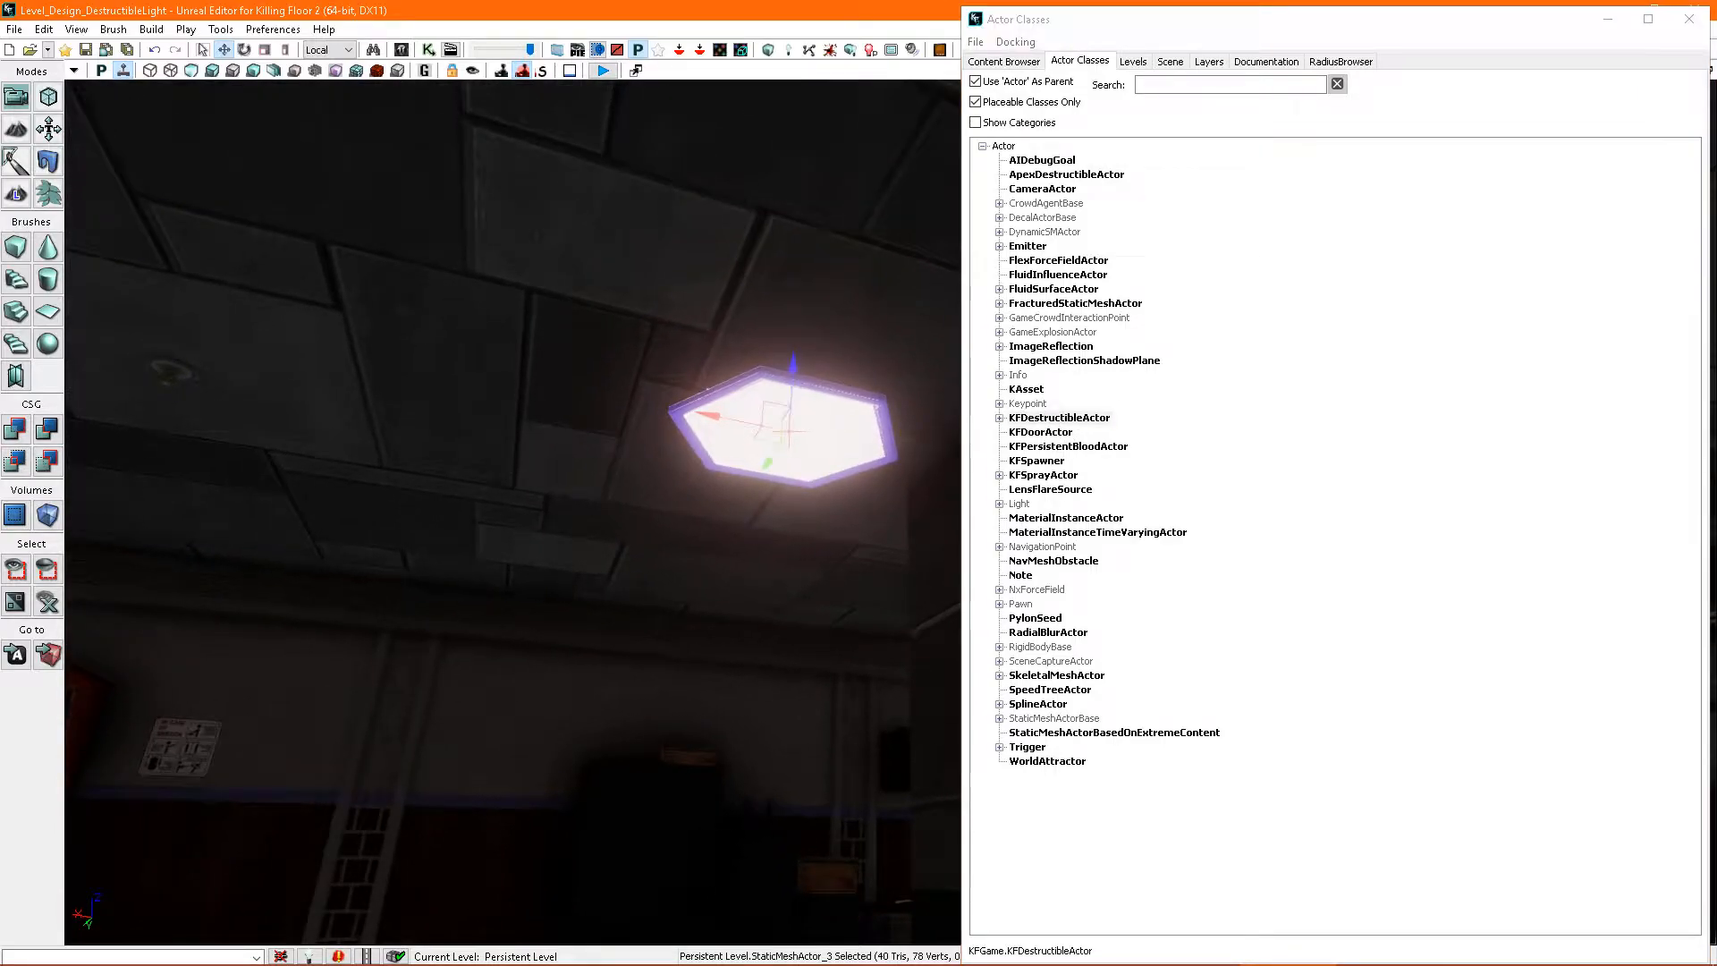
pyautogui.rightClick(838, 410)
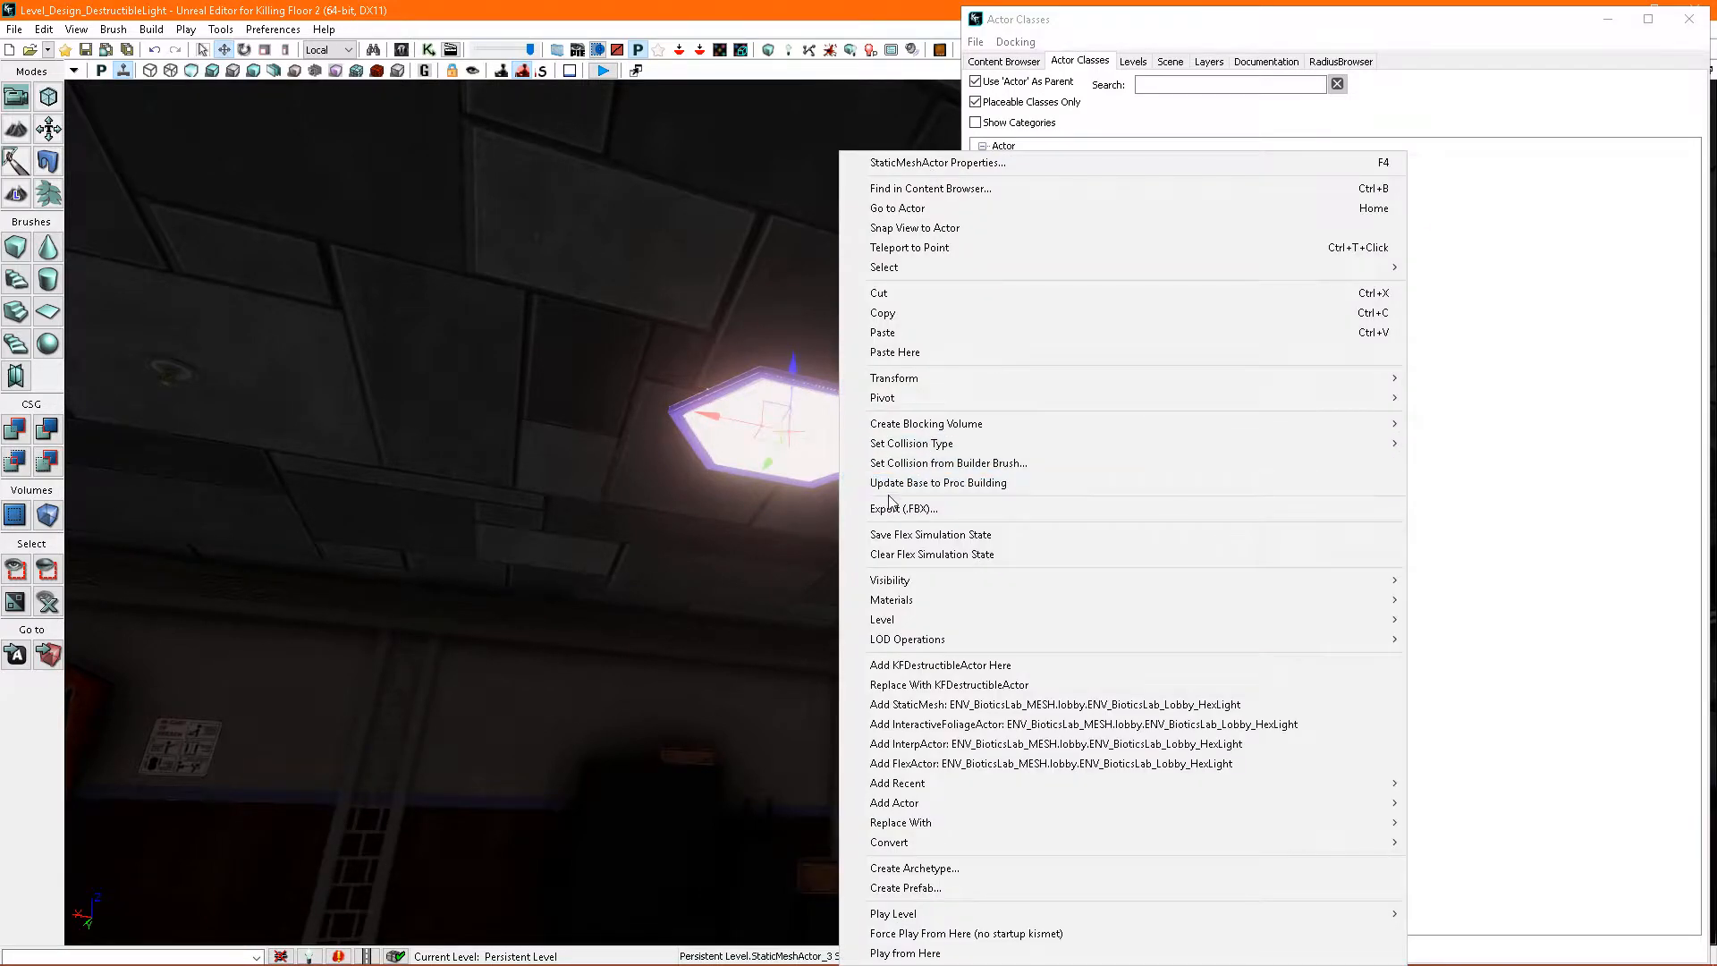
pyautogui.click(938, 684)
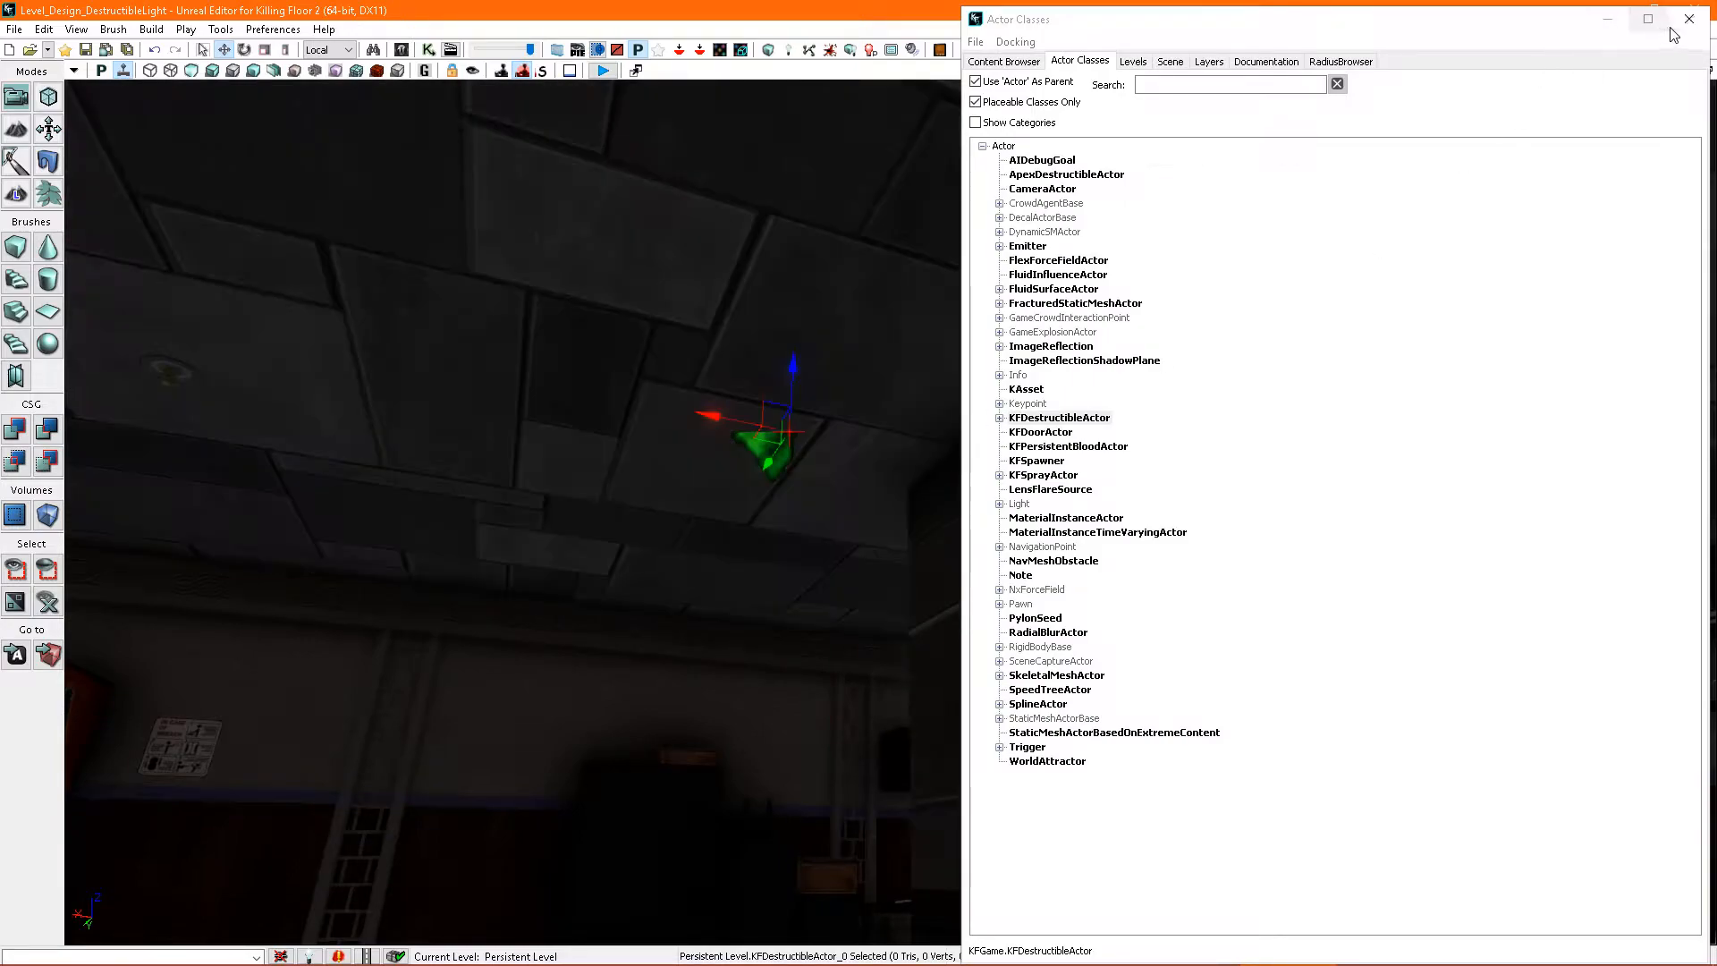
pyautogui.click(1688, 19)
pyautogui.moveTo(1303, 326); pyautogui.dragTo(1142, 375, button='right')
pyautogui.moveTo(1142, 376); pyautogui.dragTo(1124, 411, button='middle')
pyautogui.moveTo(1124, 410); pyautogui.dragTo(1088, 456, button='right')
pyautogui.moveTo(1087, 456); pyautogui.dragTo(1085, 545, button='middle')
pyautogui.moveTo(1086, 545); pyautogui.dragTo(1084, 508, button='right')
pyautogui.moveTo(1055, 411); pyautogui.dragTo(1055, 470, button='right')
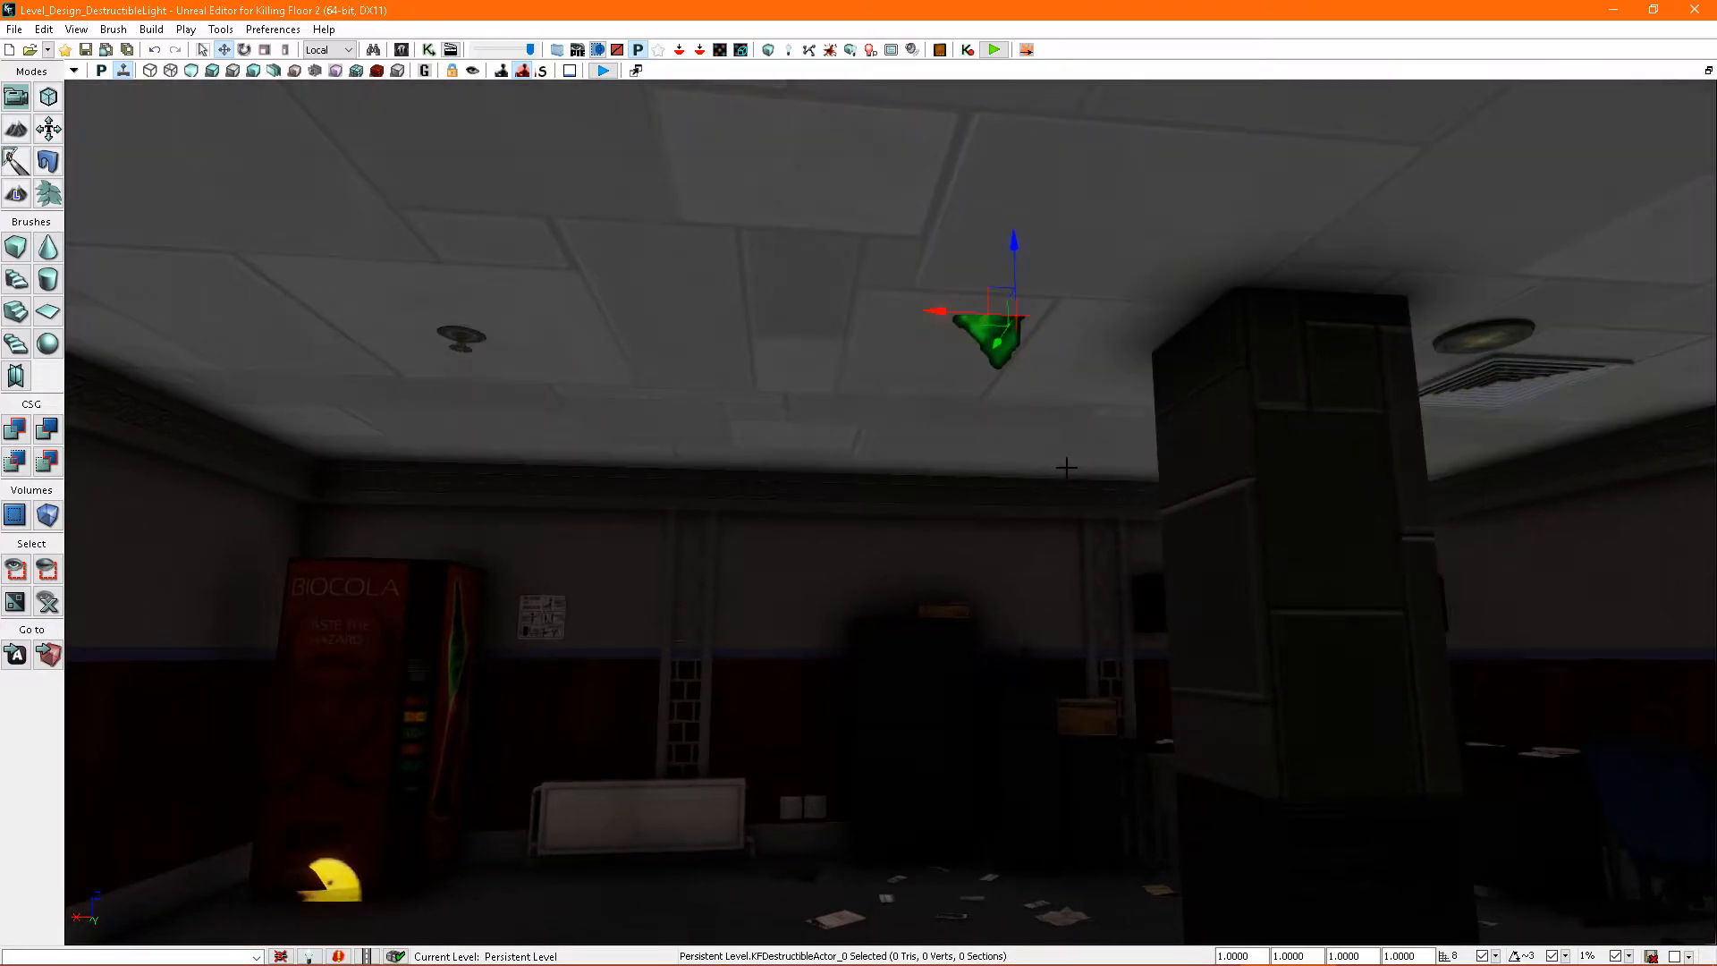
# - Filter the ENV_BioticsLab_MESH package by "light" and select the ENV_BioticsLab_Lobby_HexLight mesh
pyautogui.hotkey('ctrl', 'shift', 'f')
pyautogui.moveTo(903, 483); pyautogui.dragTo(948, 492, button='right')
pyautogui.click(1193, 785)
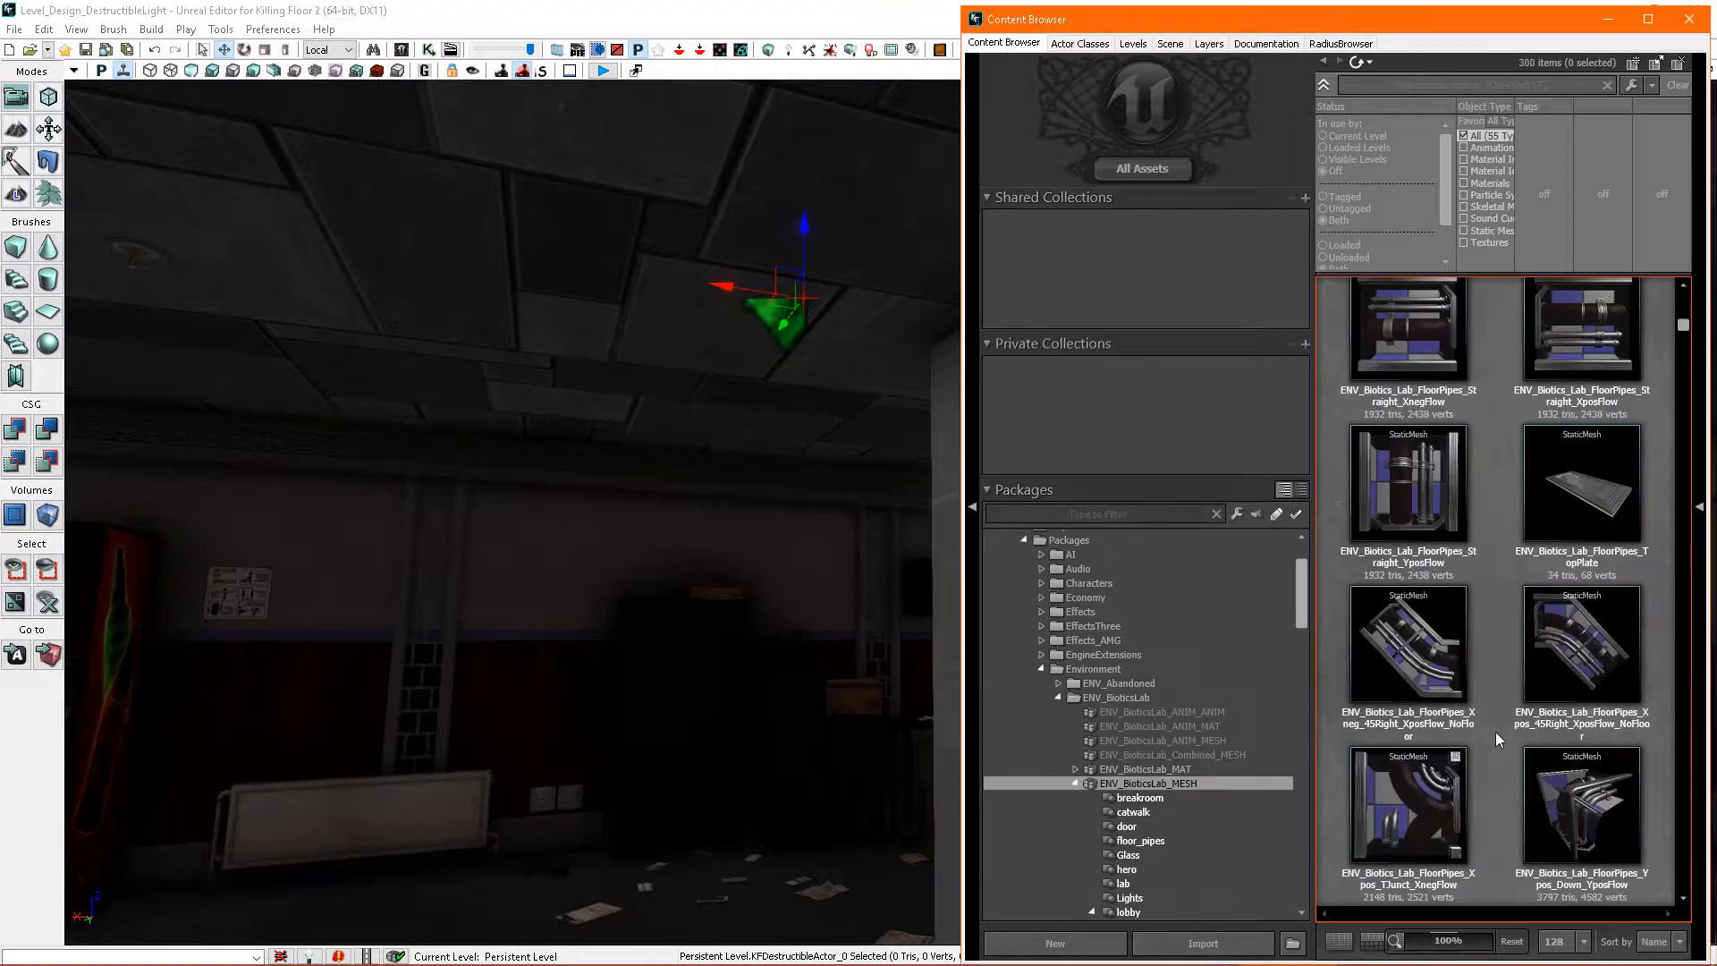
pyautogui.scroll(-2, 1495, 728)
pyautogui.write('light')
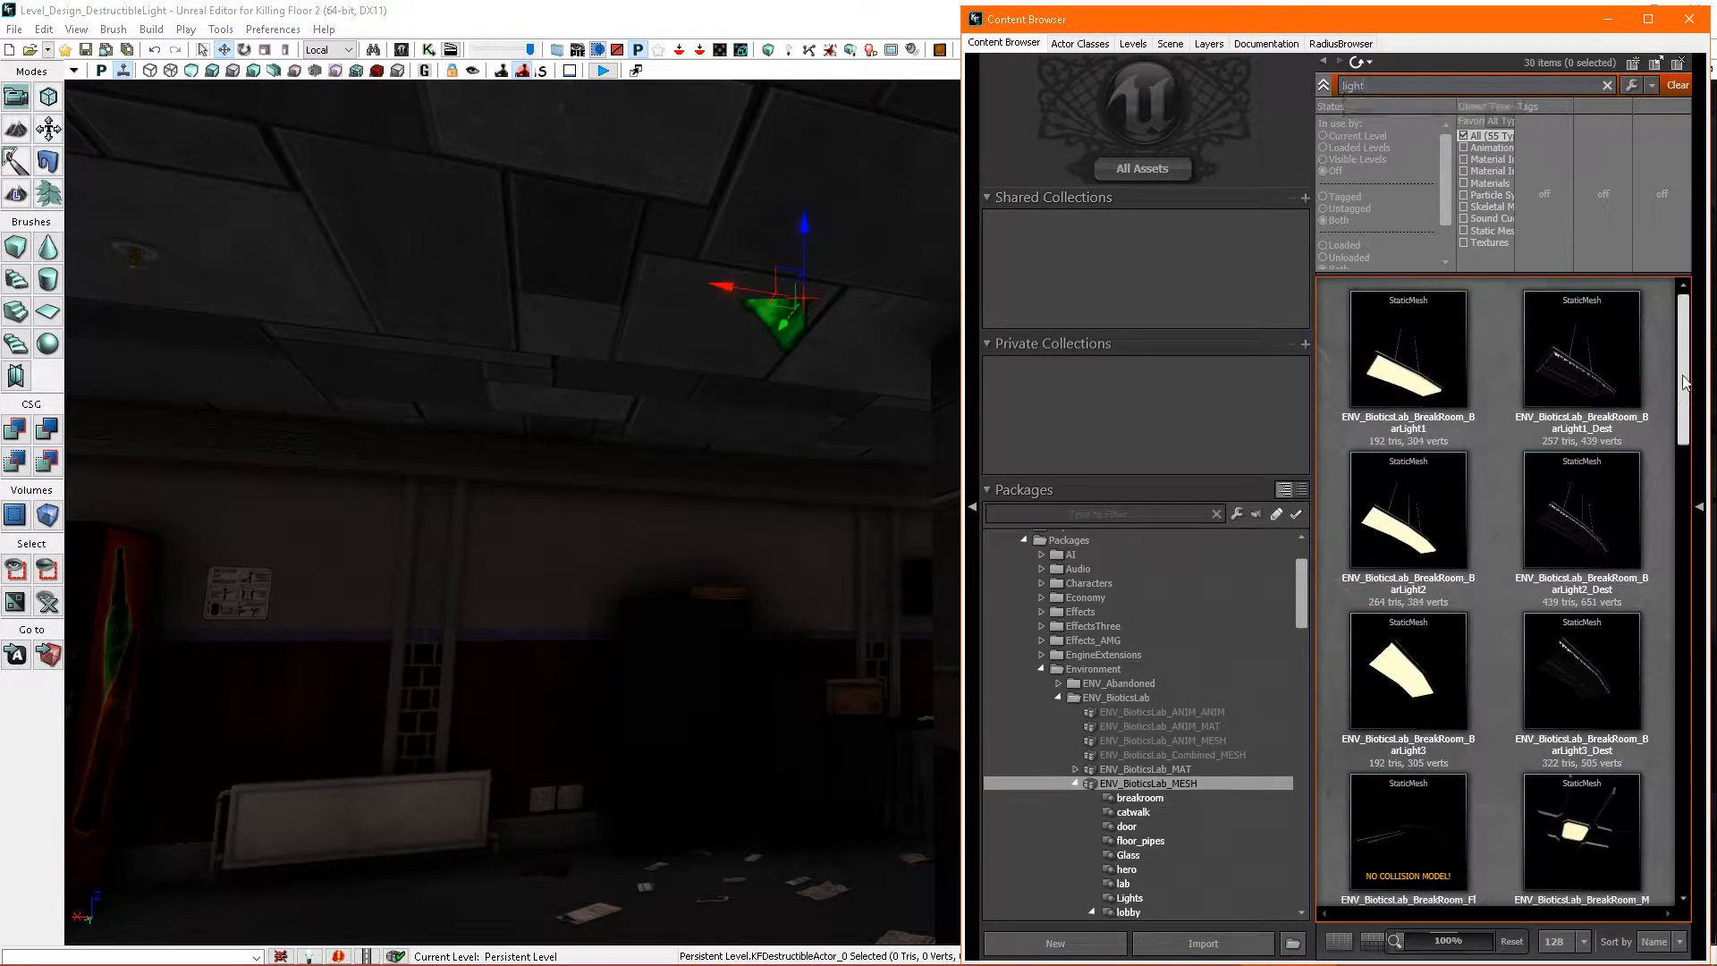
pyautogui.scroll(-10, 1607, 606)
pyautogui.click(1593, 560)
# - Open the properties of the destructible actor on the ceiling and add one Sub Objects entry
pyautogui.moveTo(679, 437); pyautogui.dragTo(690, 432, button='right')
pyautogui.doubleClick(689, 432)
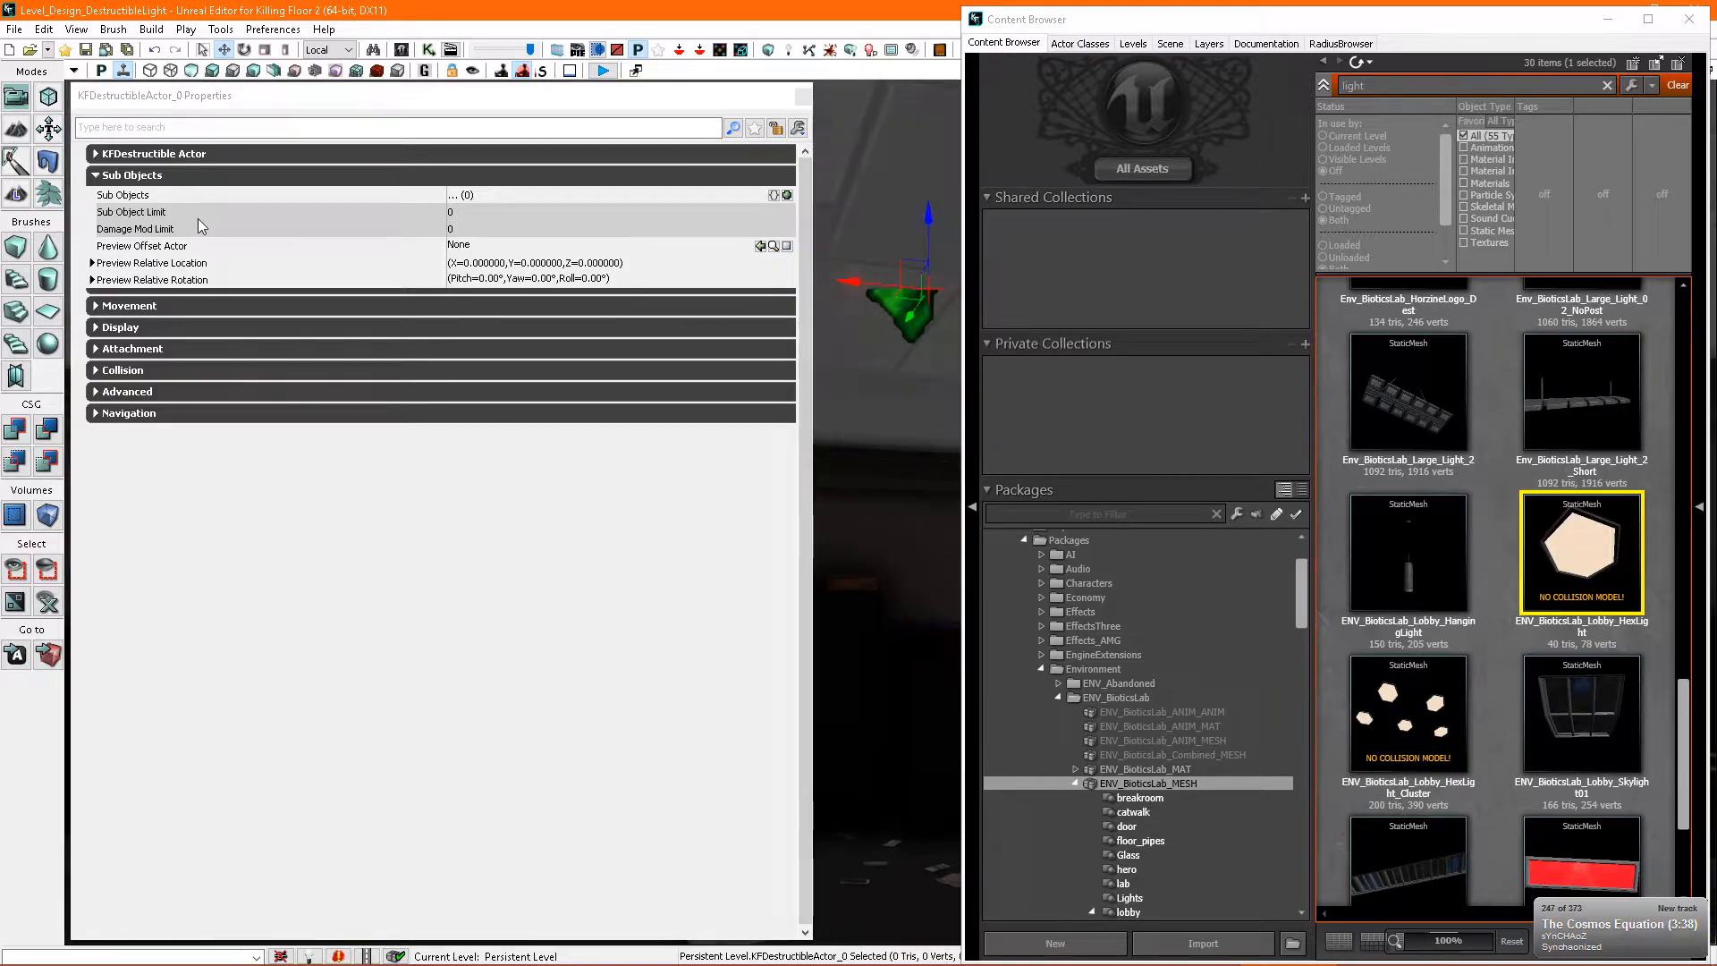
pyautogui.click(113, 153)
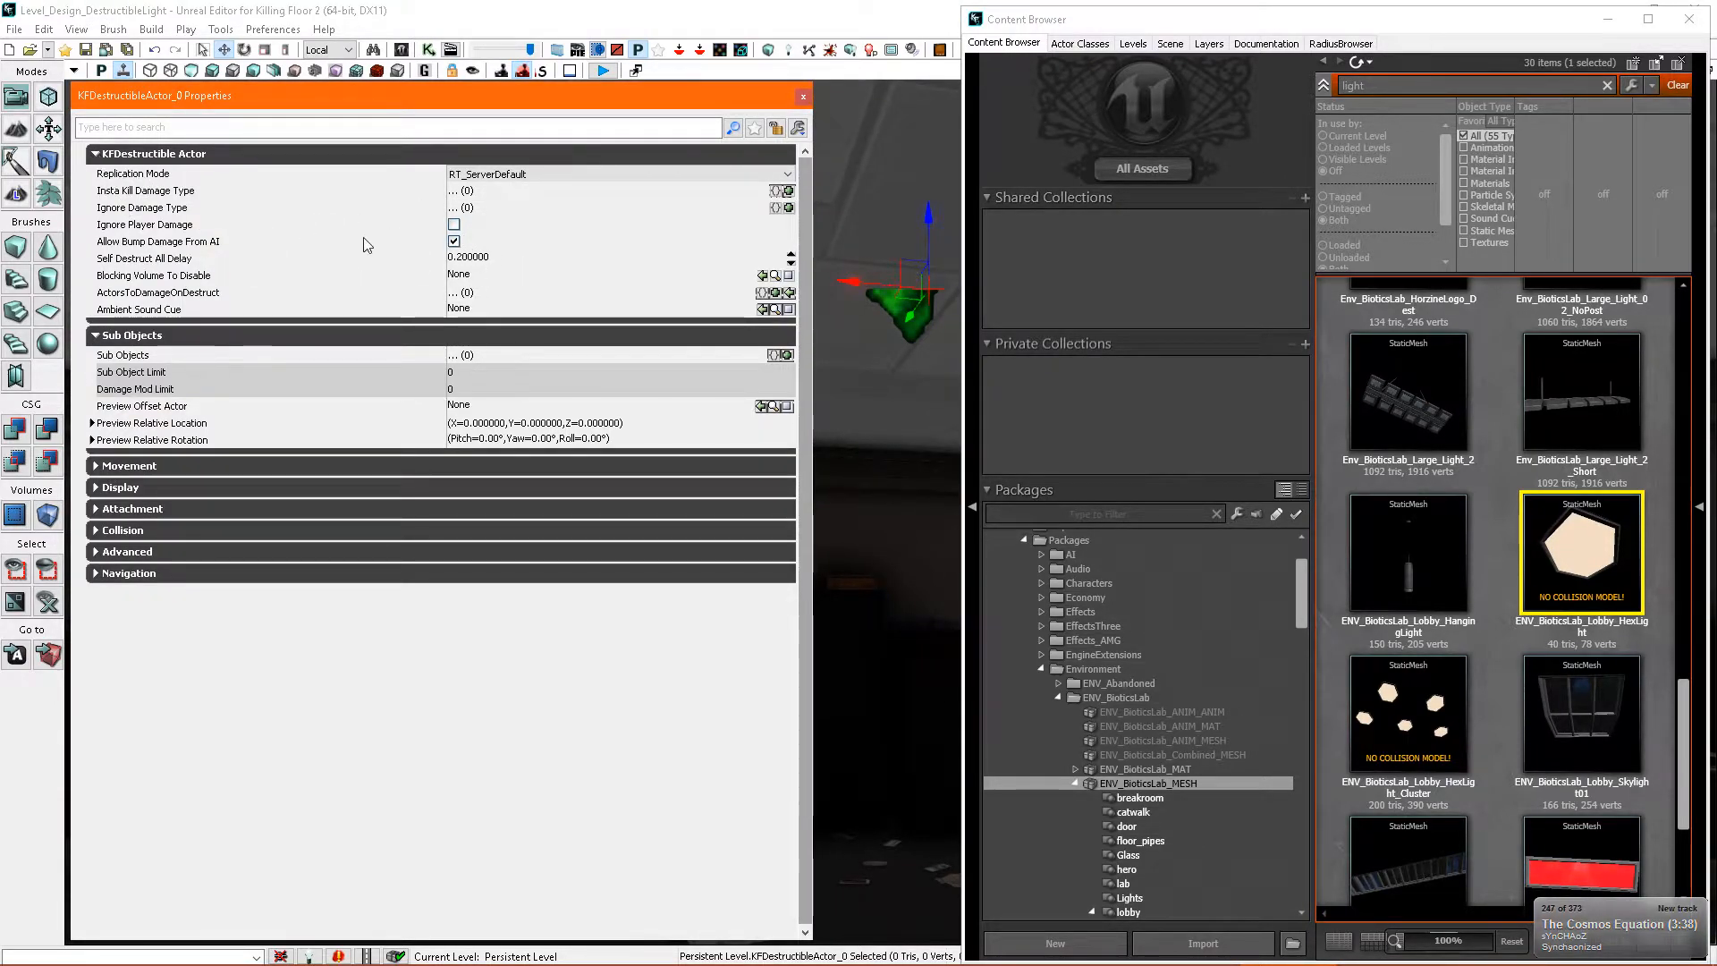
pyautogui.click(99, 154)
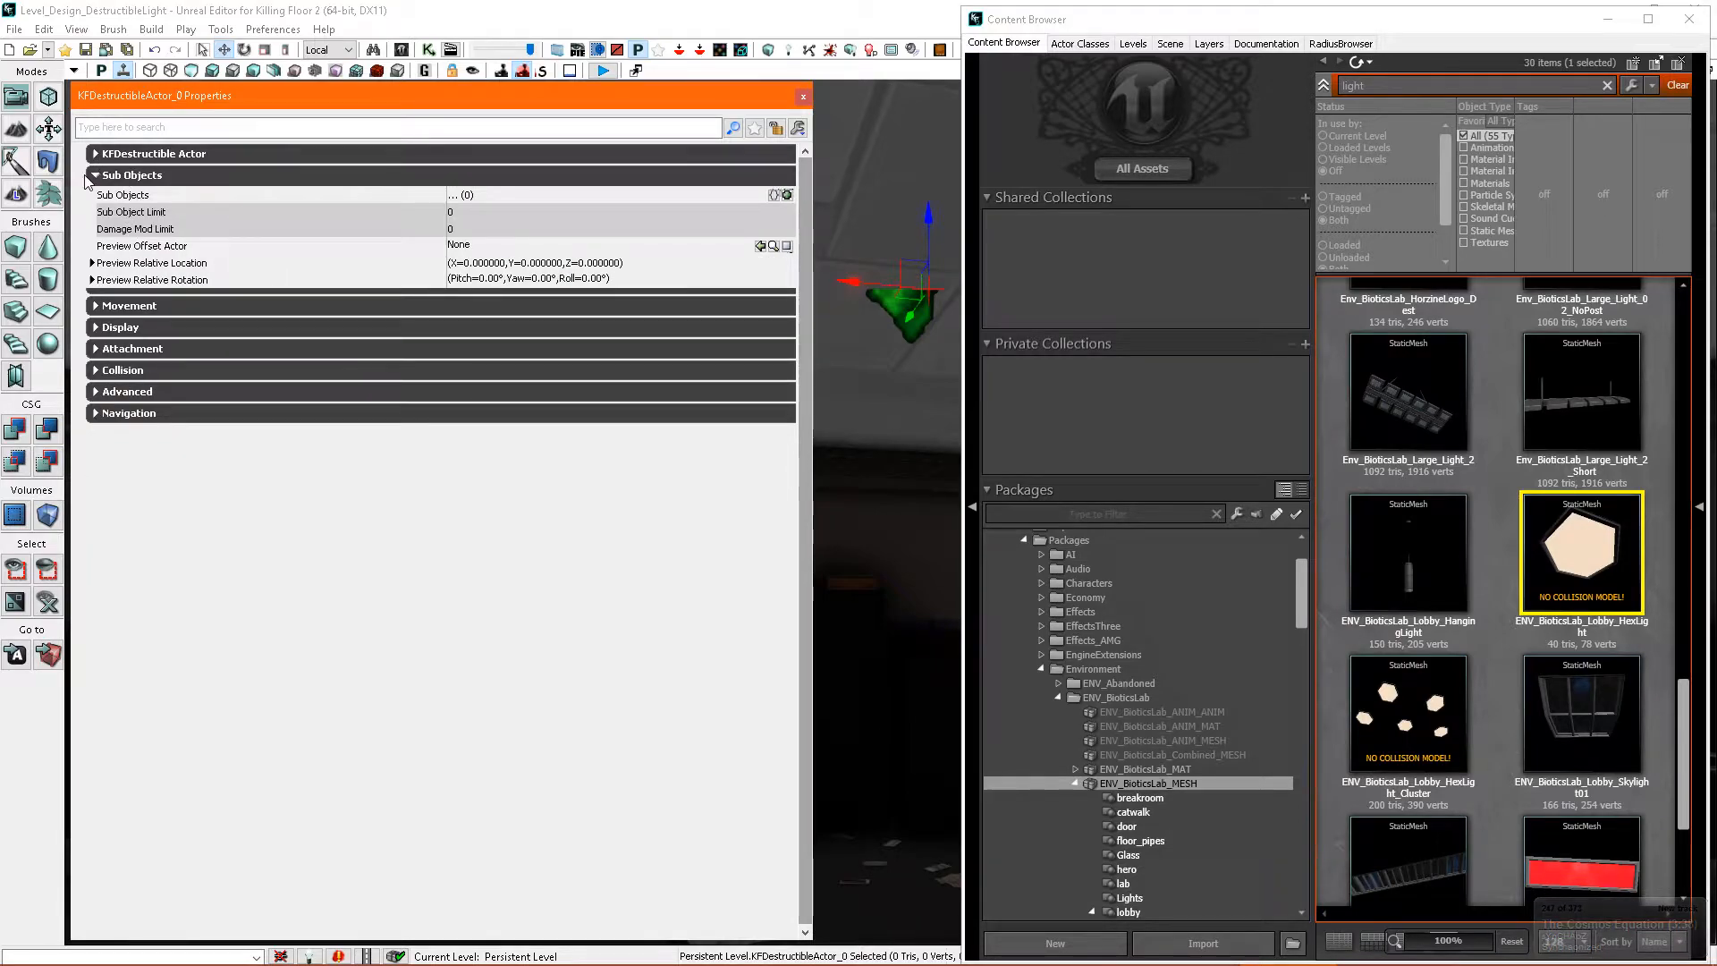
pyautogui.click(787, 195)
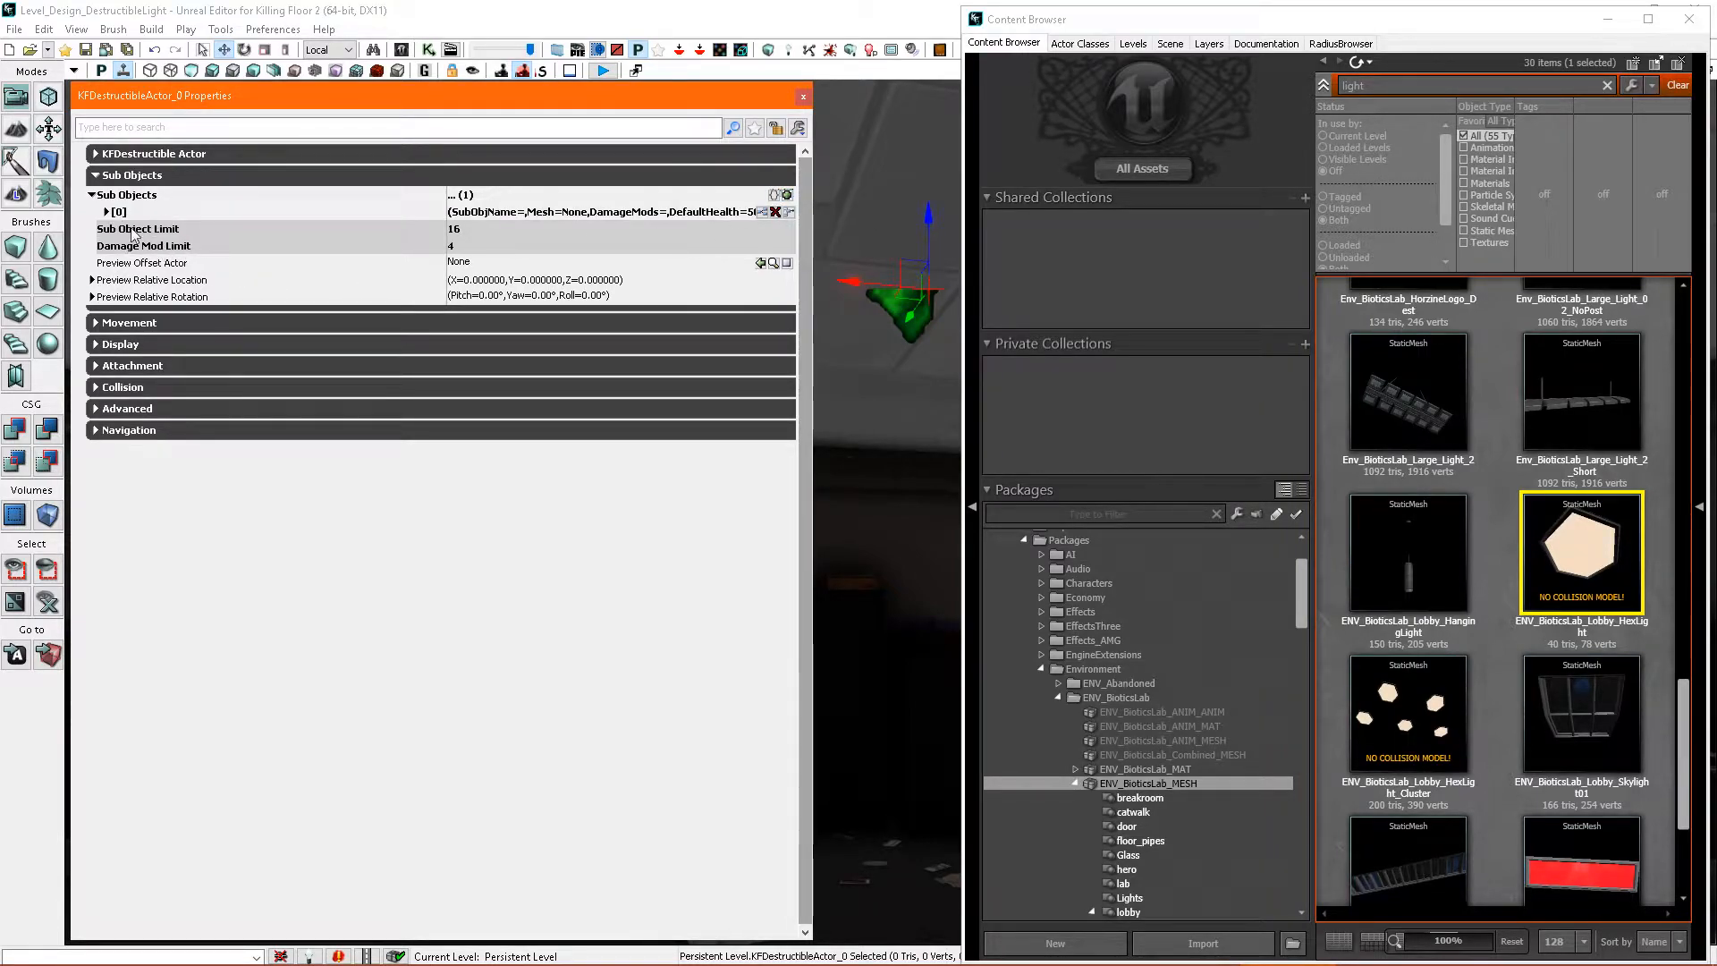
# - Name the new sub object Hexlight and give its Mesh a StaticMeshComponent
pyautogui.click(106, 212)
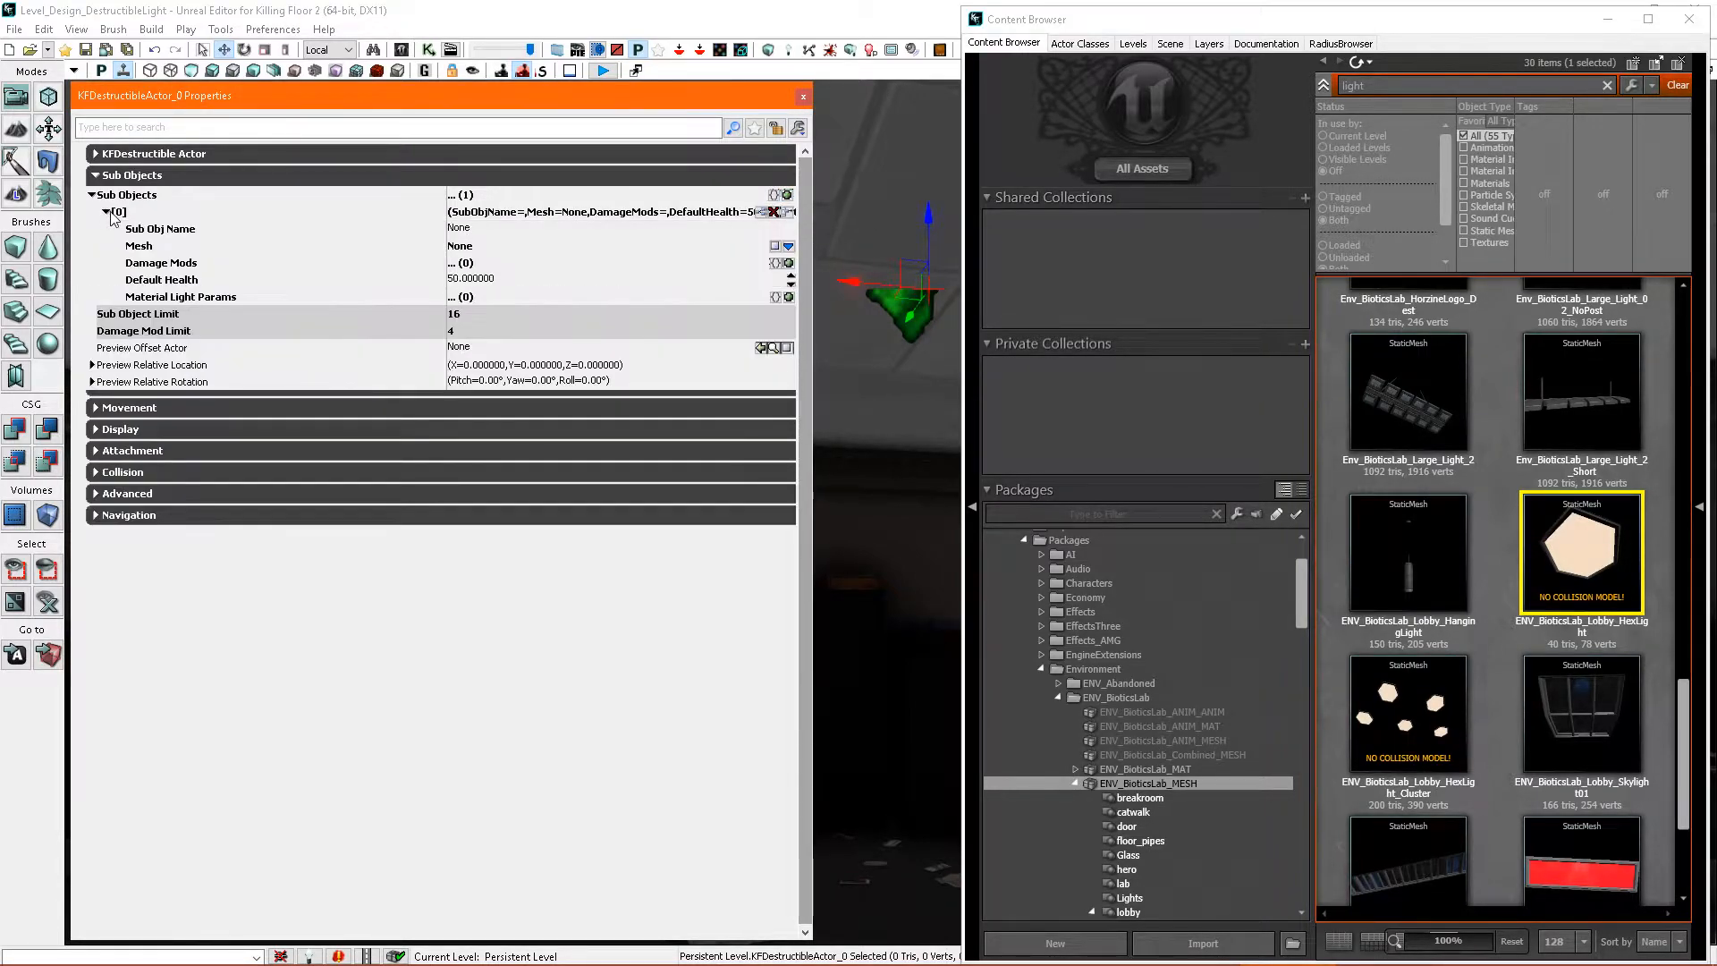
pyautogui.click(462, 229)
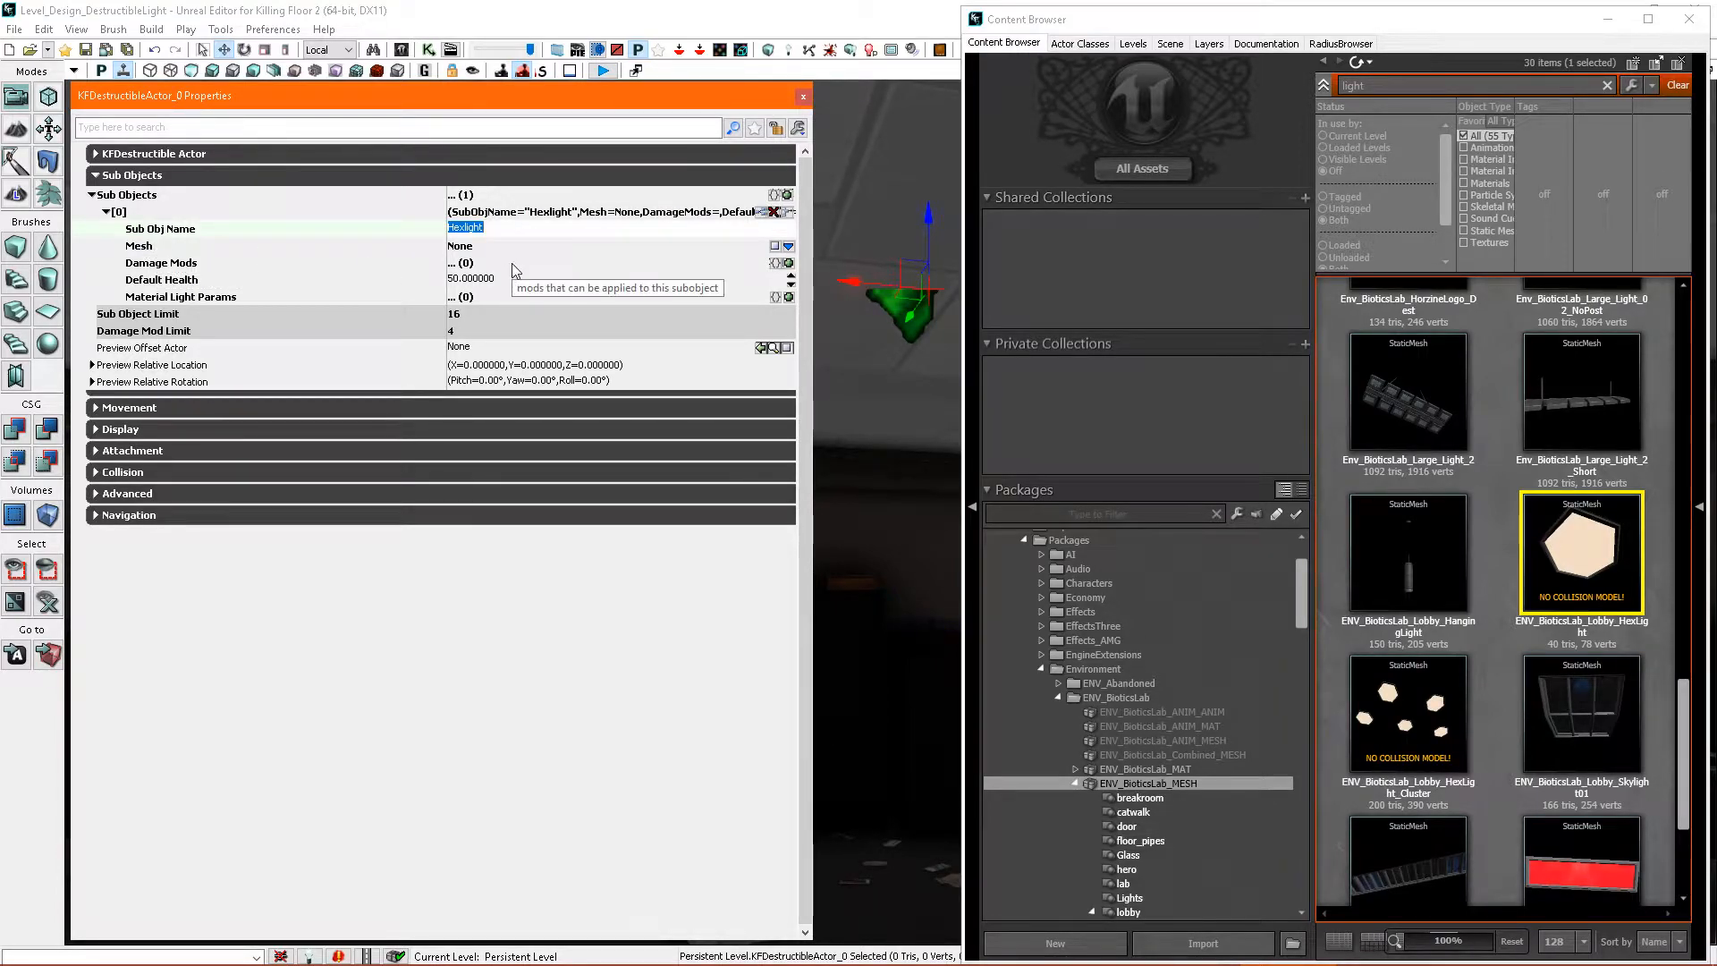
pyautogui.click(788, 247)
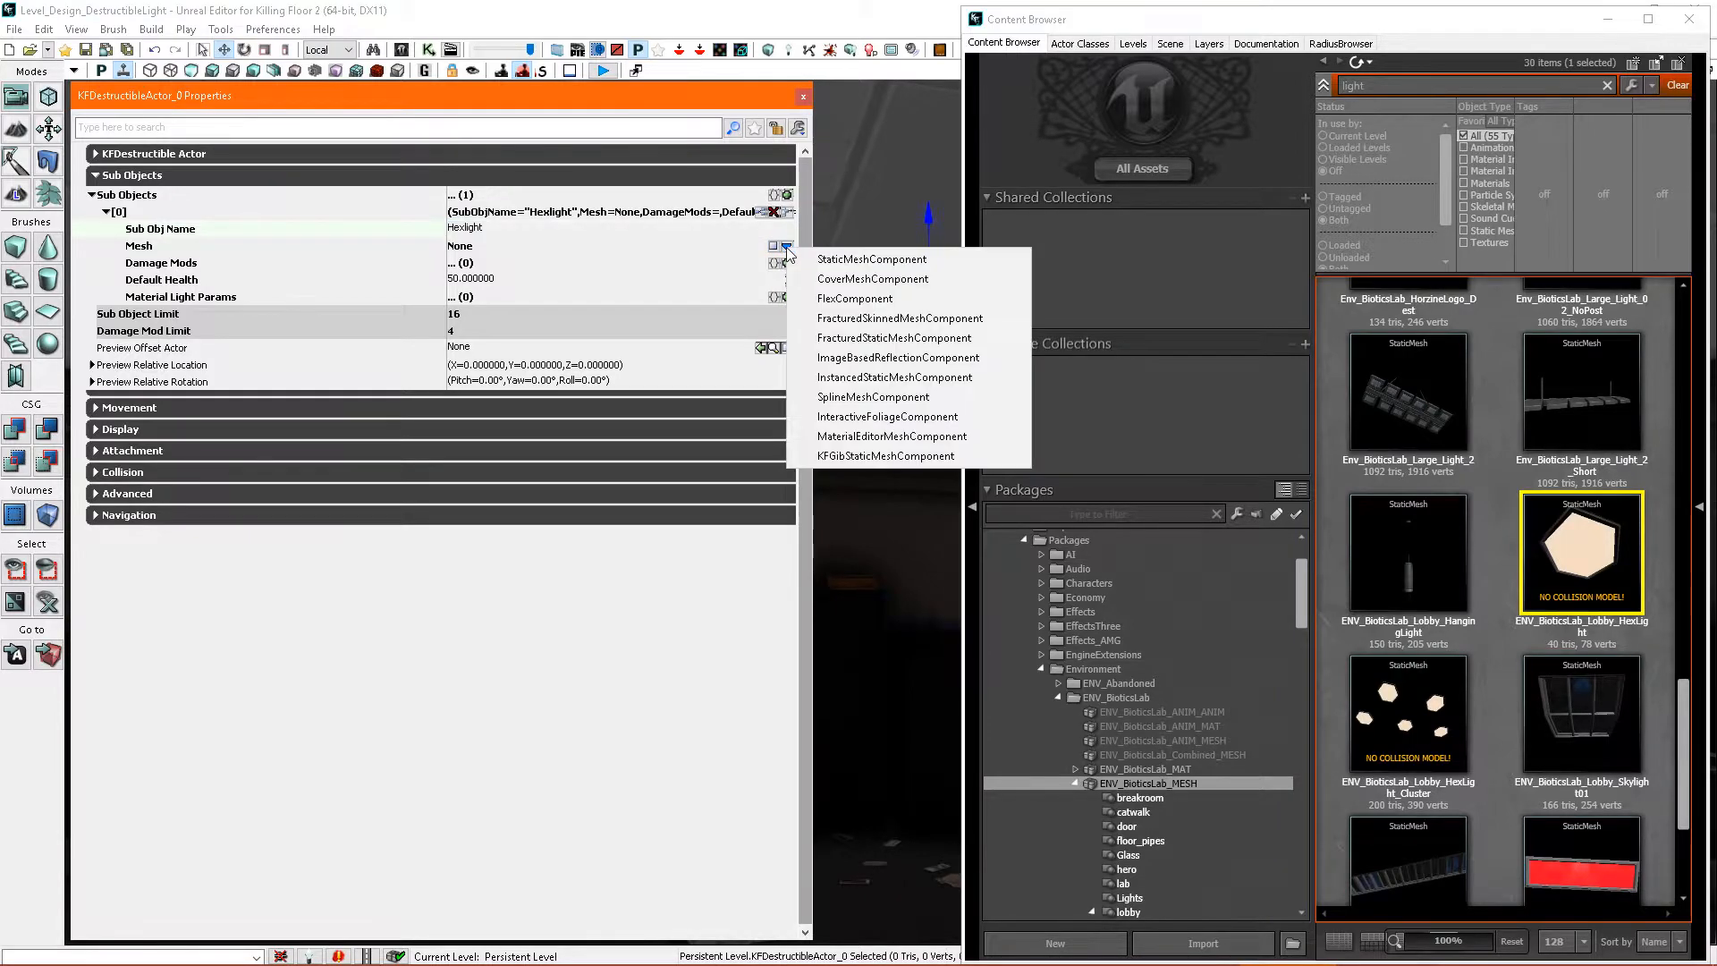
pyautogui.click(874, 259)
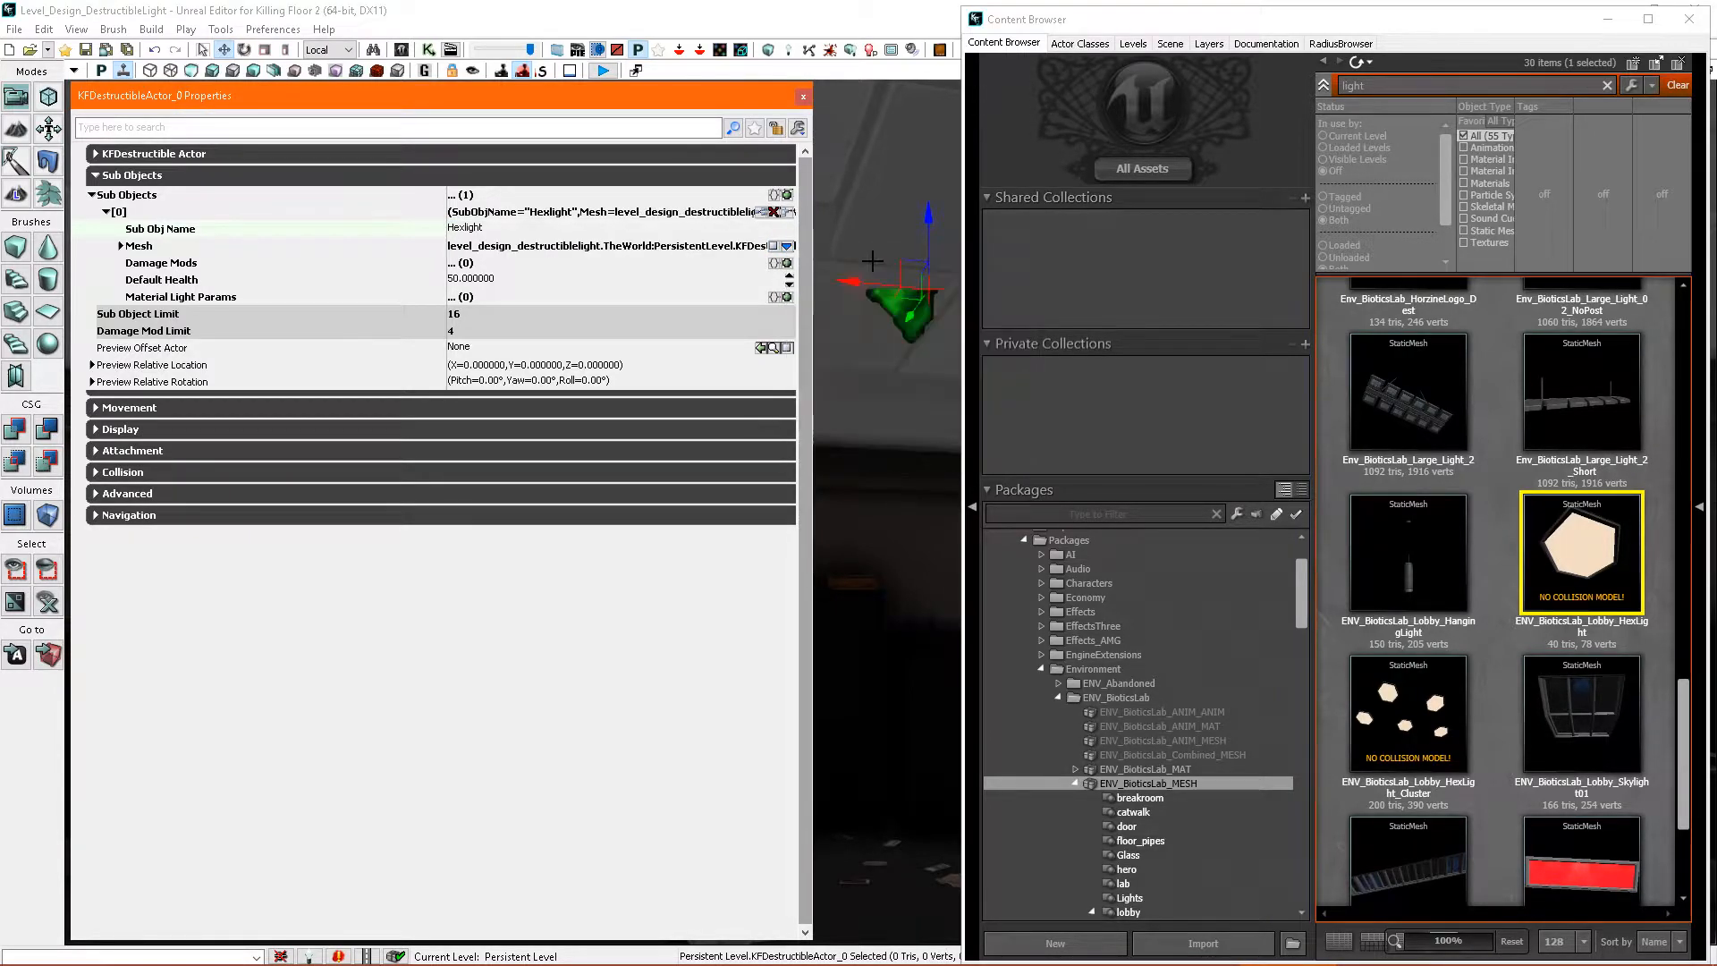
# - Assign ENV_BioticsLab_Lobby_HexLight as the Static Mesh of the Hexlight sub object's mesh component
pyautogui.click(121, 246)
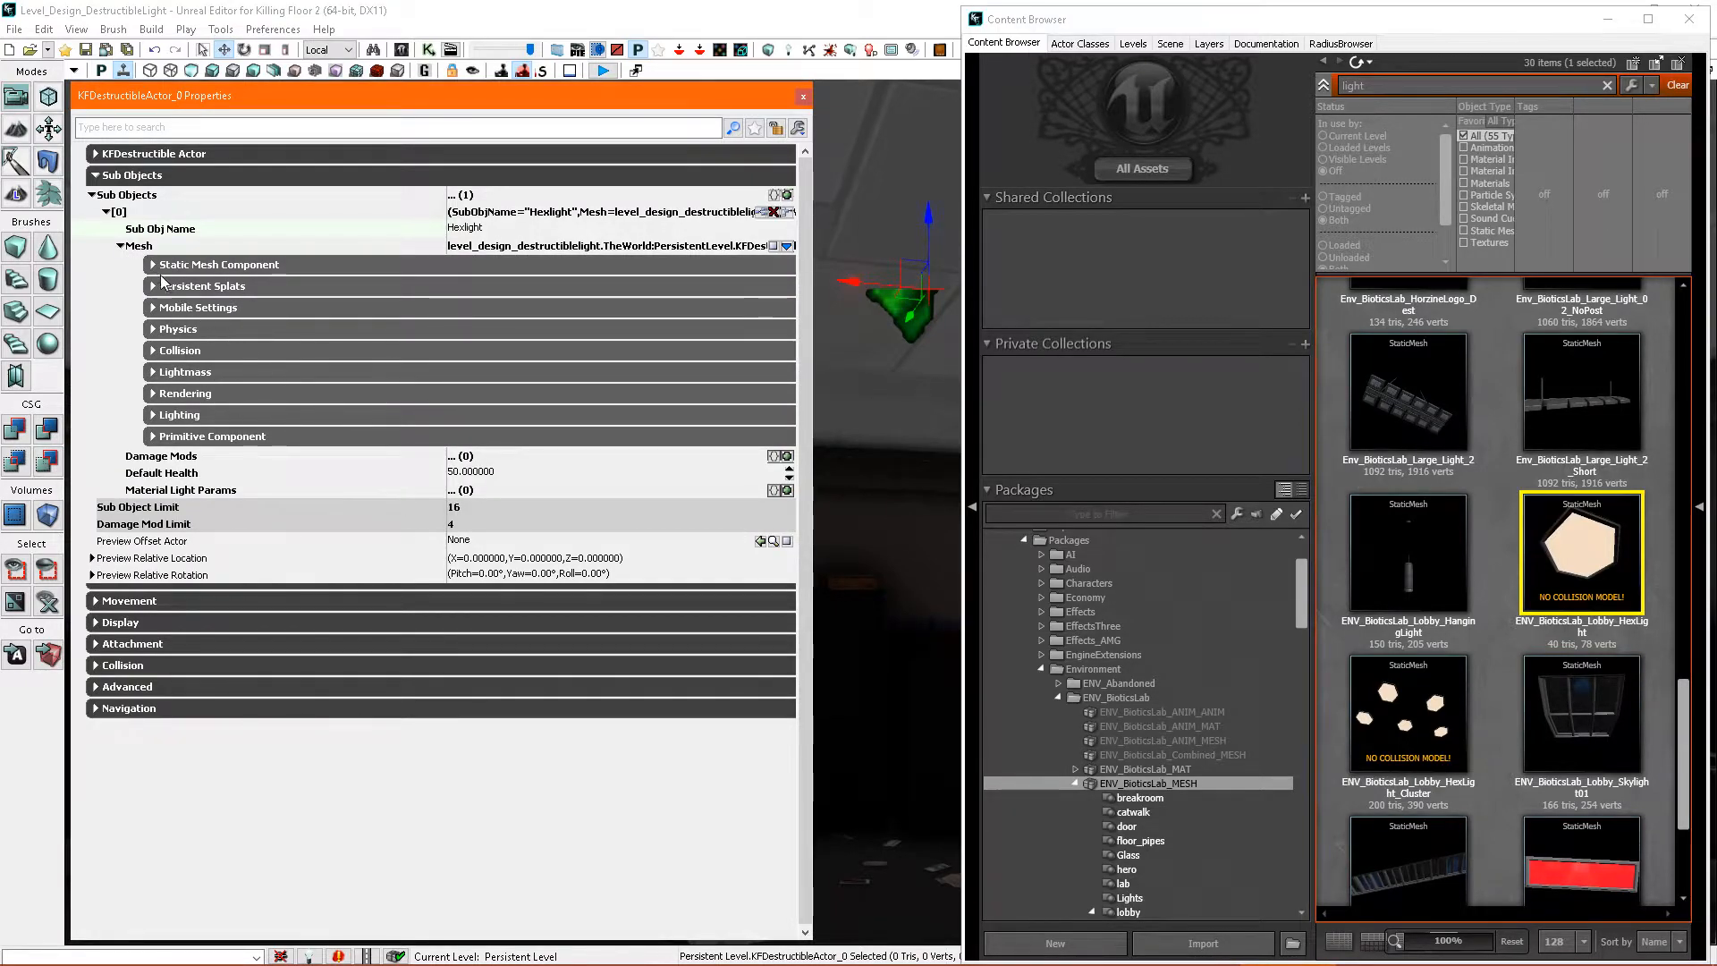
pyautogui.click(153, 265)
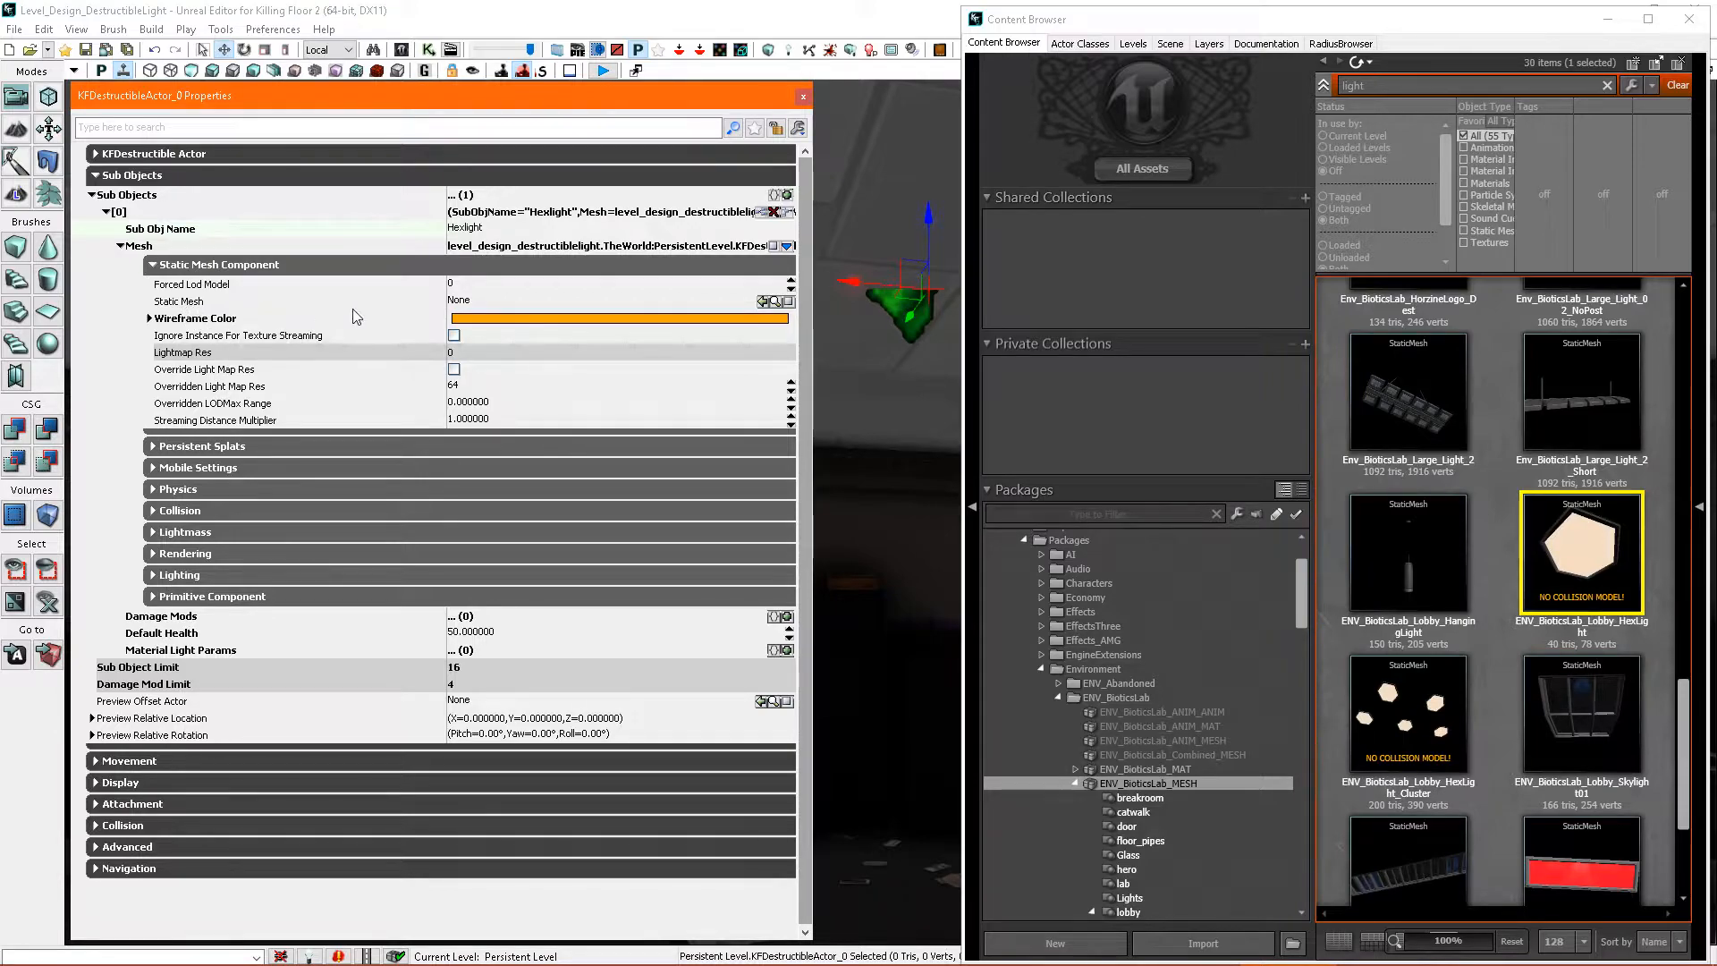
pyautogui.click(1574, 538)
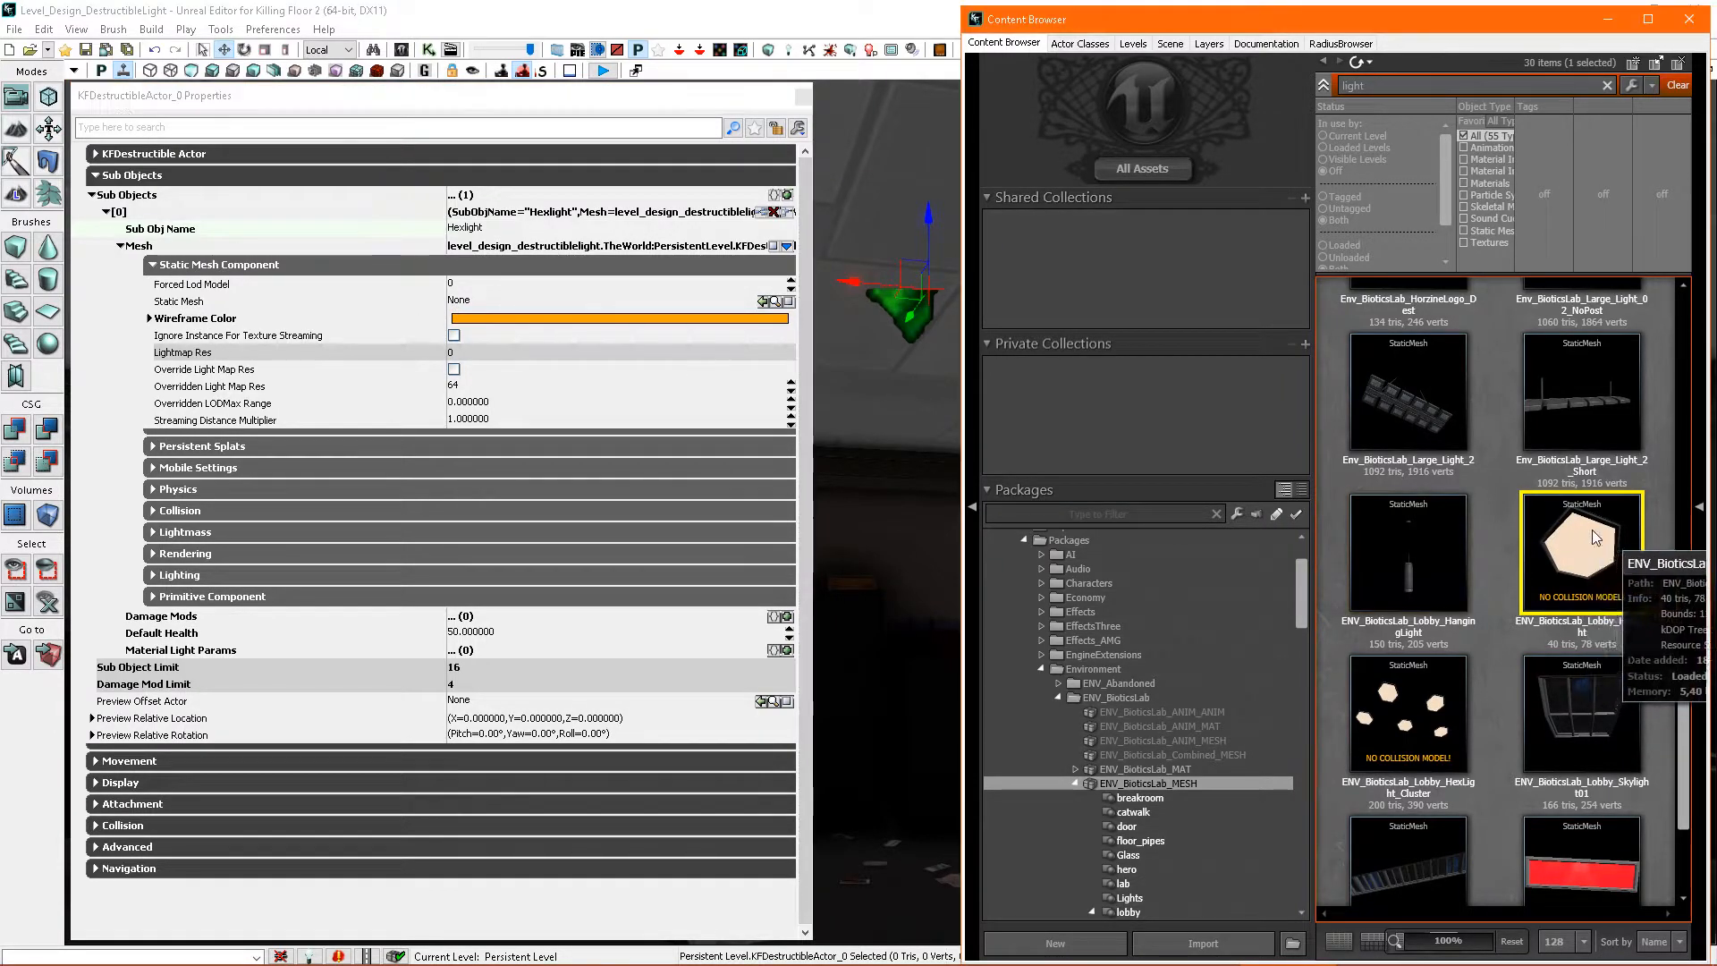
pyautogui.click(761, 301)
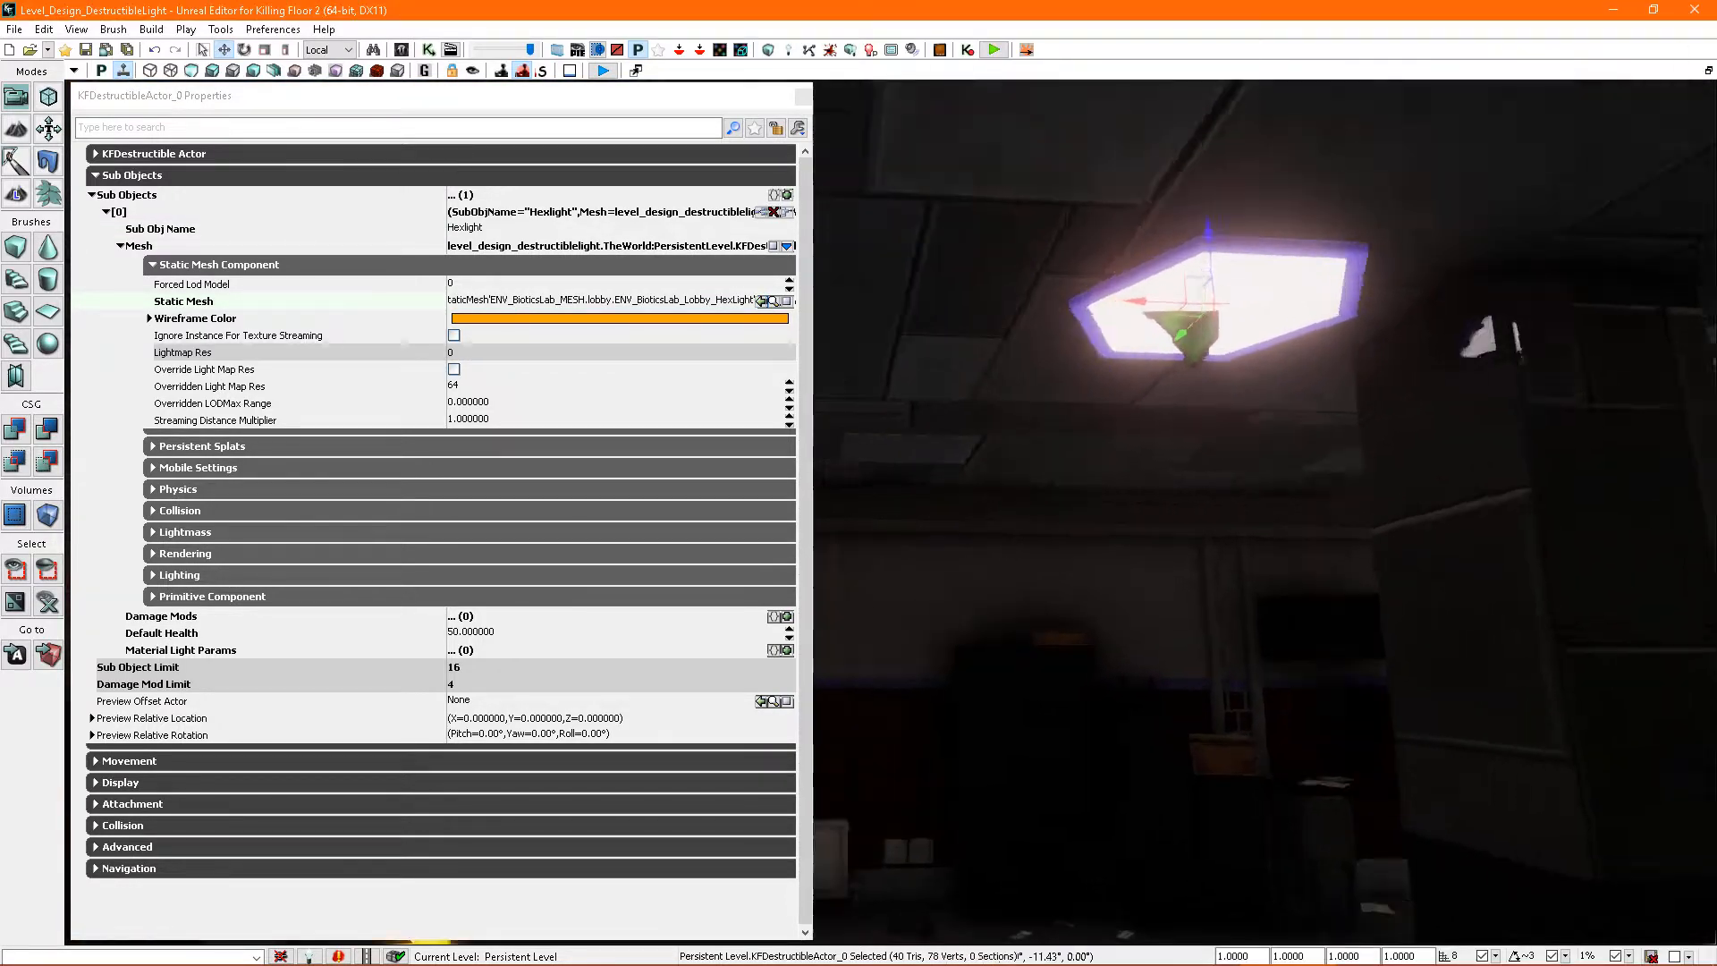
# - Collapse the Hexlight sub object's mesh settings and close the destructible actor's properties
pyautogui.moveTo(1110, 339); pyautogui.dragTo(1005, 471, button='right')
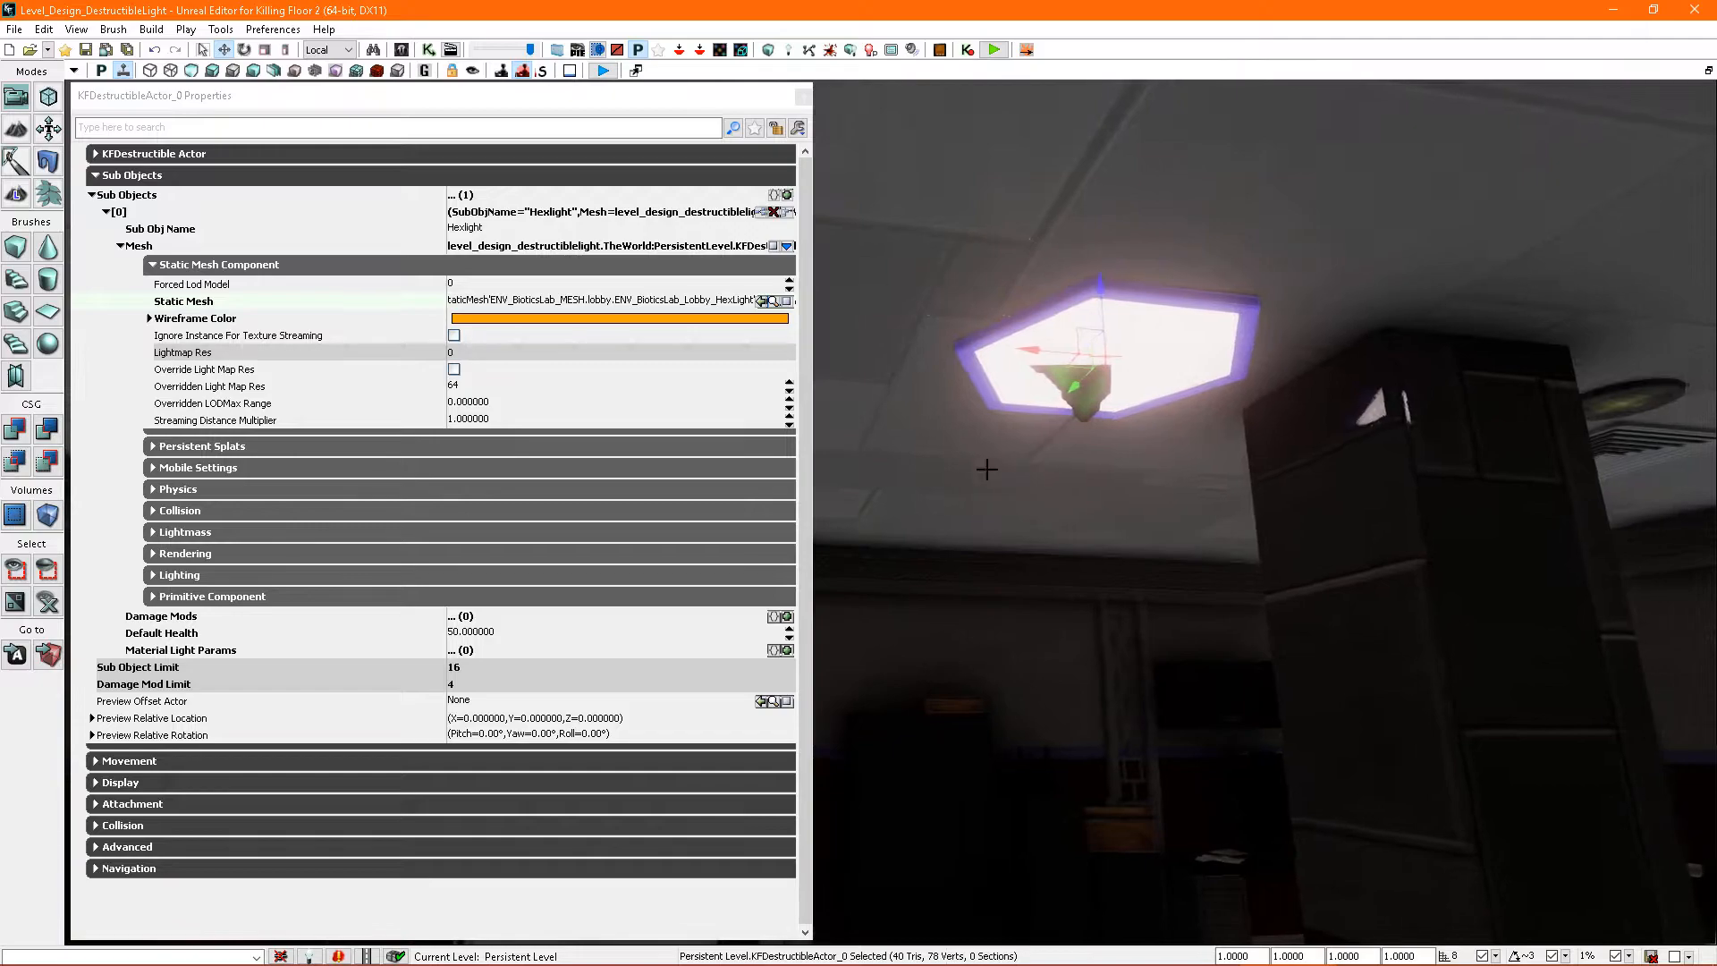
pyautogui.click(154, 266)
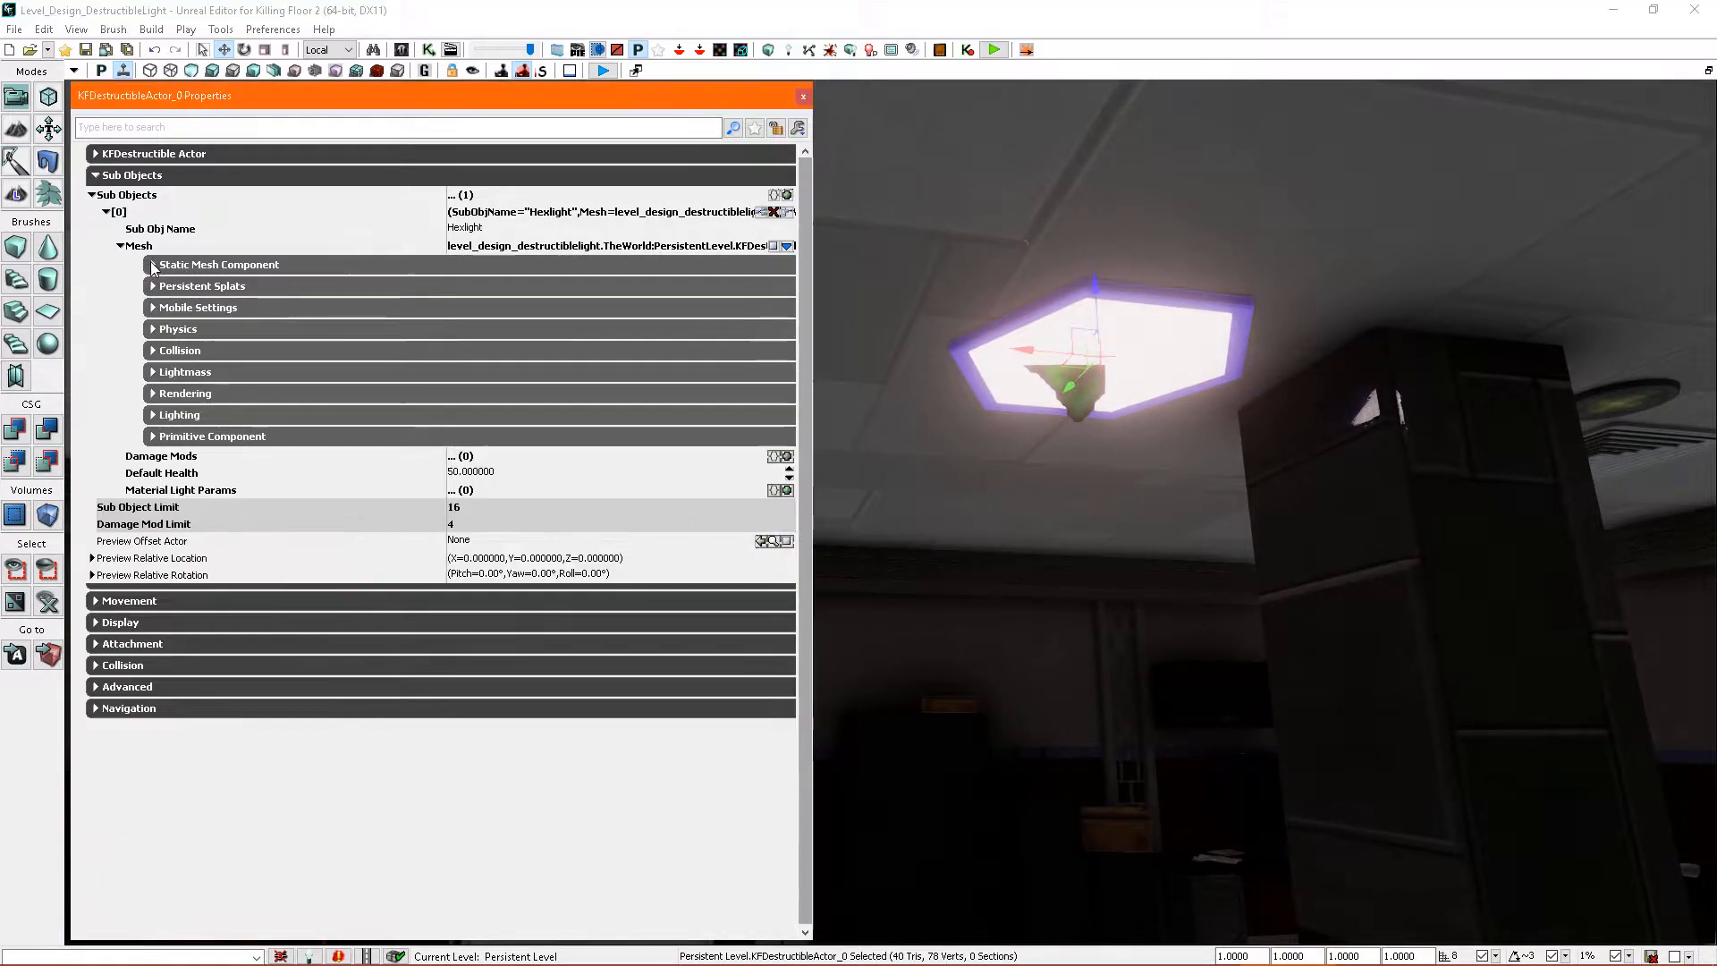
pyautogui.click(123, 247)
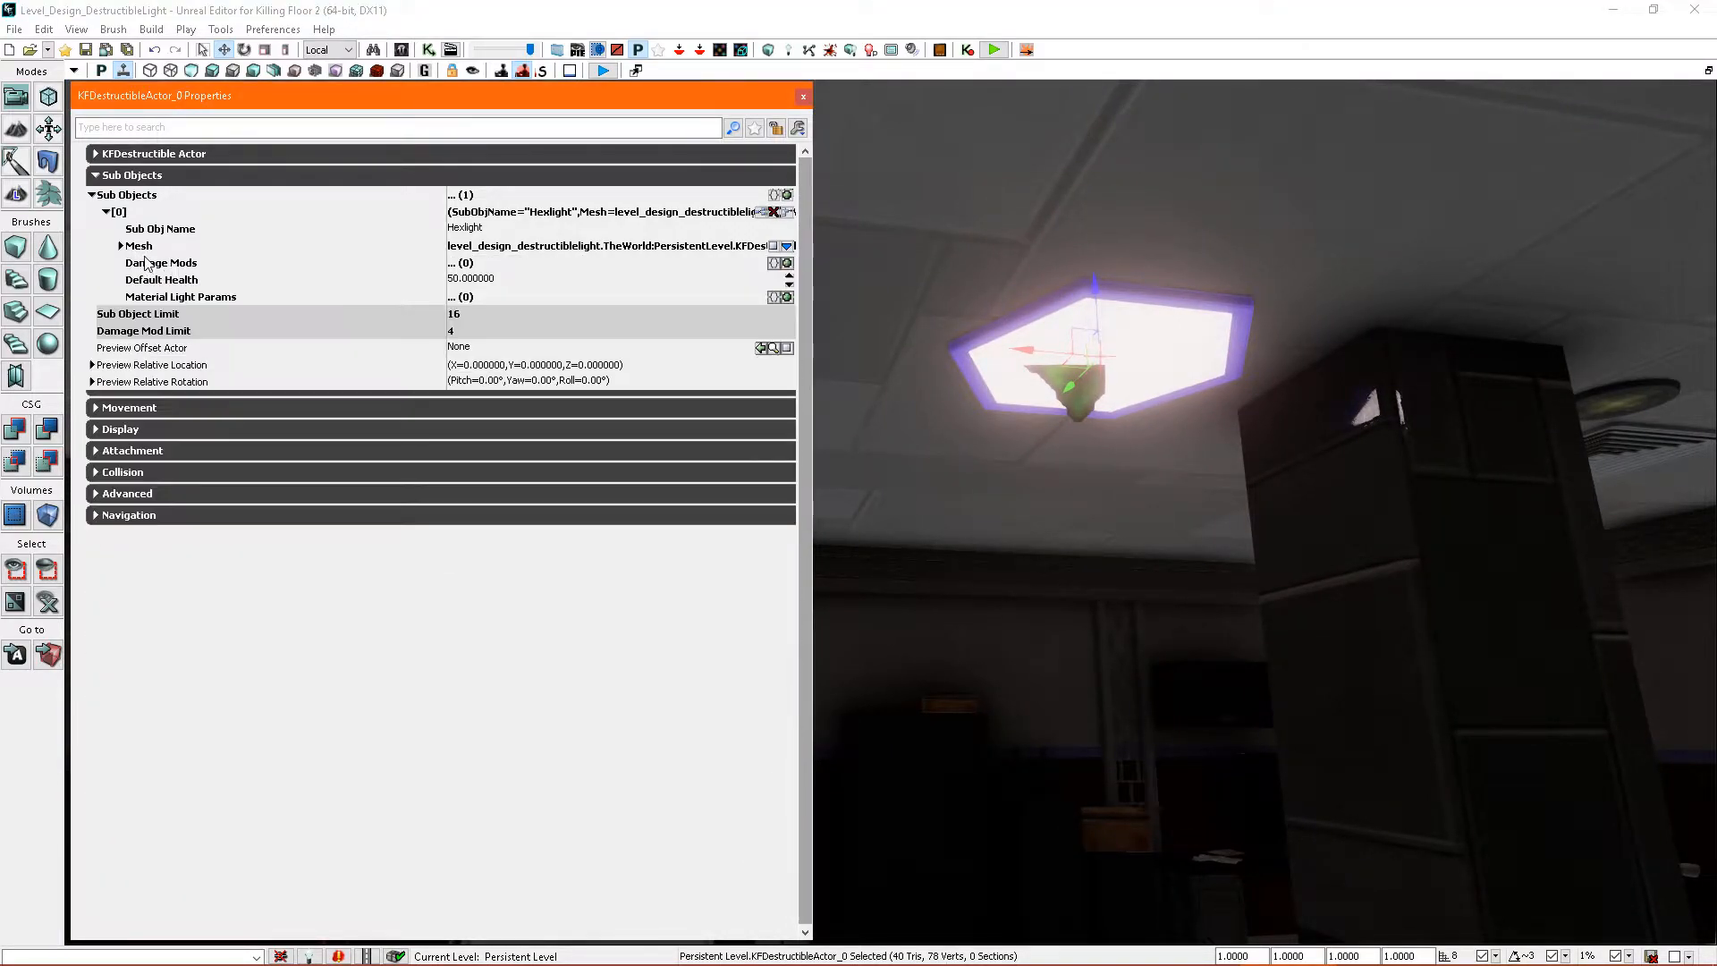
pyautogui.moveTo(1041, 375); pyautogui.dragTo(1044, 394, button='right')
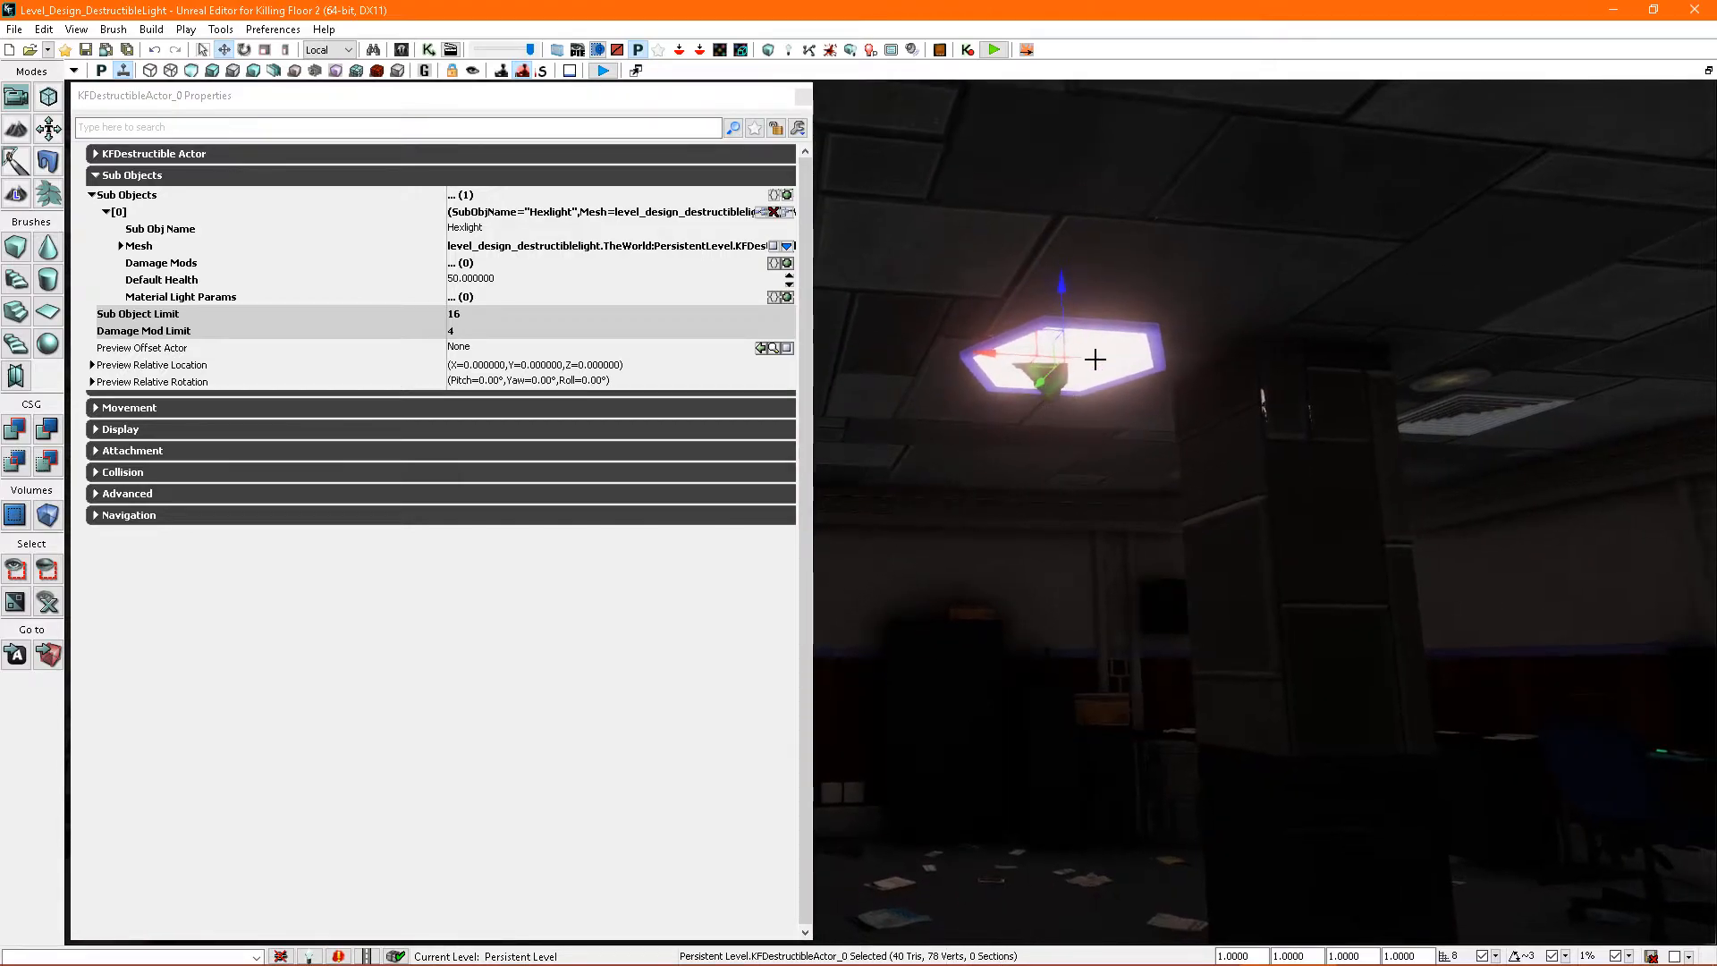
pyautogui.click(793, 105)
pyautogui.moveTo(825, 106); pyautogui.dragTo(762, 159, button='right')
pyautogui.click(807, 95)
# - Place a SpotLight from the Light actor classes at the hexagonal ceiling light
pyautogui.moveTo(1074, 358); pyautogui.dragTo(1095, 433, button='right')
pyautogui.hotkey('ctrl', 'shift', 'f')
pyautogui.moveTo(858, 394); pyautogui.dragTo(912, 367, button='right')
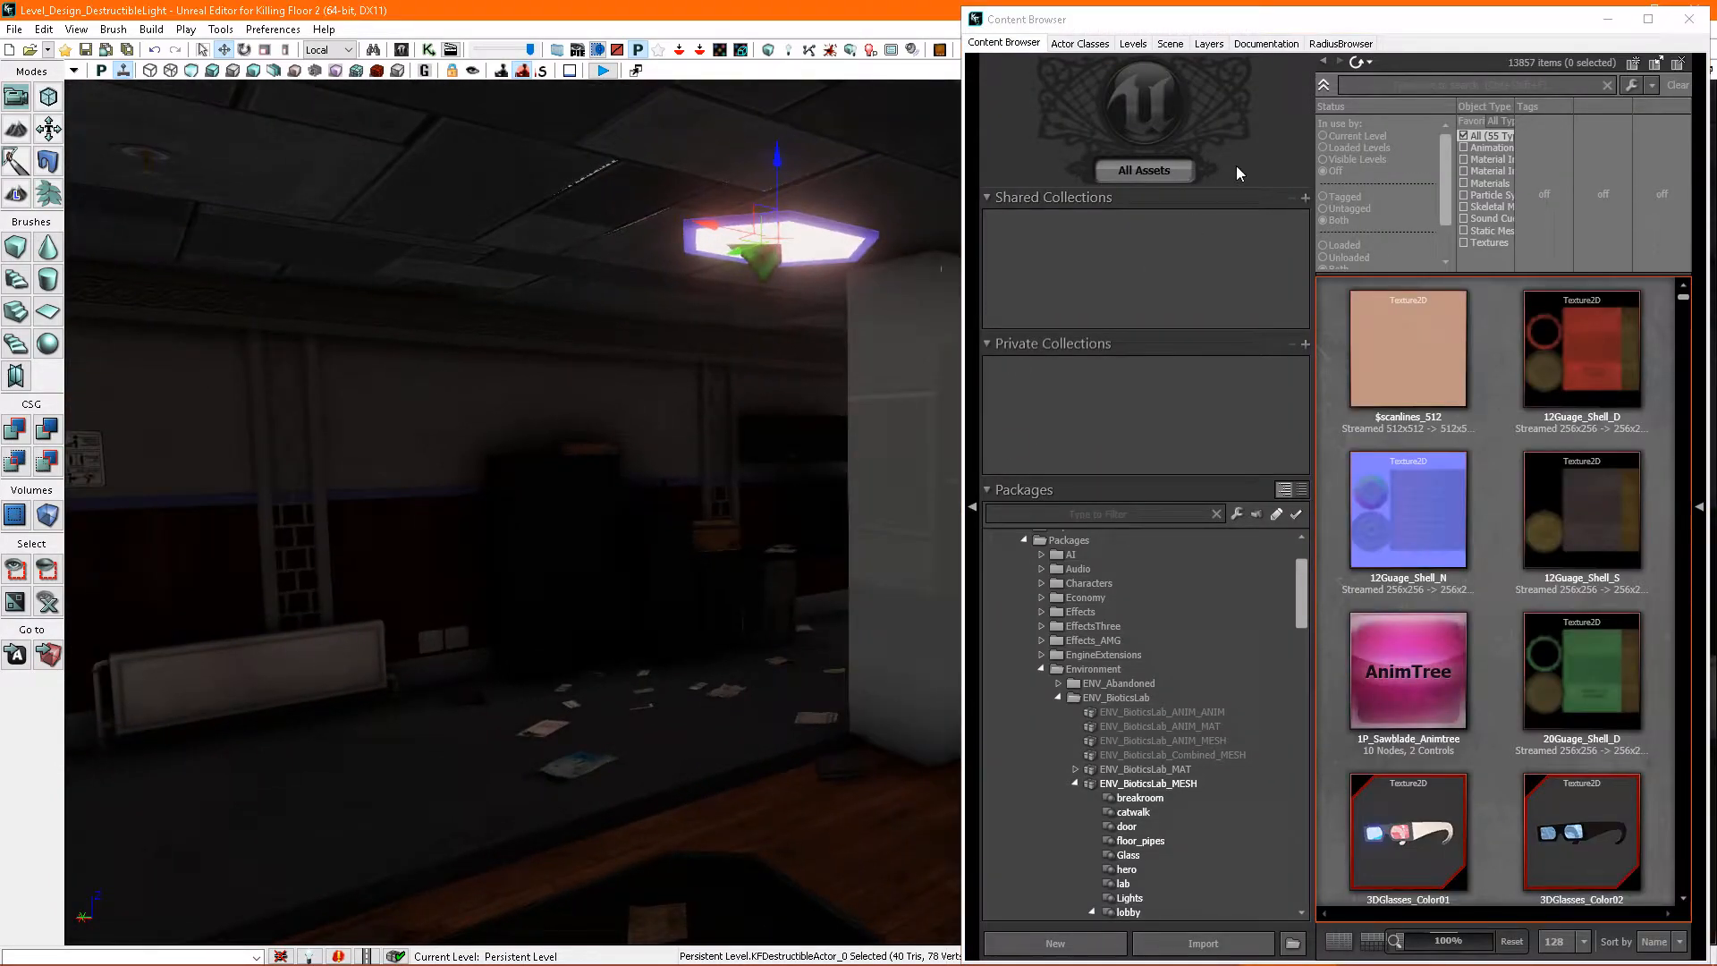
pyautogui.click(1079, 44)
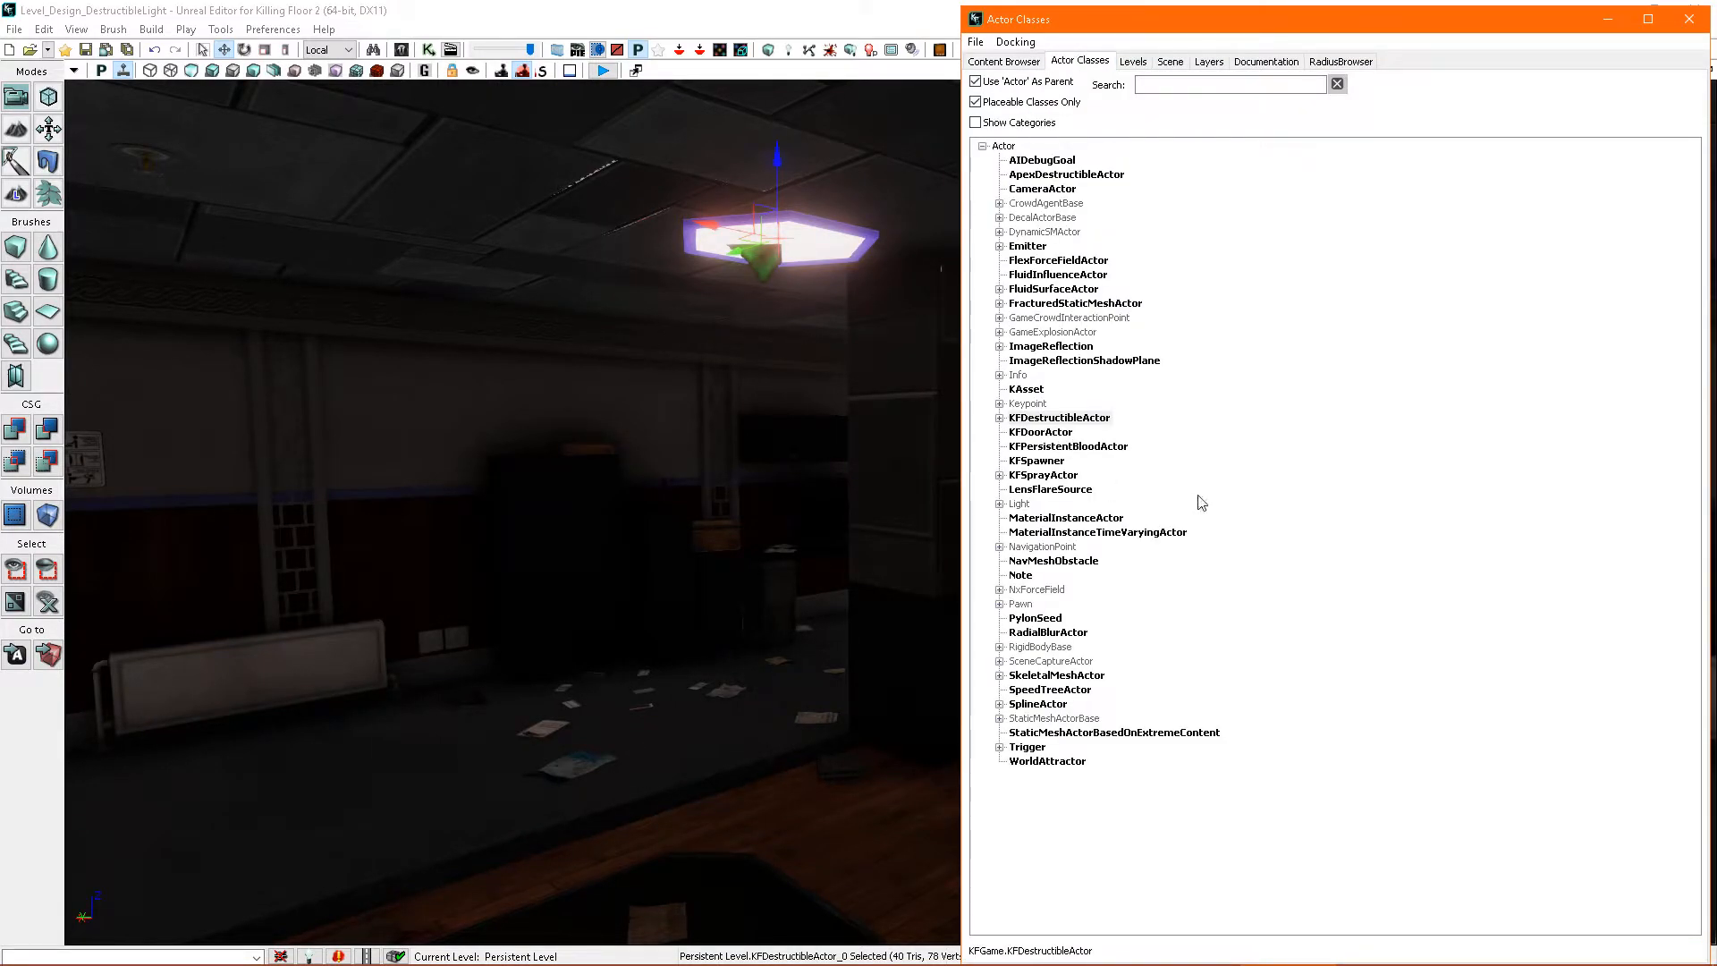
pyautogui.click(999, 504)
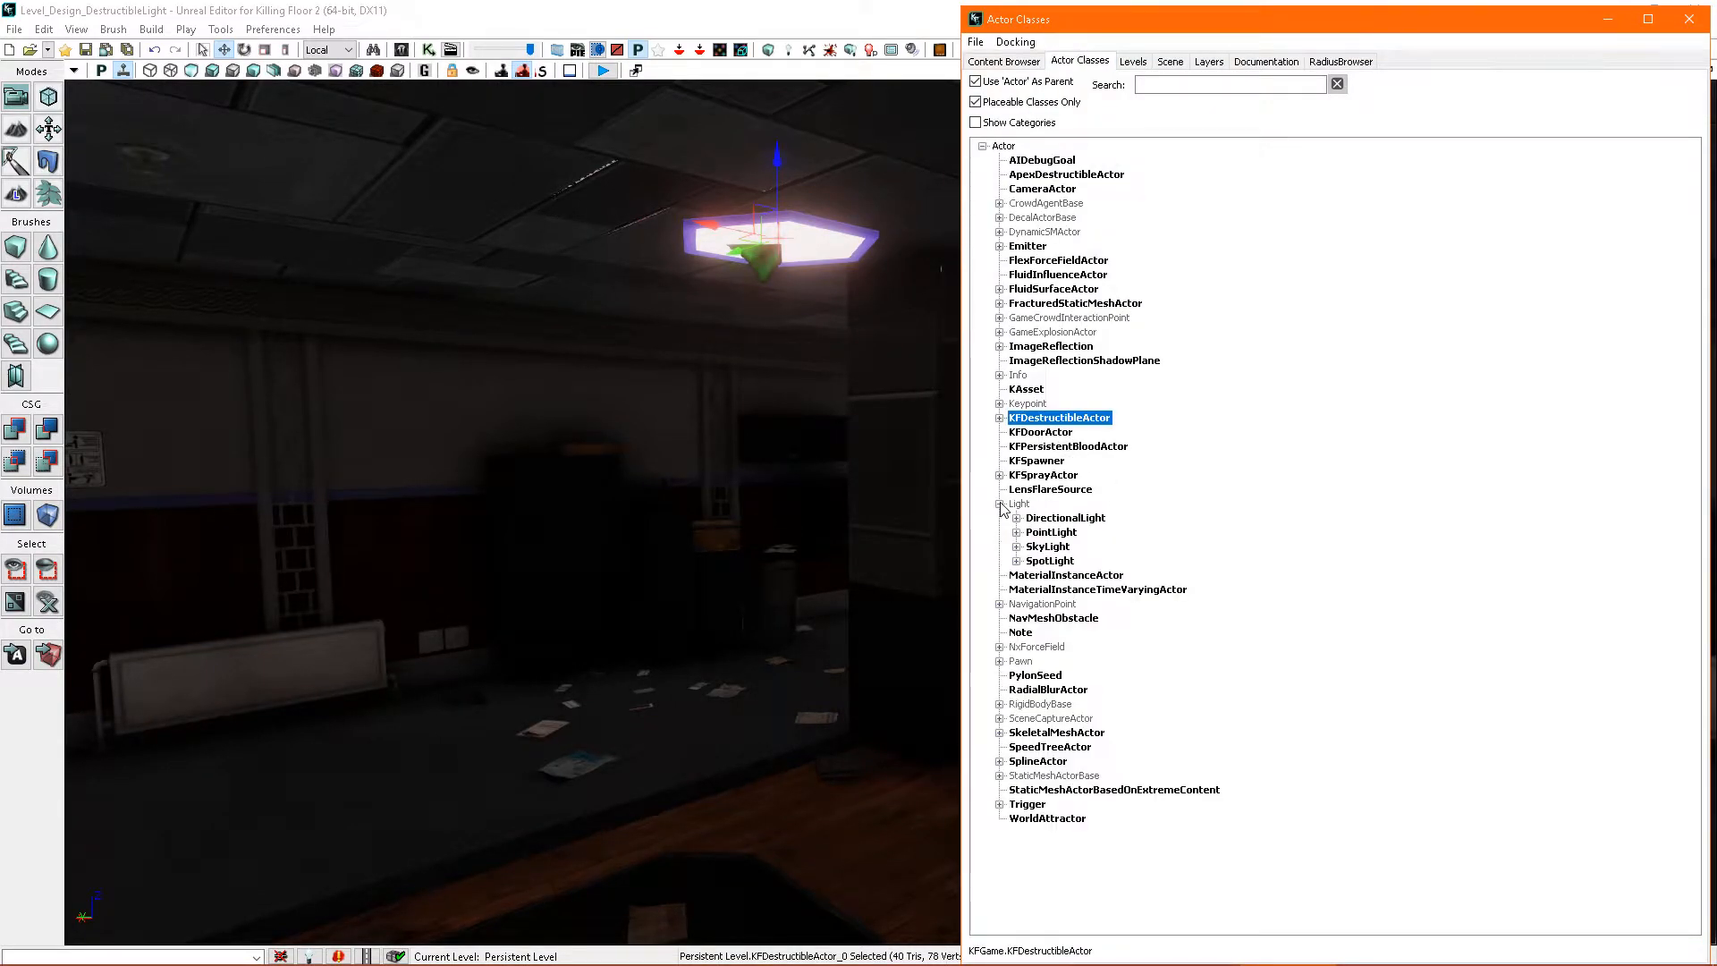
pyautogui.click(1051, 564)
pyautogui.moveTo(1056, 570); pyautogui.dragTo(727, 409)
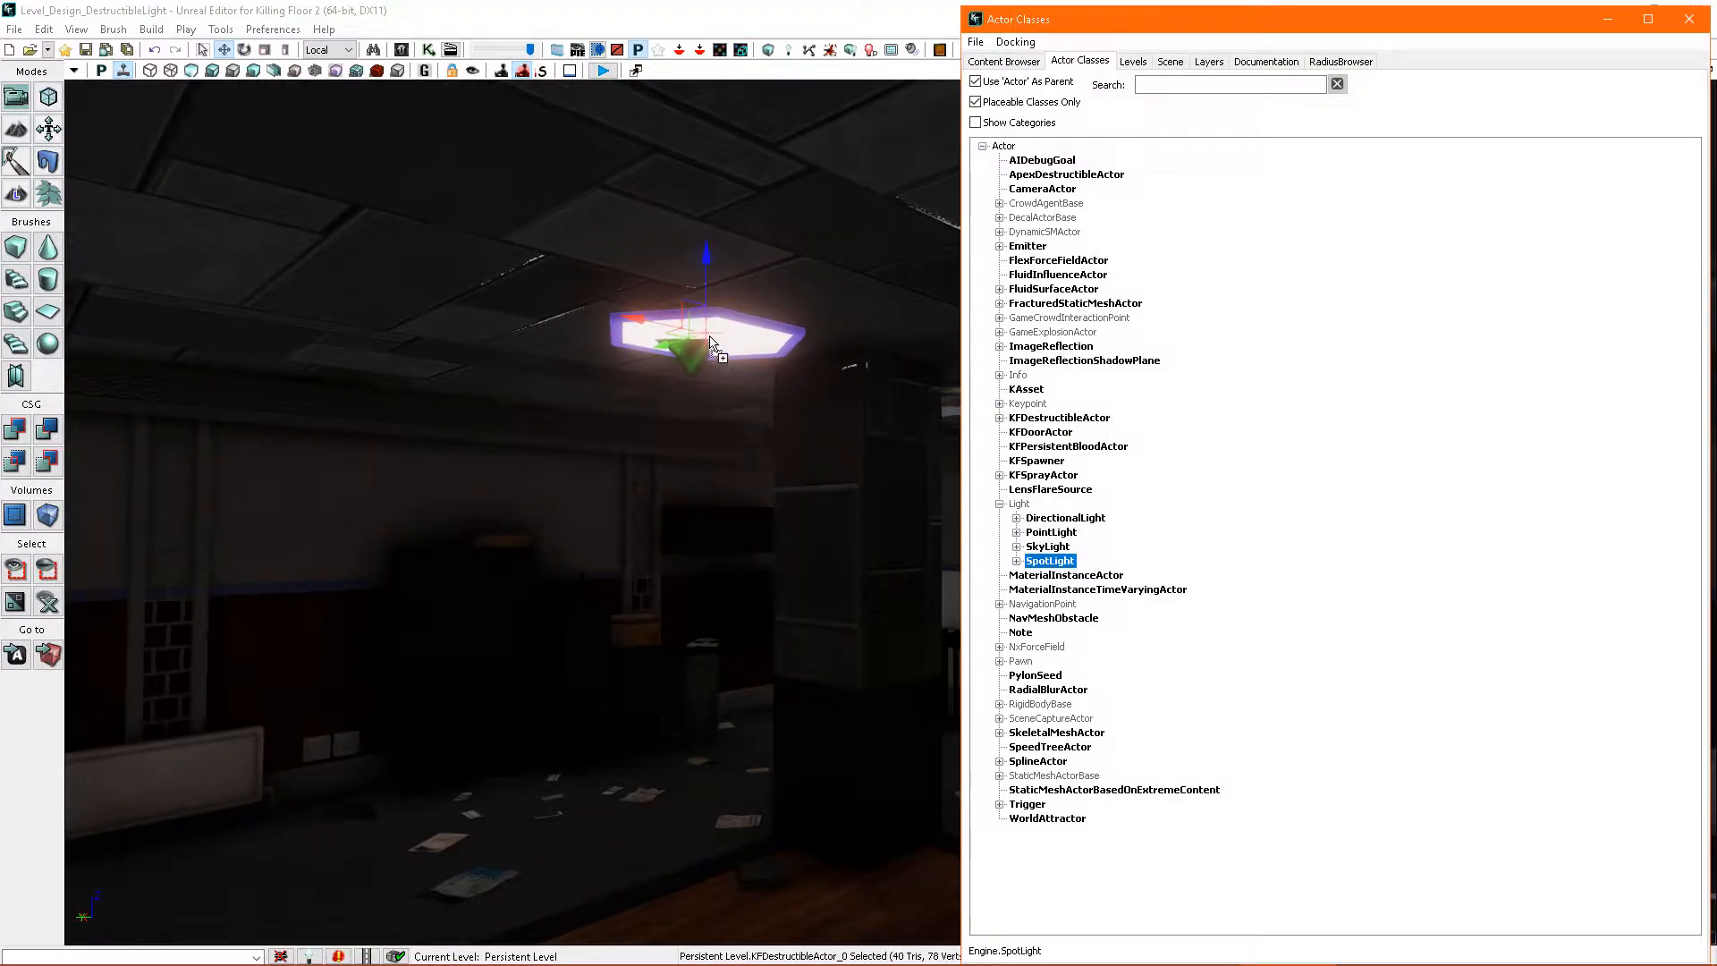
pyautogui.moveTo(711, 343); pyautogui.dragTo(716, 344)
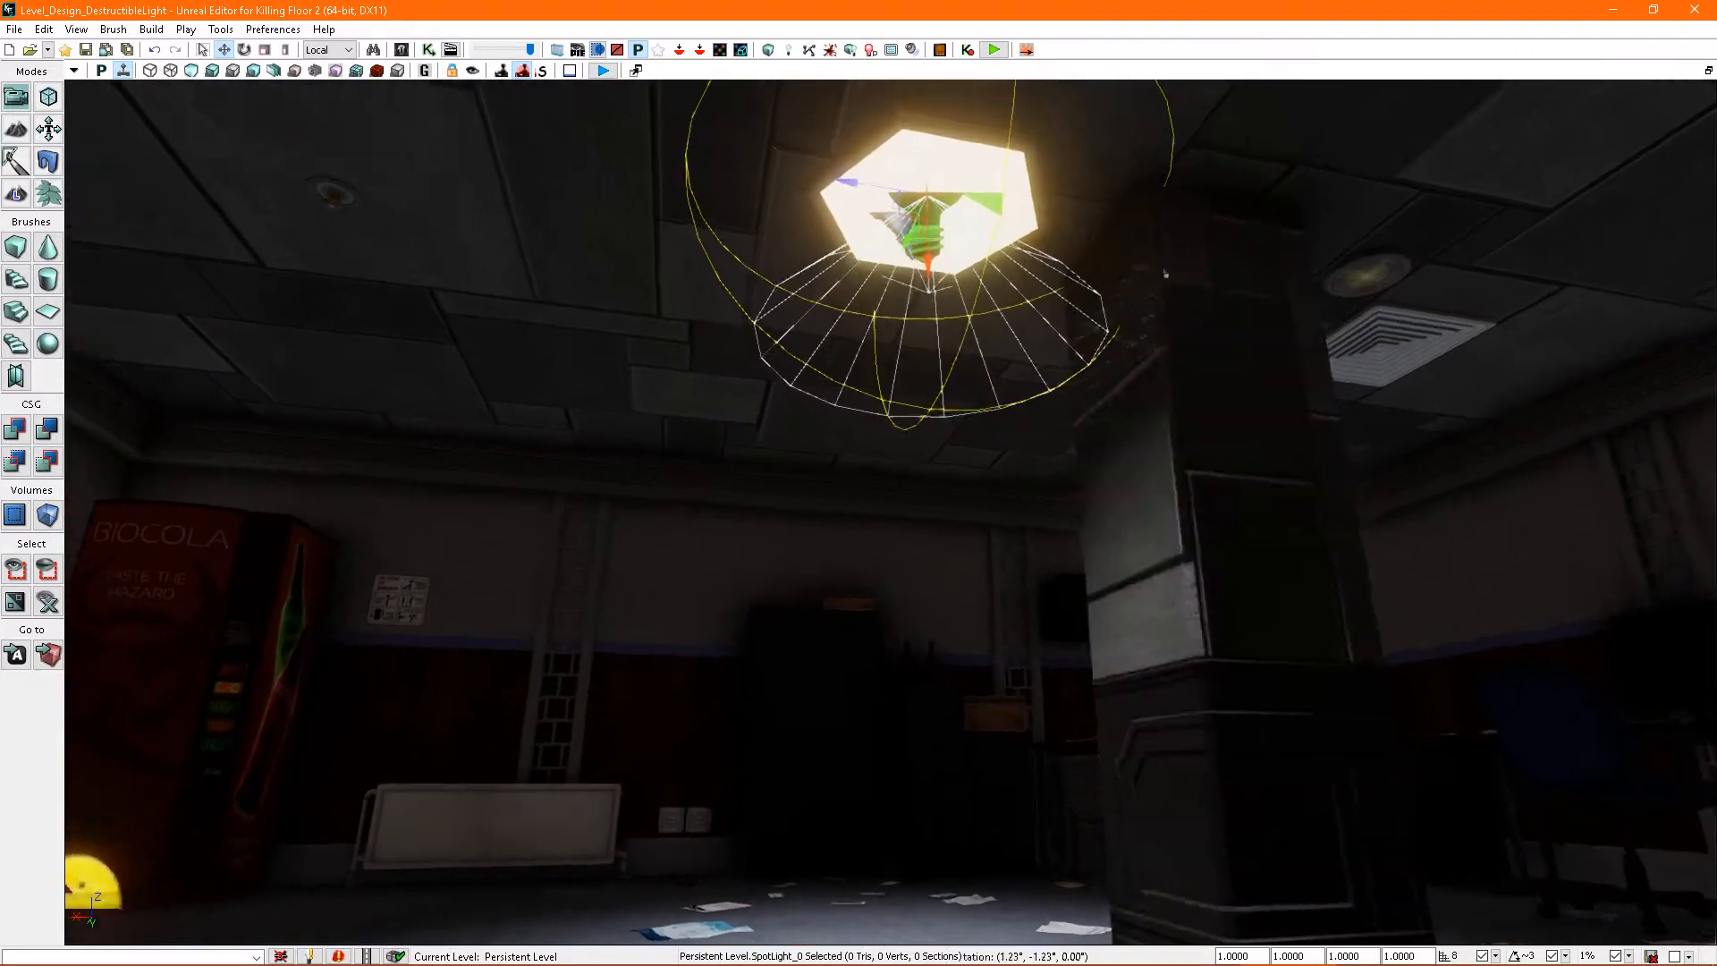
pyautogui.moveTo(1165, 274); pyautogui.dragTo(1180, 391, button='right')
# - Open the spotlight's properties and set its Light Color to a pale yellow, hex 00FFFAD6
pyautogui.press('F4')
pyautogui.moveTo(984, 340); pyautogui.dragTo(880, 383, button='right')
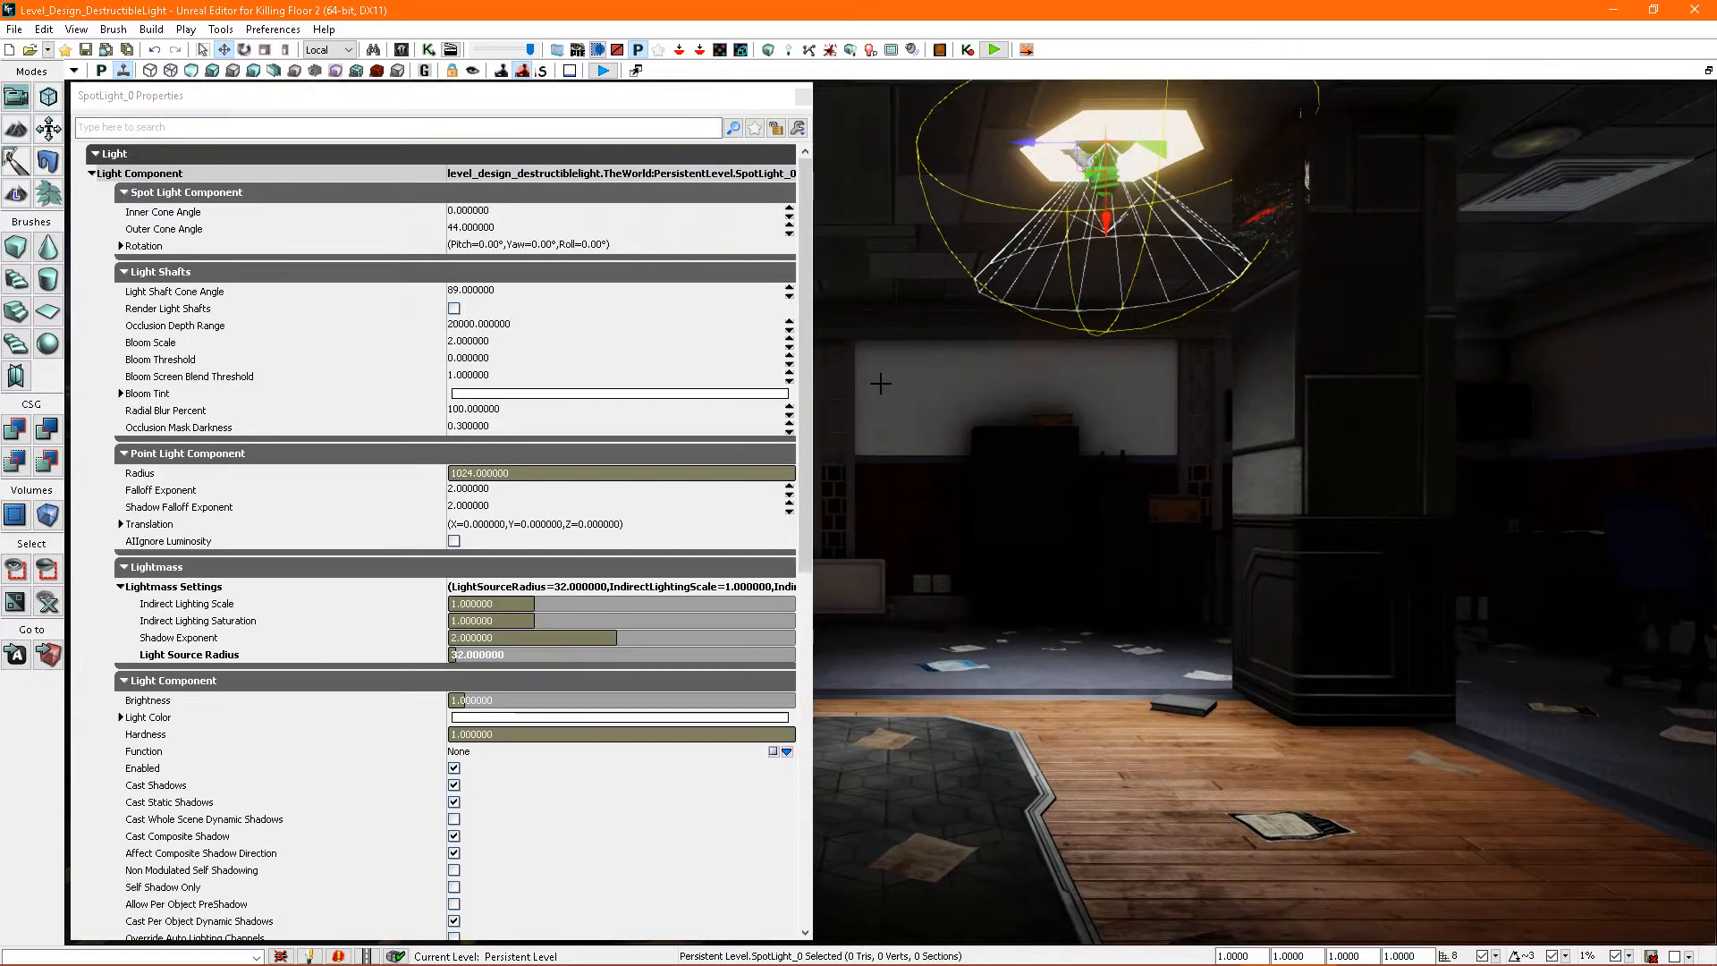
pyautogui.click(513, 717)
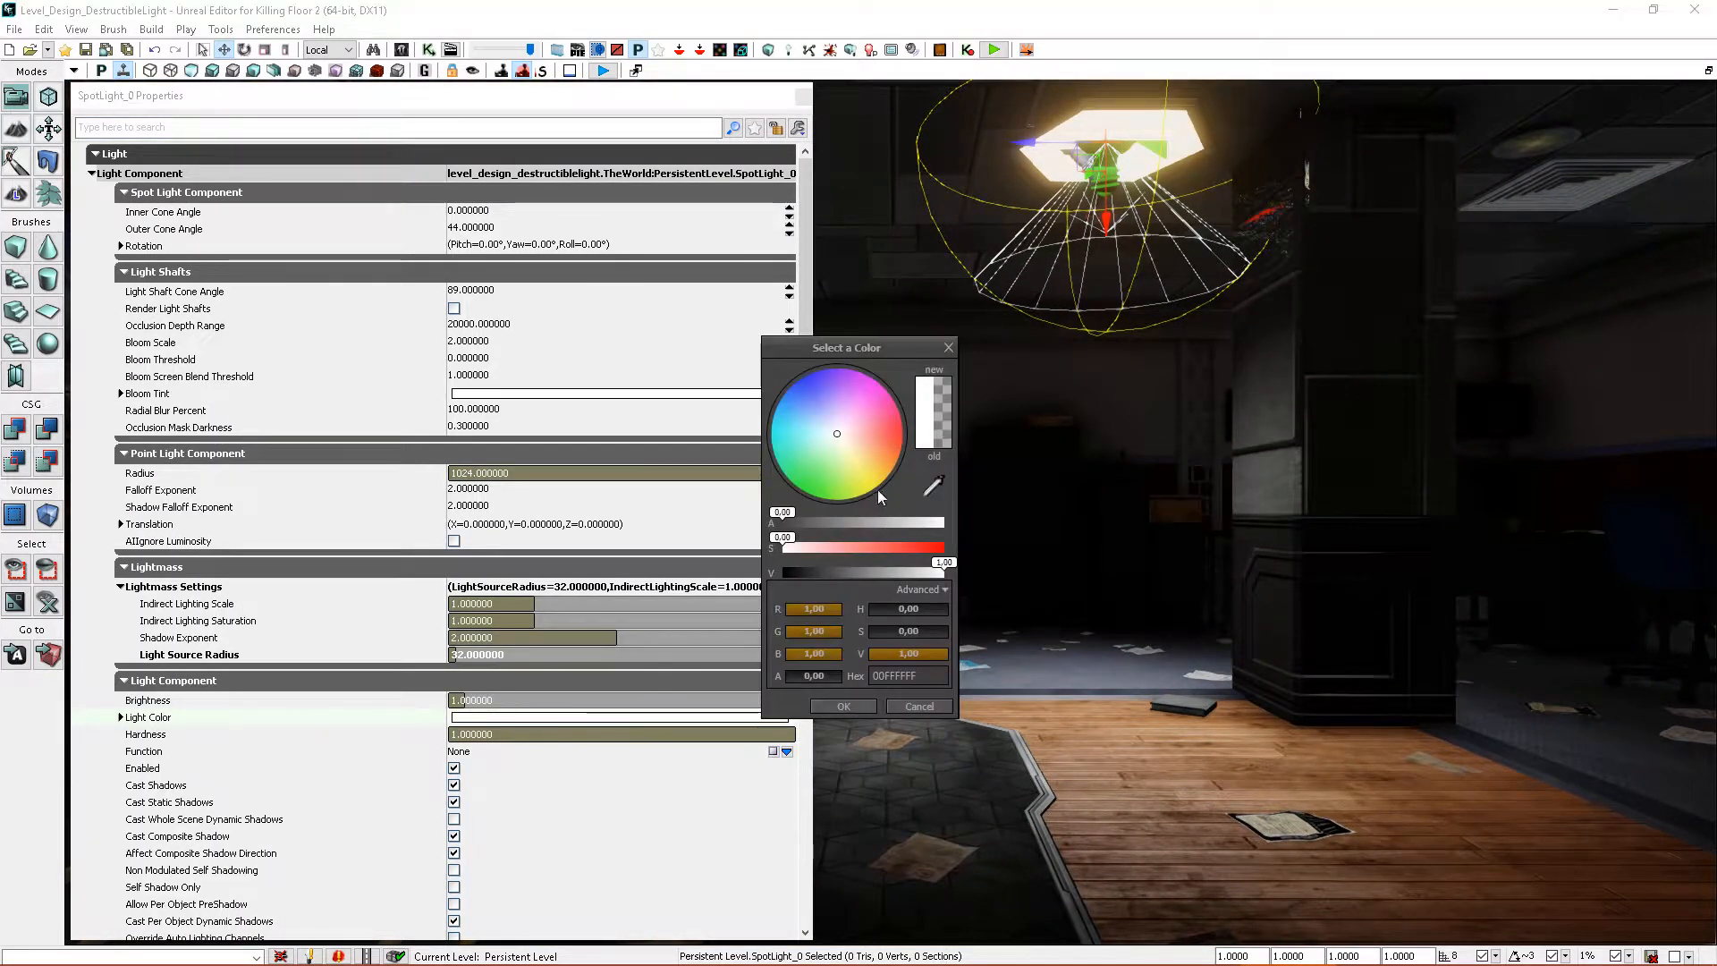
pyautogui.moveTo(856, 454); pyautogui.dragTo(850, 451)
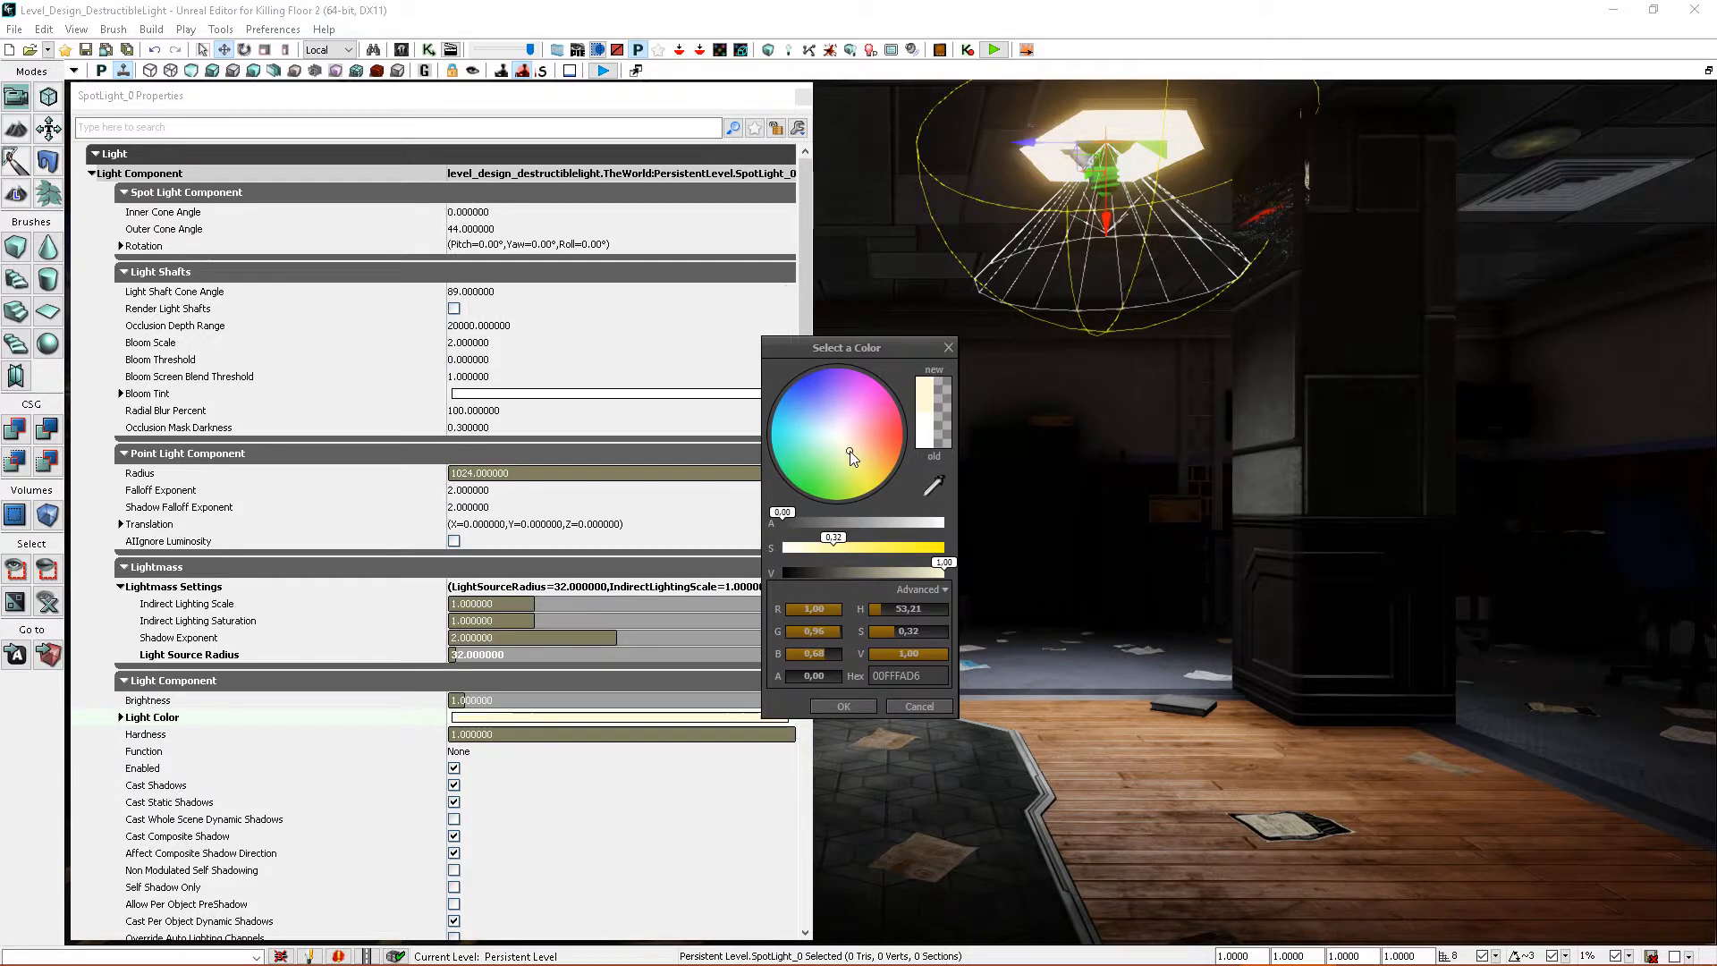
pyautogui.click(849, 710)
pyautogui.moveTo(867, 688); pyautogui.dragTo(863, 617, button='right')
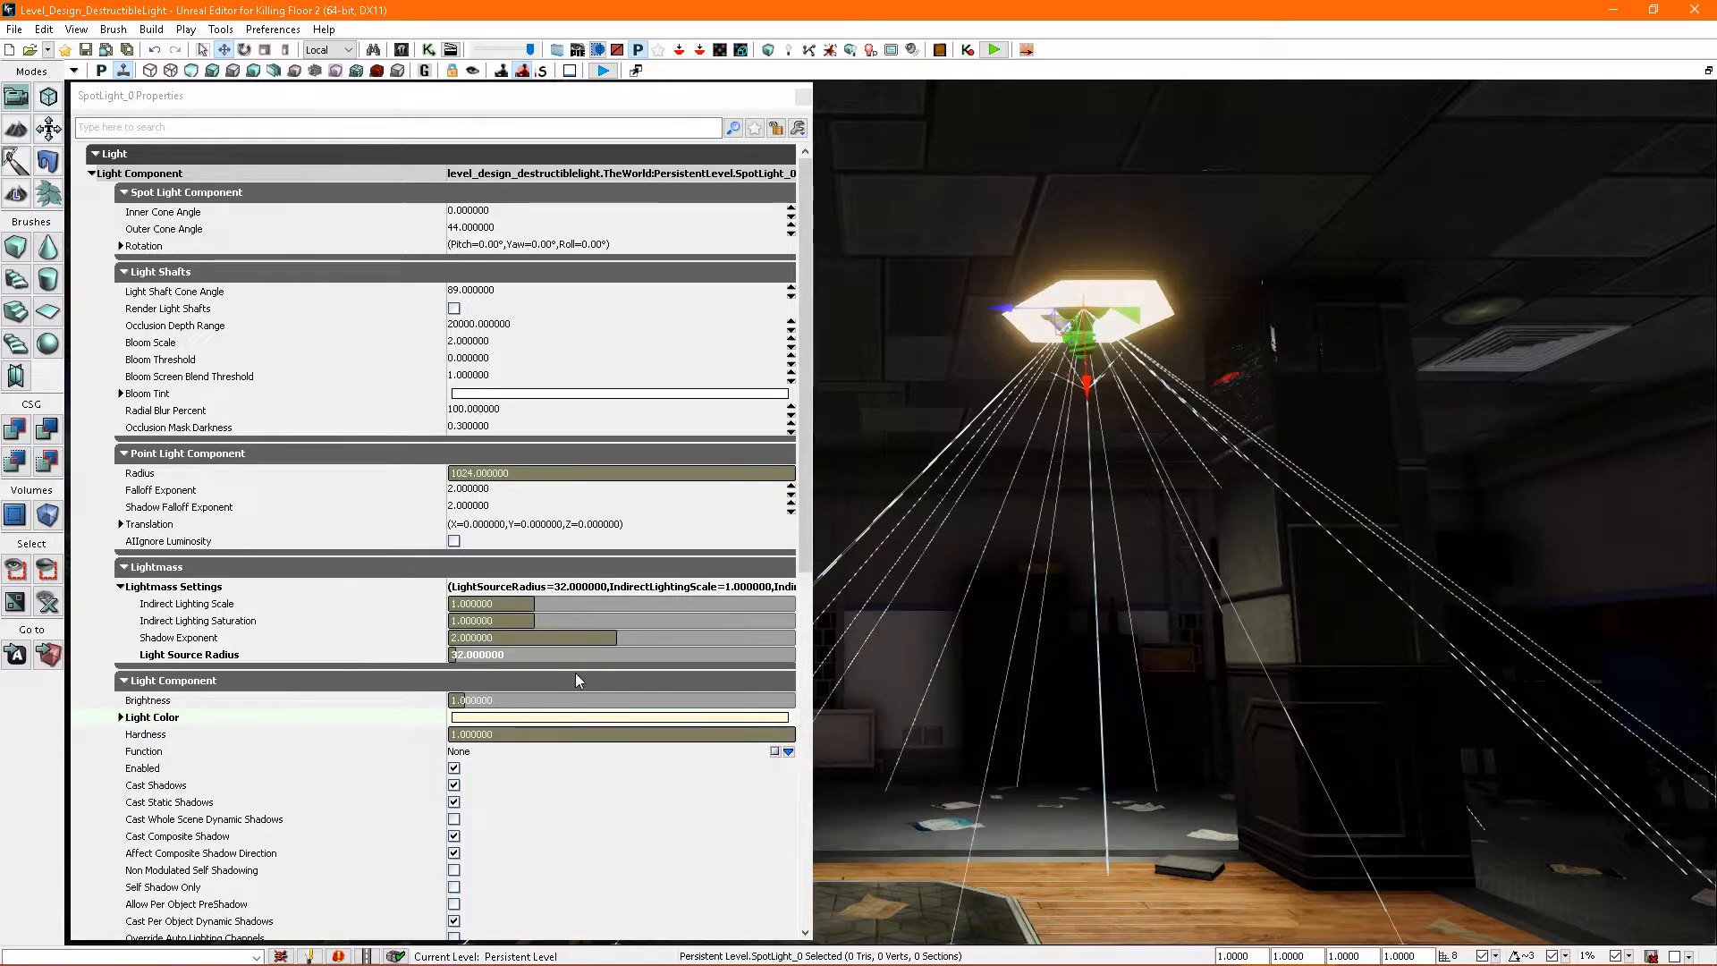
pyautogui.click(1177, 958)
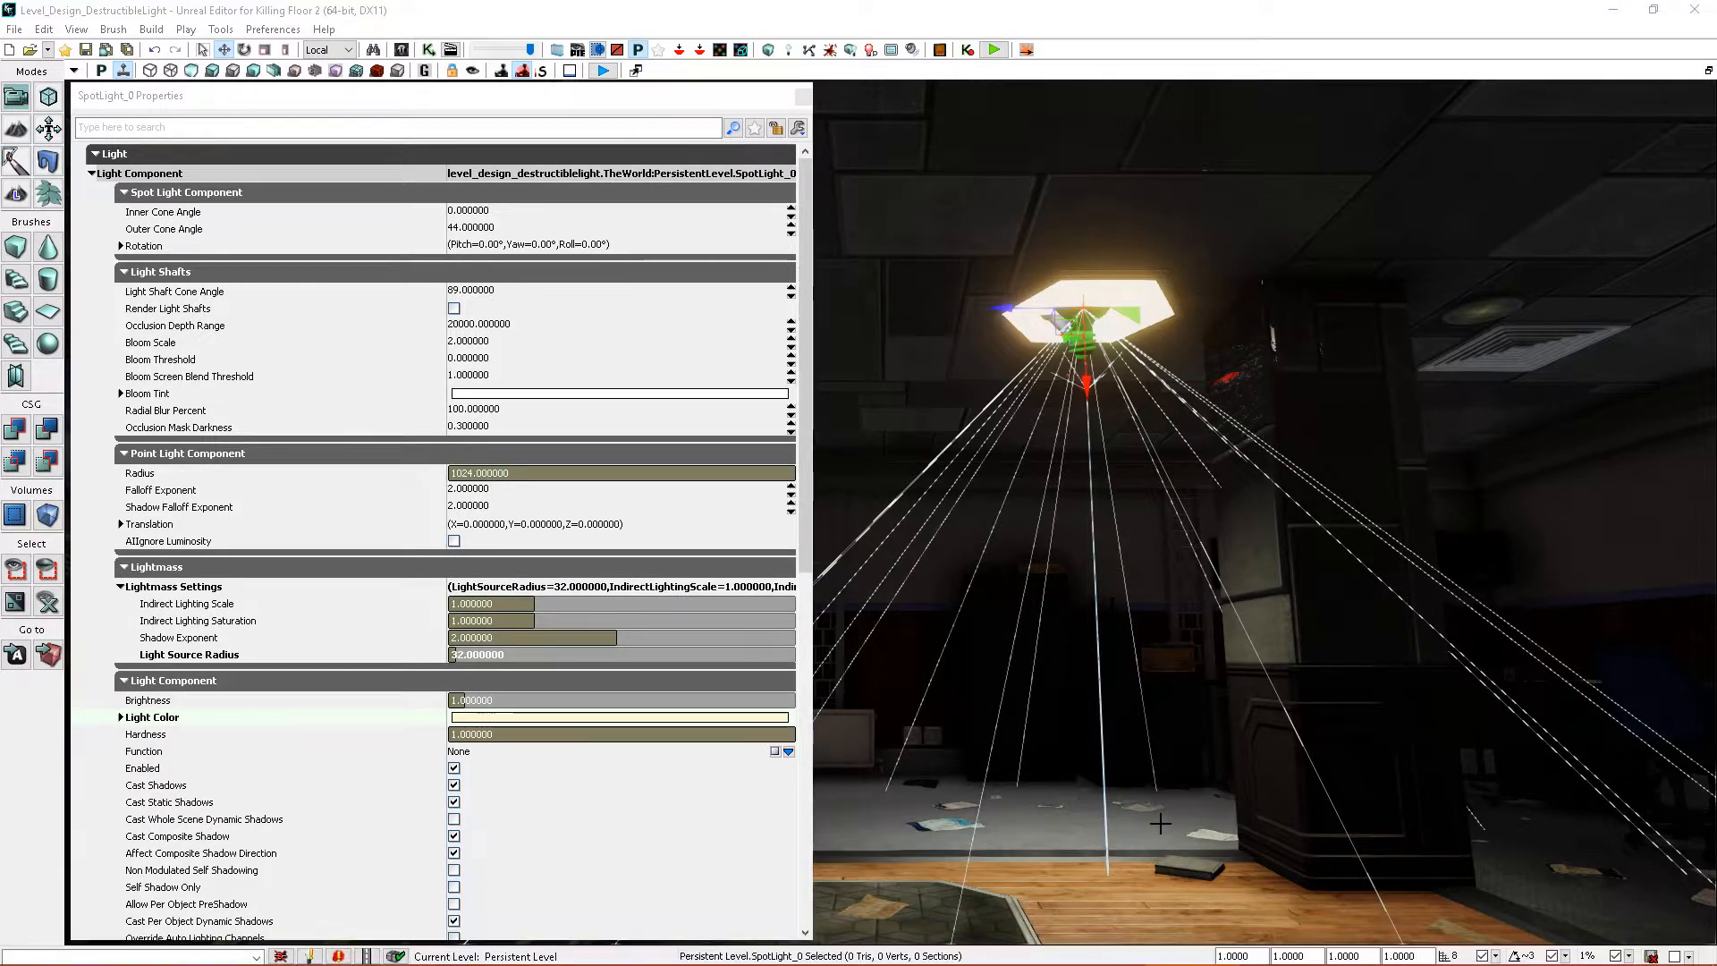
pyautogui.moveTo(993, 688); pyautogui.dragTo(1018, 731, button='right')
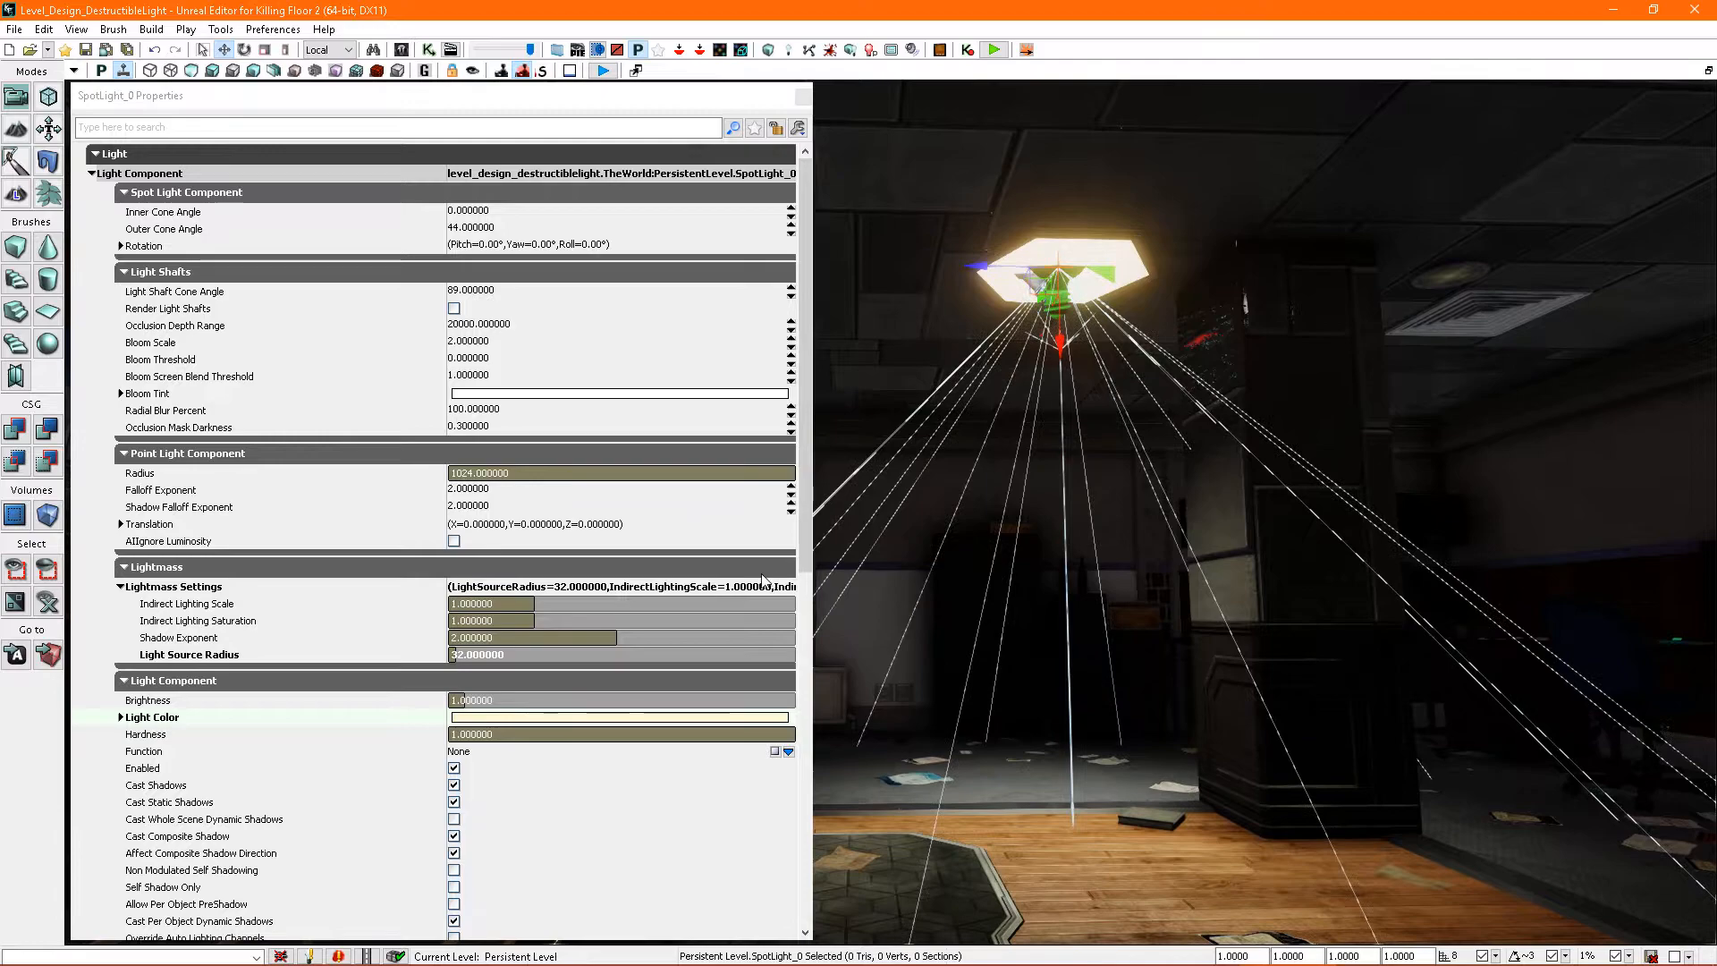
# - Set the spotlight's Brightness to 3 and its Radius to 512, and close its properties
pyautogui.click(498, 706)
pyautogui.write('3')
pyautogui.press('Return')
pyautogui.moveTo(930, 608); pyautogui.dragTo(917, 679, button='right')
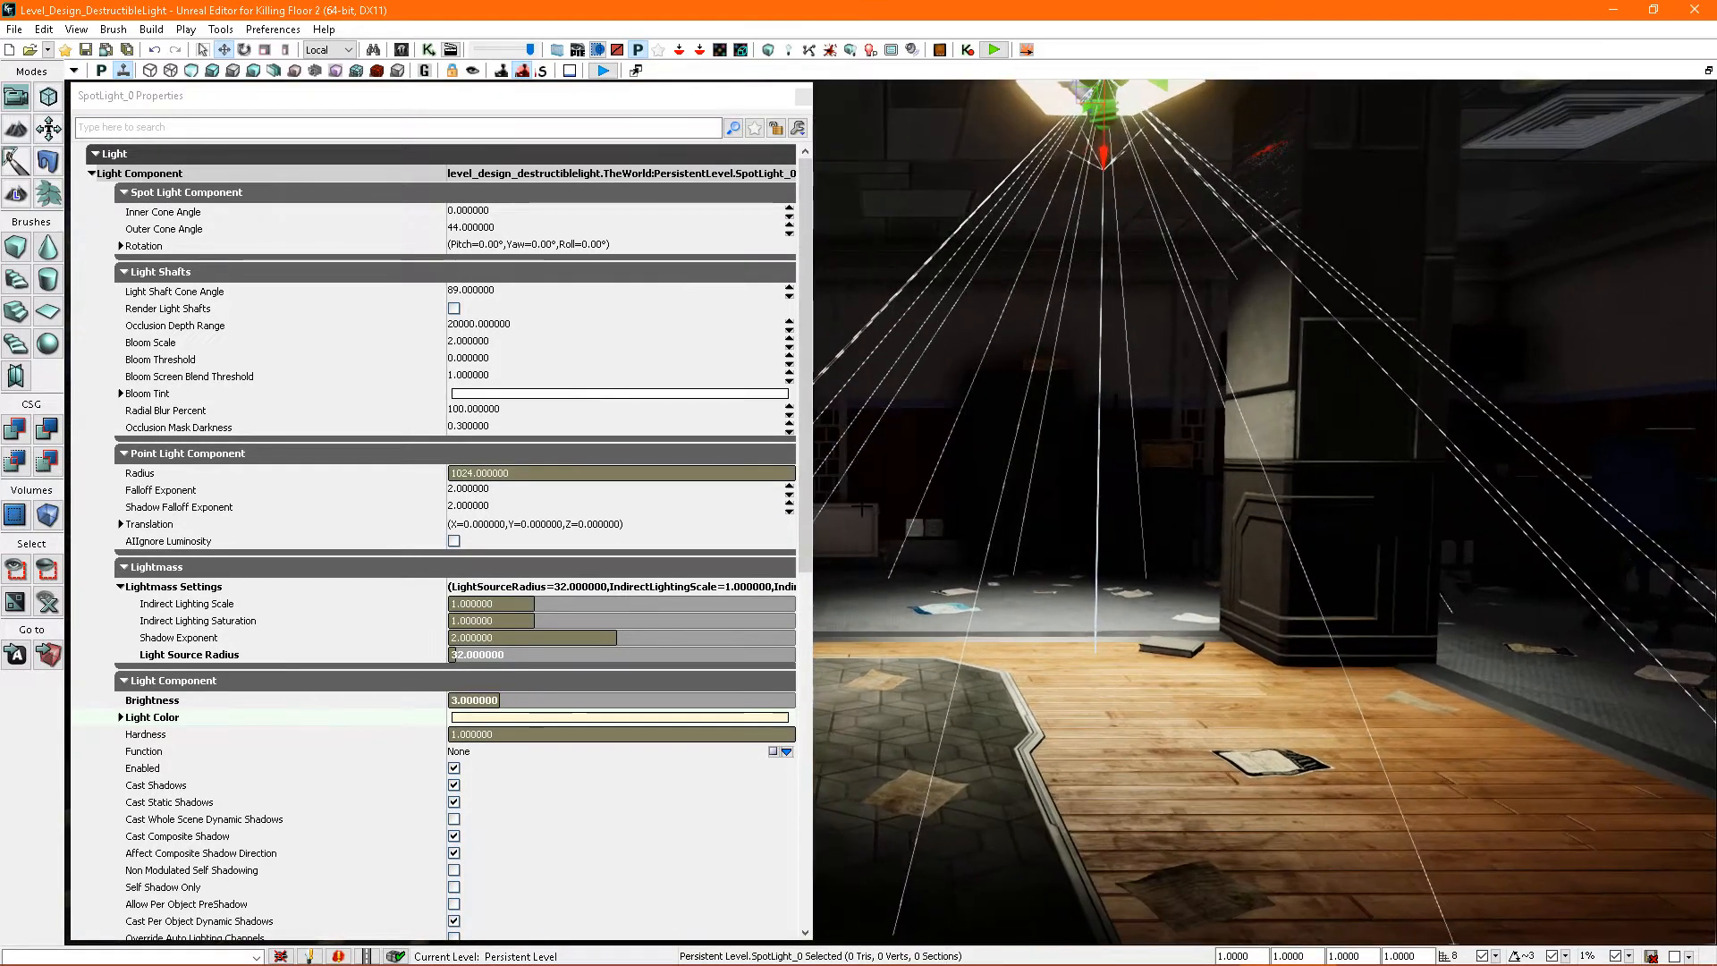
pyautogui.click(515, 472)
pyautogui.write('51')
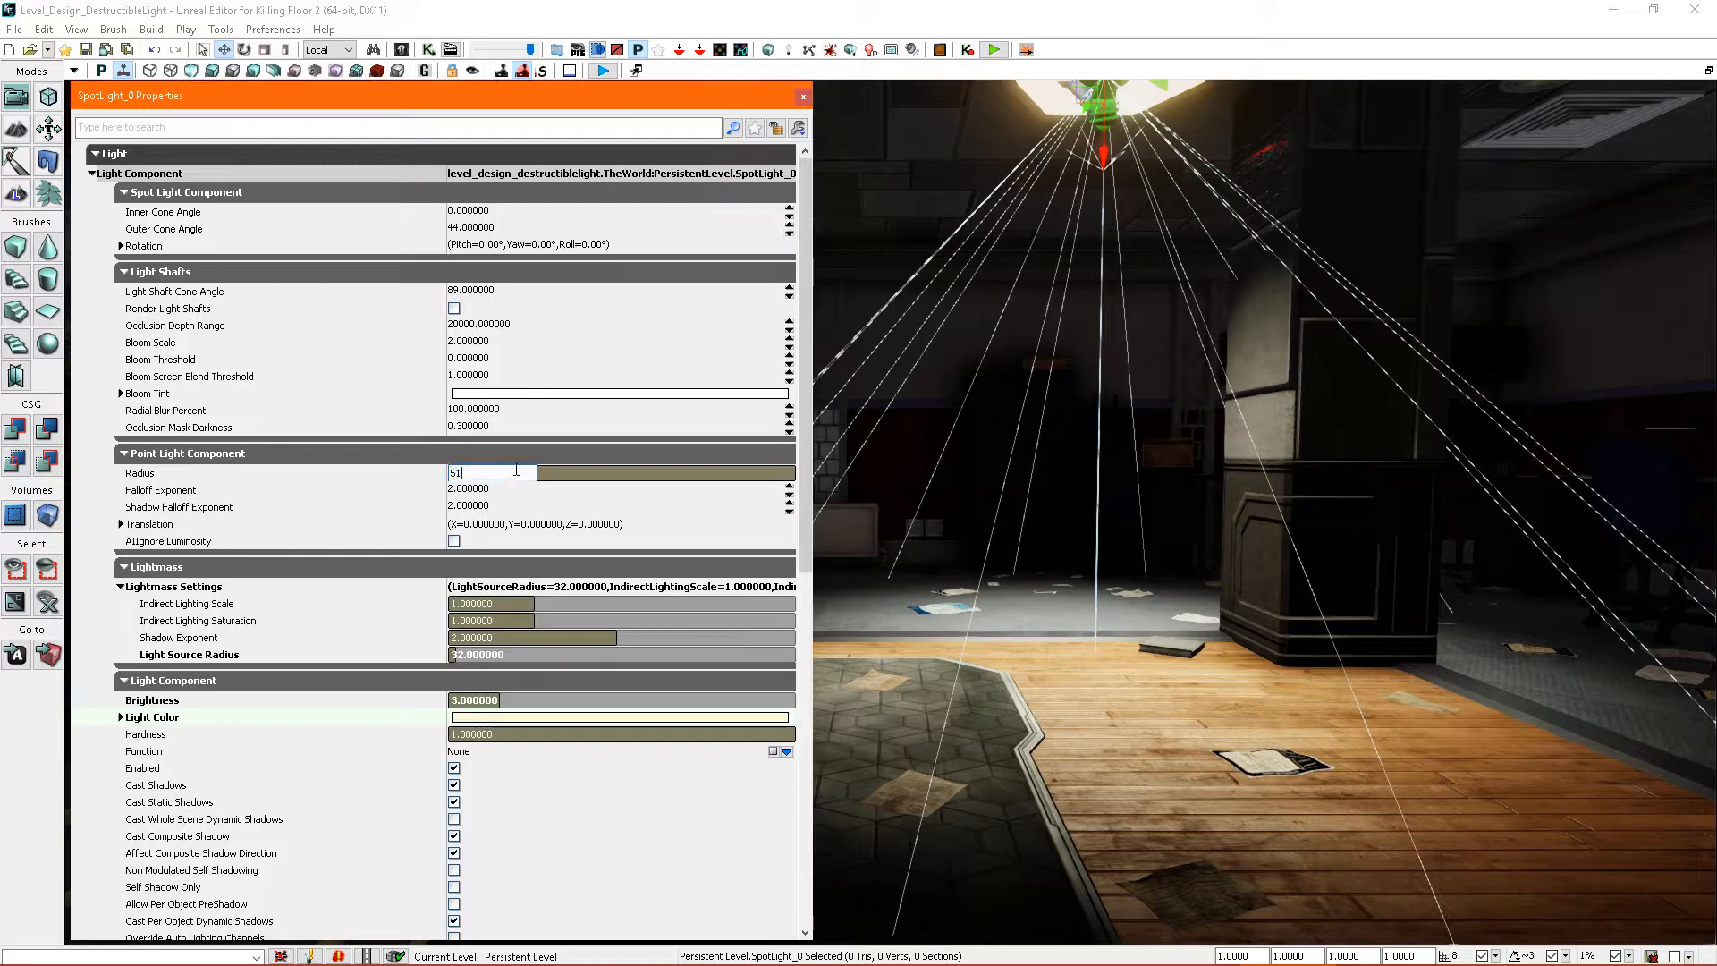
pyautogui.write('2')
pyautogui.press('Return')
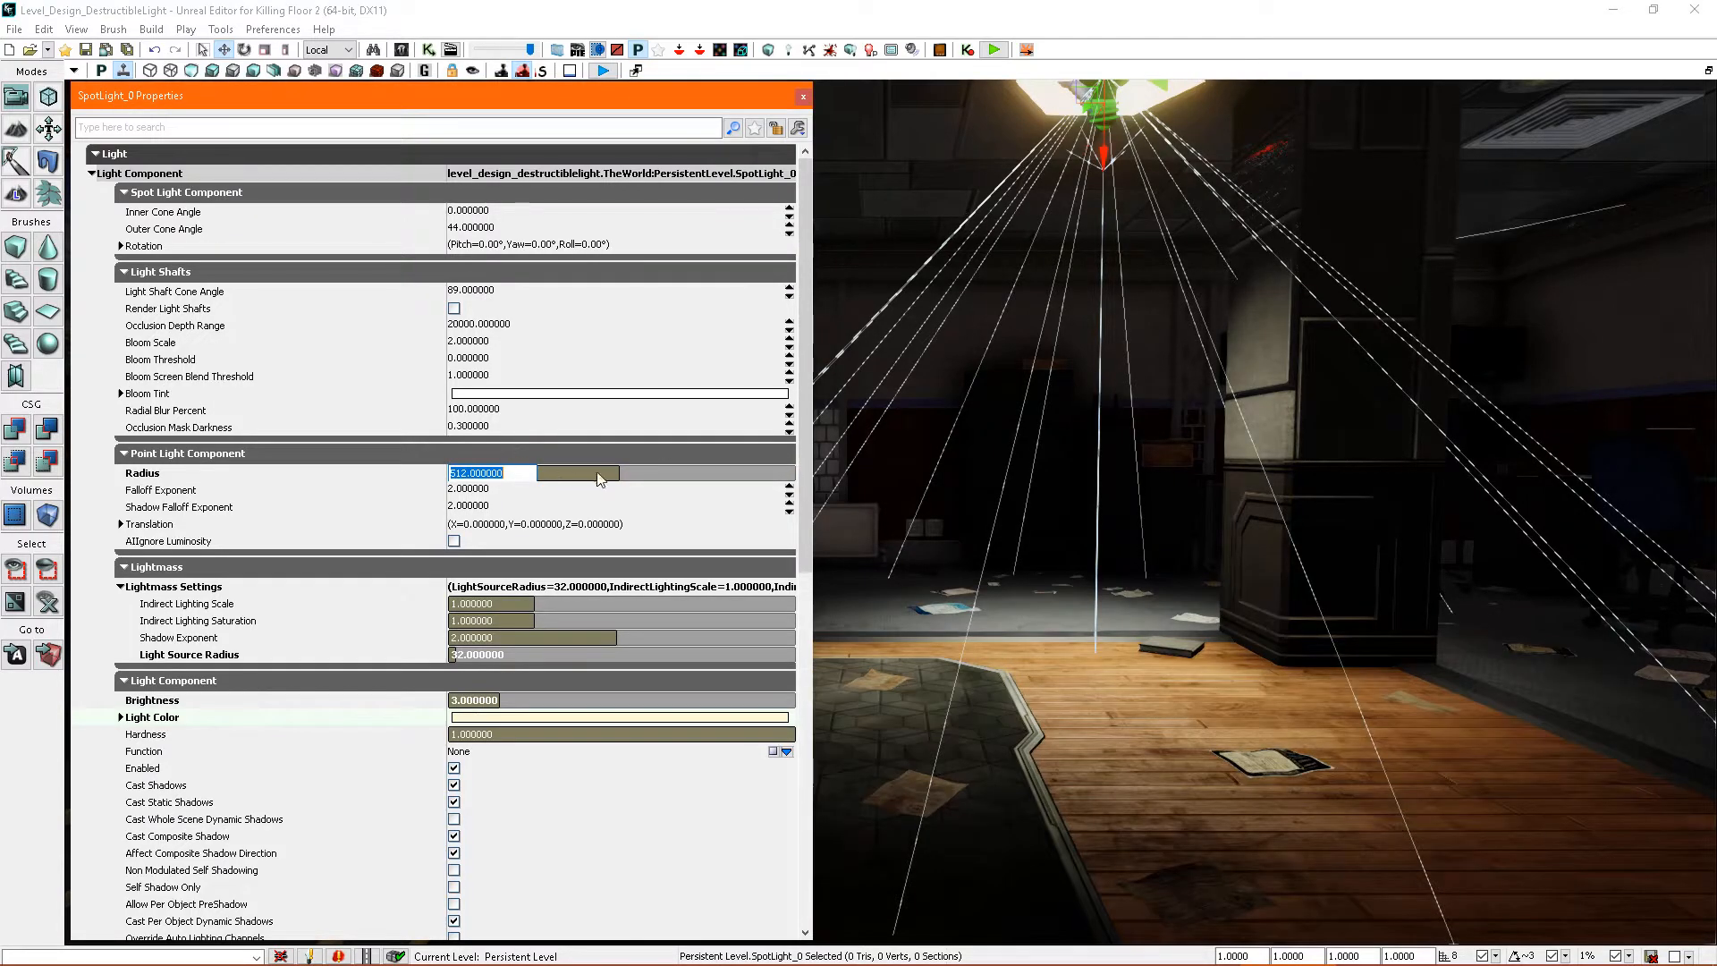
pyautogui.click(802, 96)
# - Start a play preview of the level from the floor beside the wooden planks
pyautogui.moveTo(1038, 536); pyautogui.dragTo(1117, 473, button='right')
pyautogui.click(895, 192)
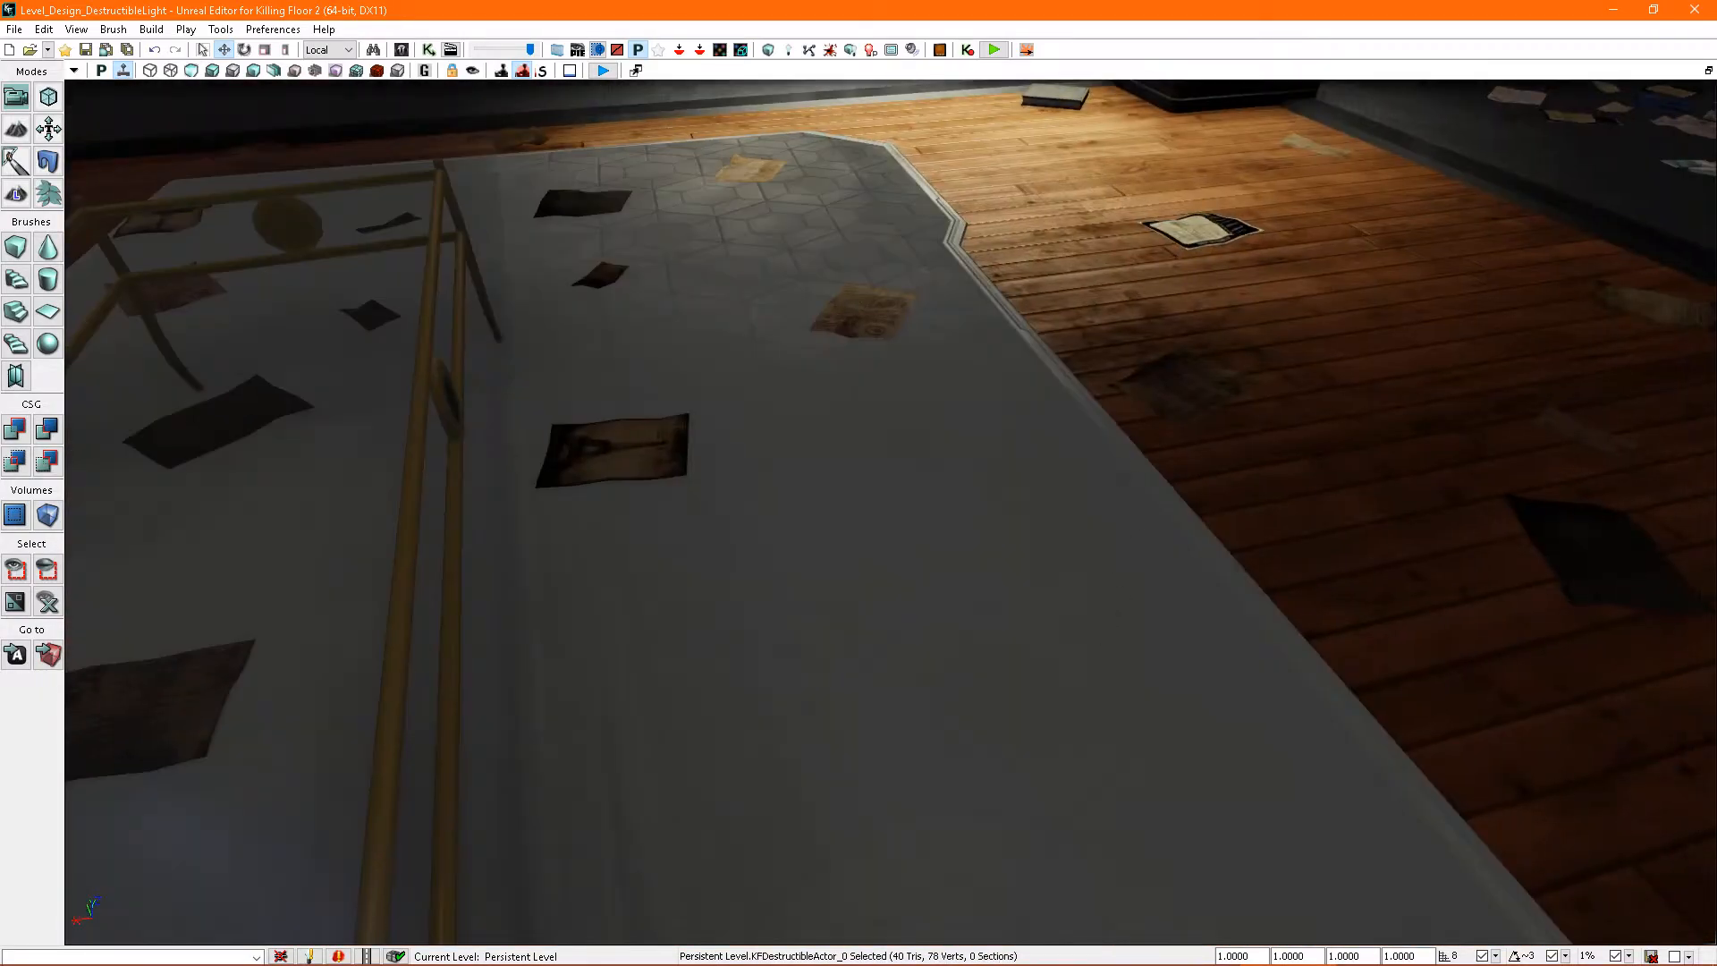
pyautogui.rightClick(1101, 632)
pyautogui.click(1163, 931)
pyautogui.click(977, 541)
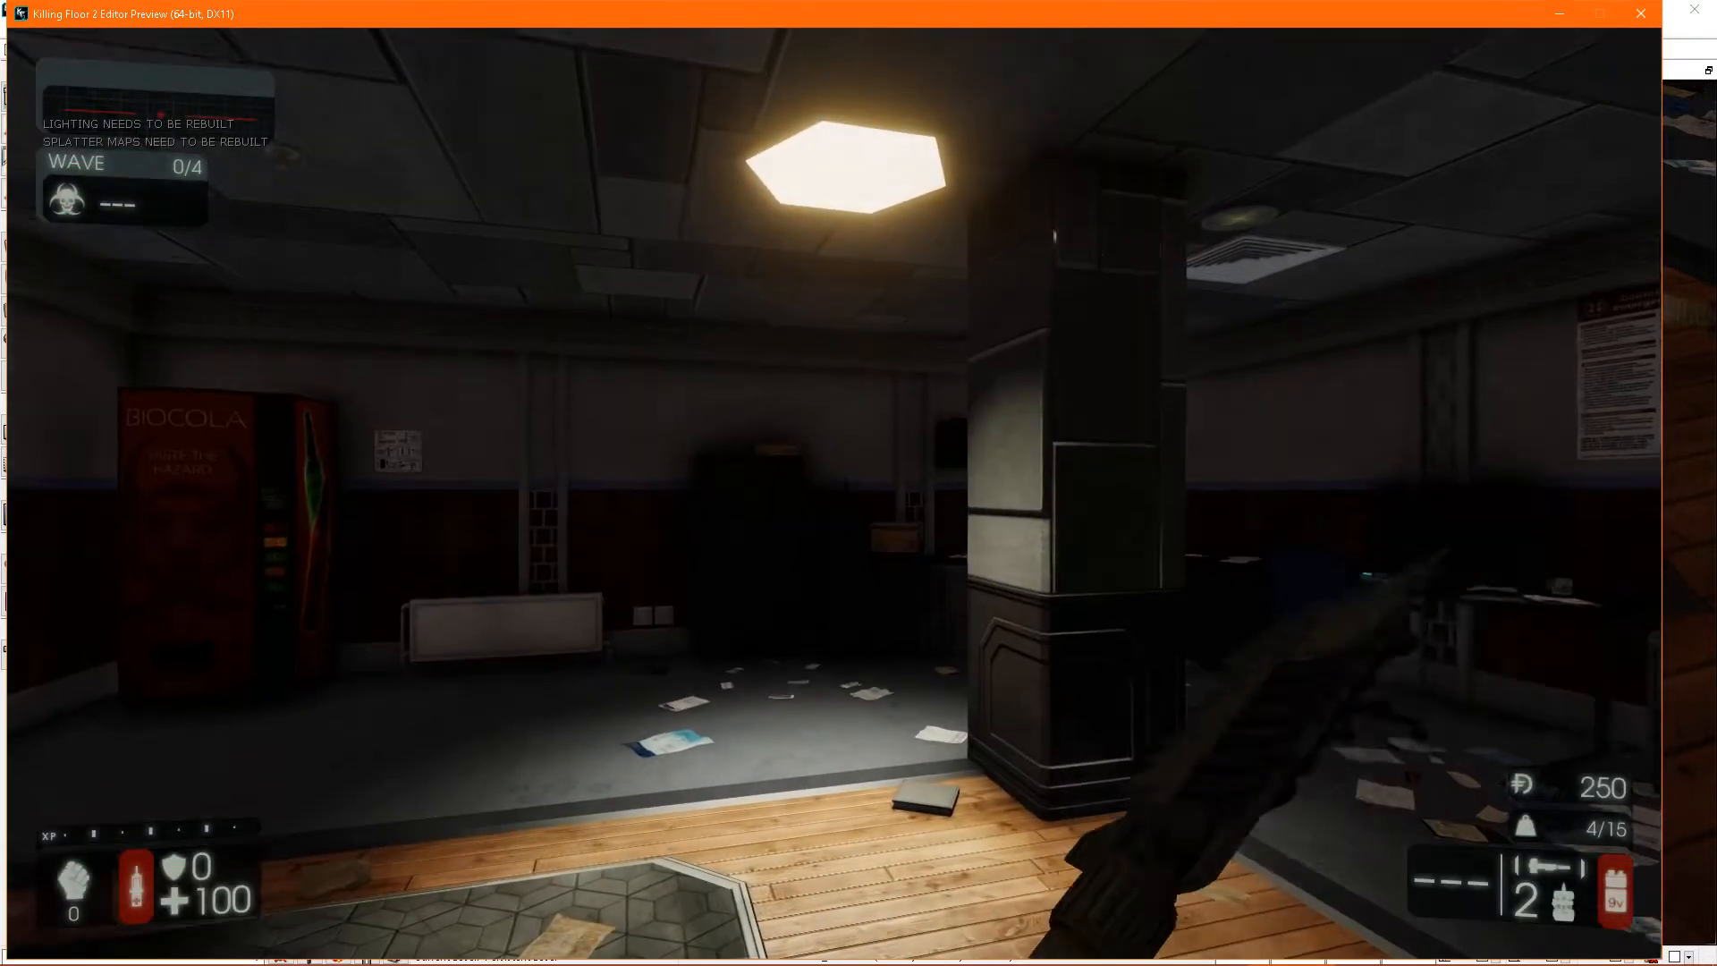
# - Test the ceiling light by shooting it repeatedly with the pistol, and end the play preview
pyautogui.press('2')
pyautogui.click(834, 493)
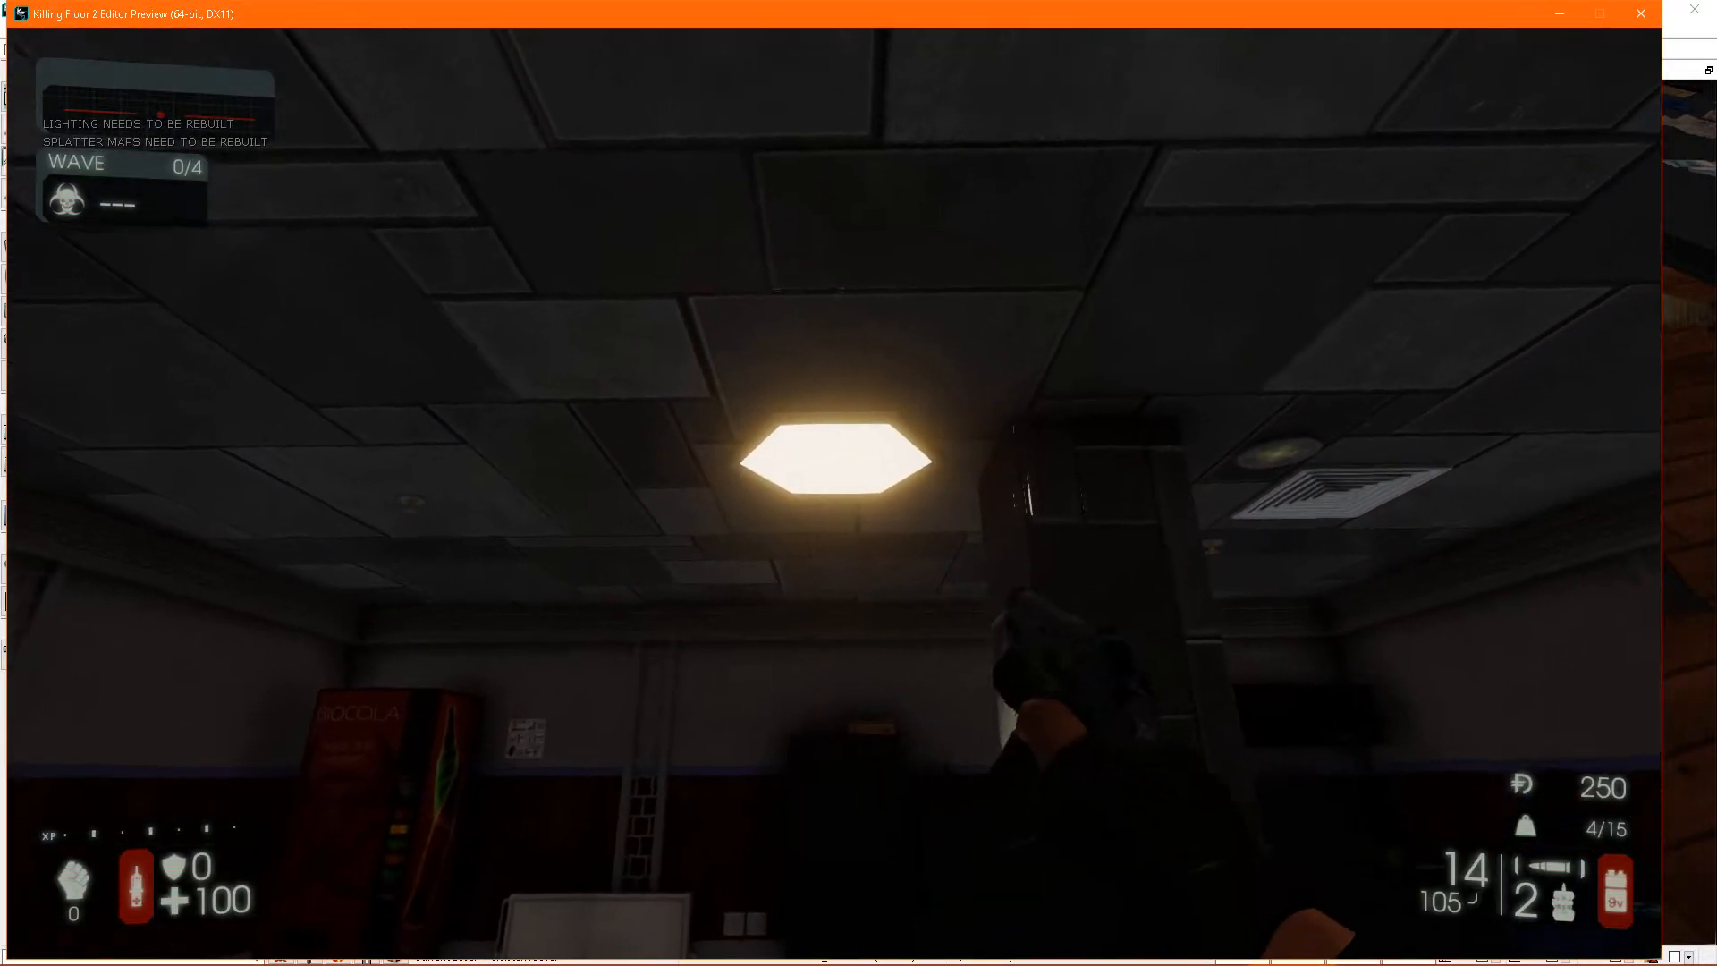
pyautogui.click(834, 493)
pyautogui.click(834, 493)
pyautogui.click(834, 493)
pyautogui.click(835, 492)
pyautogui.click(834, 492)
pyautogui.click(834, 493)
pyautogui.click(835, 493)
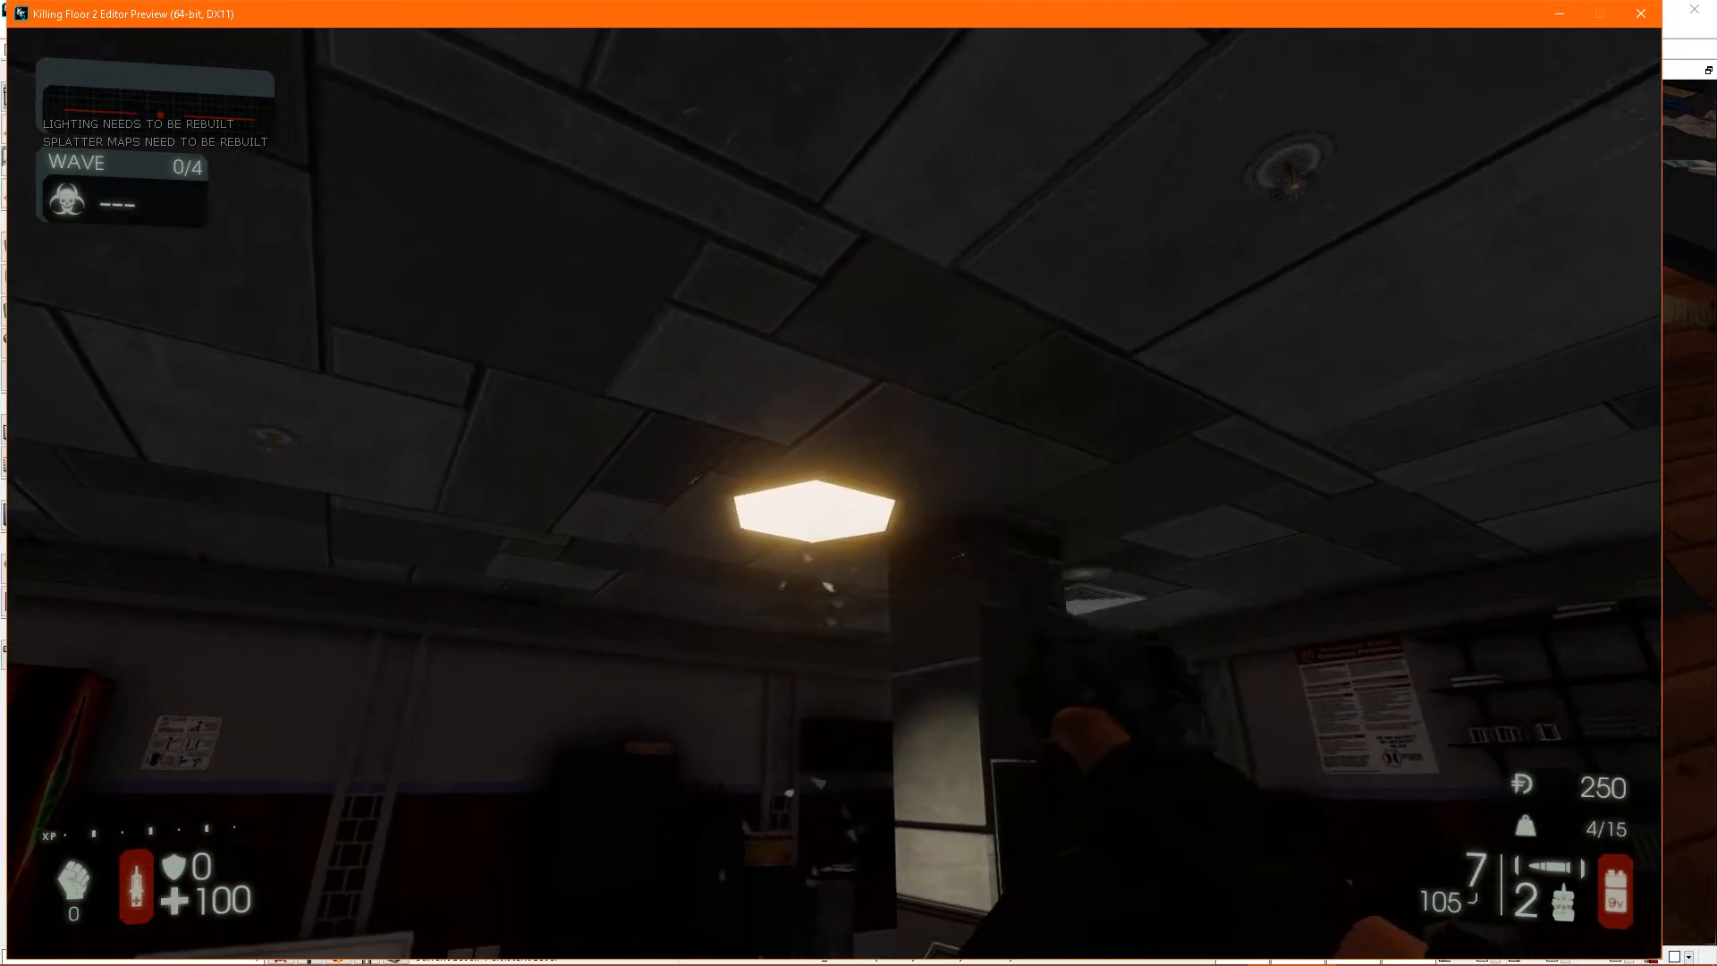
pyautogui.click(835, 493)
pyautogui.click(834, 493)
pyautogui.click(834, 493)
pyautogui.click(835, 493)
pyautogui.click(834, 493)
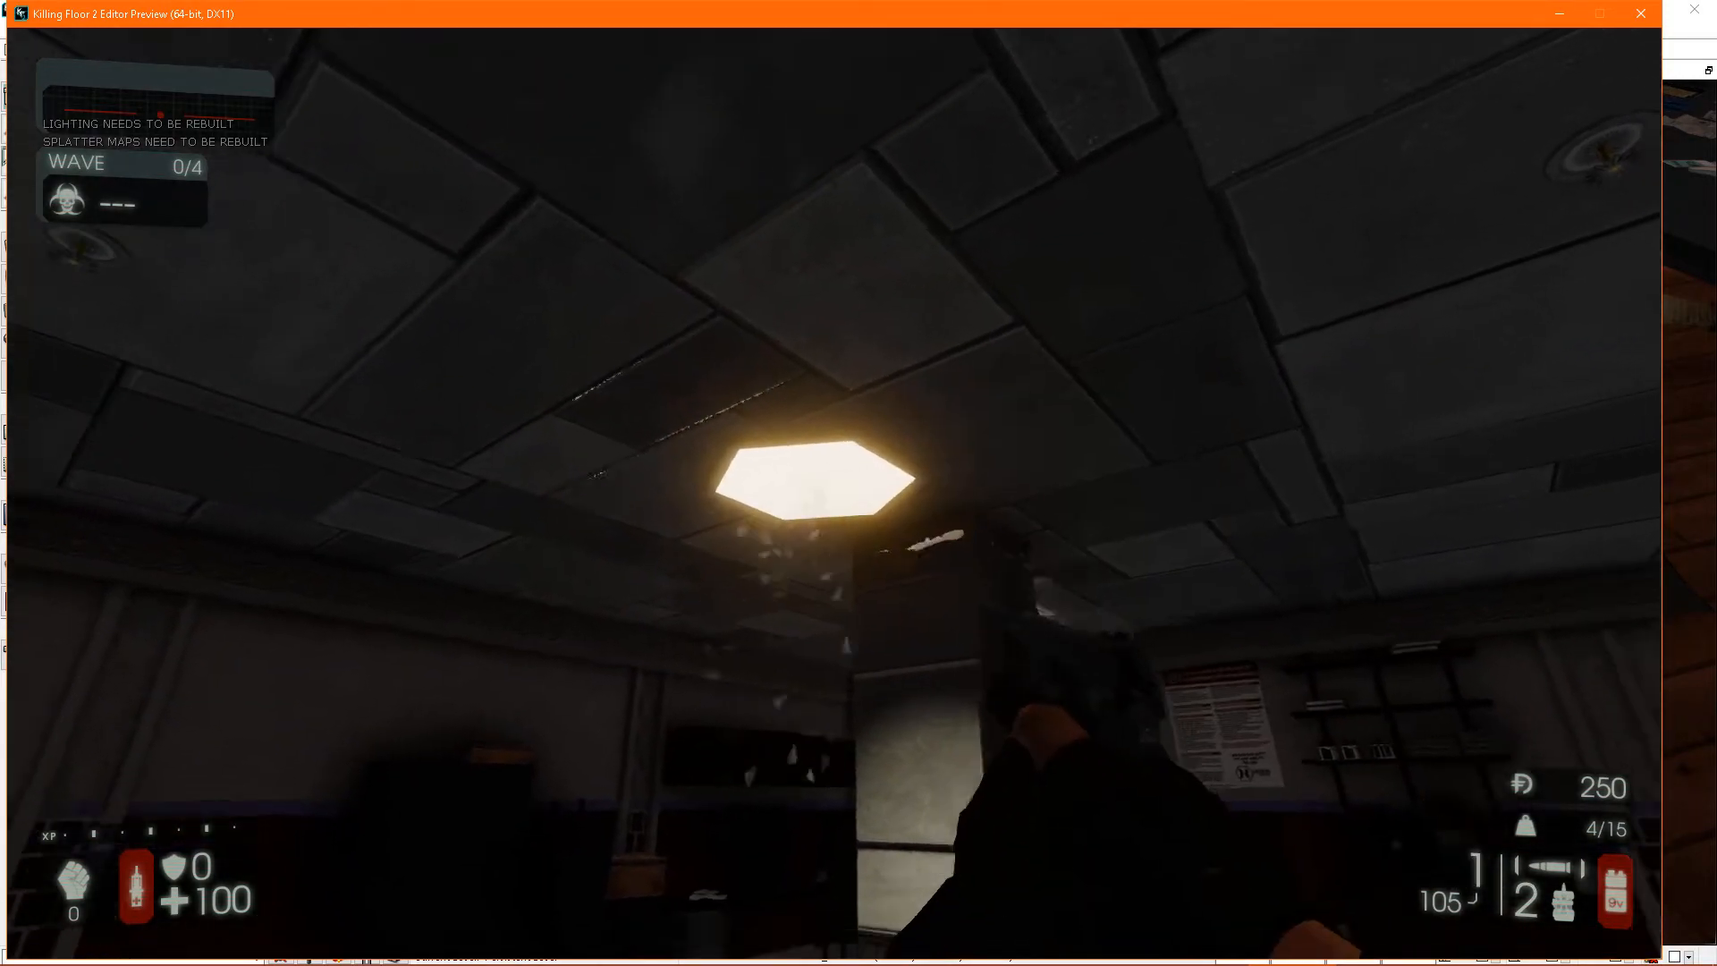
pyautogui.click(834, 492)
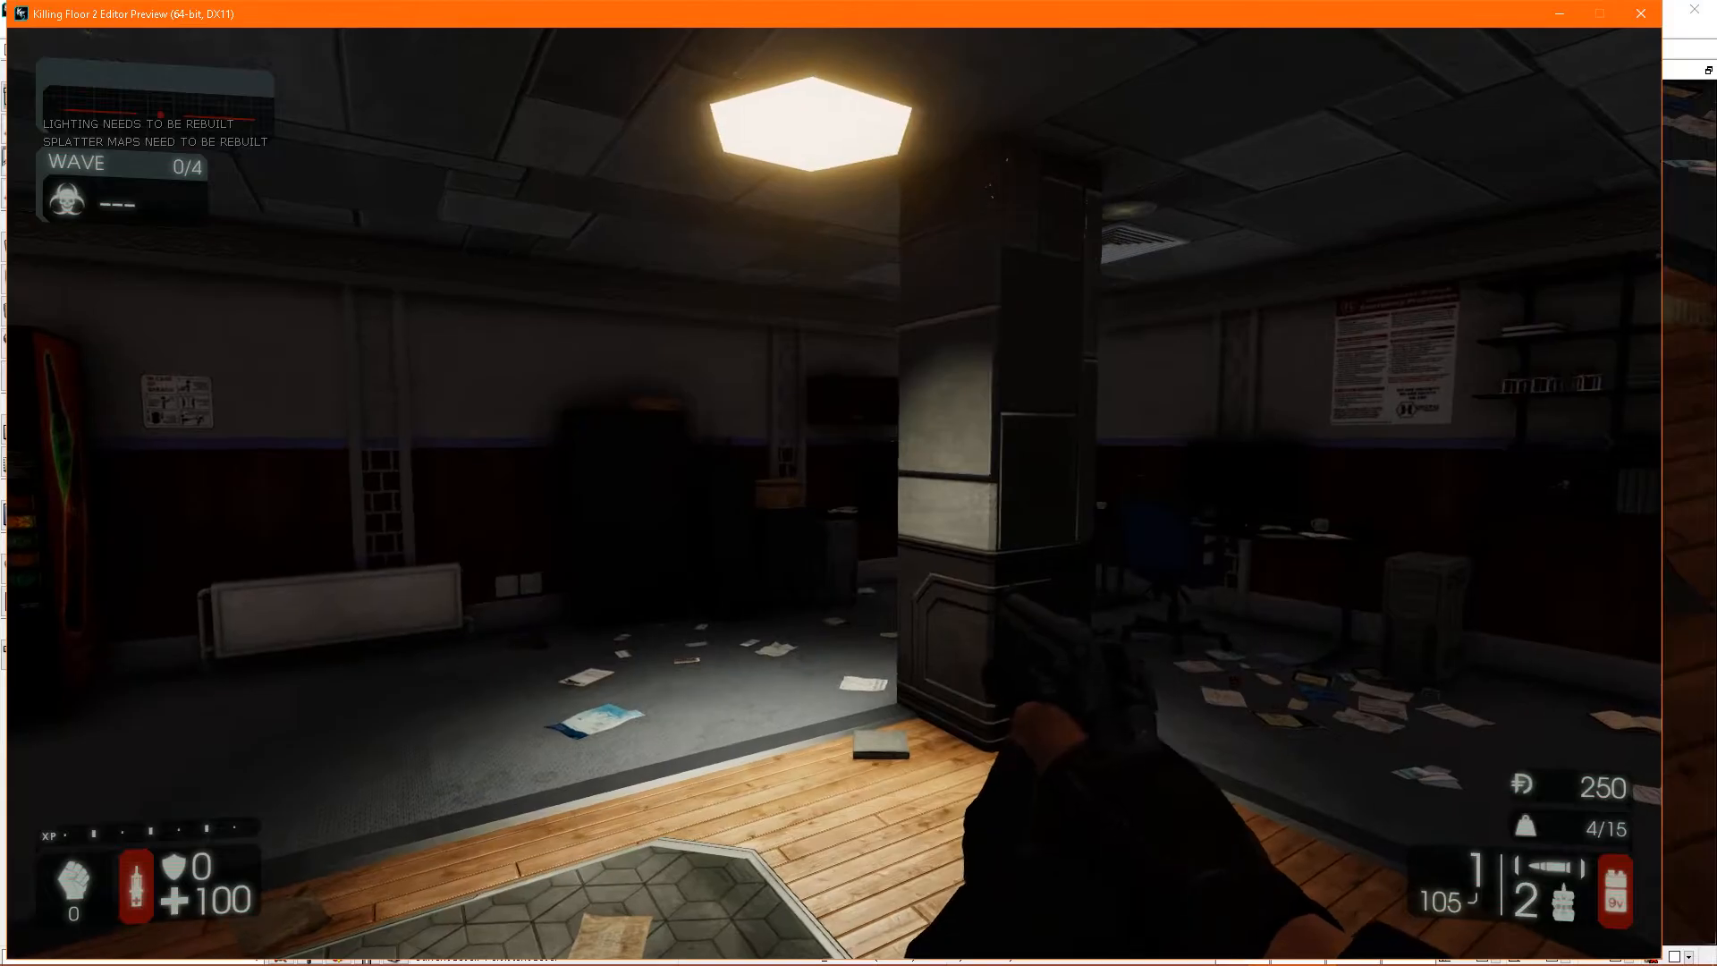
pyautogui.press('Escape')
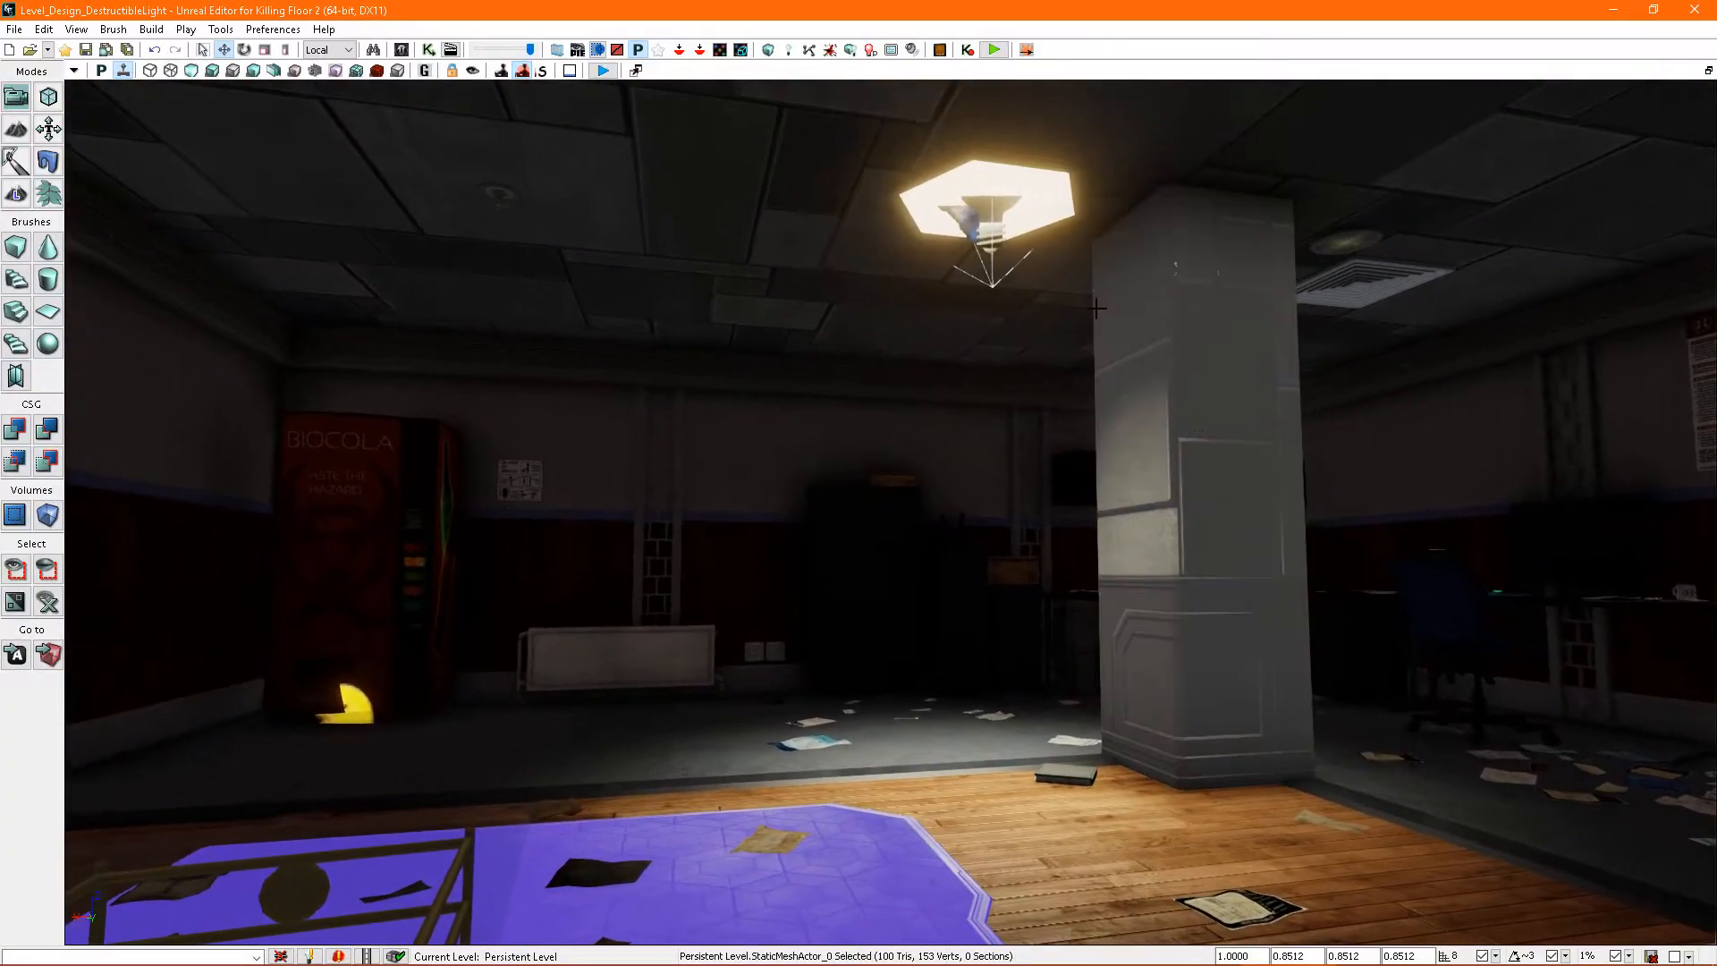
# - Open the destructible light's properties and add a Damage Mods entry named broken to the Hexlight sub object
pyautogui.click(1039, 209)
pyautogui.doubleClick(1039, 209)
pyautogui.moveTo(1163, 323)
pyautogui.mouseDown(button='right')
pyautogui.moveTo(1055, 340)
pyautogui.moveTo(1144, 300)
pyautogui.moveTo(1162, 323)
pyautogui.mouseUp(button='right')
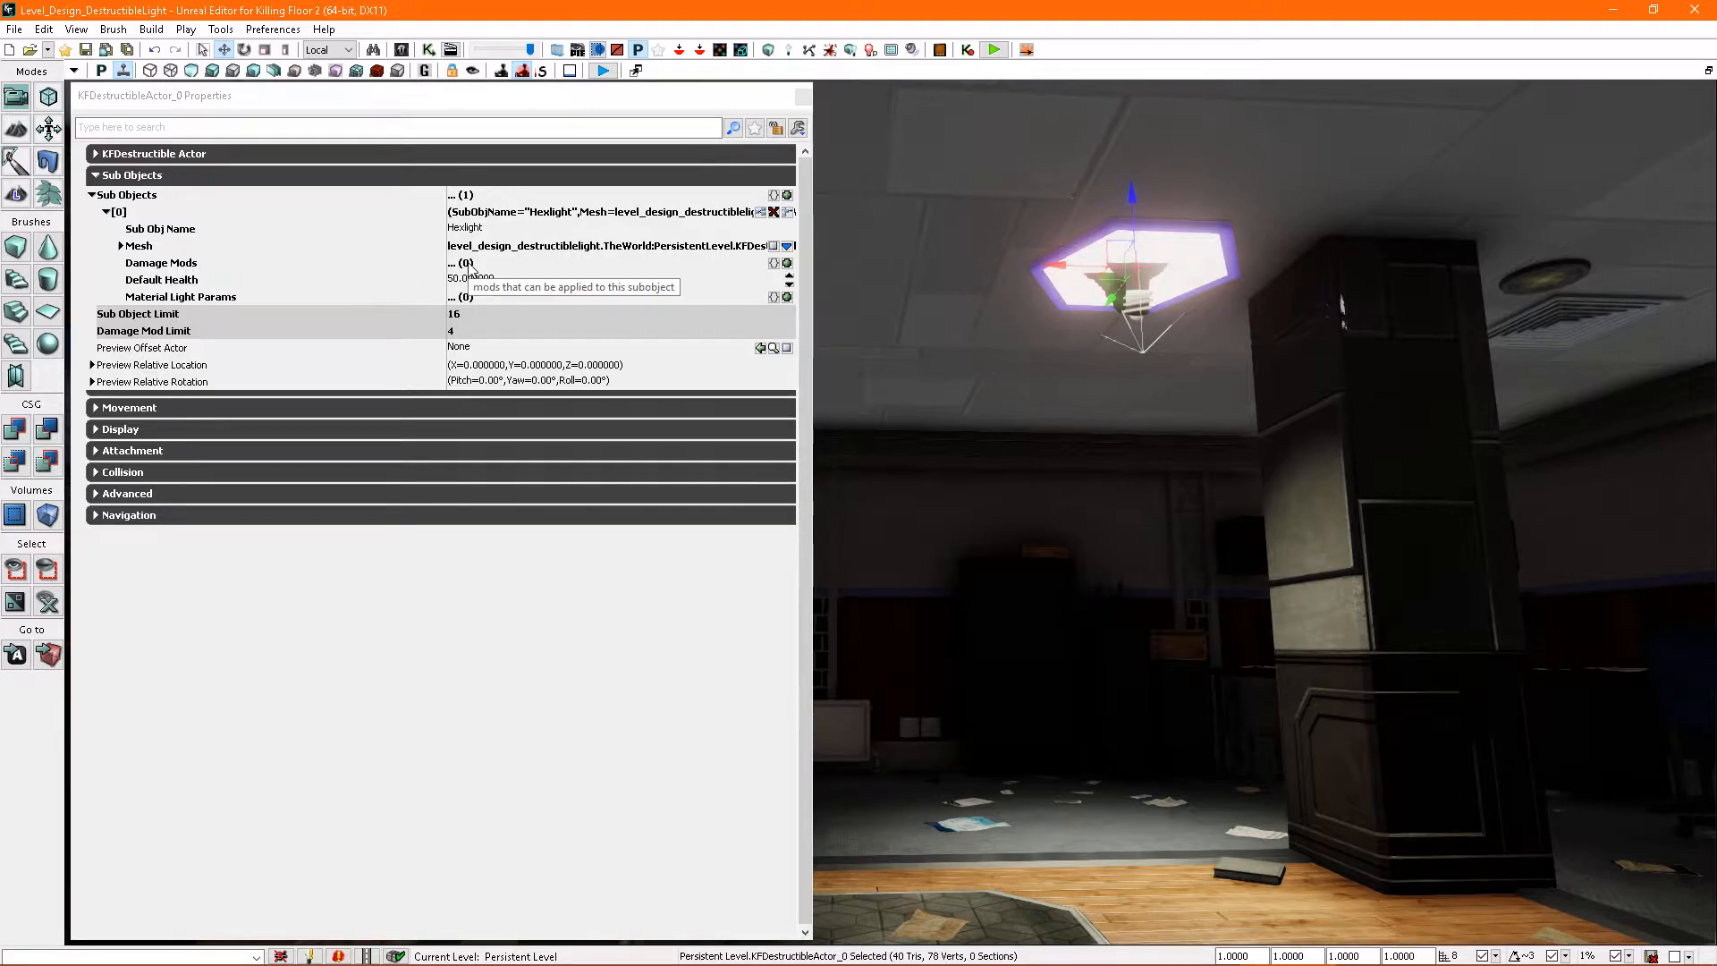
pyautogui.click(788, 264)
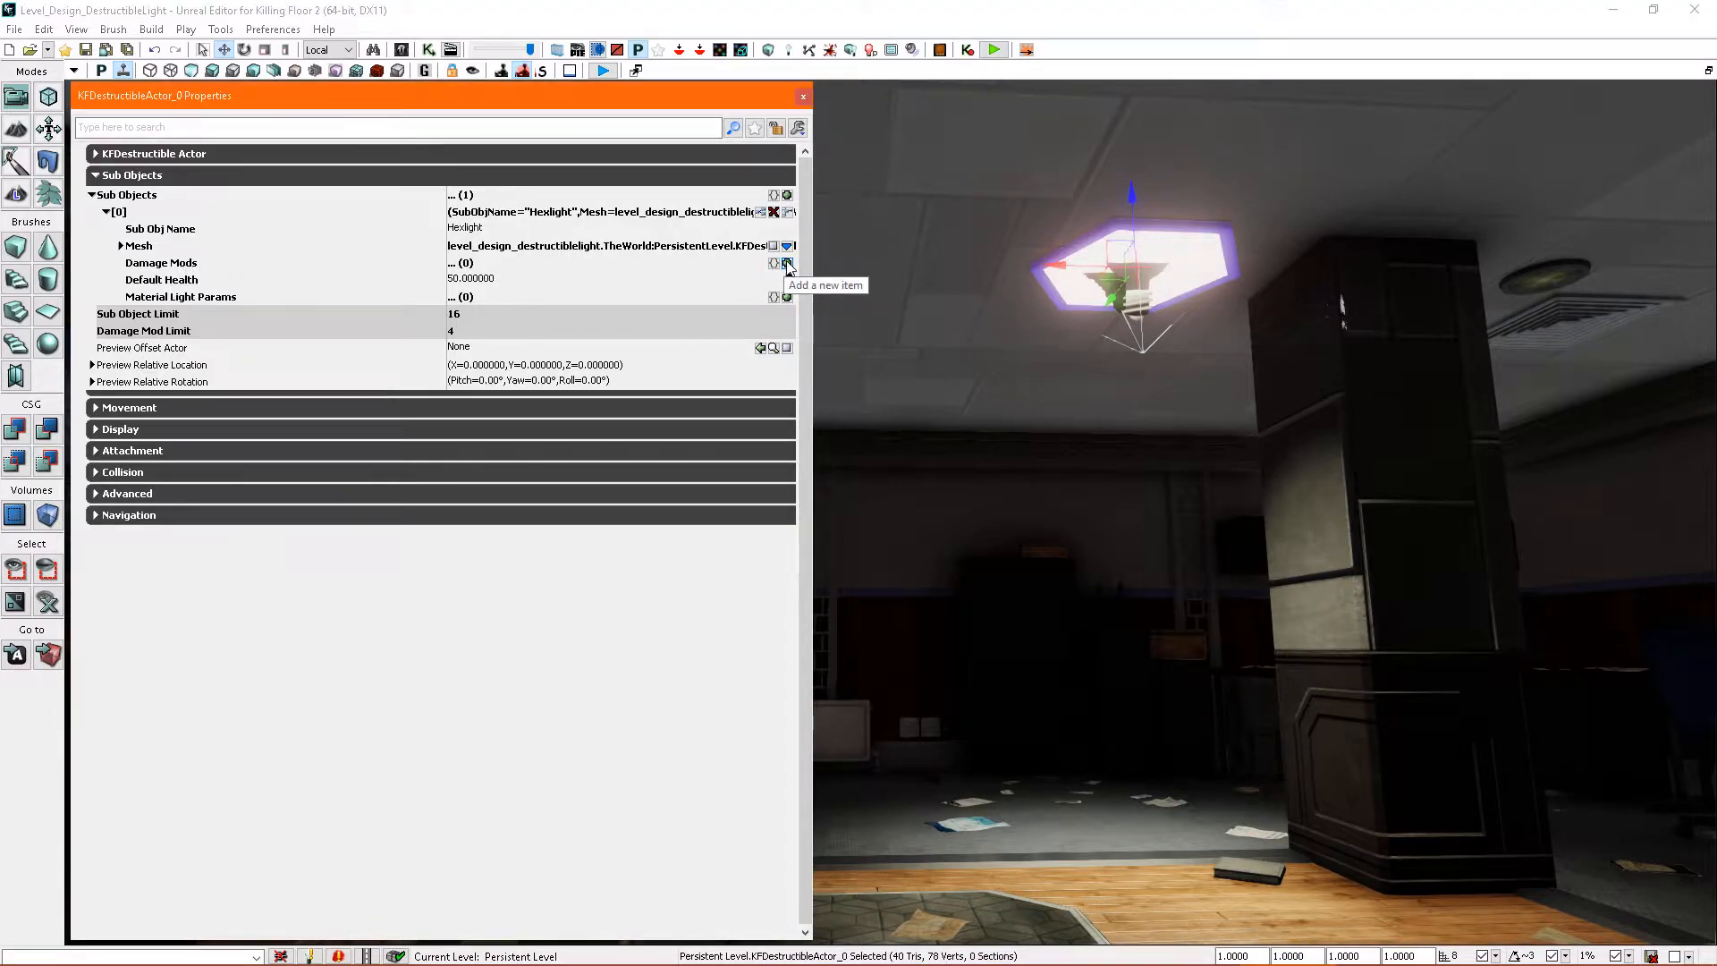
pyautogui.click(136, 280)
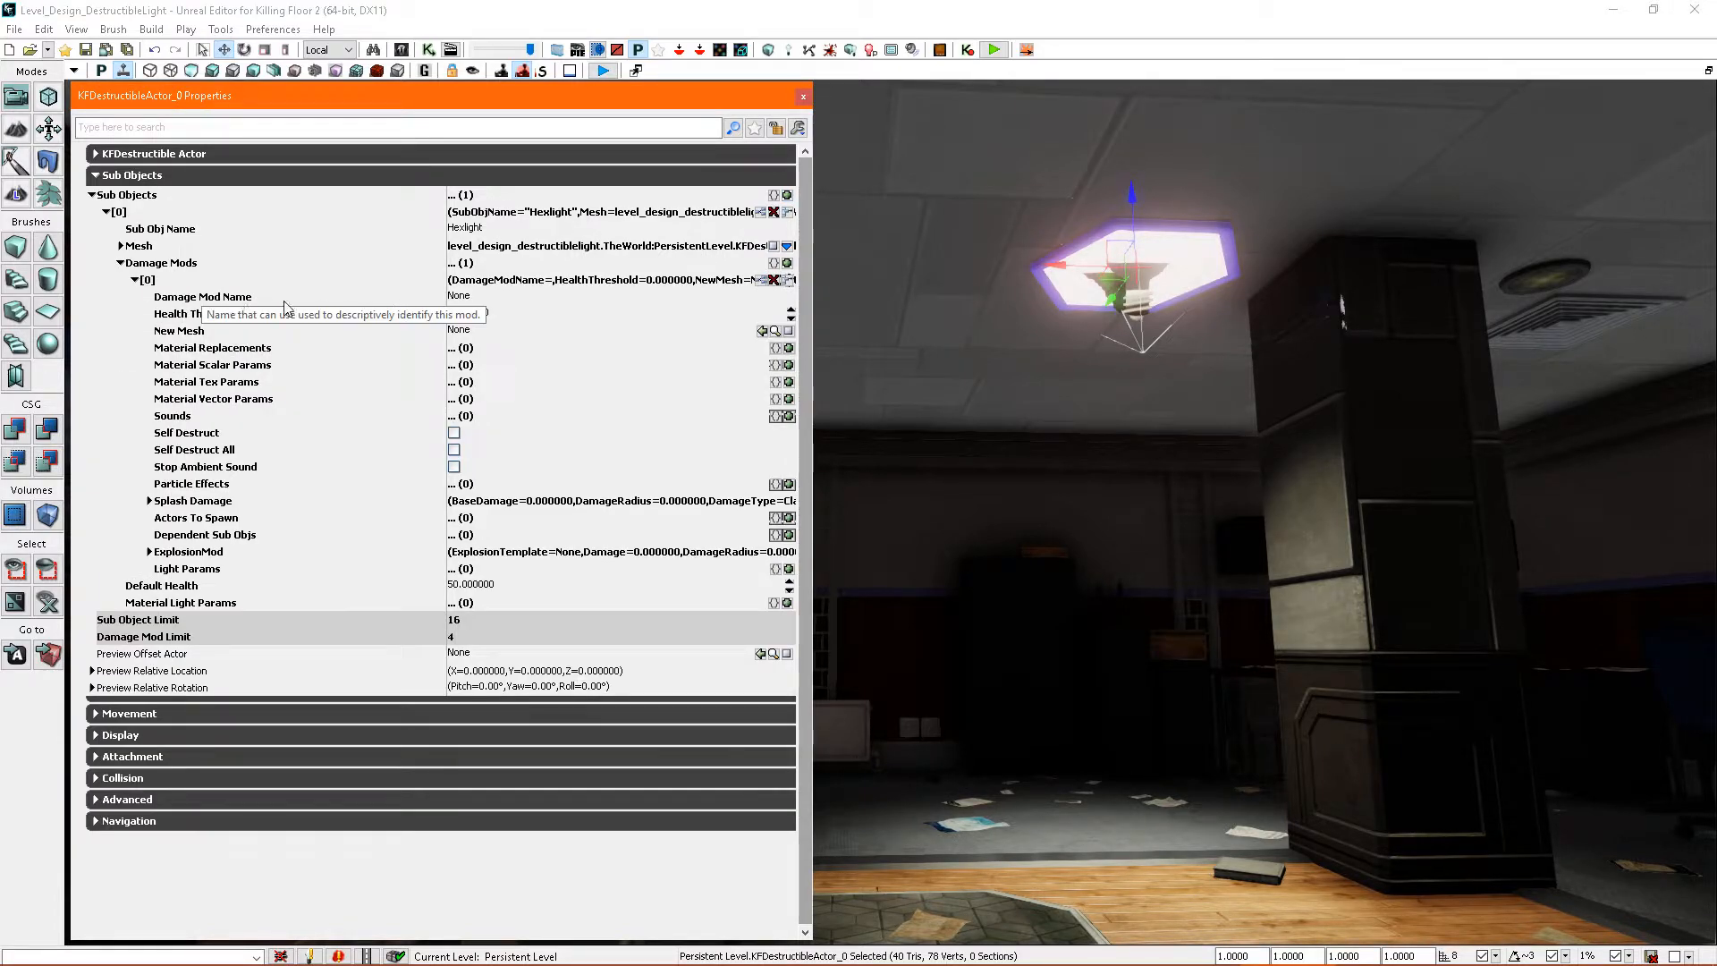
pyautogui.click(458, 296)
pyautogui.write('broken')
pyautogui.press('Return')
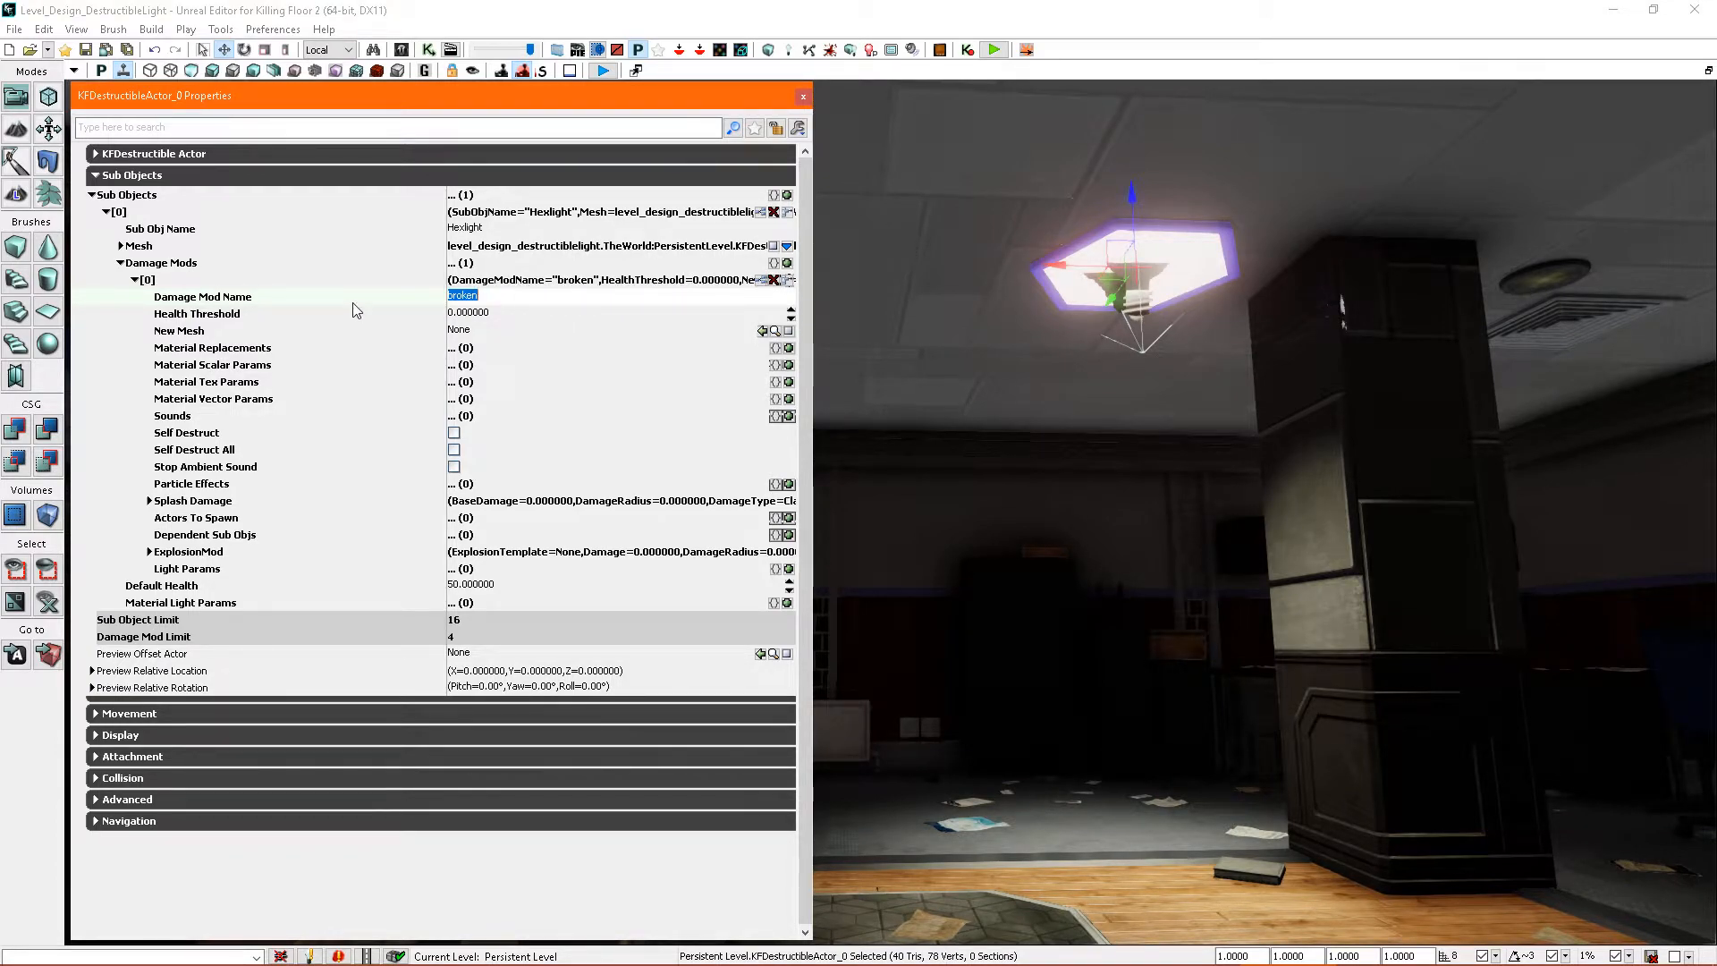
pyautogui.moveTo(912, 579); pyautogui.dragTo(939, 563, button='right')
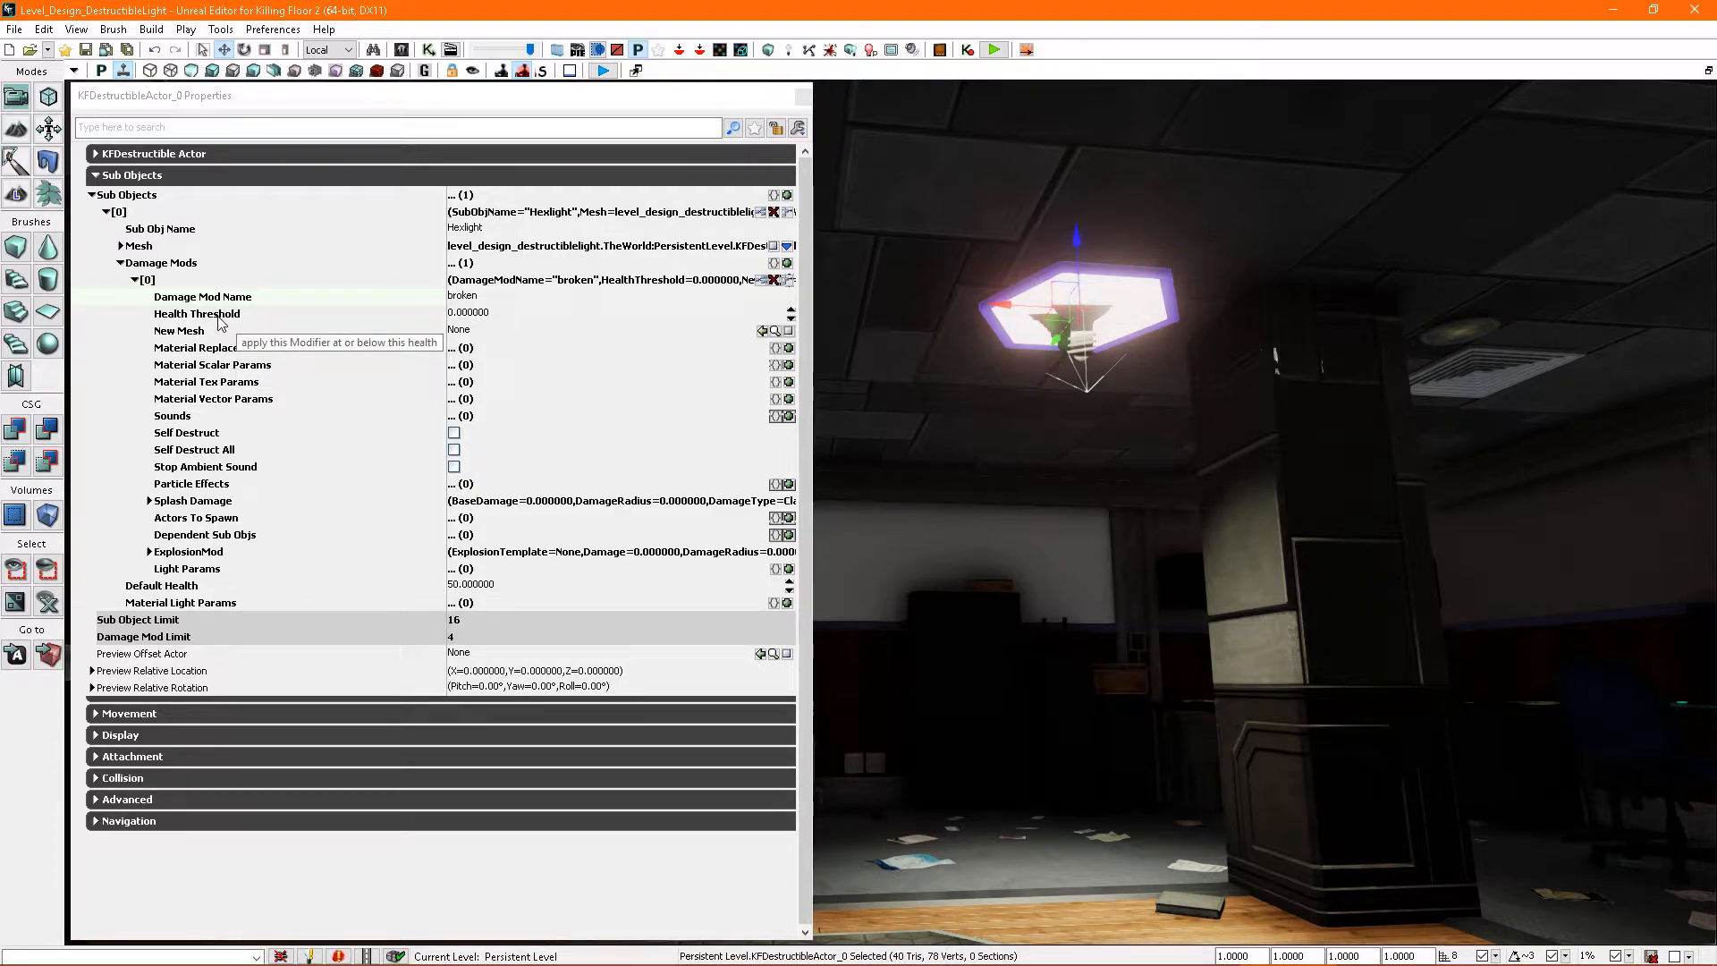
pyautogui.moveTo(950, 487)
pyautogui.mouseDown(button='right')
pyautogui.moveTo(1015, 398)
pyautogui.moveTo(993, 415)
pyautogui.mouseUp(button='right')
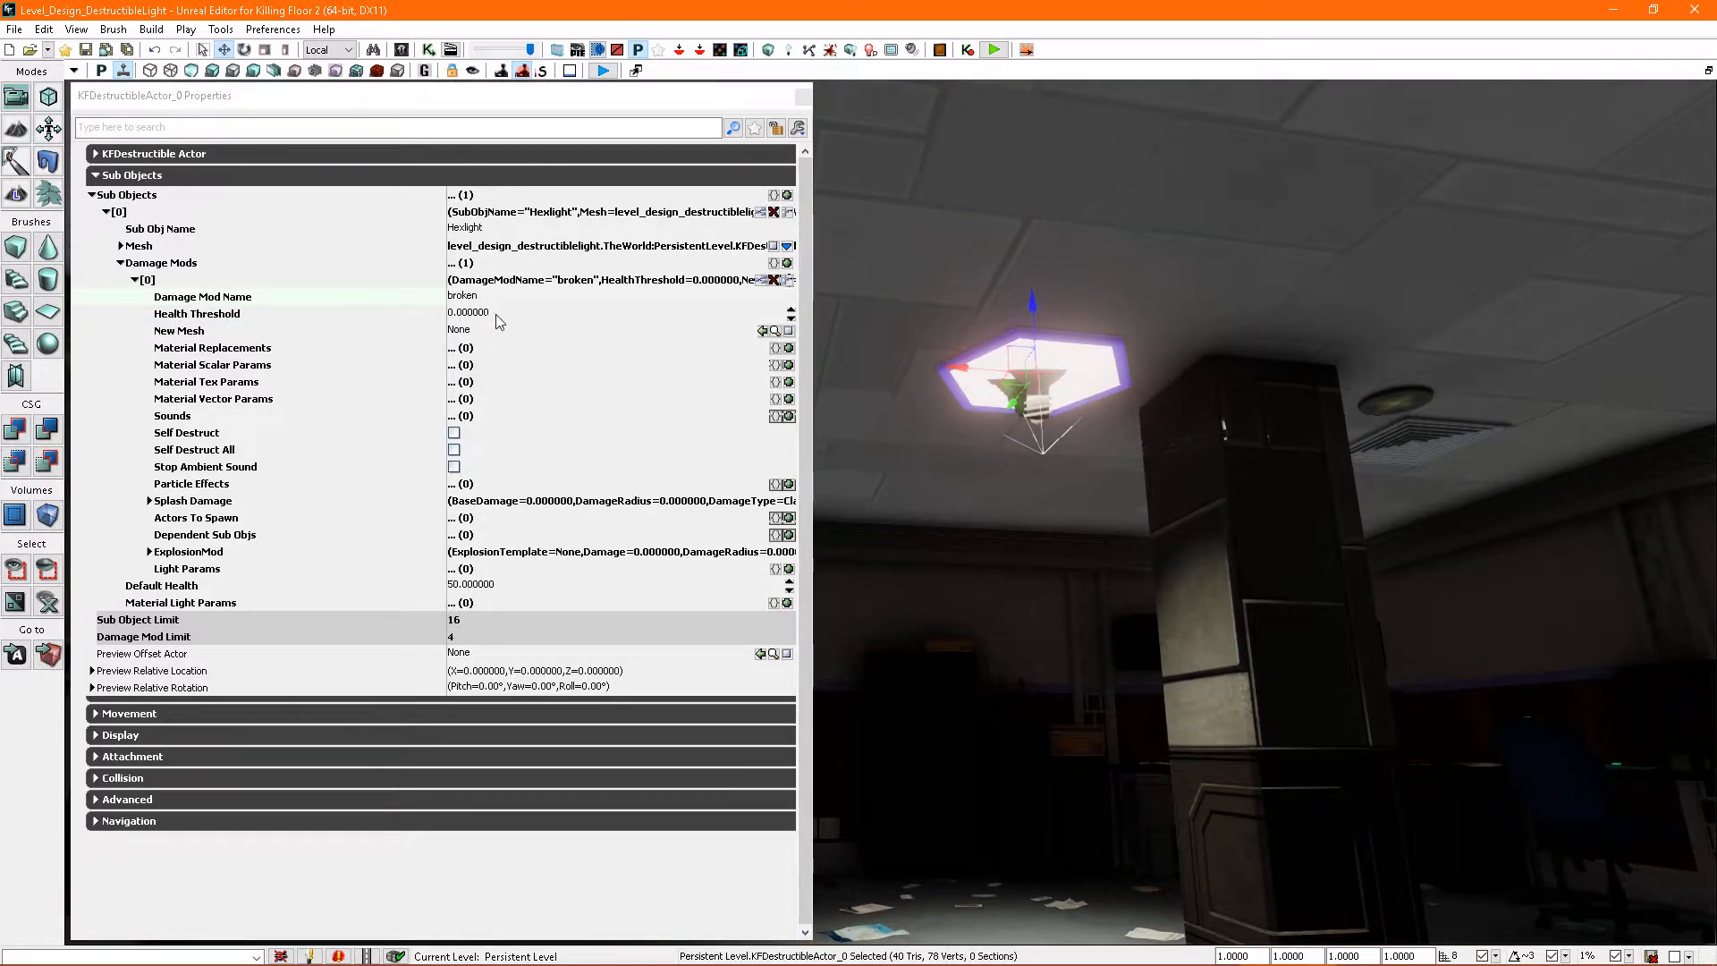
pyautogui.moveTo(976, 484); pyautogui.dragTo(1034, 471, button='right')
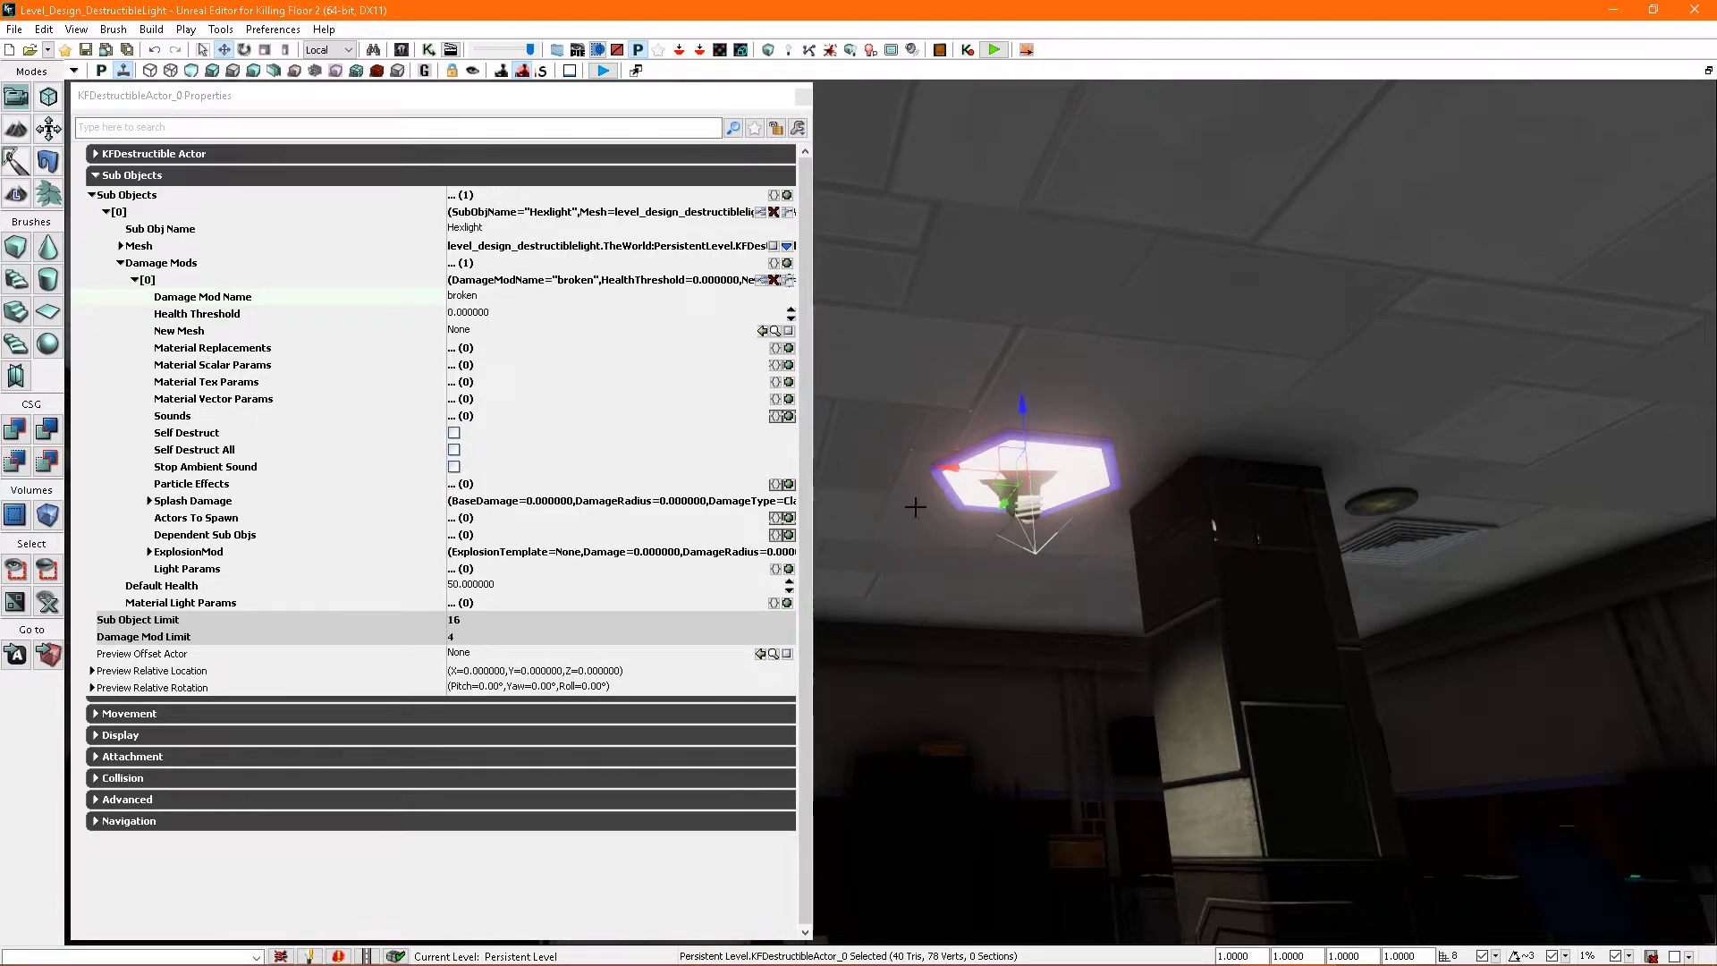
pyautogui.moveTo(903, 501); pyautogui.dragTo(881, 577, button='right')
pyautogui.moveTo(1100, 322)
pyautogui.mouseDown(button='right')
pyautogui.moveTo(1093, 452)
pyautogui.moveTo(1100, 322)
pyautogui.mouseUp(button='right')
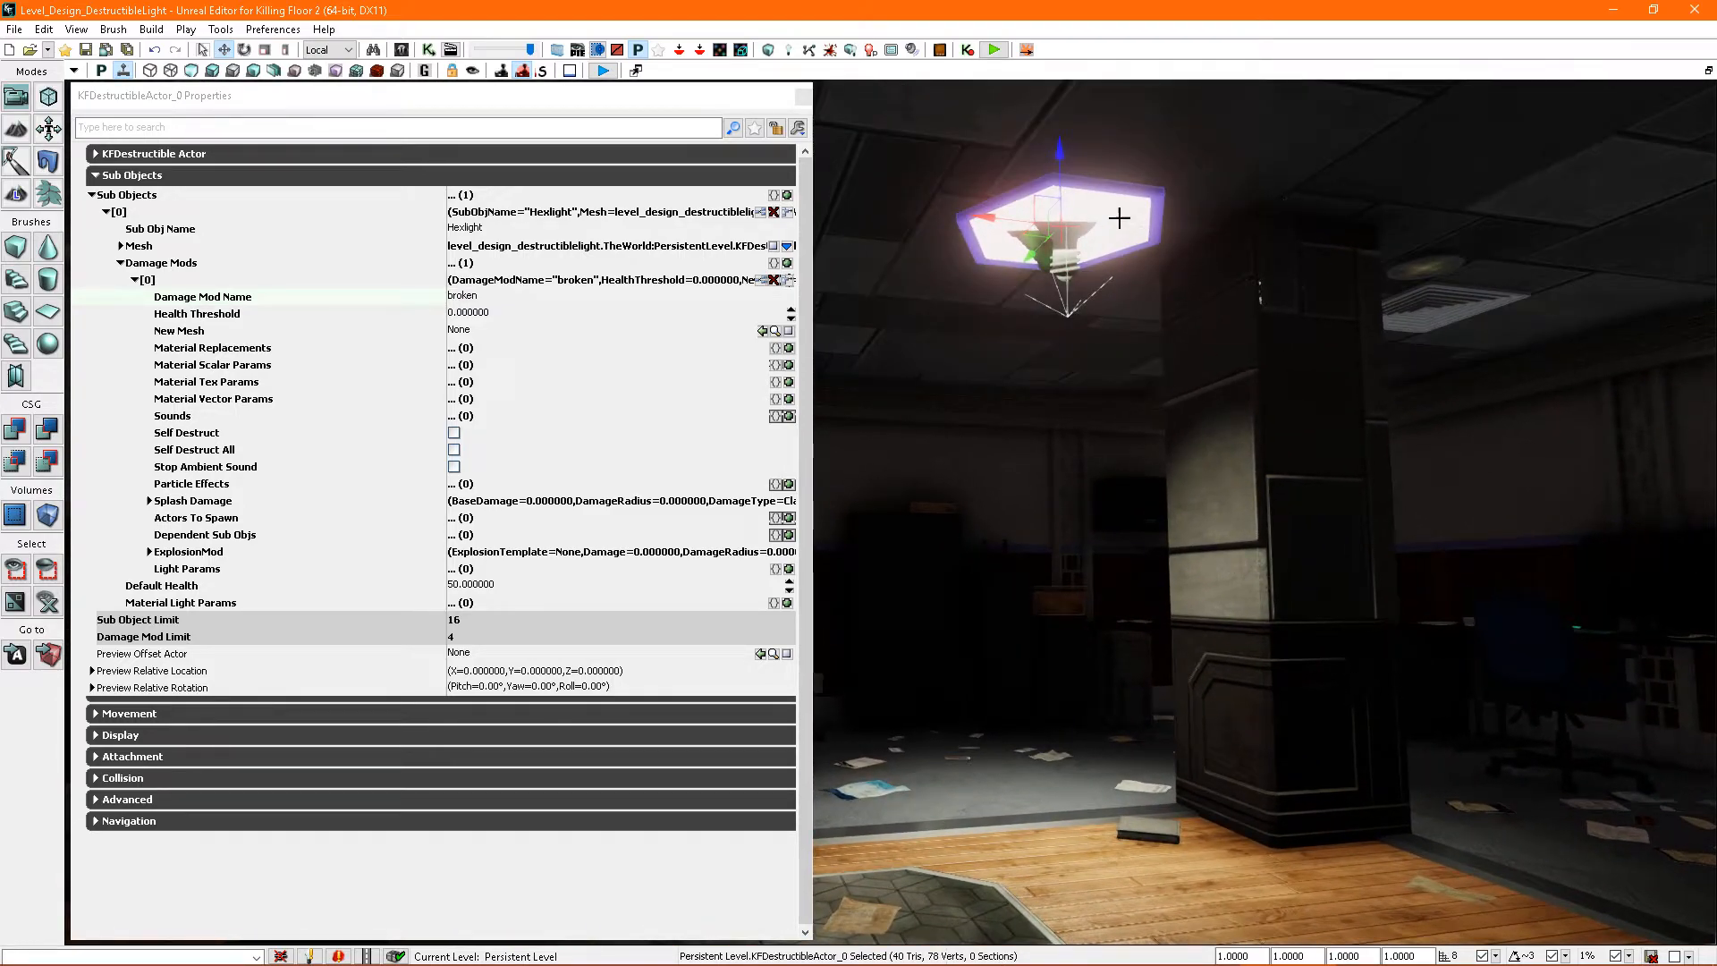
# - Switch the selection between the spotlight and the destructible light, and lock the properties window to the destructible actor
pyautogui.click(1077, 241)
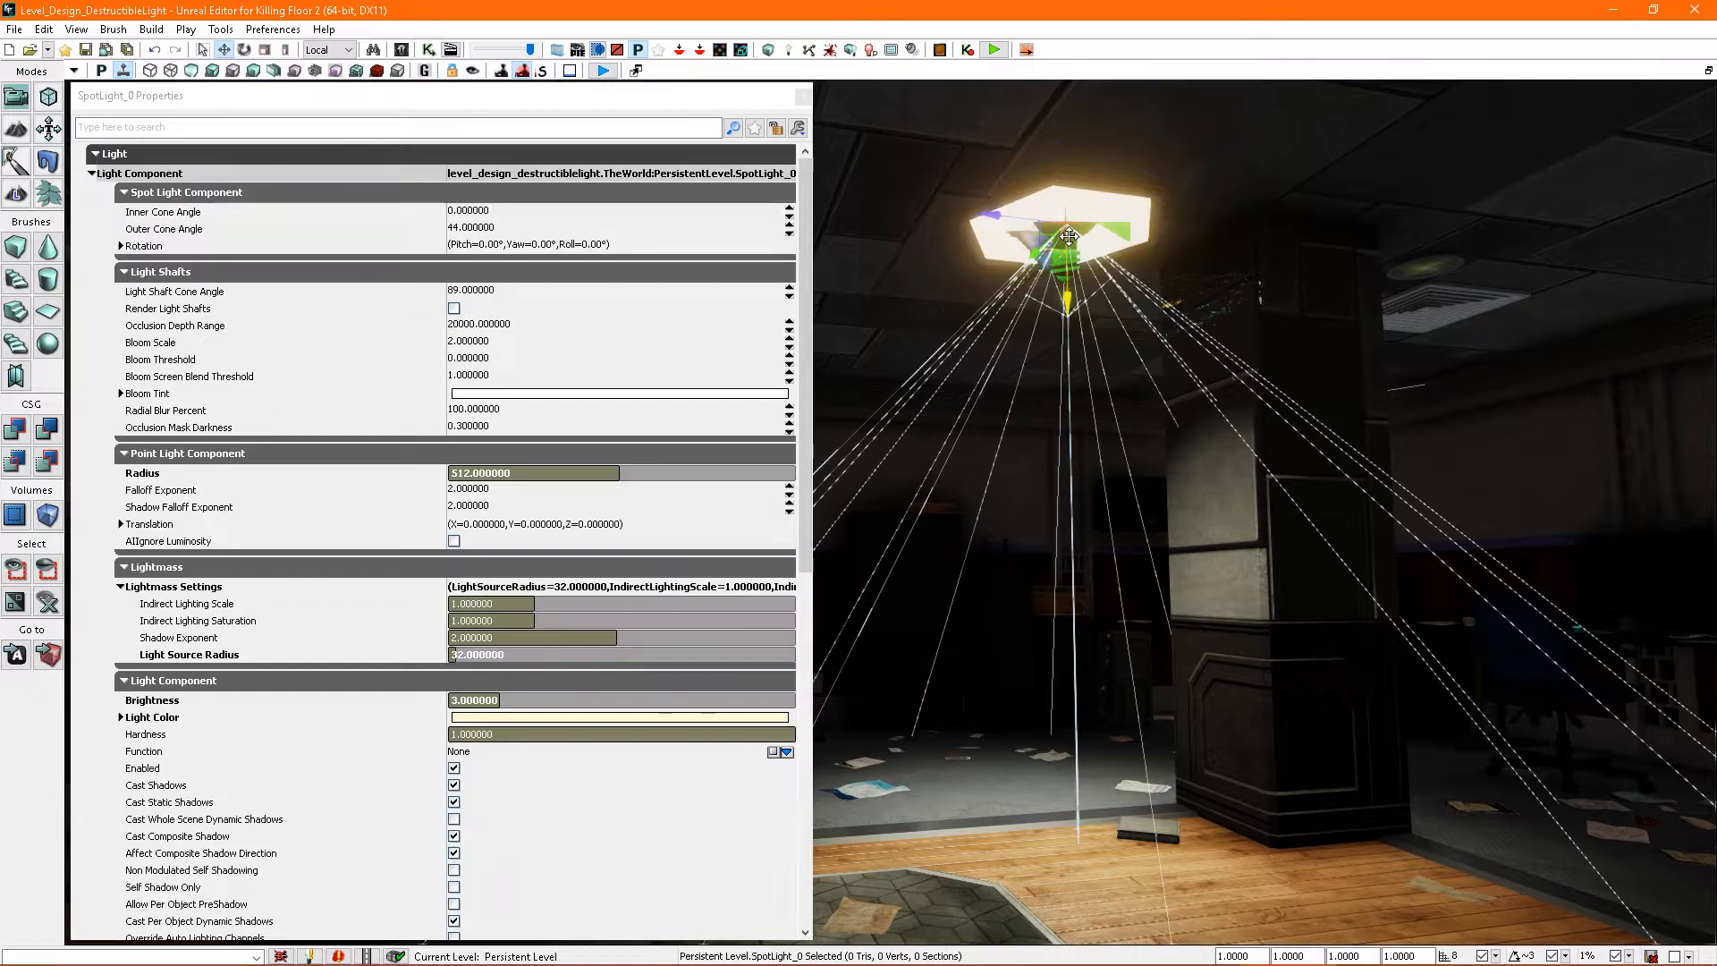
pyautogui.click(1090, 207)
pyautogui.moveTo(1006, 360); pyautogui.dragTo(1012, 352, button='right')
pyautogui.click(1048, 255)
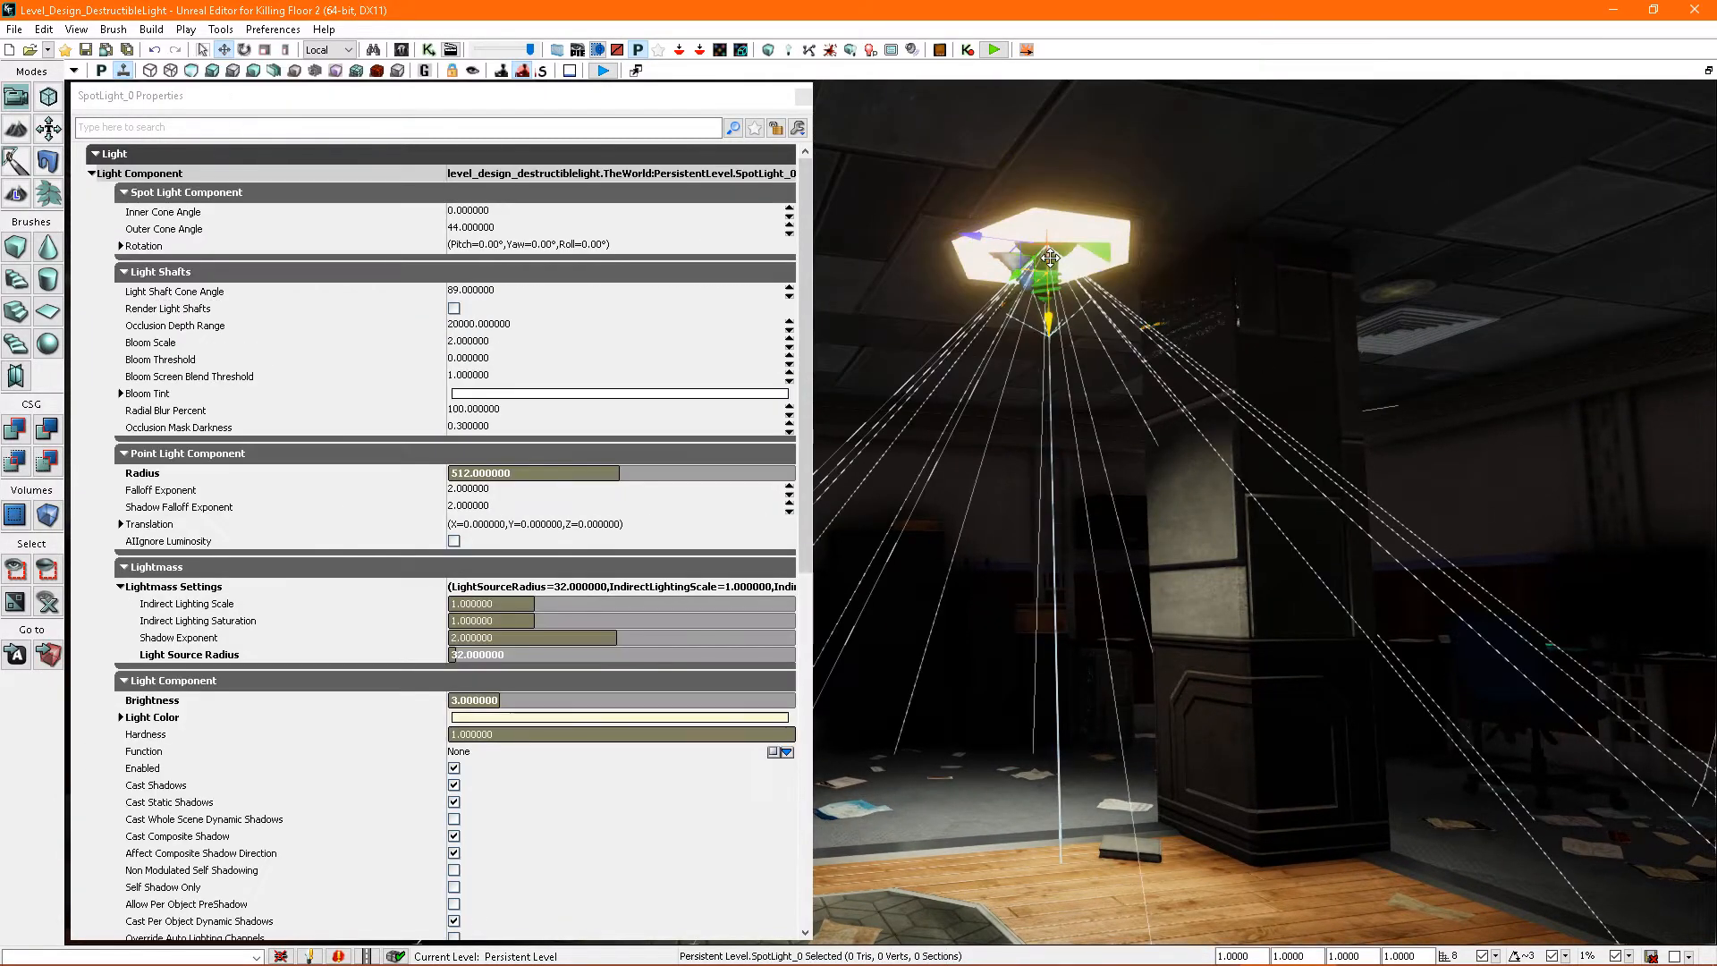
pyautogui.click(1059, 232)
pyautogui.moveTo(1060, 268); pyautogui.dragTo(999, 233, button='right')
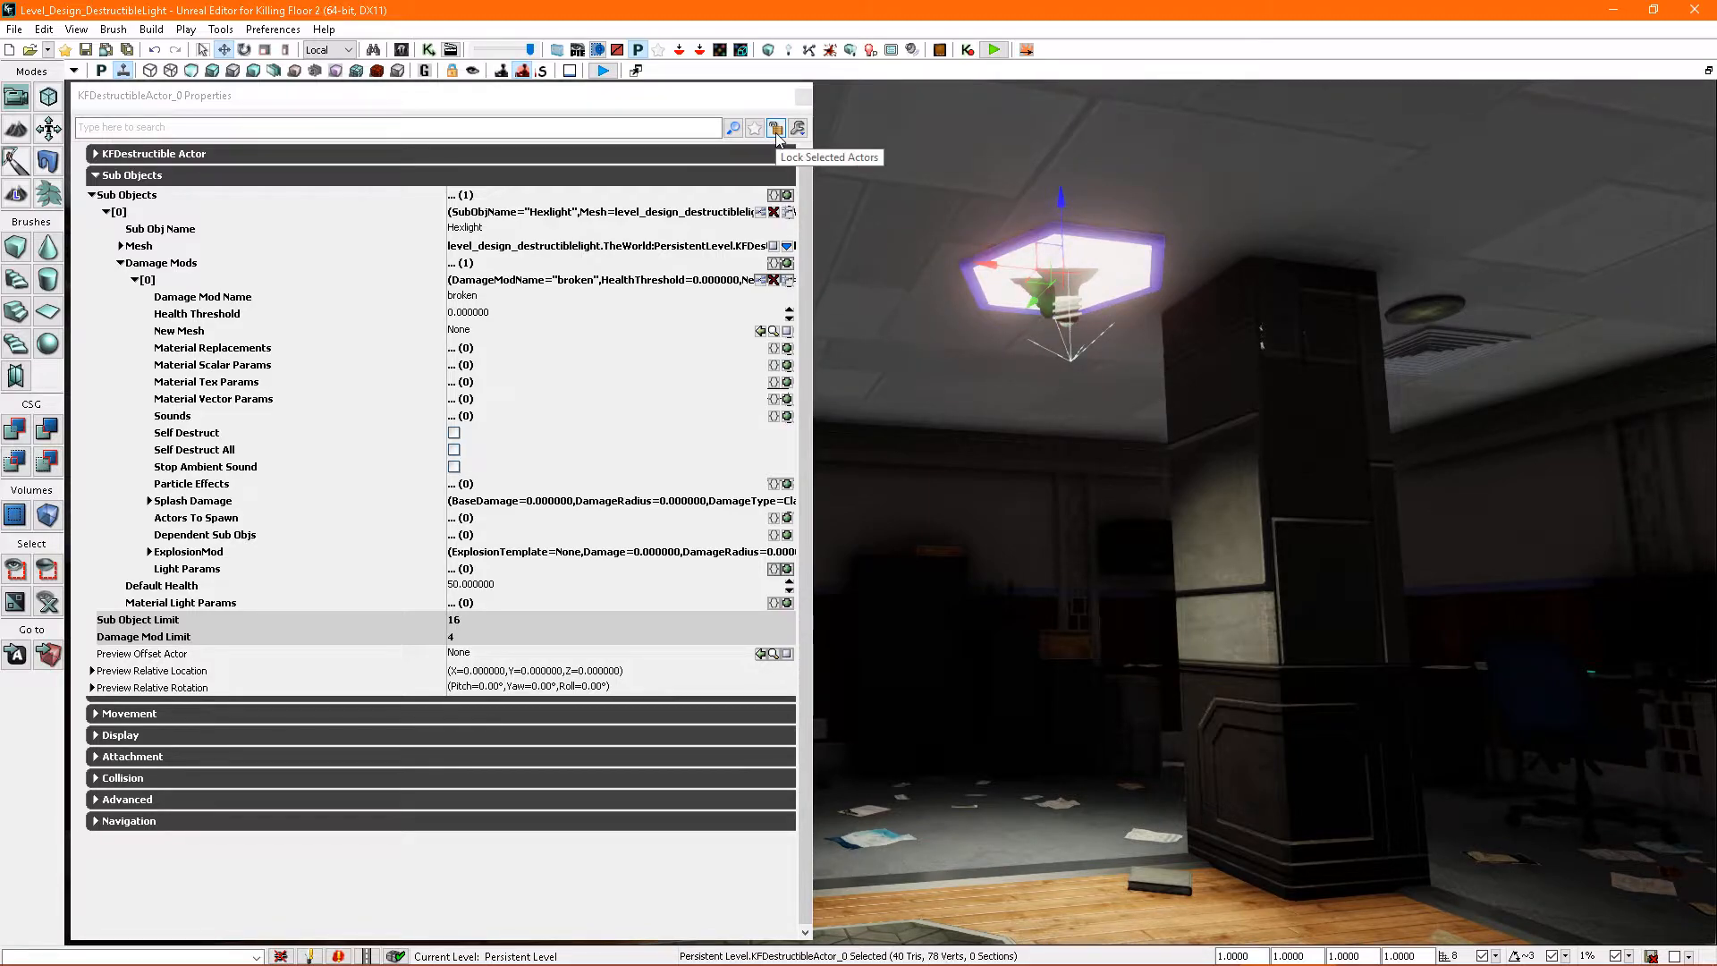
pyautogui.click(777, 134)
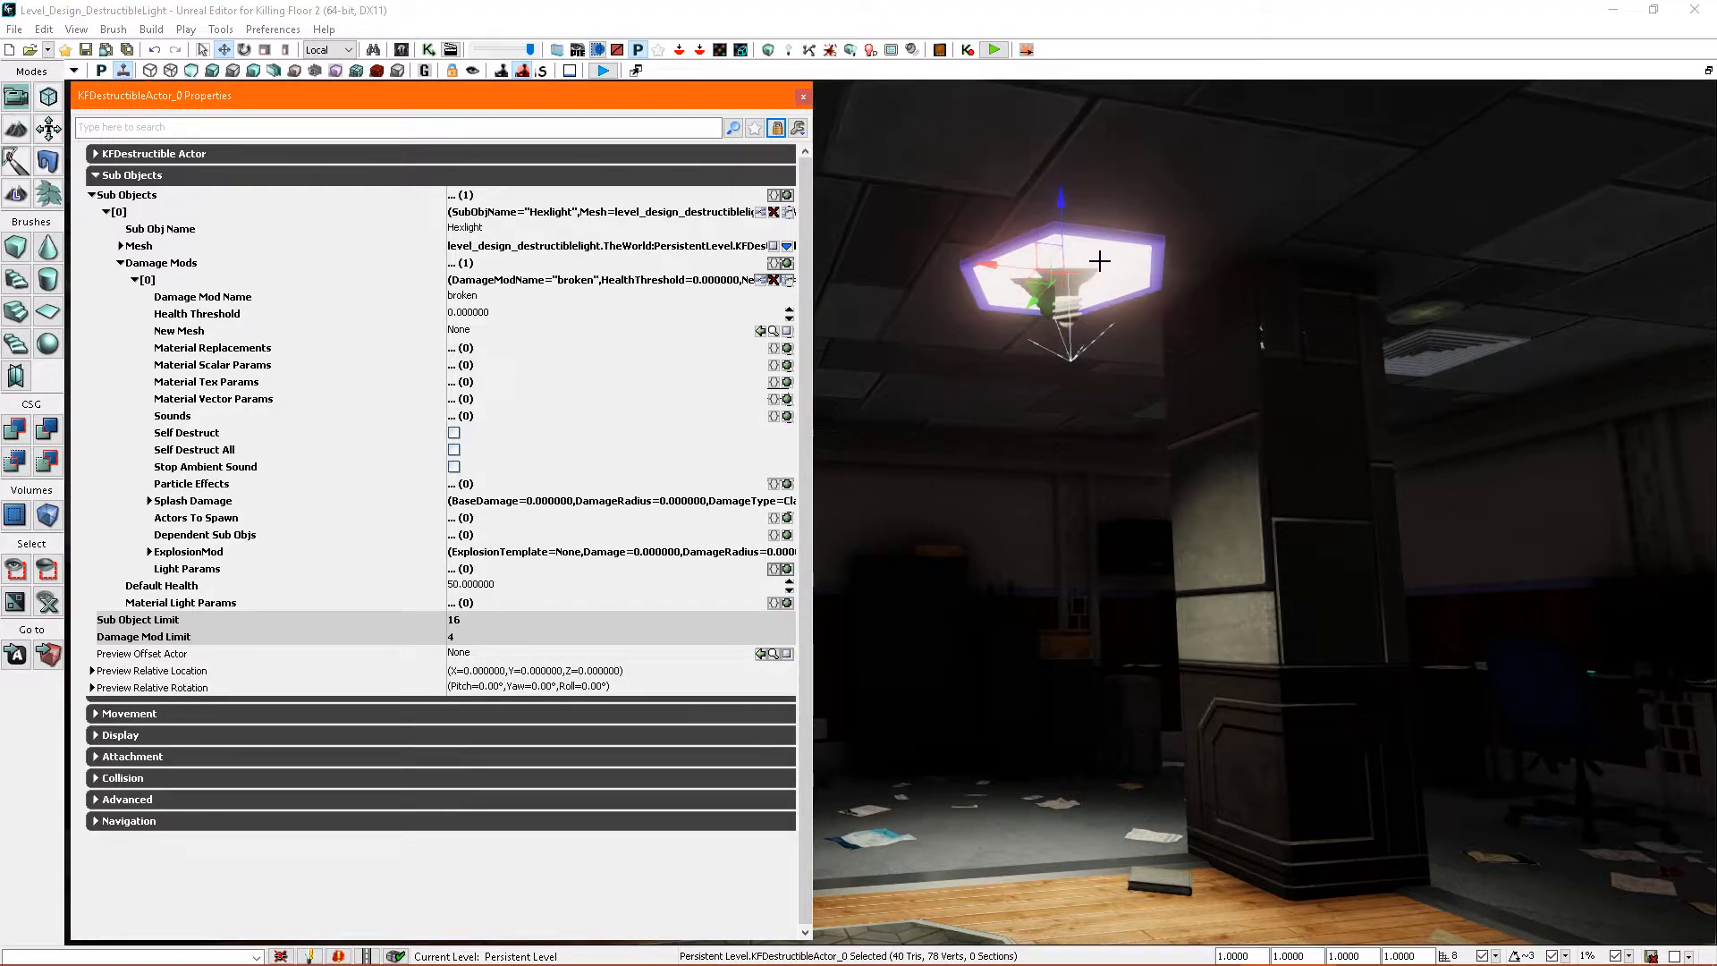
# - Add a Light Params entry to the broken damage mod, with the ceiling spotlight as its LightActor and Disabled enabled
pyautogui.click(1107, 350)
pyautogui.click(1219, 438)
pyautogui.click(991, 501)
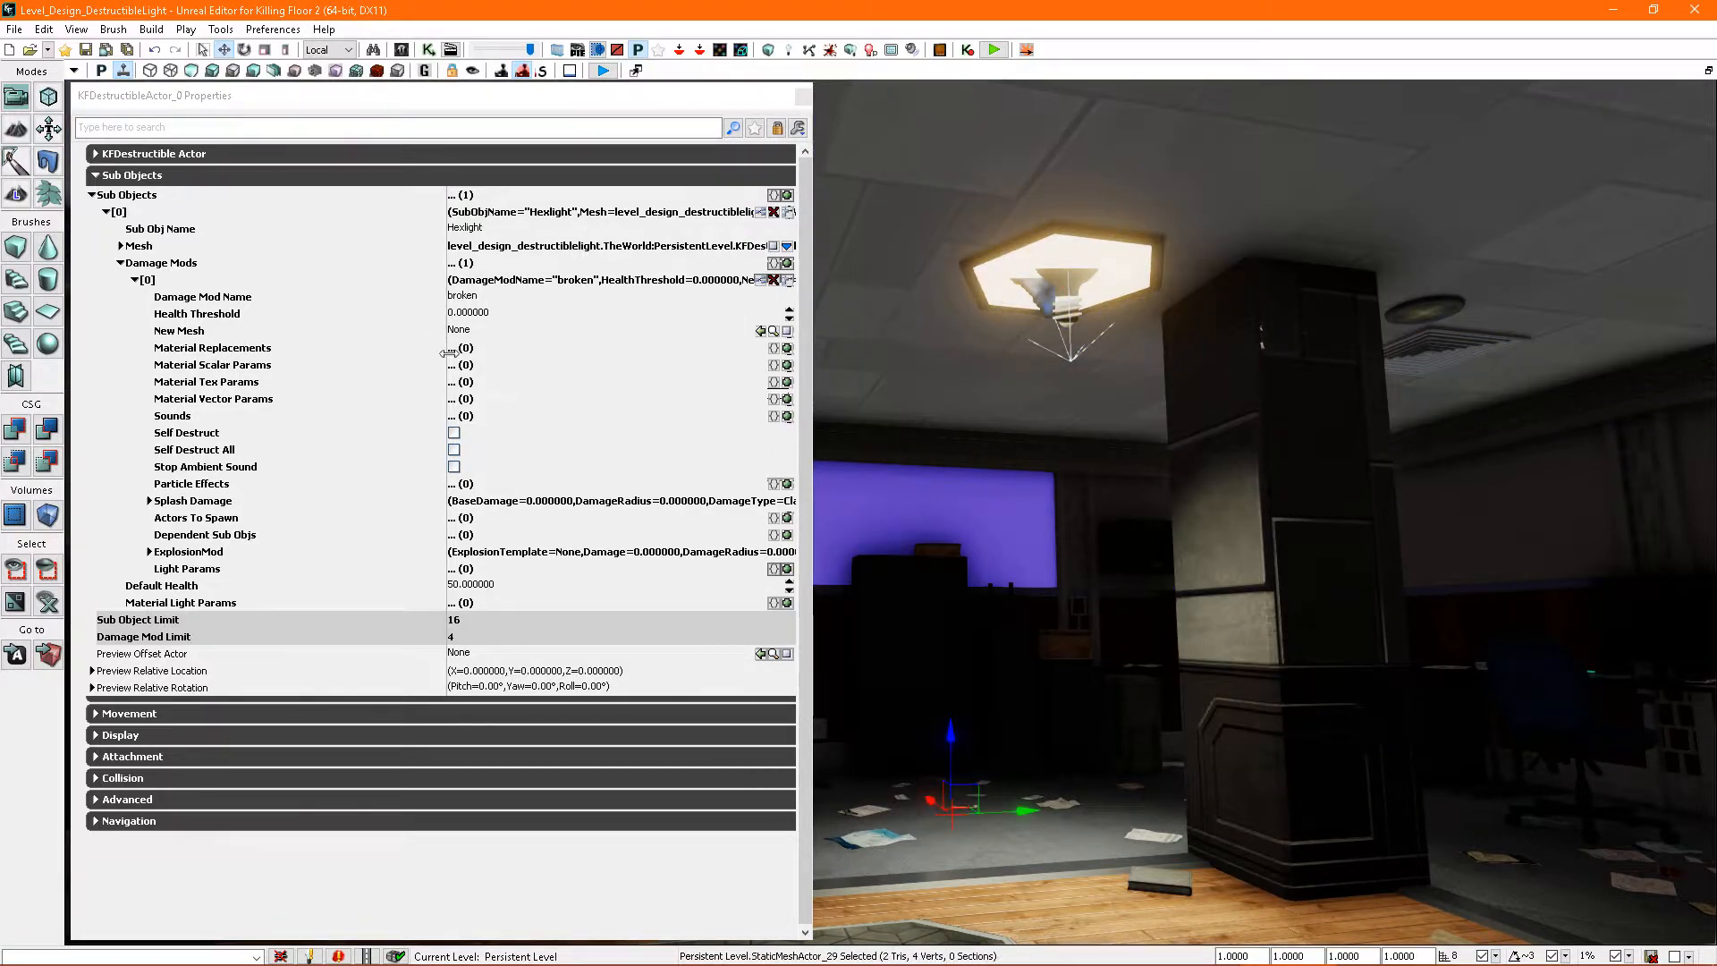
pyautogui.click(1066, 397)
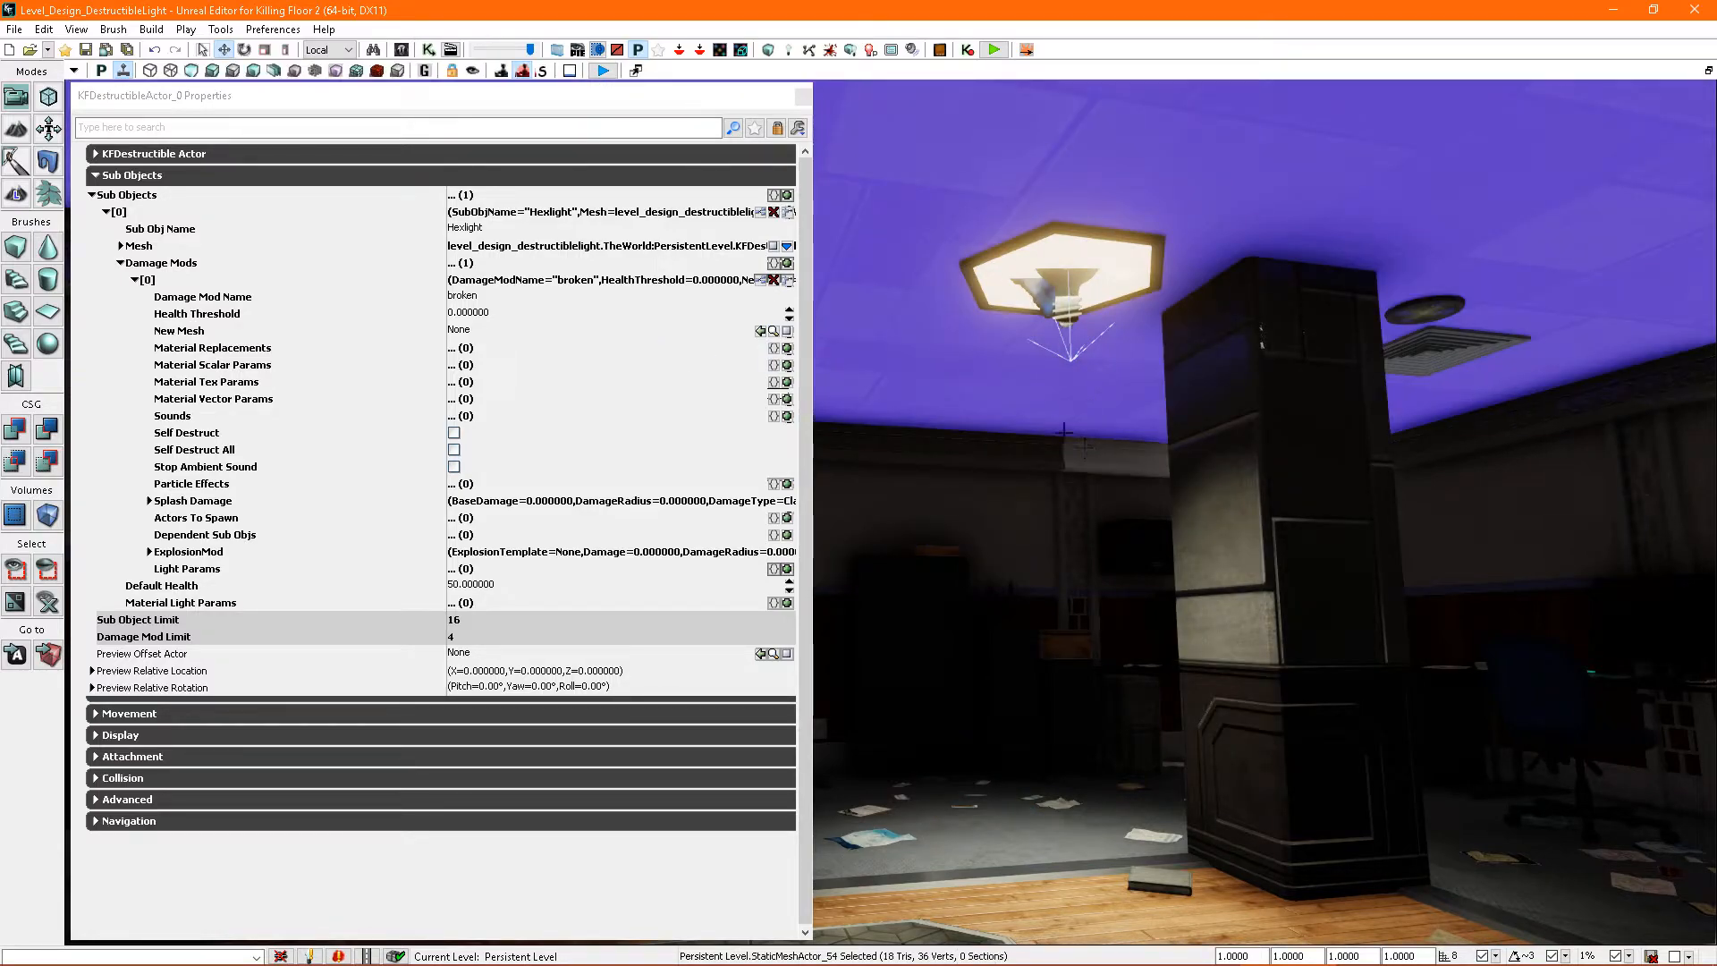
pyautogui.click(1062, 285)
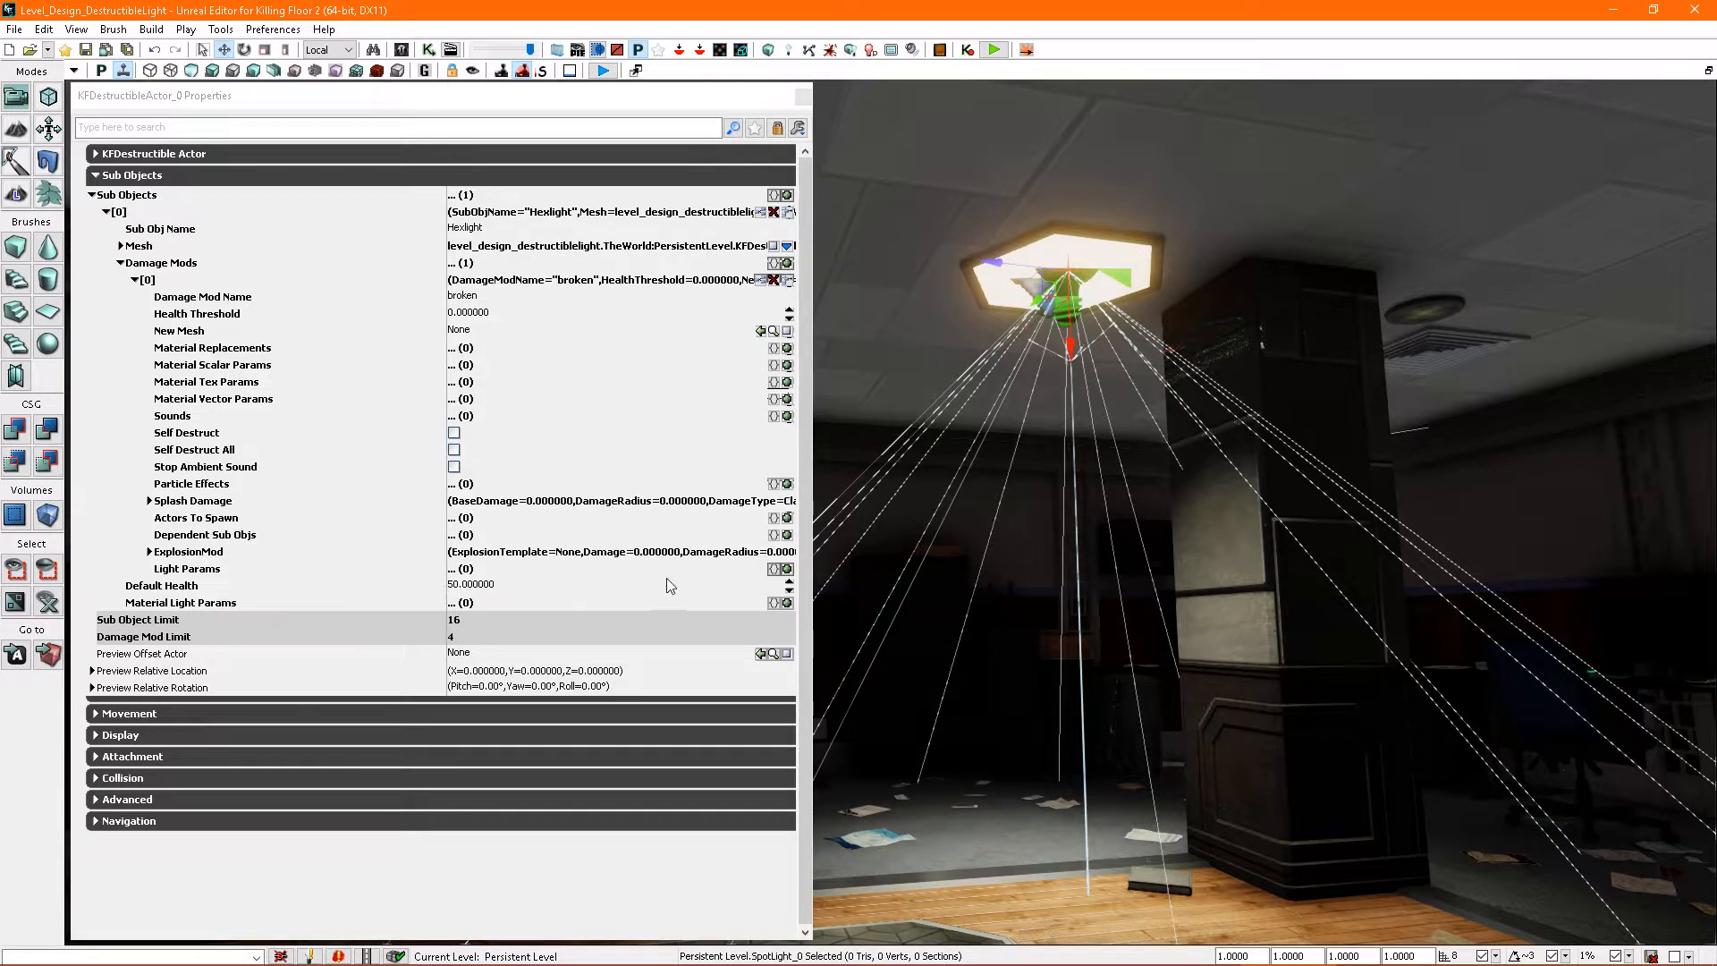
pyautogui.click(787, 569)
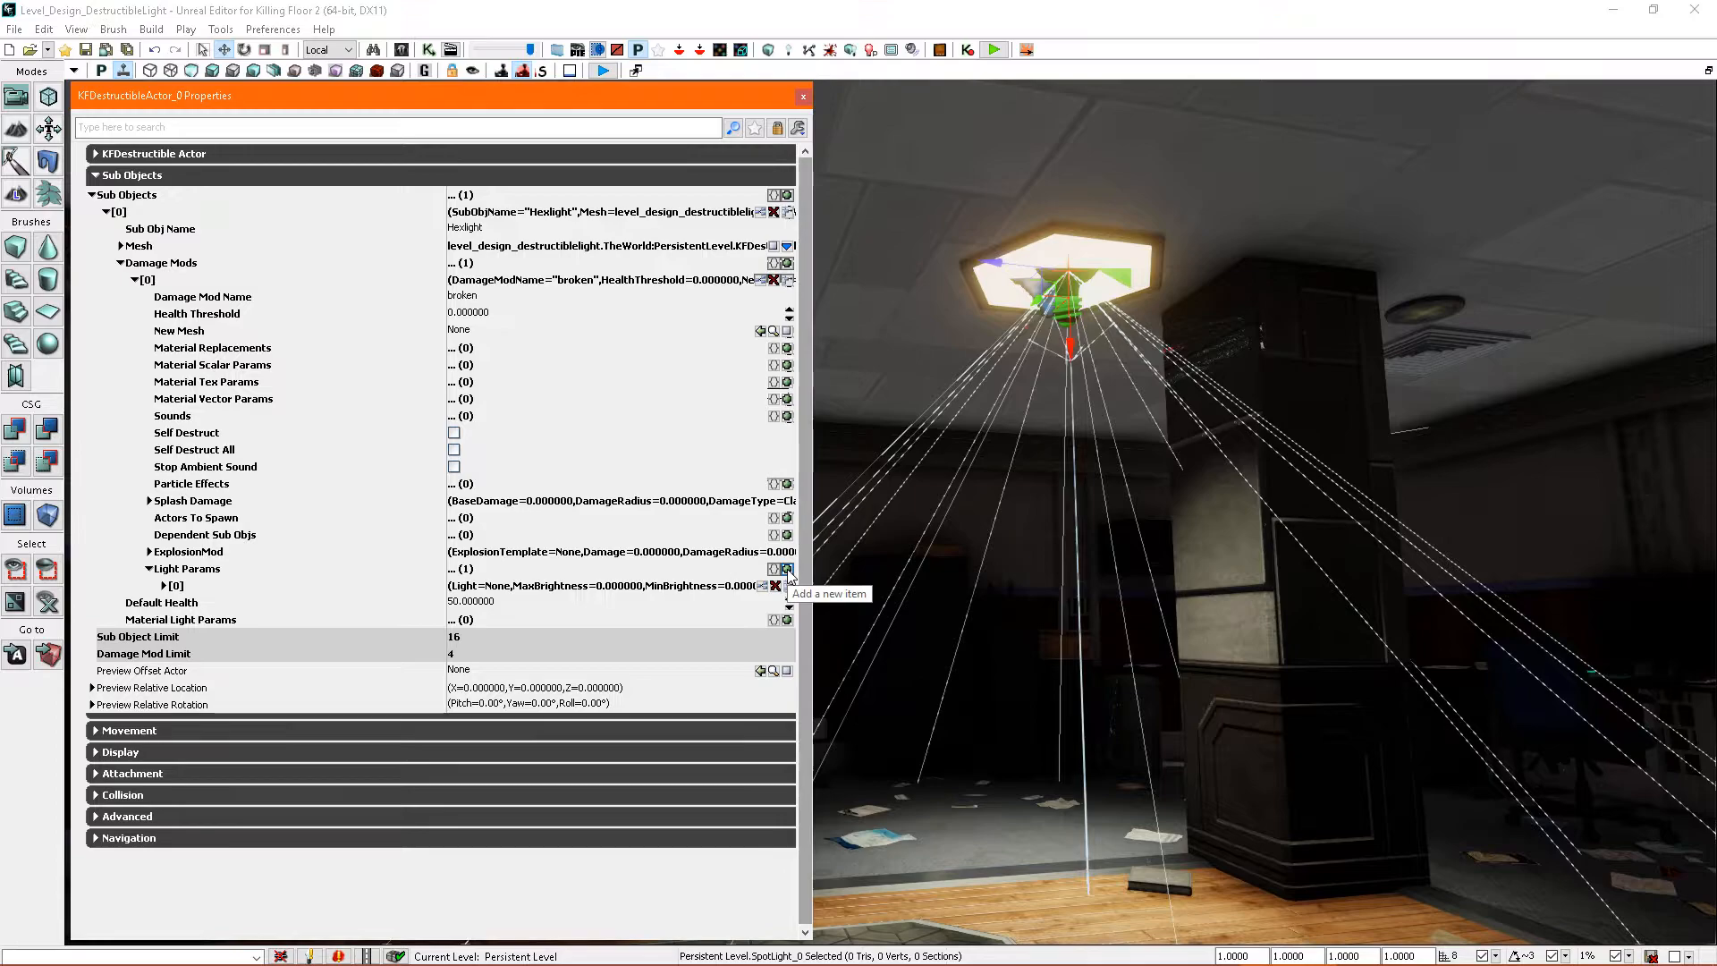
pyautogui.click(166, 586)
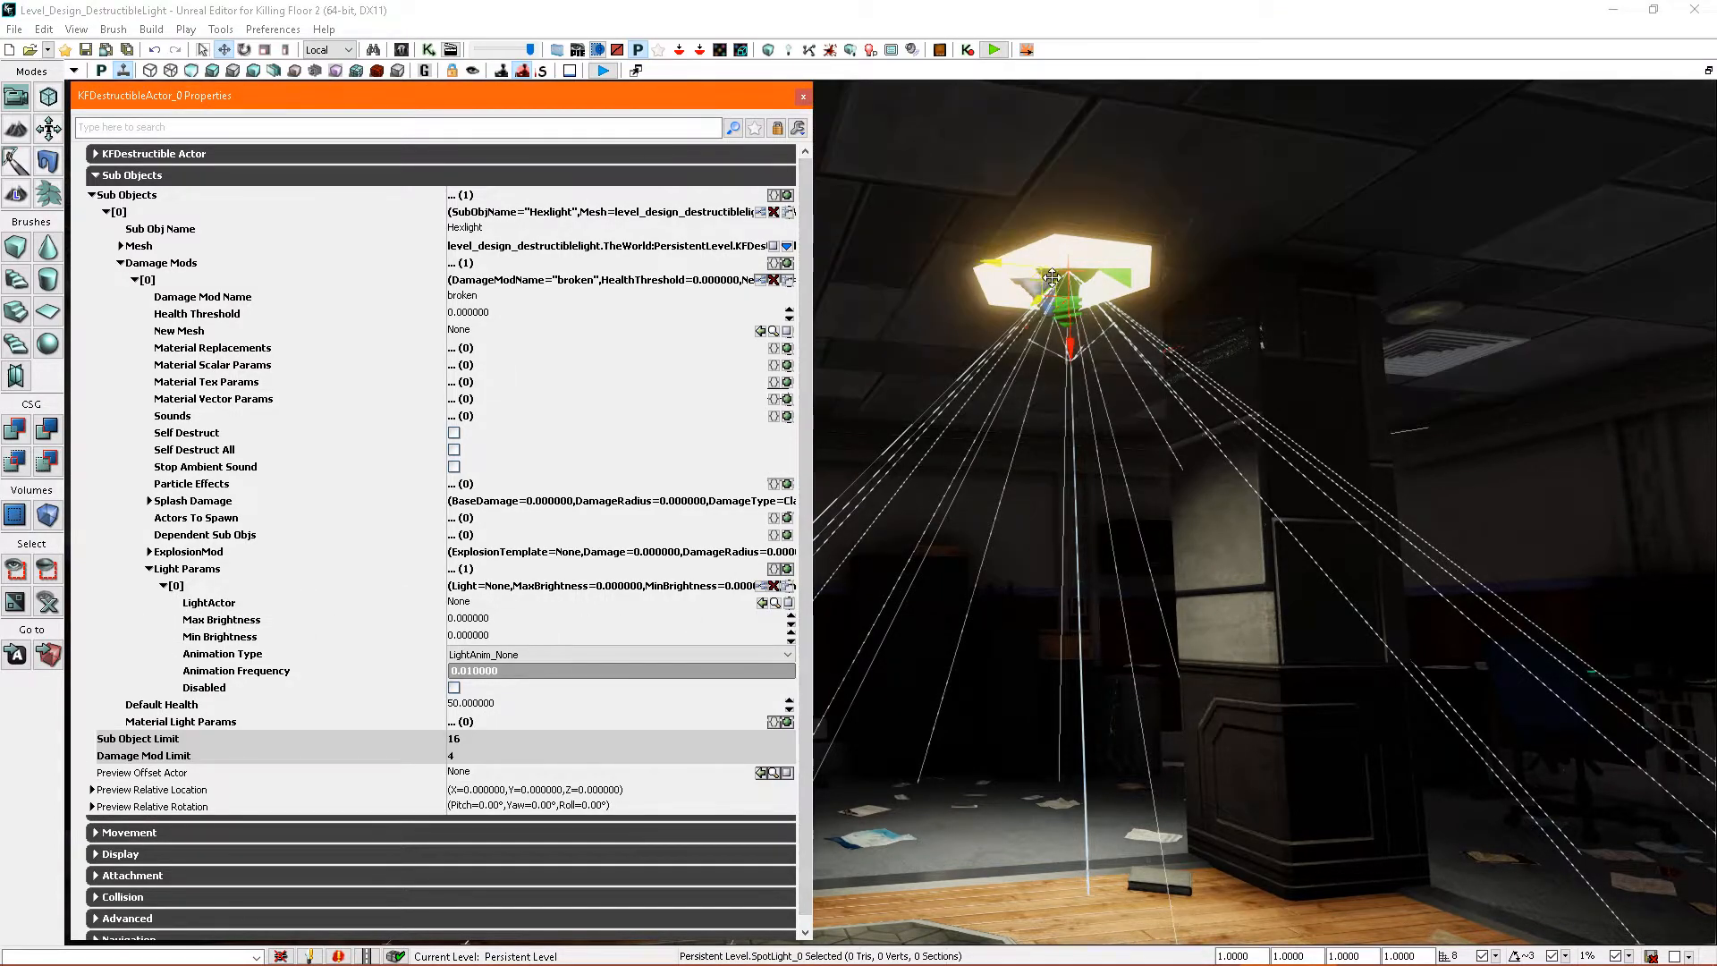
pyautogui.click(761, 603)
pyautogui.moveTo(948, 617); pyautogui.dragTo(979, 537, button='right')
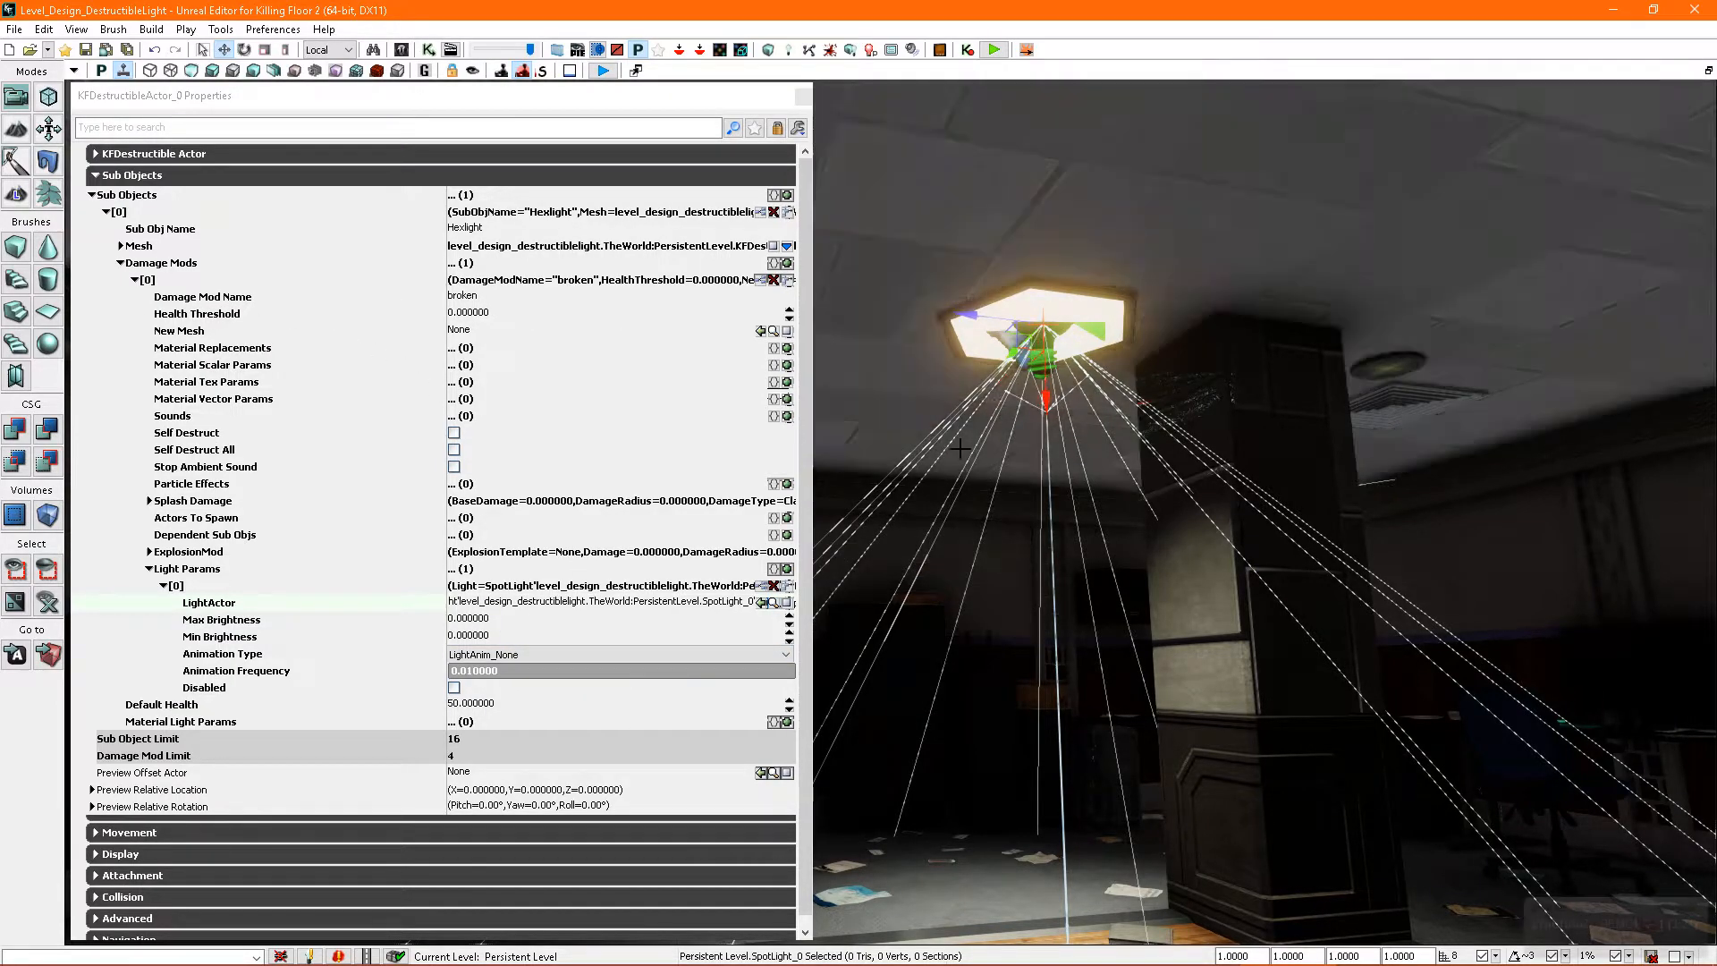
pyautogui.click(455, 689)
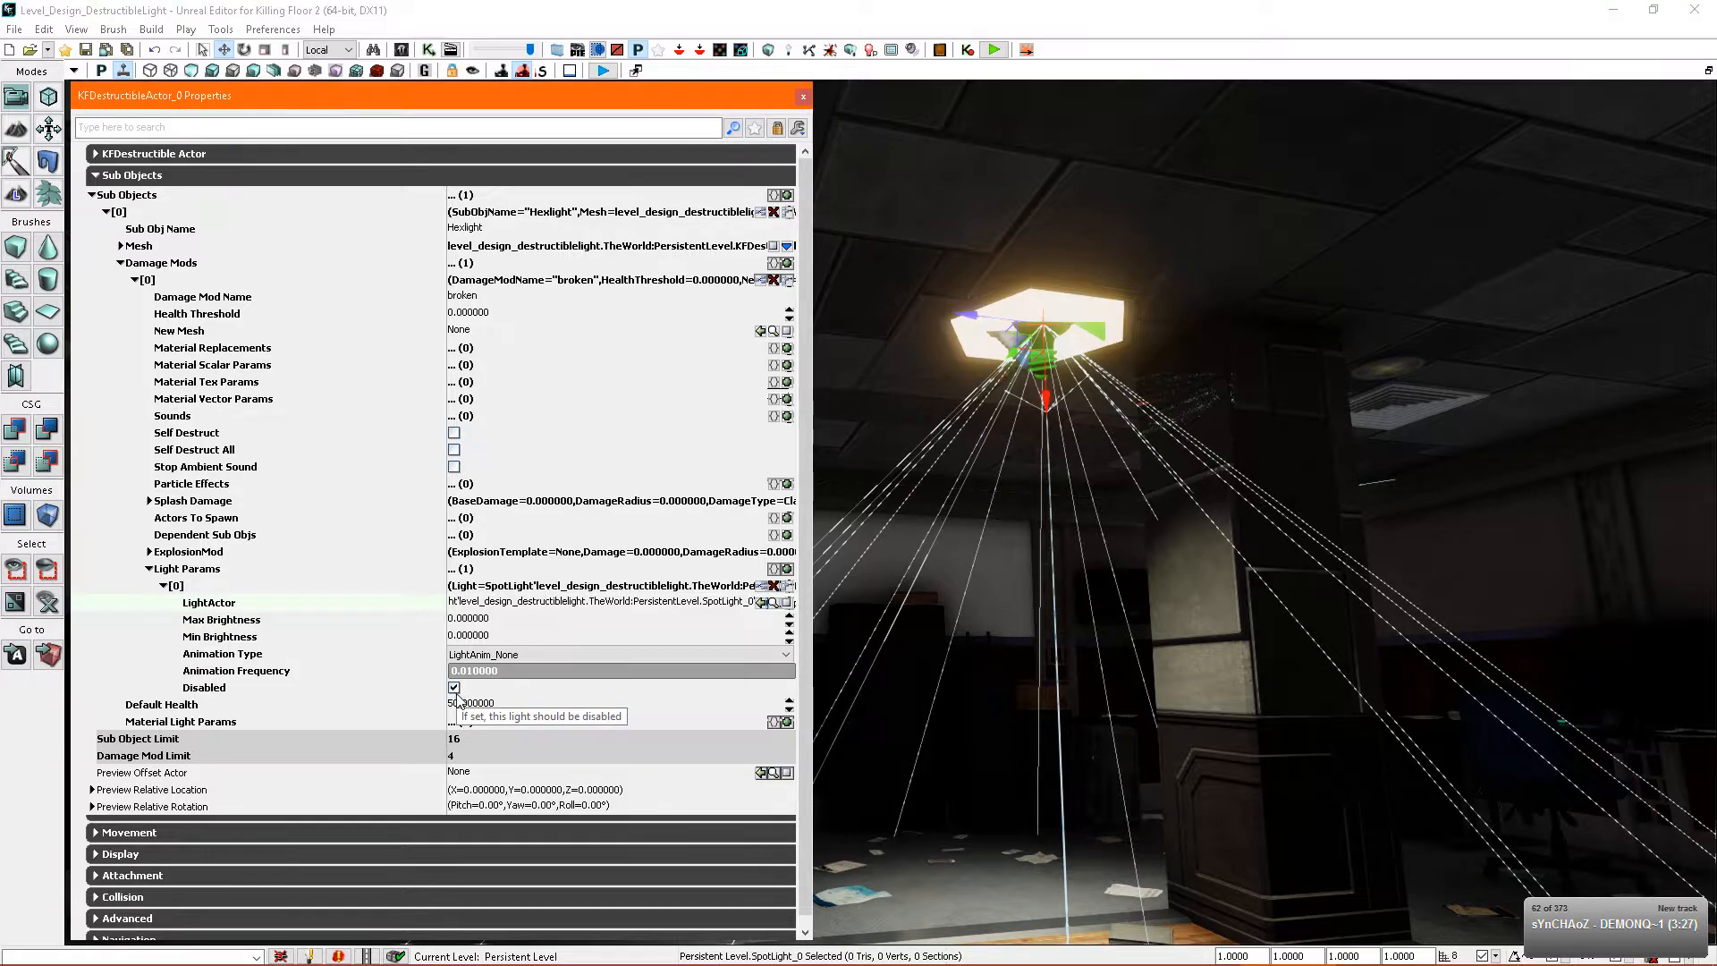
# - Close the properties and start a play preview of the level from the wooden floor below the light
pyautogui.click(803, 96)
pyautogui.moveTo(858, 295); pyautogui.dragTo(805, 537, button='right')
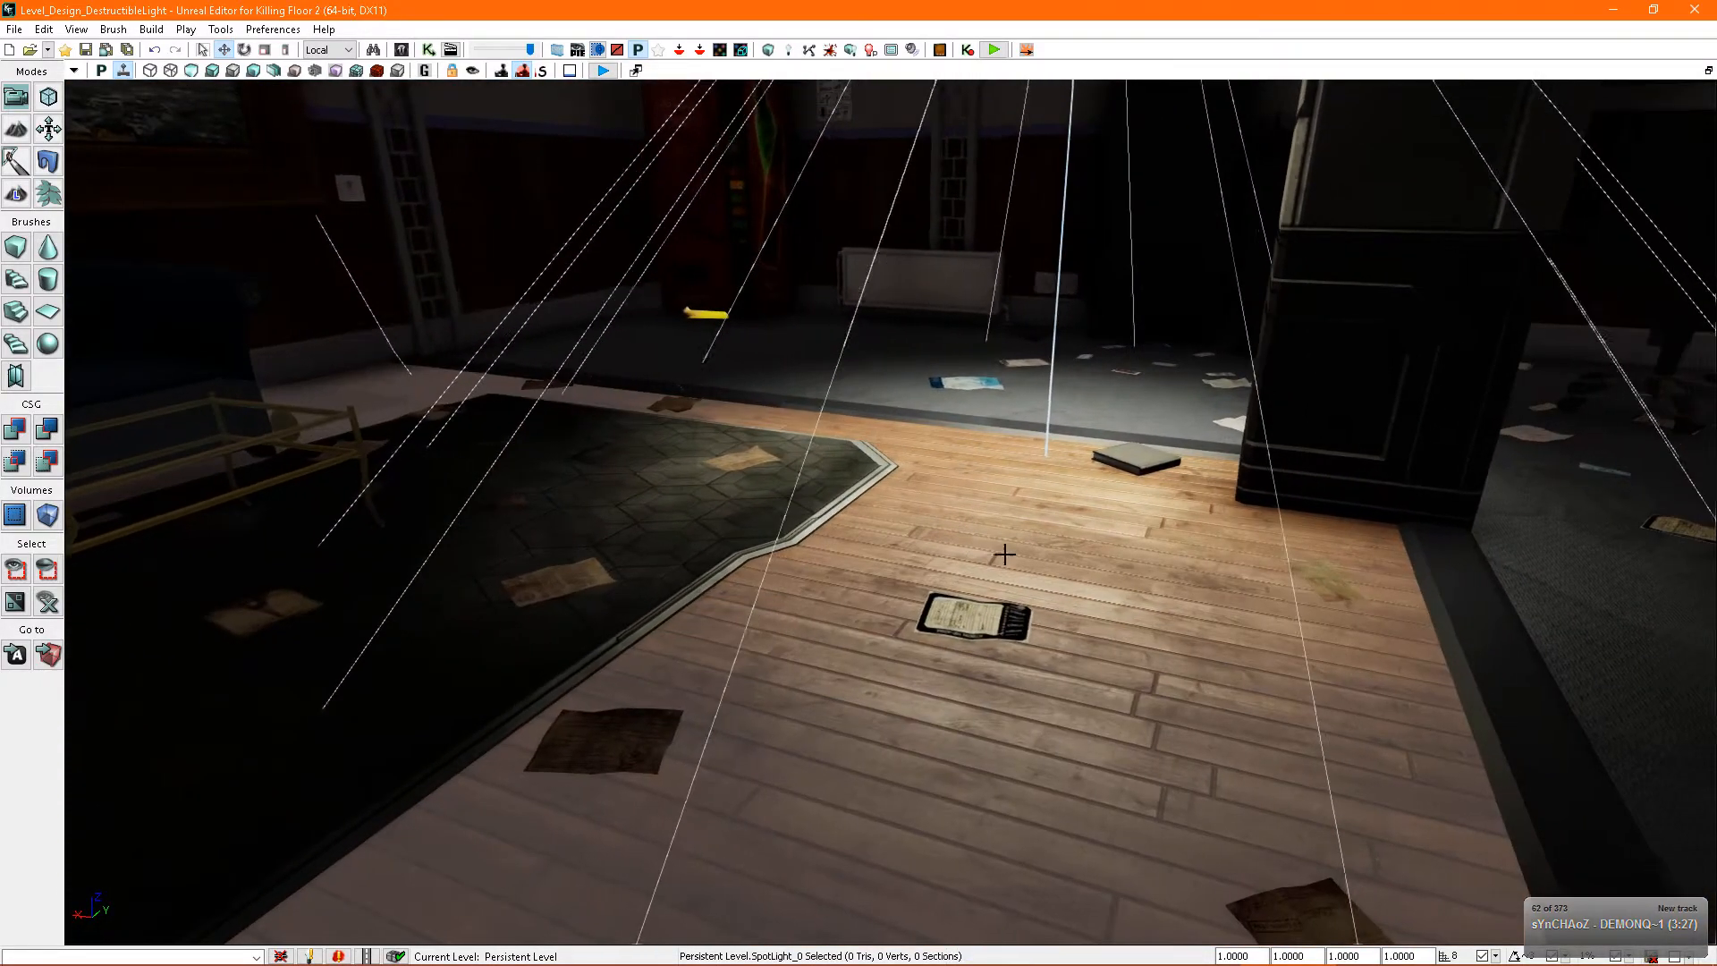
pyautogui.rightClick(981, 794)
pyautogui.click(1042, 789)
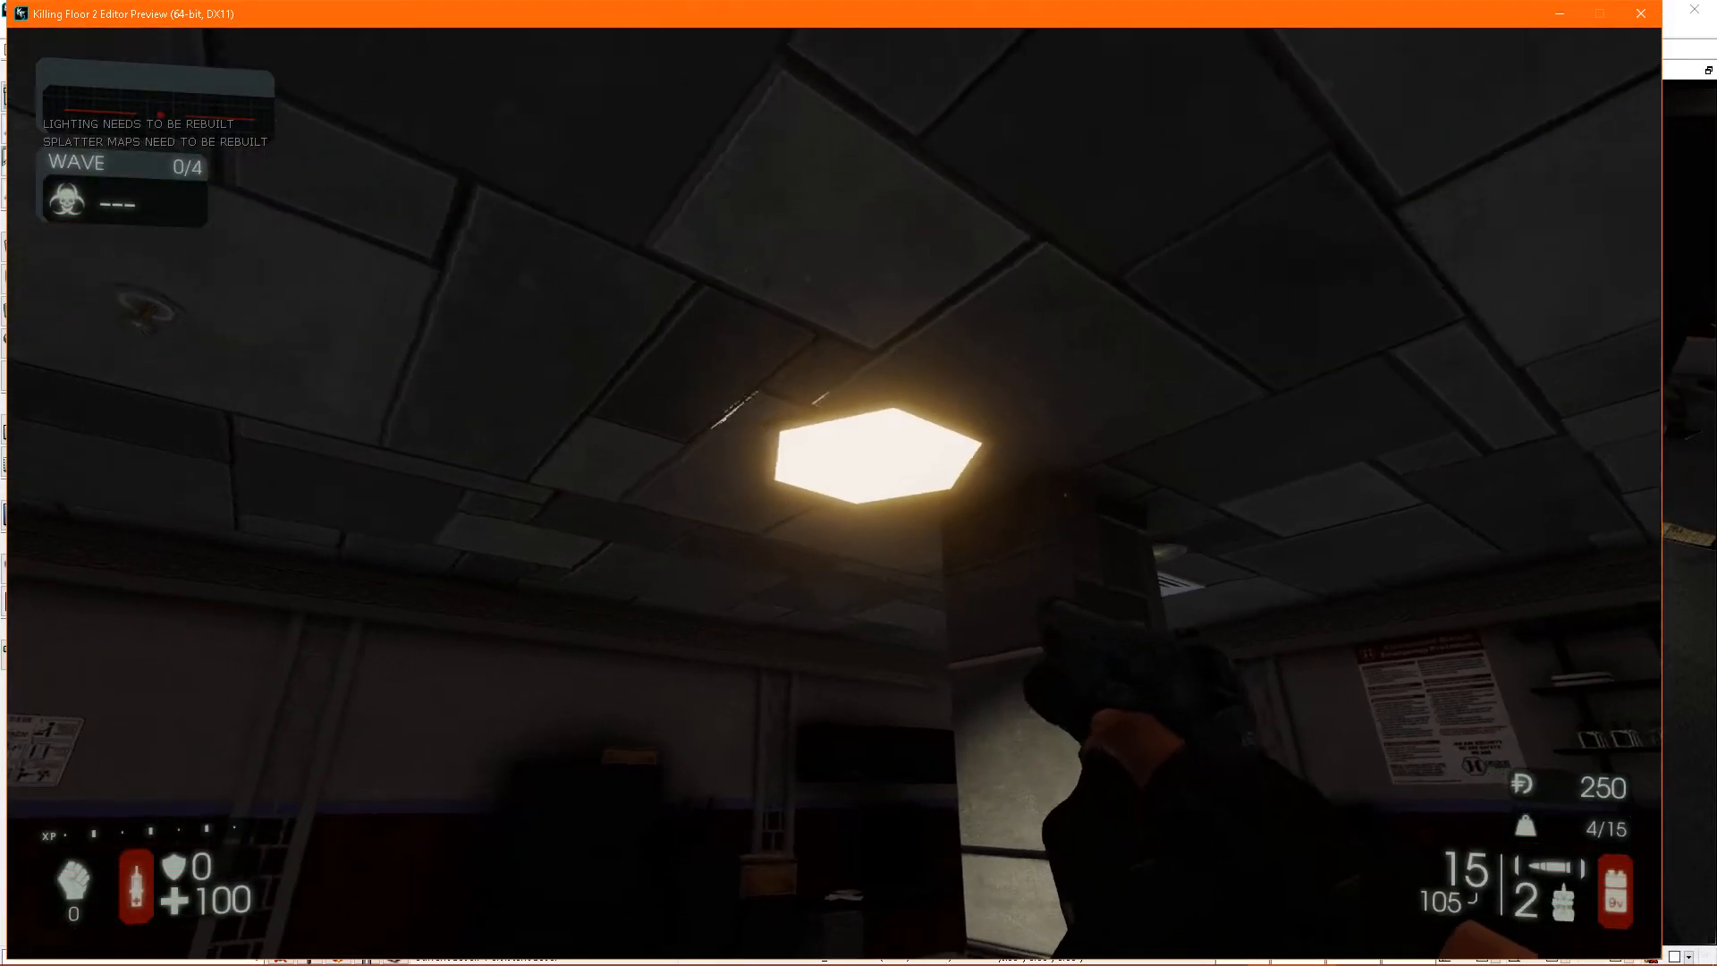
# - Shoot the ceiling light with the pistol to test whether its spotlight switches off, and end the play preview
pyautogui.click(858, 483)
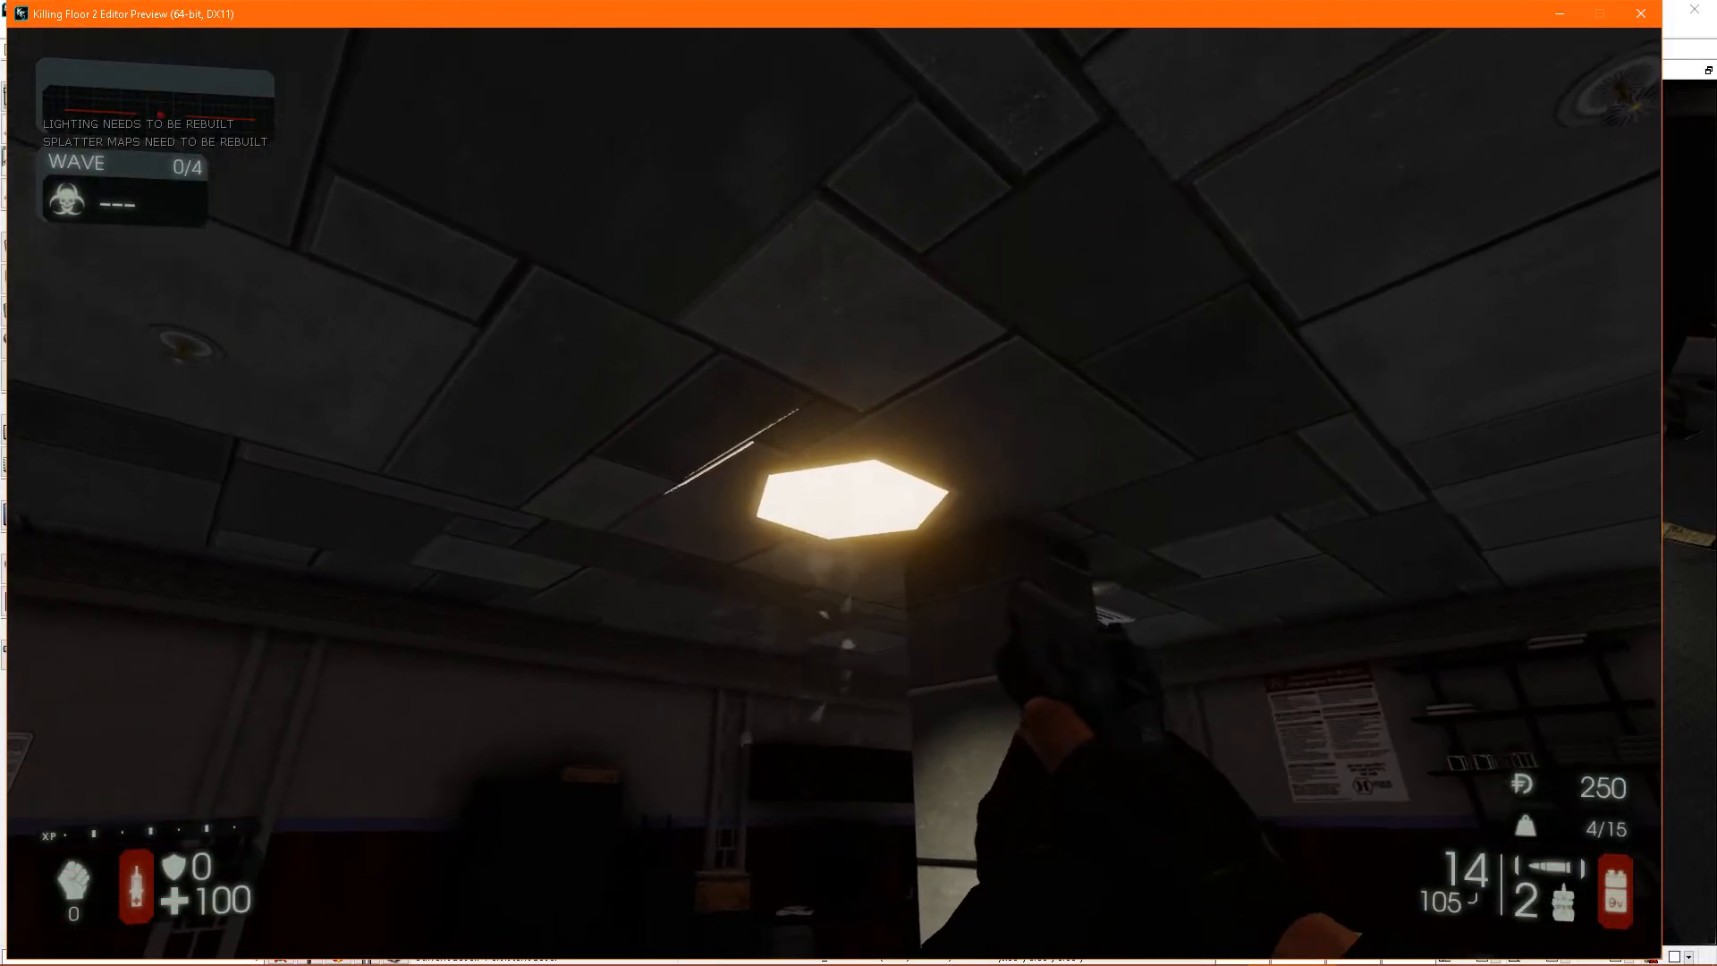
pyautogui.click(859, 483)
pyautogui.click(858, 483)
pyautogui.click(859, 483)
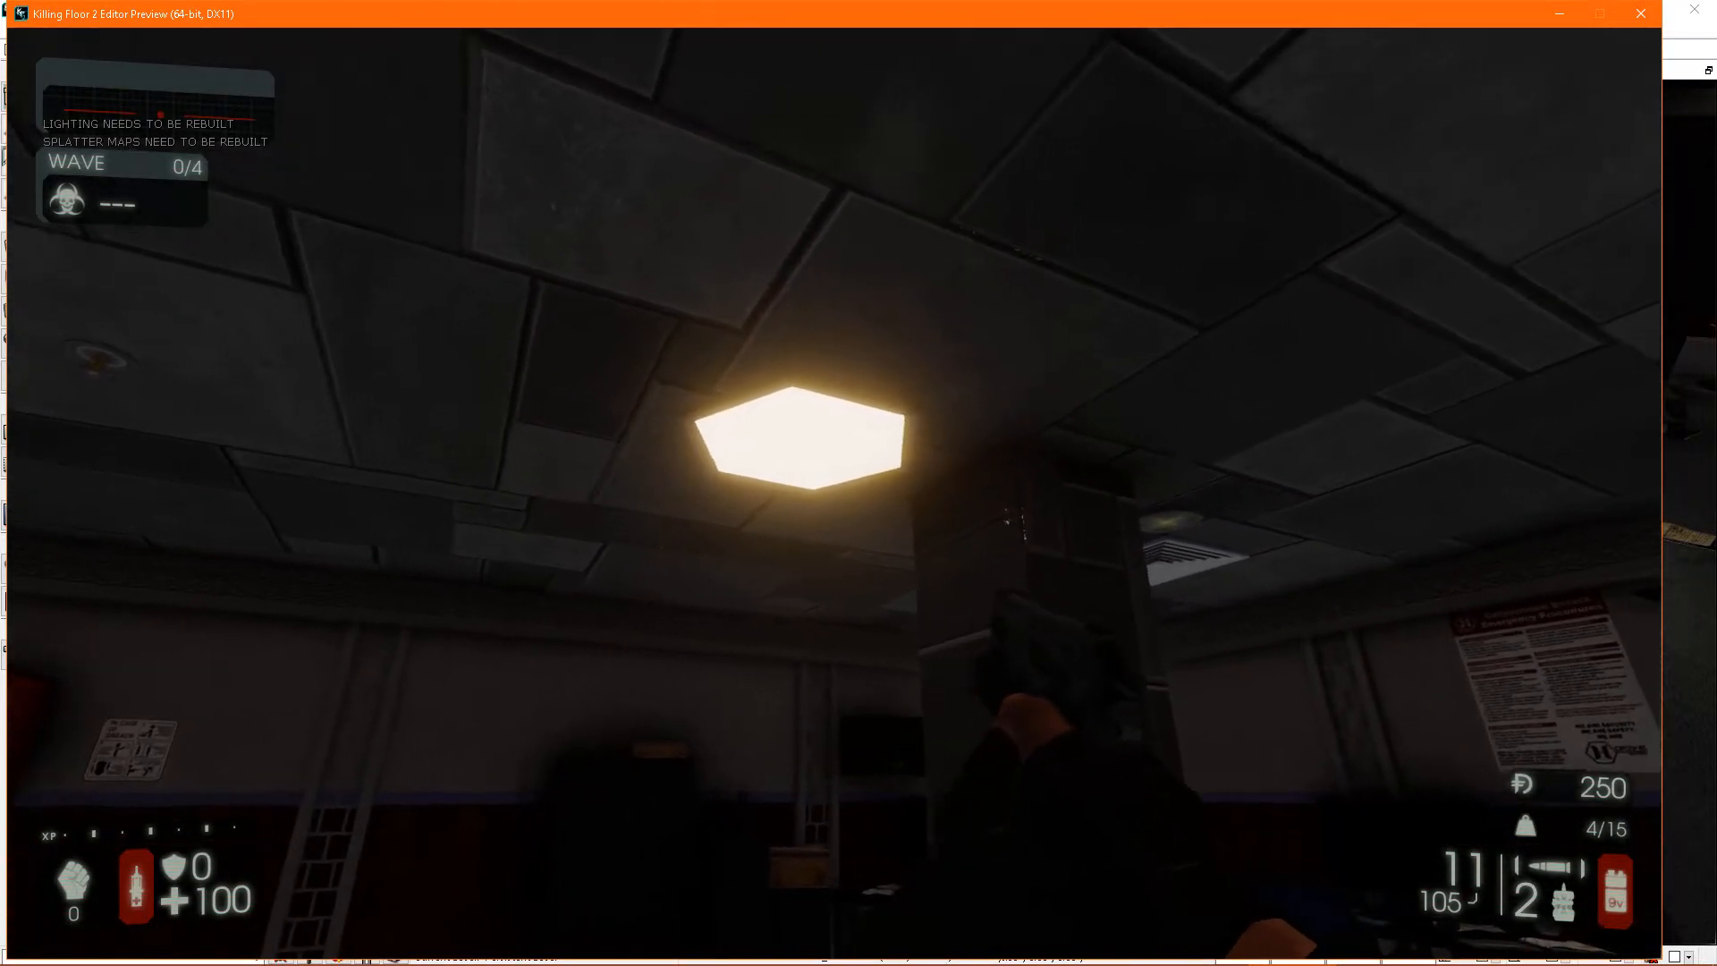
pyautogui.press('Escape')
# - Reopen the destructible light's properties and add a Material Replacements entry to the broken damage mod
pyautogui.moveTo(1420, 804); pyautogui.dragTo(1074, 572, button='right')
pyautogui.click(935, 309)
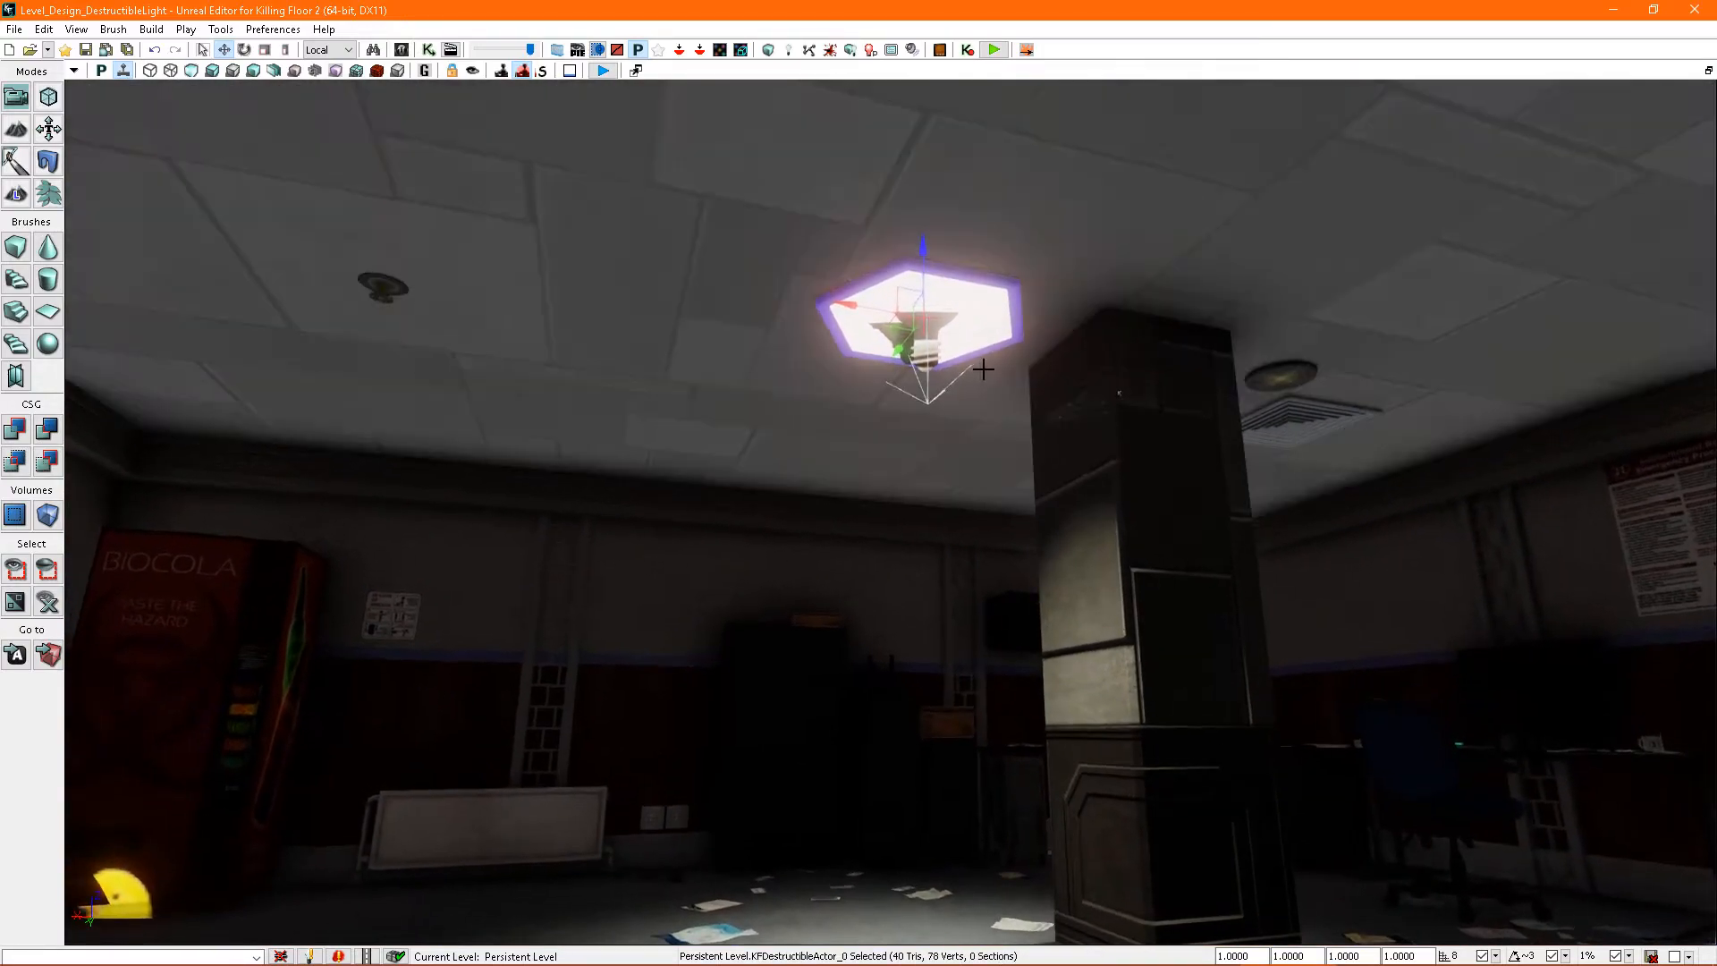
pyautogui.press('F4')
pyautogui.moveTo(1135, 411); pyautogui.dragTo(939, 331, button='right')
pyautogui.click(811, 213)
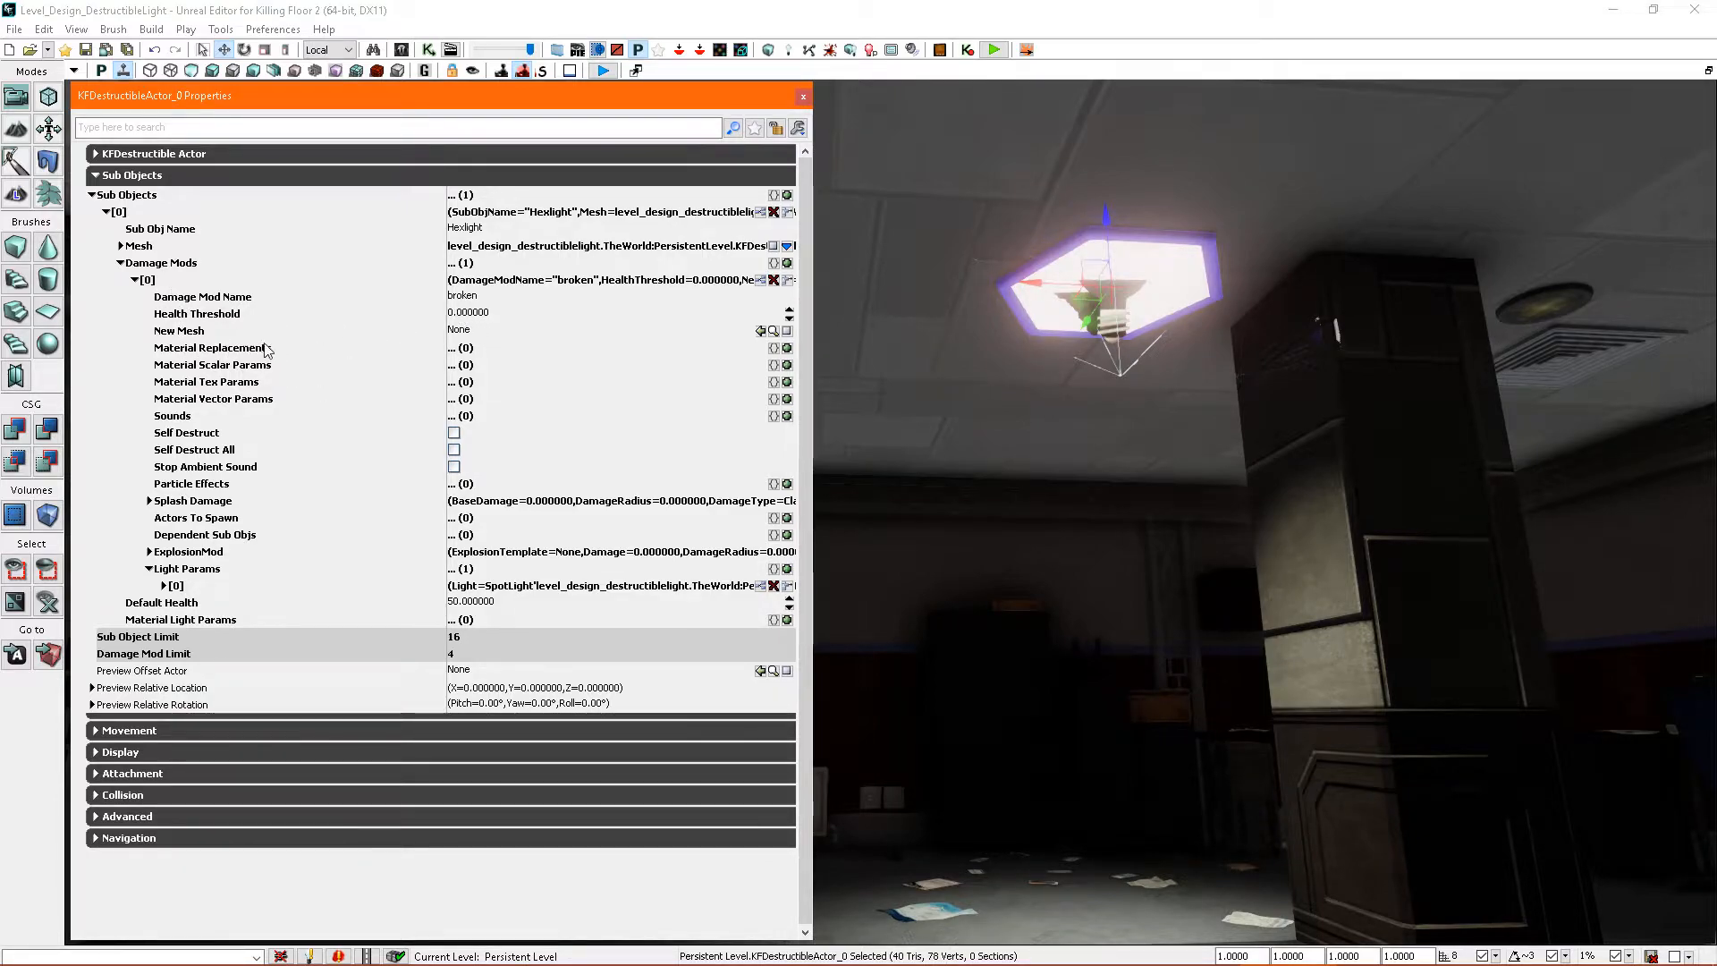
pyautogui.click(787, 347)
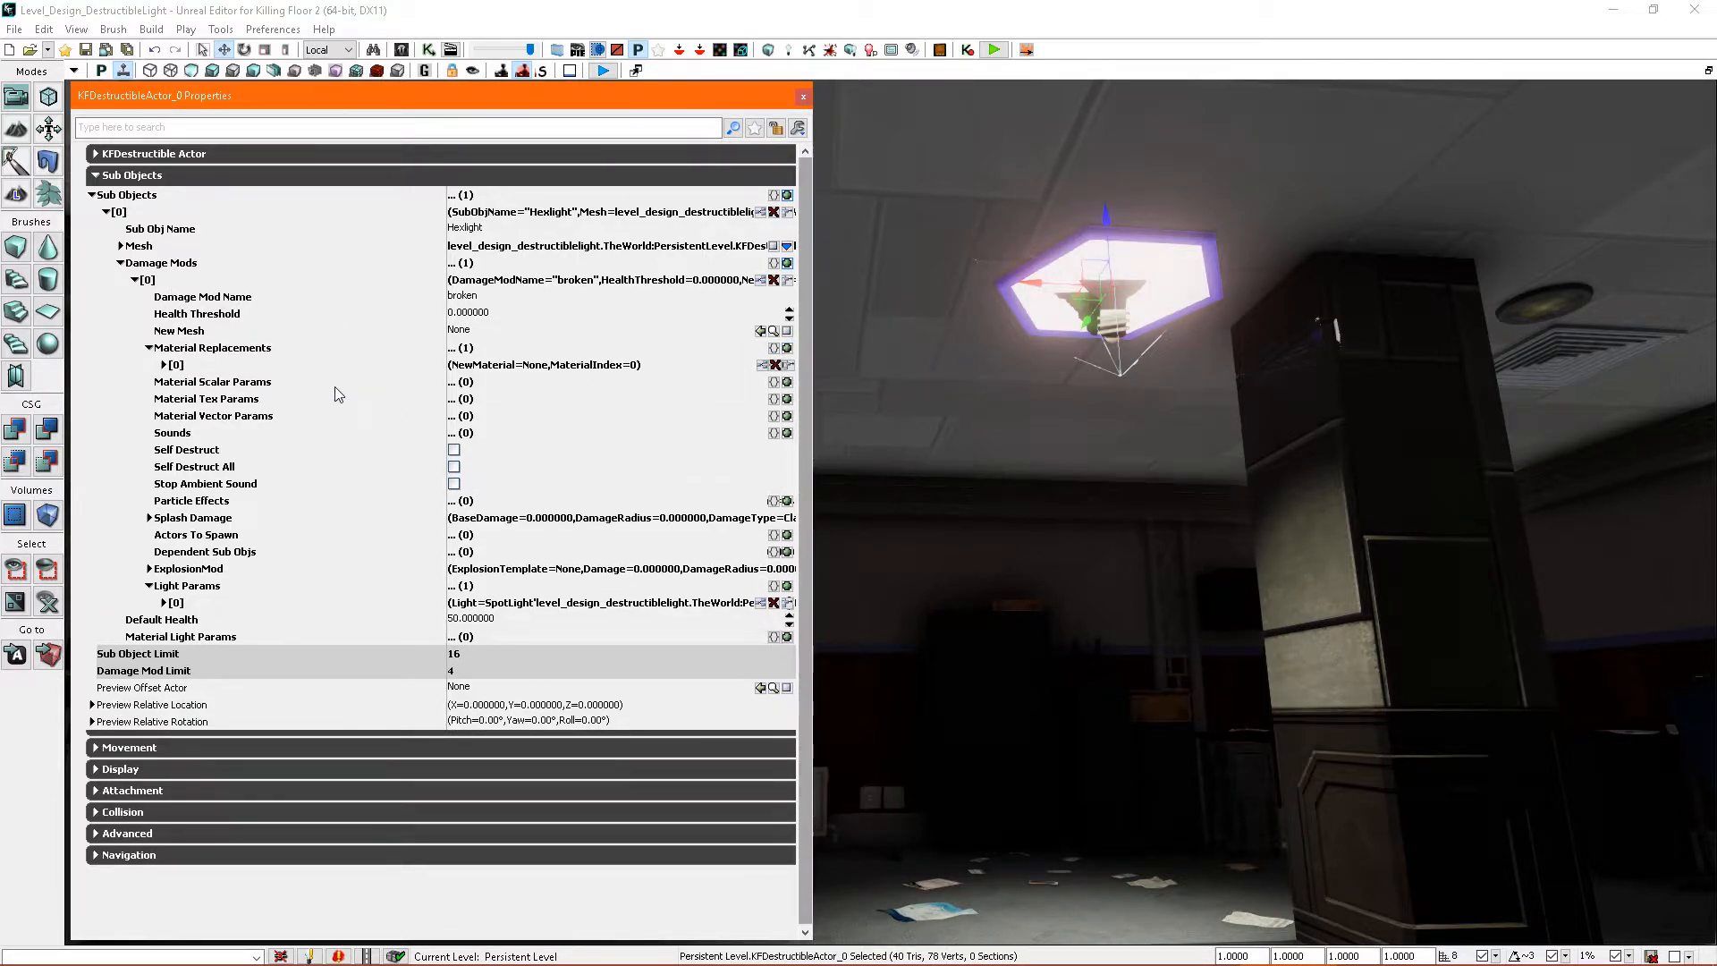
pyautogui.click(165, 366)
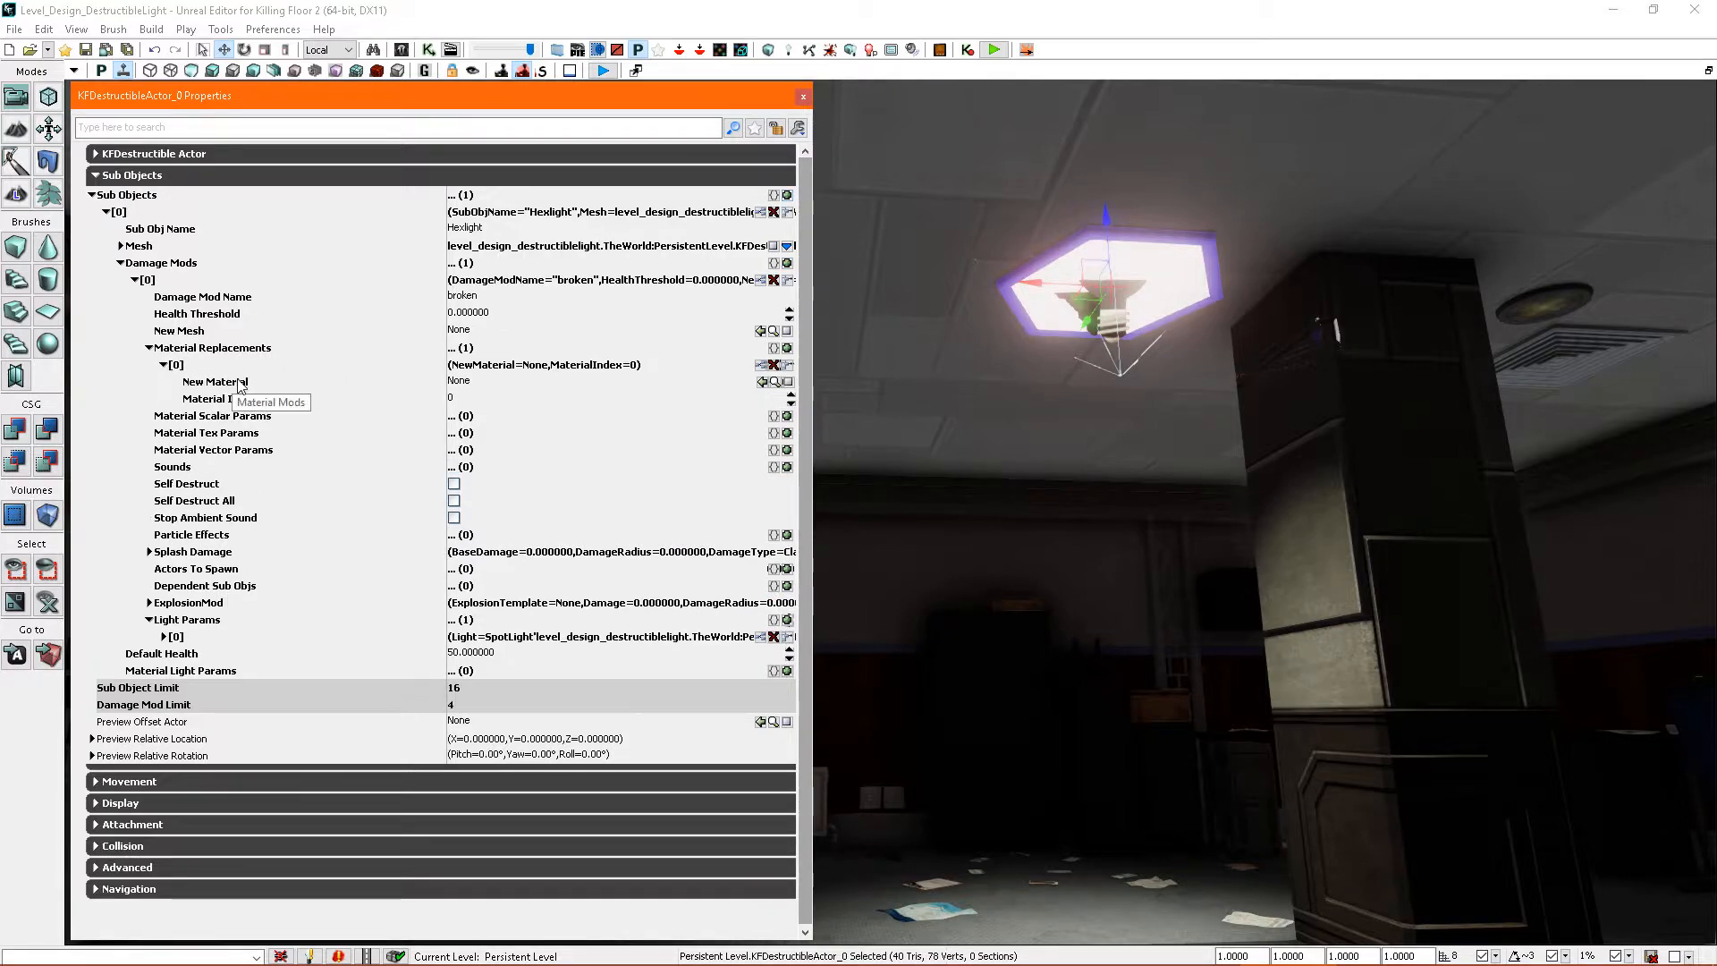
pyautogui.moveTo(1124, 445); pyautogui.dragTo(1160, 369, button='right')
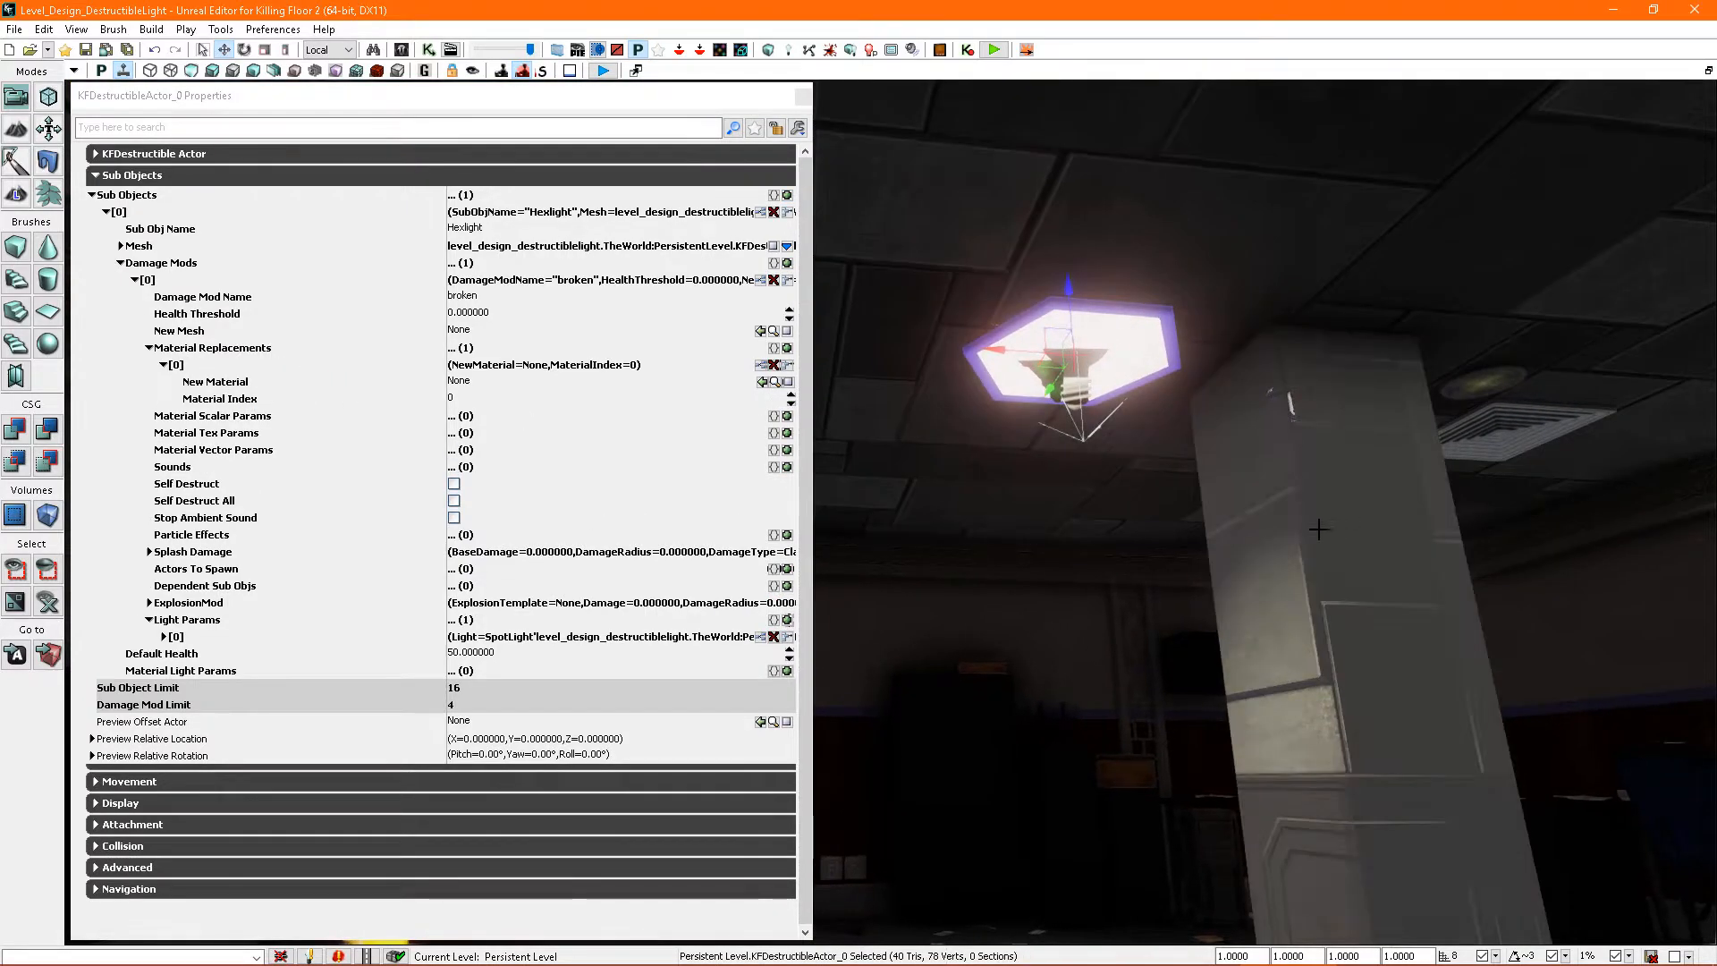
# - Open the Content Browser and fully load the ENV_Signage_MAT package
pyautogui.hotkey('ctrl', 'shift', 'f')
pyautogui.moveTo(1296, 593); pyautogui.dragTo(1302, 758)
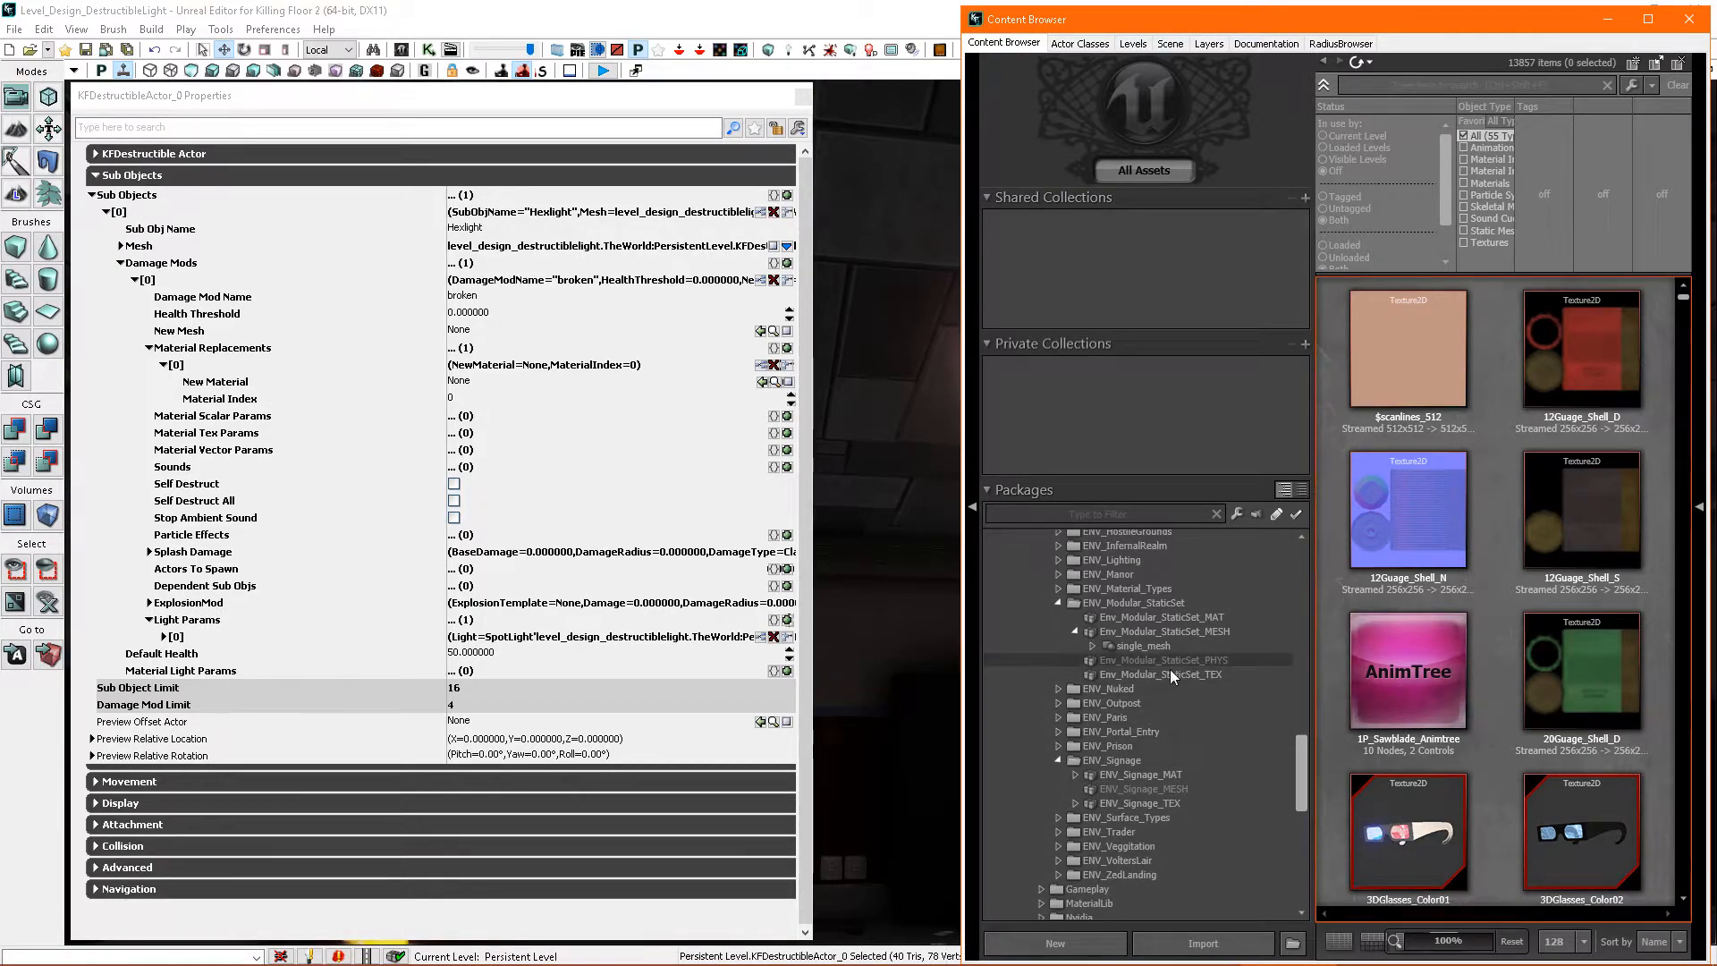
pyautogui.click(1184, 776)
pyautogui.rightClick(1175, 776)
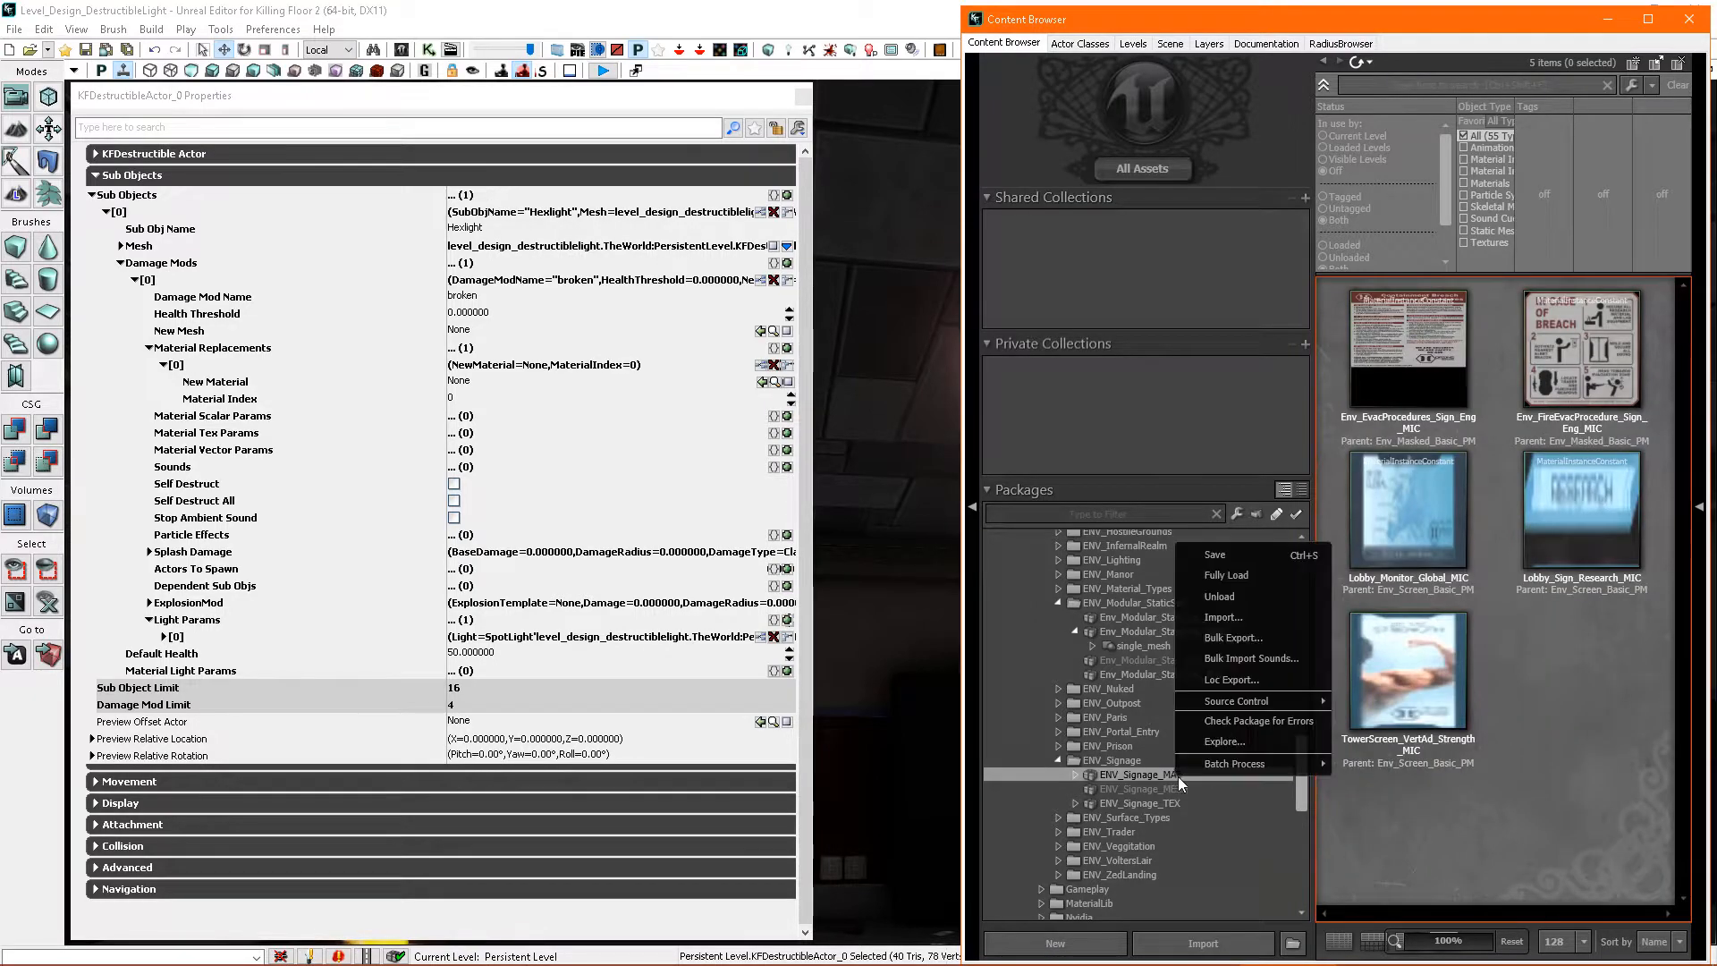
pyautogui.click(1284, 599)
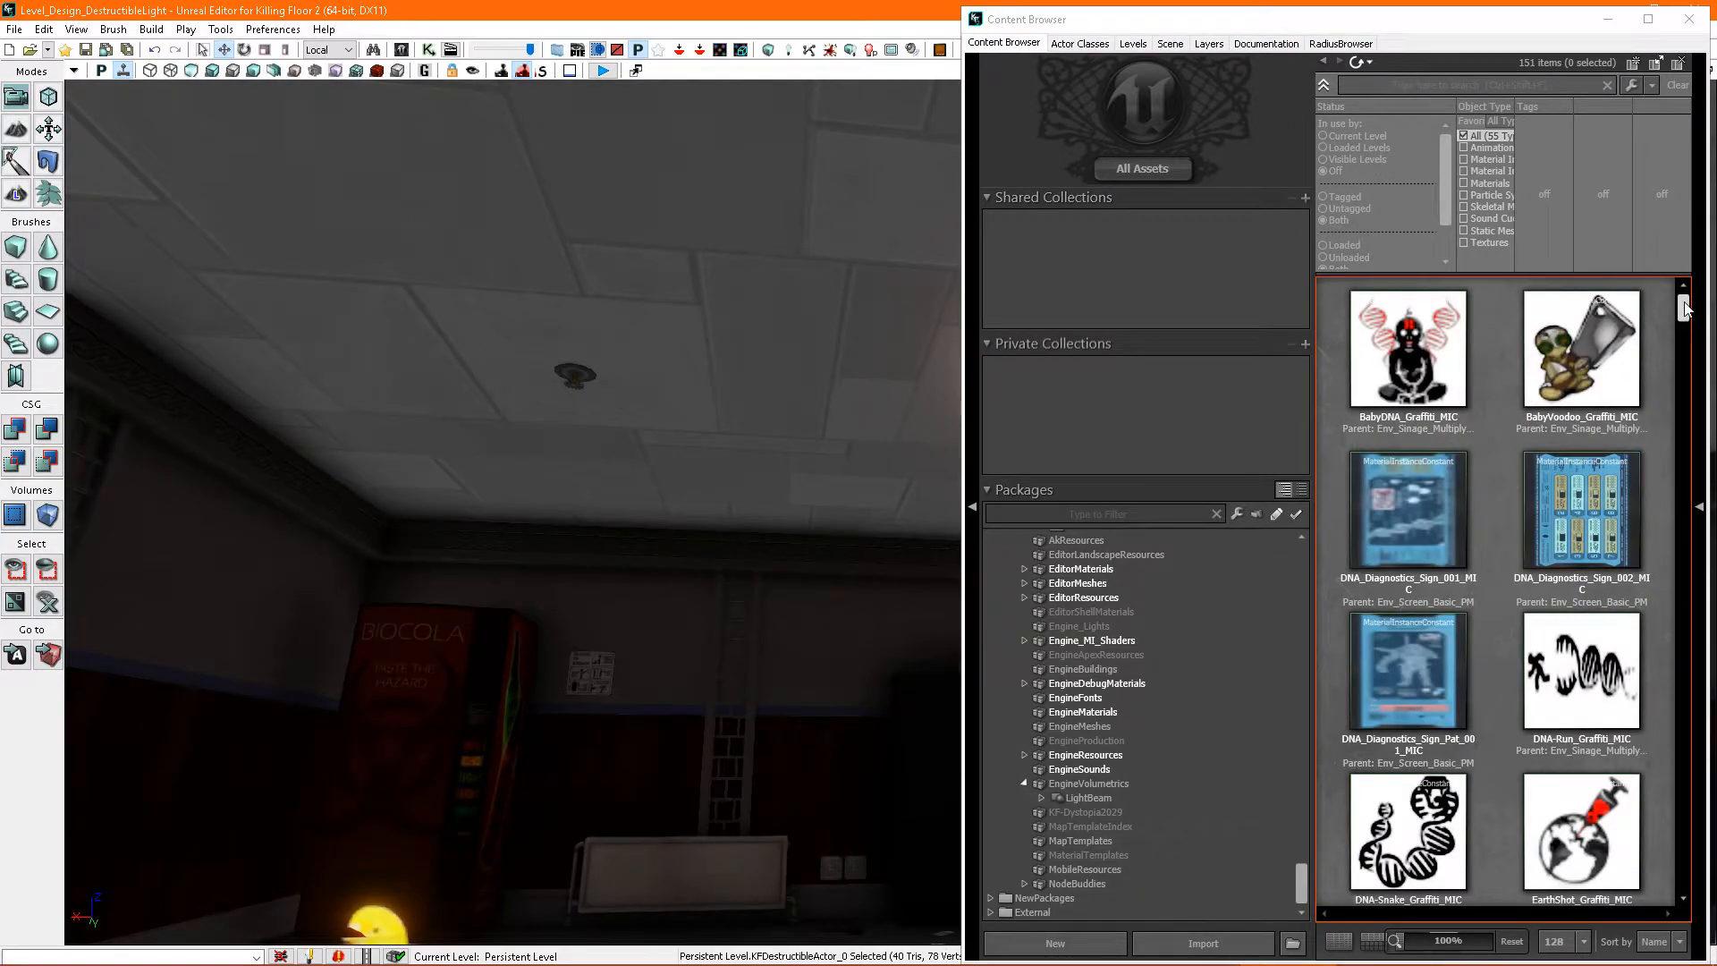
# - Assign the TowerScreen_Broken_MIC material as the replacement entry's New Material and close the Content Browser
pyautogui.moveTo(1684, 305); pyautogui.dragTo(1695, 854)
pyautogui.click(1554, 438)
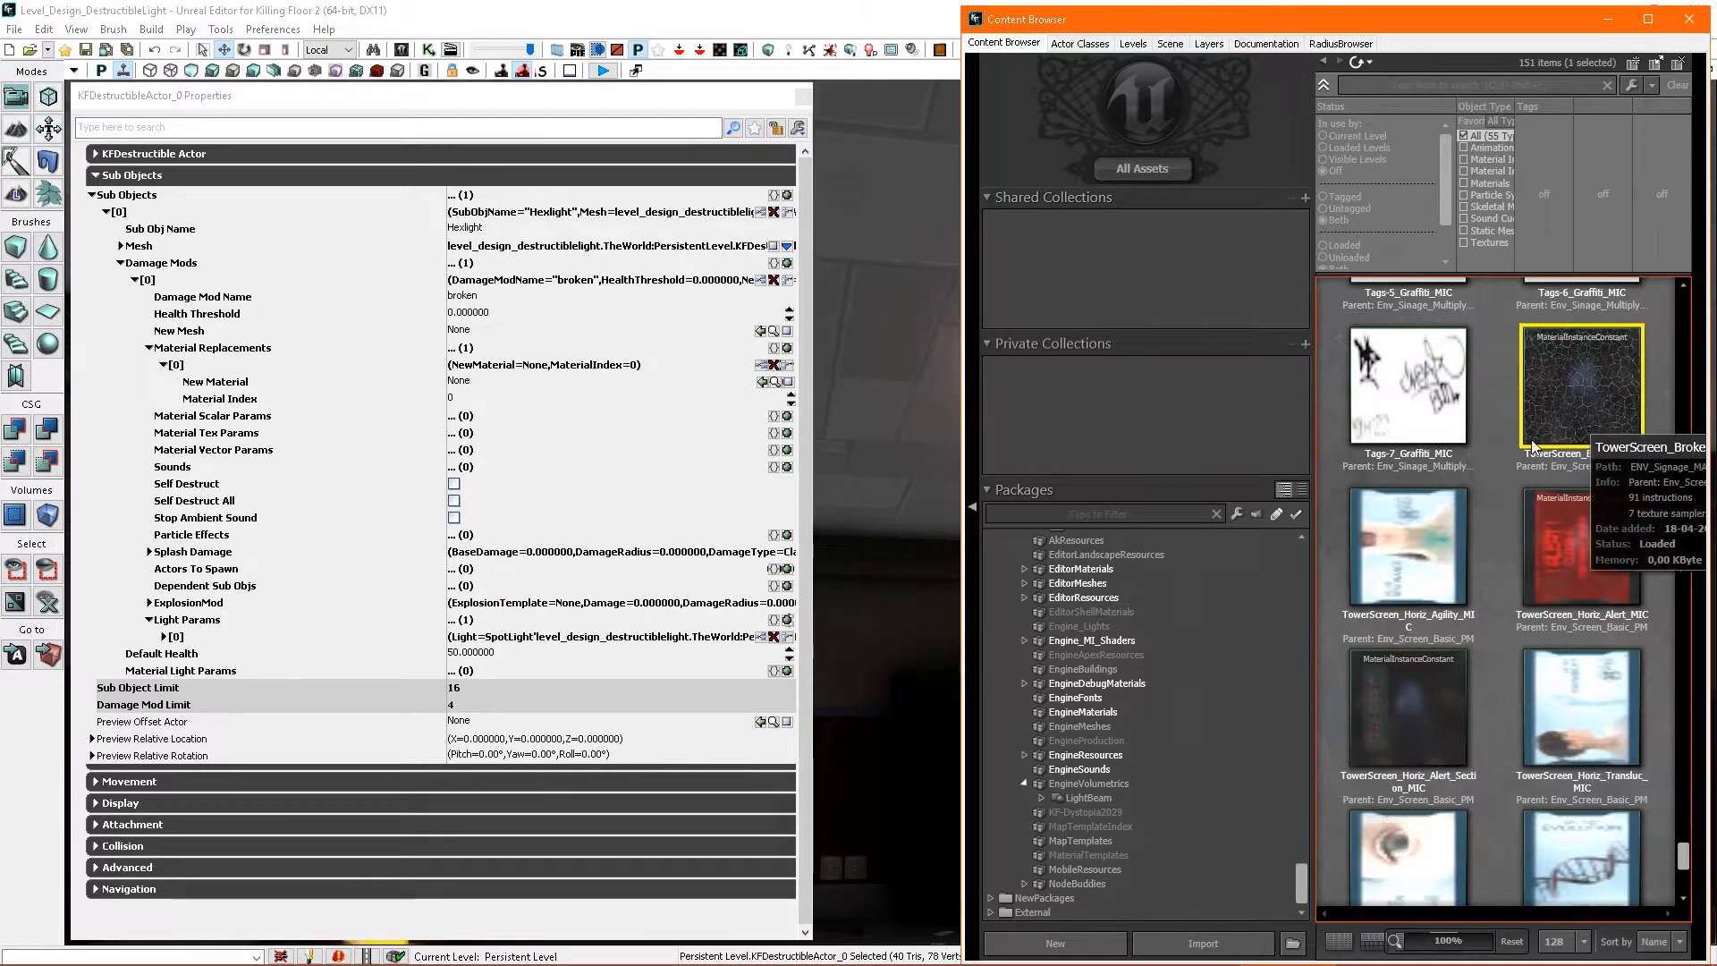
pyautogui.scroll(1, 1556, 442)
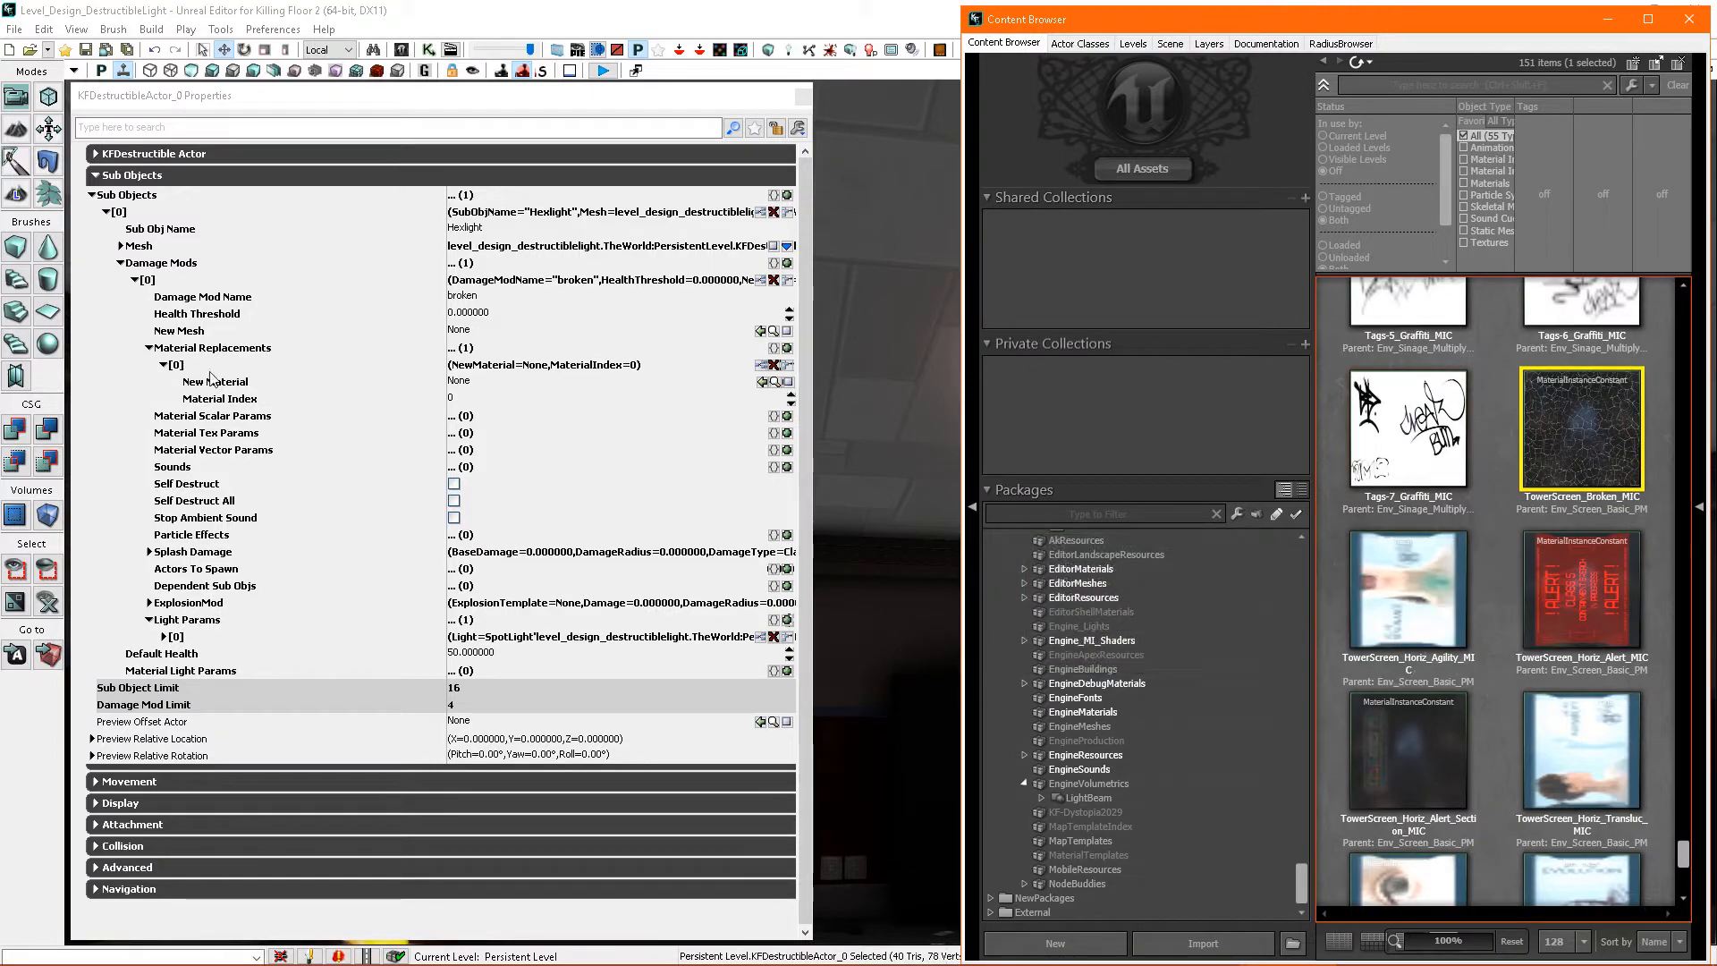
pyautogui.click(760, 381)
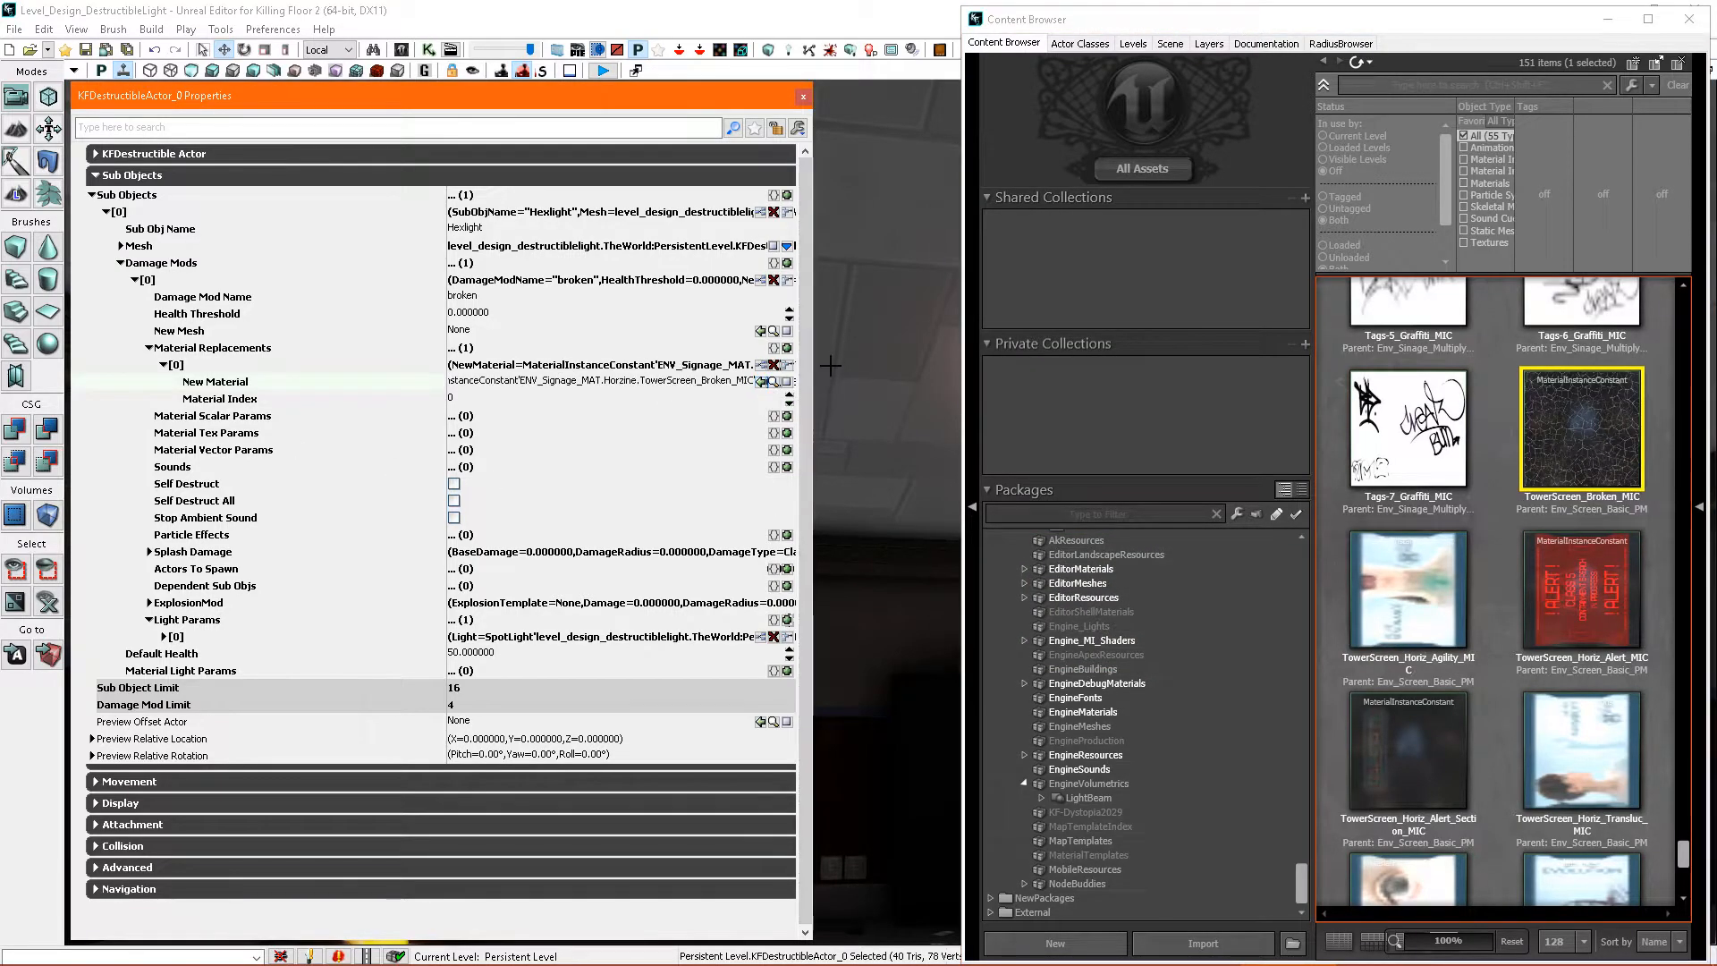
pyautogui.click(1689, 19)
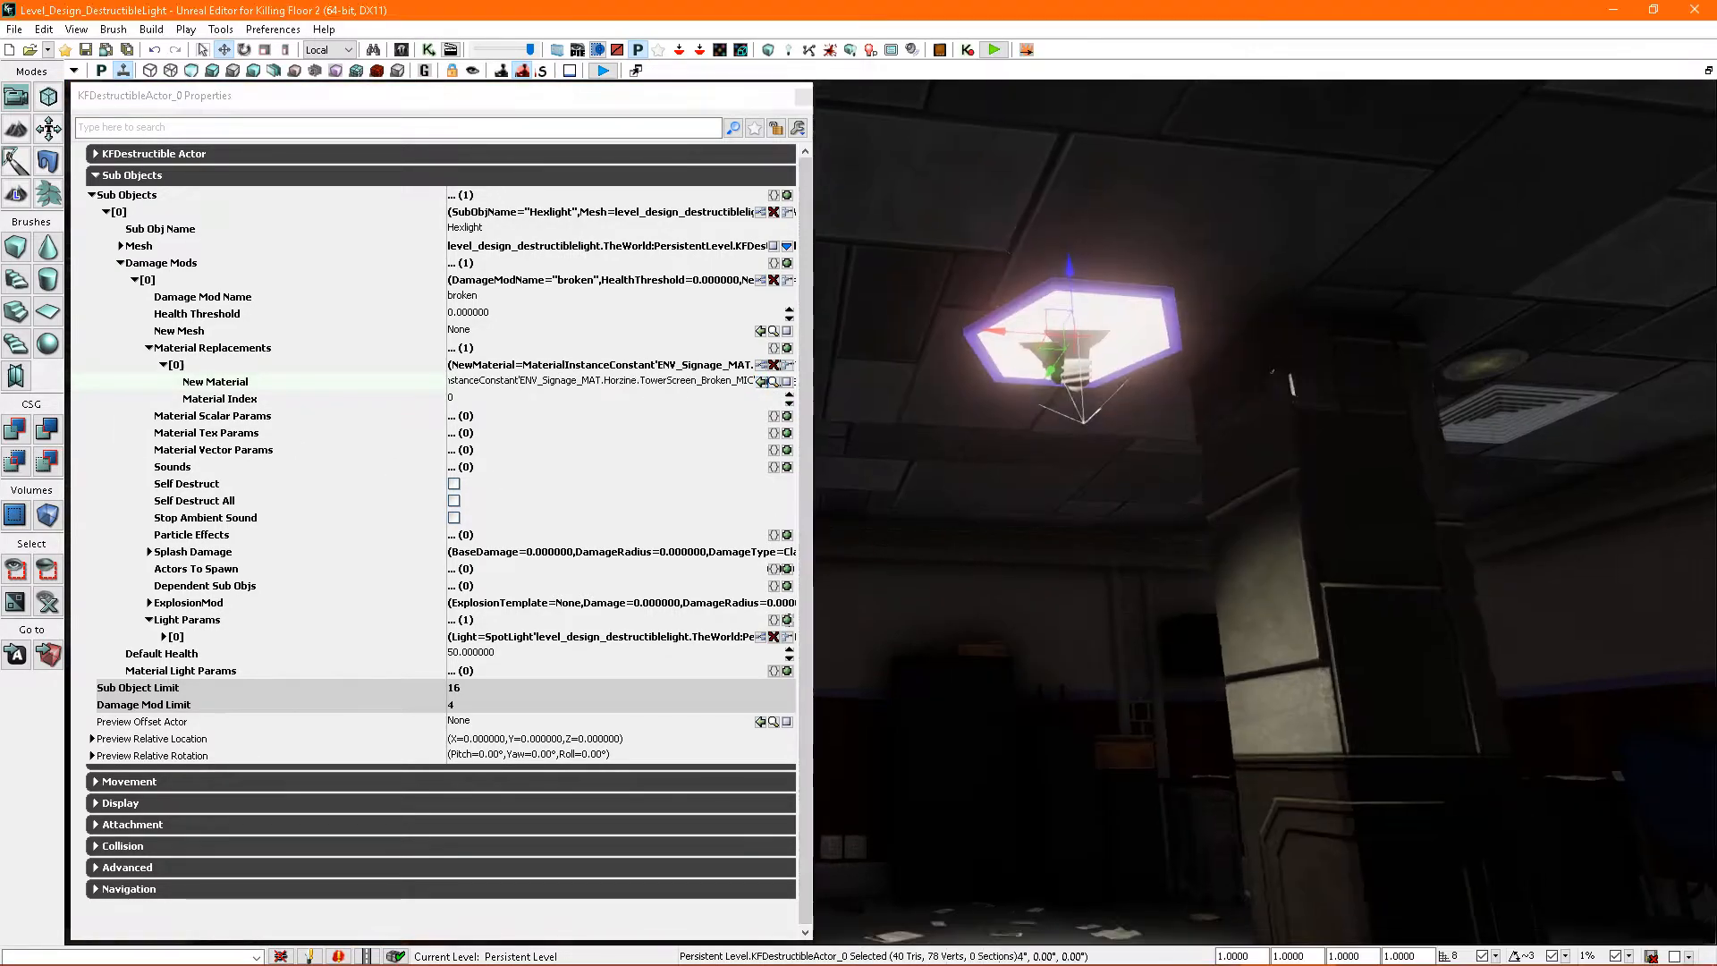
# - Close the light's properties and launch another play preview from the wooden planks beside the tiled floor
pyautogui.click(803, 97)
pyautogui.moveTo(966, 357); pyautogui.dragTo(1006, 608, button='right')
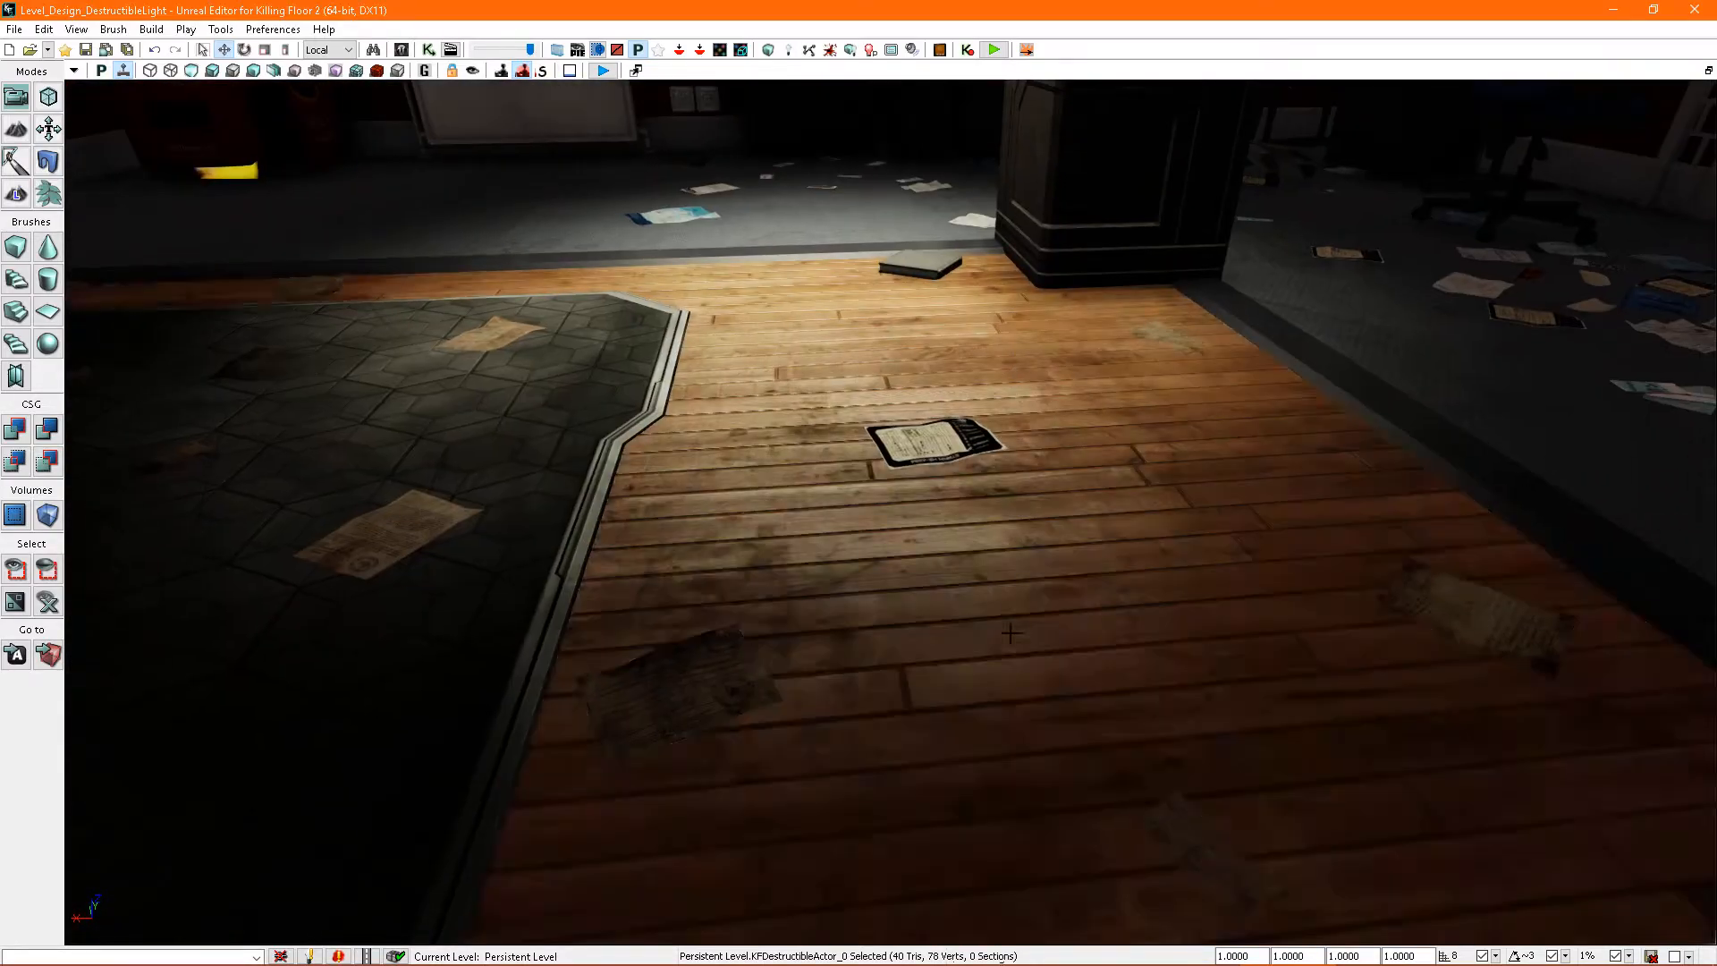
pyautogui.rightClick(1011, 626)
pyautogui.click(1092, 953)
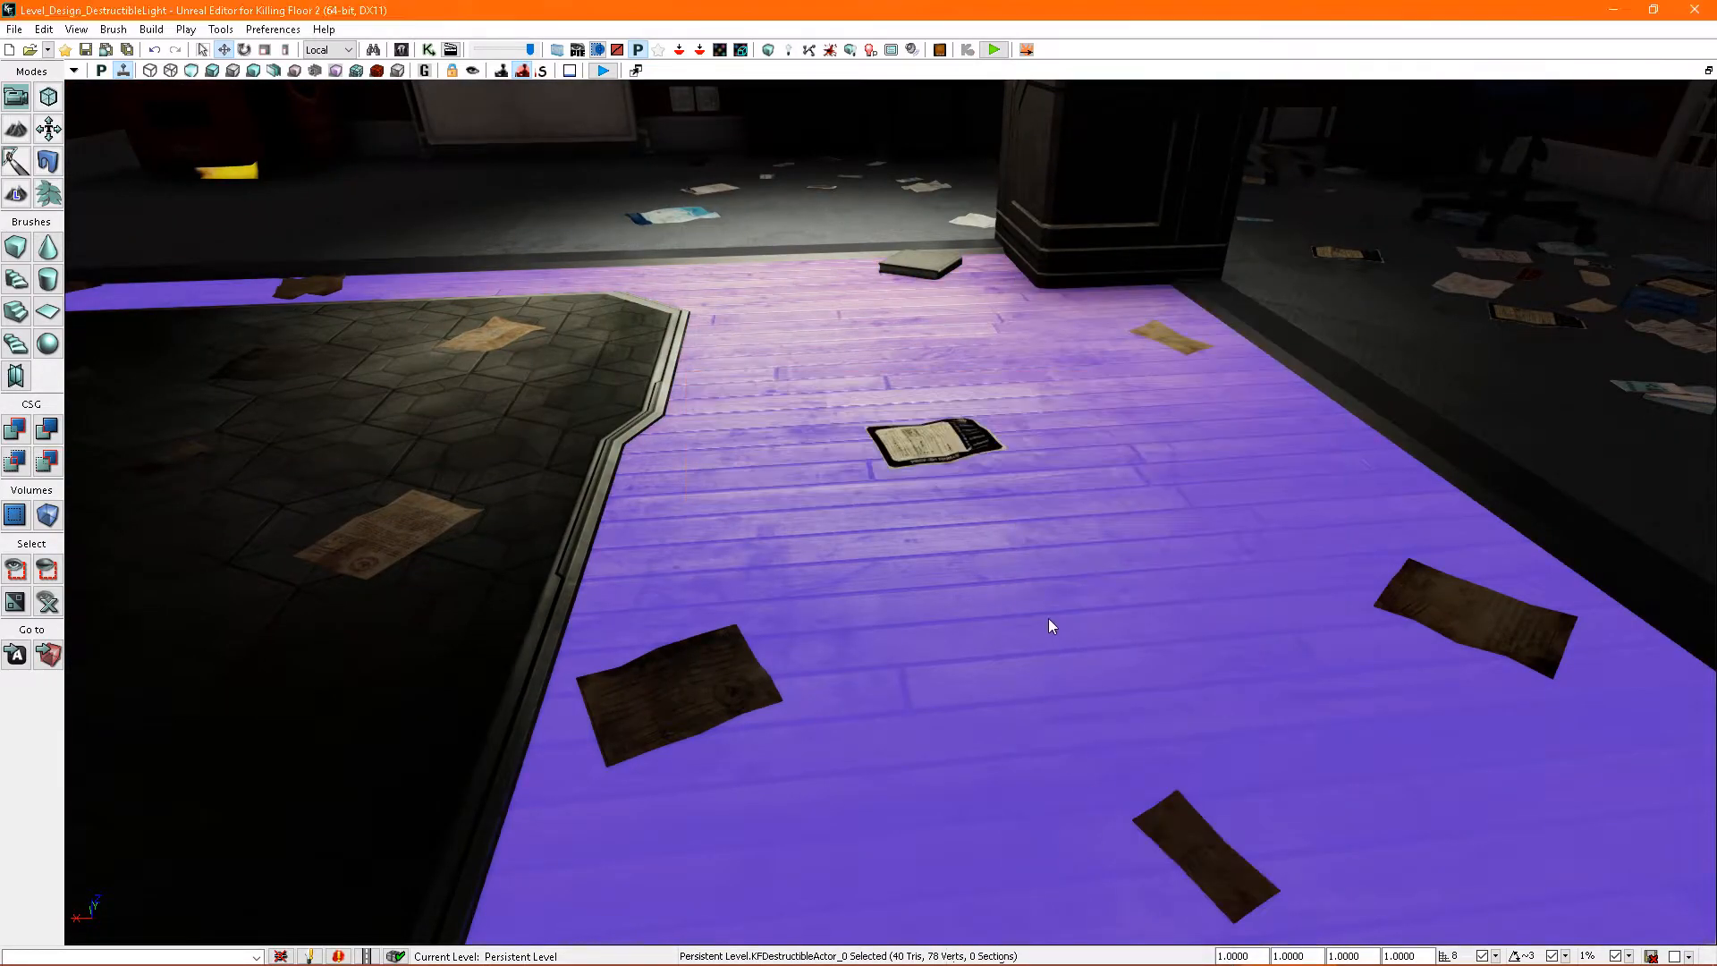
# - Shoot the hexagonal light with the 9mm pistol to test its material replacement, and end the play preview
pyautogui.press('2')
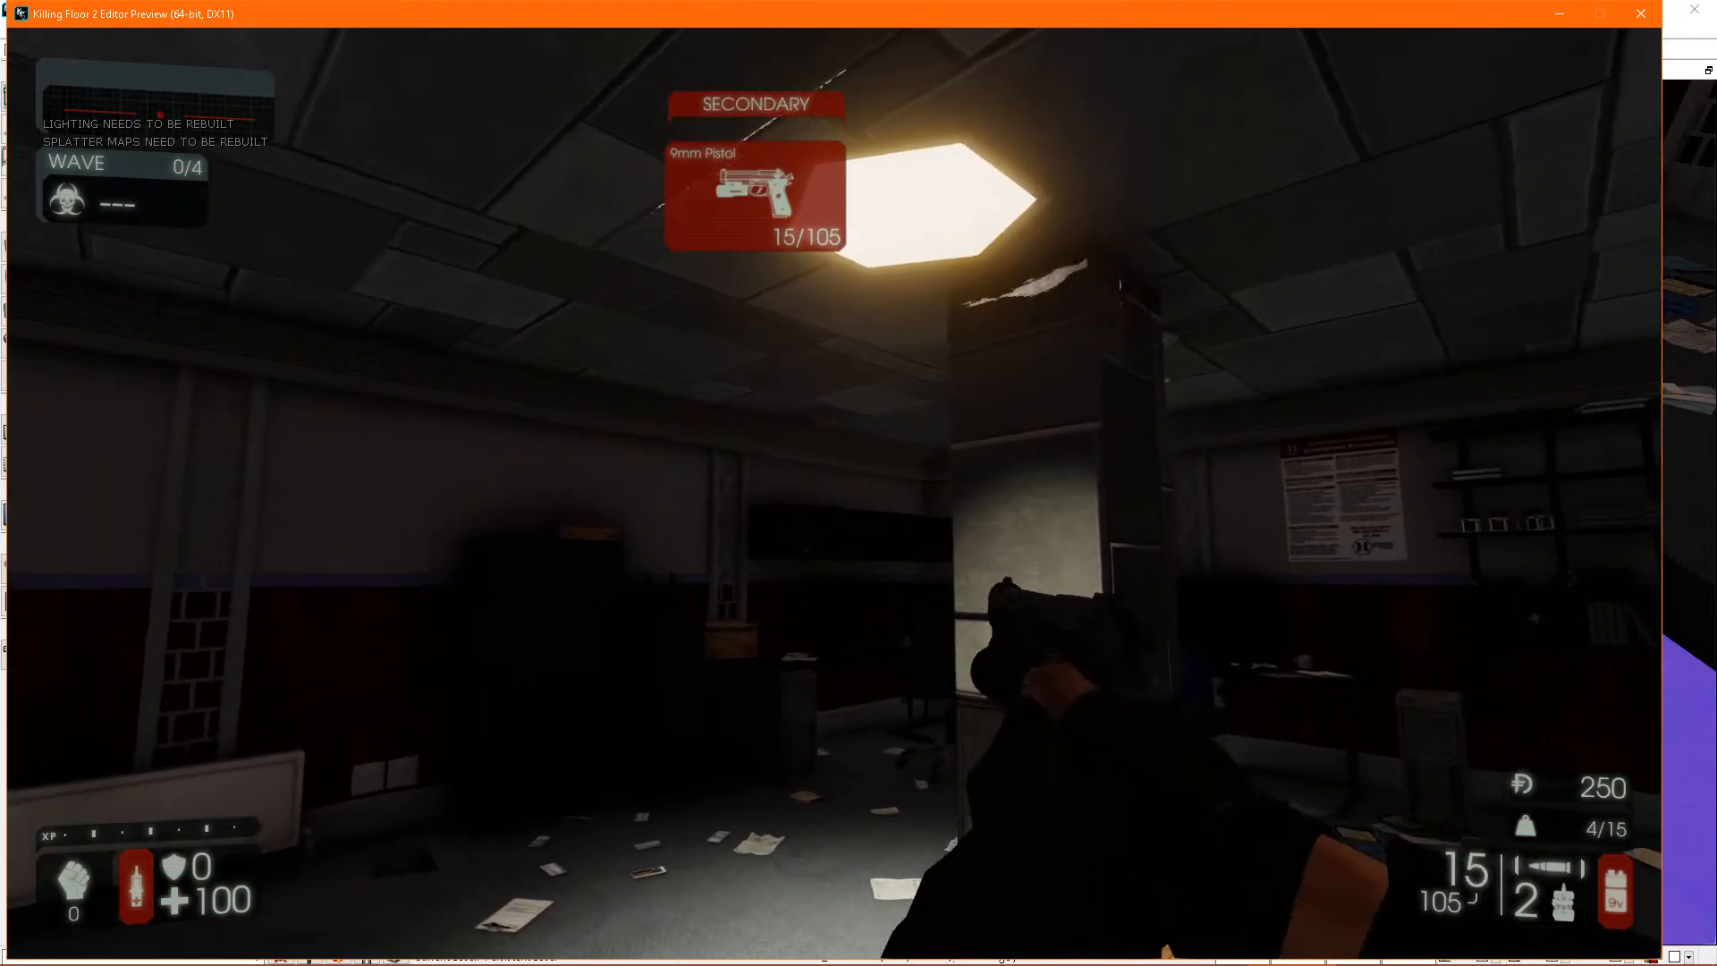
pyautogui.press('a')
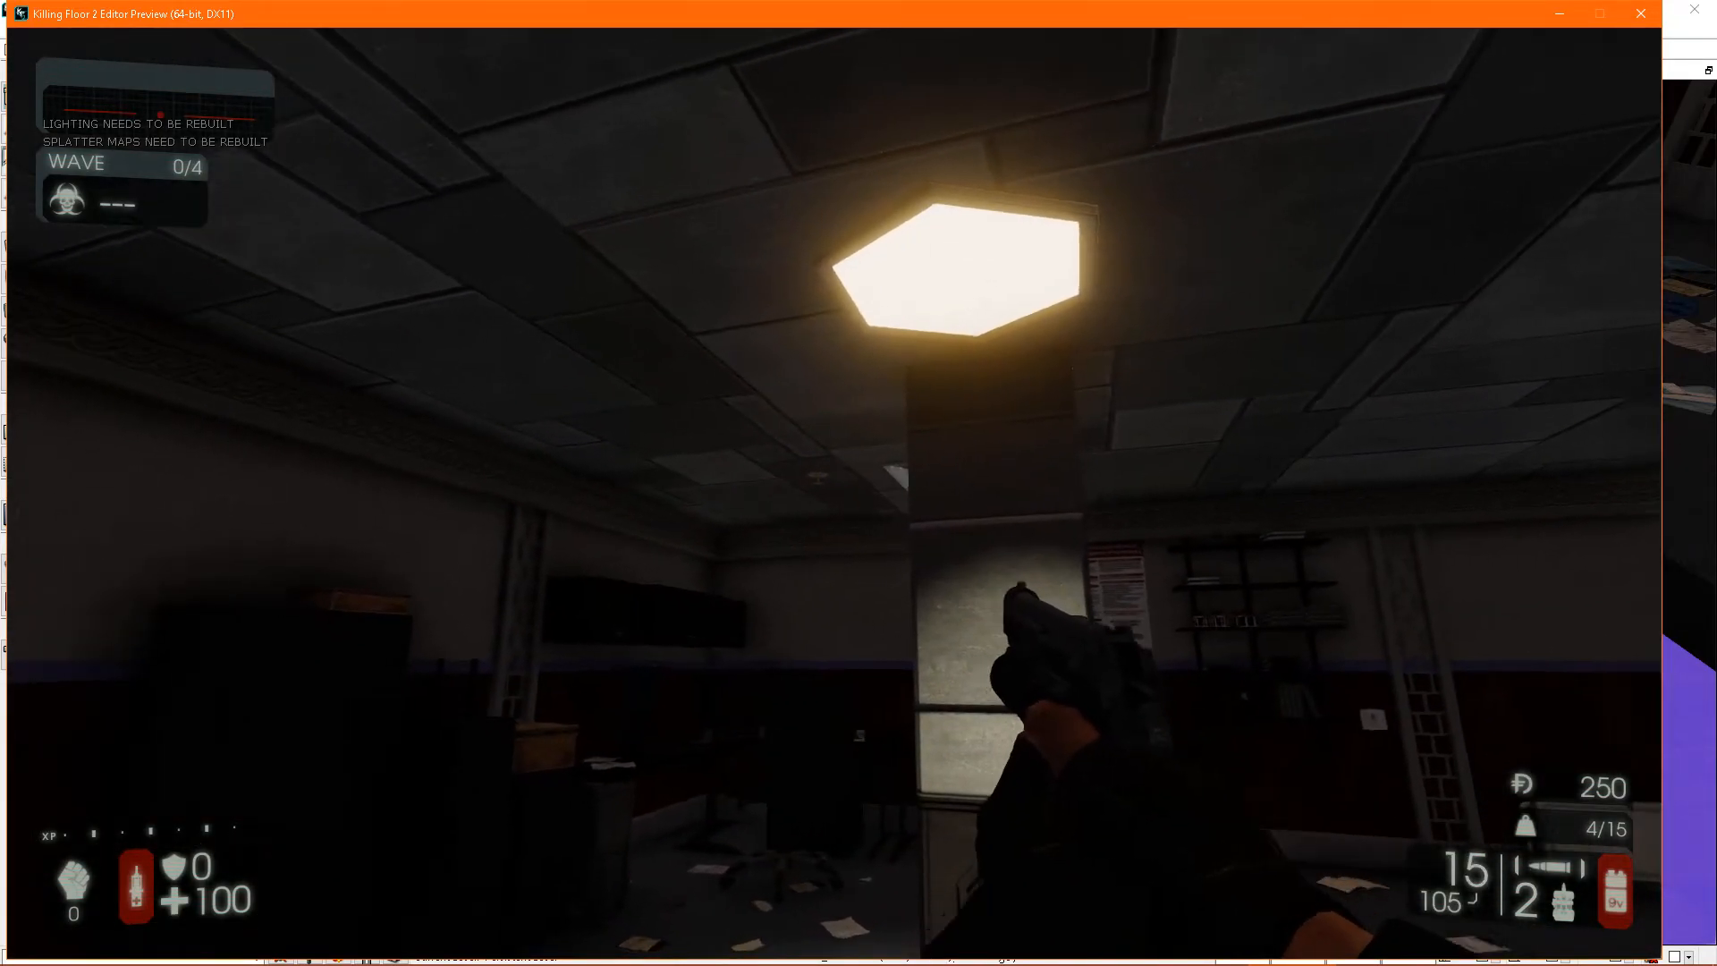
pyautogui.press('d')
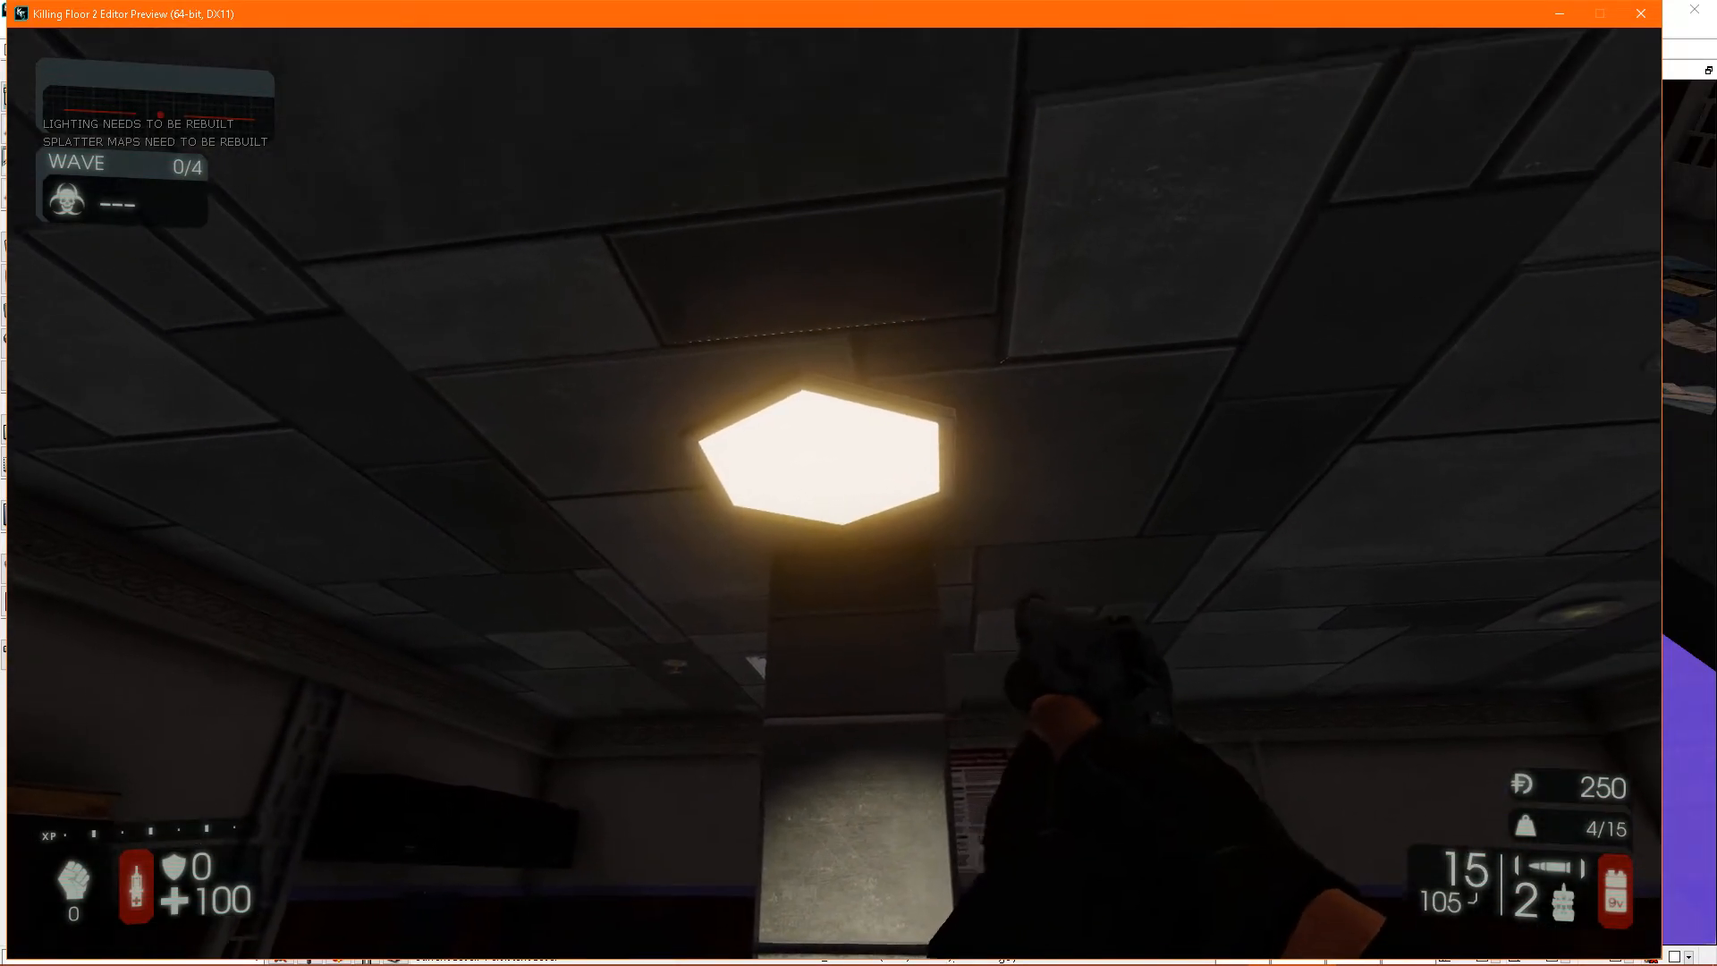
pyautogui.click(834, 493)
pyautogui.click(835, 493)
pyautogui.click(834, 493)
pyautogui.click(834, 493)
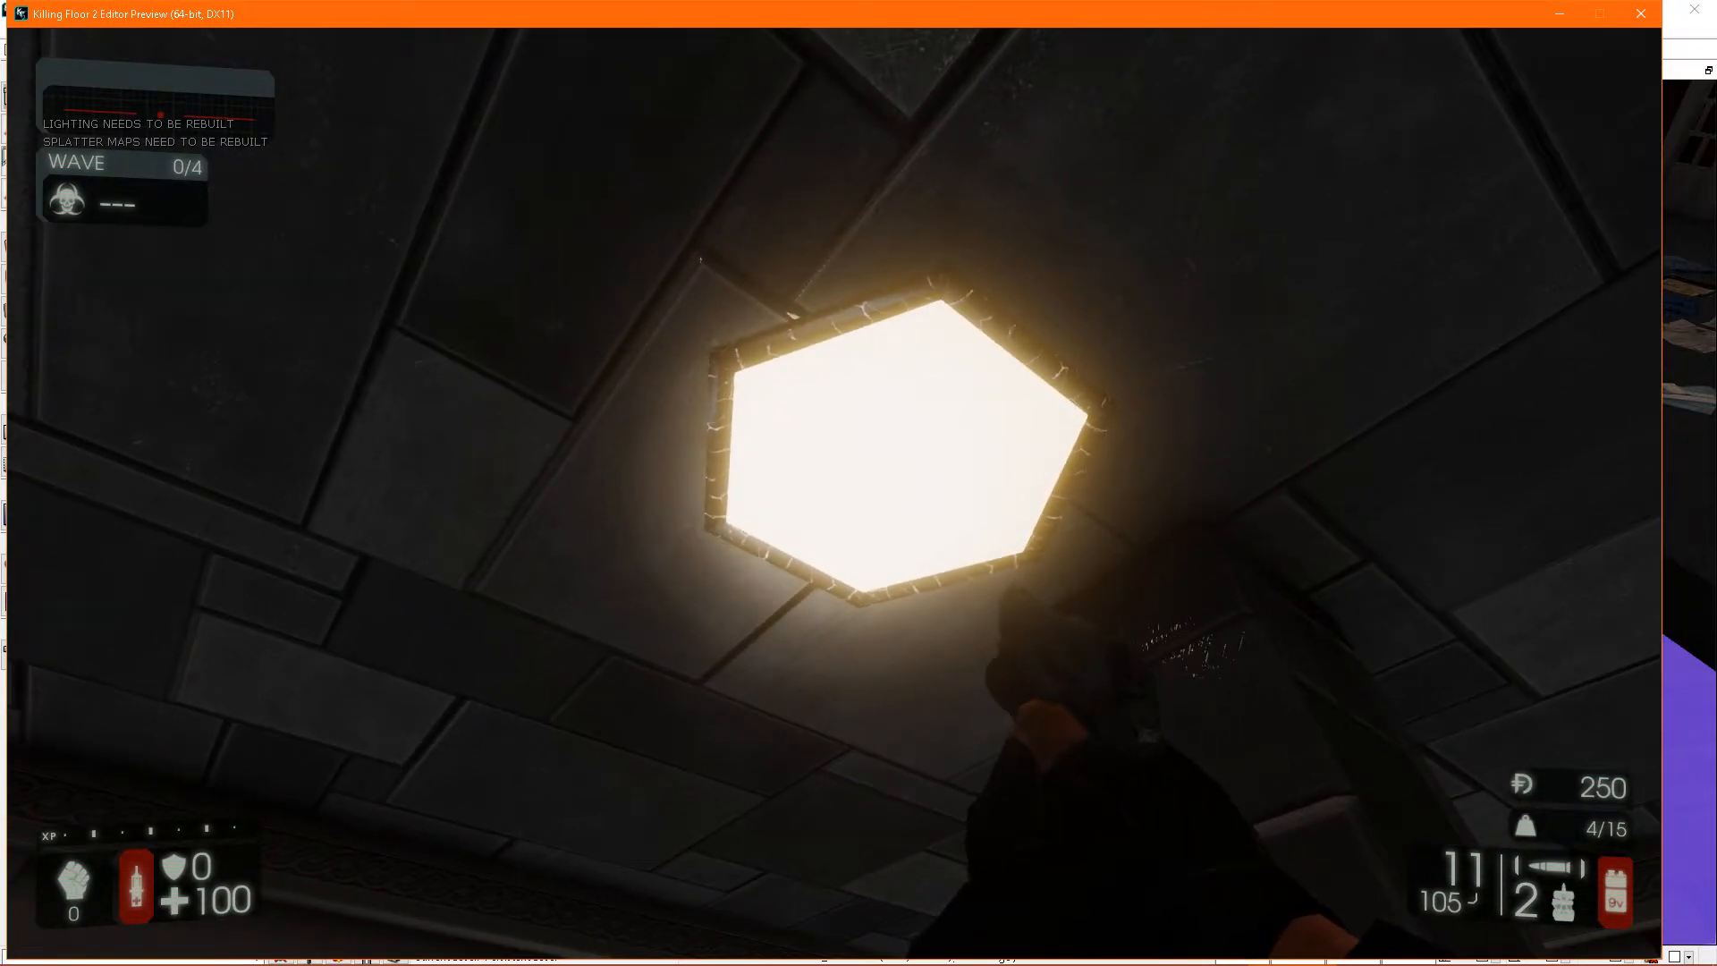
pyautogui.press('Escape')
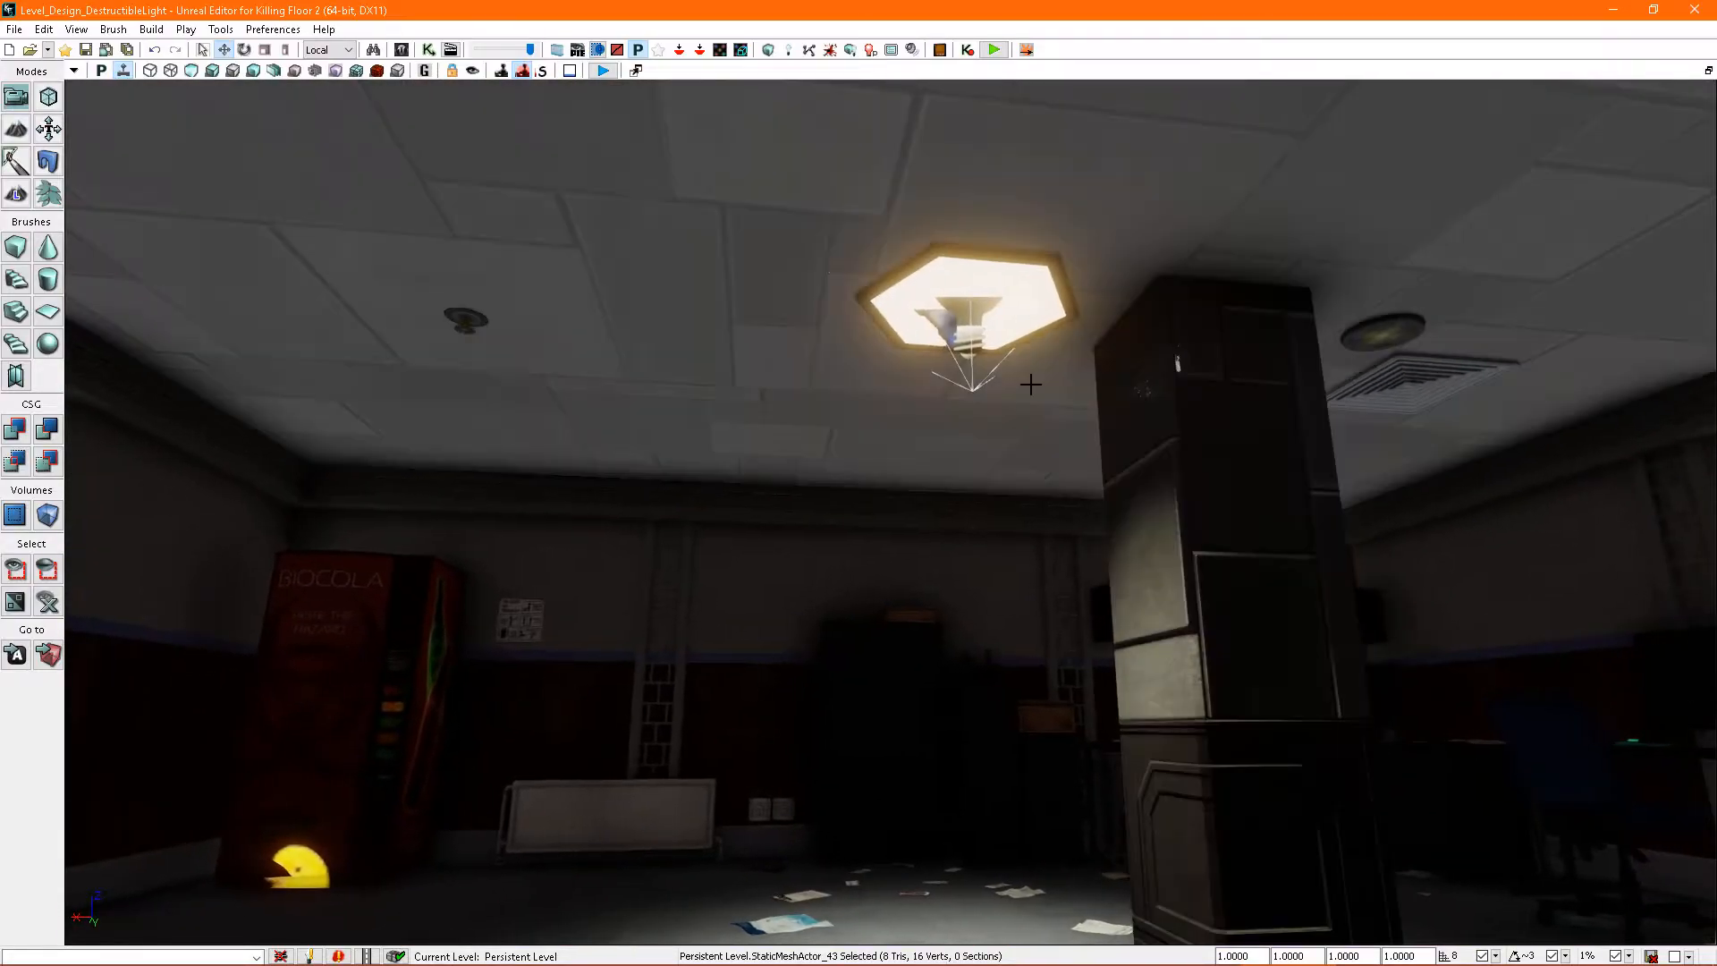
# - Reopen the destructible light's properties and set the material replacement's Material Index to 1
pyautogui.click(1026, 275)
pyautogui.press('F4')
pyautogui.moveTo(1146, 409)
pyautogui.mouseDown(button='right')
pyautogui.moveTo(1148, 367)
pyautogui.moveTo(1145, 410)
pyautogui.mouseUp(button='right')
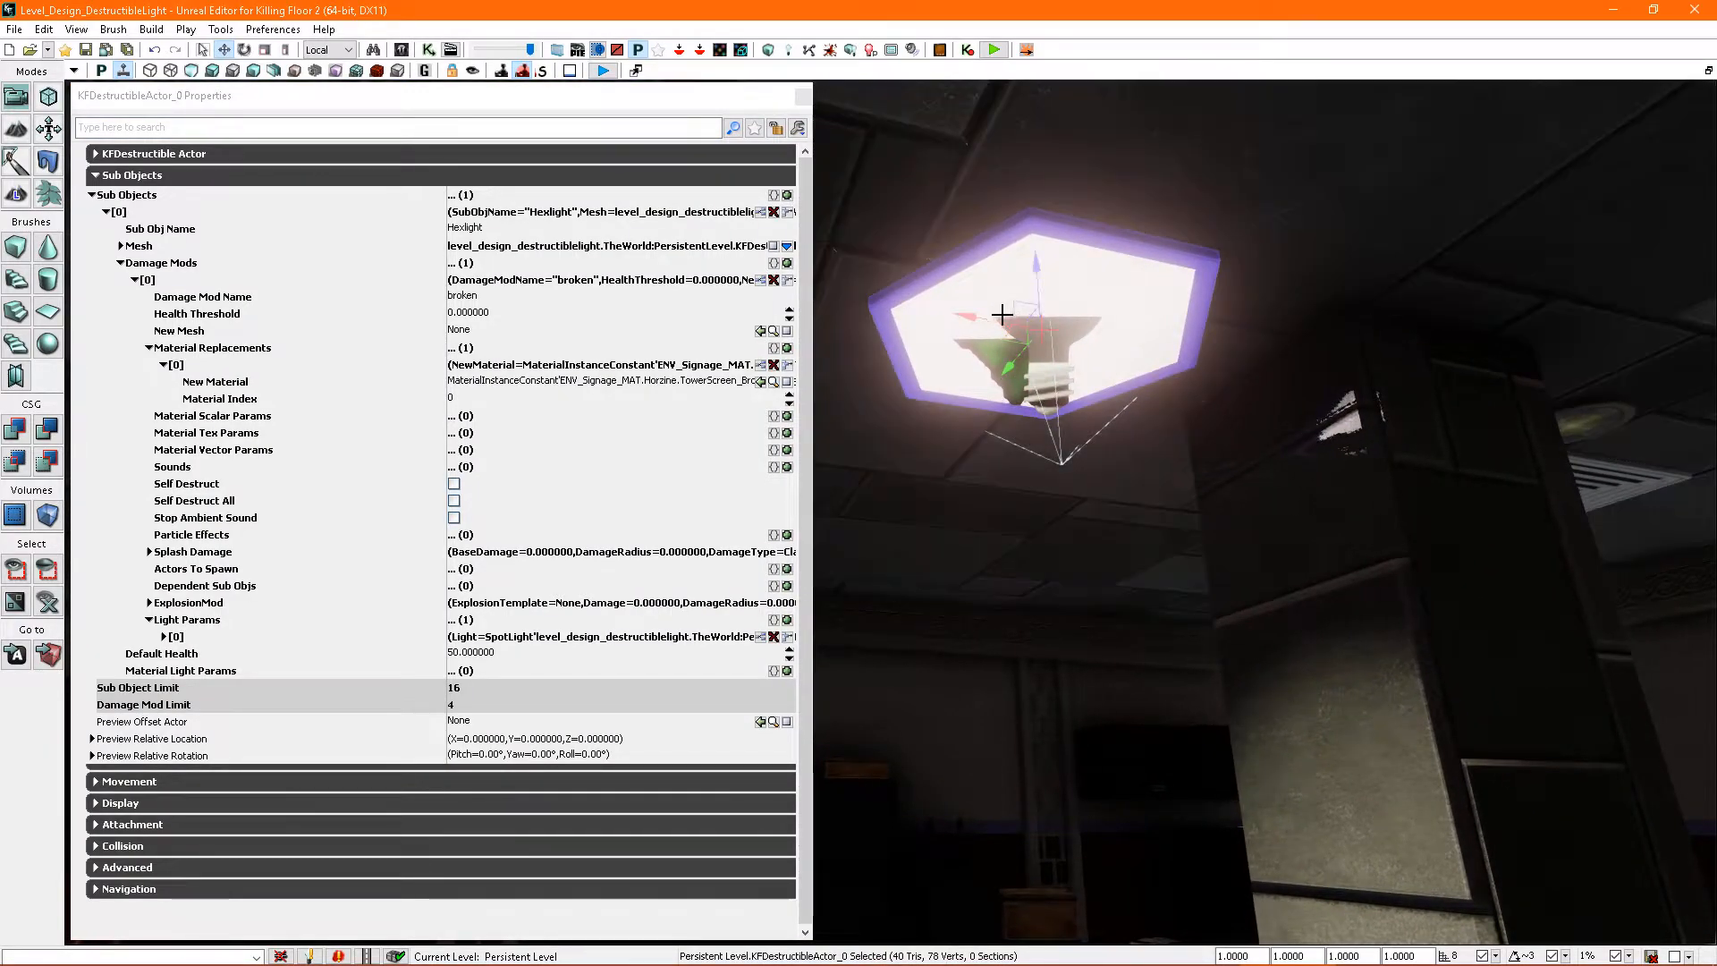
pyautogui.scroll(5, 1127, 292)
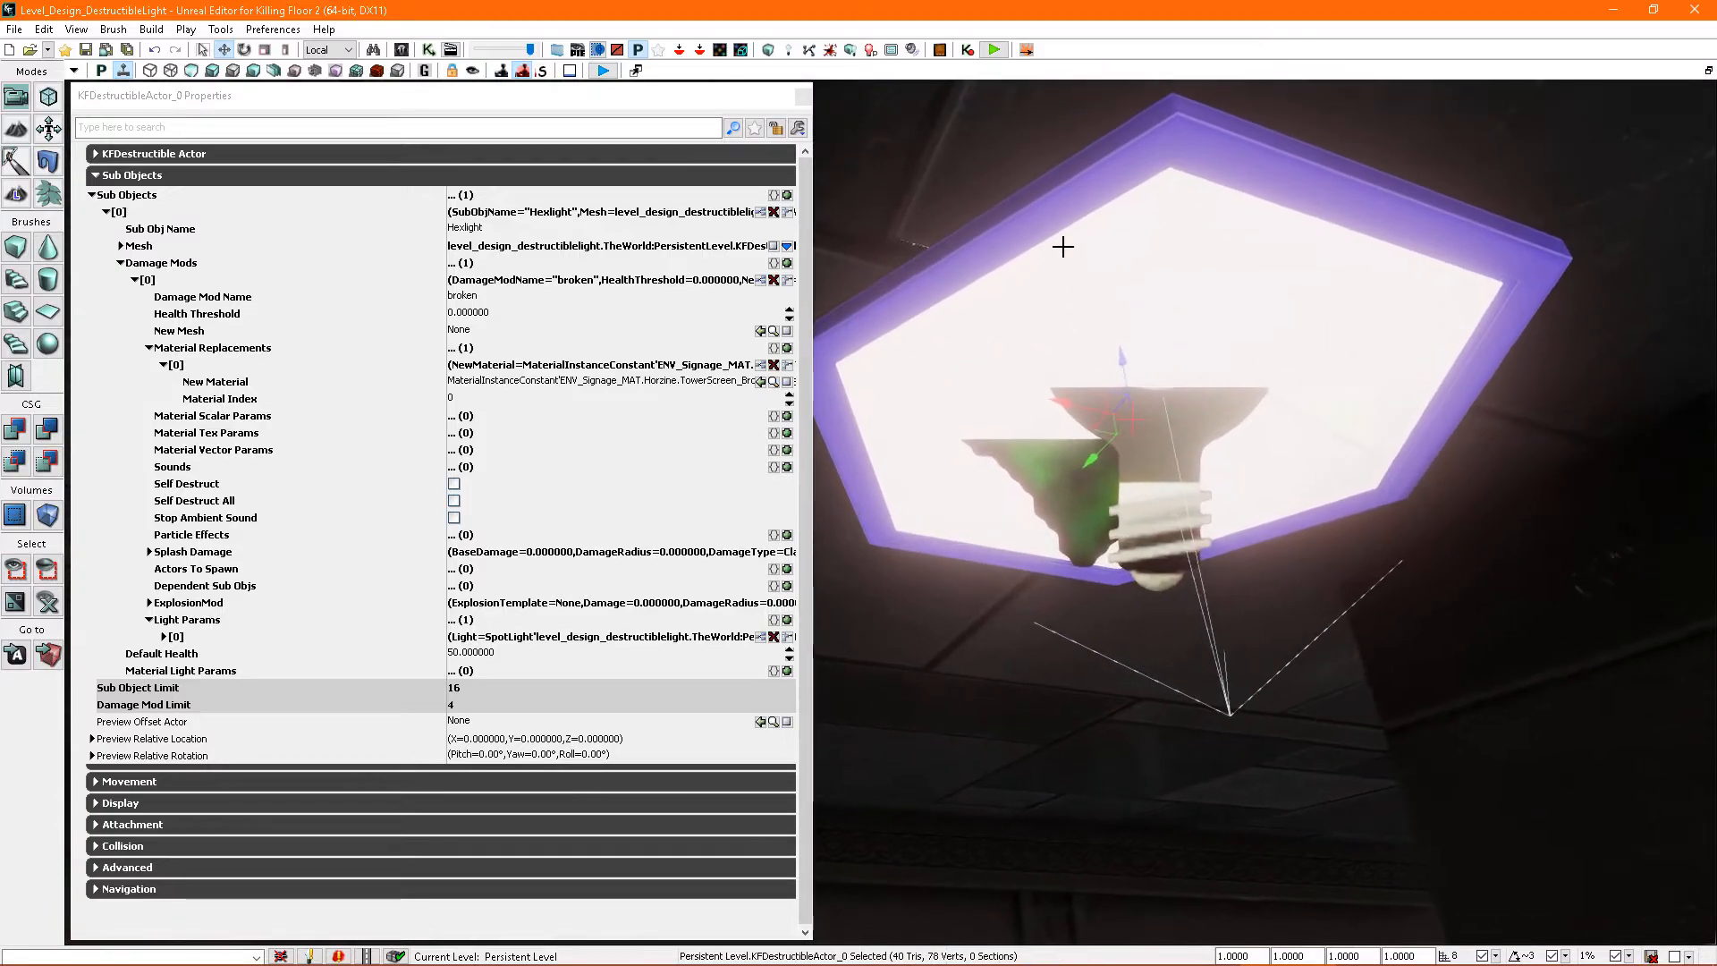
pyautogui.moveTo(1328, 337); pyautogui.dragTo(1330, 359, button='right')
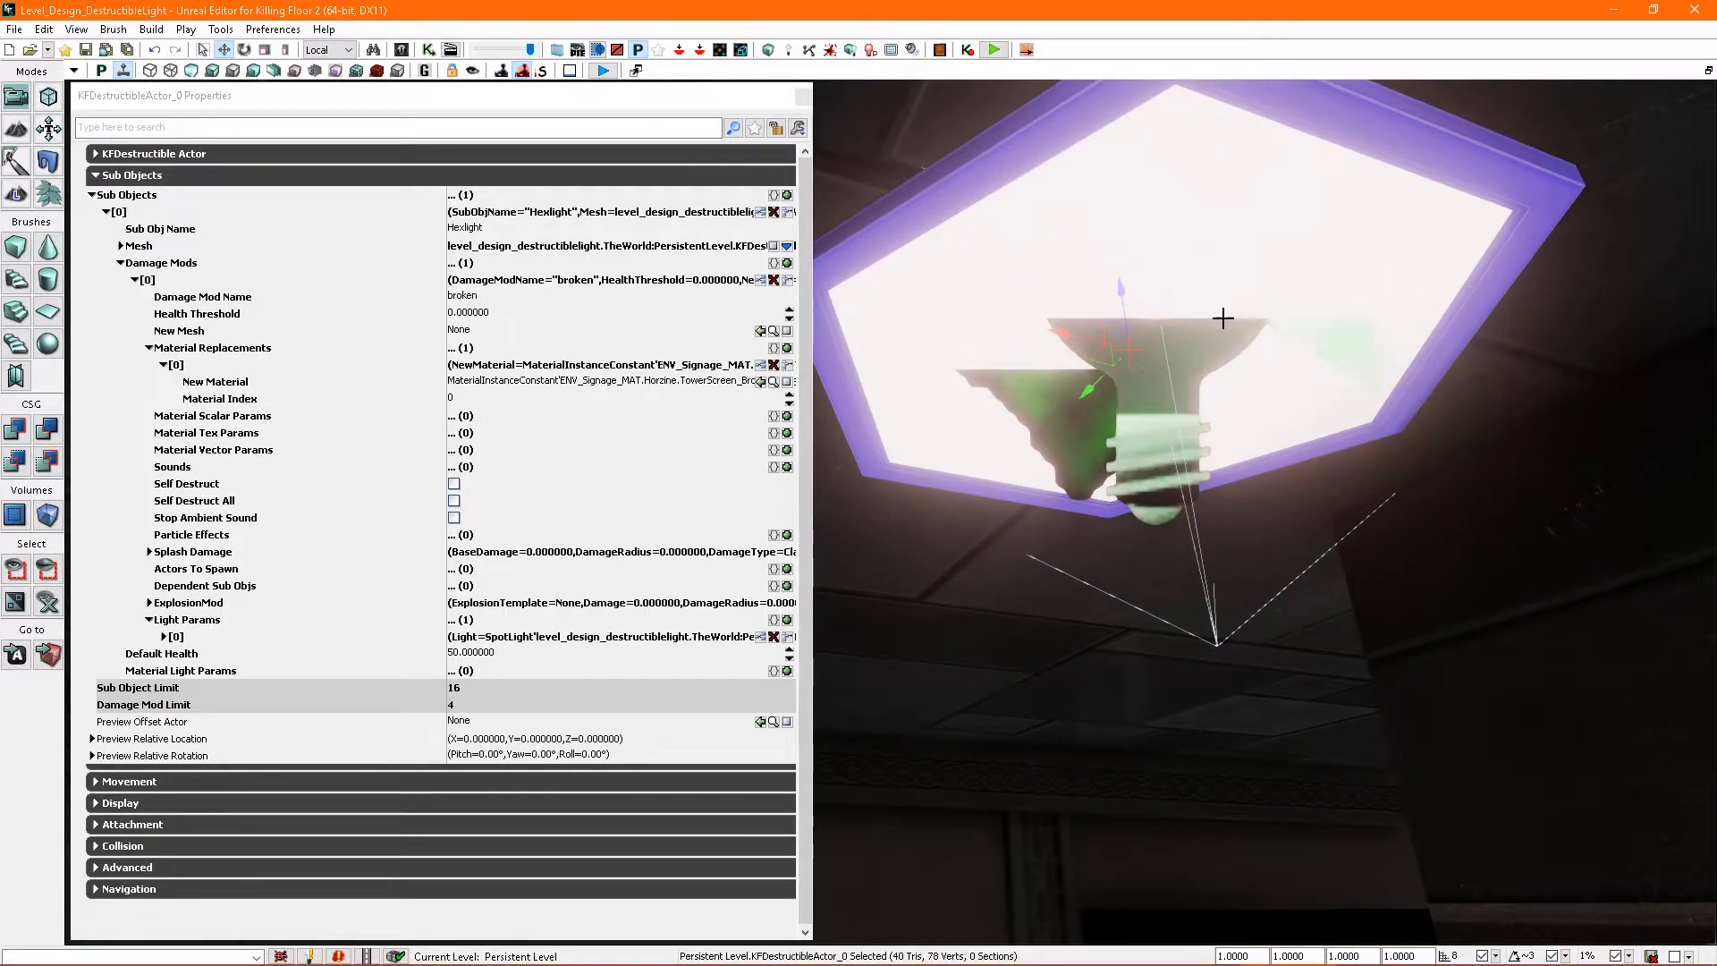
pyautogui.scroll(-5, 1174, 383)
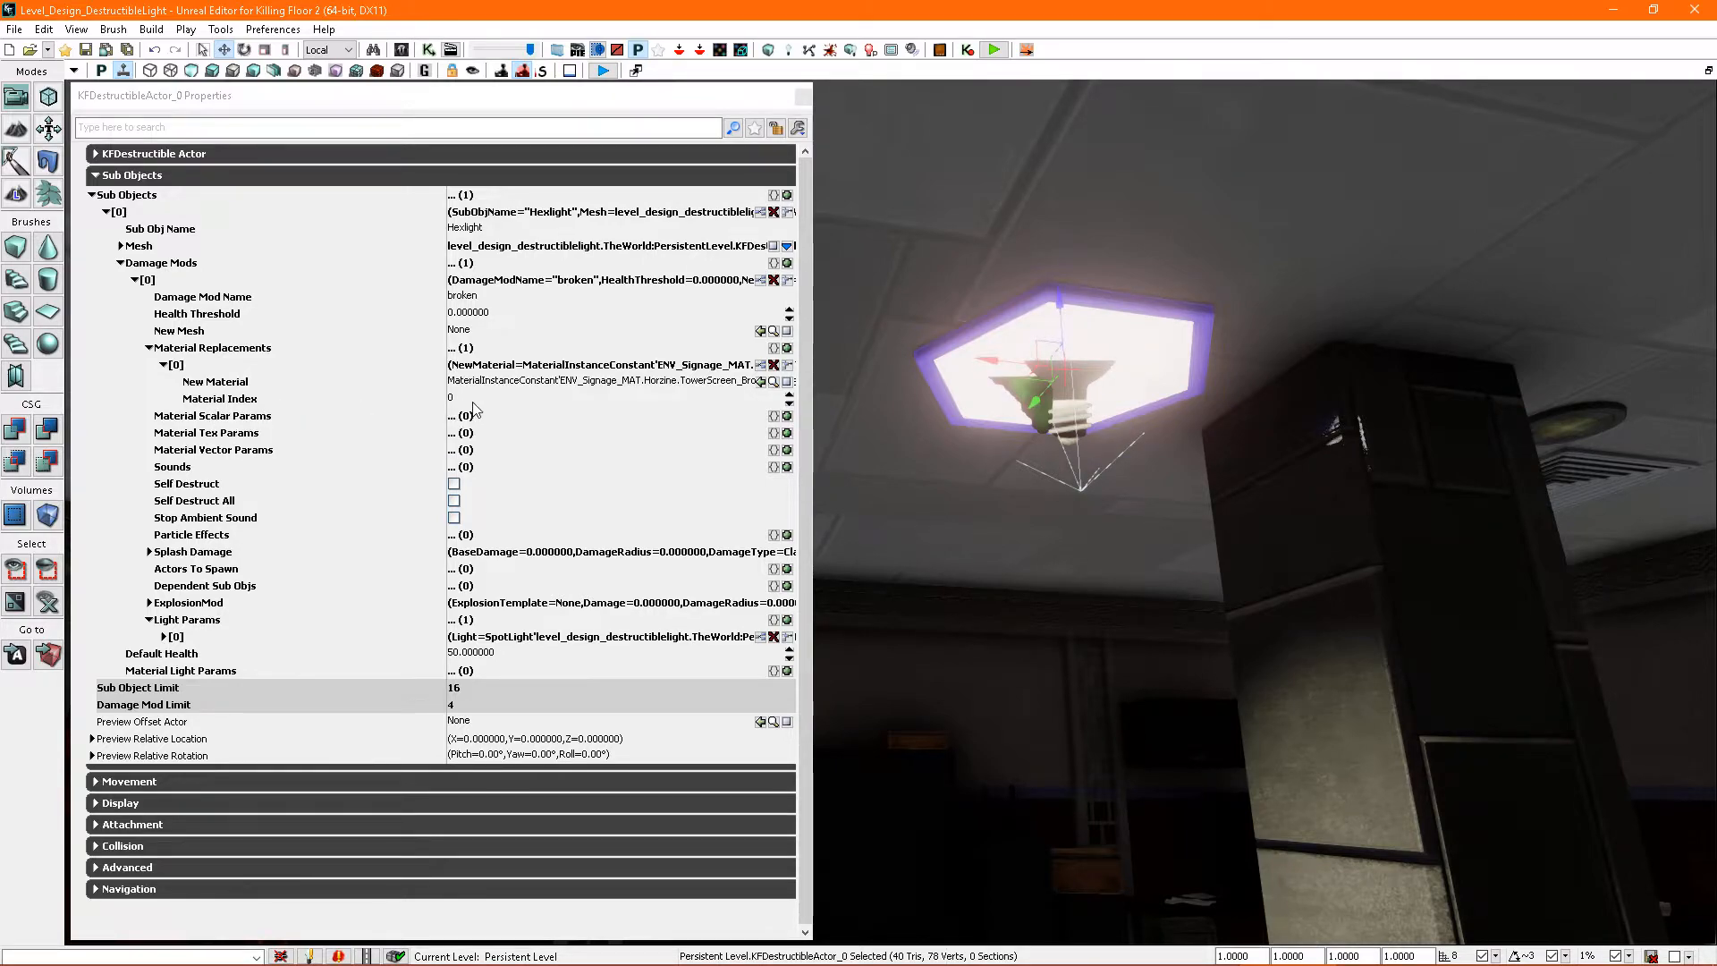
pyautogui.moveTo(1043, 393); pyautogui.dragTo(1043, 383, button='right')
pyautogui.scroll(5, 1043, 383)
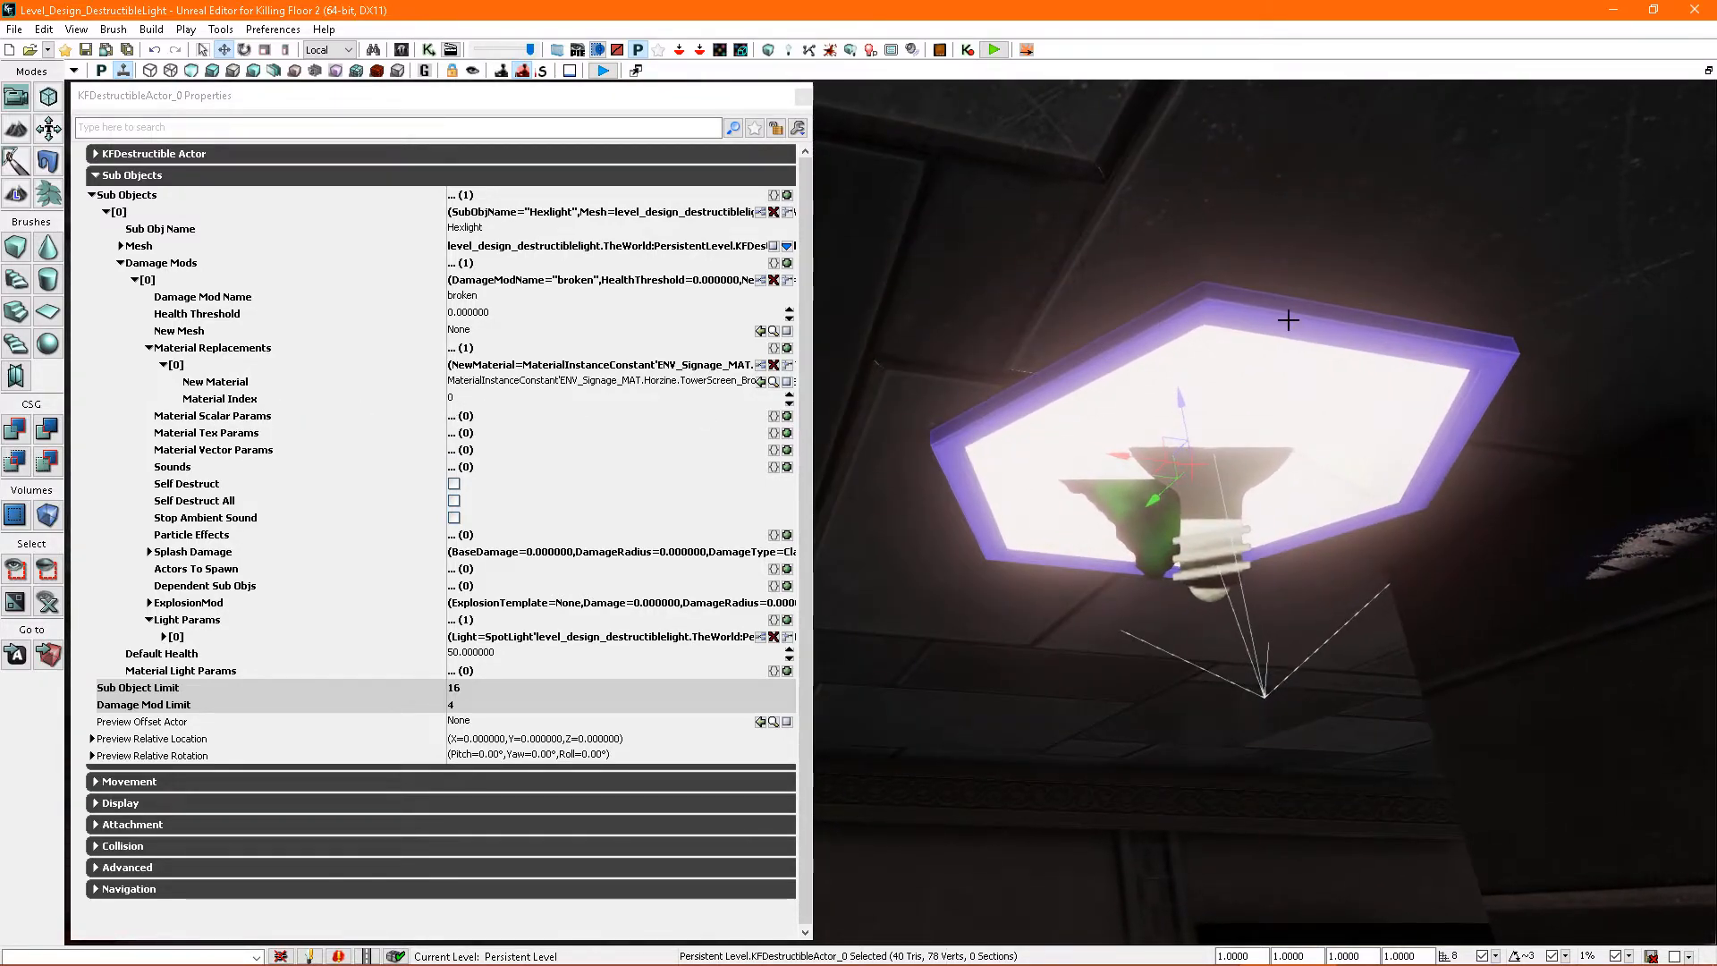
pyautogui.click(475, 400)
pyautogui.write('1')
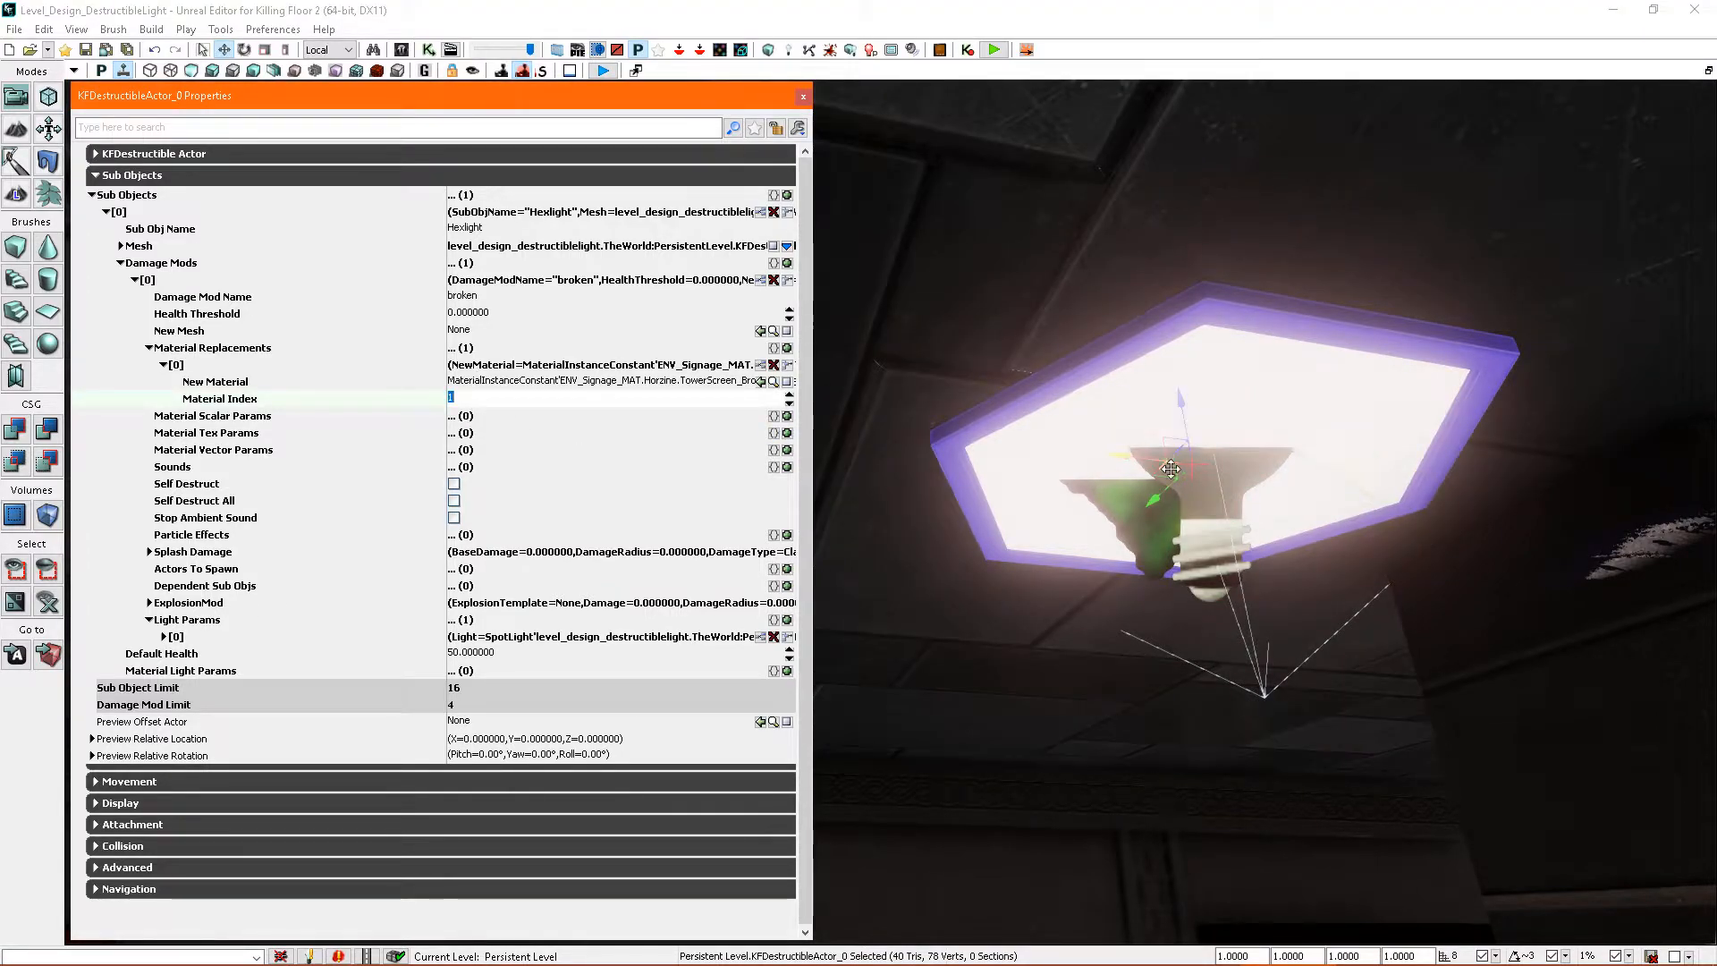
# - Close the light's properties and launch a play preview from the floor area below the hexagonal light
pyautogui.click(803, 96)
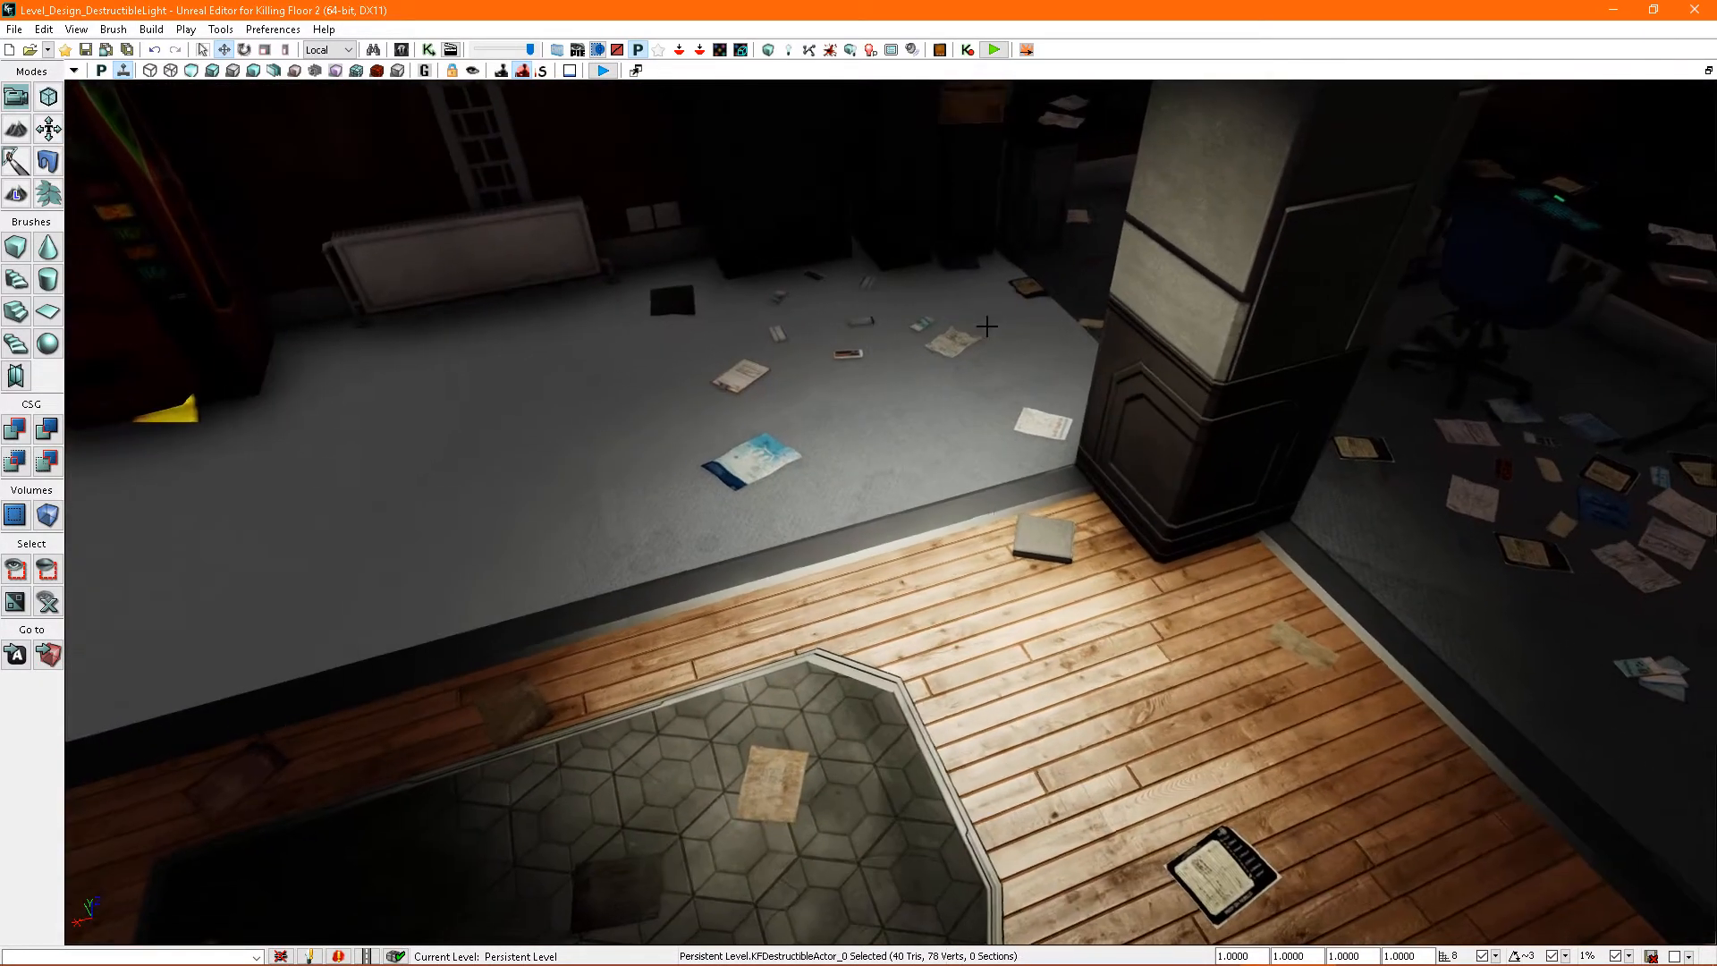
pyautogui.rightClick(990, 270)
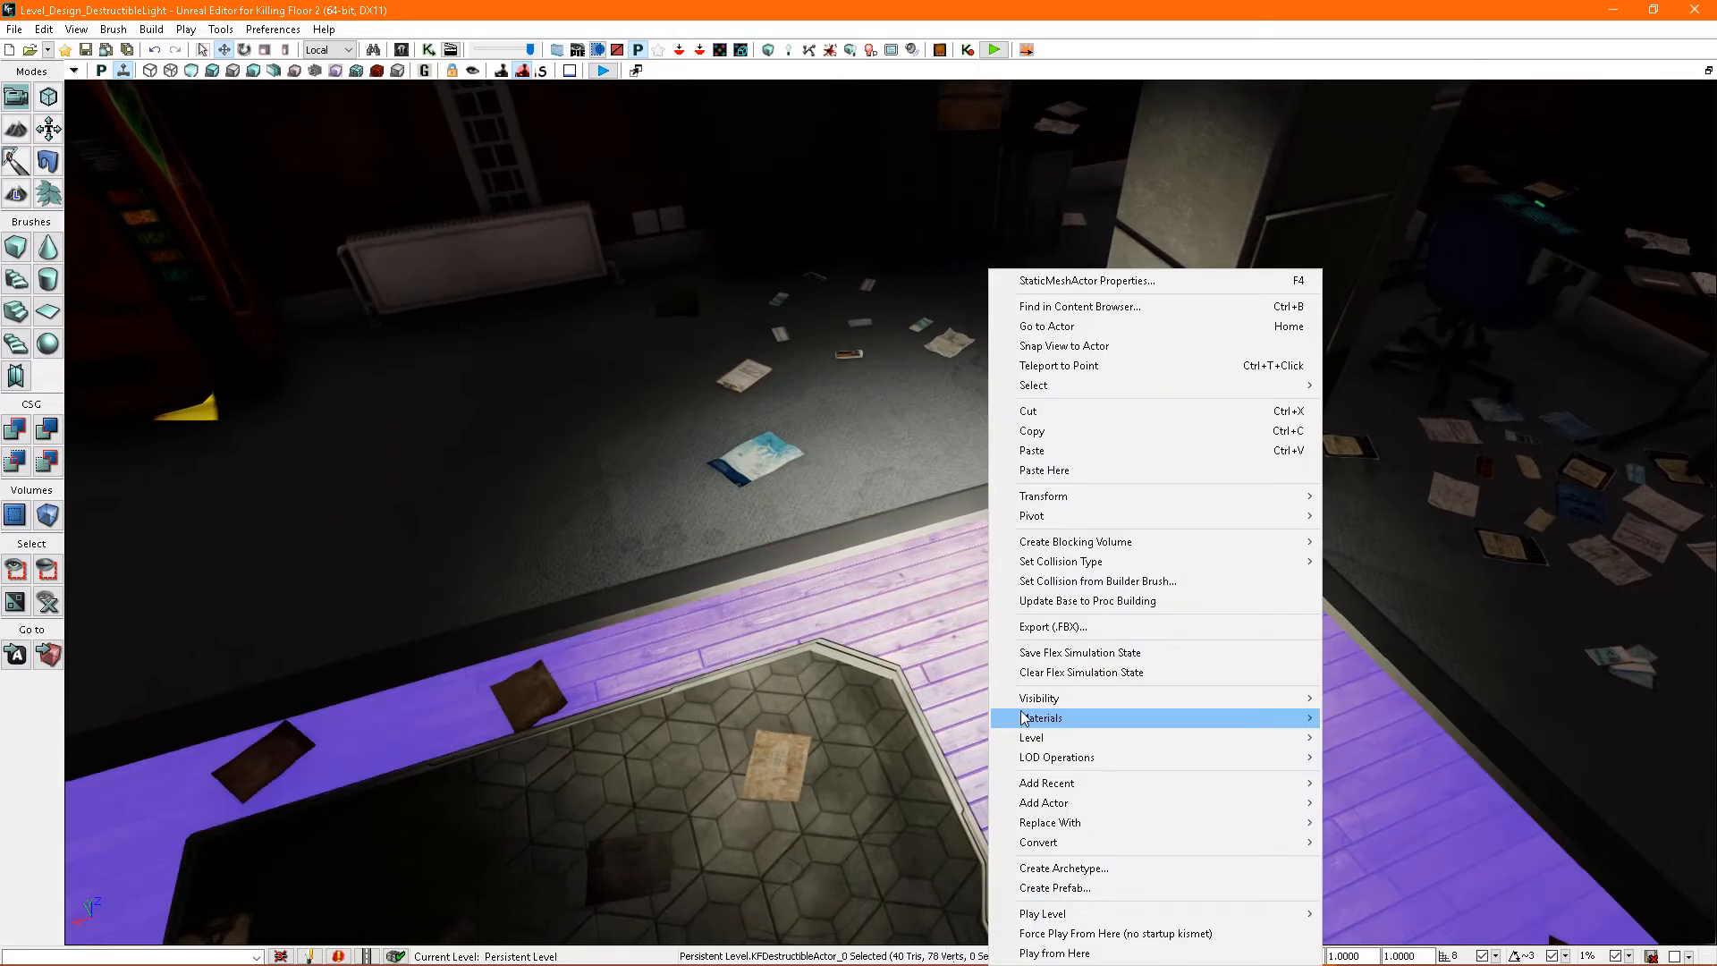
pyautogui.click(1091, 821)
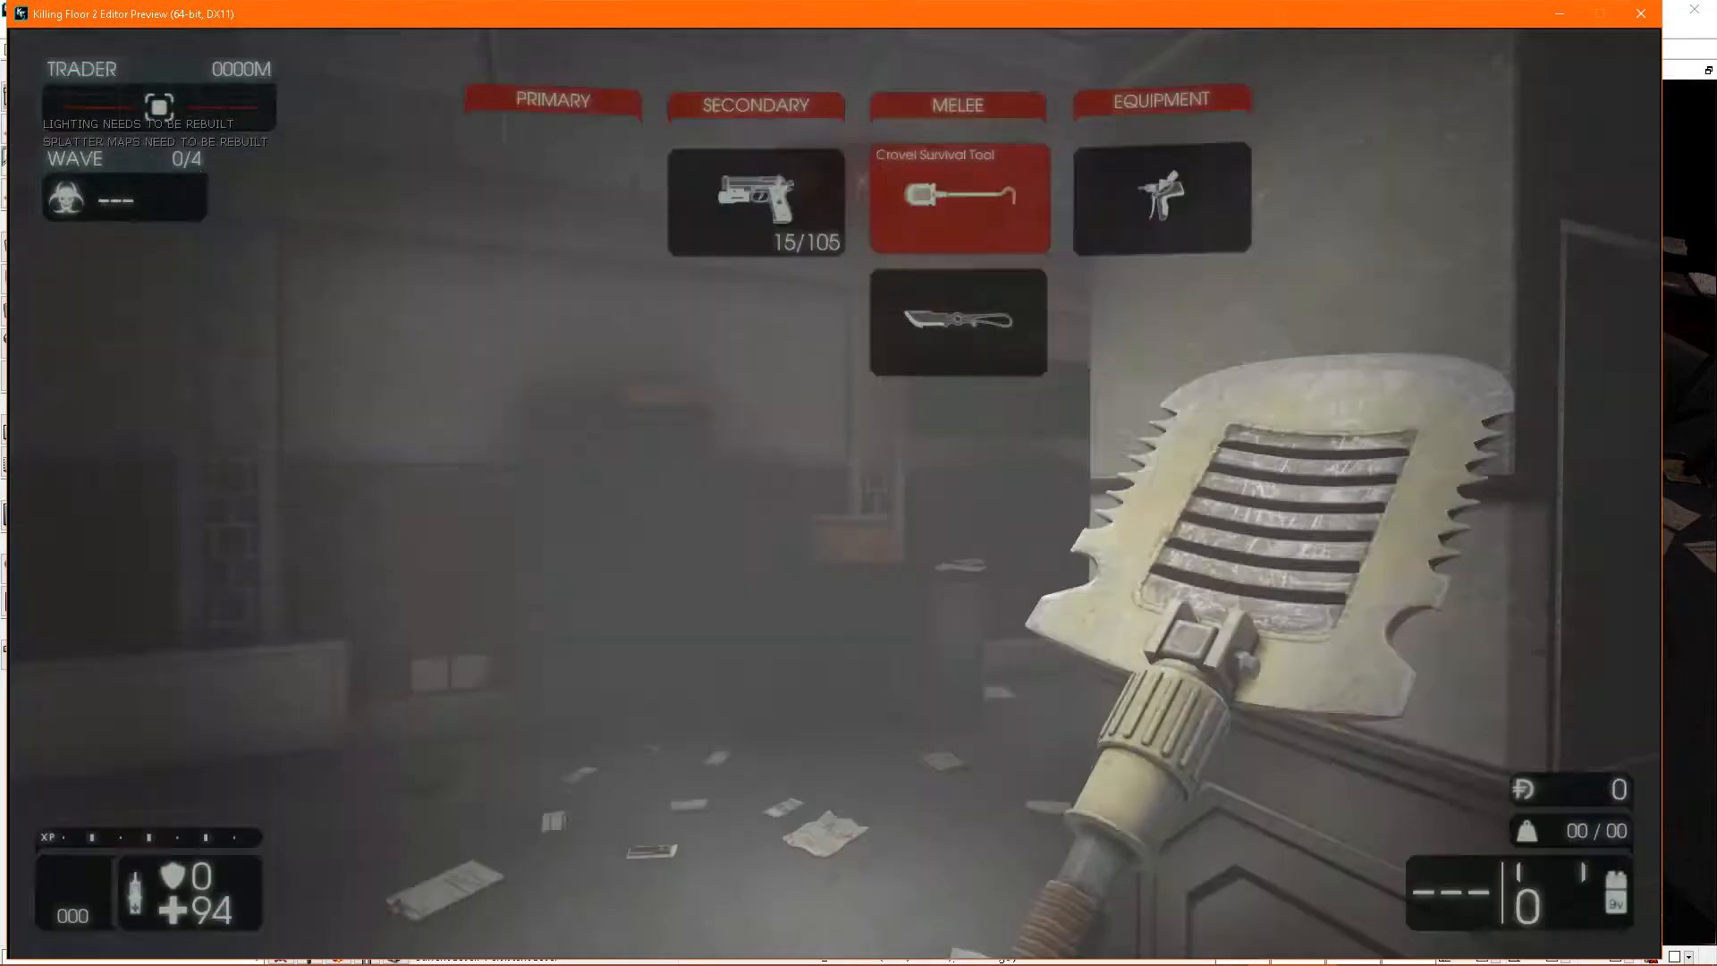
# - Shoot the hexagonal light with the 9mm pistol, inspect its broken material from around the room, and end the play preview
pyautogui.press('2')
pyautogui.click(834, 494)
pyautogui.click(834, 493)
pyautogui.click(834, 493)
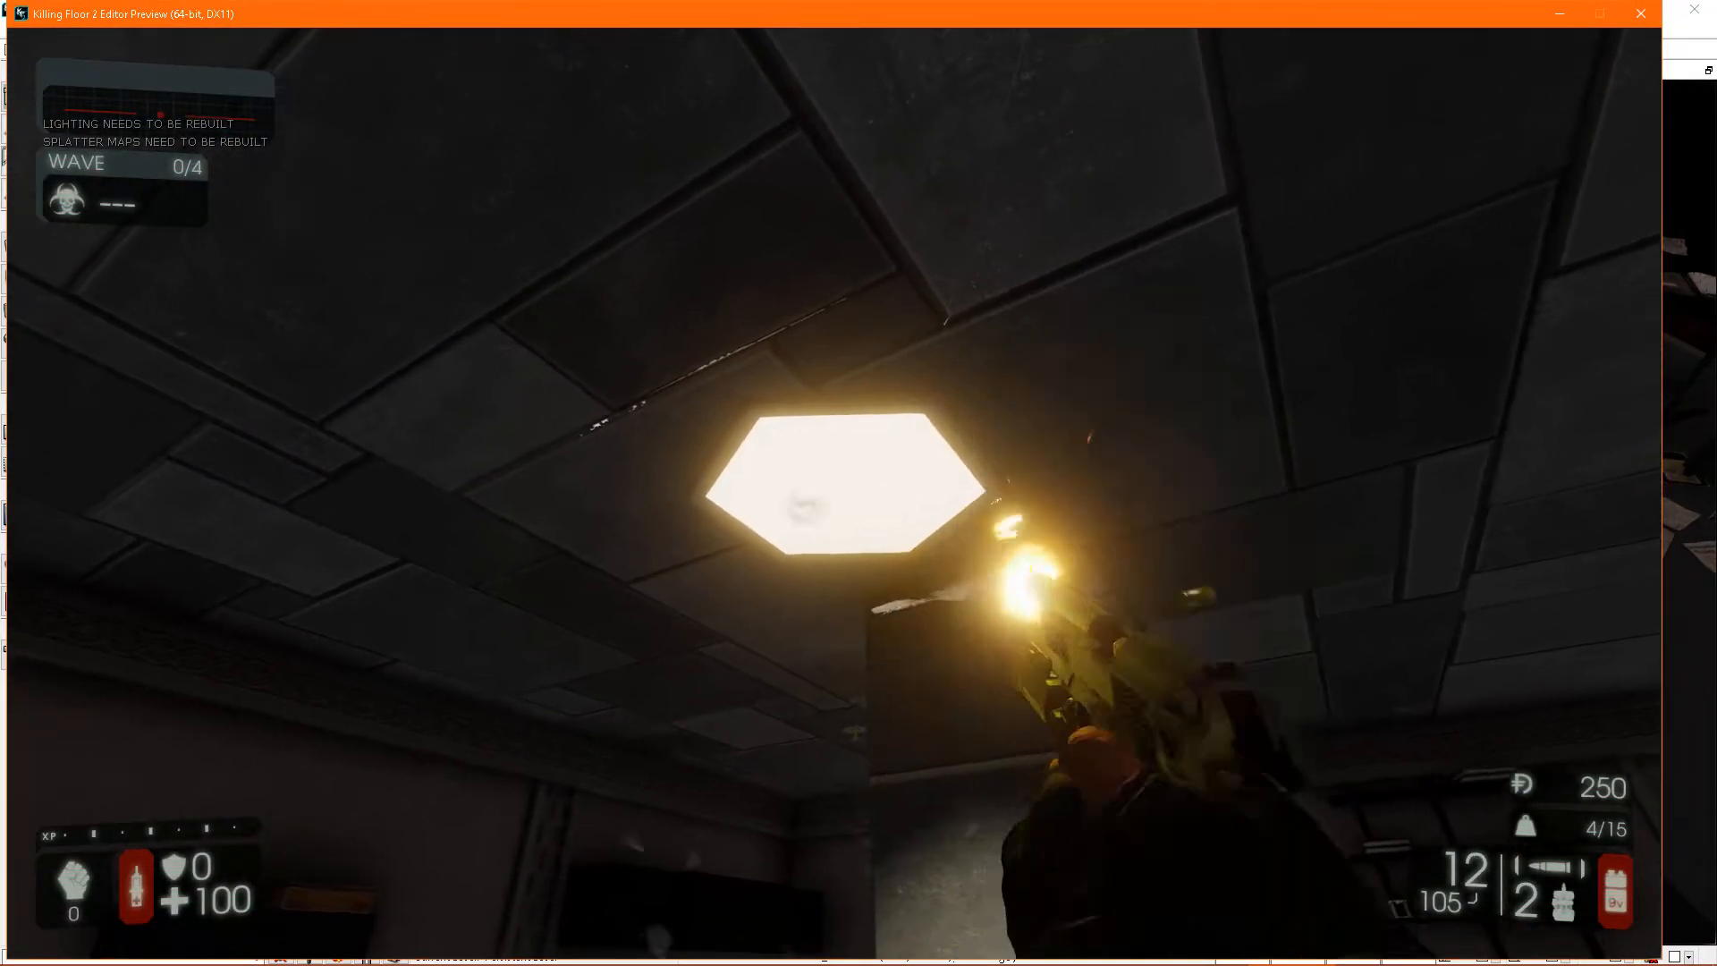
pyautogui.click(834, 494)
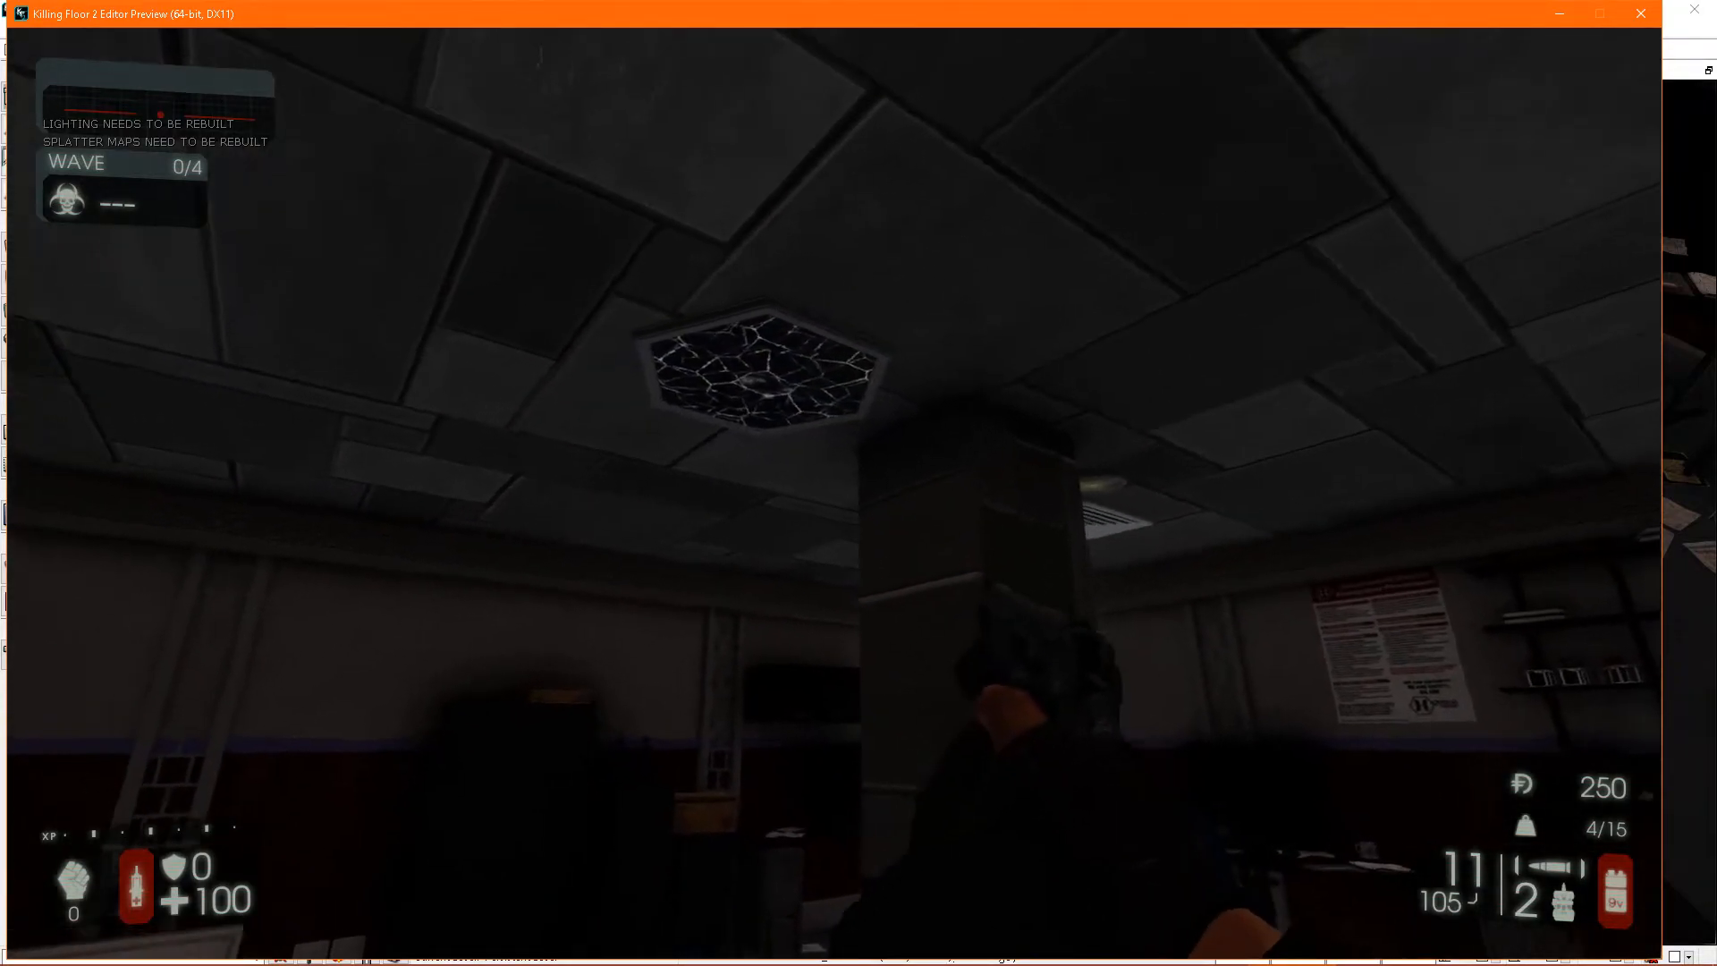
pyautogui.press('s')
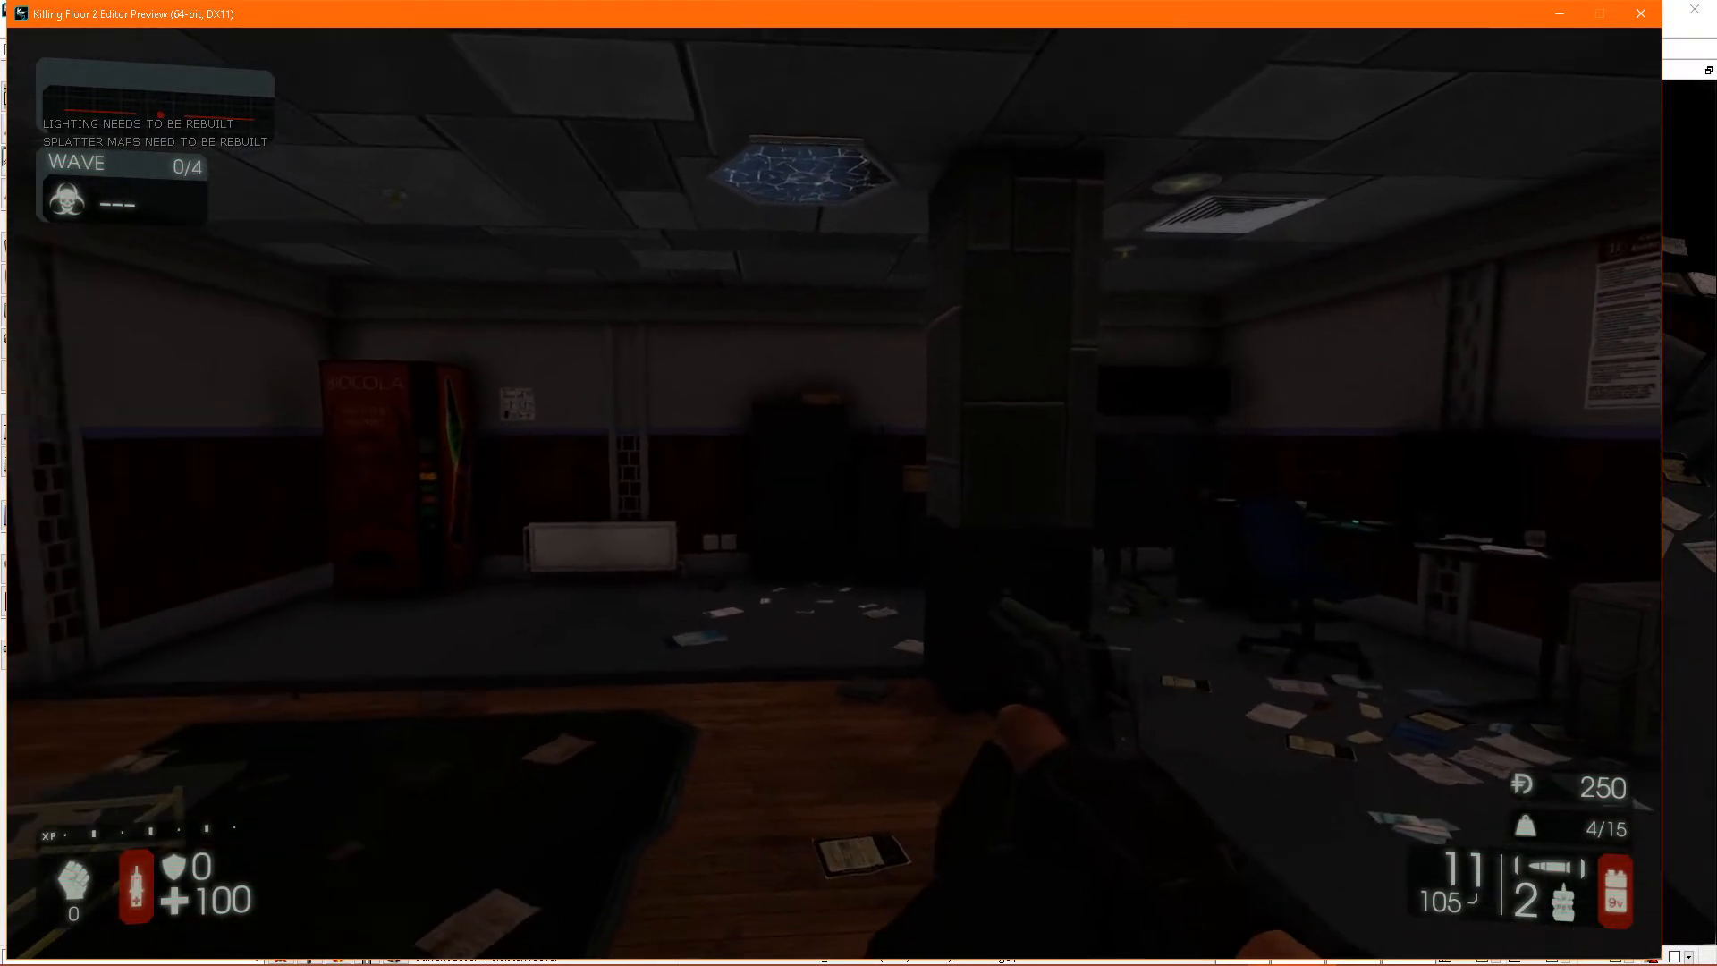
pyautogui.press('a')
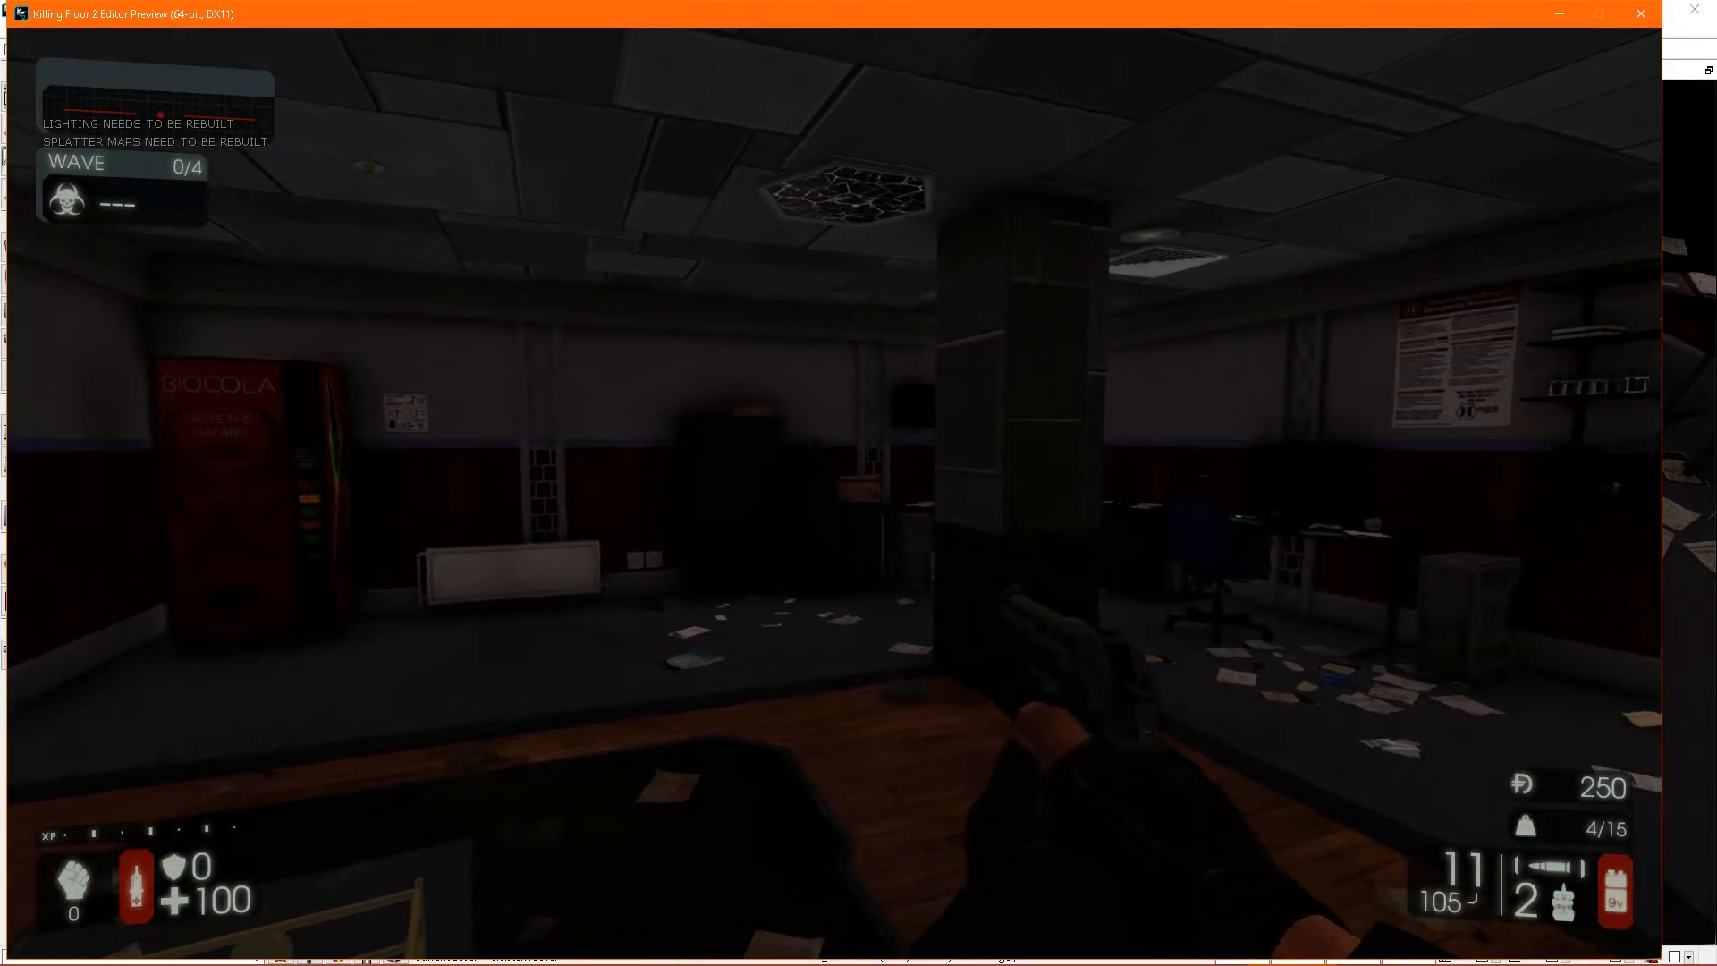
pyautogui.press('w')
pyautogui.press('d')
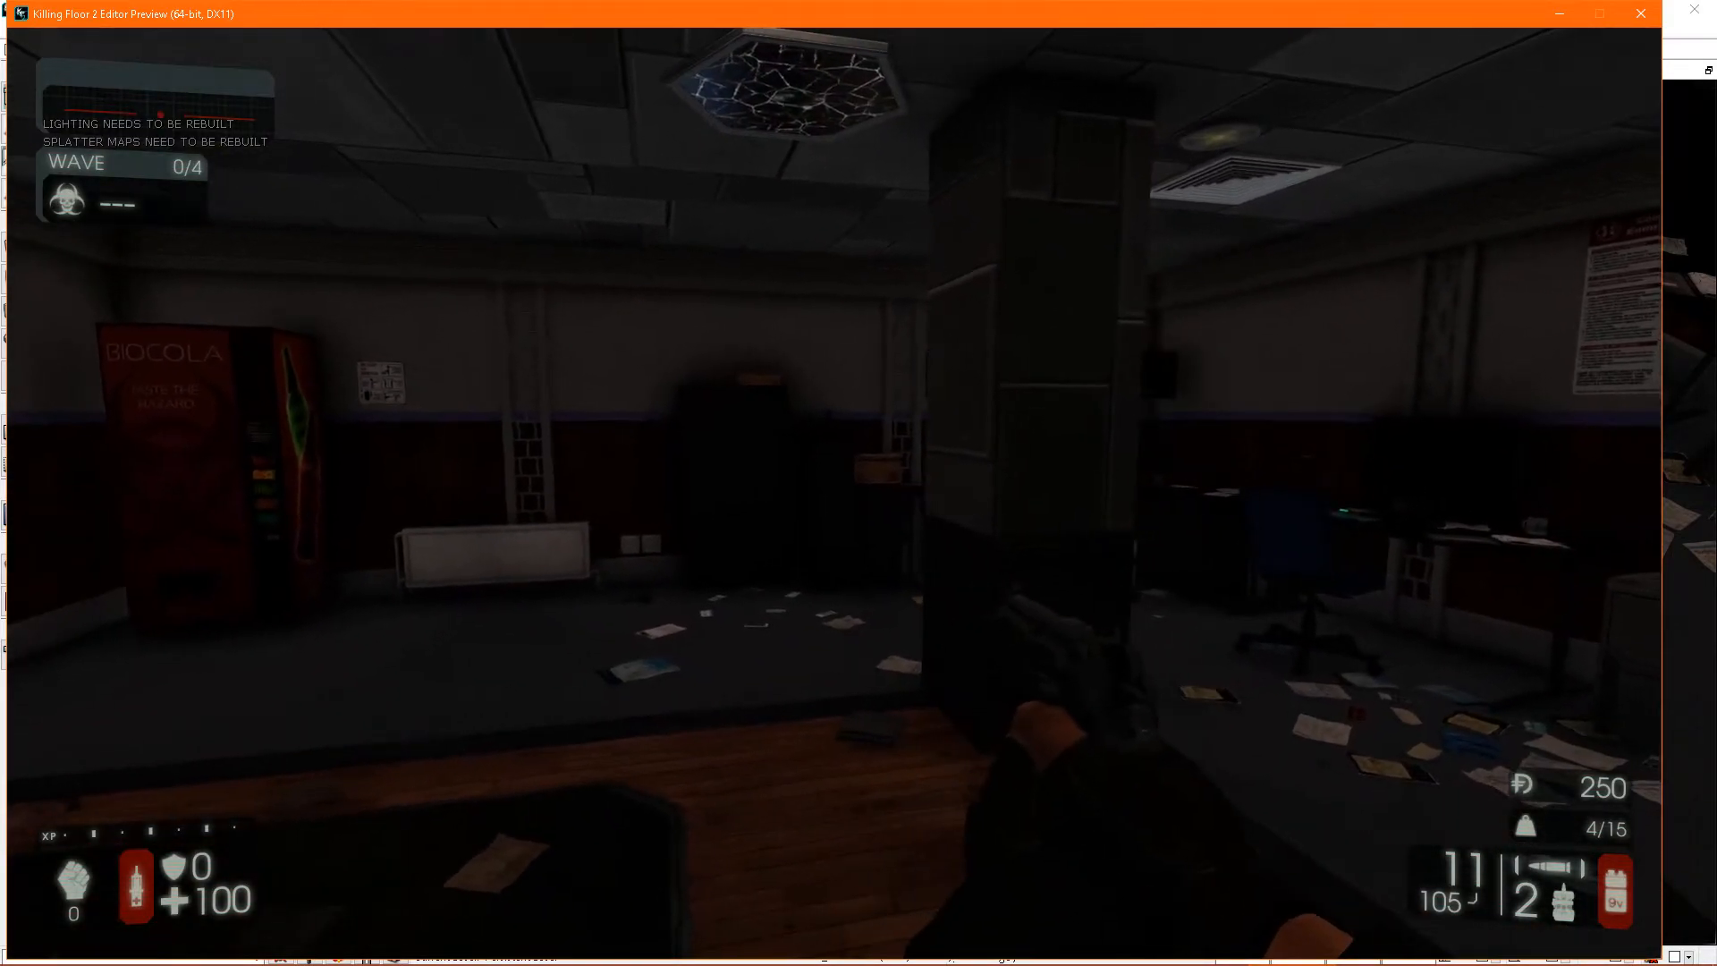
pyautogui.press('s')
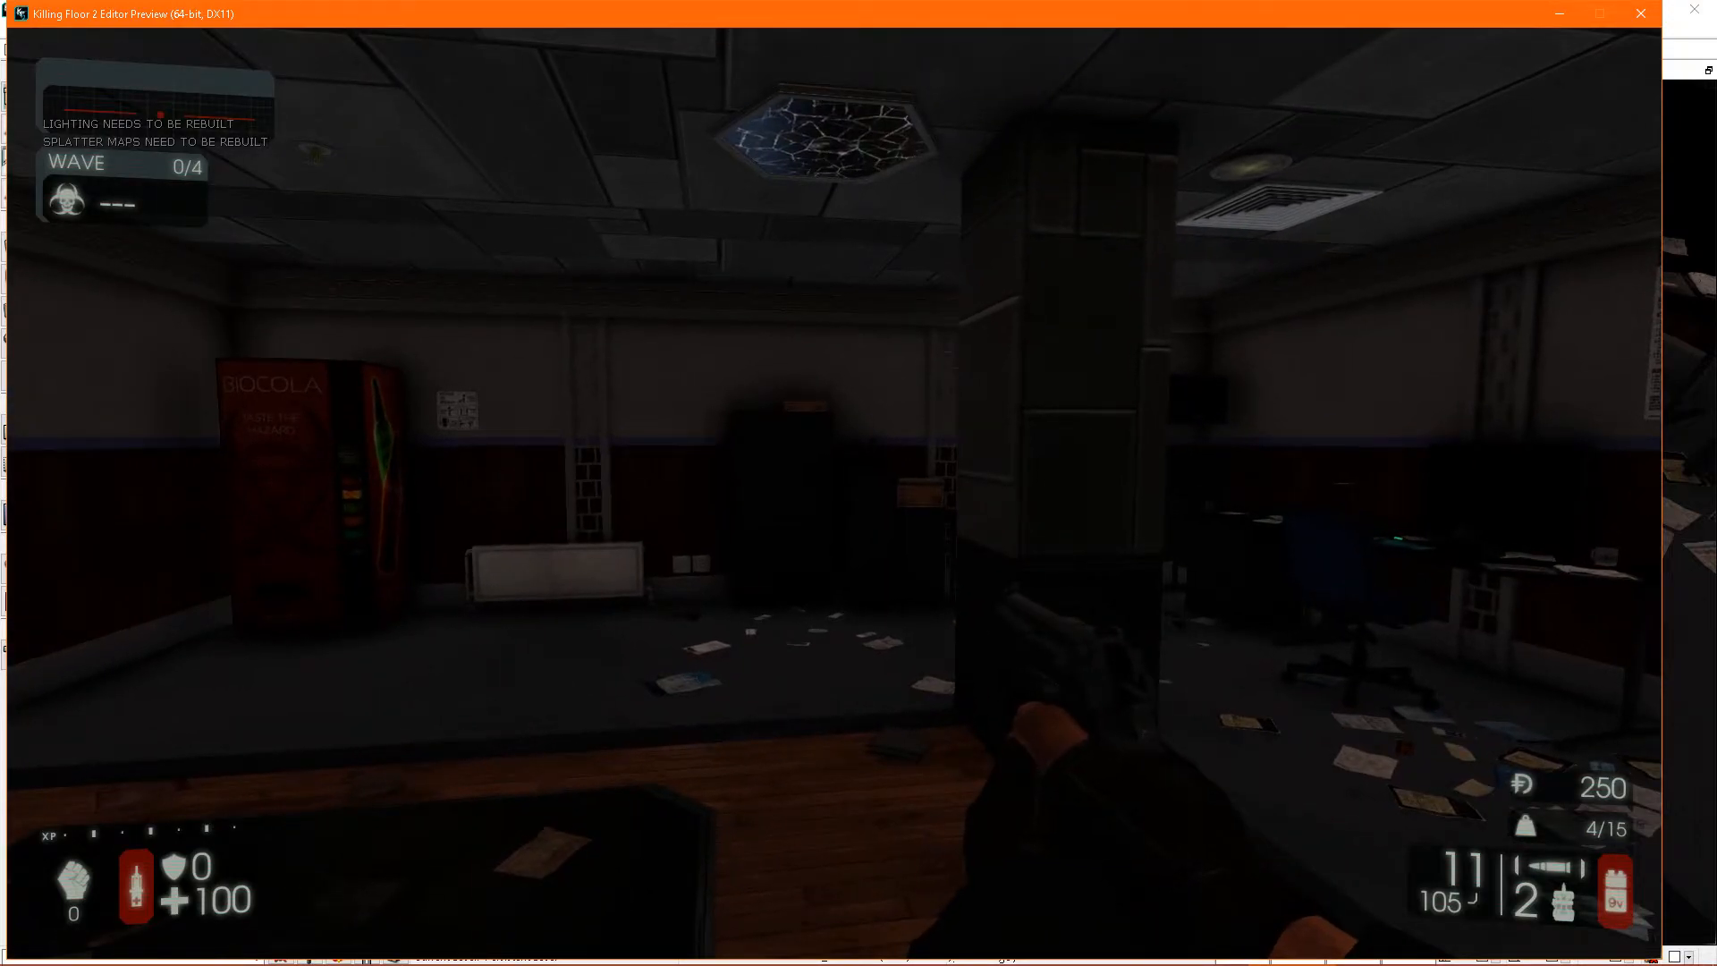
pyautogui.press('Escape')
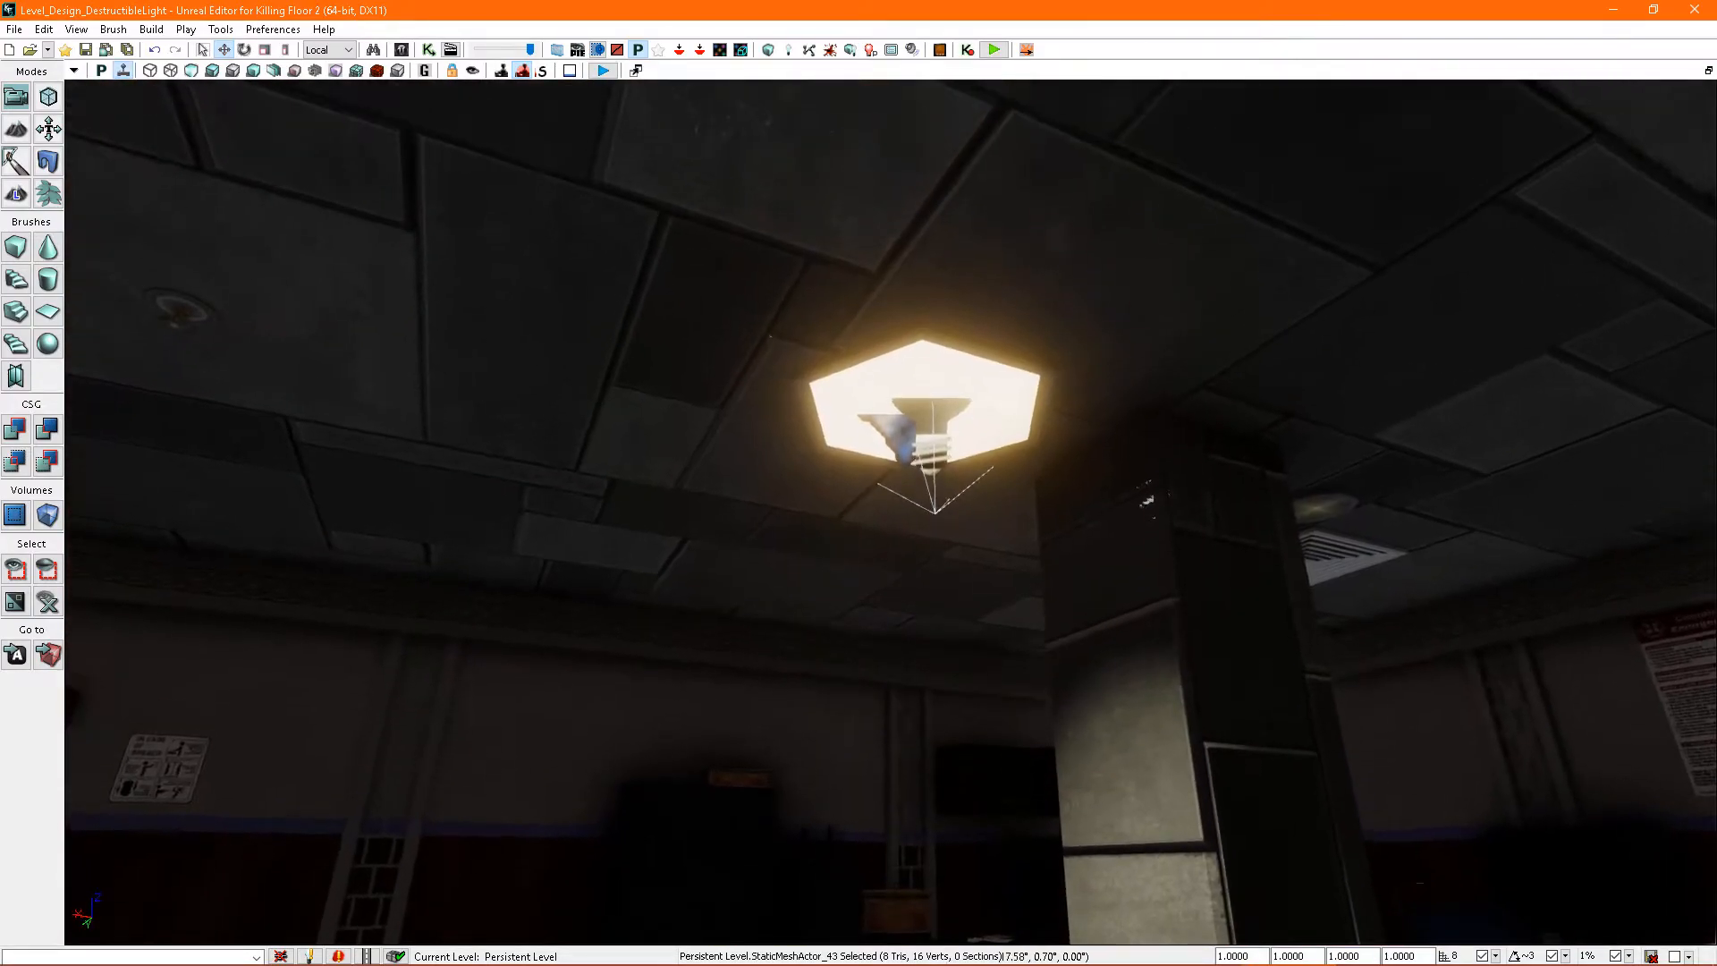
# - Select the hexagonal destructible light again and reopen its properties at the first damage mod
pyautogui.click(936, 447)
pyautogui.moveTo(1140, 527); pyautogui.dragTo(1120, 533, button='right')
pyautogui.press('F4')
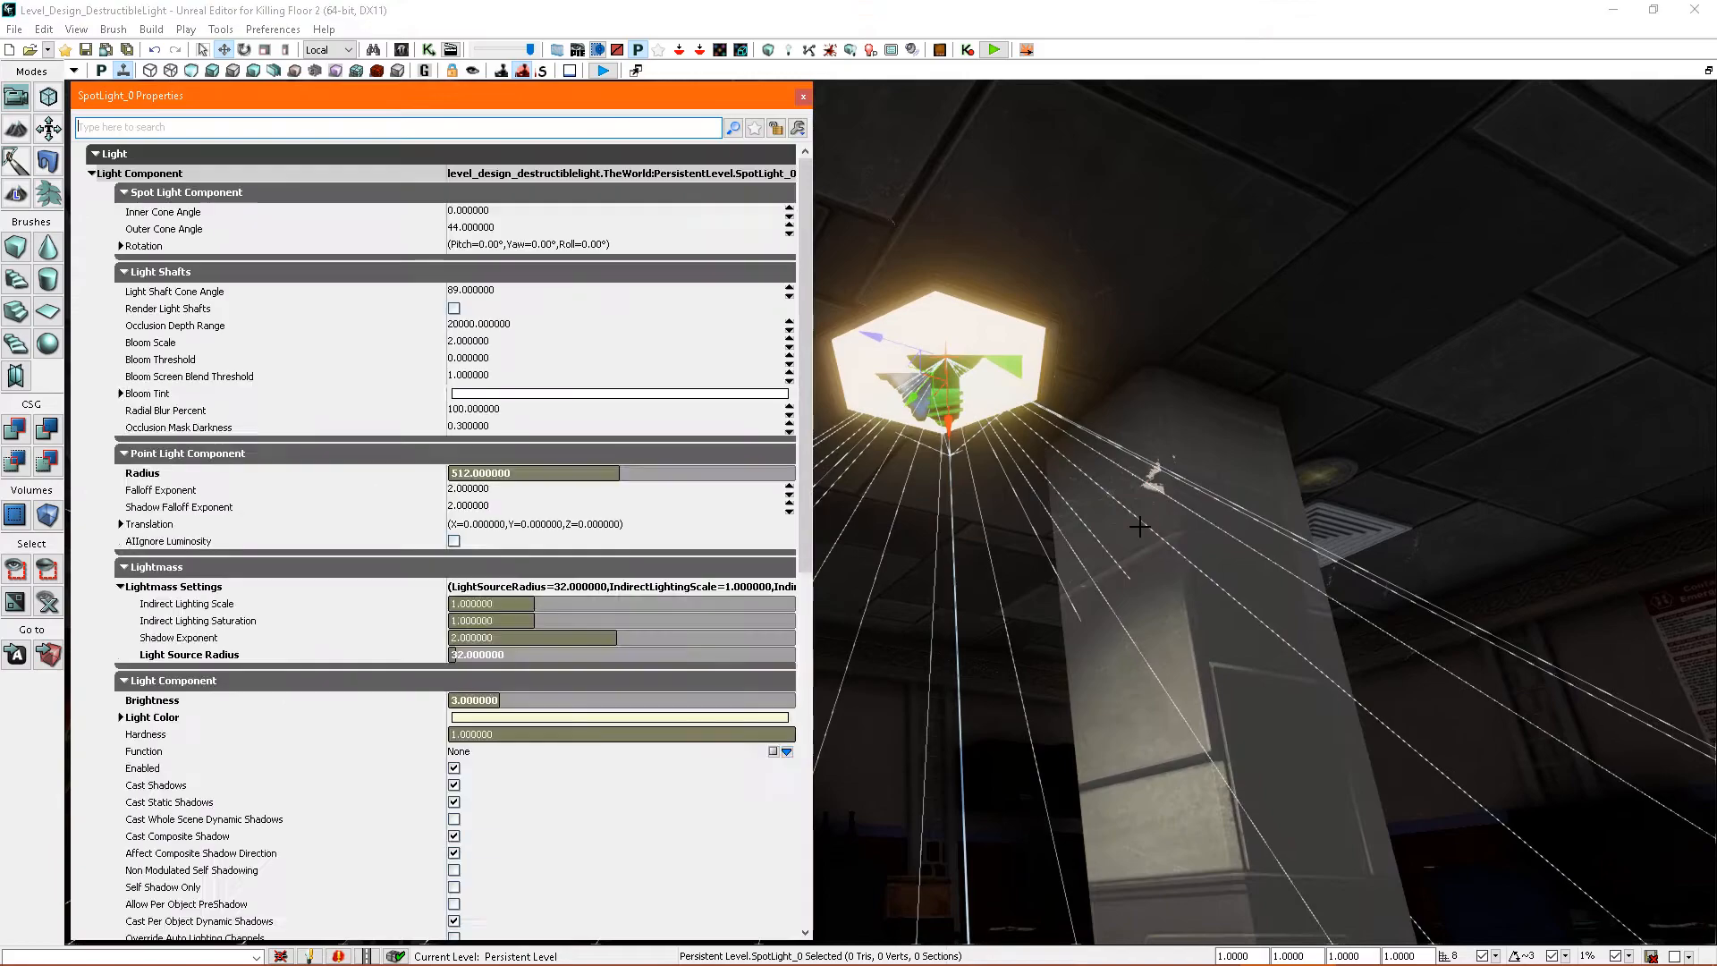
pyautogui.click(968, 351)
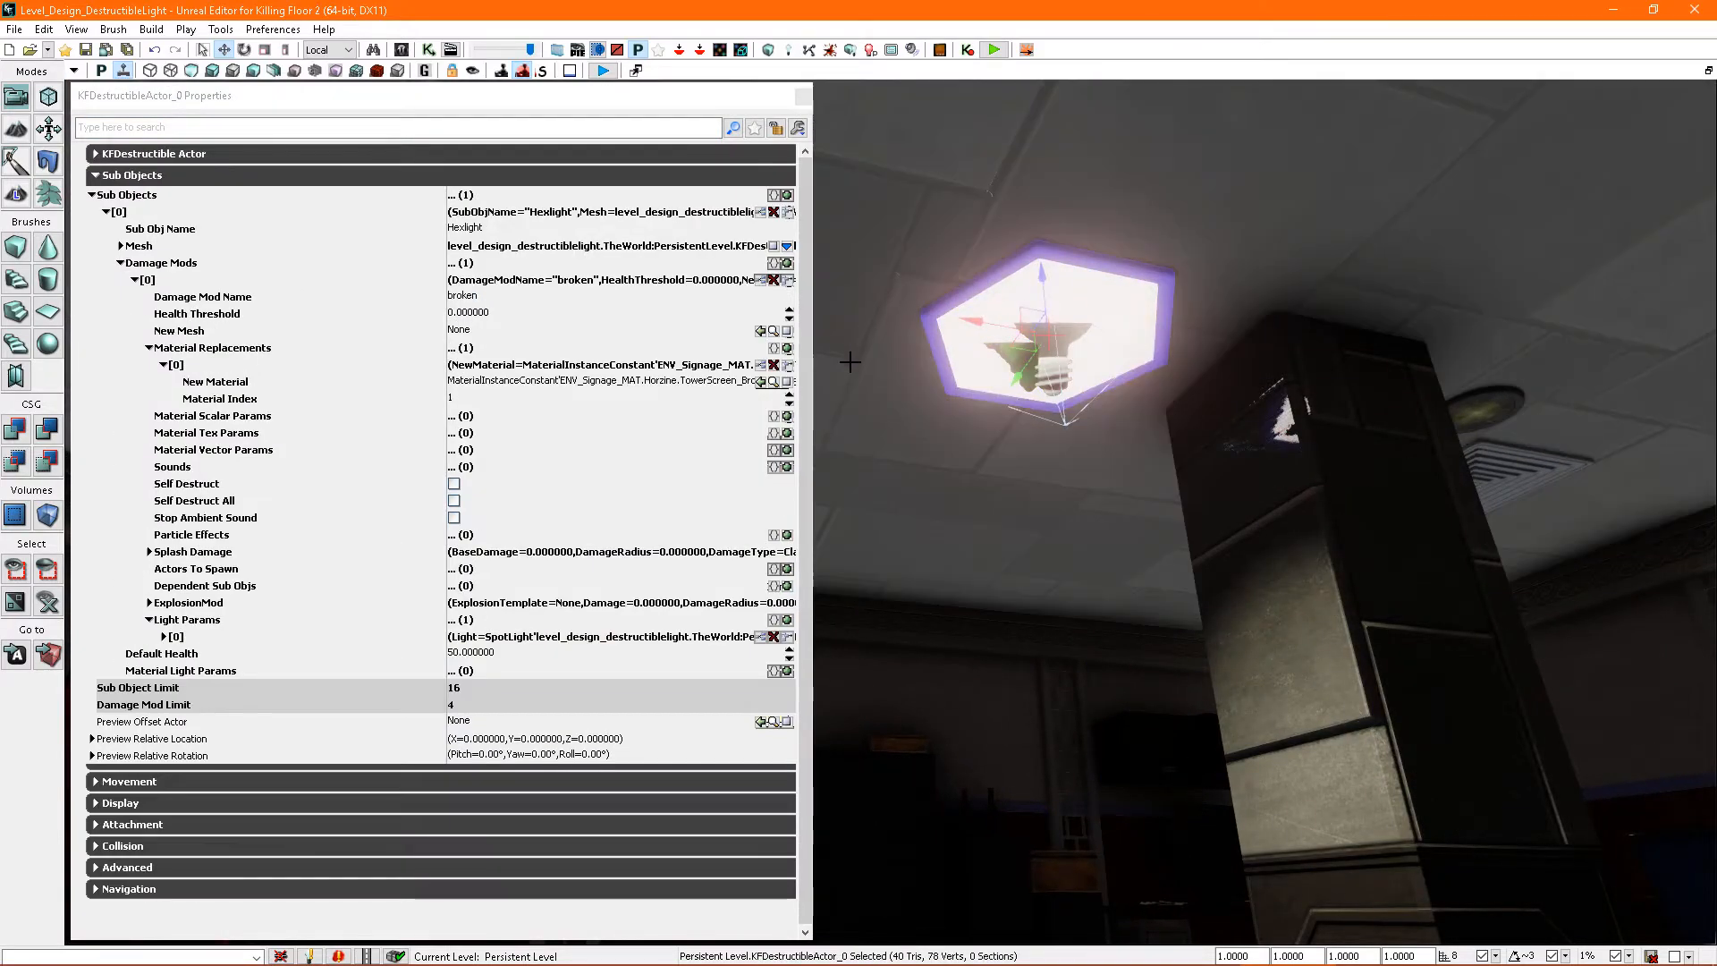
pyautogui.click(801, 333)
pyautogui.moveTo(873, 405); pyautogui.dragTo(907, 430, button='right')
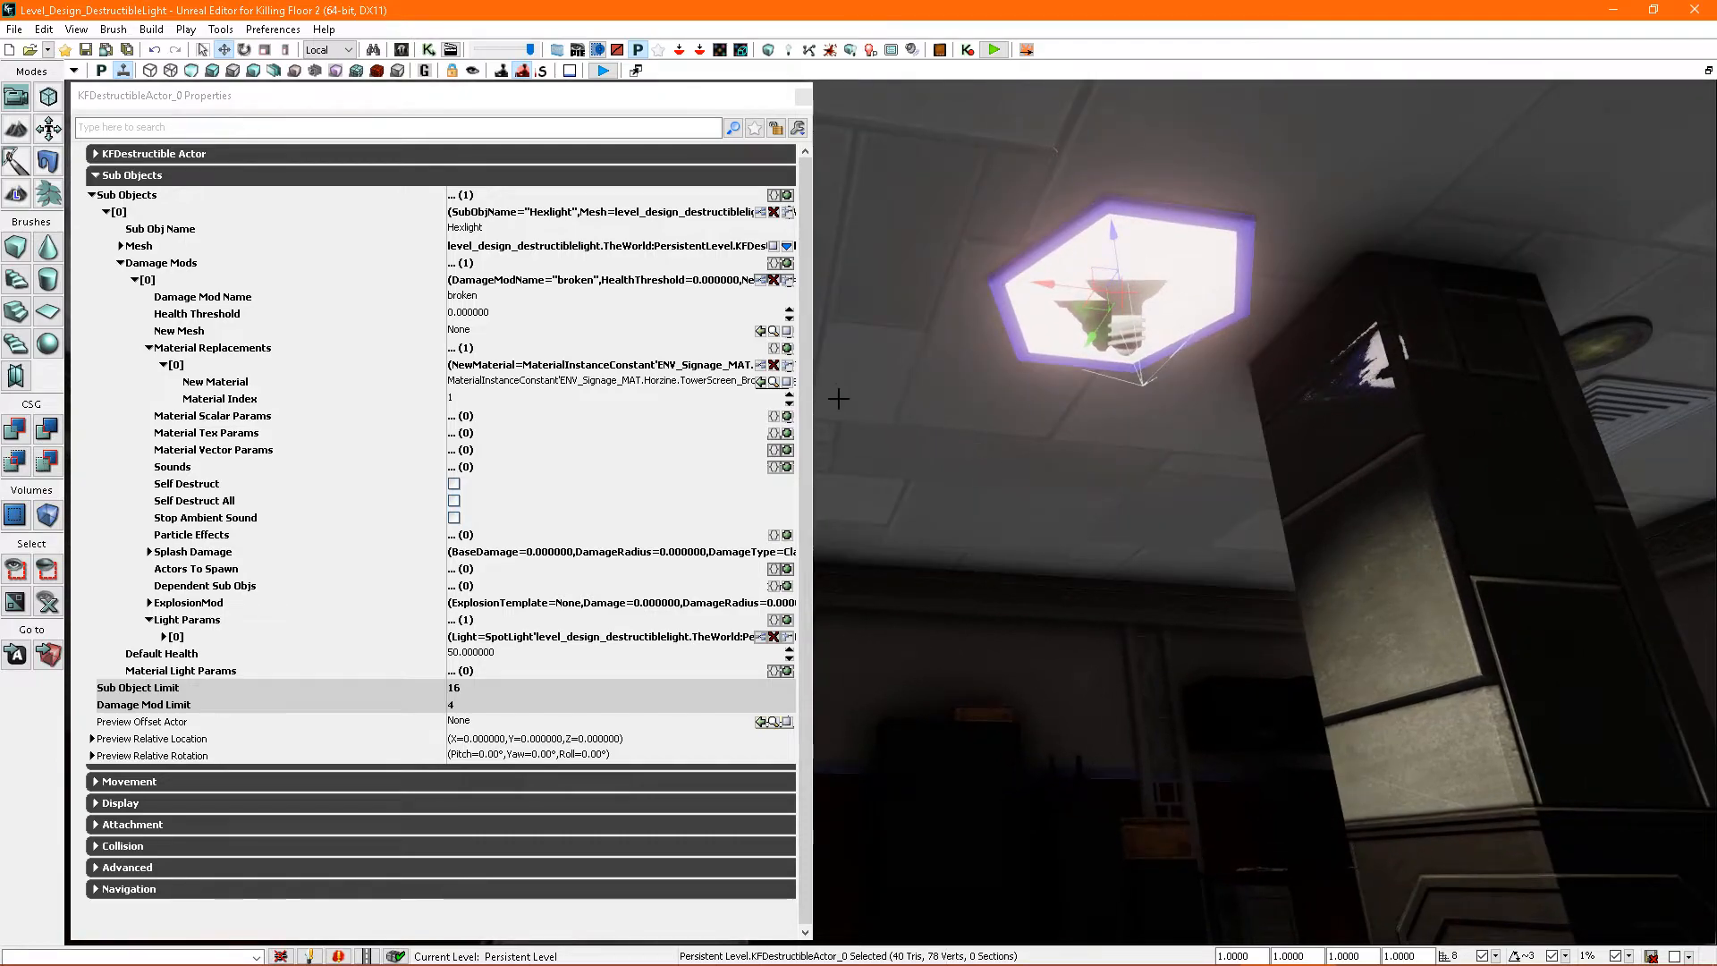
pyautogui.moveTo(1122, 456)
pyautogui.mouseDown(button='right')
pyautogui.moveTo(1123, 487)
pyautogui.moveTo(1094, 449)
pyautogui.mouseUp(button='right')
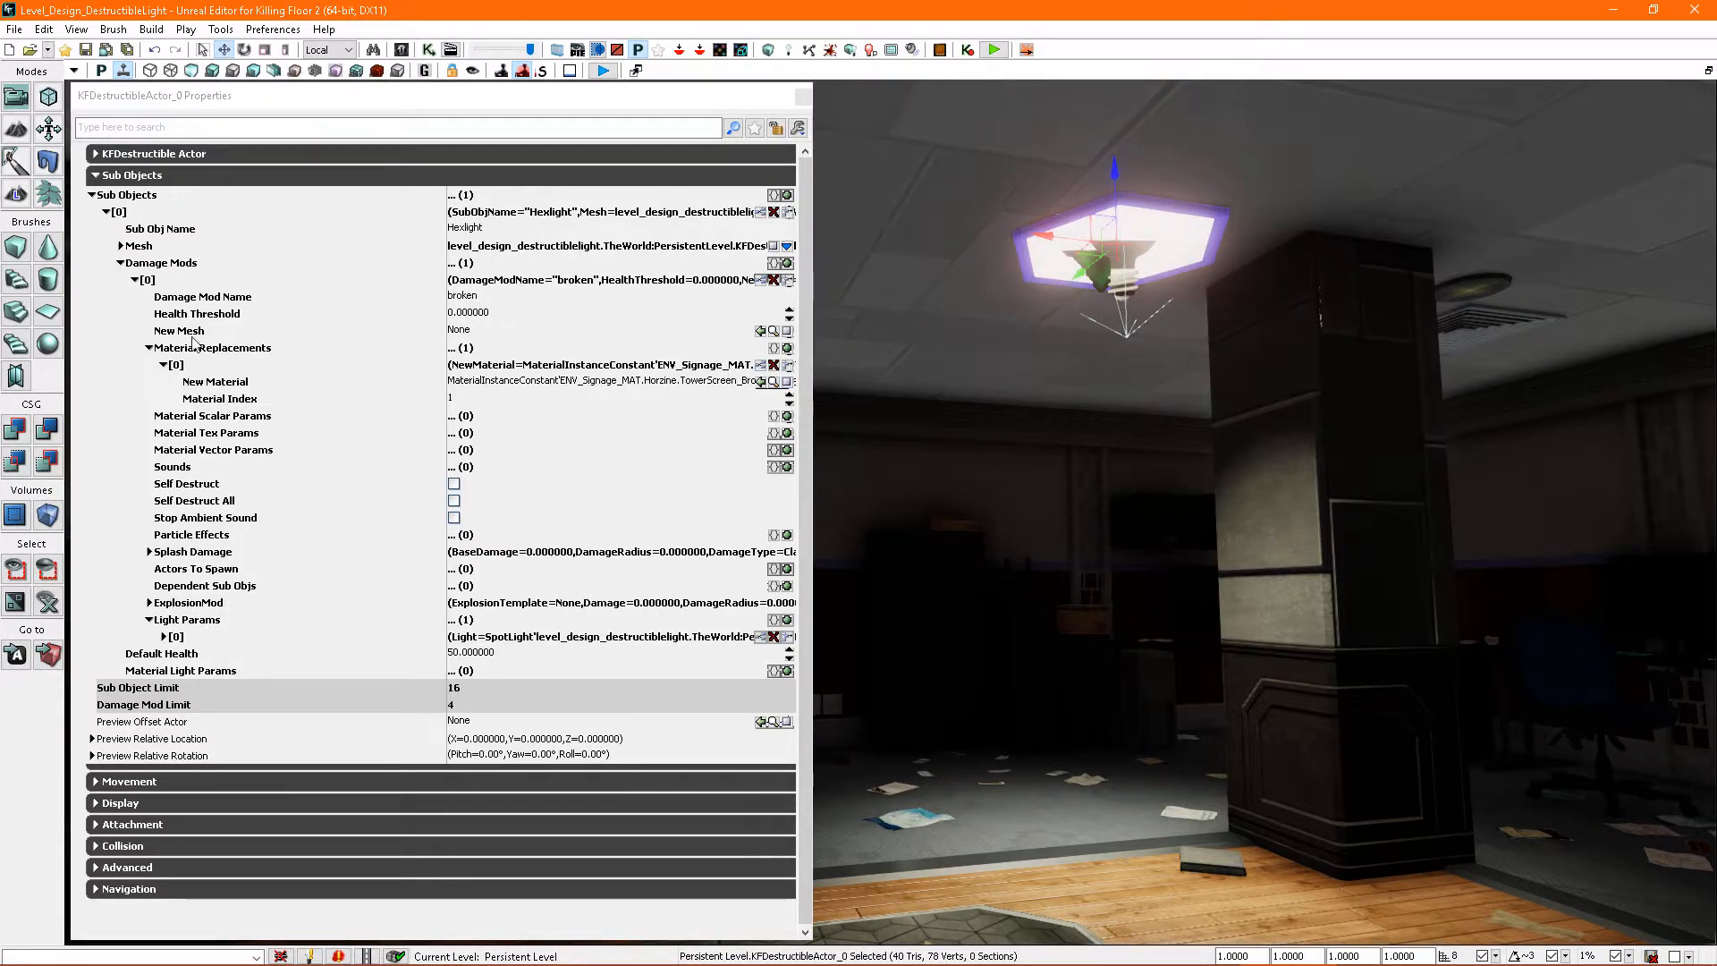
pyautogui.click(135, 280)
pyautogui.click(135, 280)
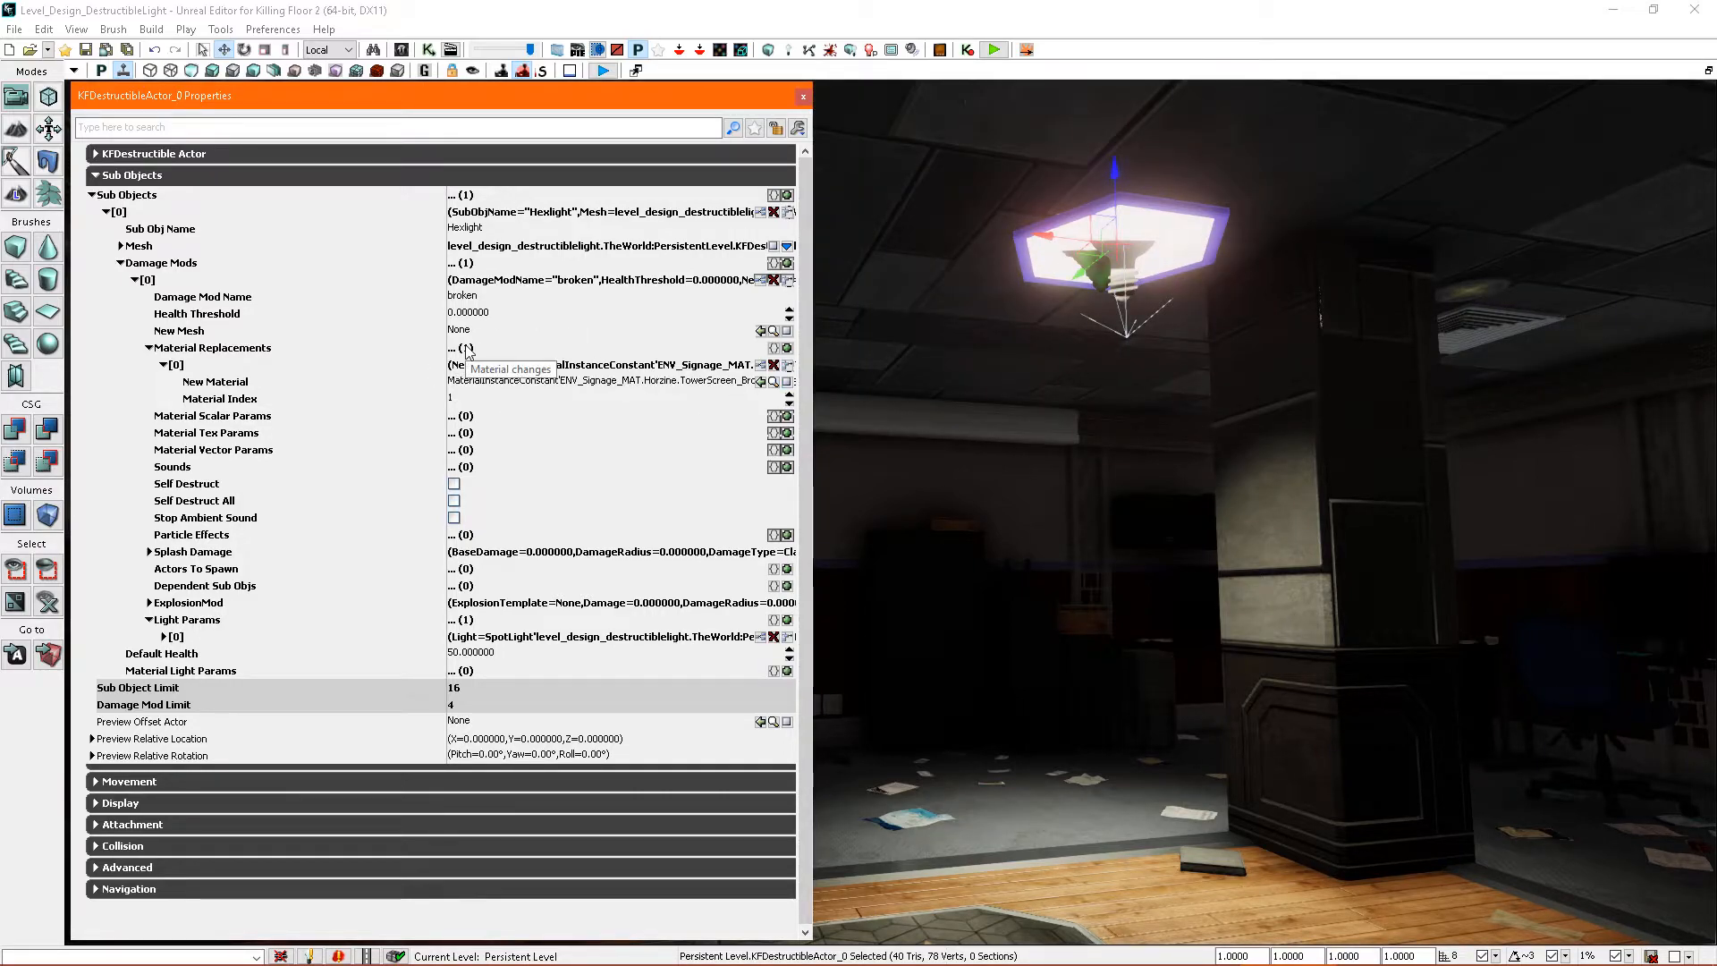
# - Rename the first damage mod to flciker and set its Health Threshold to 25
pyautogui.click(488, 302)
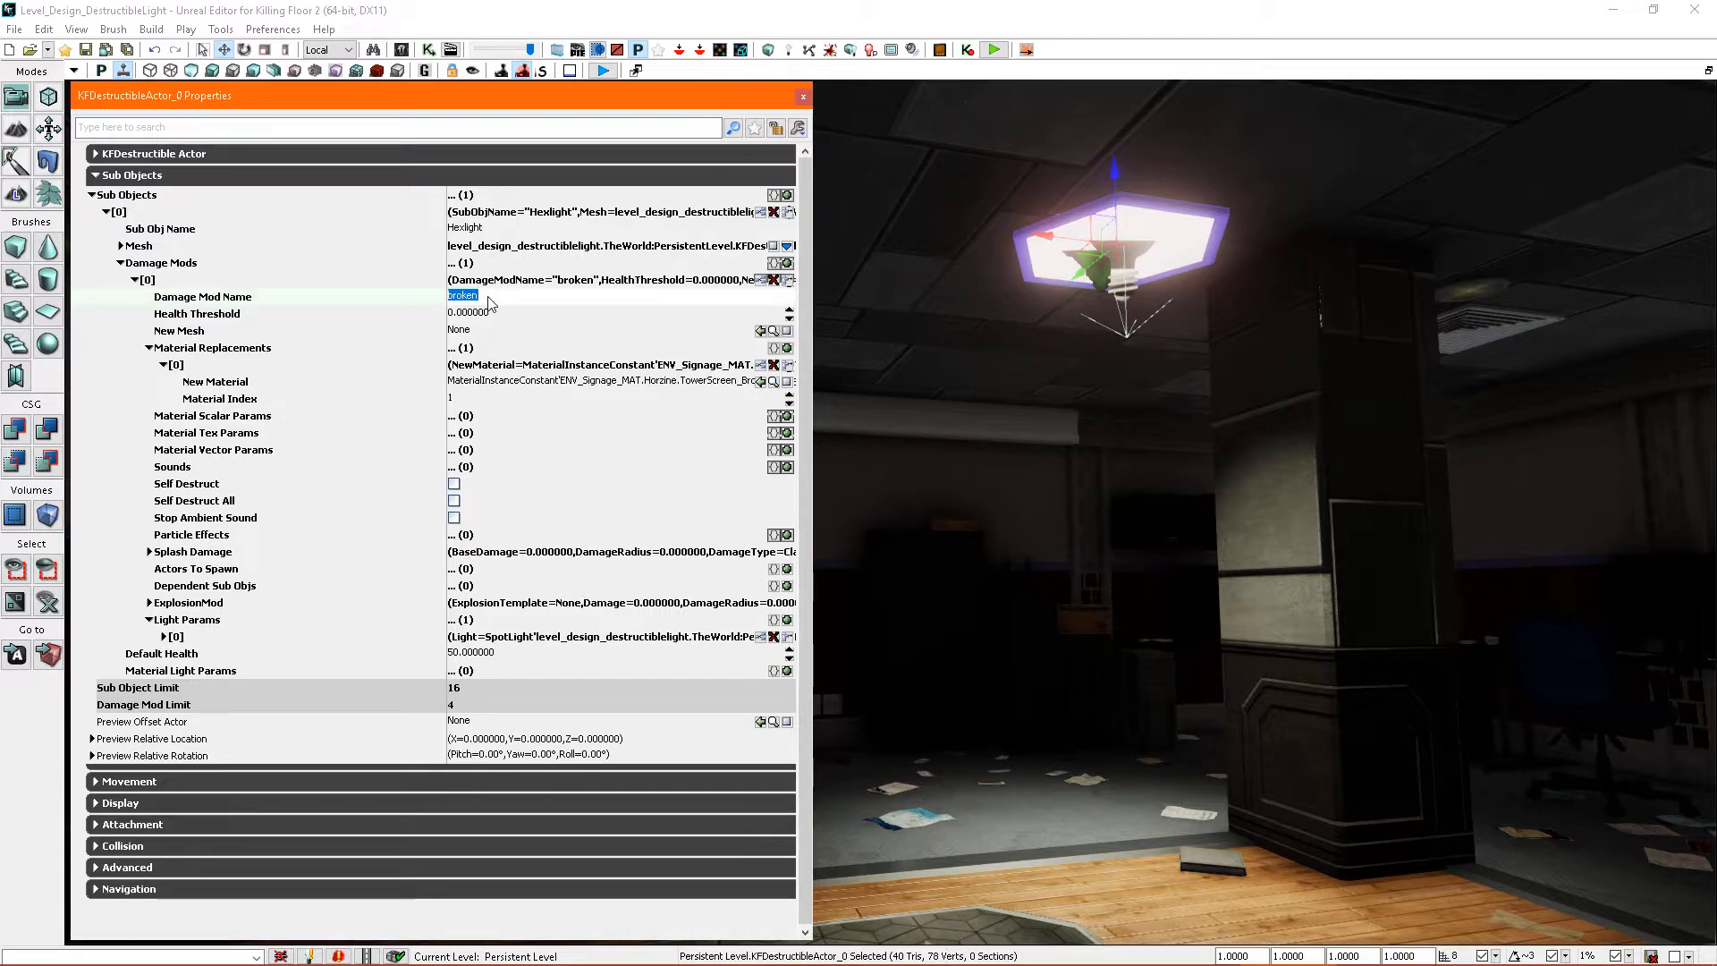
pyautogui.write('flciker')
pyautogui.press('Return')
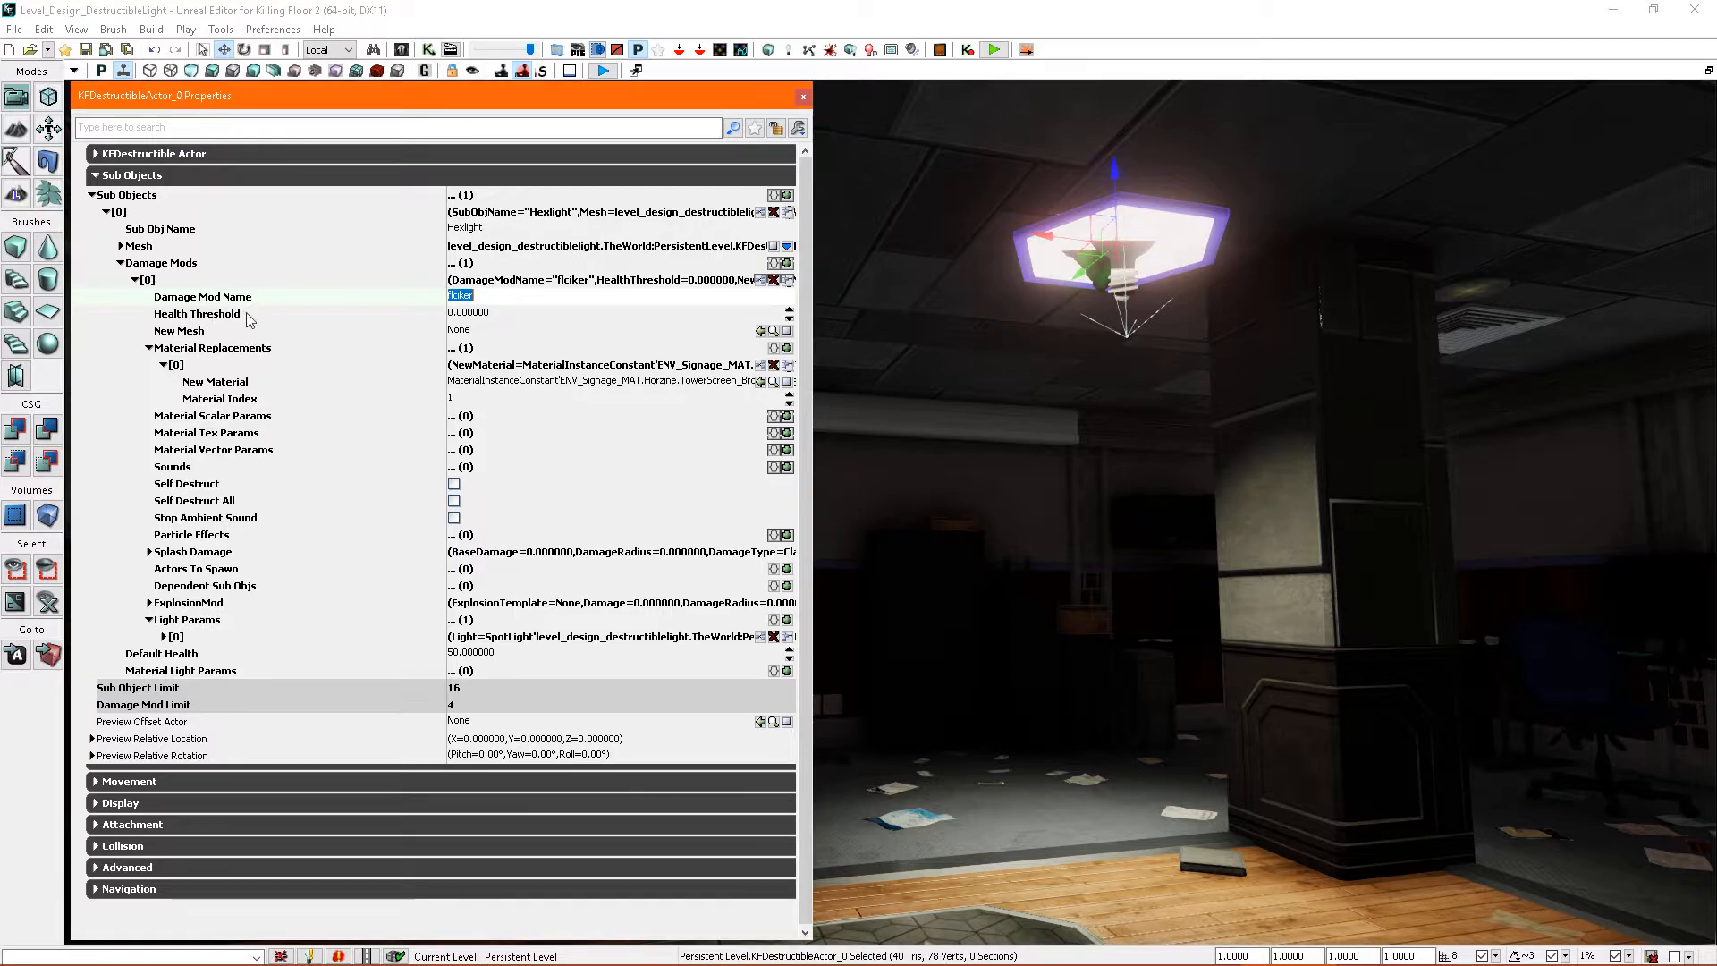
pyautogui.click(499, 315)
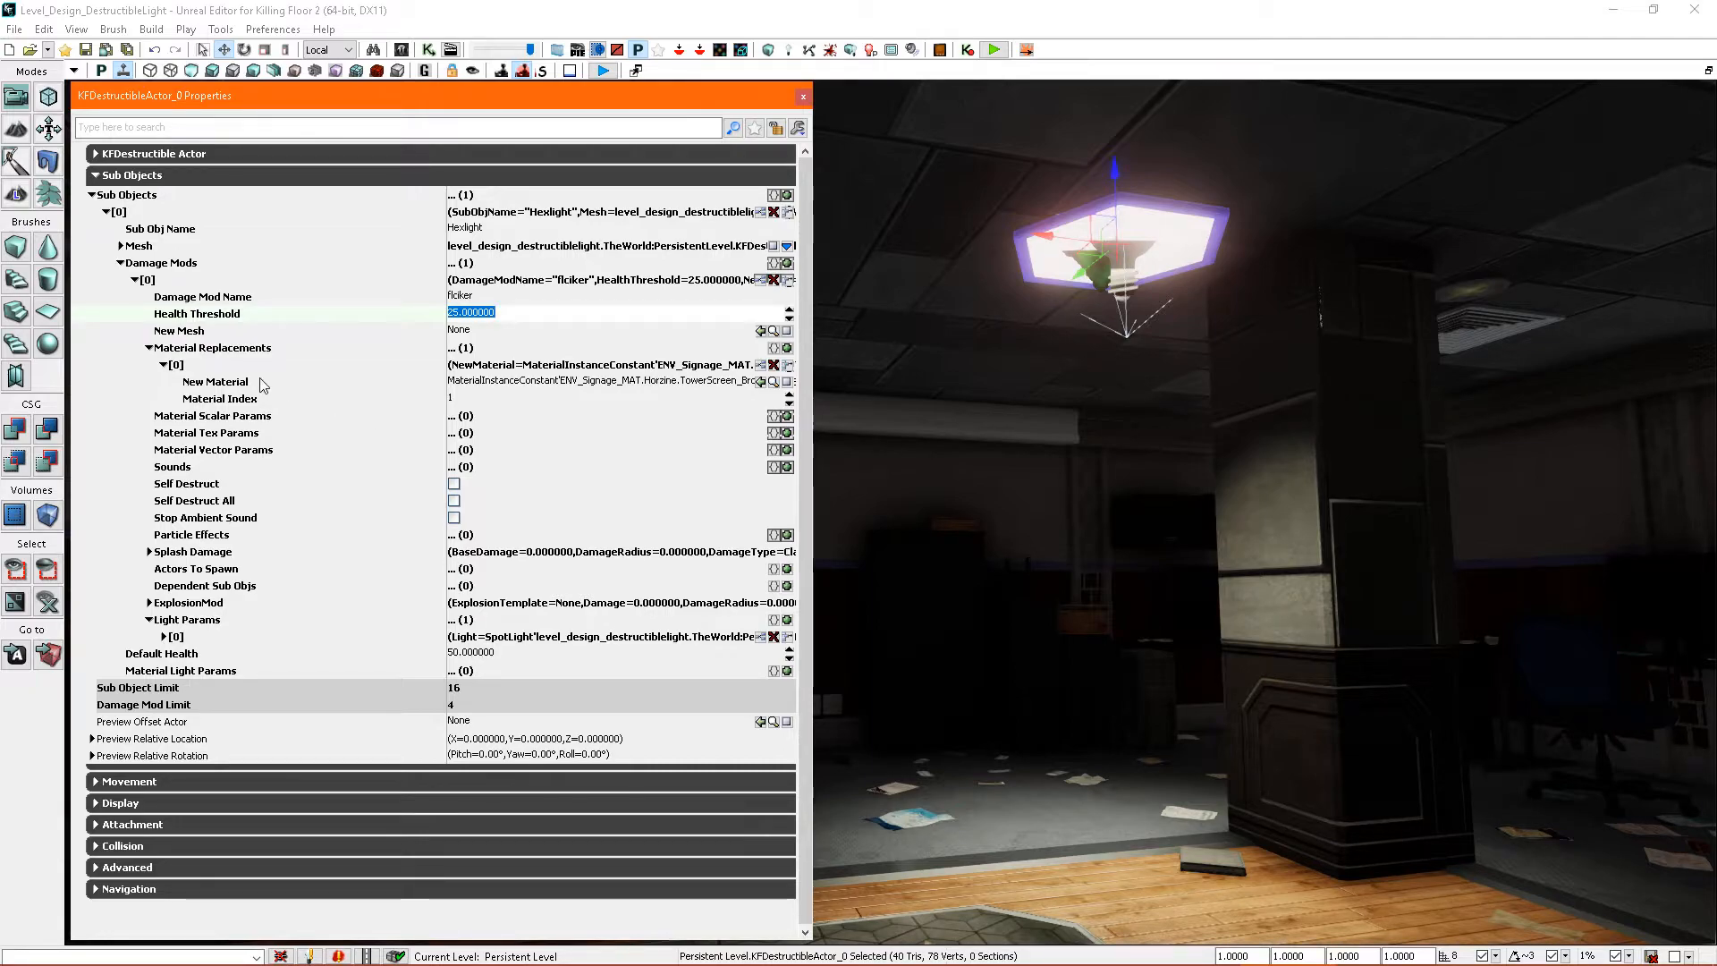
# - Remove the damage mod's material replacement, then enable its spotlight entry with the LightAnim_Flicker animation type
pyautogui.click(774, 365)
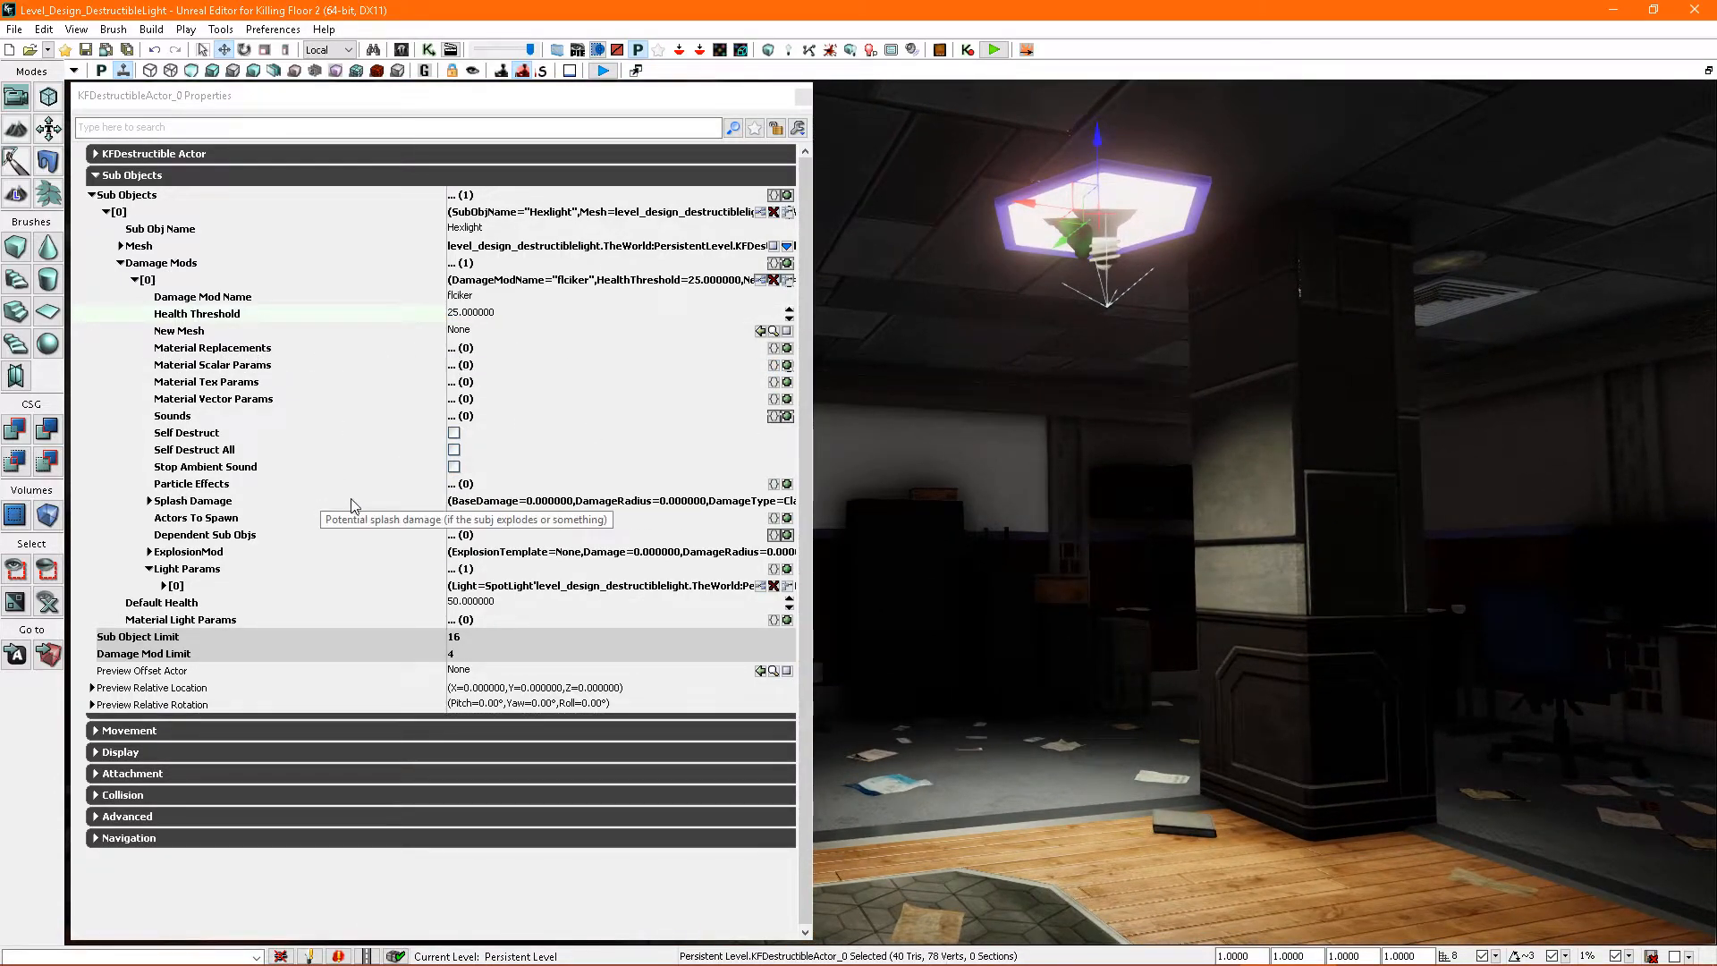
pyautogui.click(164, 586)
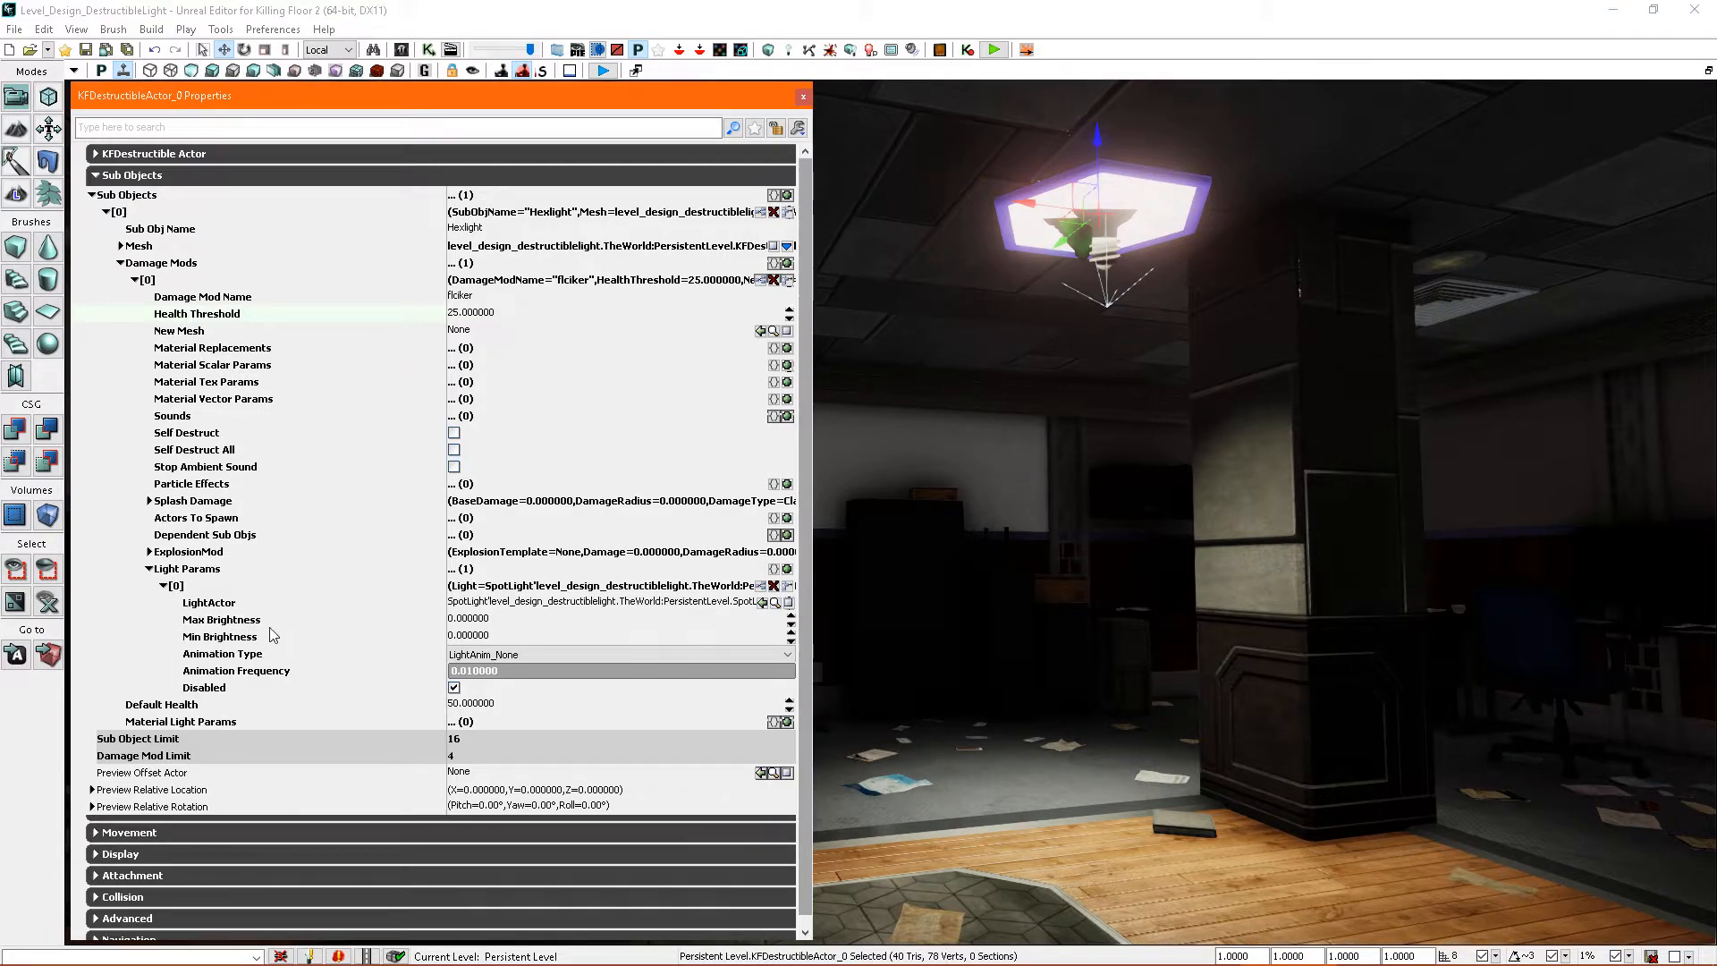
pyautogui.click(454, 688)
pyautogui.click(506, 658)
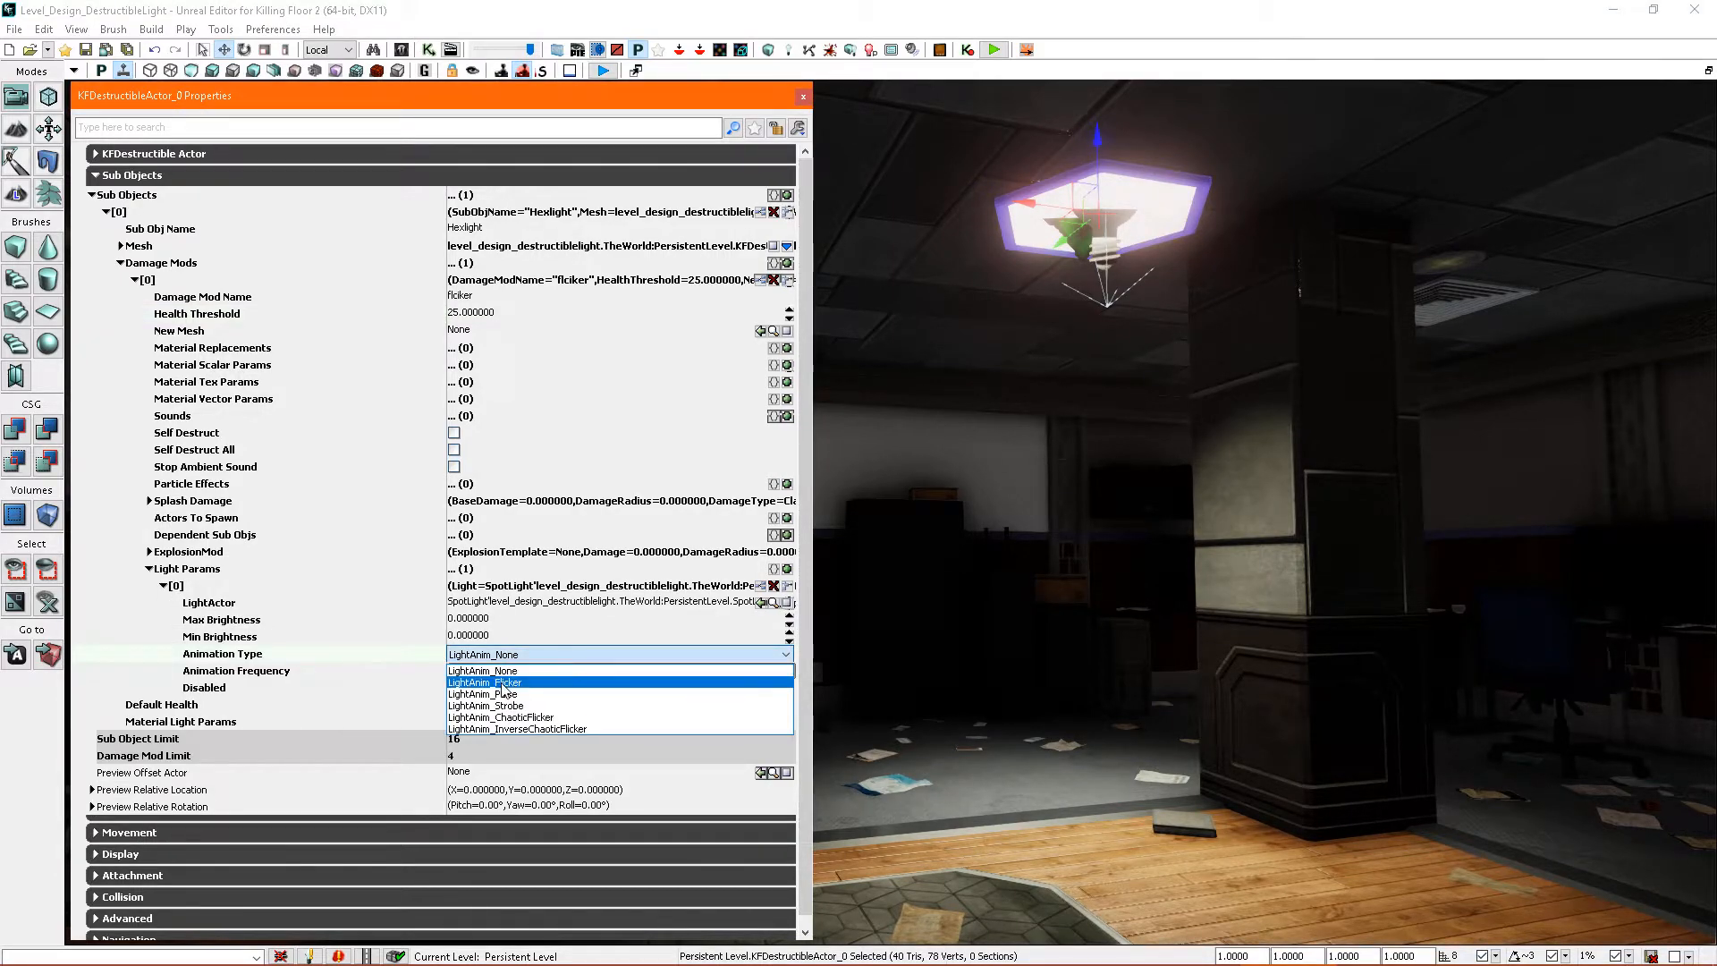
pyautogui.click(503, 684)
# - Set the flickering spotlight's Max Brightness to 3 to match the spotlight, Min Brightness to 0.05 and Animation Frequency to 0.45
pyautogui.click(496, 622)
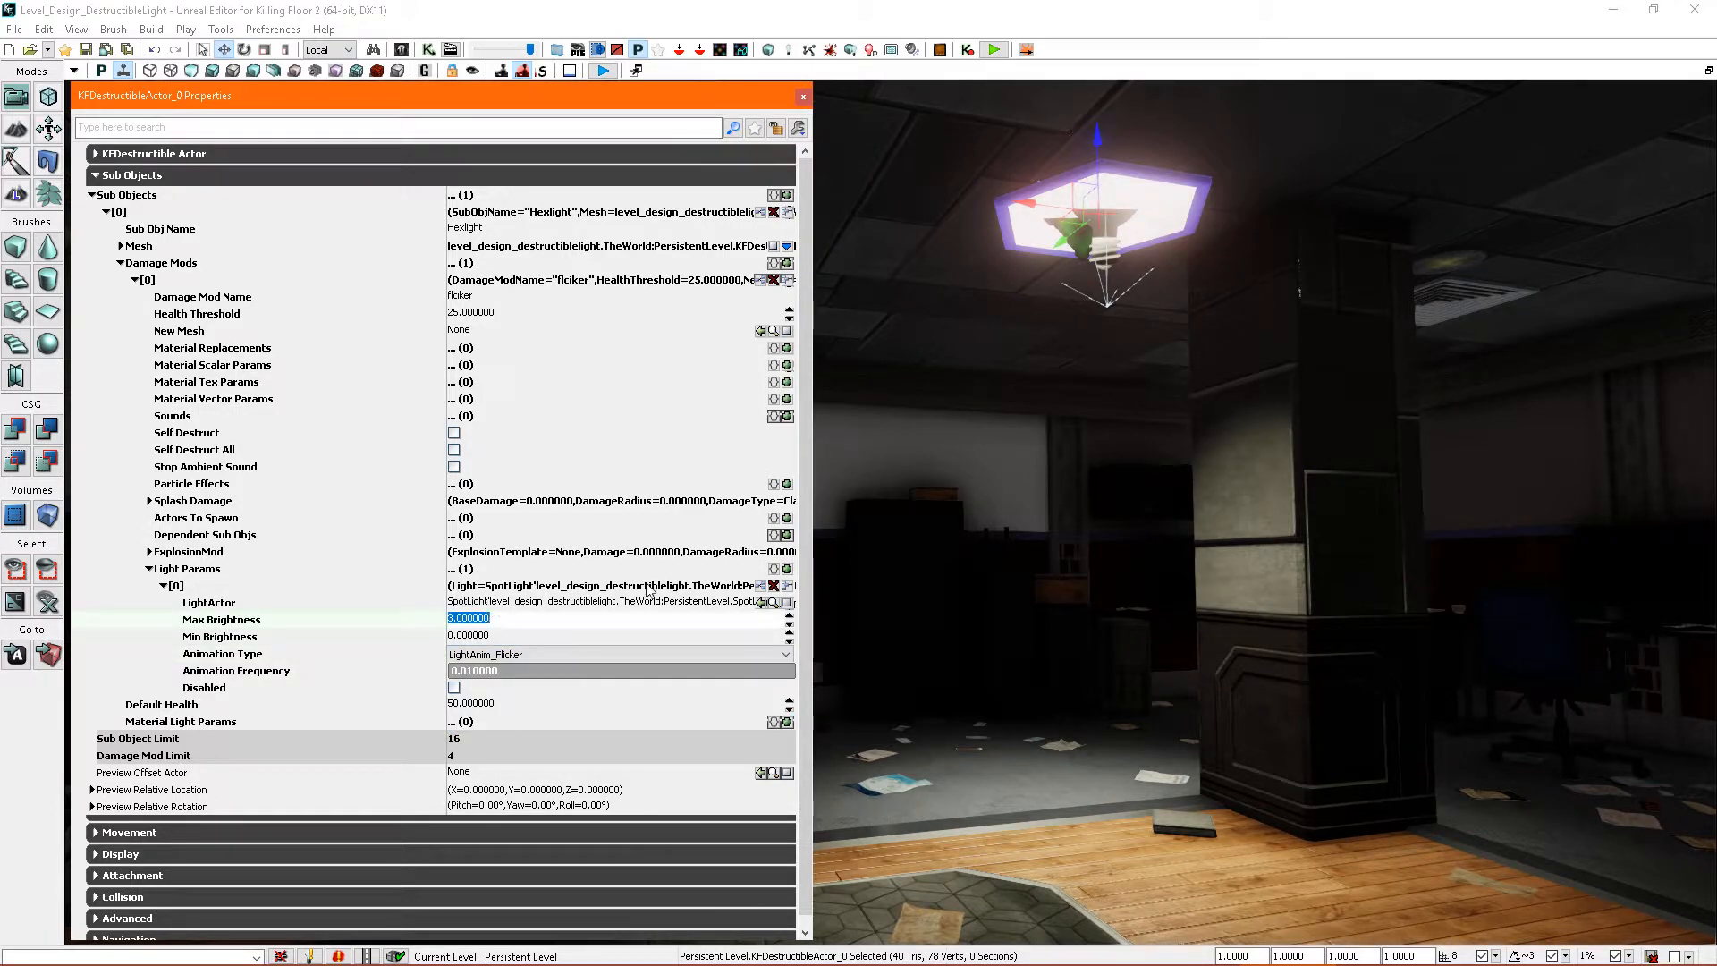
pyautogui.moveTo(1015, 416); pyautogui.dragTo(1071, 339, button='right')
pyautogui.click(1024, 388)
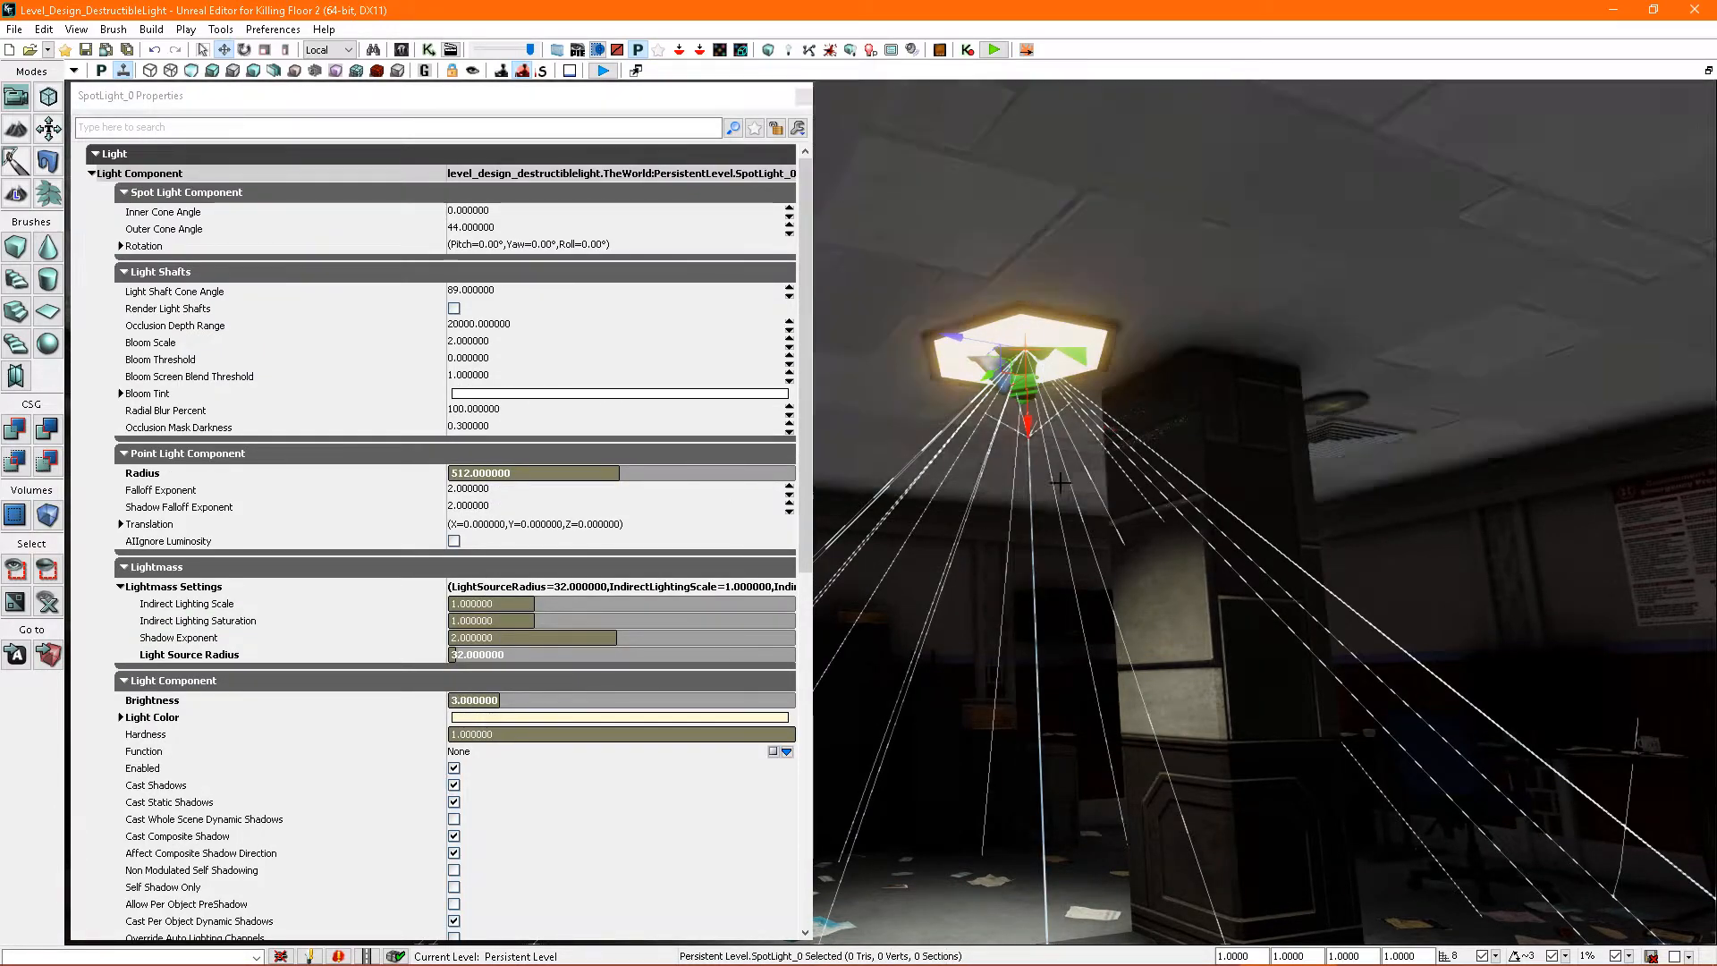
pyautogui.click(1042, 333)
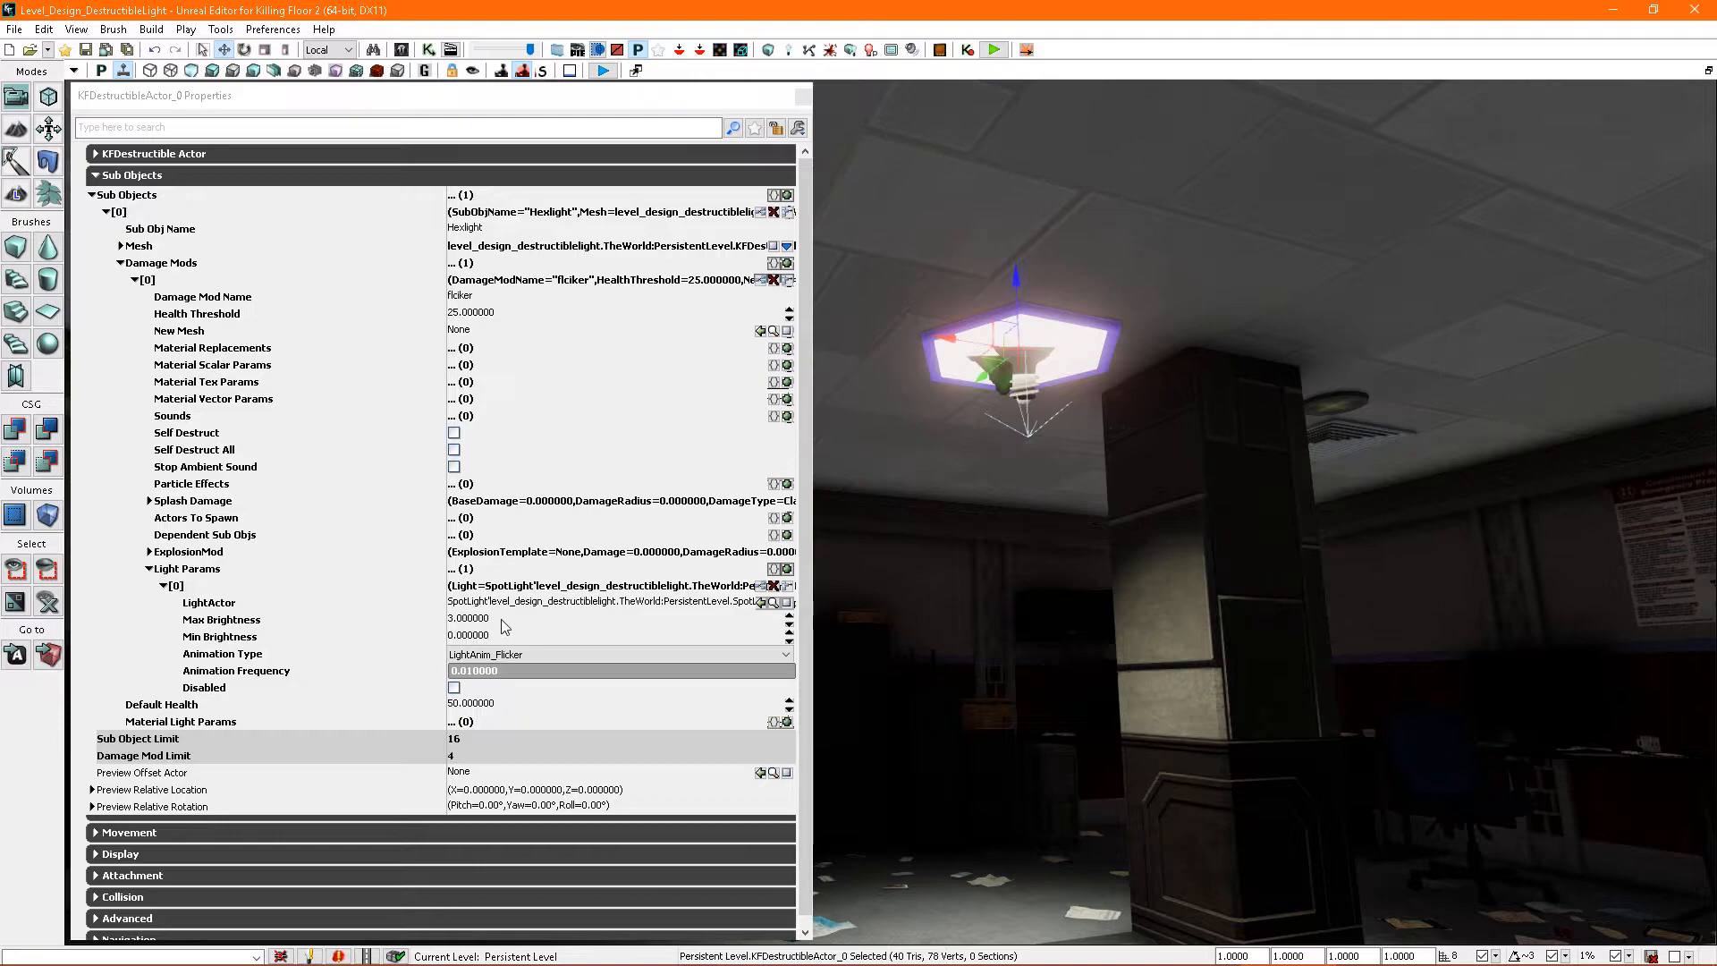
pyautogui.click(497, 637)
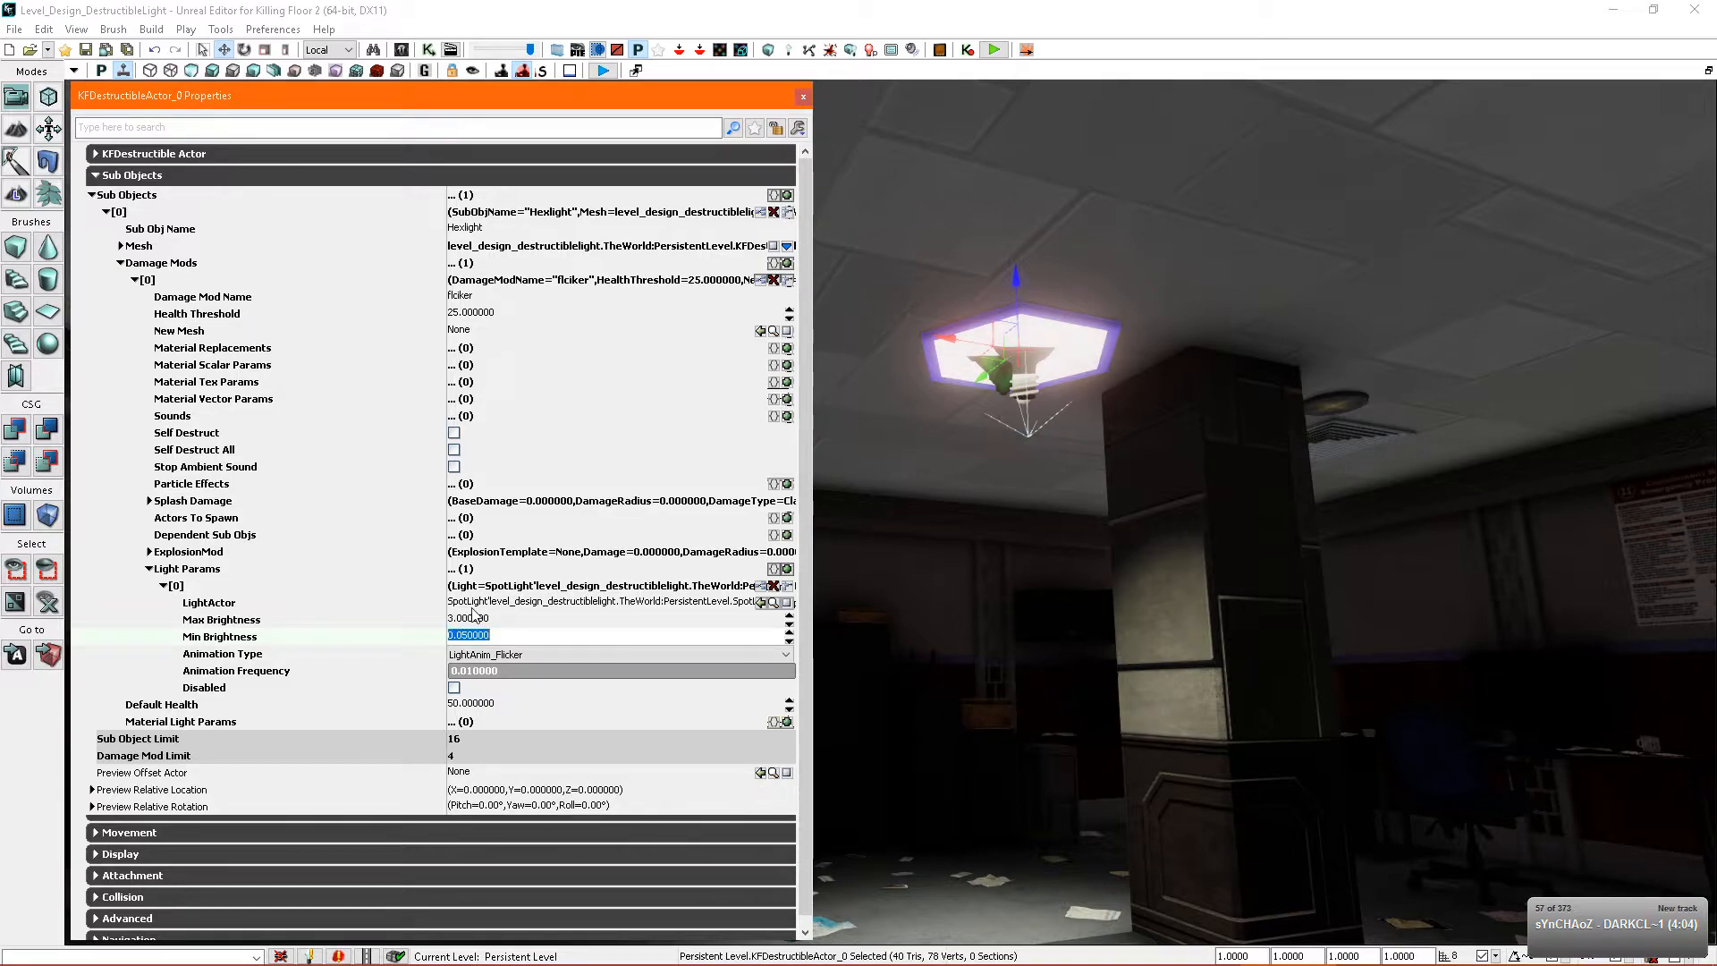
pyautogui.click(499, 673)
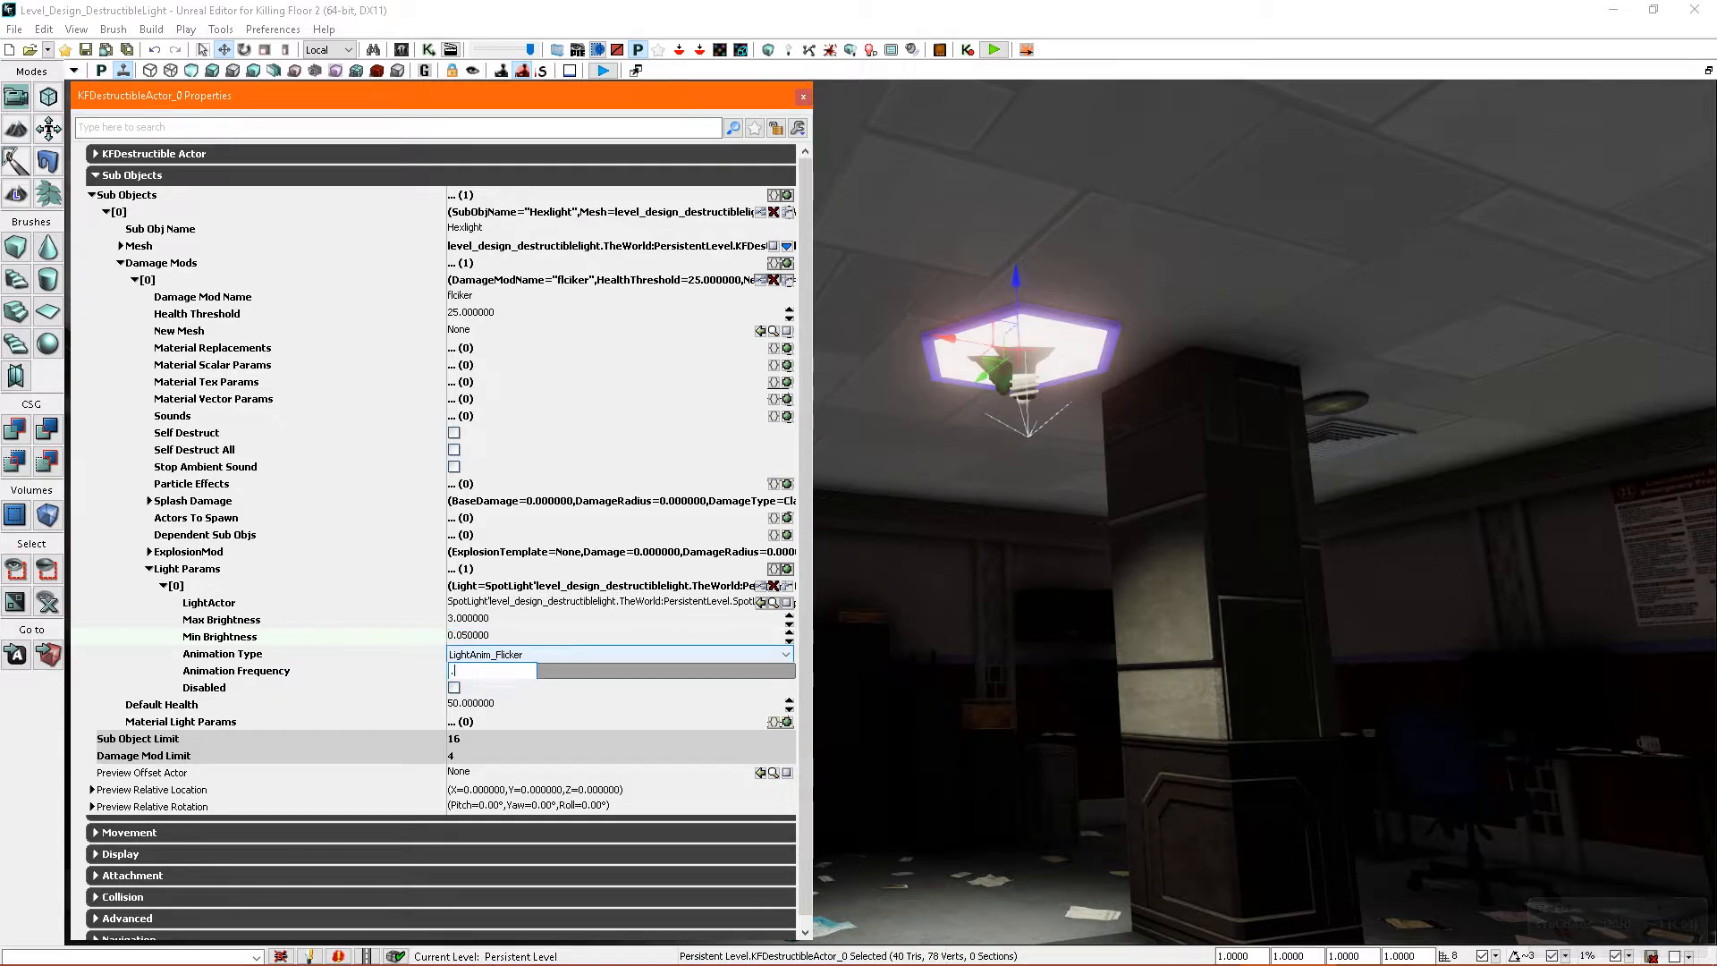
pyautogui.moveTo(1032, 711); pyautogui.dragTo(1078, 662, button='right')
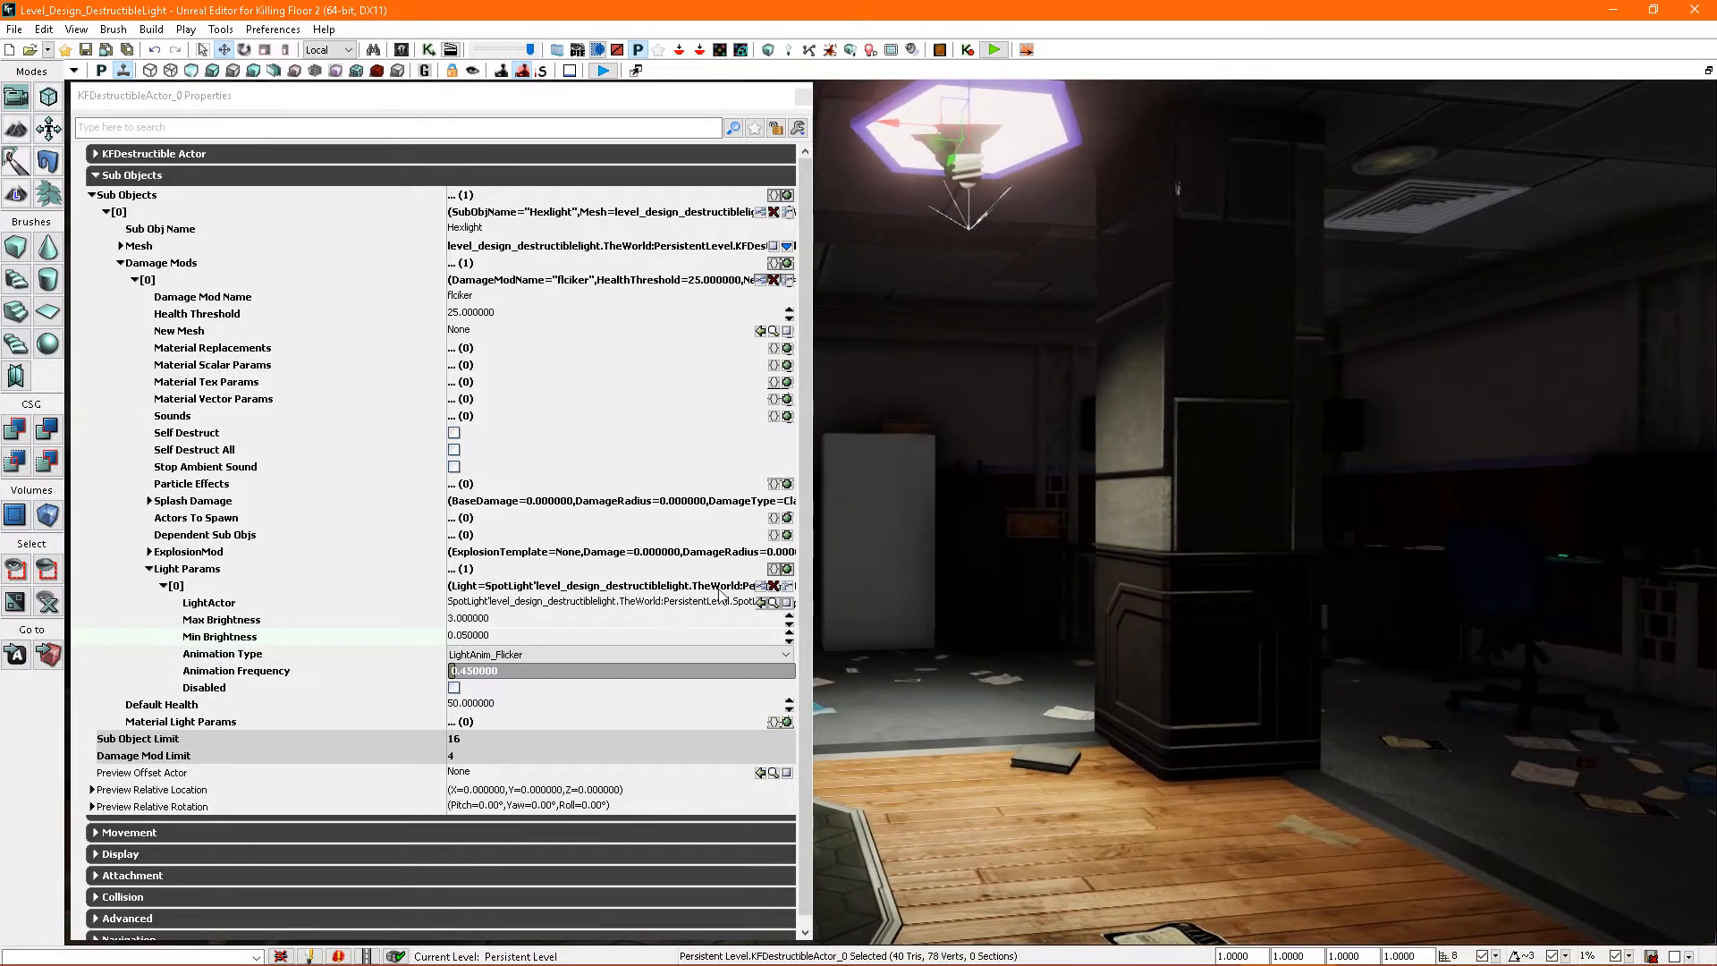
# - Close the properties and start a play preview from the wooden planks to test the flicker
pyautogui.click(803, 96)
pyautogui.moveTo(859, 358); pyautogui.dragTo(854, 456, button='right')
pyautogui.rightClick(1053, 753)
pyautogui.click(1087, 728)
# - Shoot the hexagonal light with the 9mm pistol, watch its flicker from around the room, and end the play preview
pyautogui.press('2')
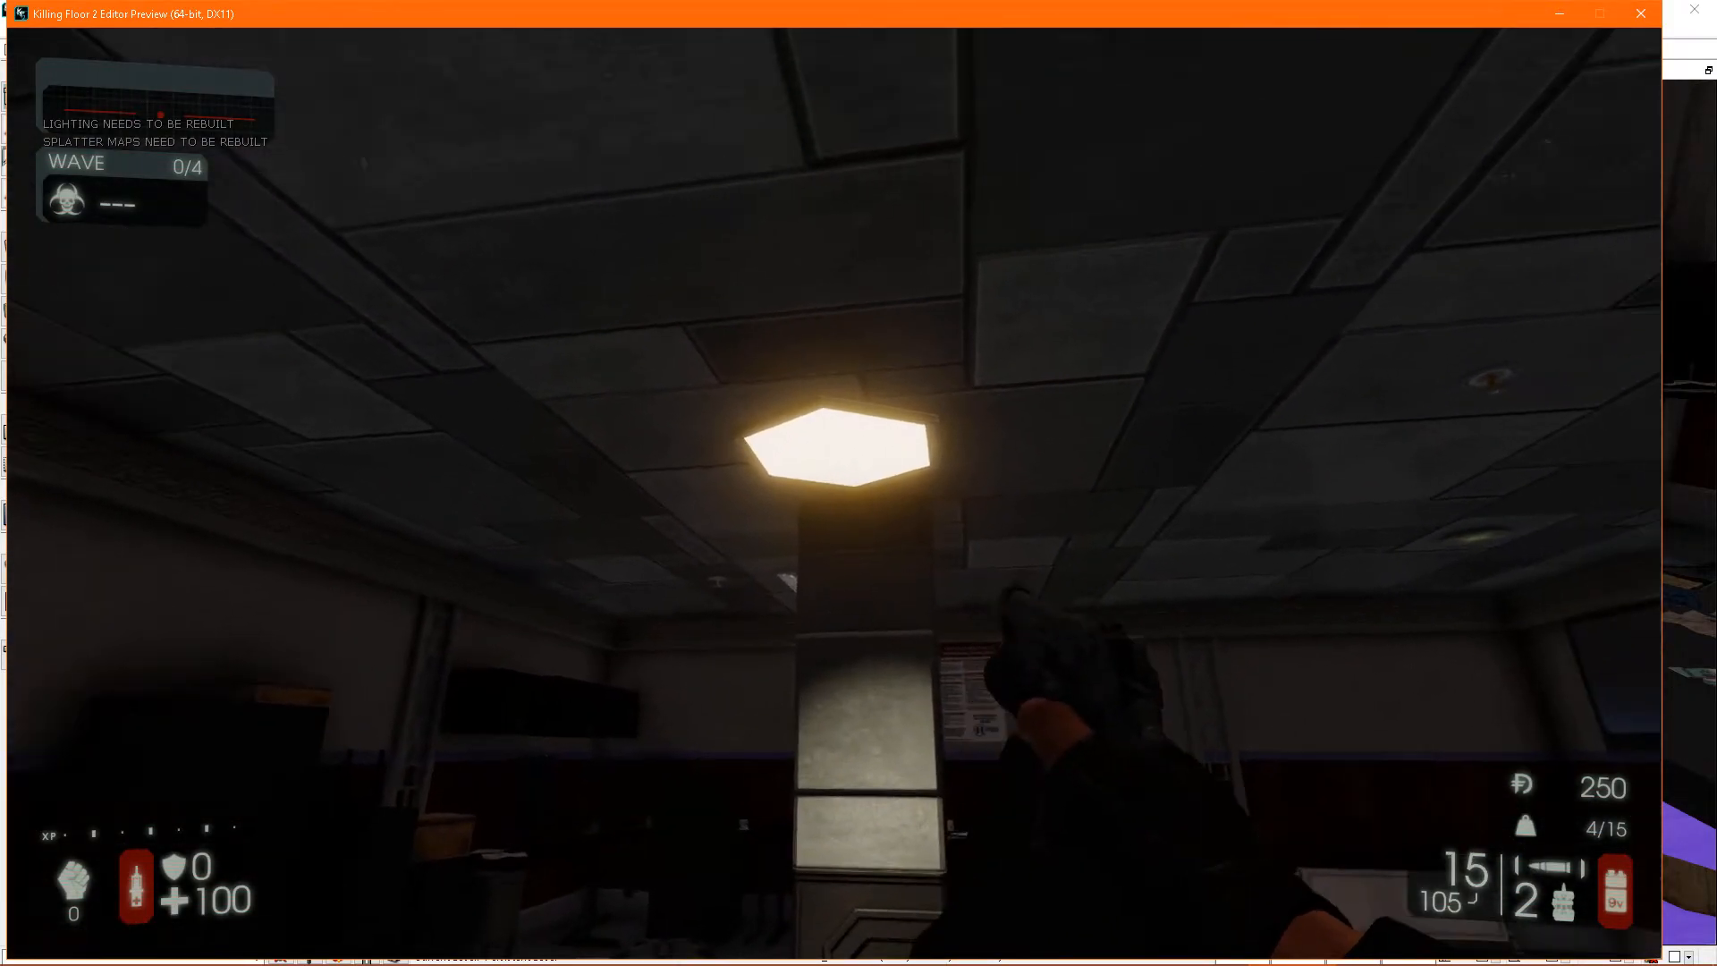
pyautogui.click(834, 494)
pyautogui.click(834, 494)
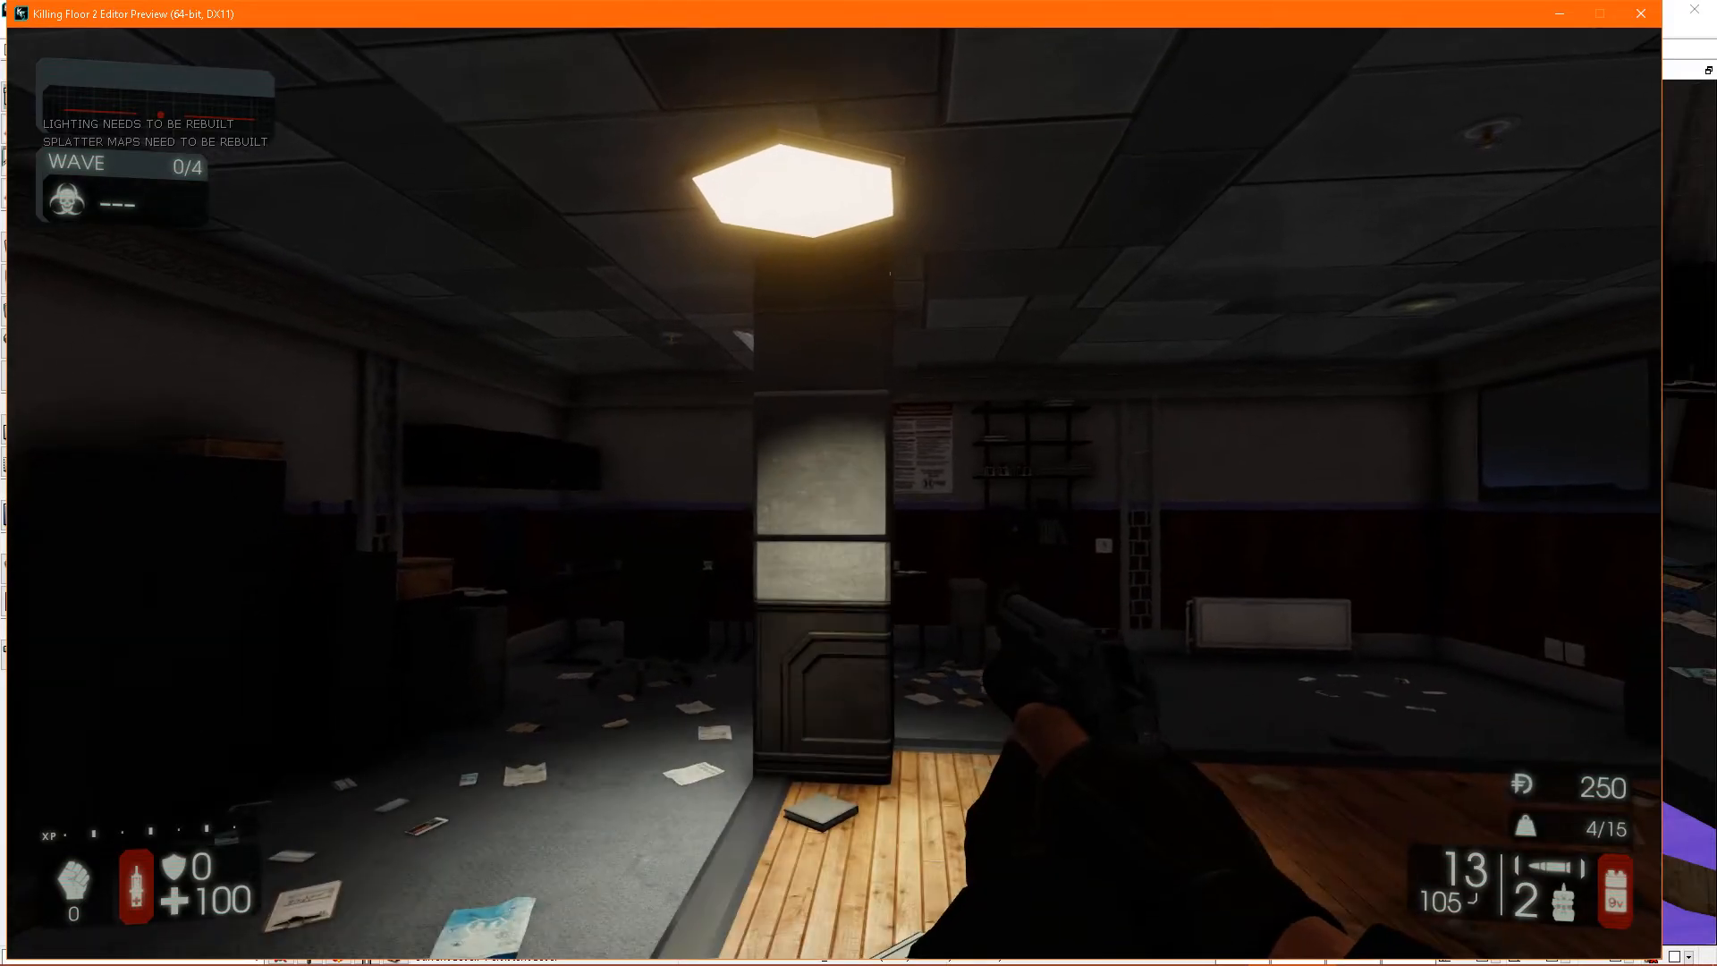
pyautogui.press('d')
pyautogui.press('s')
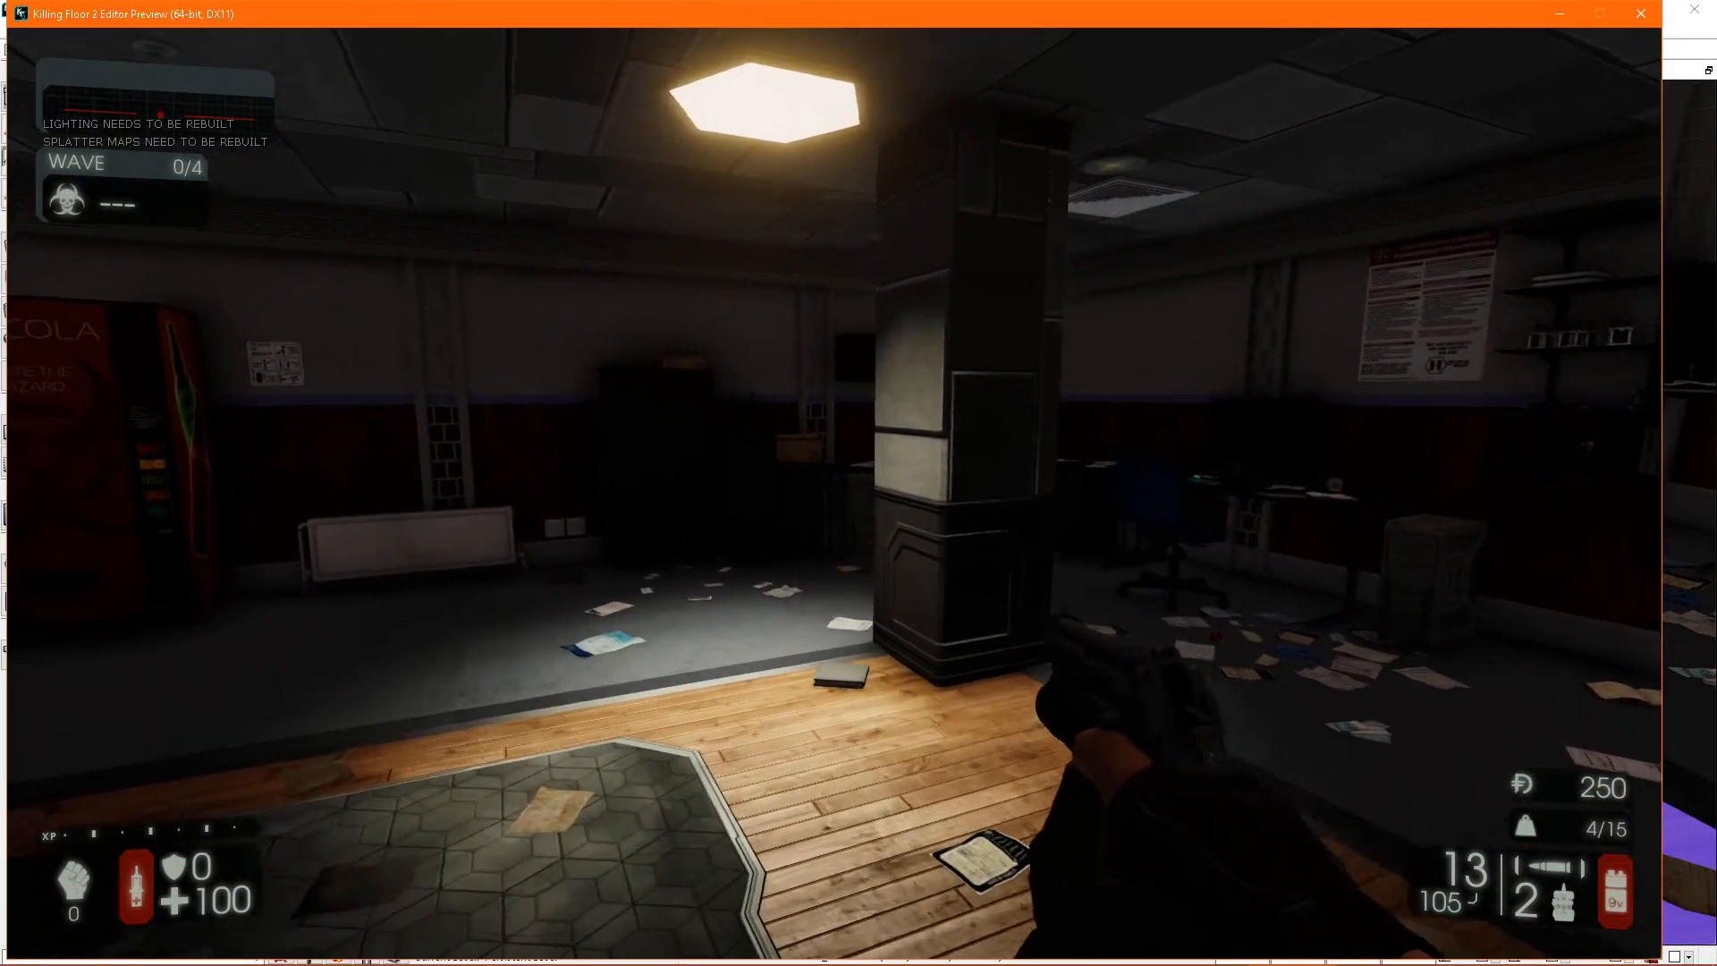
pyautogui.press('Escape')
# - Reopen the hexagonal light's properties, add a second damage mod to the Hexlight sub object and expand it
pyautogui.moveTo(1049, 632); pyautogui.dragTo(1100, 563, button='right')
pyautogui.click(930, 386)
pyautogui.doubleClick(979, 360)
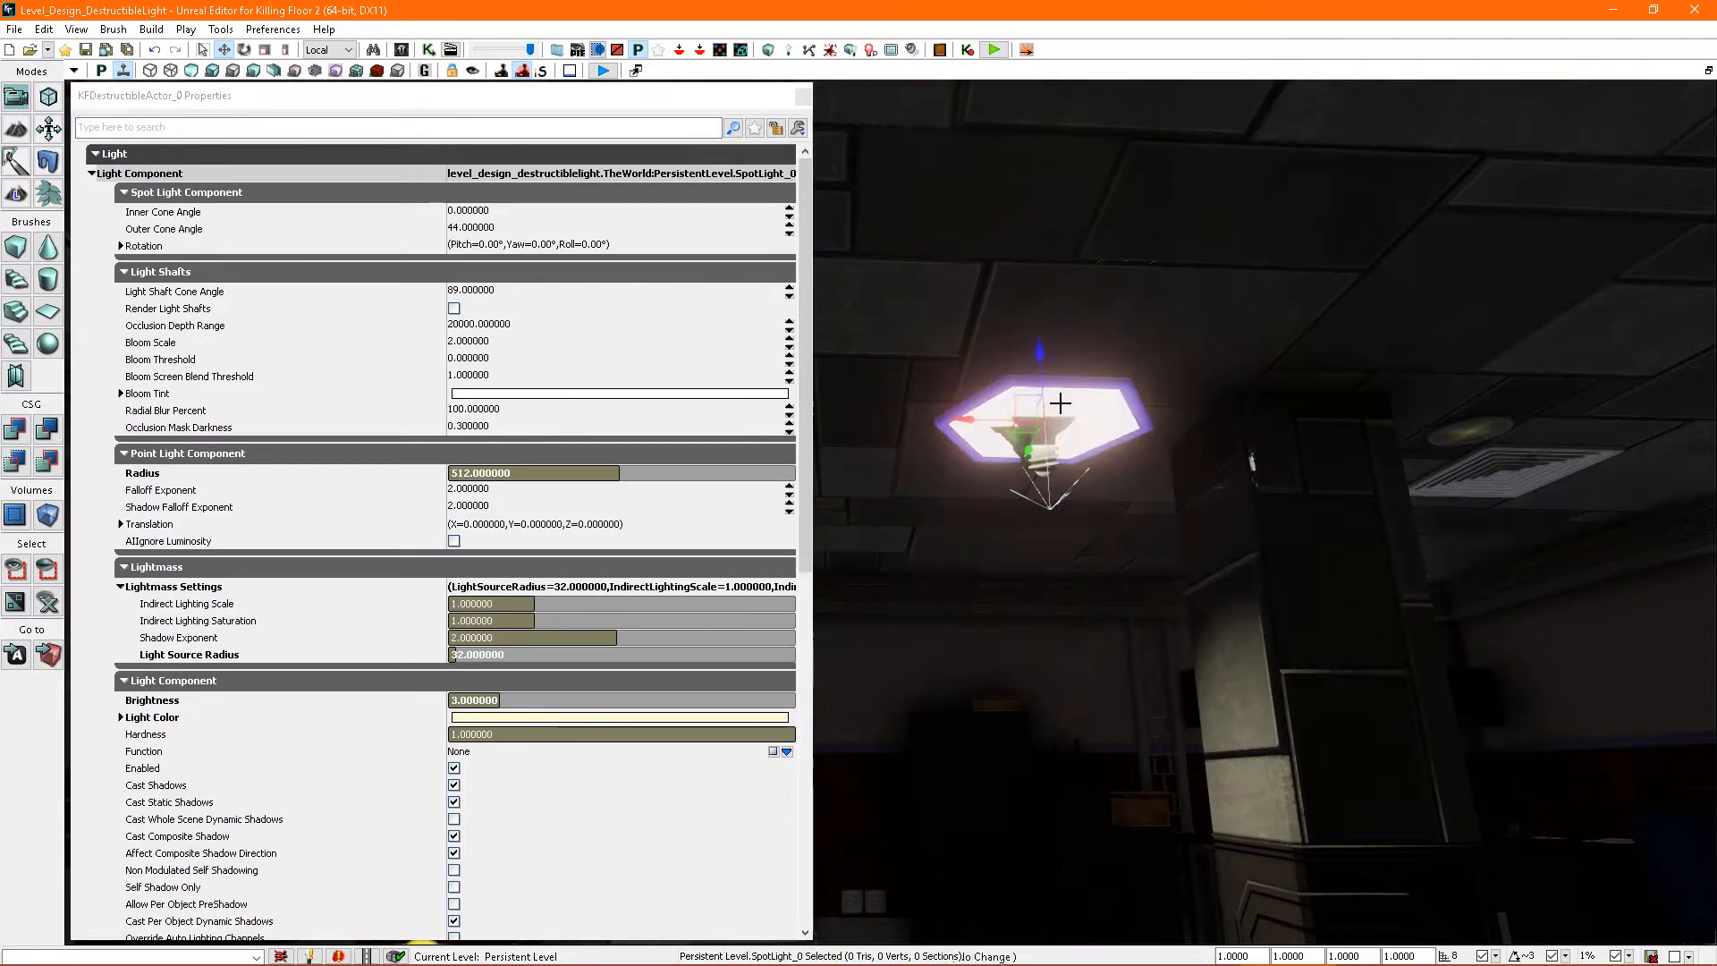
pyautogui.click(1055, 404)
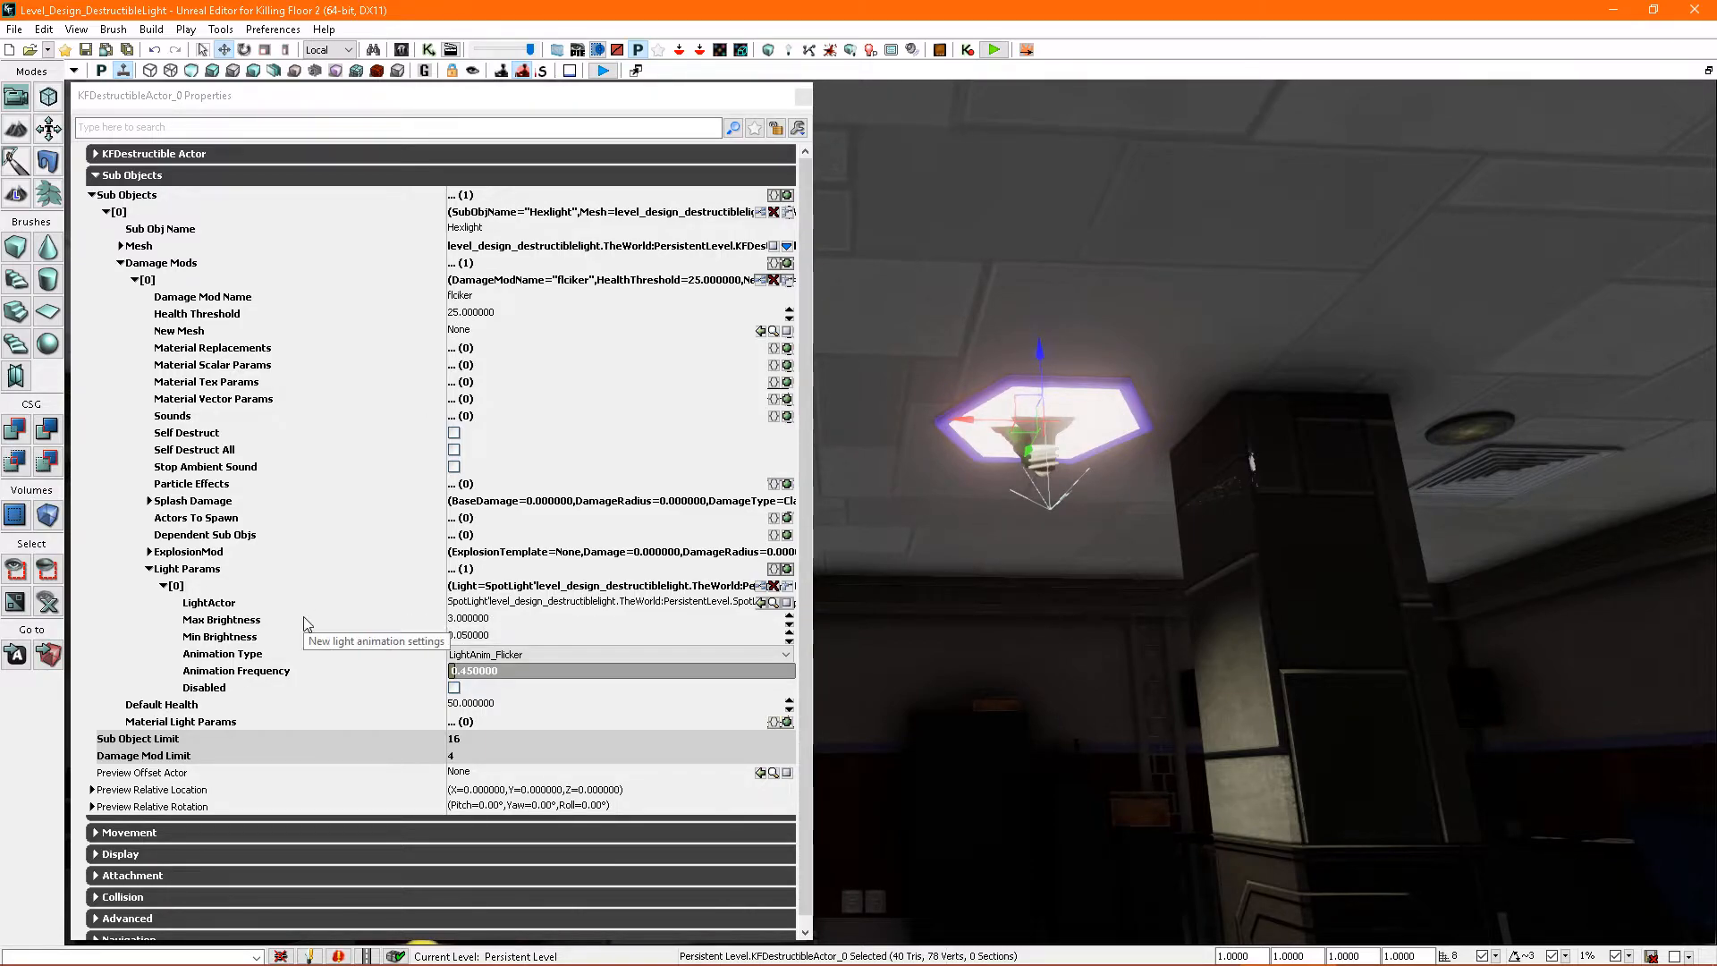
pyautogui.click(135, 280)
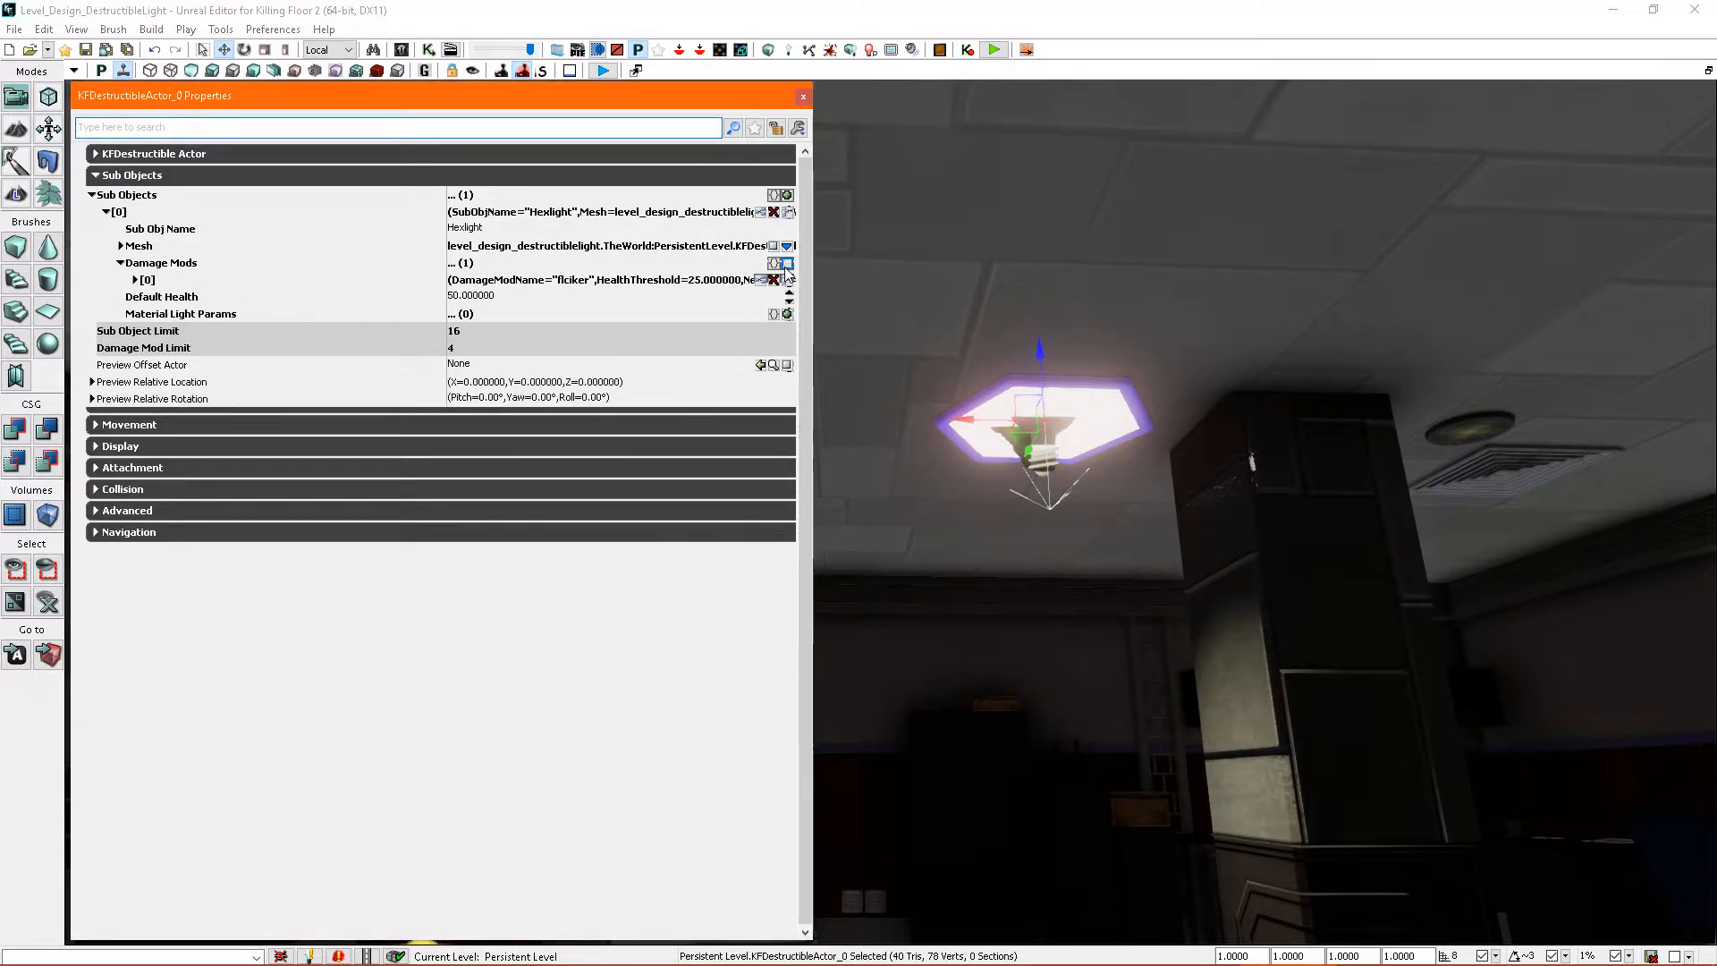
pyautogui.click(787, 264)
pyautogui.click(135, 280)
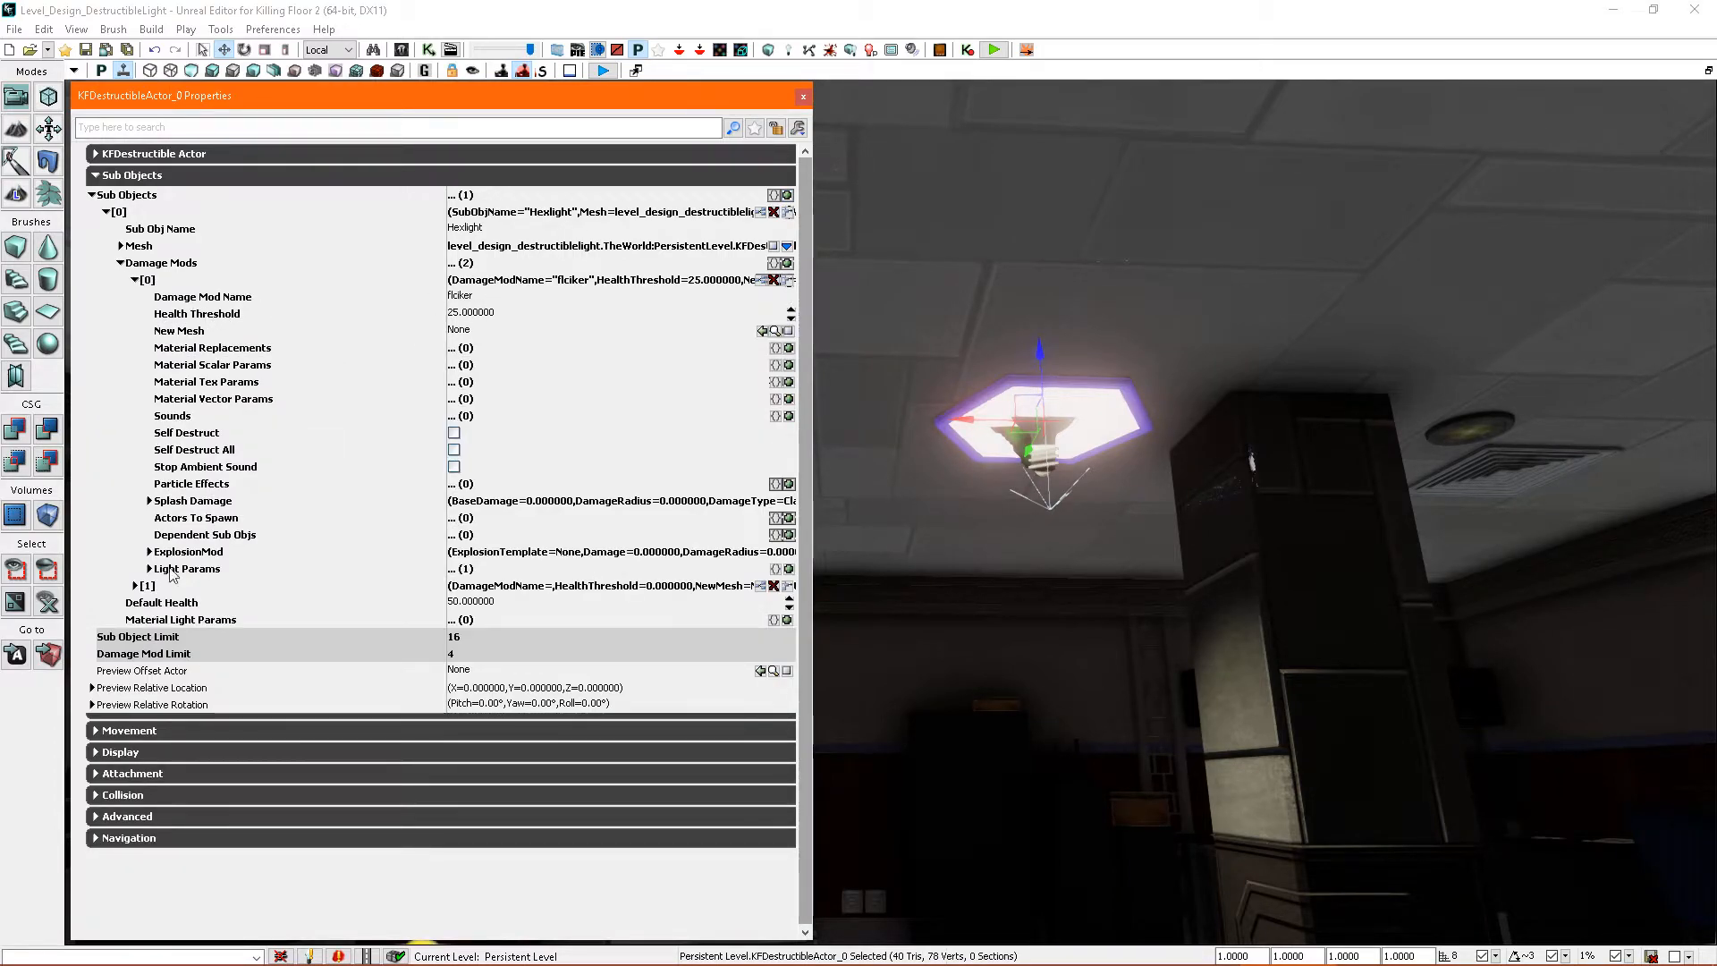
pyautogui.click(135, 586)
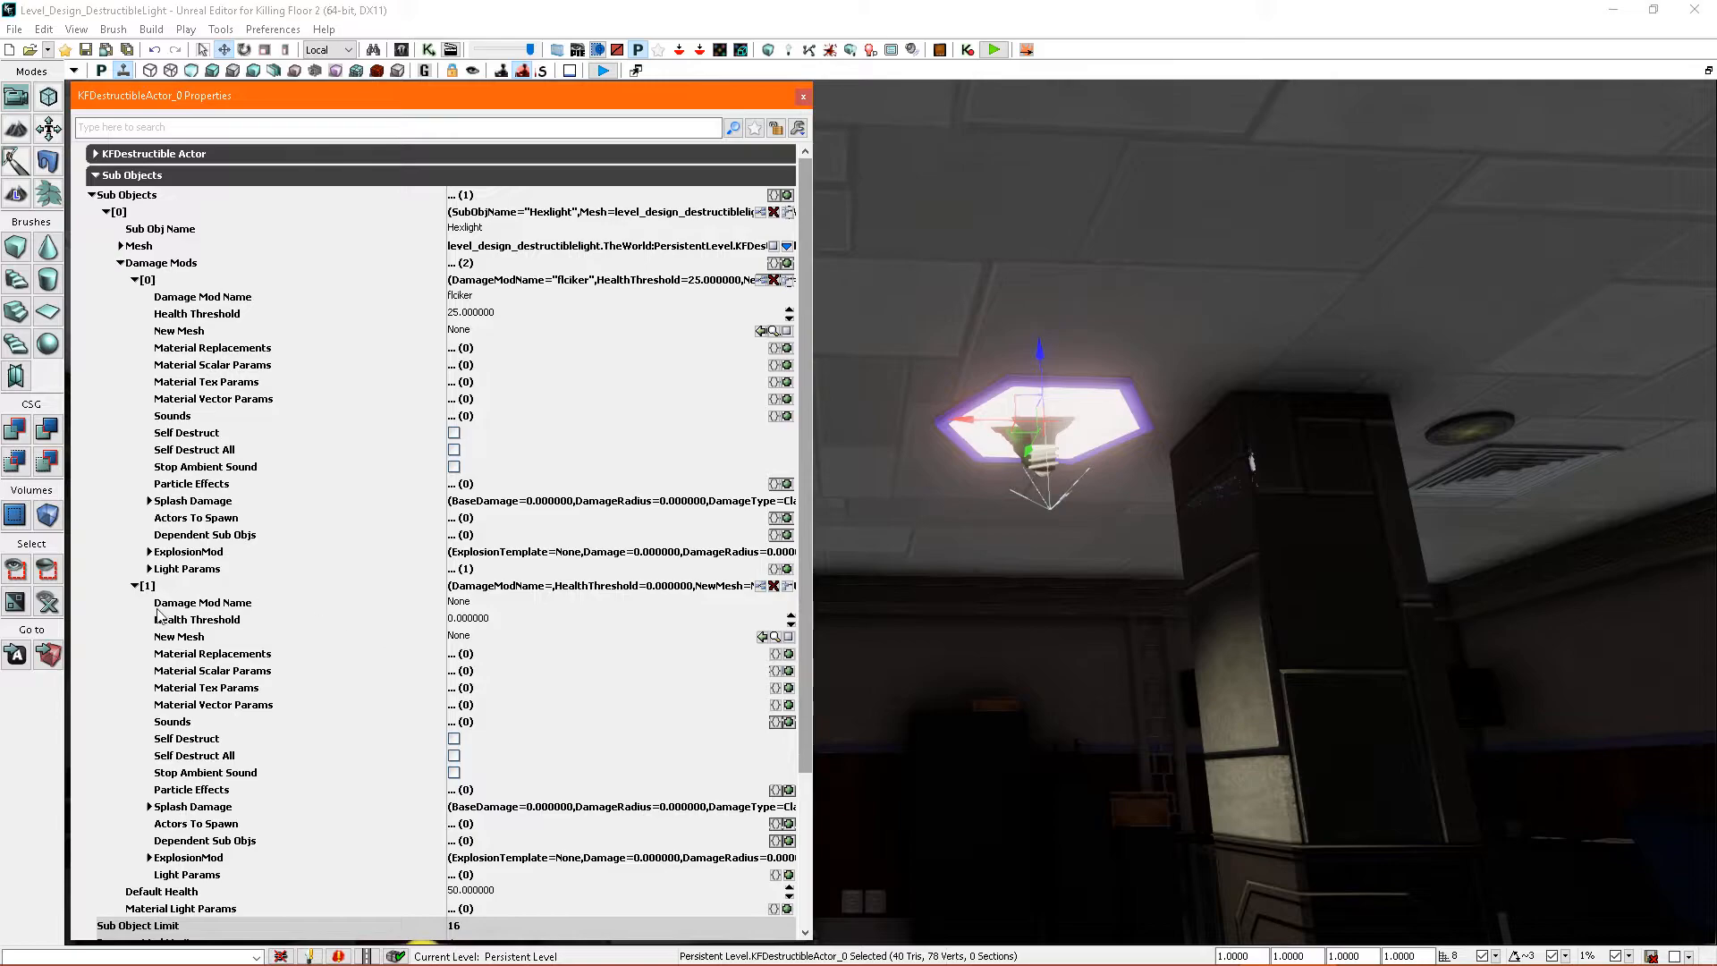
# - Name the second damage mod broken and open the Content Browser
pyautogui.click(470, 603)
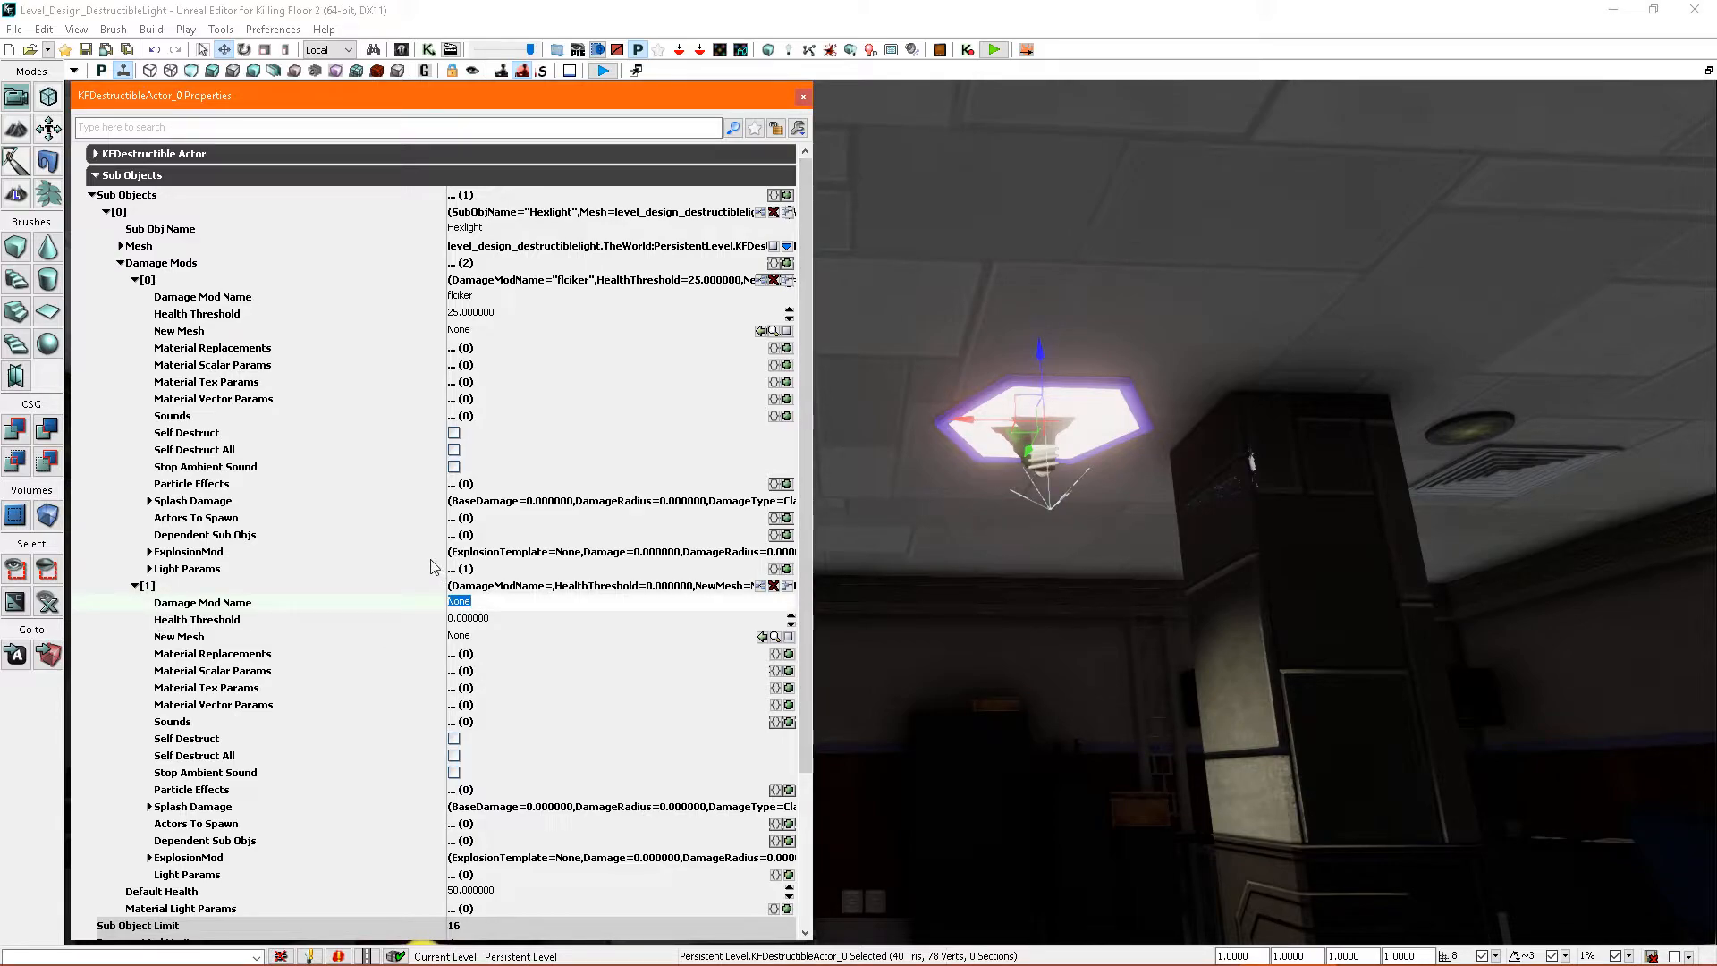
pyautogui.write('broken')
pyautogui.press('Return')
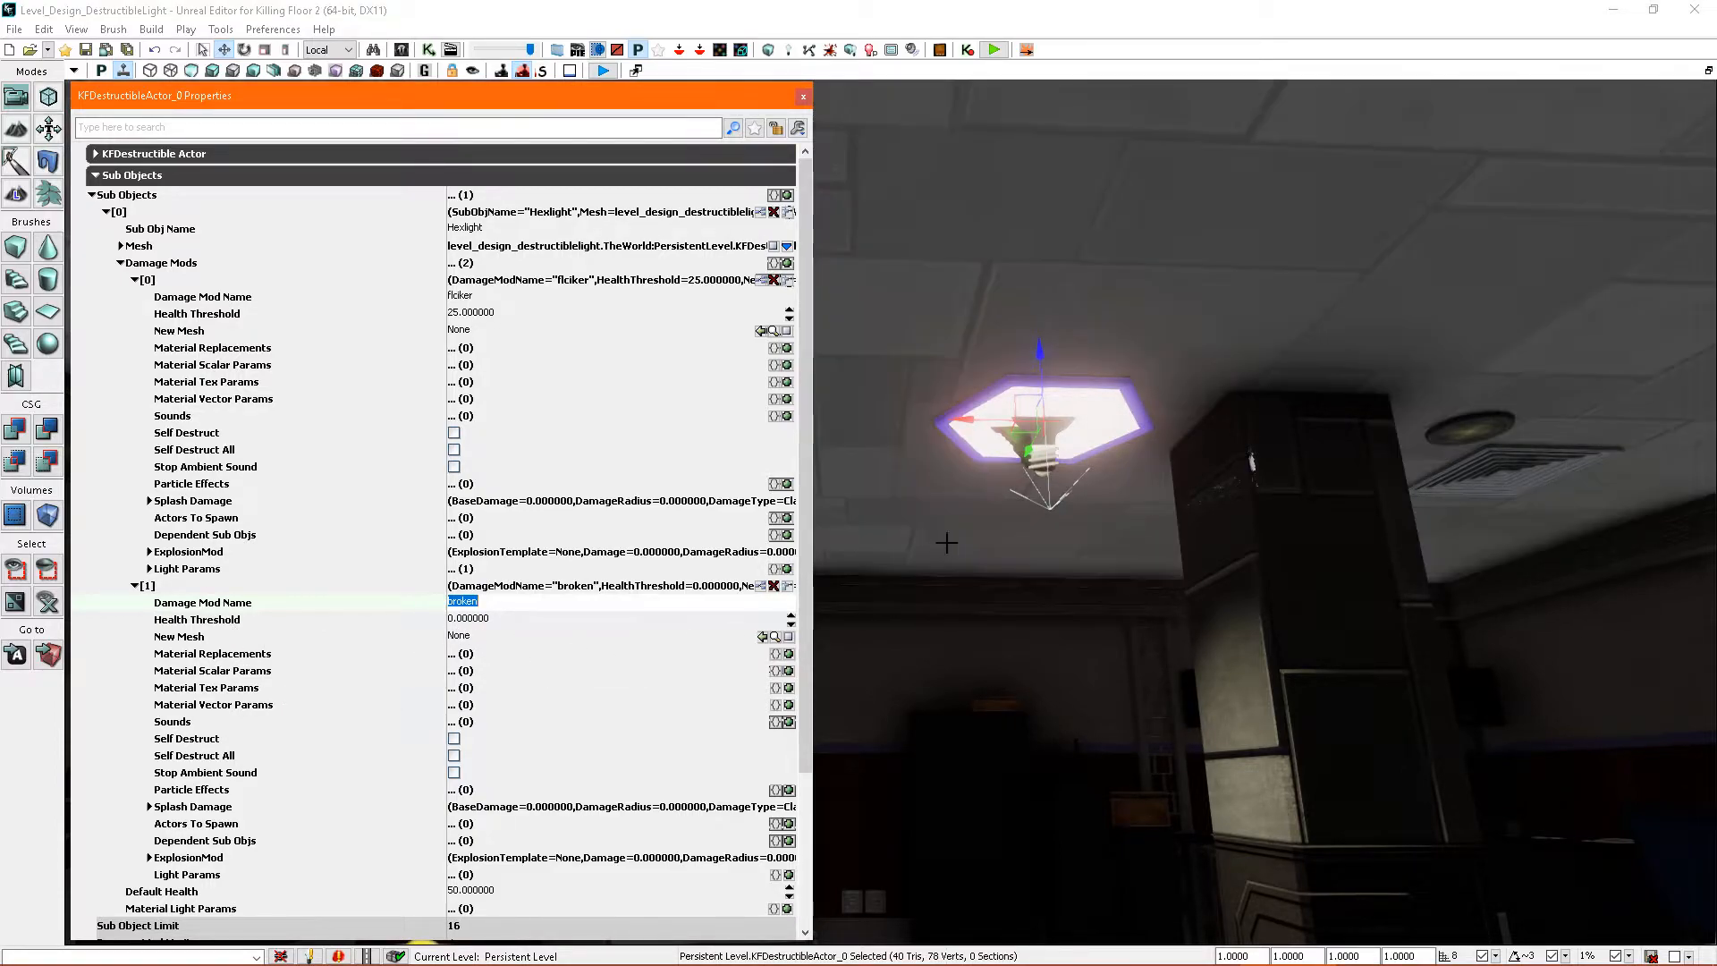
pyautogui.click(1112, 421)
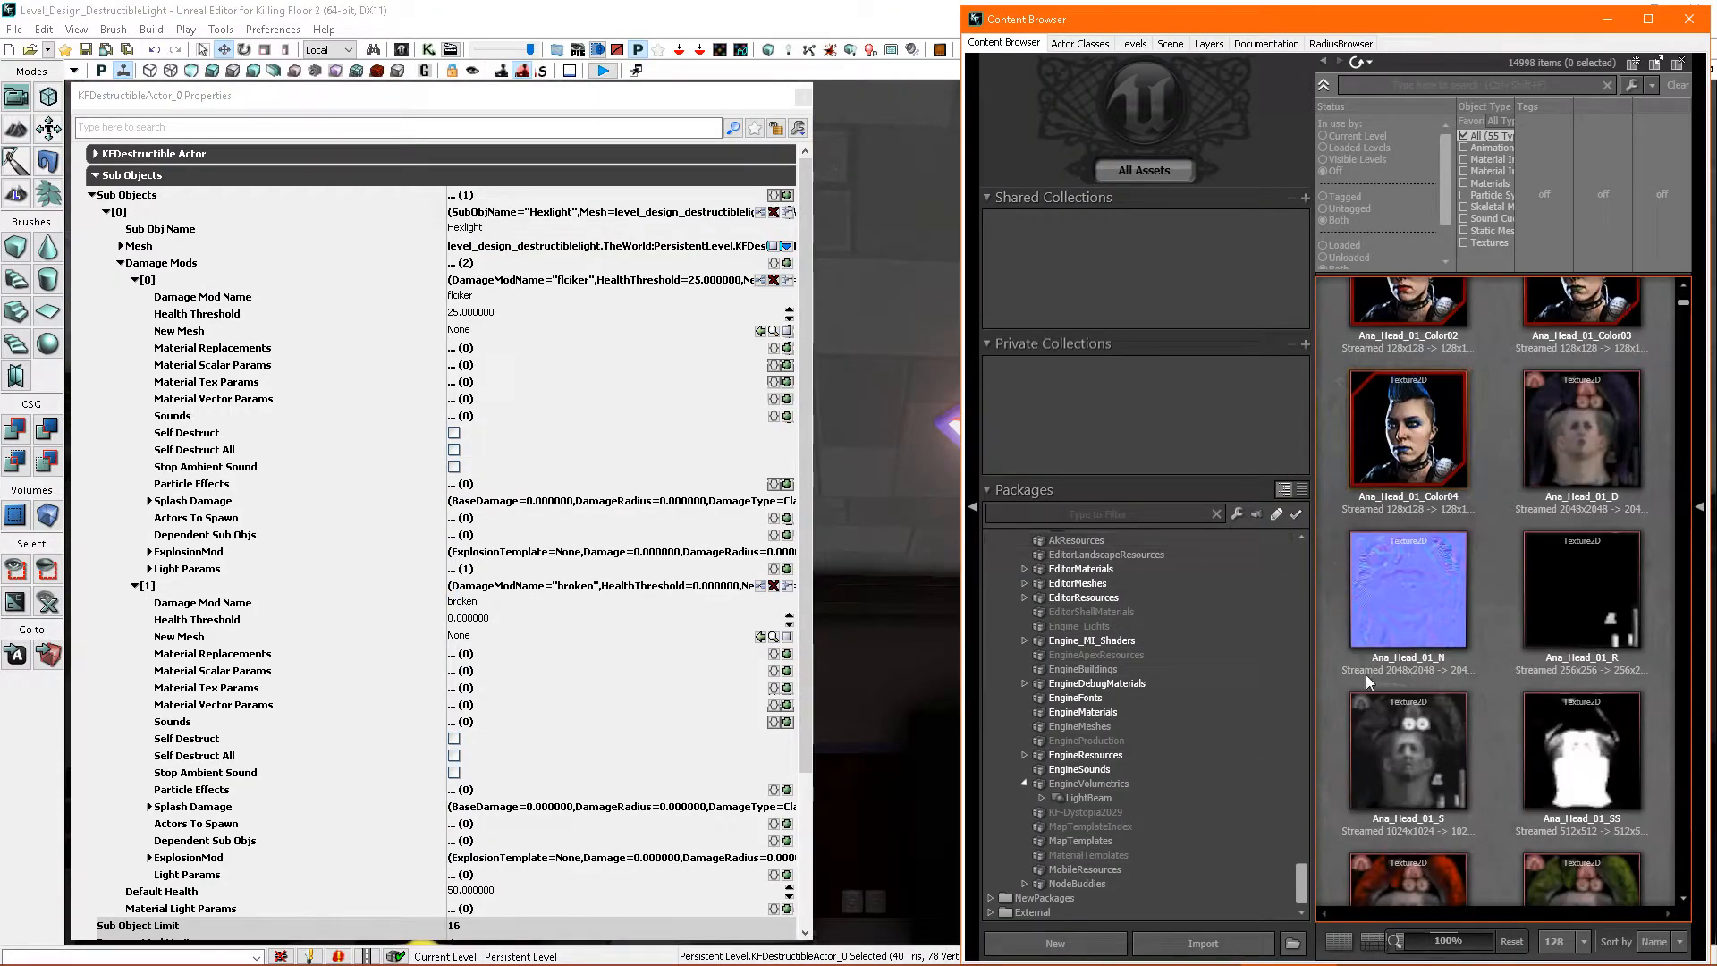
# - Select the TowerScreen_Broken_MIC material in the ENV_Signage_MAT package
pyautogui.moveTo(1304, 888); pyautogui.dragTo(1311, 764)
pyautogui.click(1162, 735)
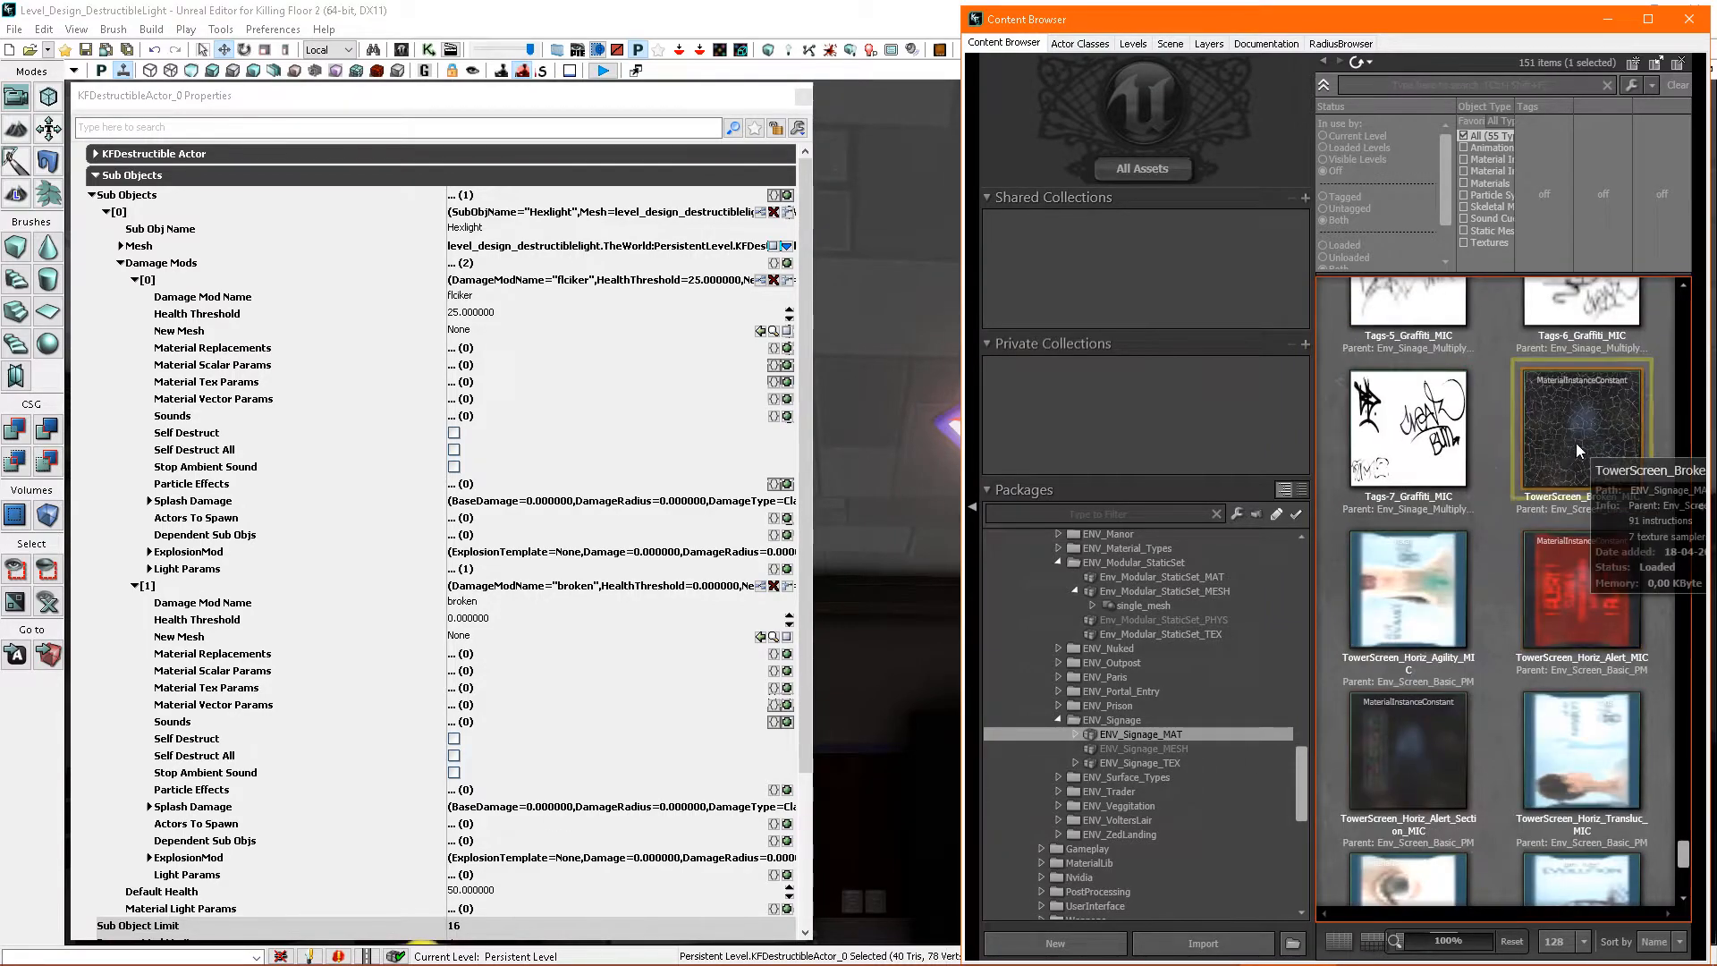
pyautogui.click(1576, 443)
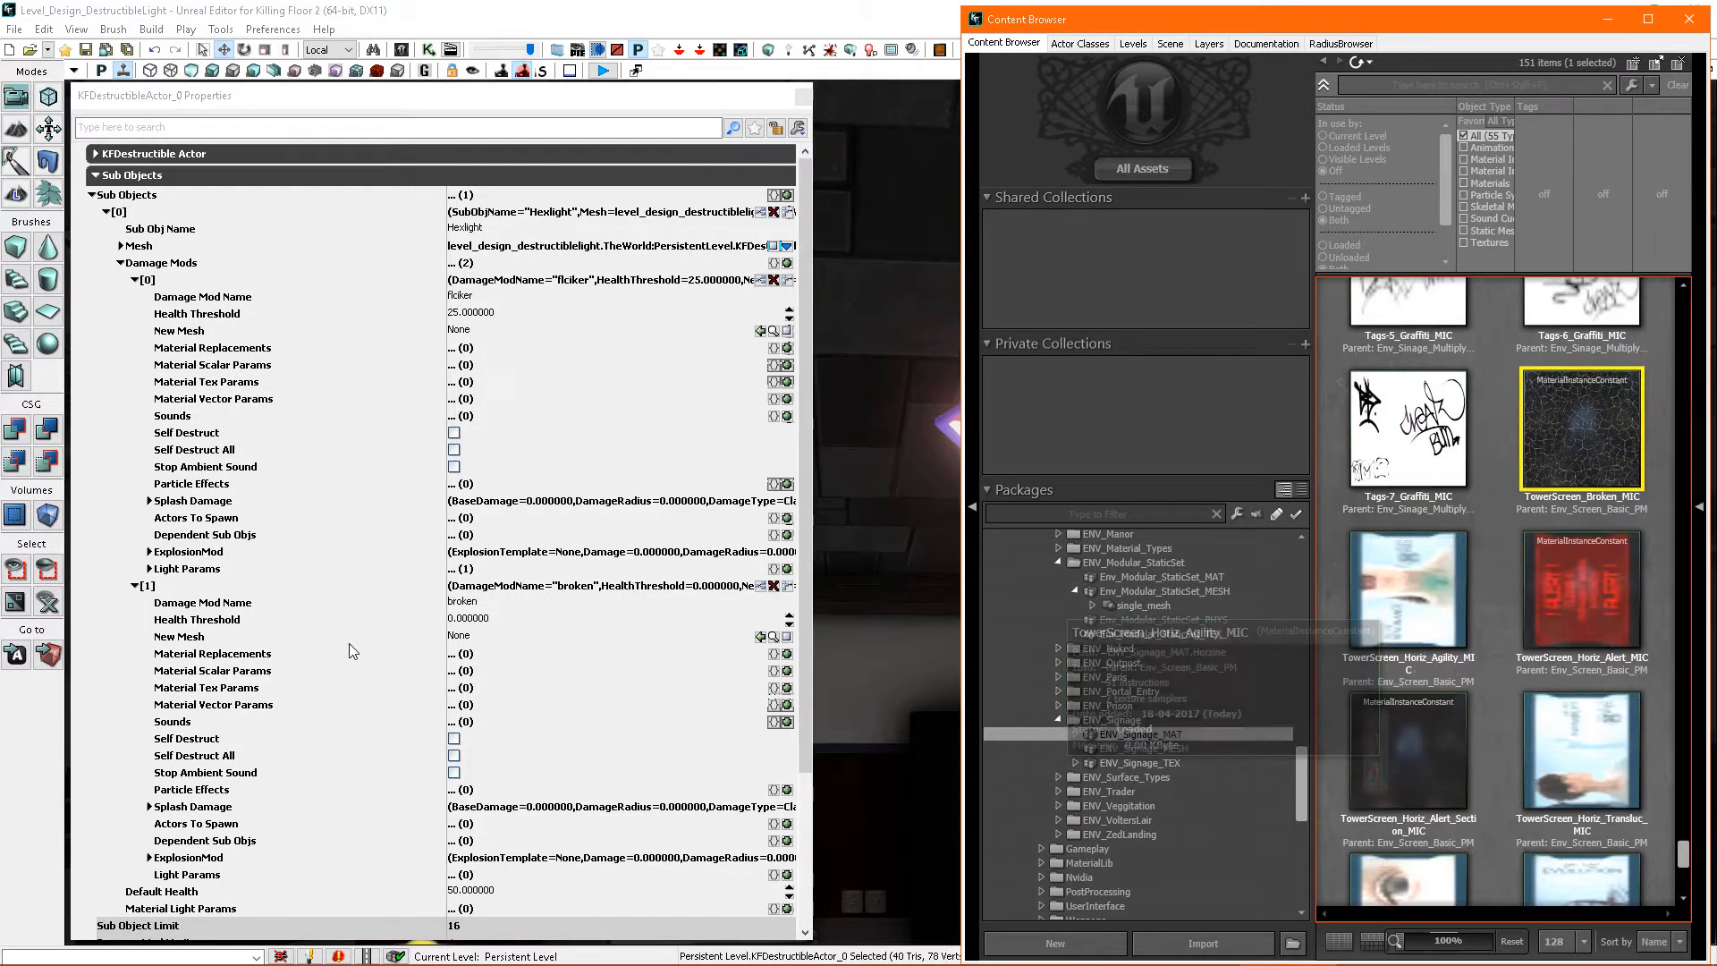
# - Add a material replacement to the broken damage mod using TowerScreen_Broken_MIC, with material index 1
pyautogui.click(135, 280)
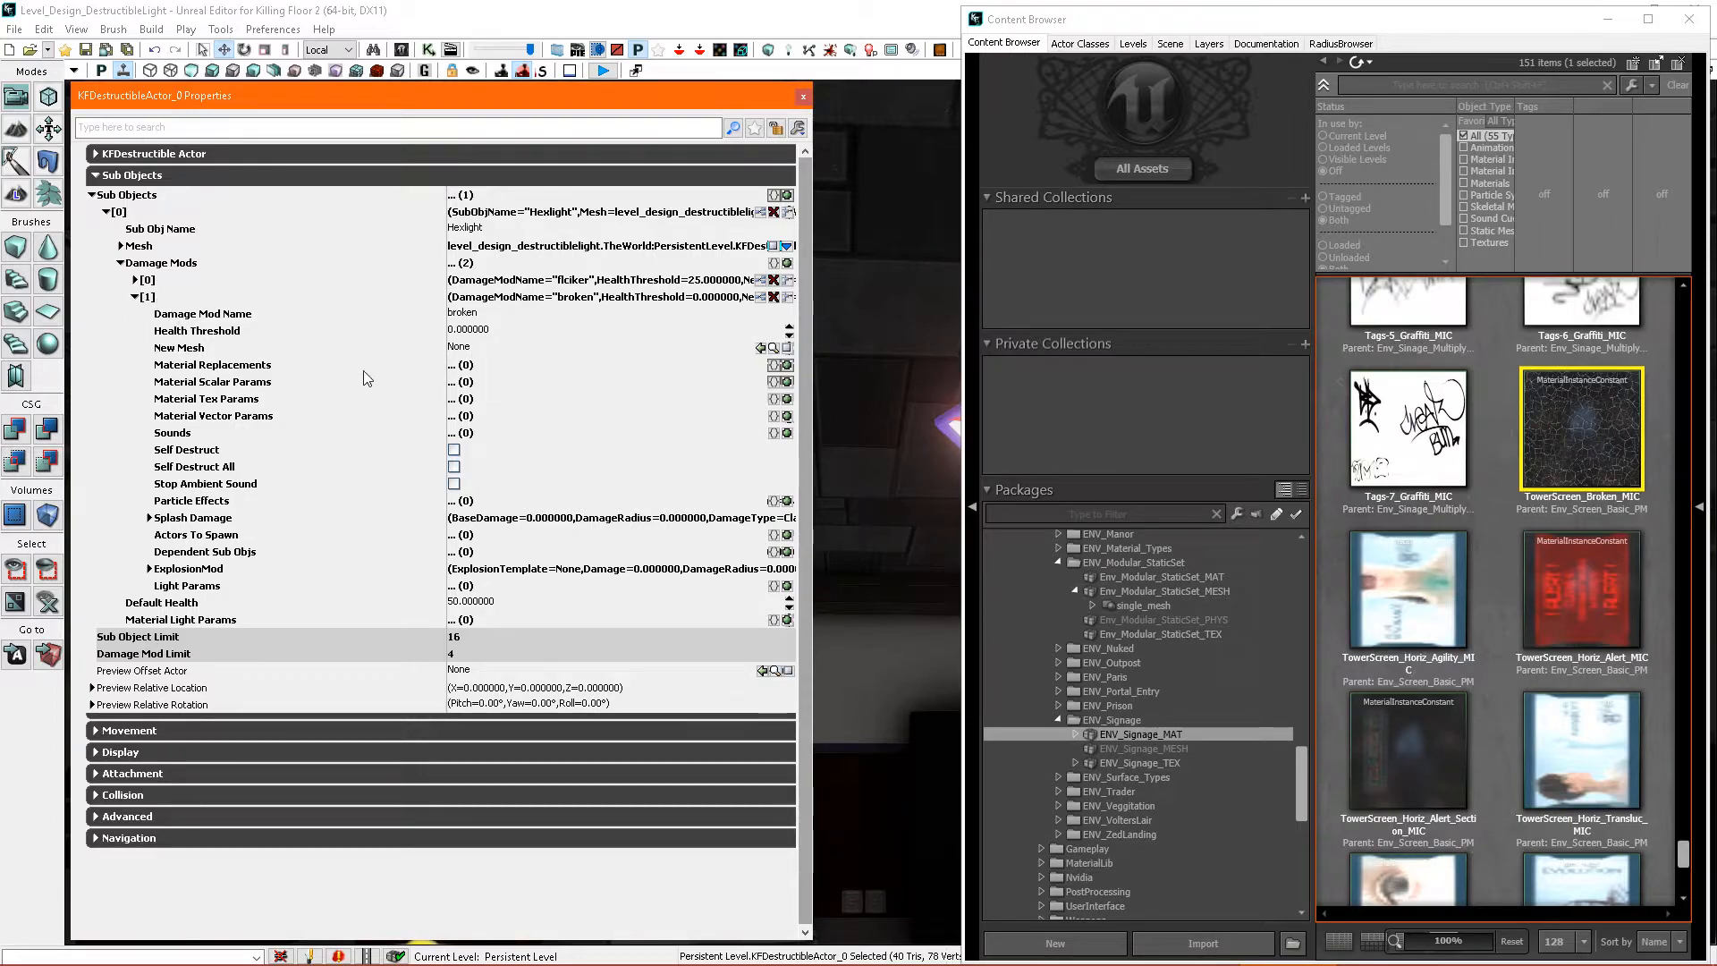
pyautogui.click(787, 365)
pyautogui.click(165, 382)
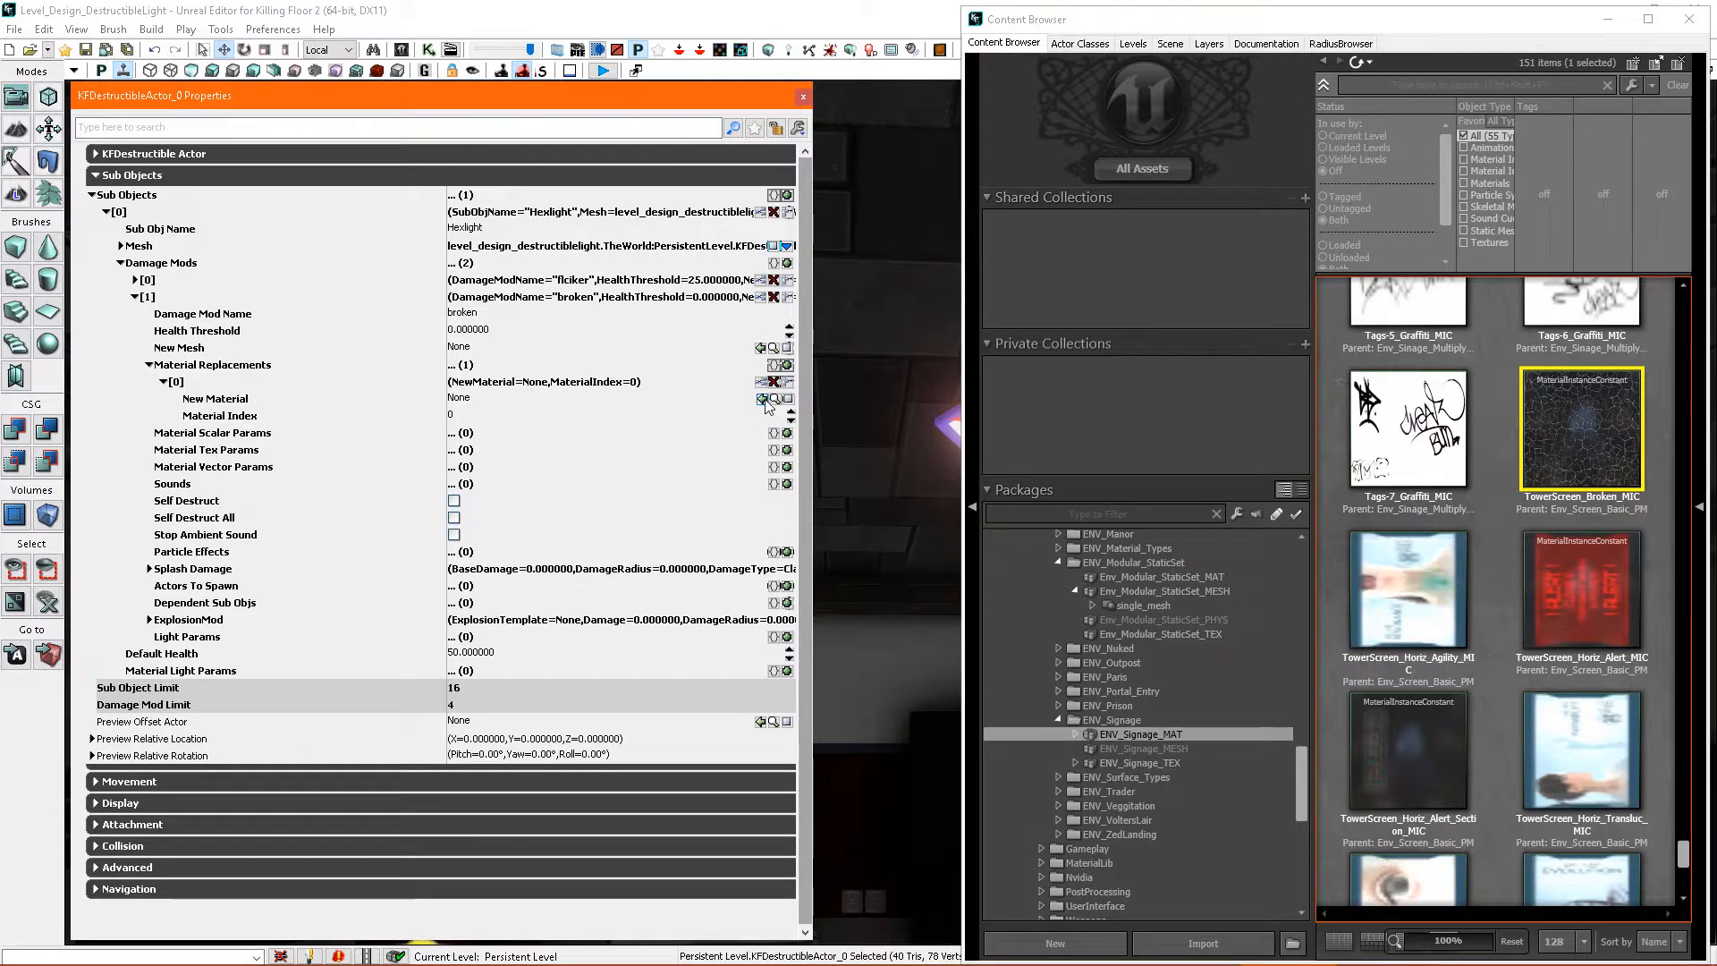
pyautogui.click(763, 399)
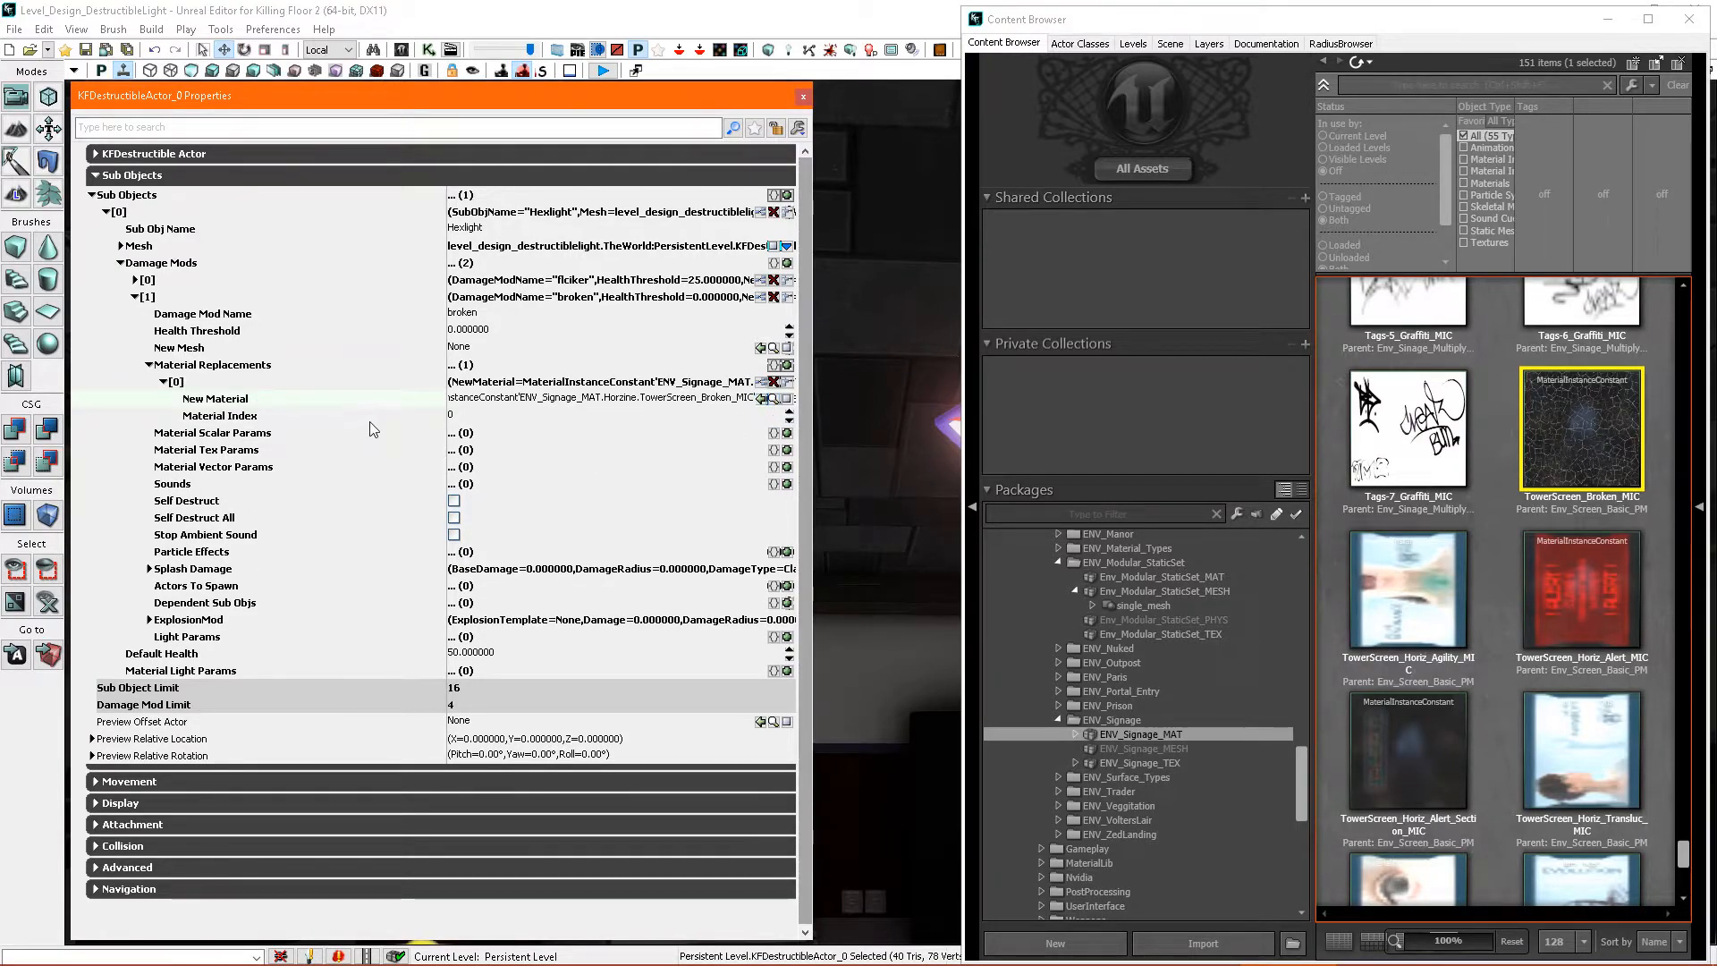
pyautogui.click(465, 416)
pyautogui.write('1')
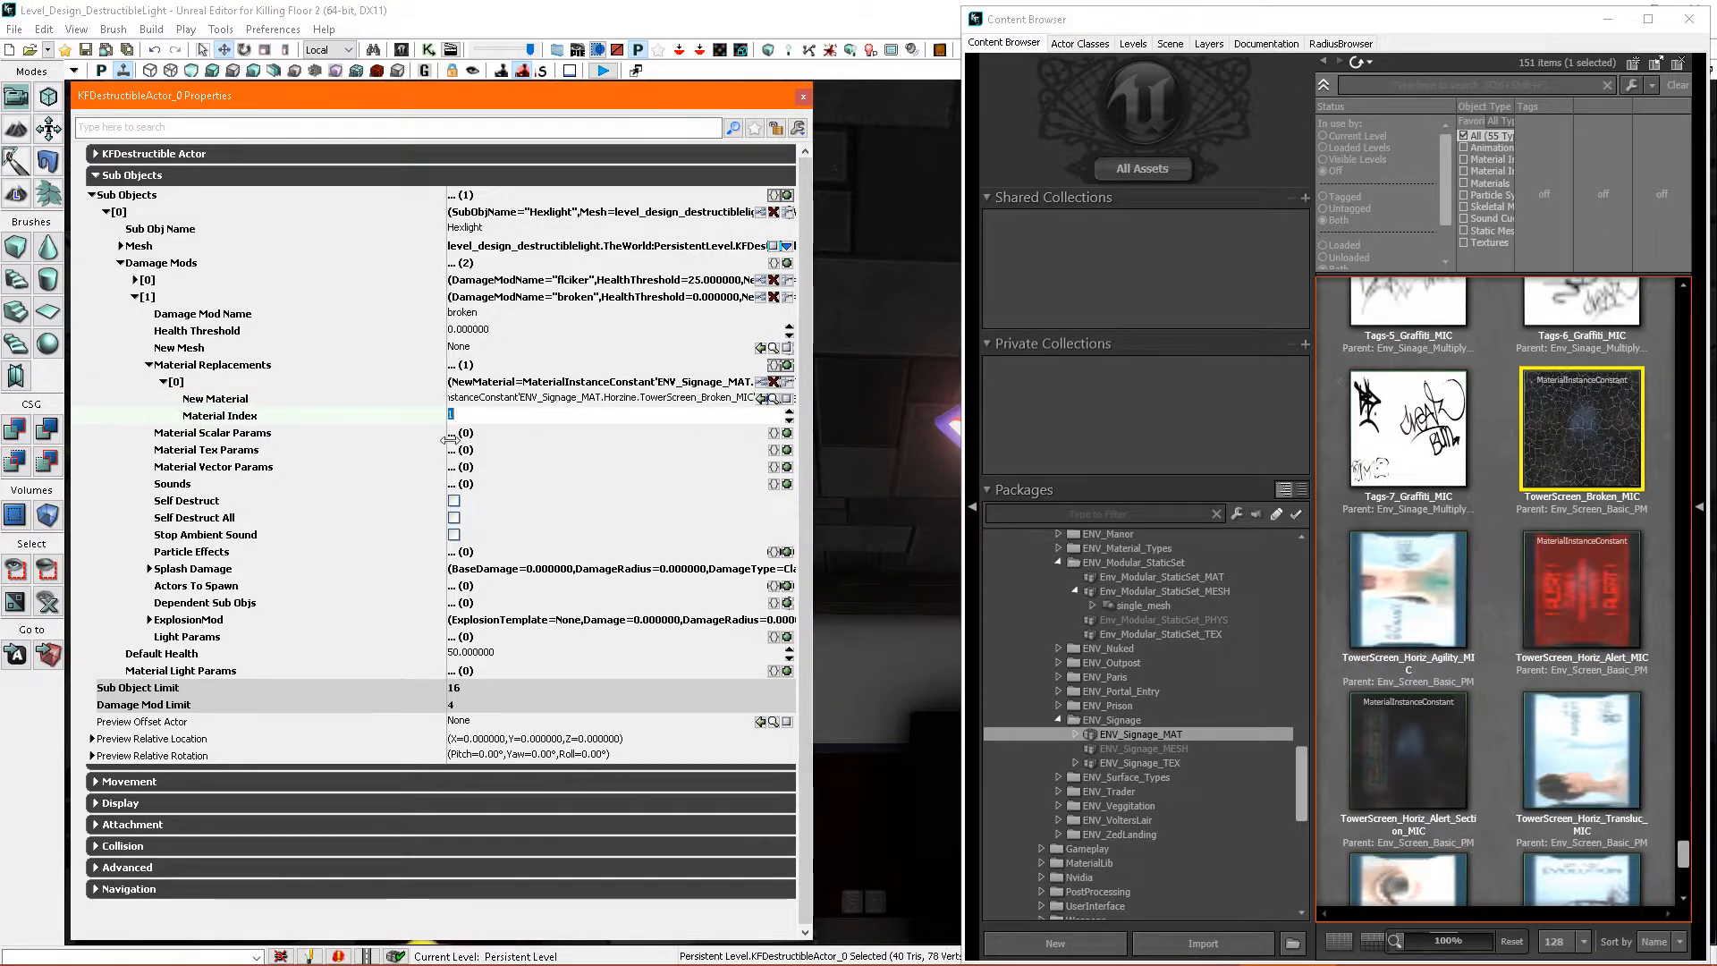
# - Lock the hexagonal light's properties, then add its spotlight as a light param of the broken damage mod and set it to Disabled
pyautogui.moveTo(931, 528); pyautogui.dragTo(984, 538, button='right')
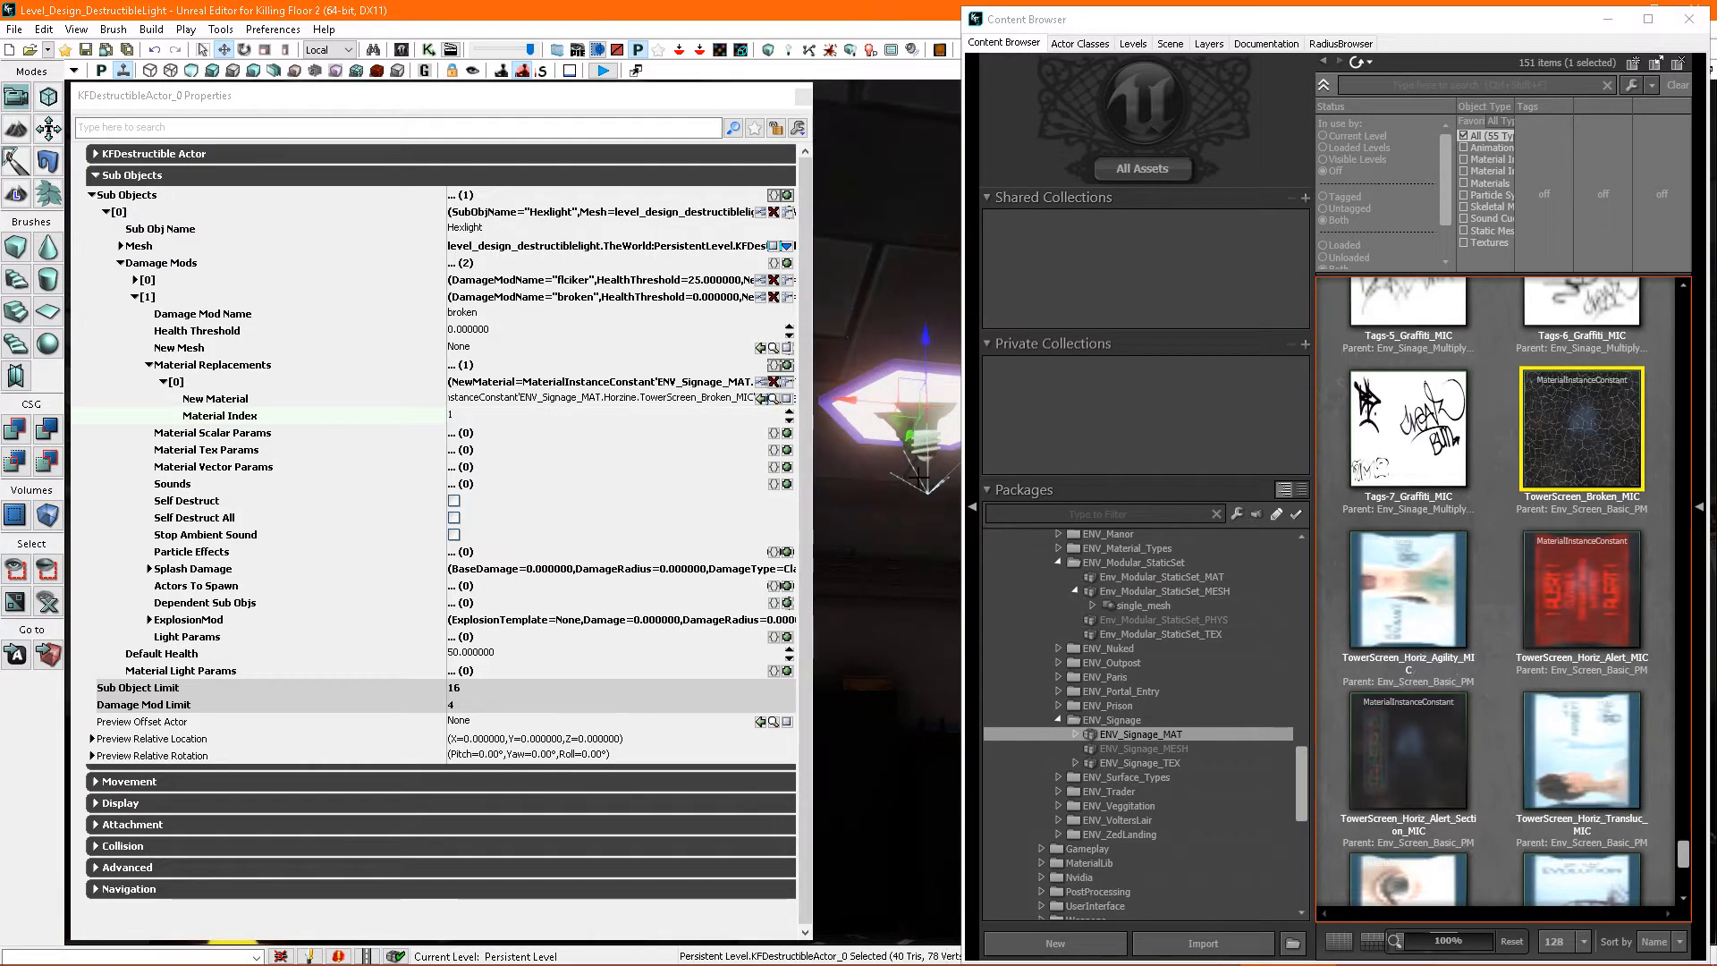
pyautogui.click(775, 131)
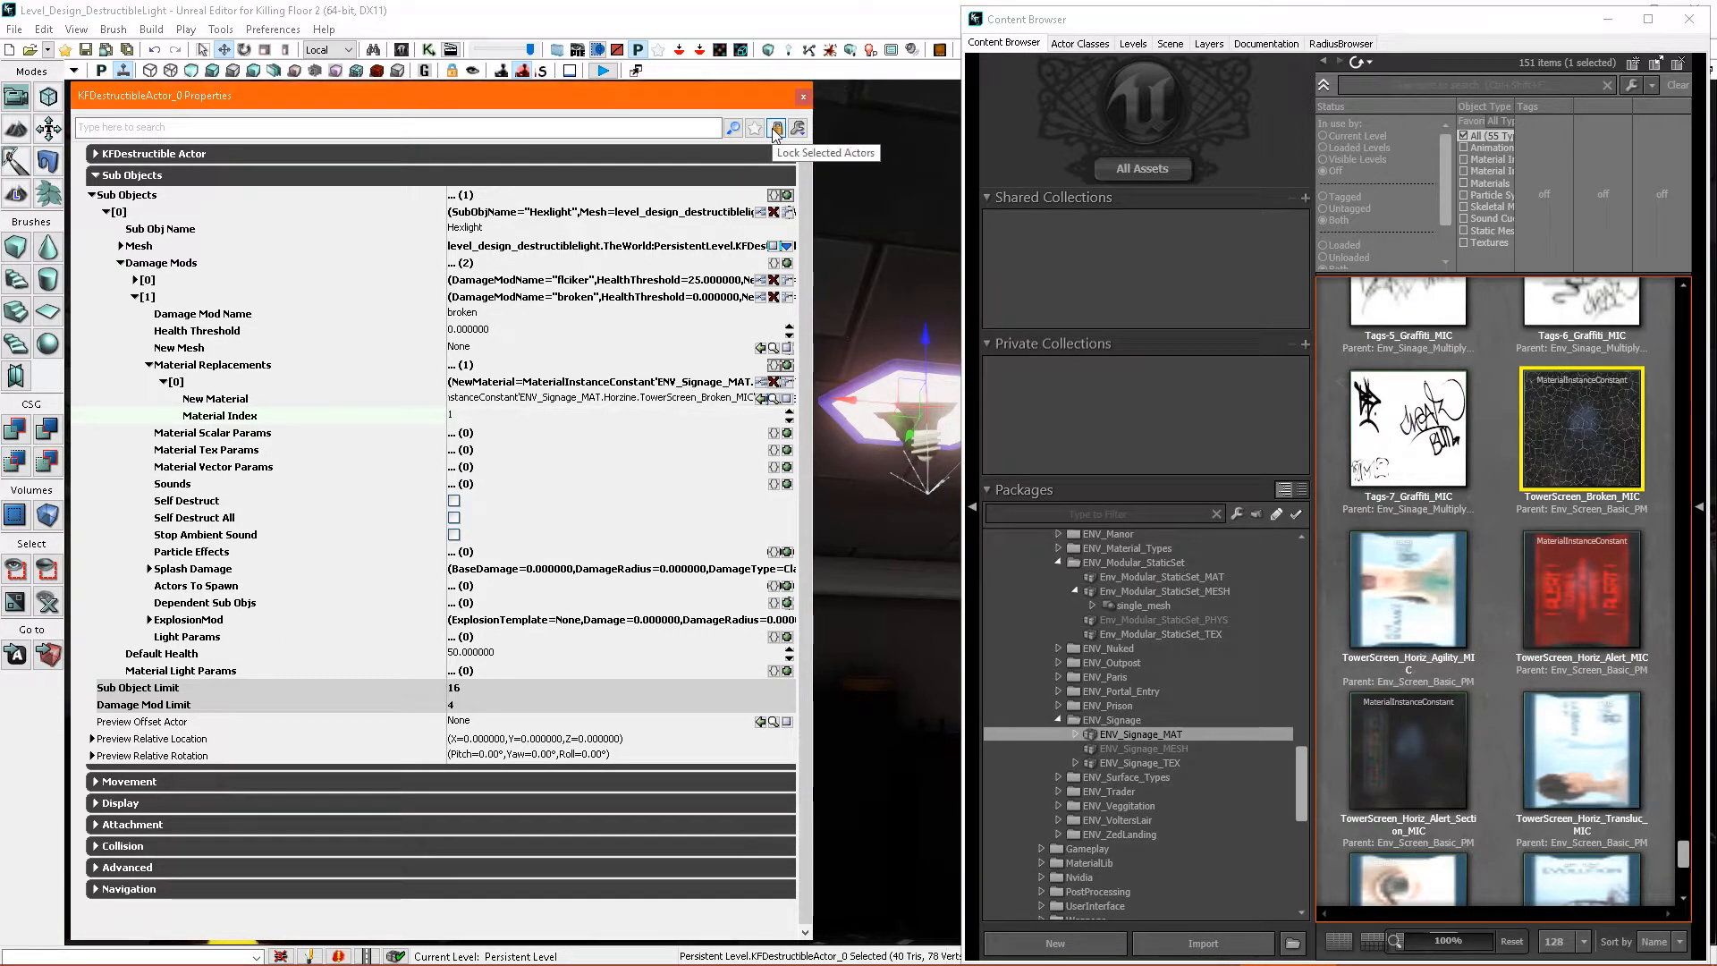
pyautogui.click(927, 416)
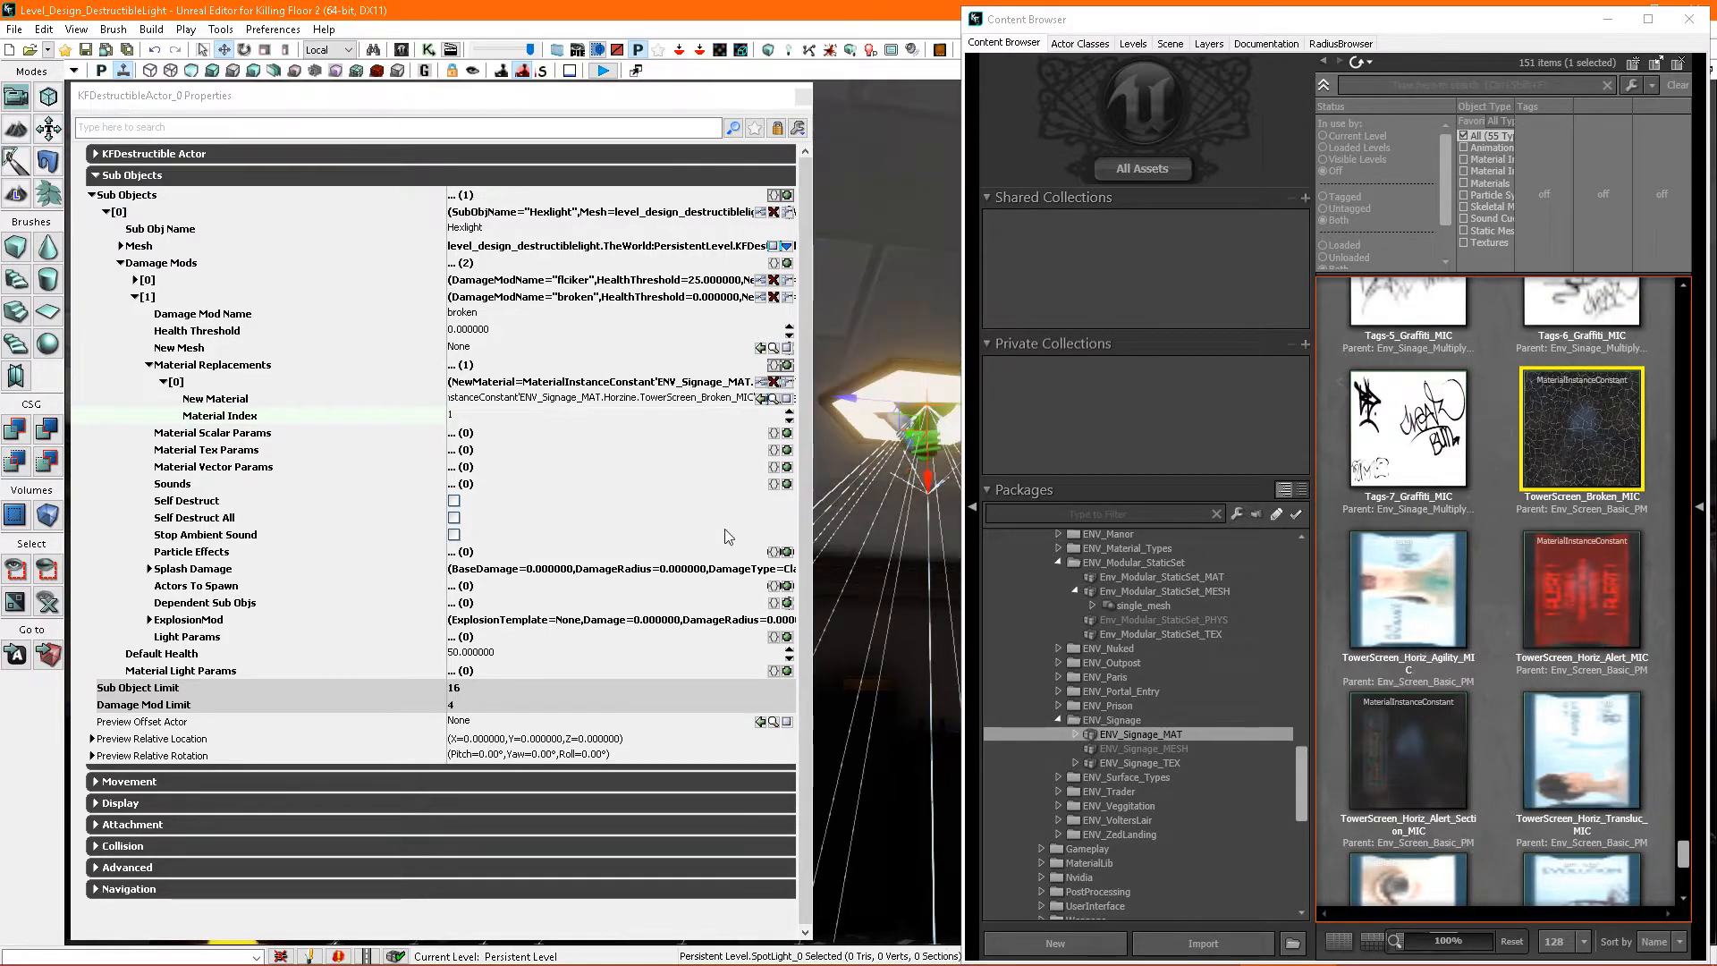
pyautogui.click(787, 637)
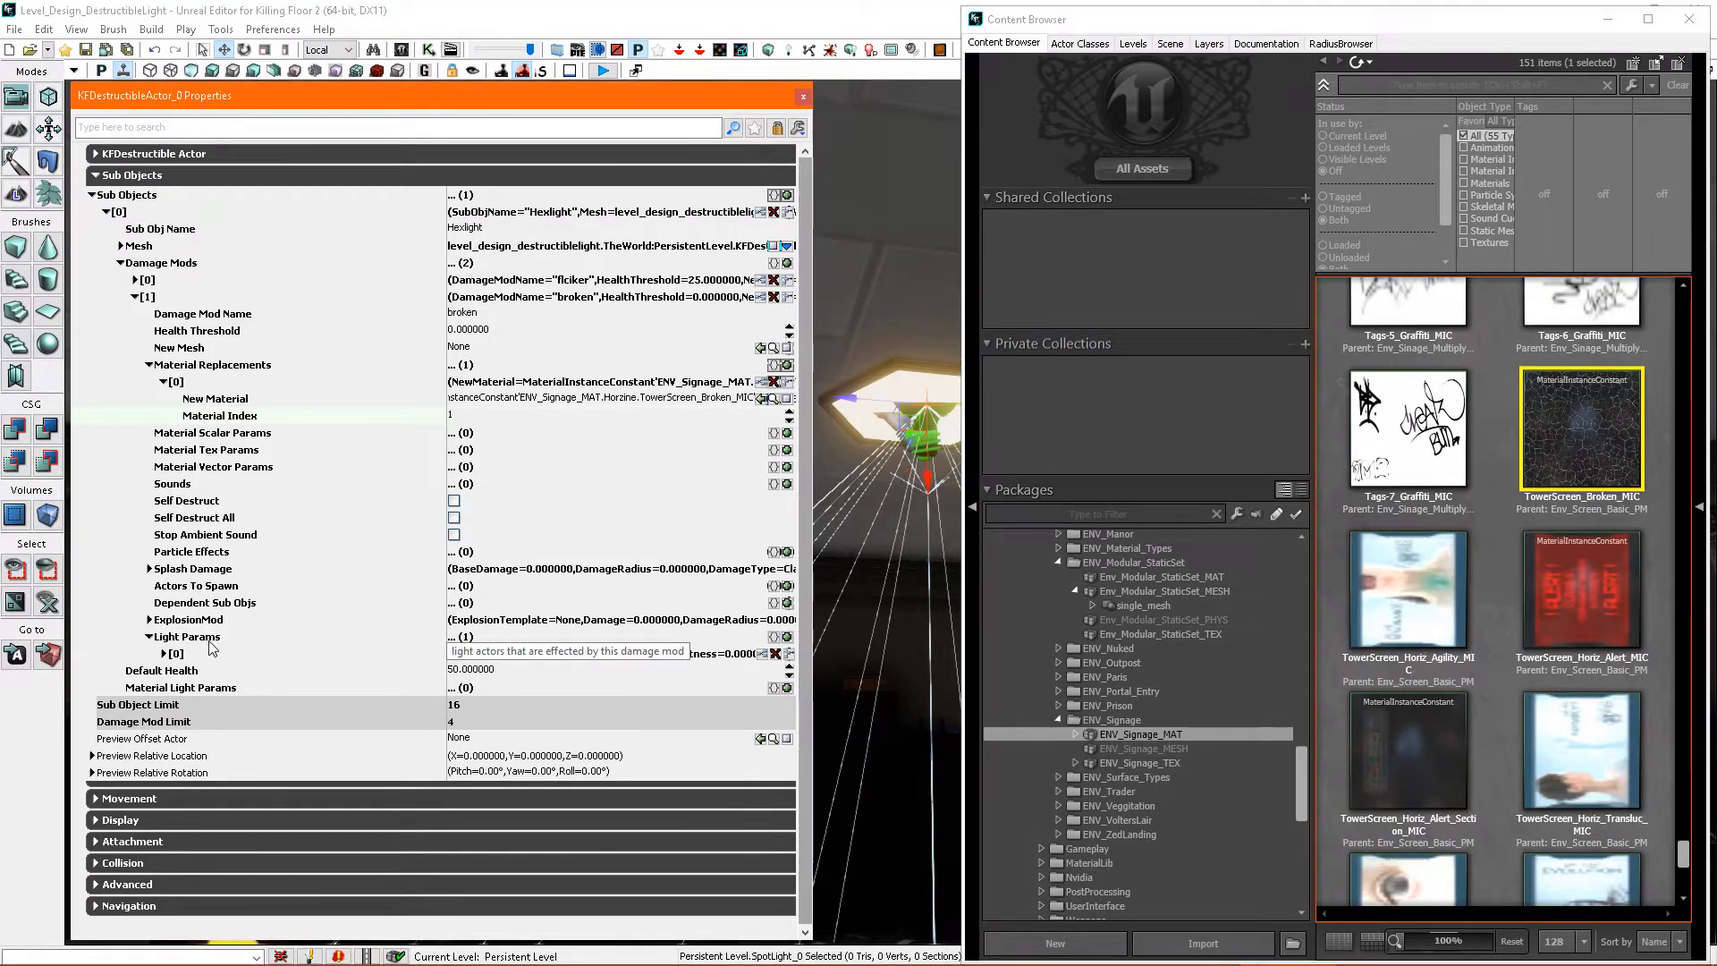
pyautogui.click(164, 655)
pyautogui.click(762, 670)
pyautogui.click(454, 756)
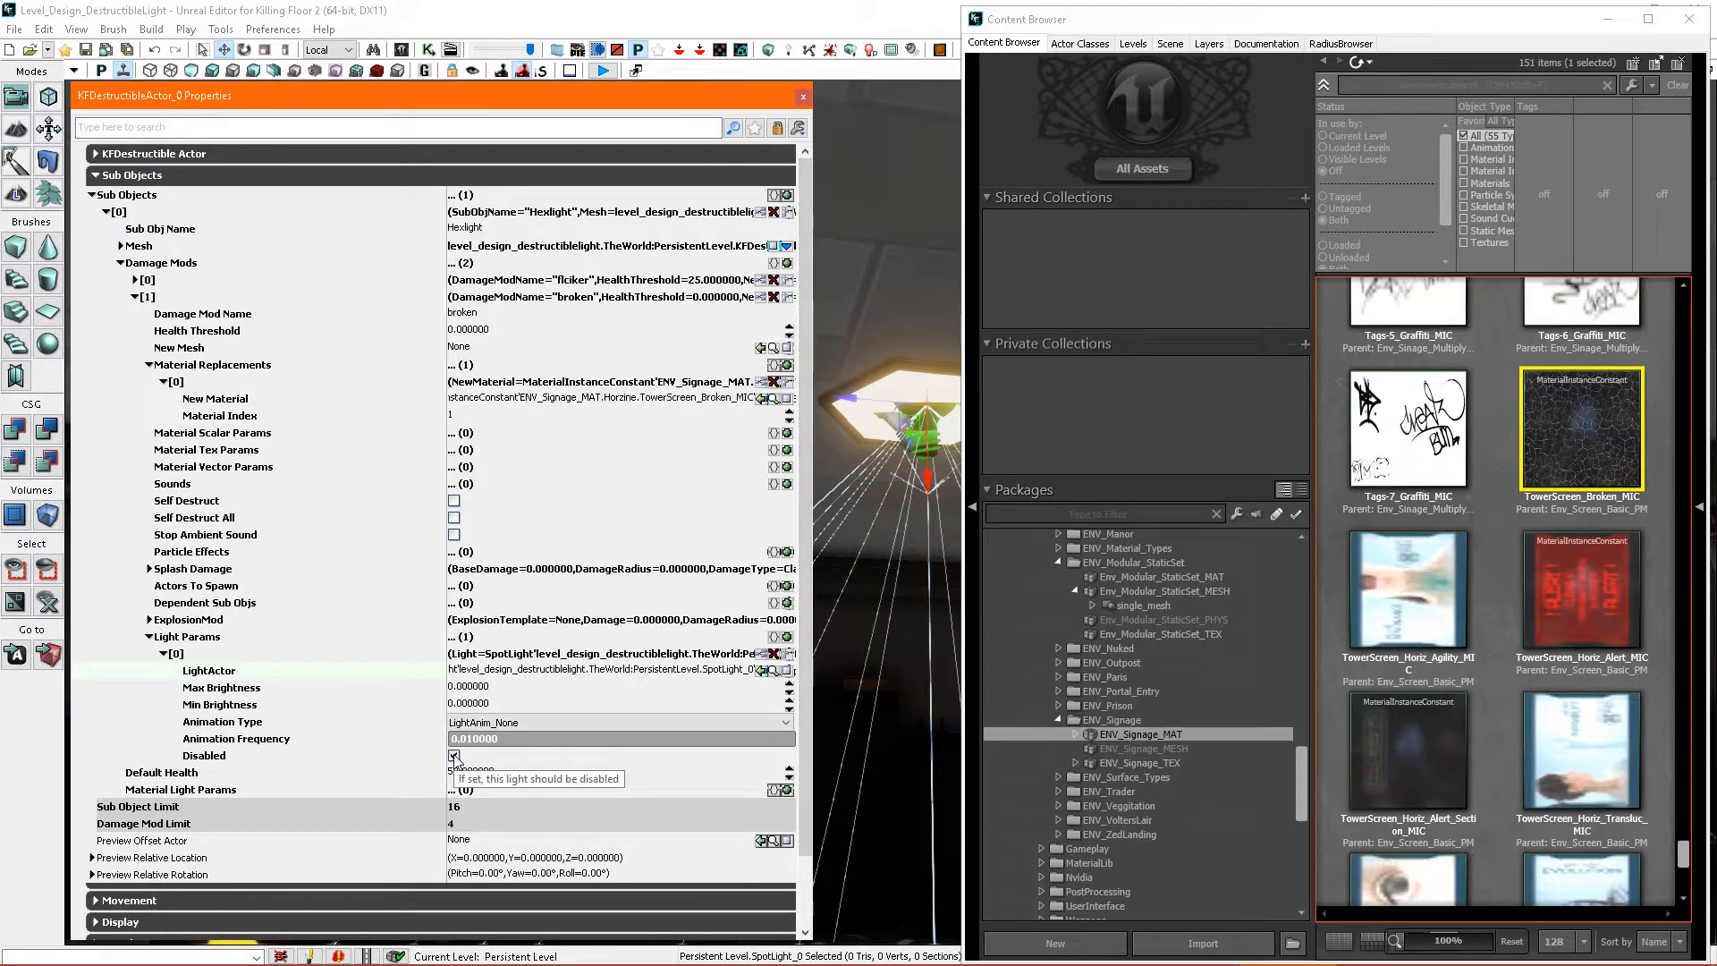
# - Close the properties and the Content Browser and start a play preview from the wooden floor
pyautogui.click(803, 97)
pyautogui.click(1690, 19)
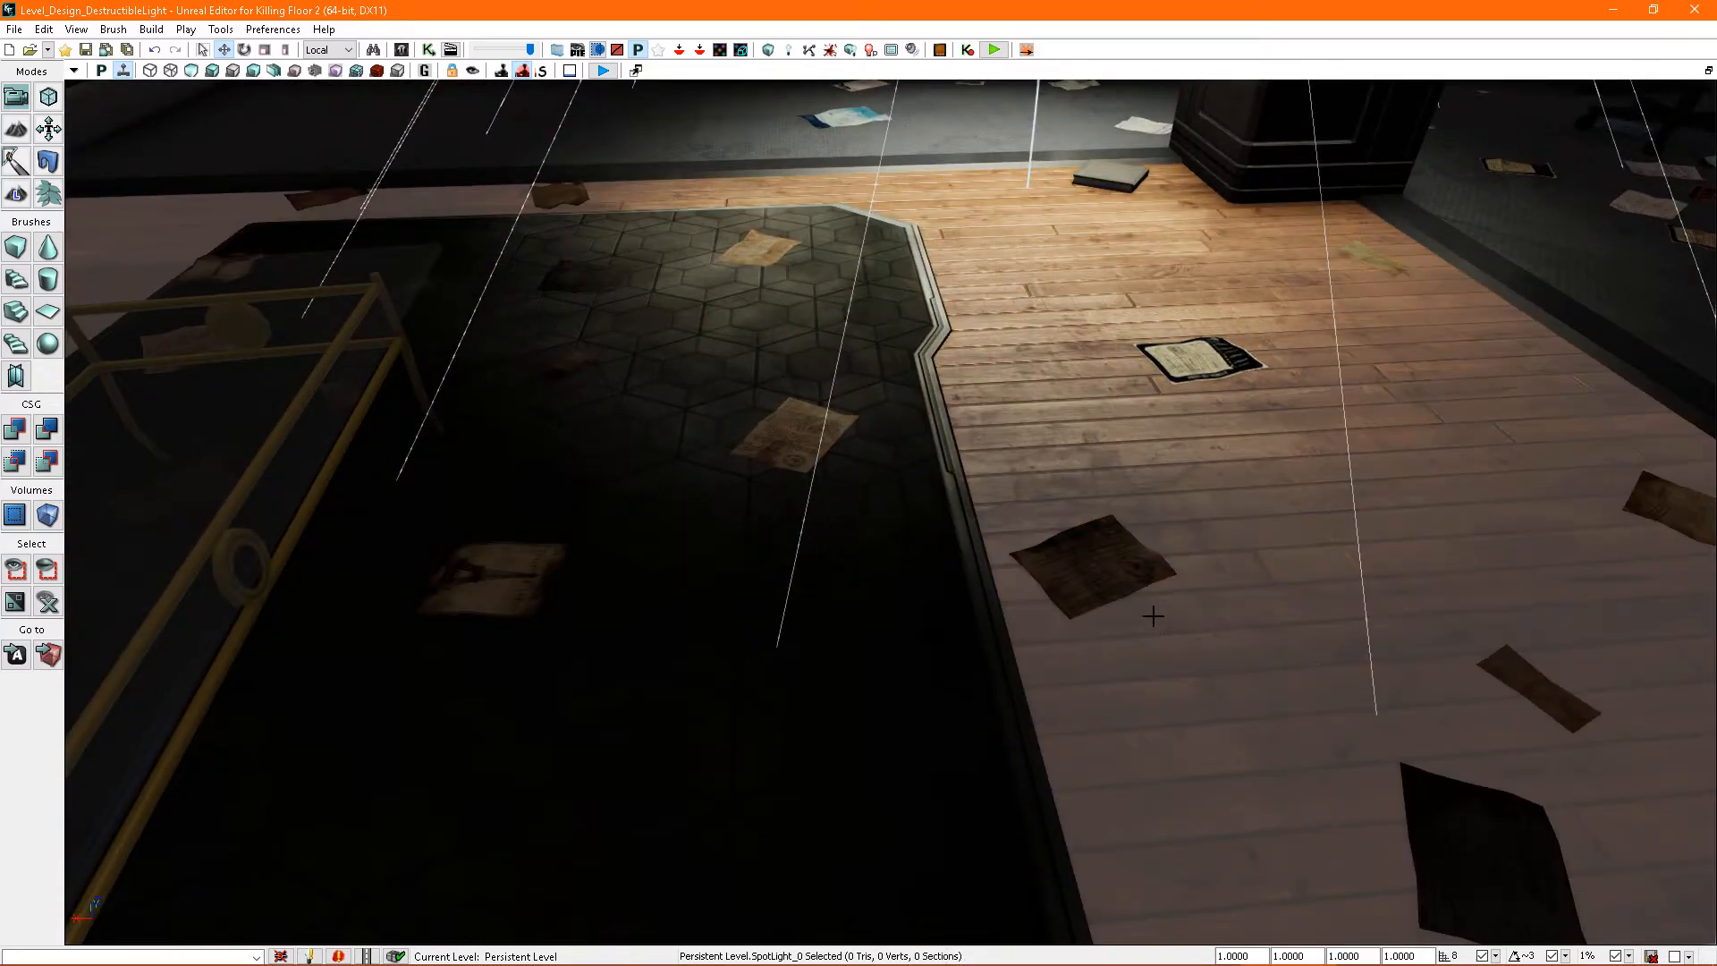
pyautogui.rightClick(1142, 621)
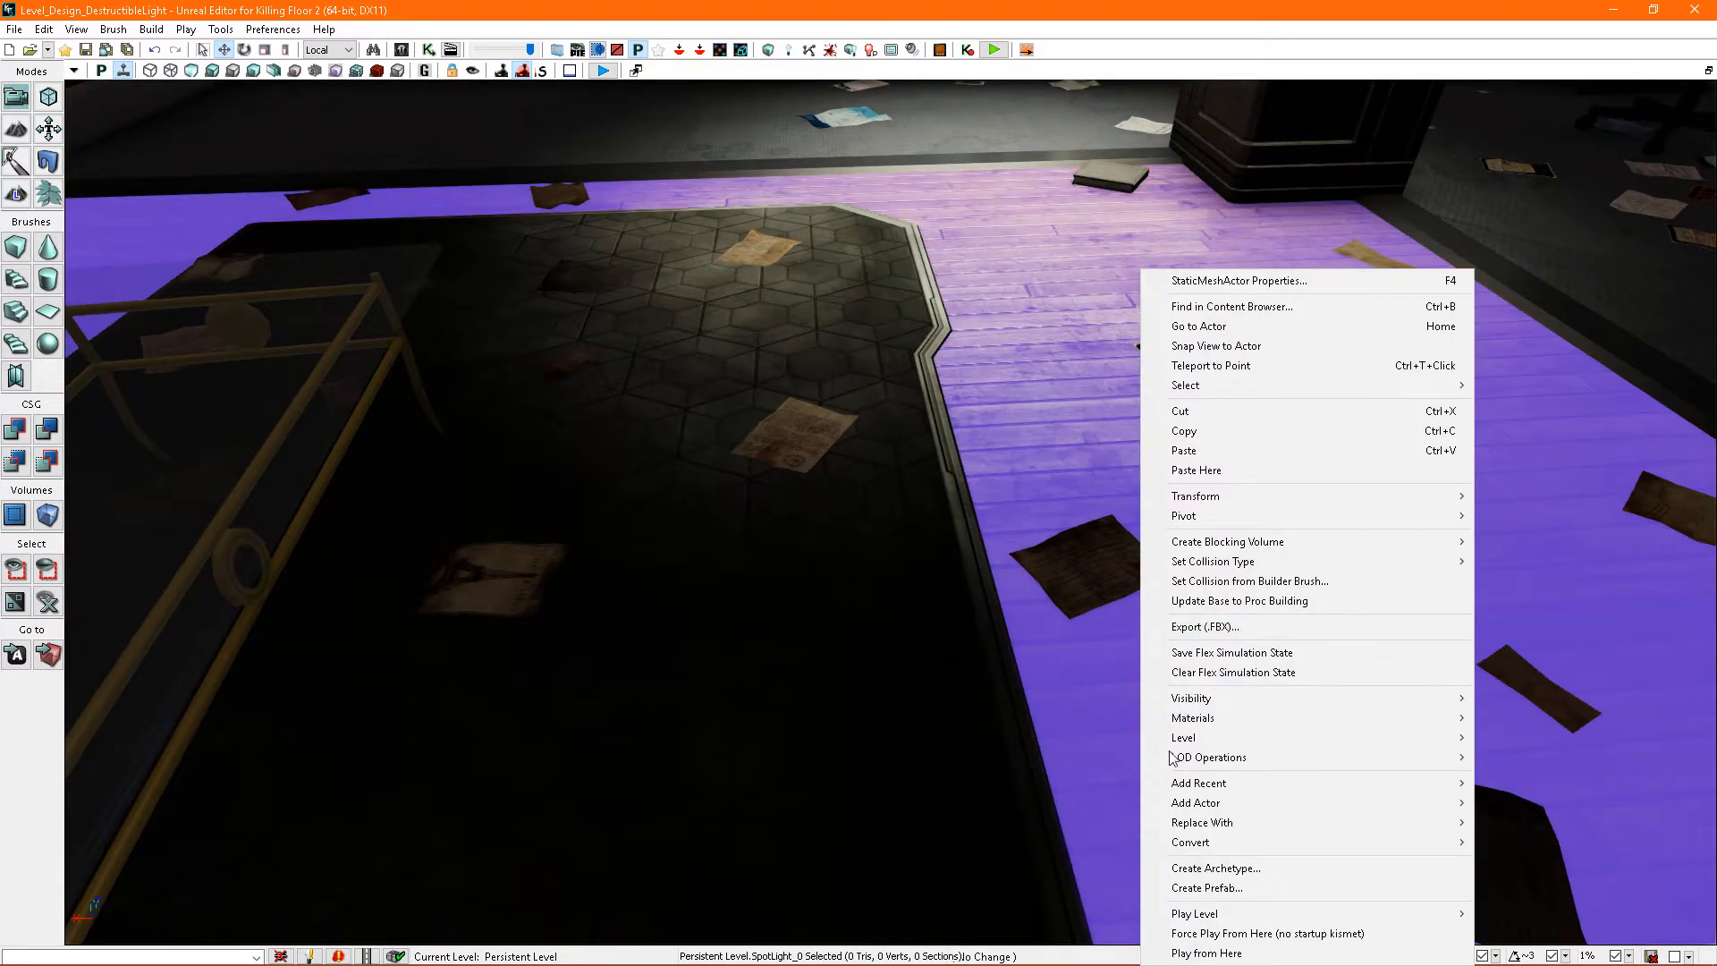
pyautogui.click(1181, 952)
# - Equip the 9mm pistol, shoot the hexagonal light until it breaks, and end the play preview
pyautogui.press('2')
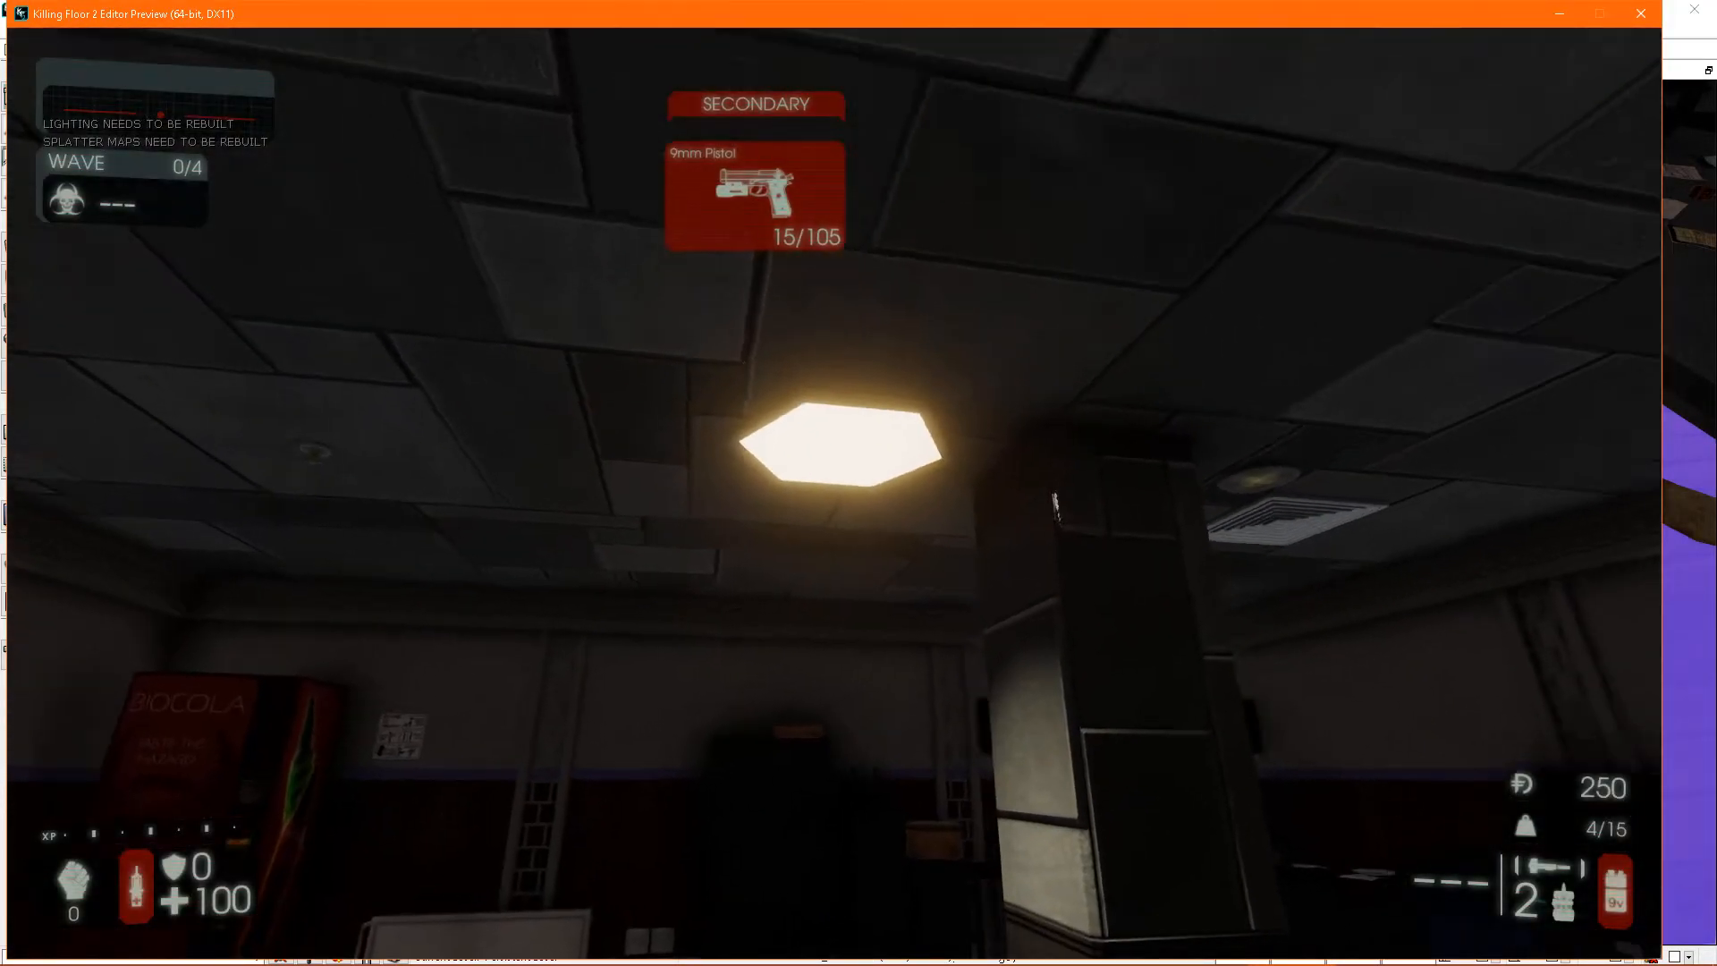
pyautogui.click(835, 493)
pyautogui.click(834, 494)
pyautogui.click(834, 494)
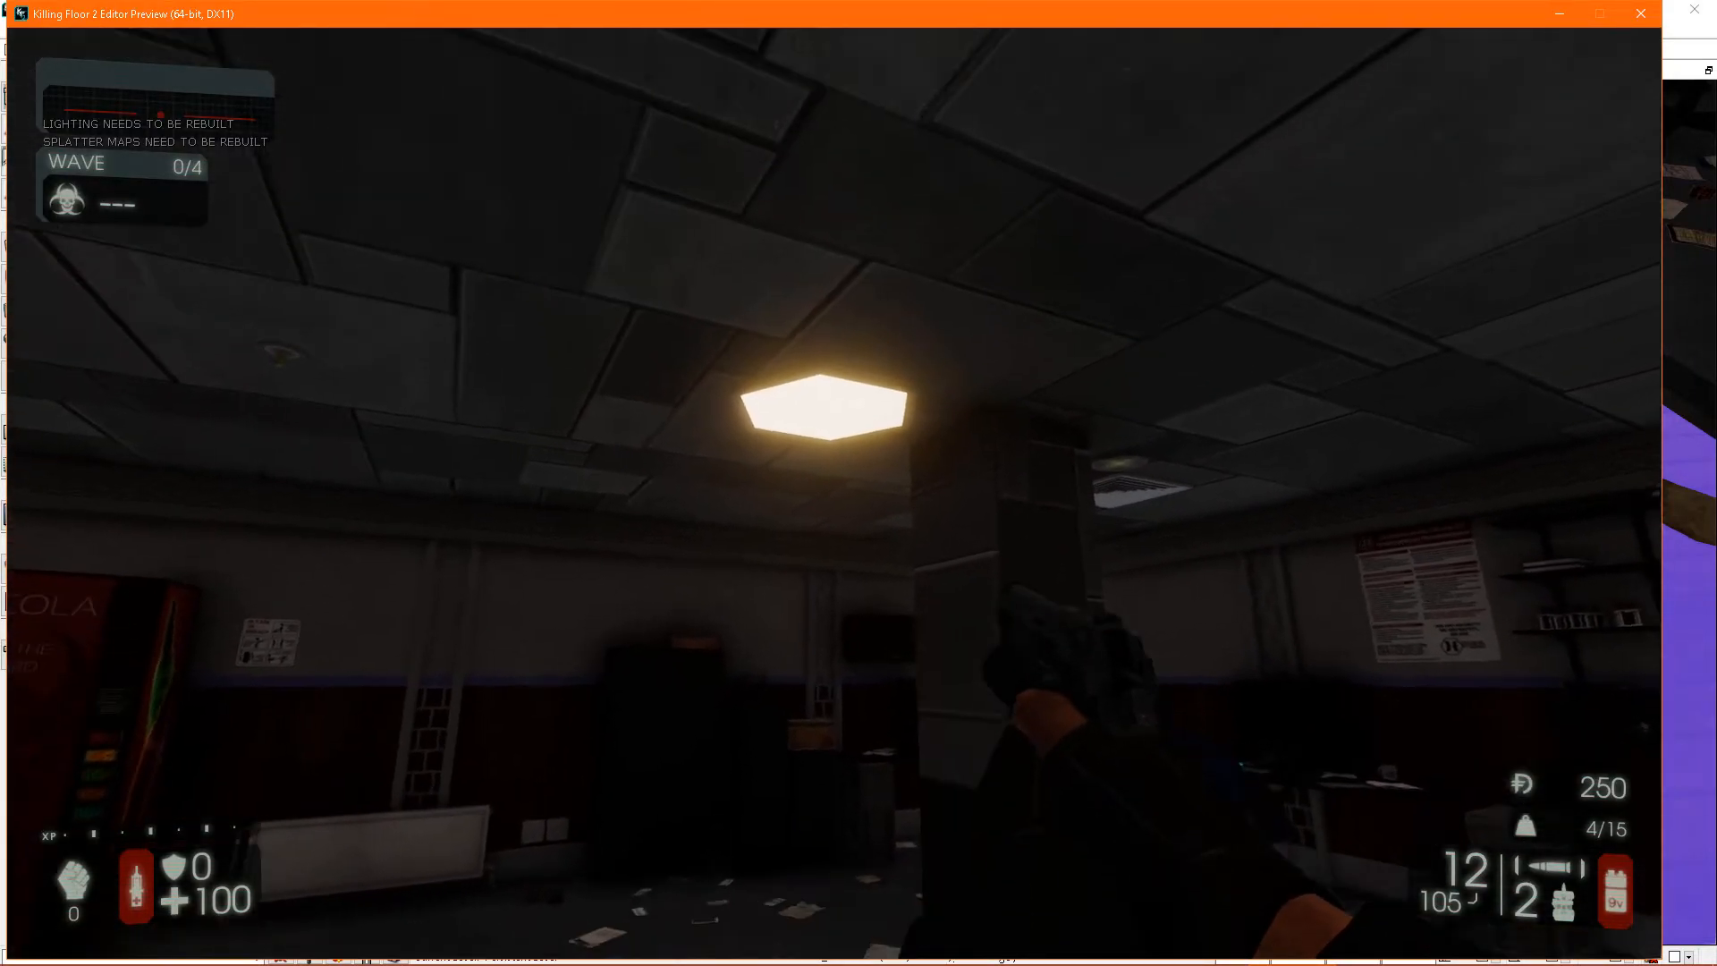
pyautogui.click(835, 493)
pyautogui.click(835, 494)
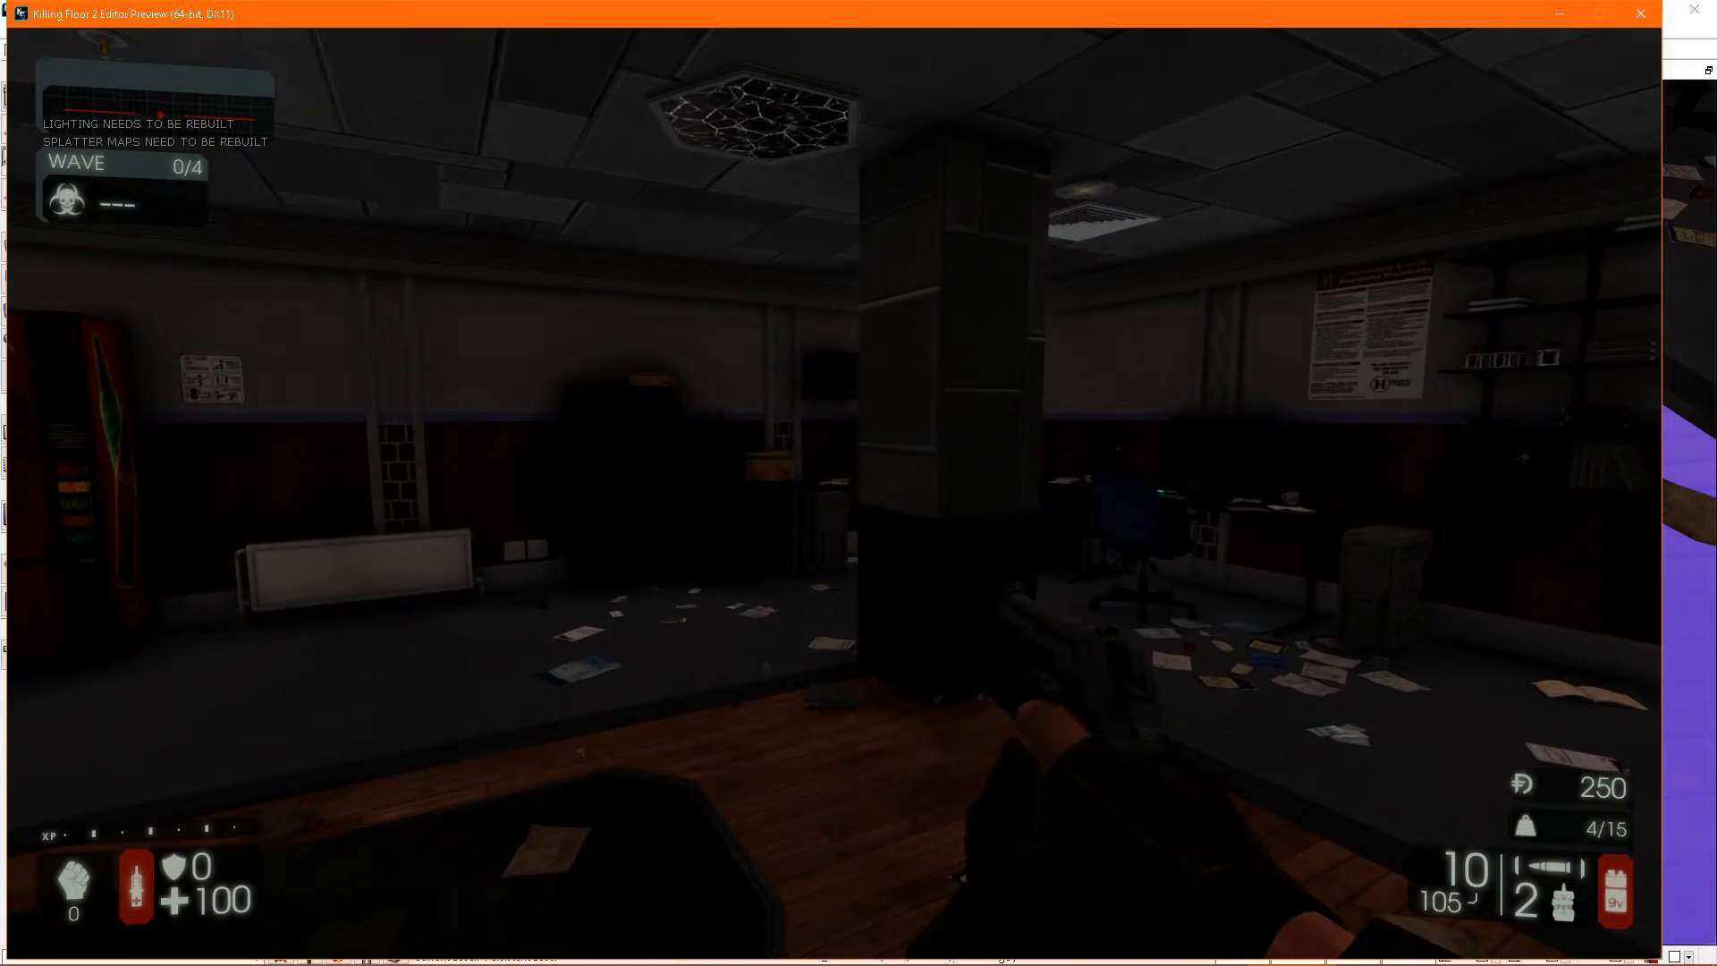
pyautogui.press('Escape')
# - Bring the hexagonal ceiling light back into view, select it and reopen its properties
pyautogui.moveTo(1163, 353); pyautogui.dragTo(1077, 208, button='right')
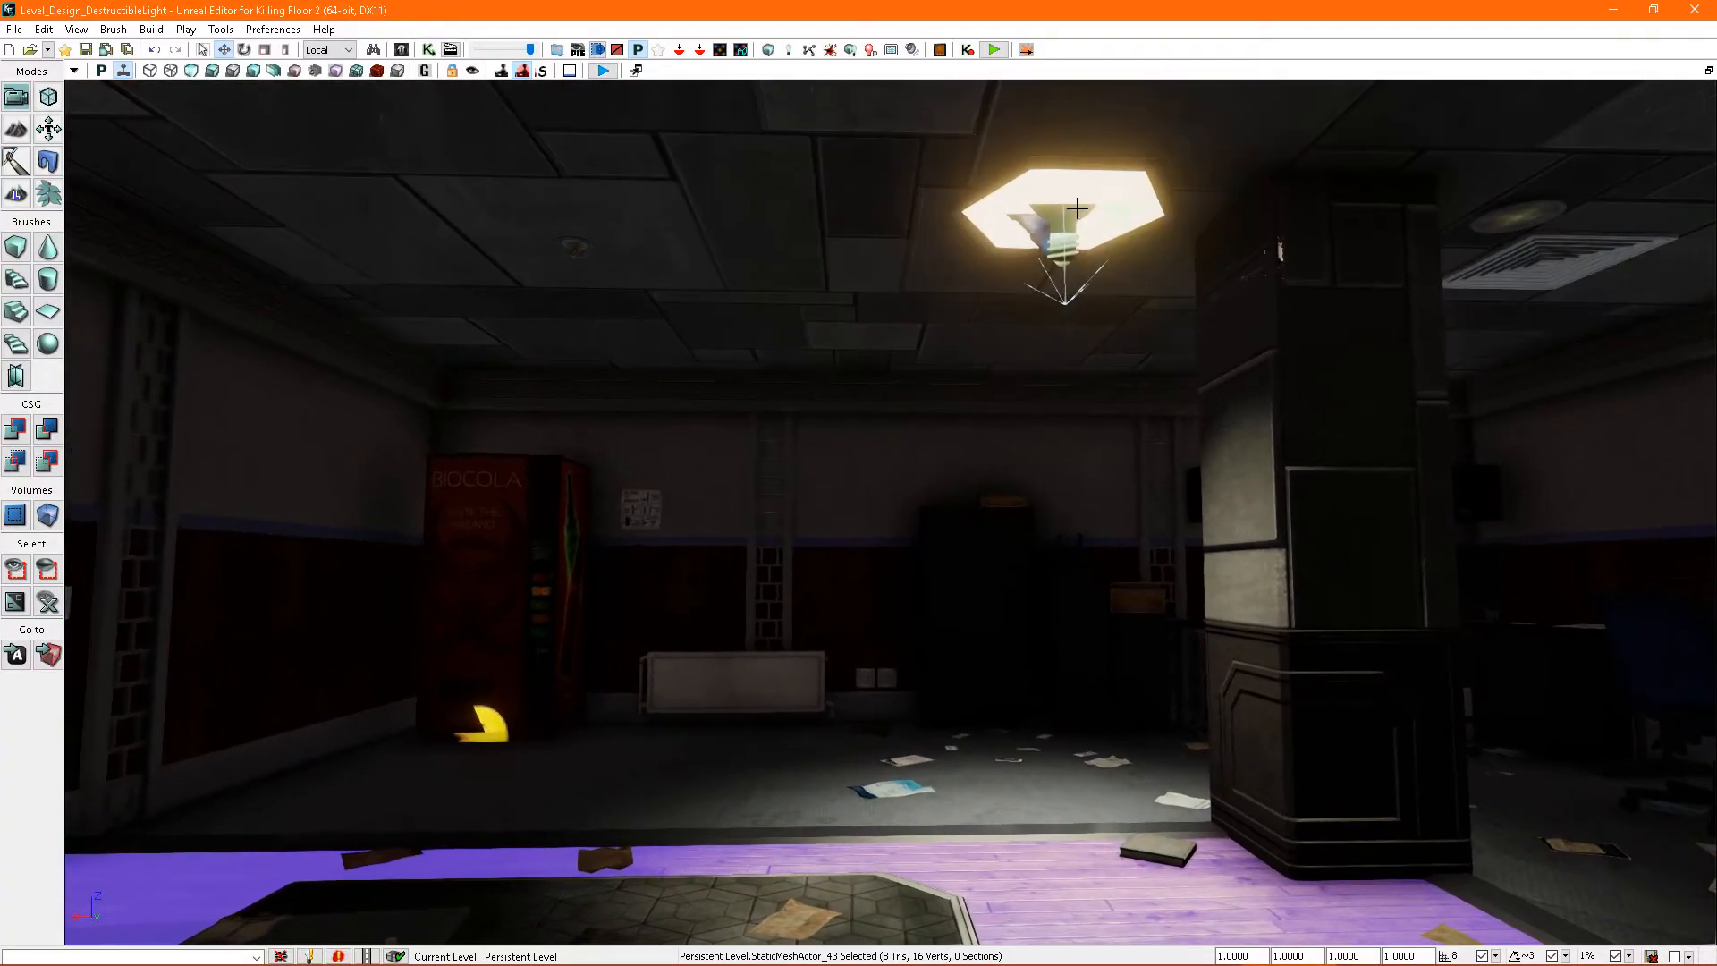
pyautogui.click(1077, 208)
pyautogui.doubleClick(1119, 196)
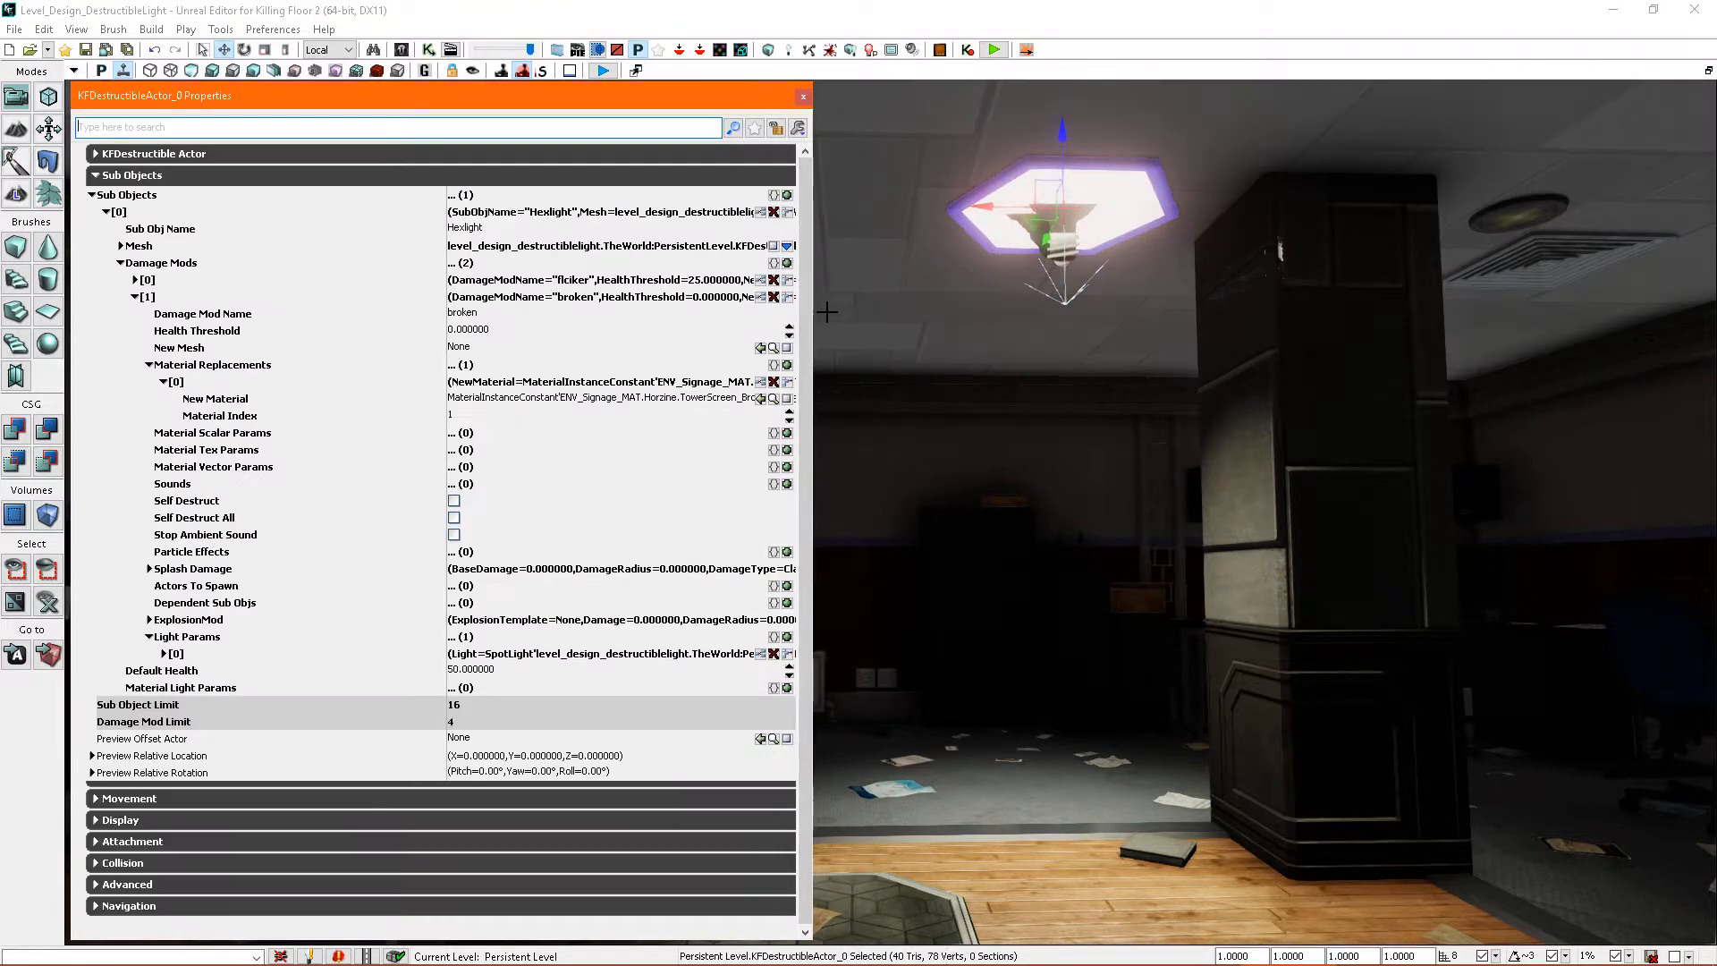
pyautogui.click(805, 289)
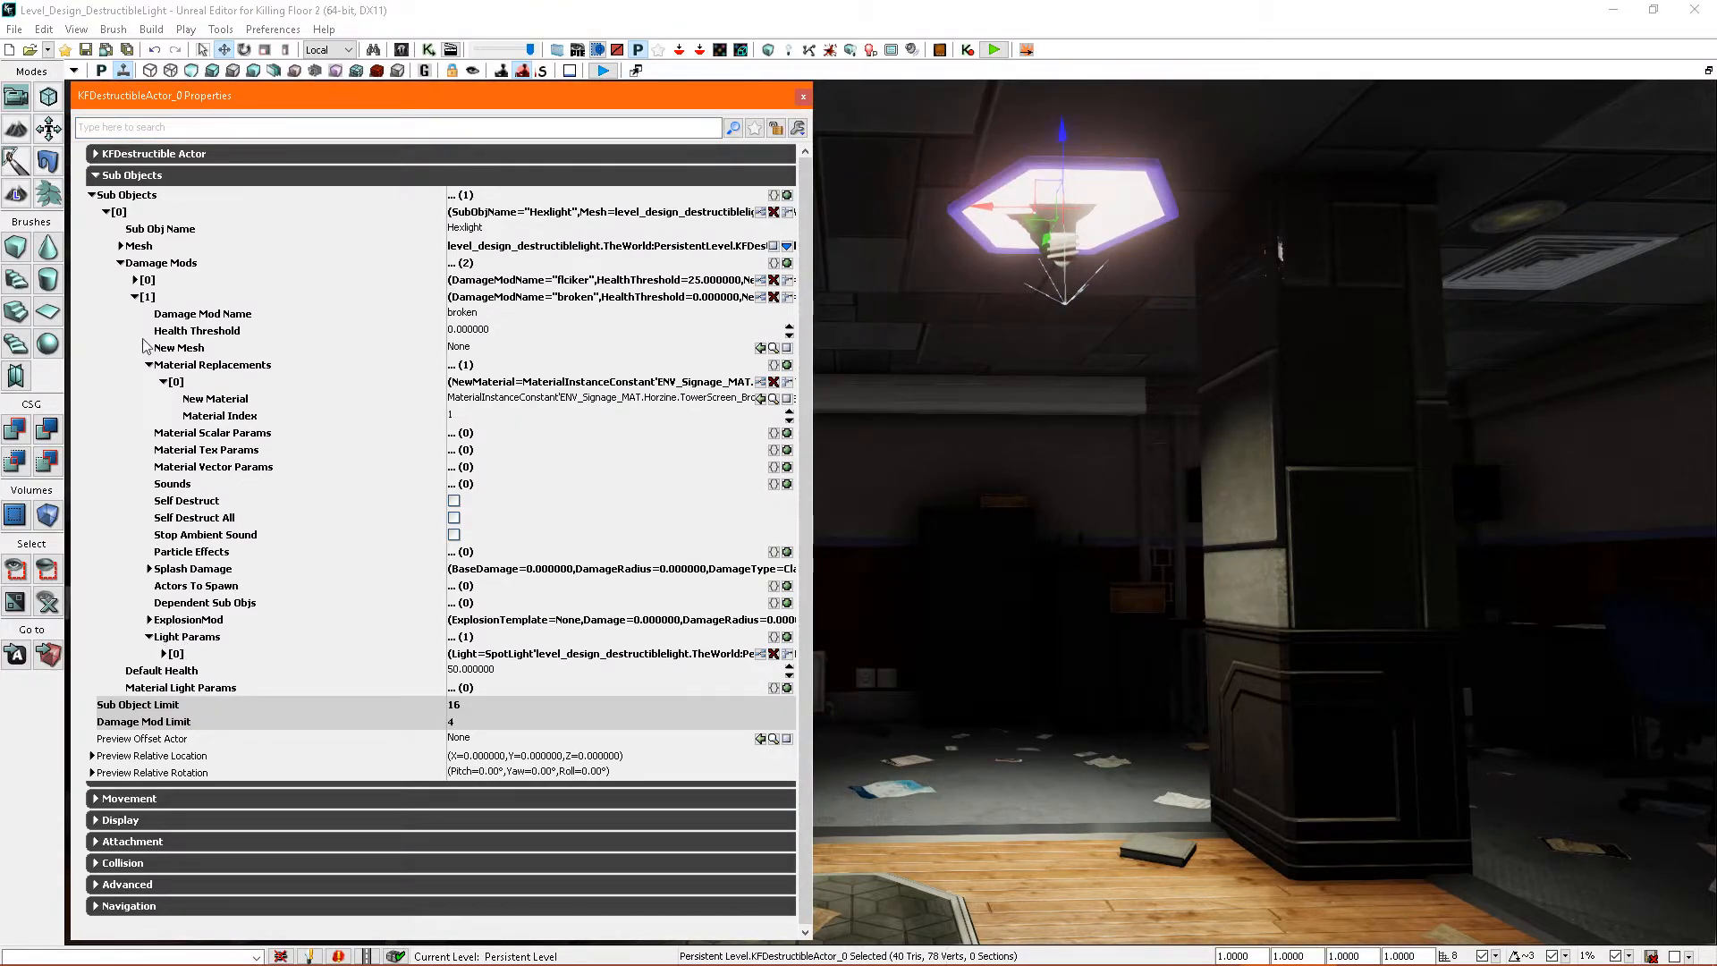
# - Collapse the broken damage mod's material replacements and add an entry to its Sounds
pyautogui.click(135, 298)
pyautogui.click(135, 297)
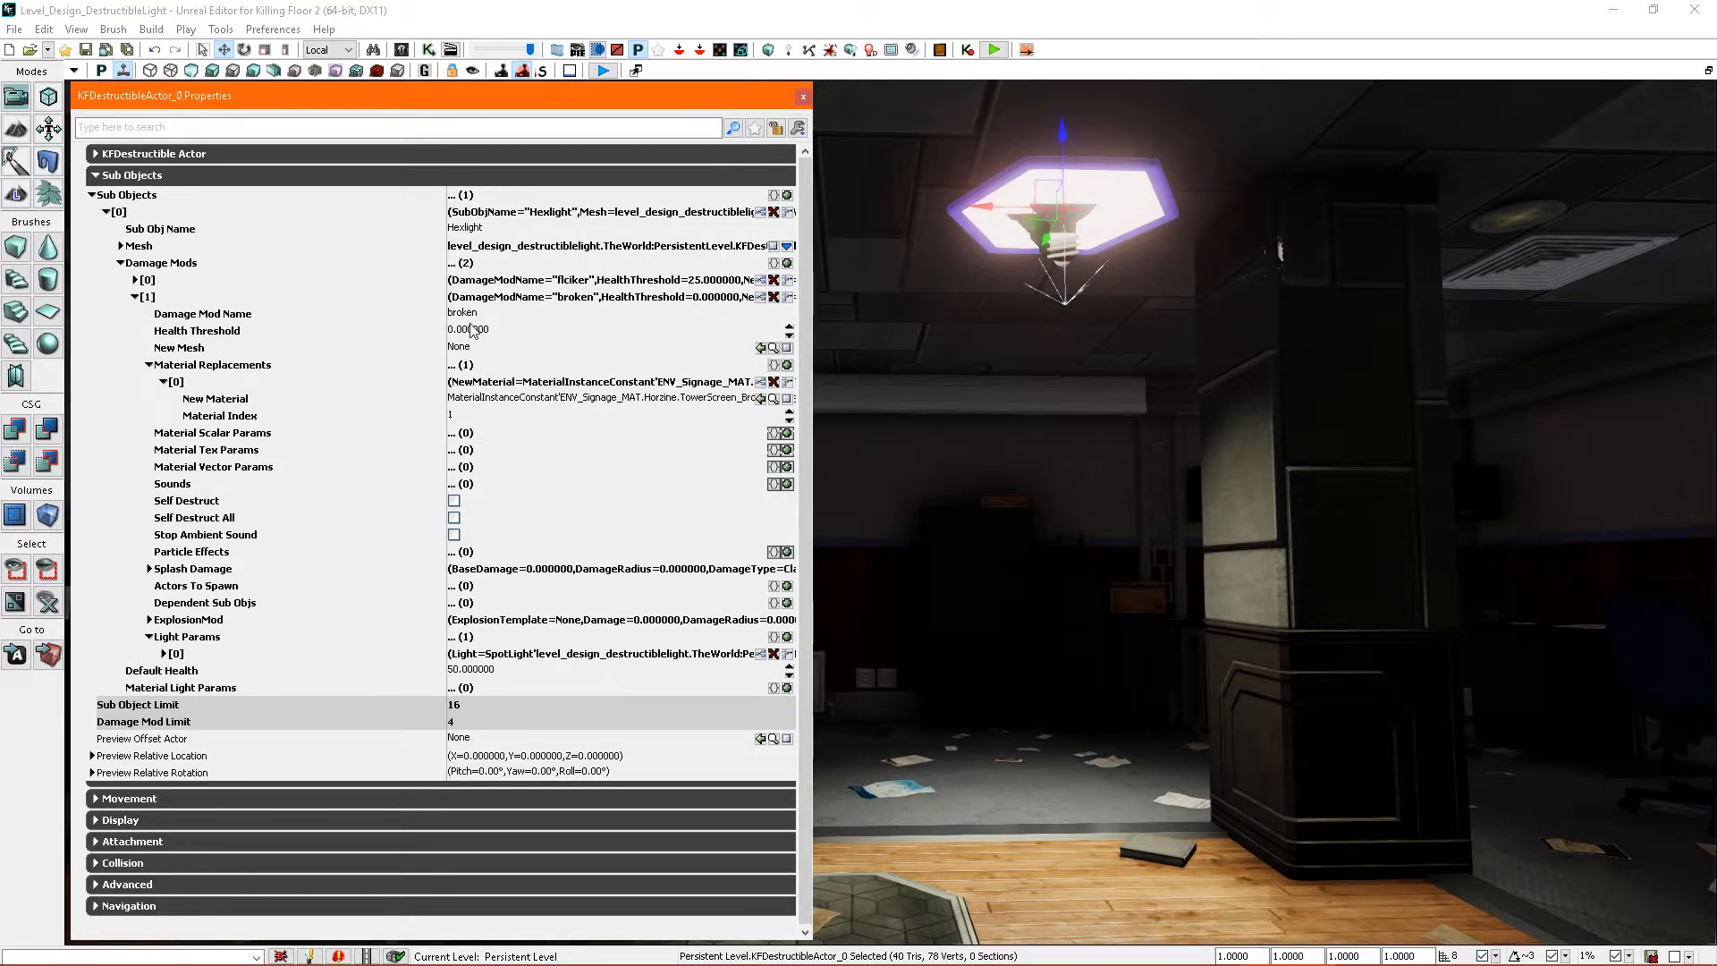
pyautogui.click(165, 382)
pyautogui.click(149, 365)
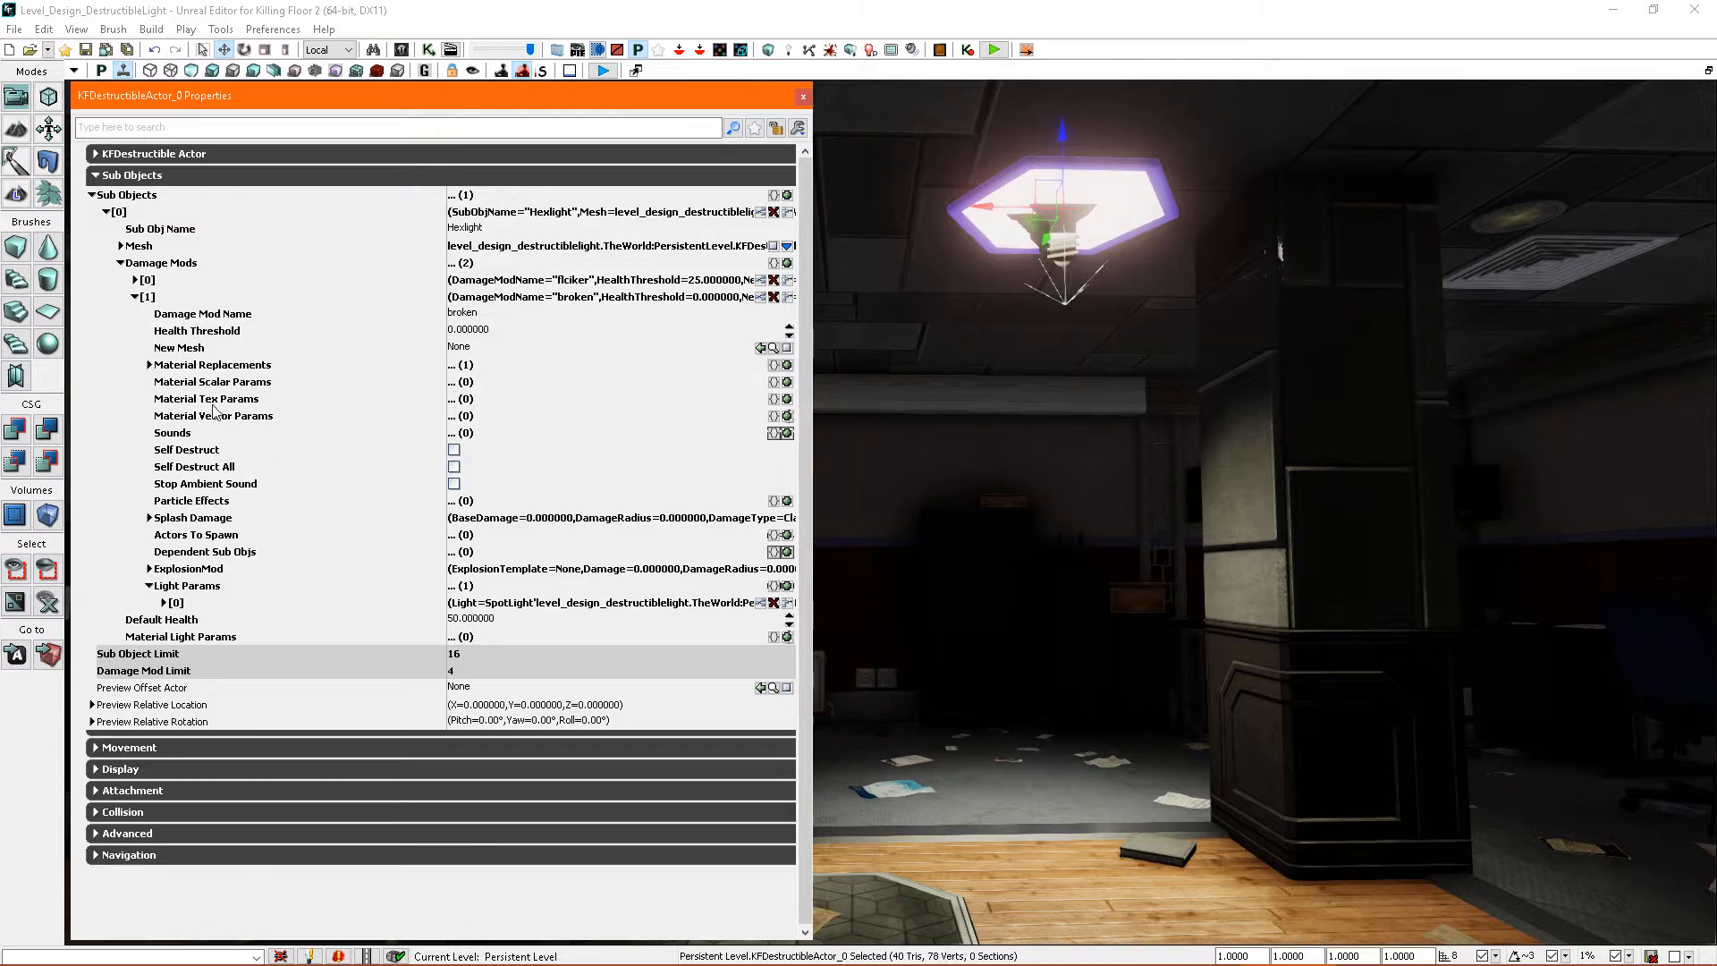
pyautogui.click(787, 434)
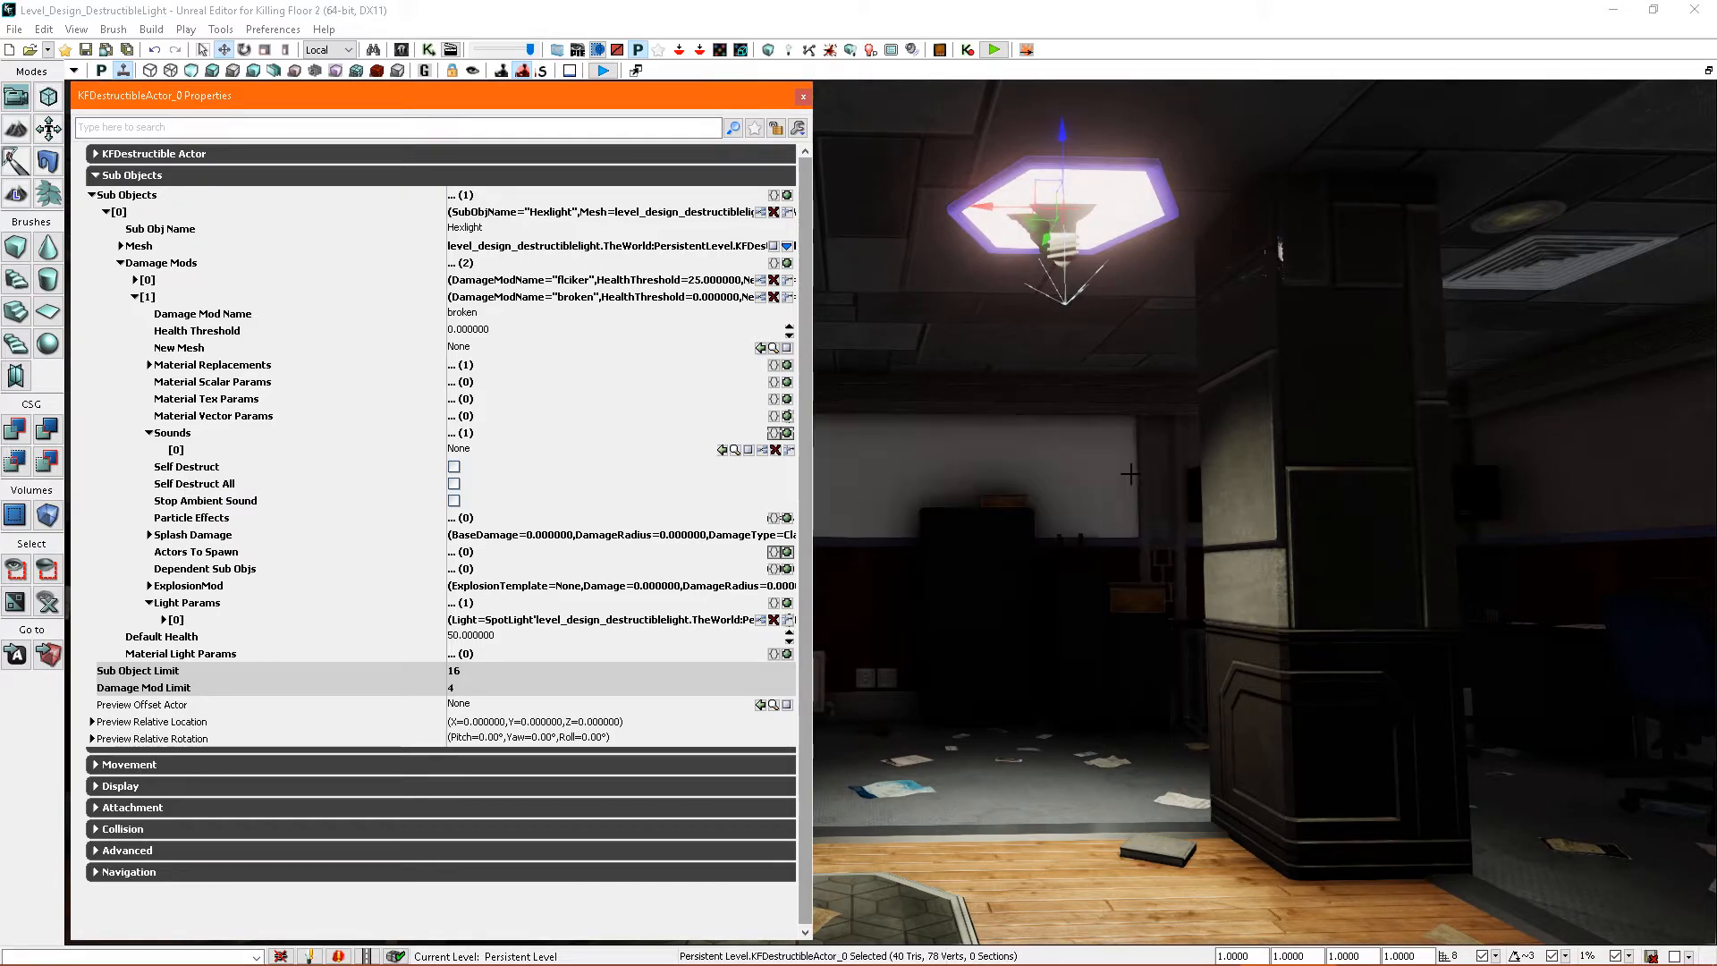
# - Open the Content Browser and collapse the ENV_BioticsLab folder in the package tree
pyautogui.hotkey('ctrl', 'shift', 'f')
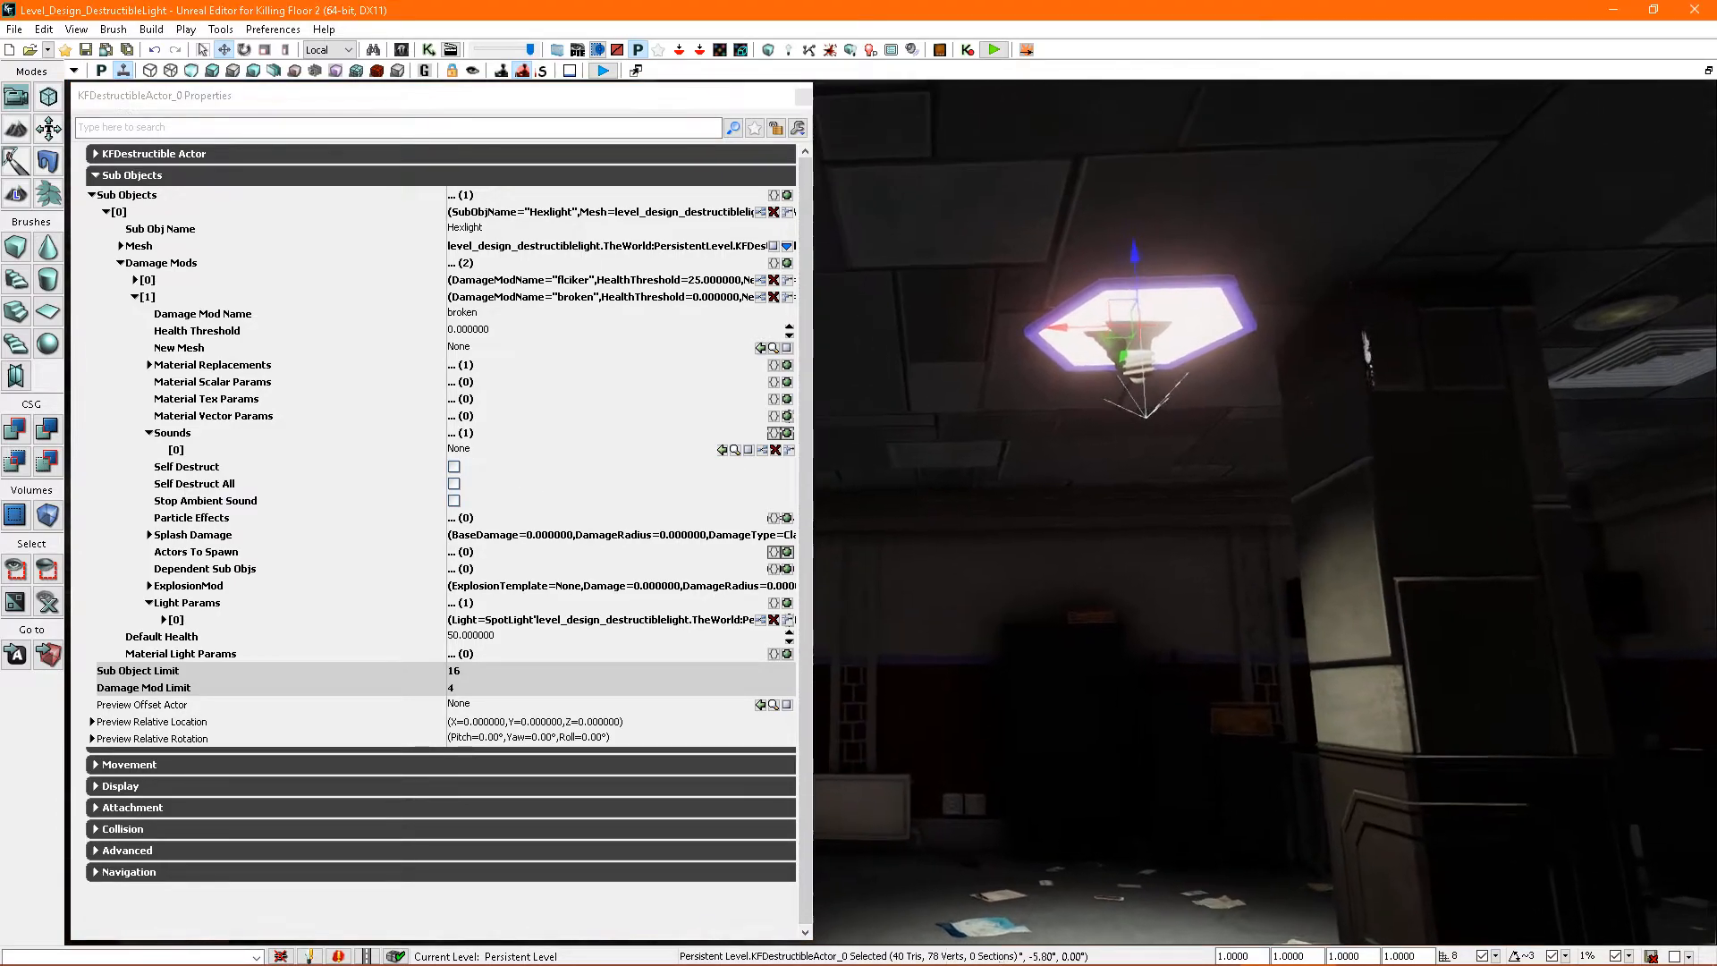
pyautogui.moveTo(1300, 797); pyautogui.dragTo(1296, 630)
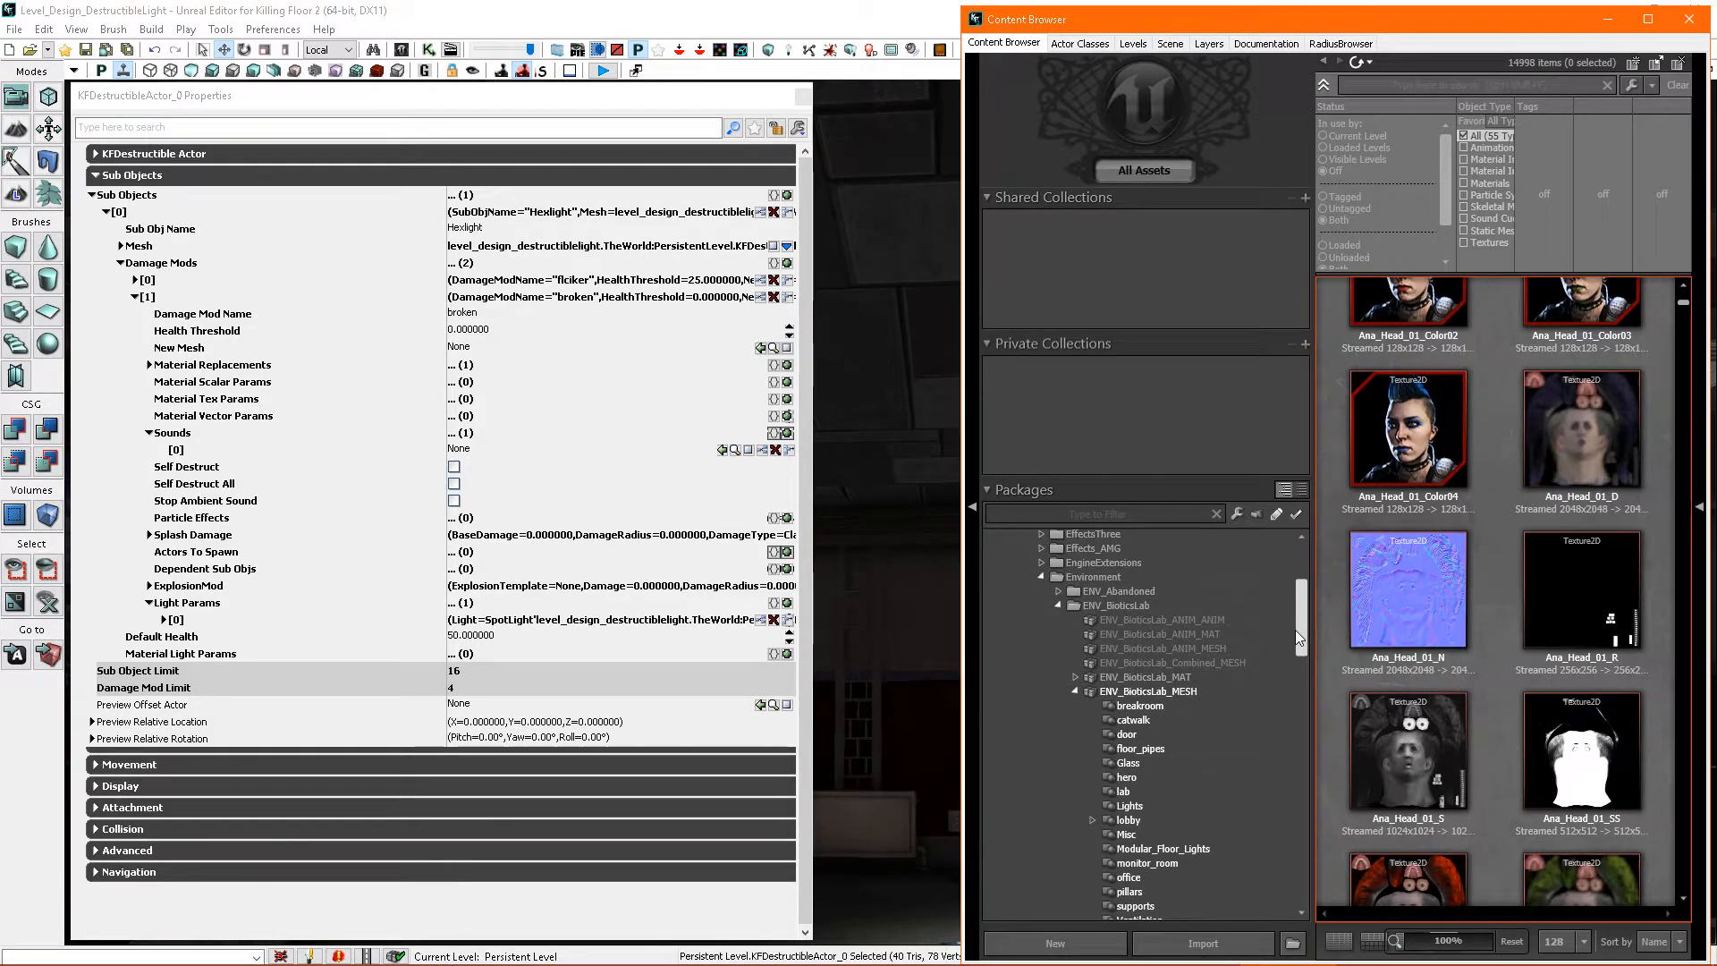
pyautogui.click(1075, 691)
pyautogui.click(1058, 606)
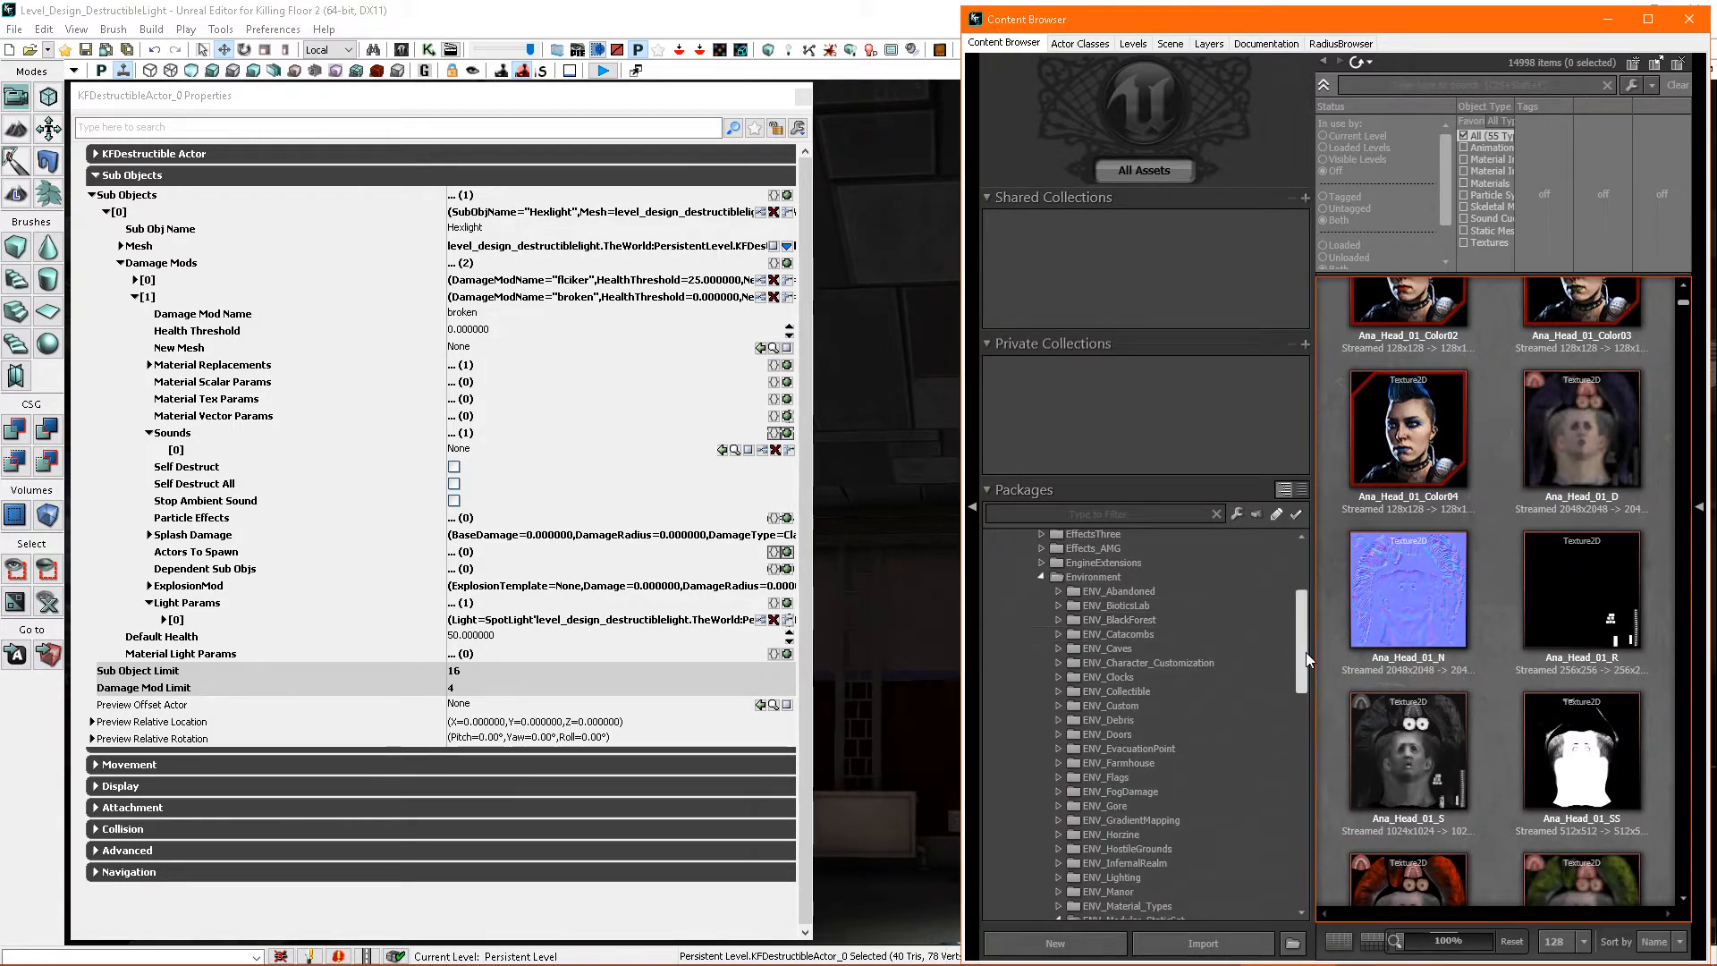
pyautogui.moveTo(1305, 652); pyautogui.dragTo(1306, 617)
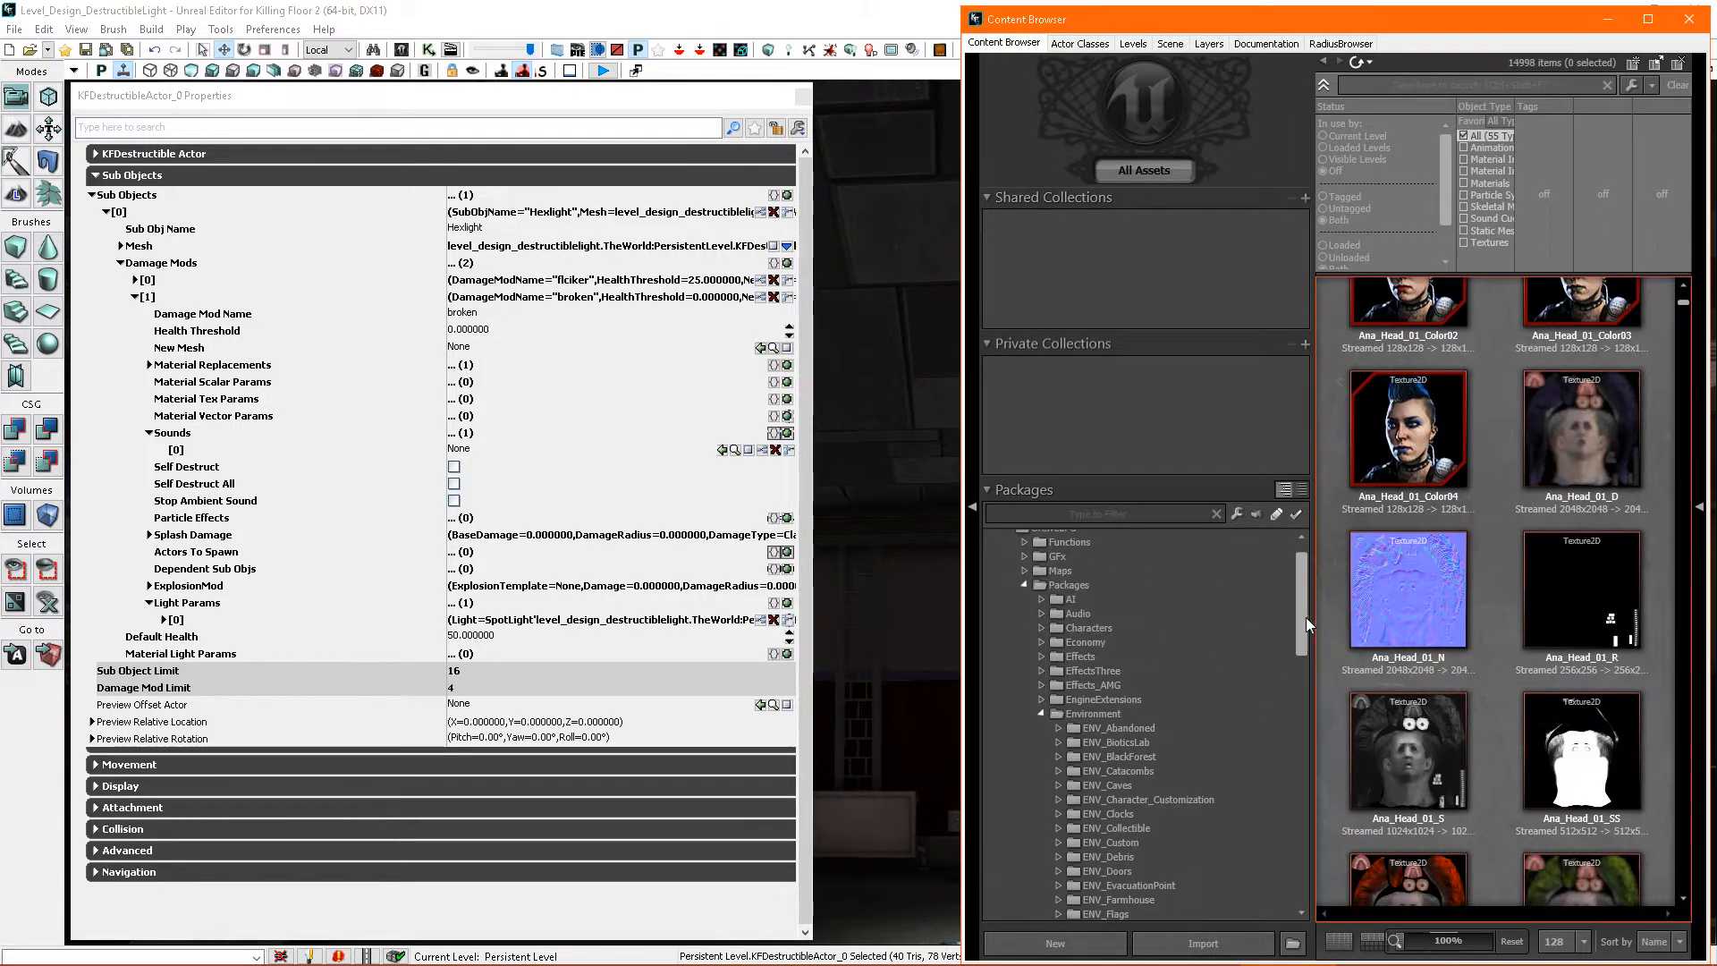
# - Expand the Audio packages, fully load the Ambient folder and list its assets
pyautogui.click(1082, 612)
pyautogui.click(1042, 613)
pyautogui.click(1108, 626)
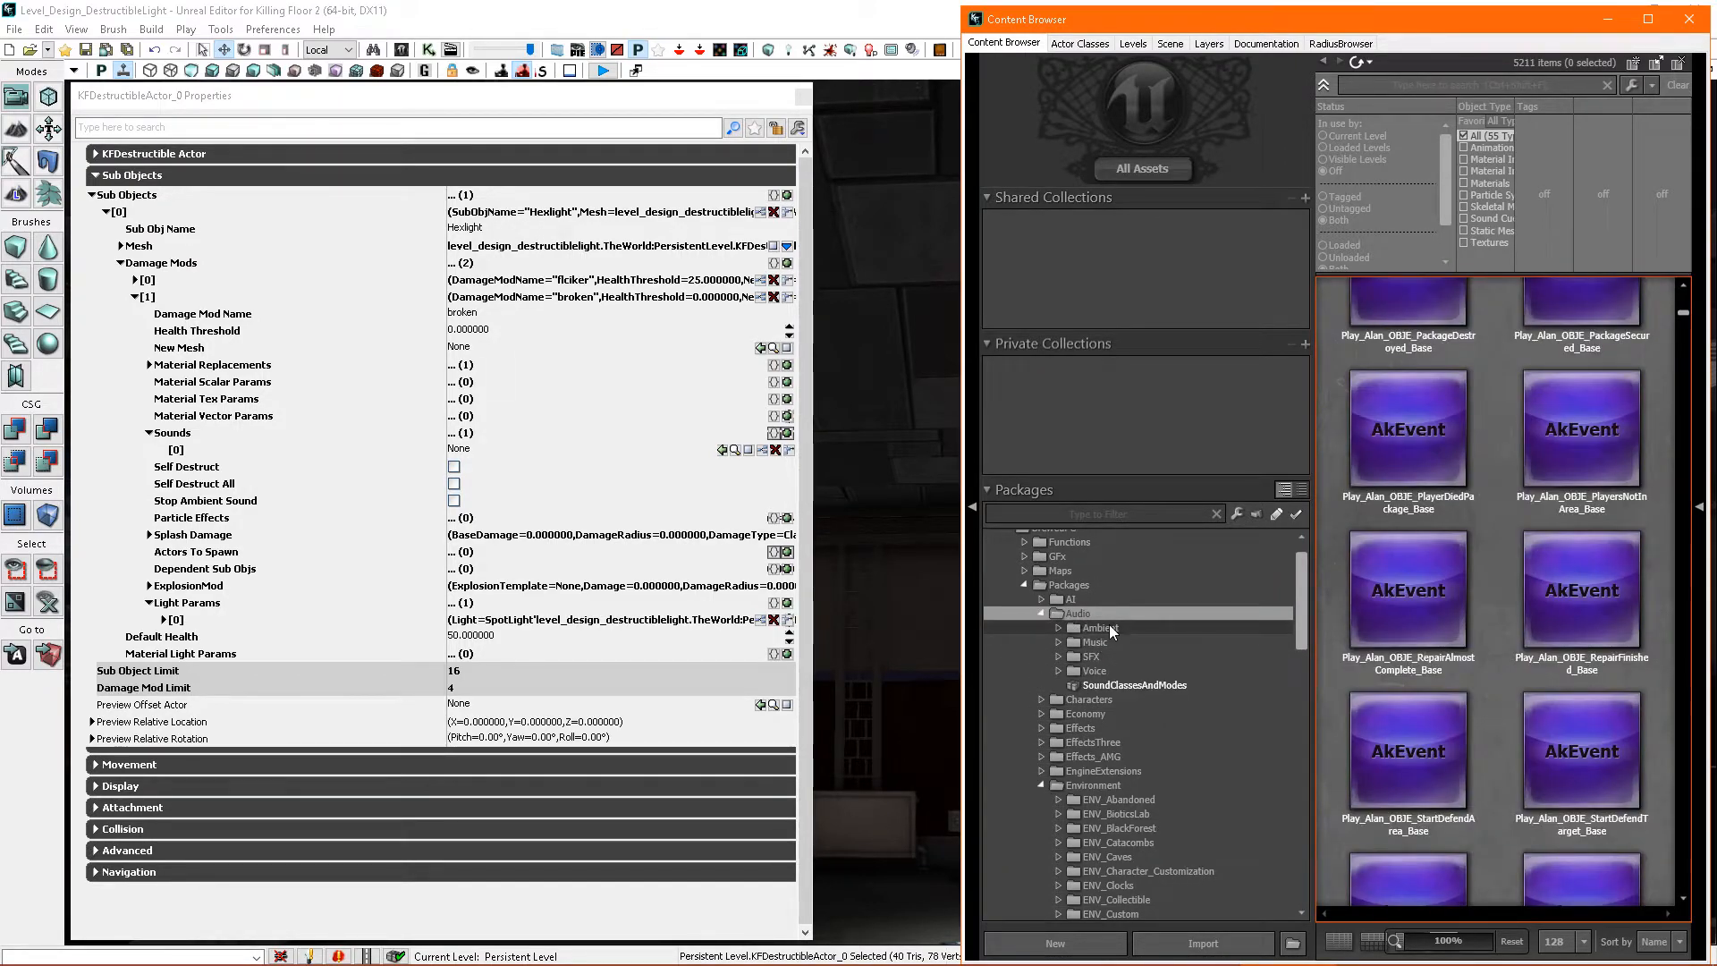
pyautogui.click(1057, 628)
pyautogui.rightClick(1134, 630)
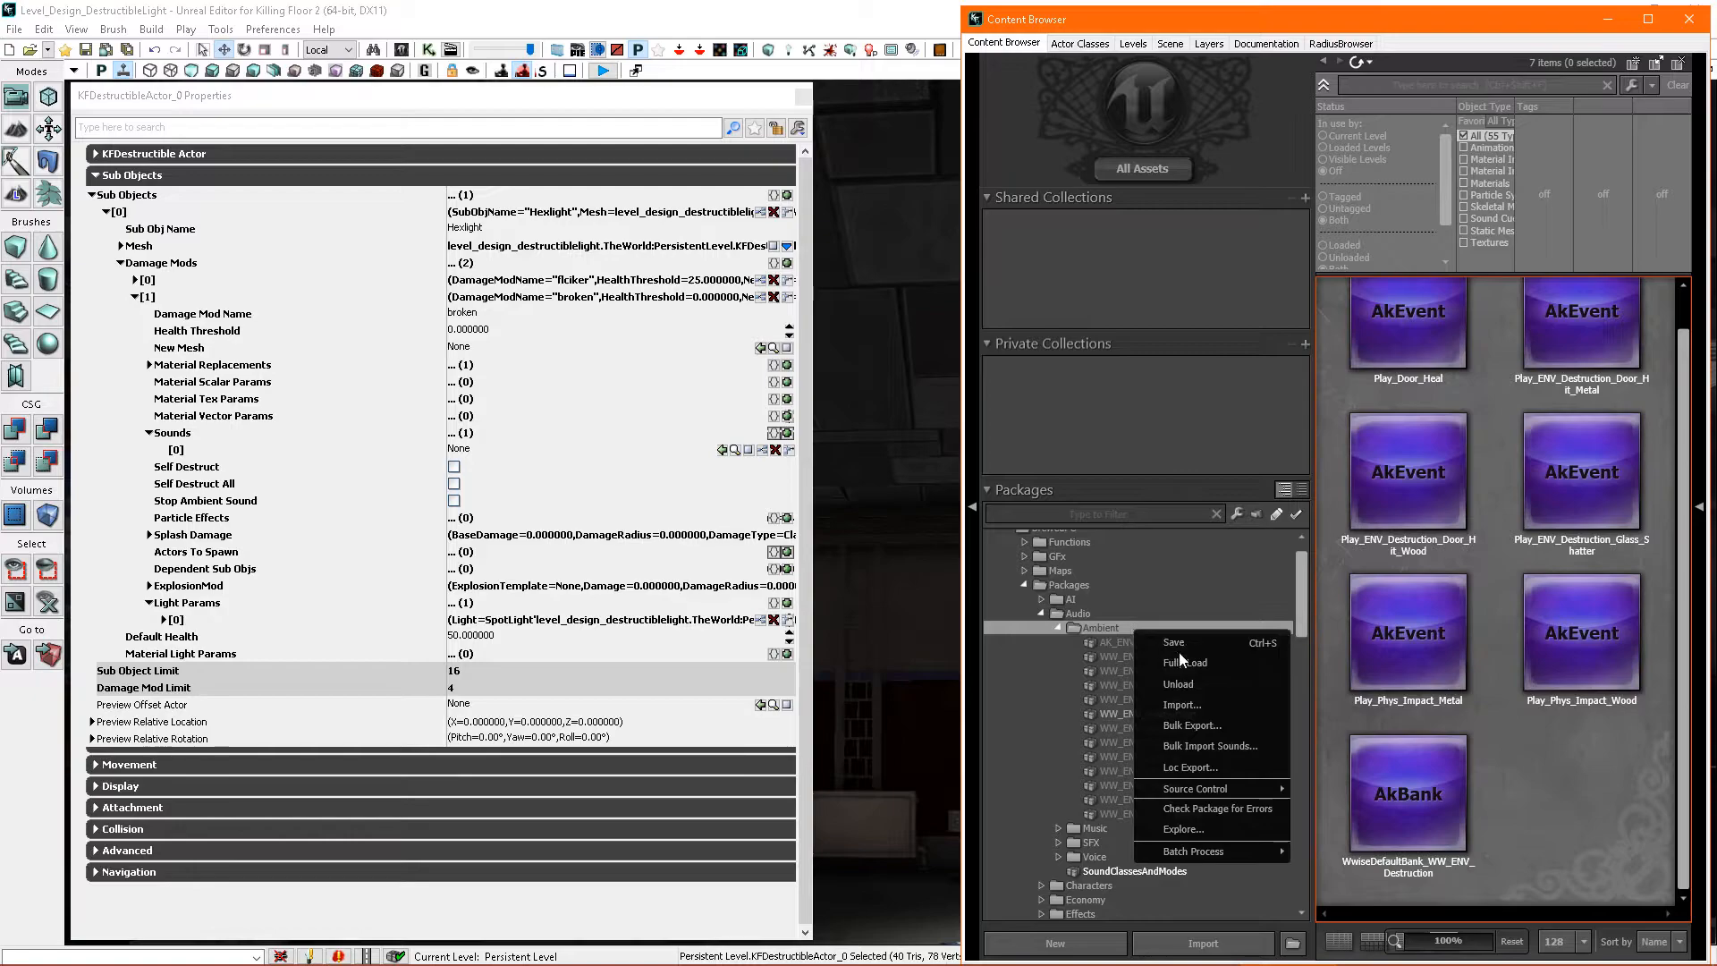
pyautogui.click(1181, 662)
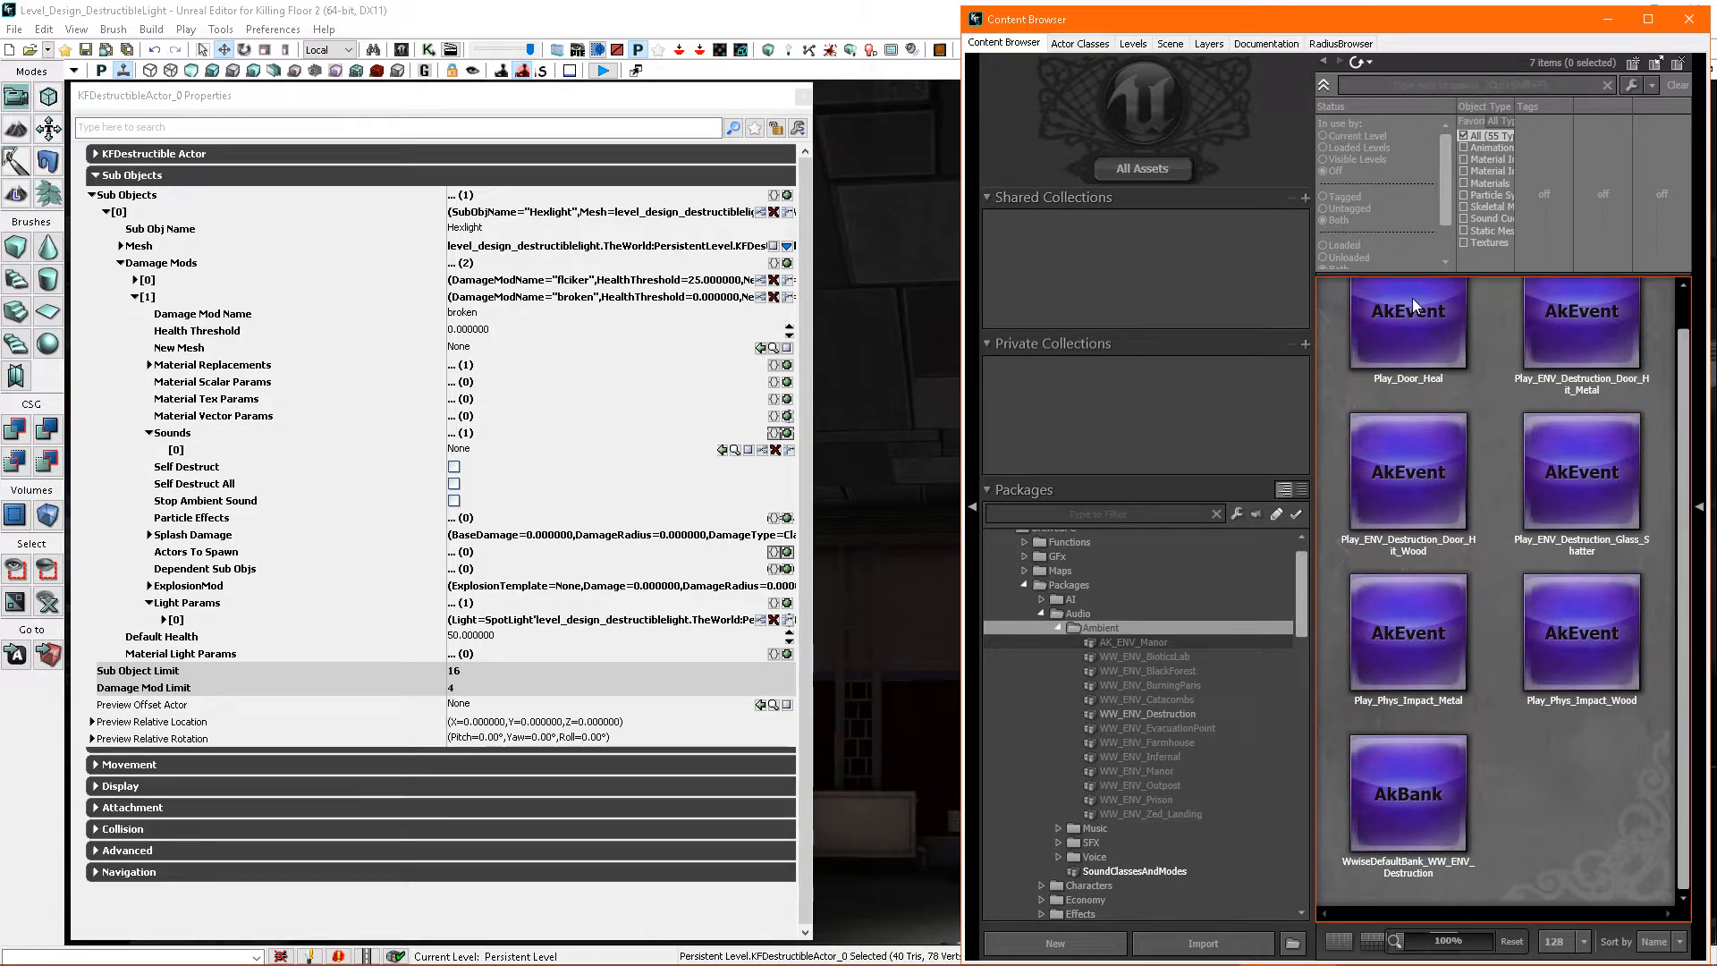
pyautogui.click(1132, 630)
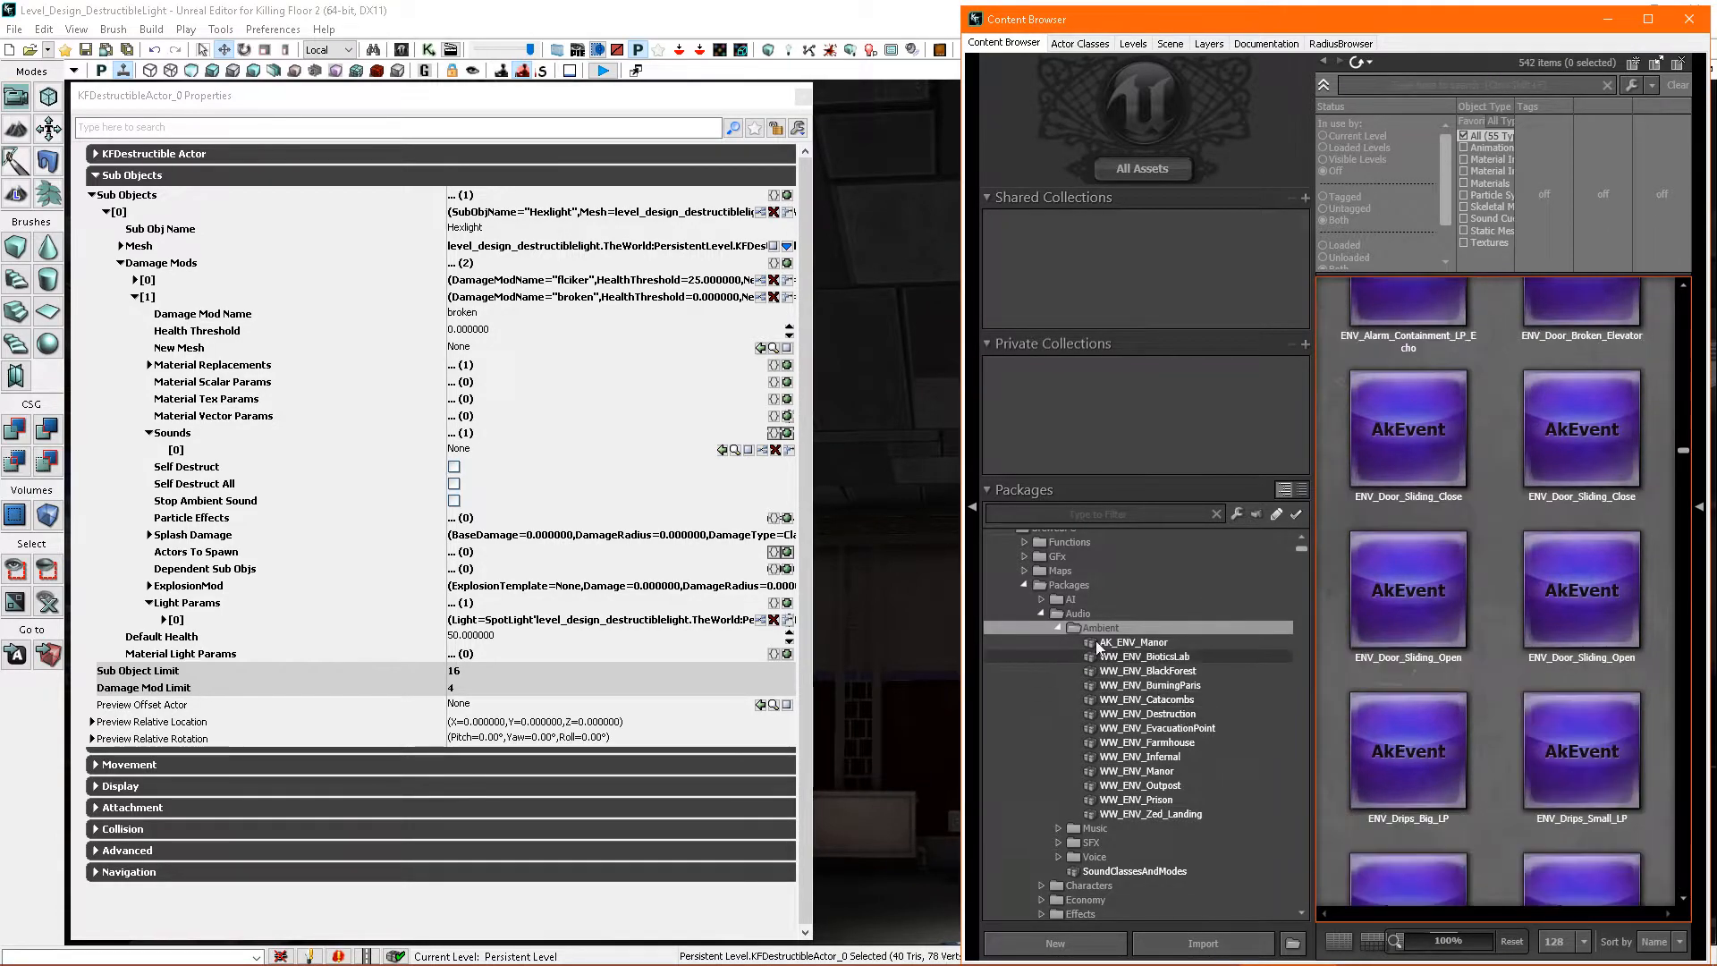
# - Search the Ambient assets for glass and assign Play_ENV_Destruction_Glass_Shatter to the broken damage mod's sound entry
pyautogui.click(1389, 85)
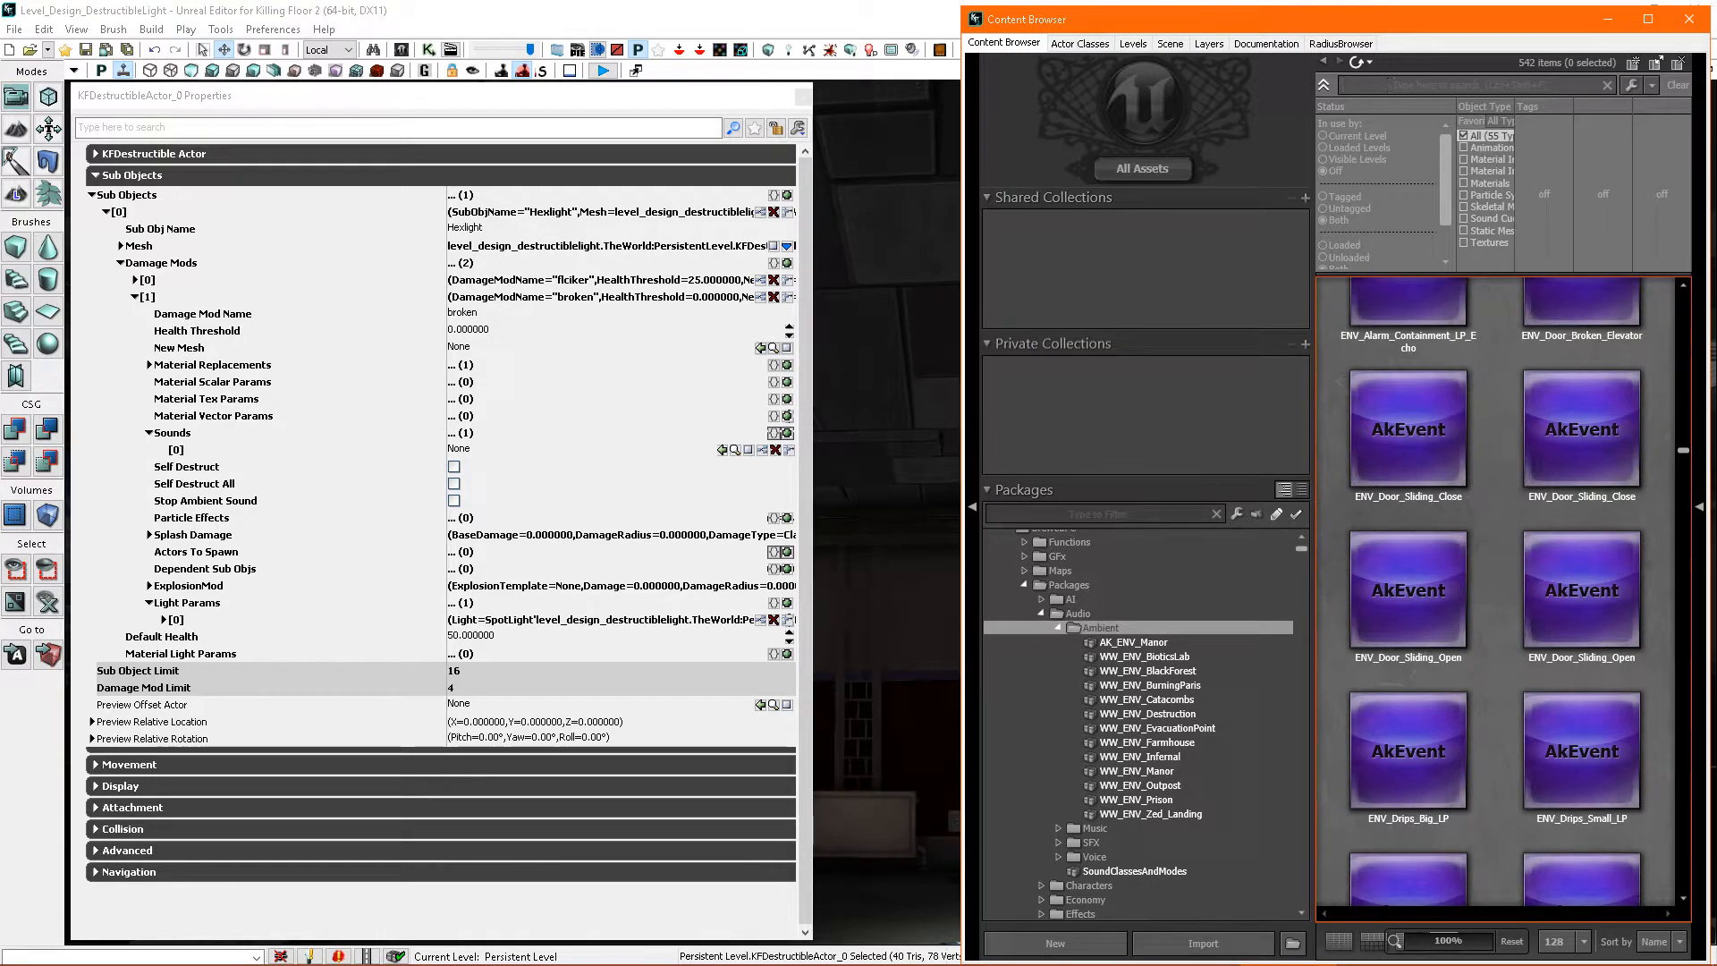
pyautogui.write('glass')
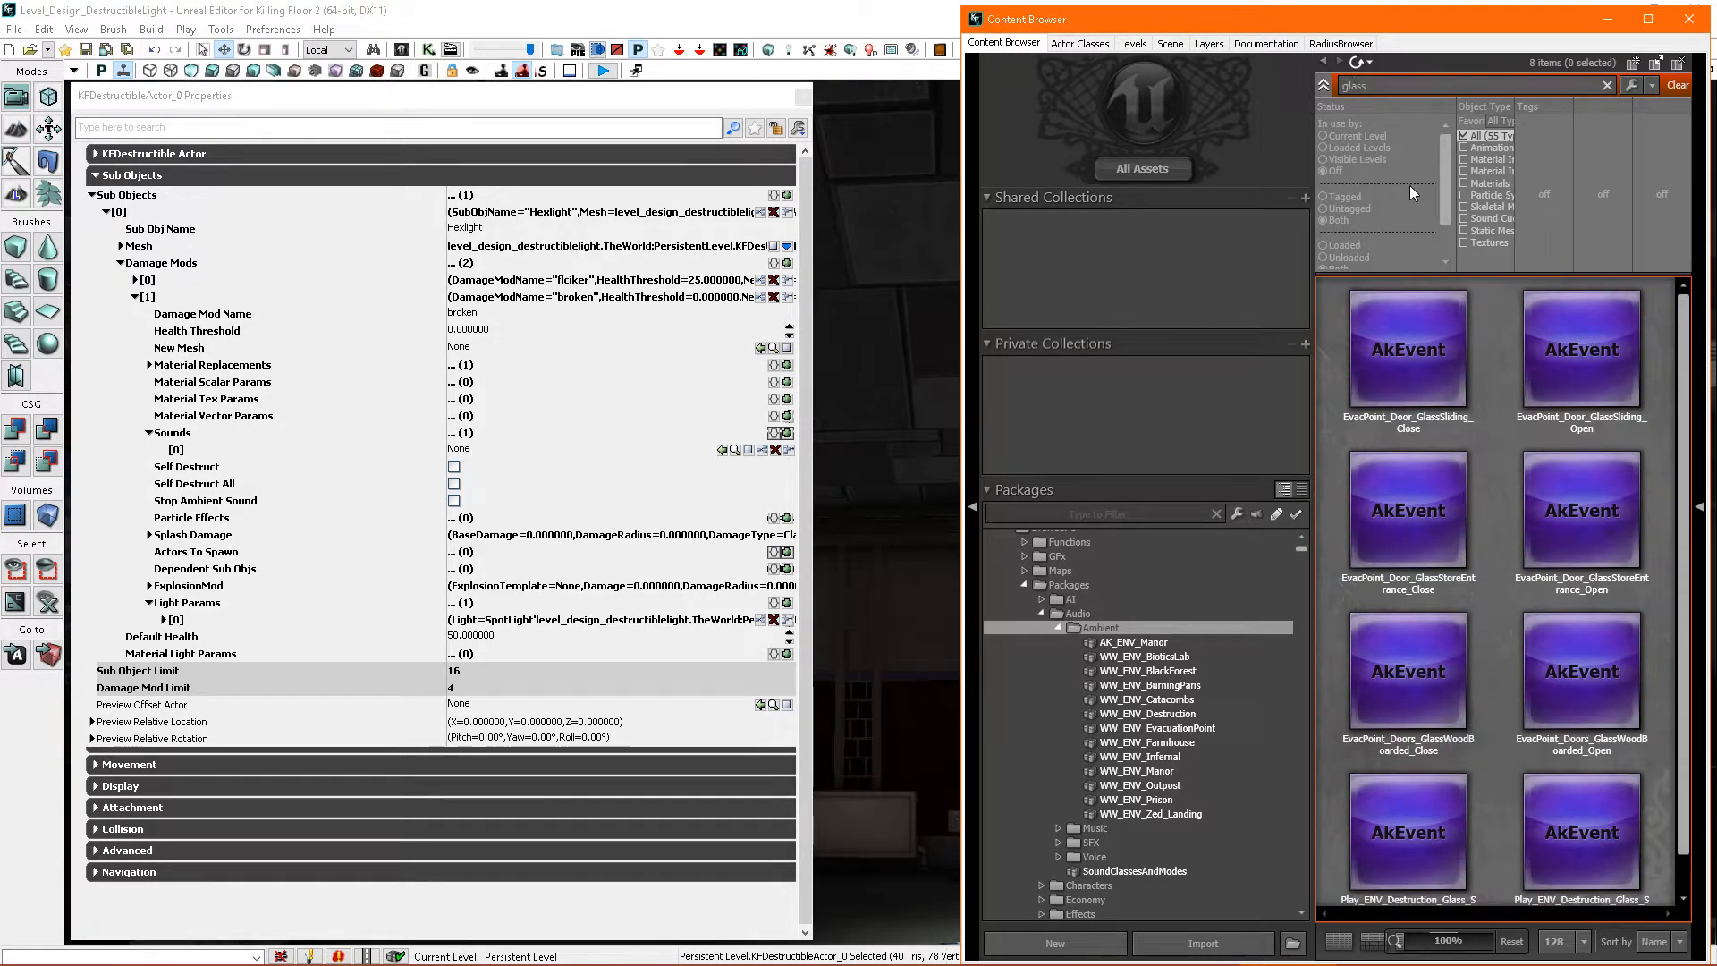
pyautogui.scroll(-1, 1477, 567)
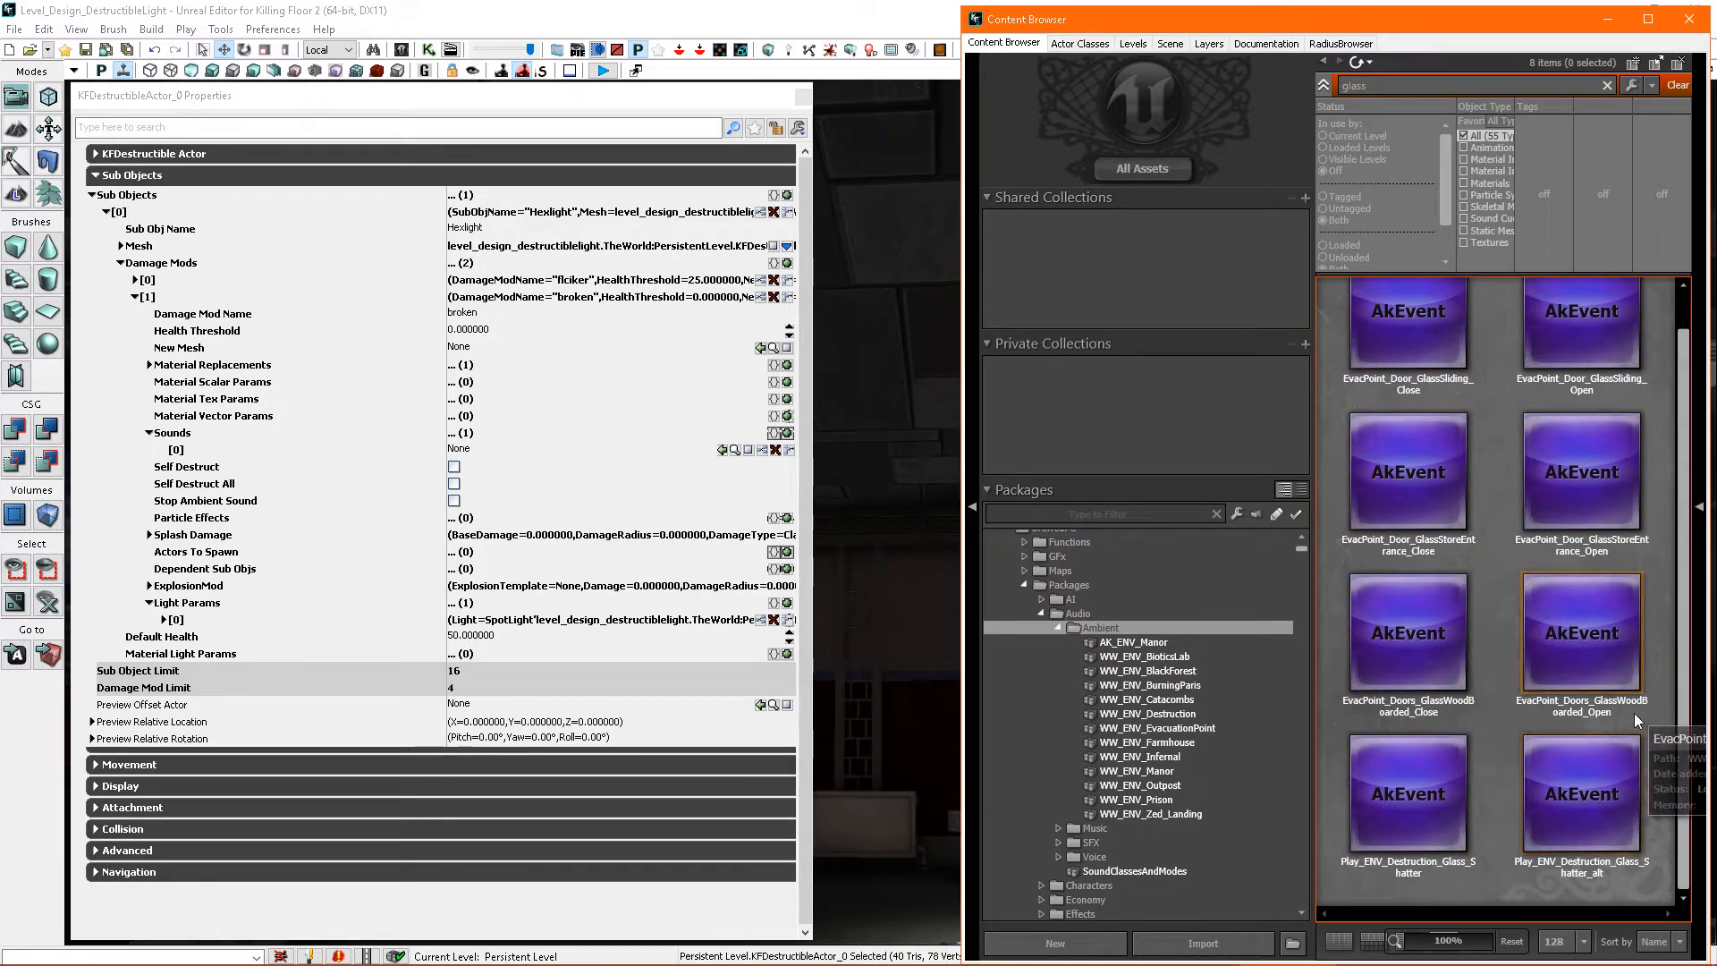
pyautogui.click(1424, 821)
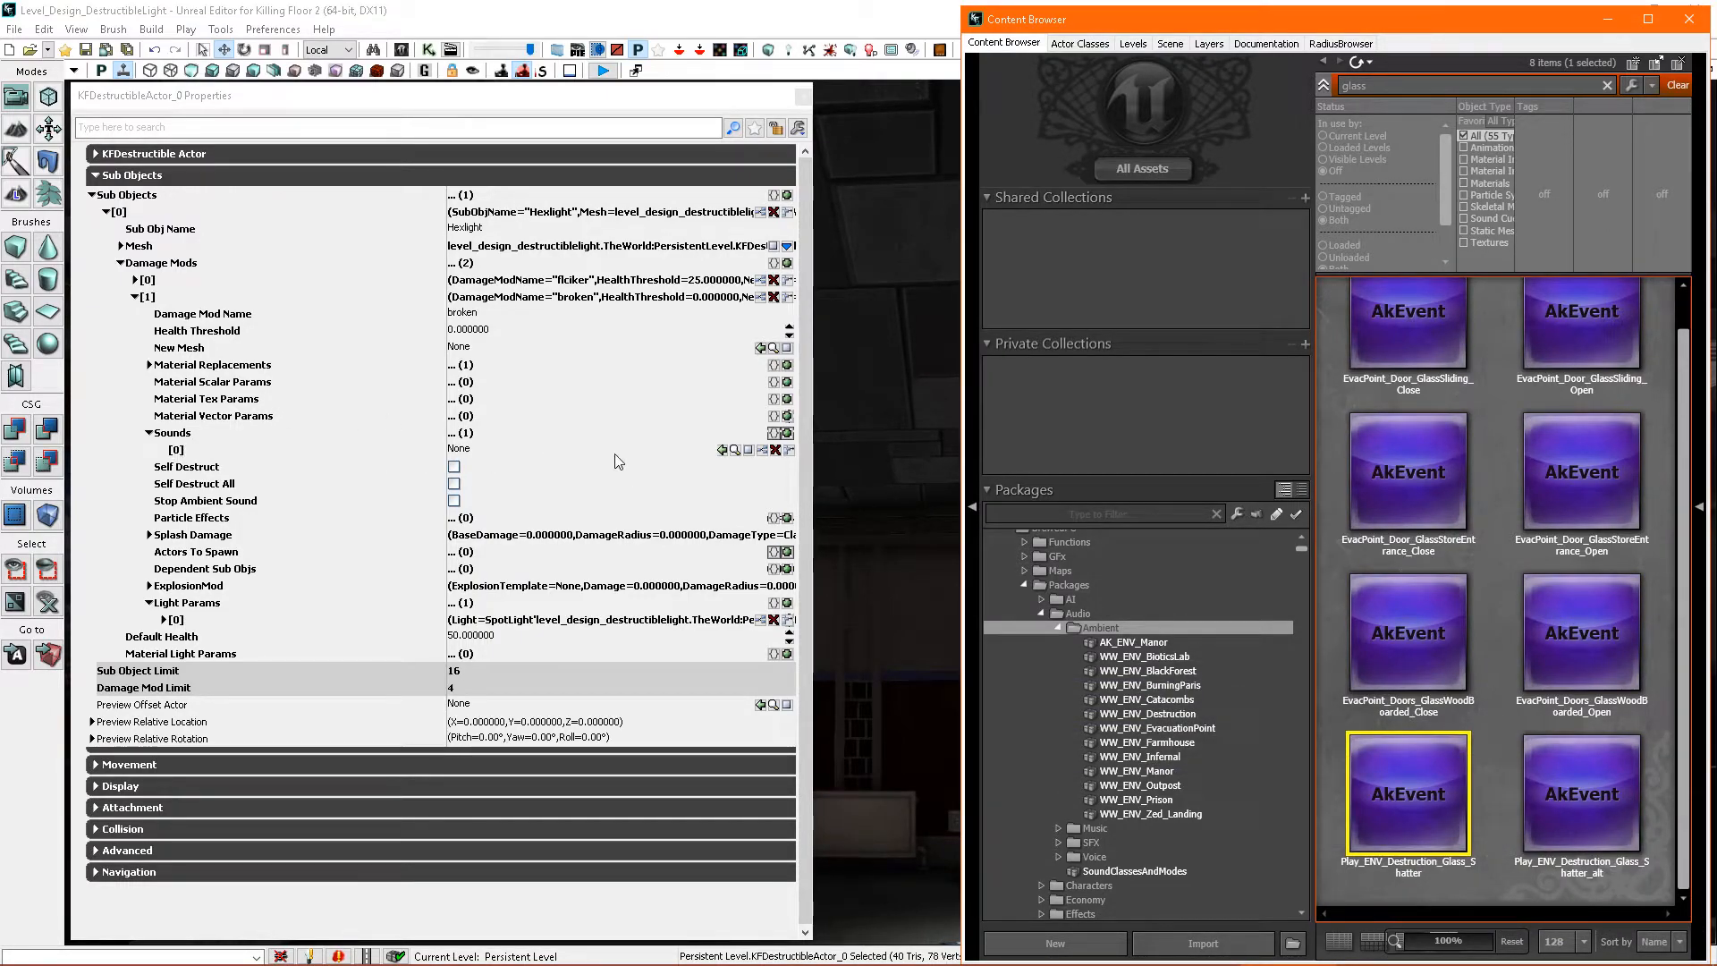
pyautogui.click(721, 450)
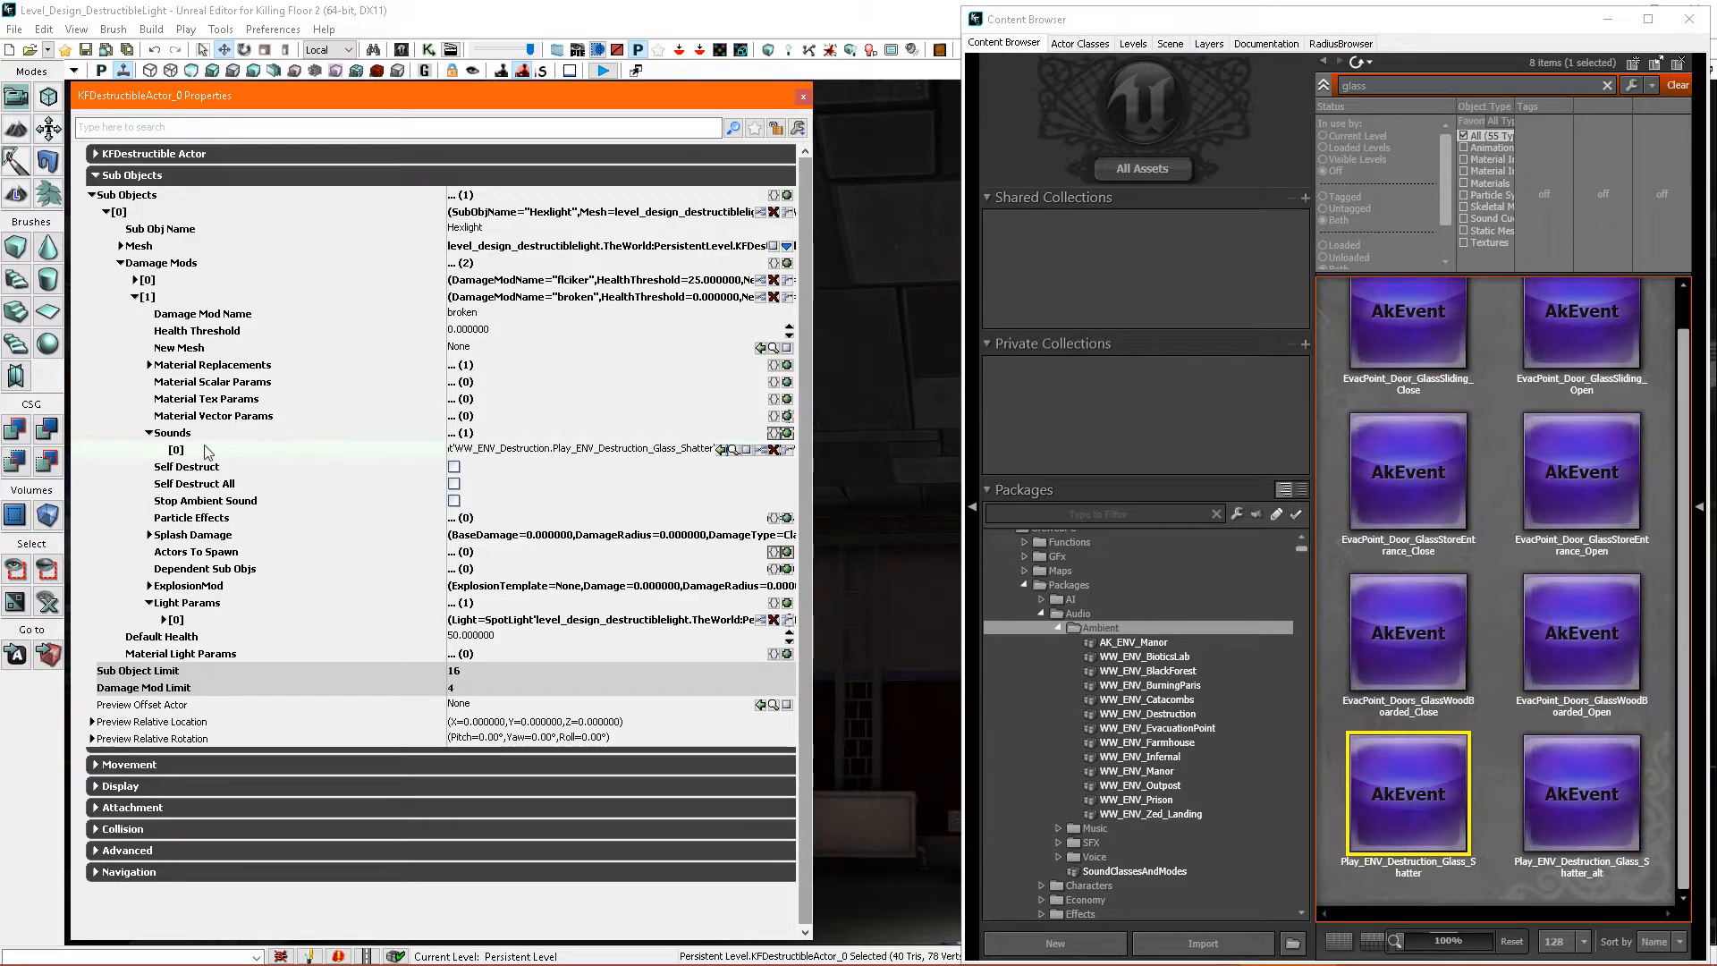
# - Collapse the broken damage mod's Sounds and the Audio packages, and expand the Effects package folder
pyautogui.click(150, 434)
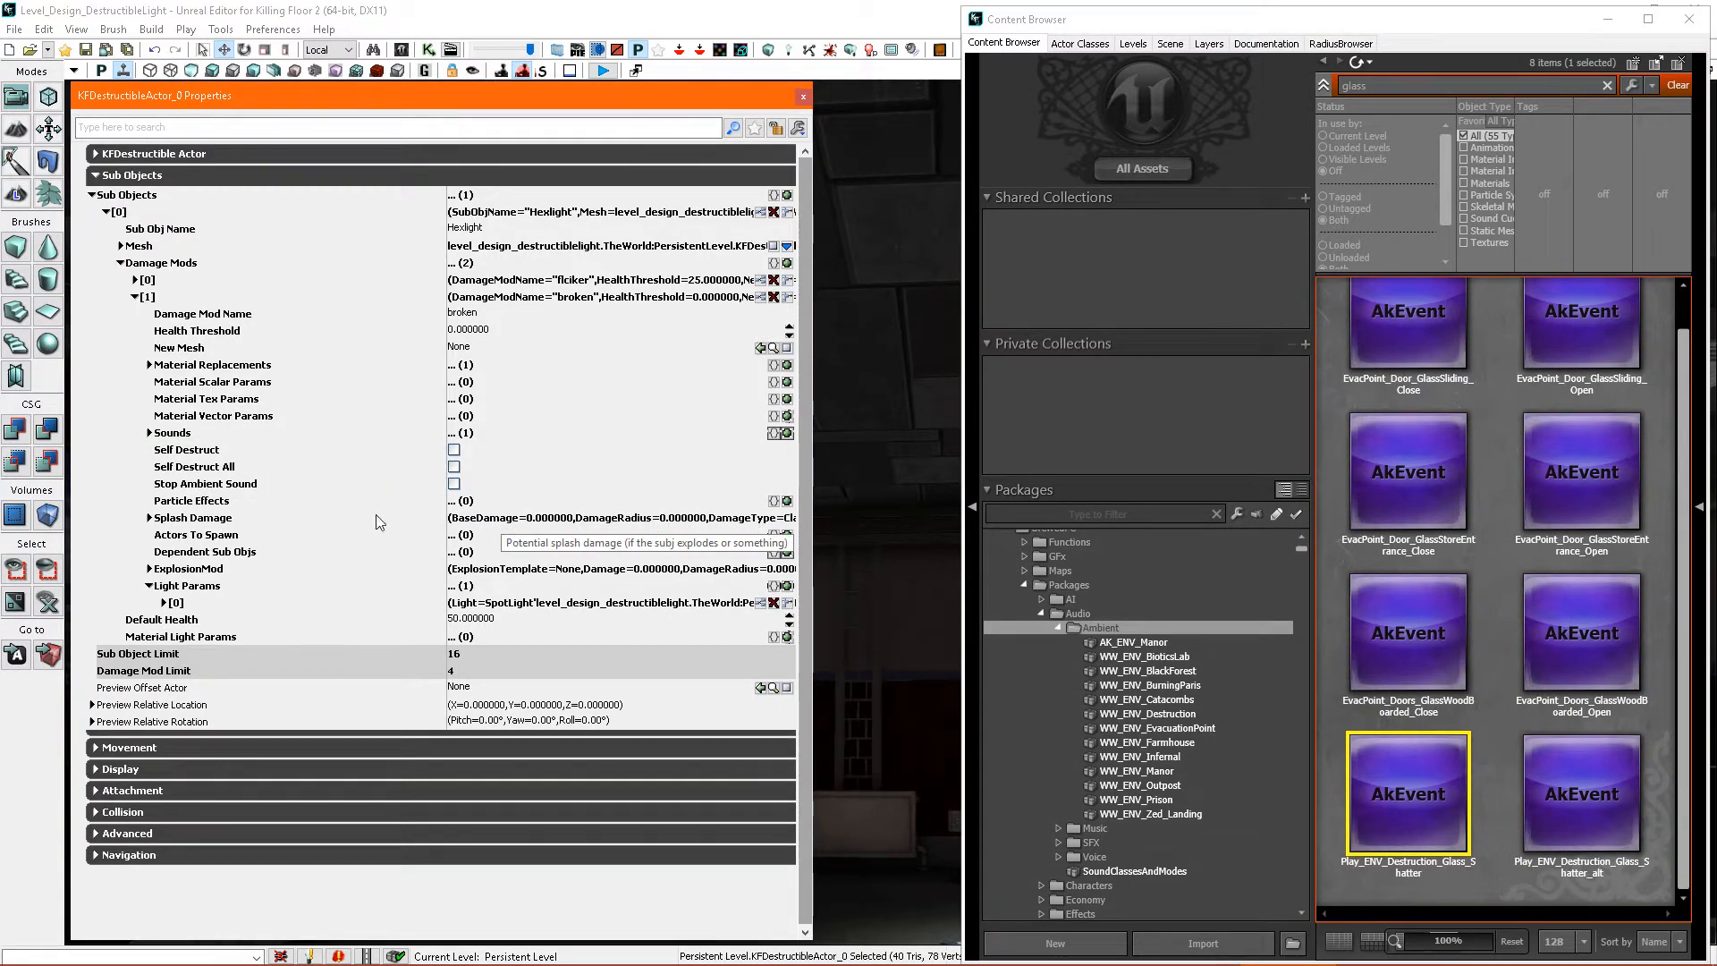
pyautogui.click(1057, 629)
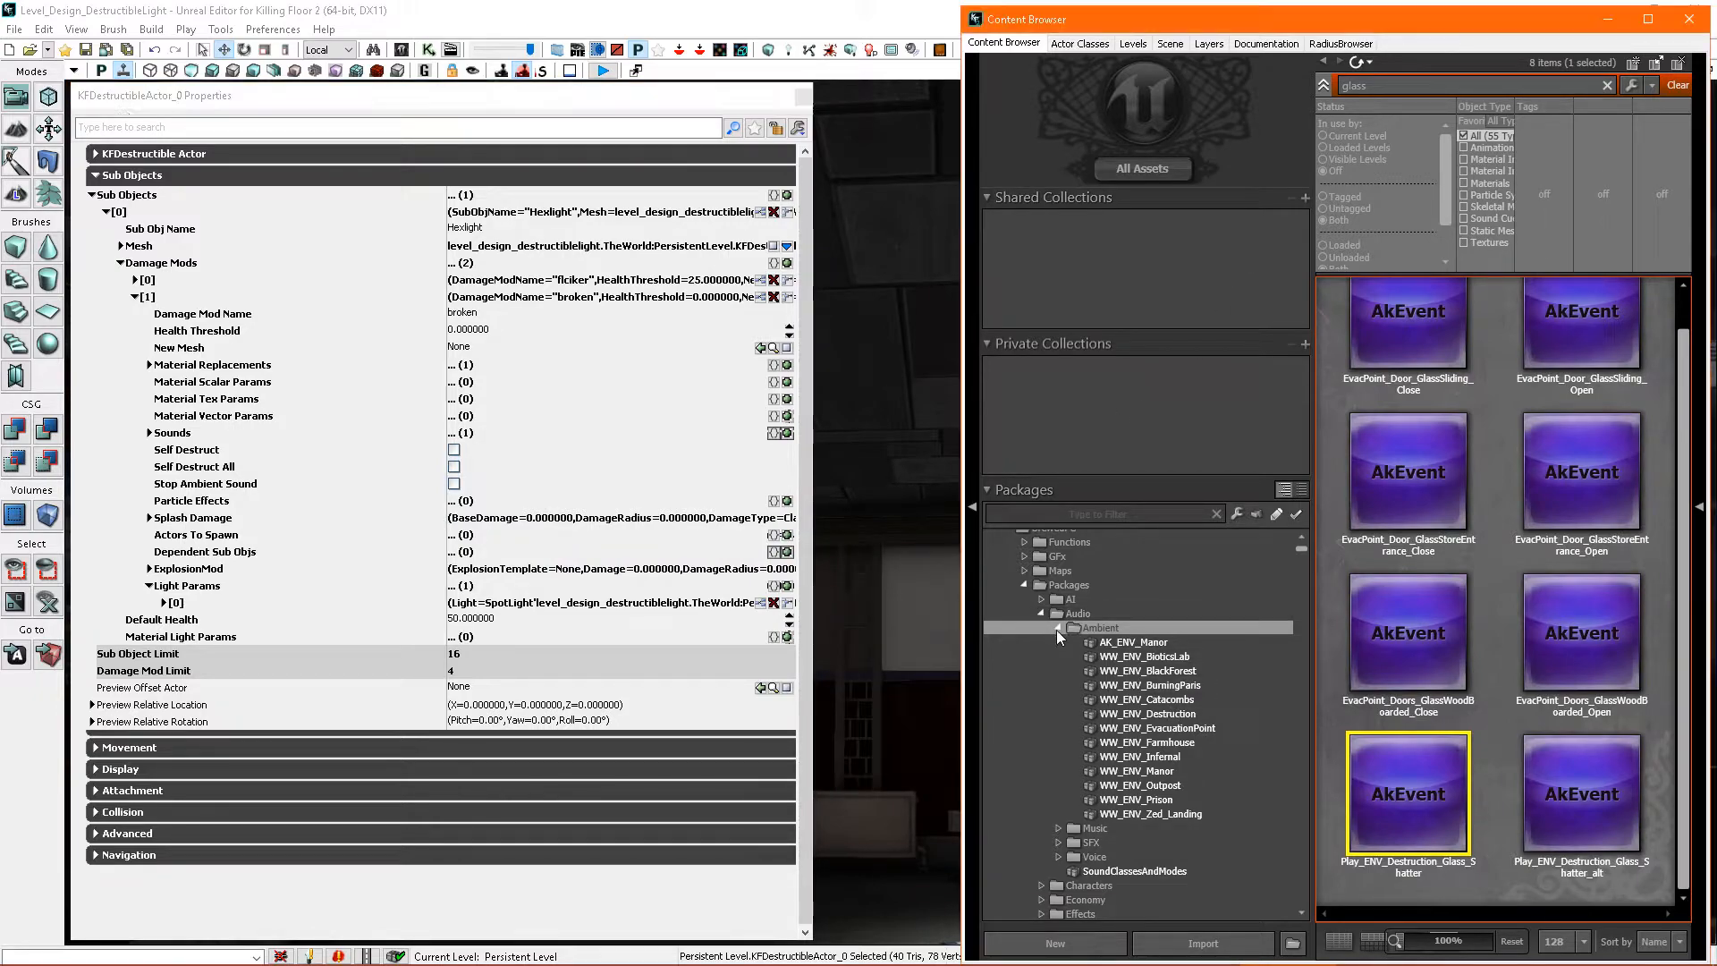
pyautogui.click(1041, 615)
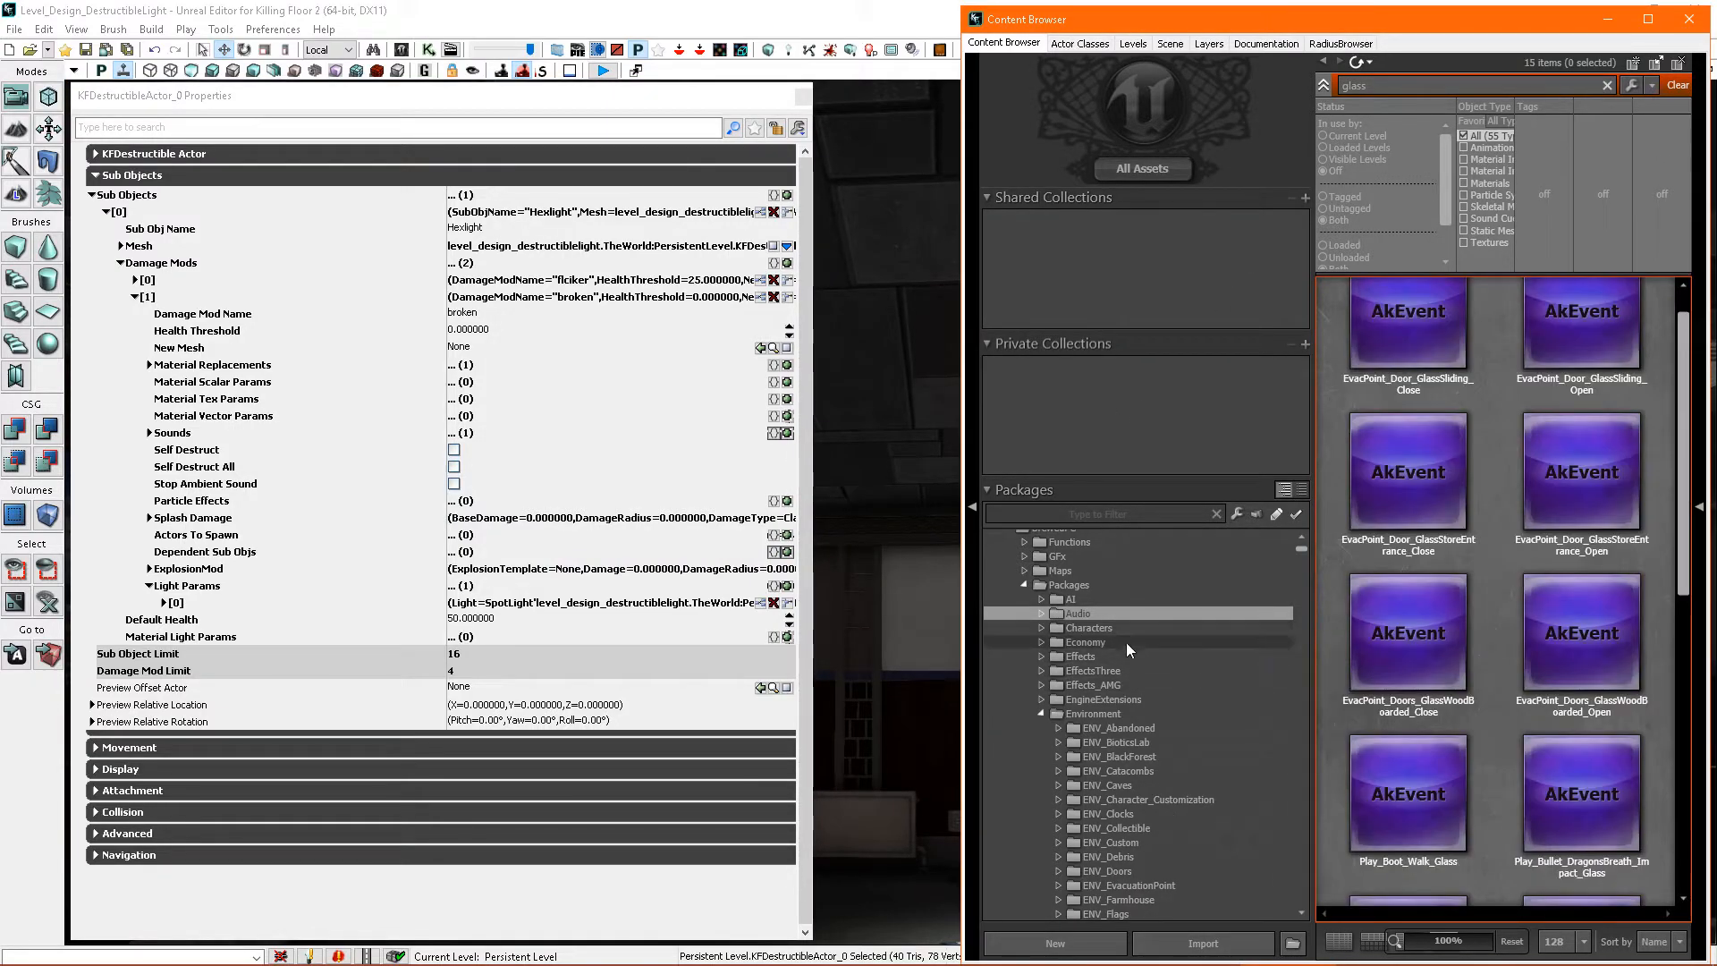
pyautogui.click(1091, 657)
pyautogui.click(1040, 655)
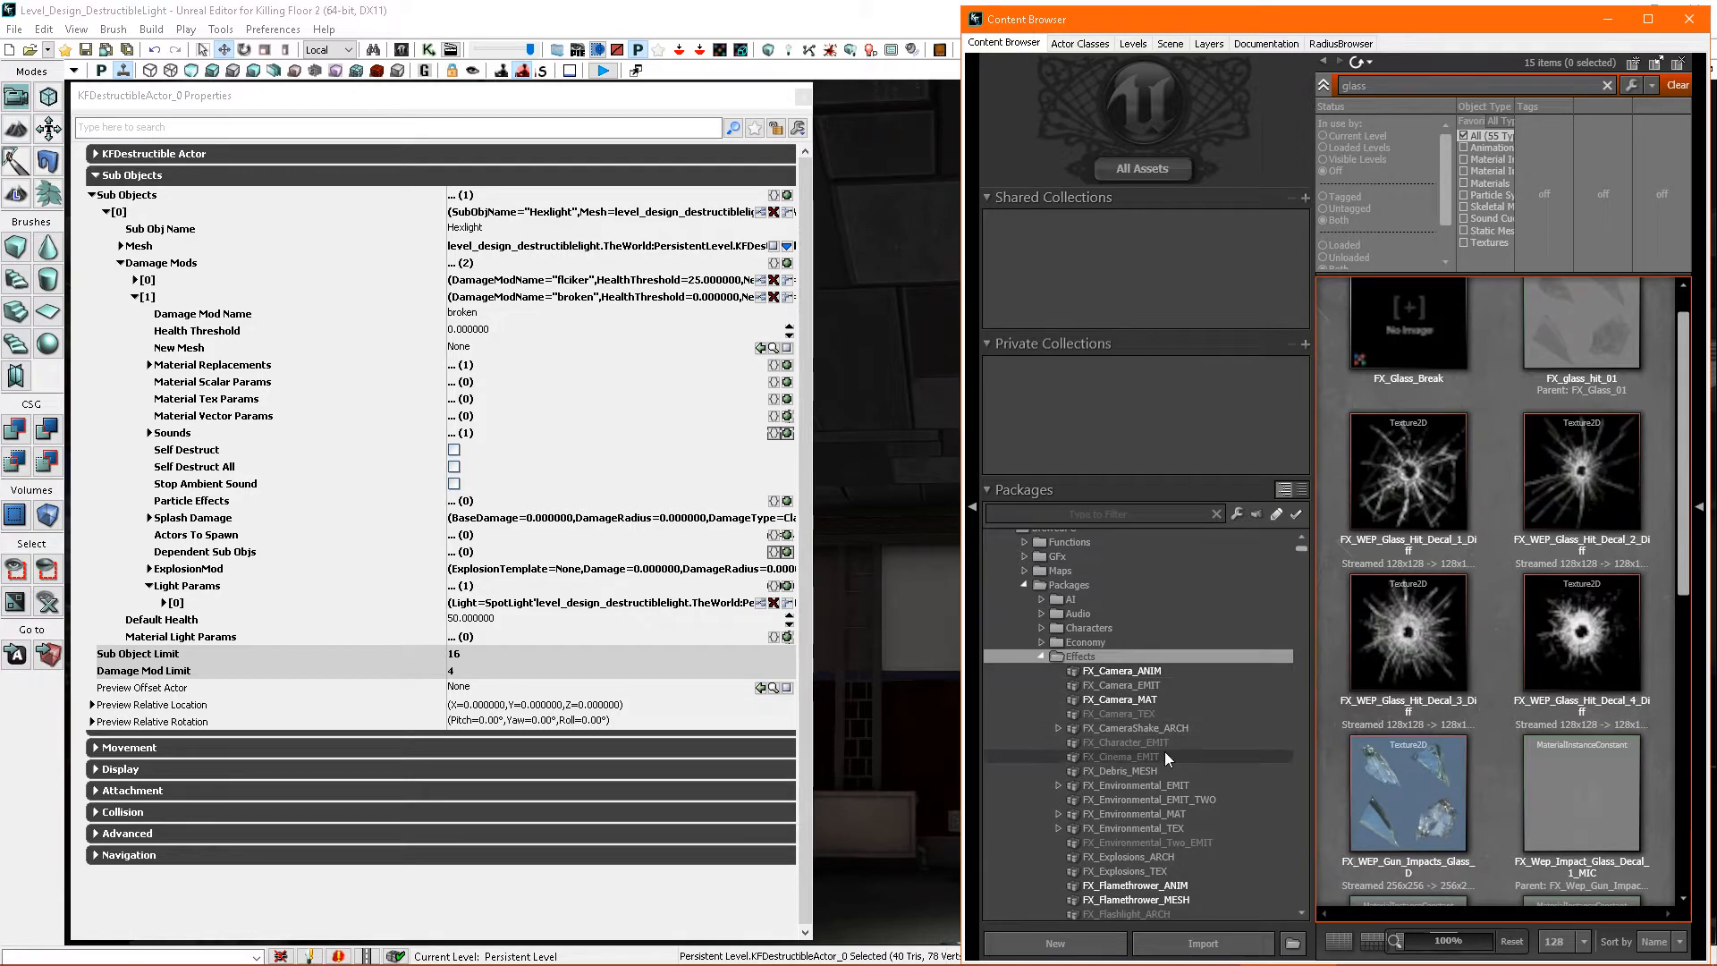
# - Fully load the FX_Environmental_EMIT package and select its FX_Glass_Break particle system
pyautogui.scroll(-2, 1167, 756)
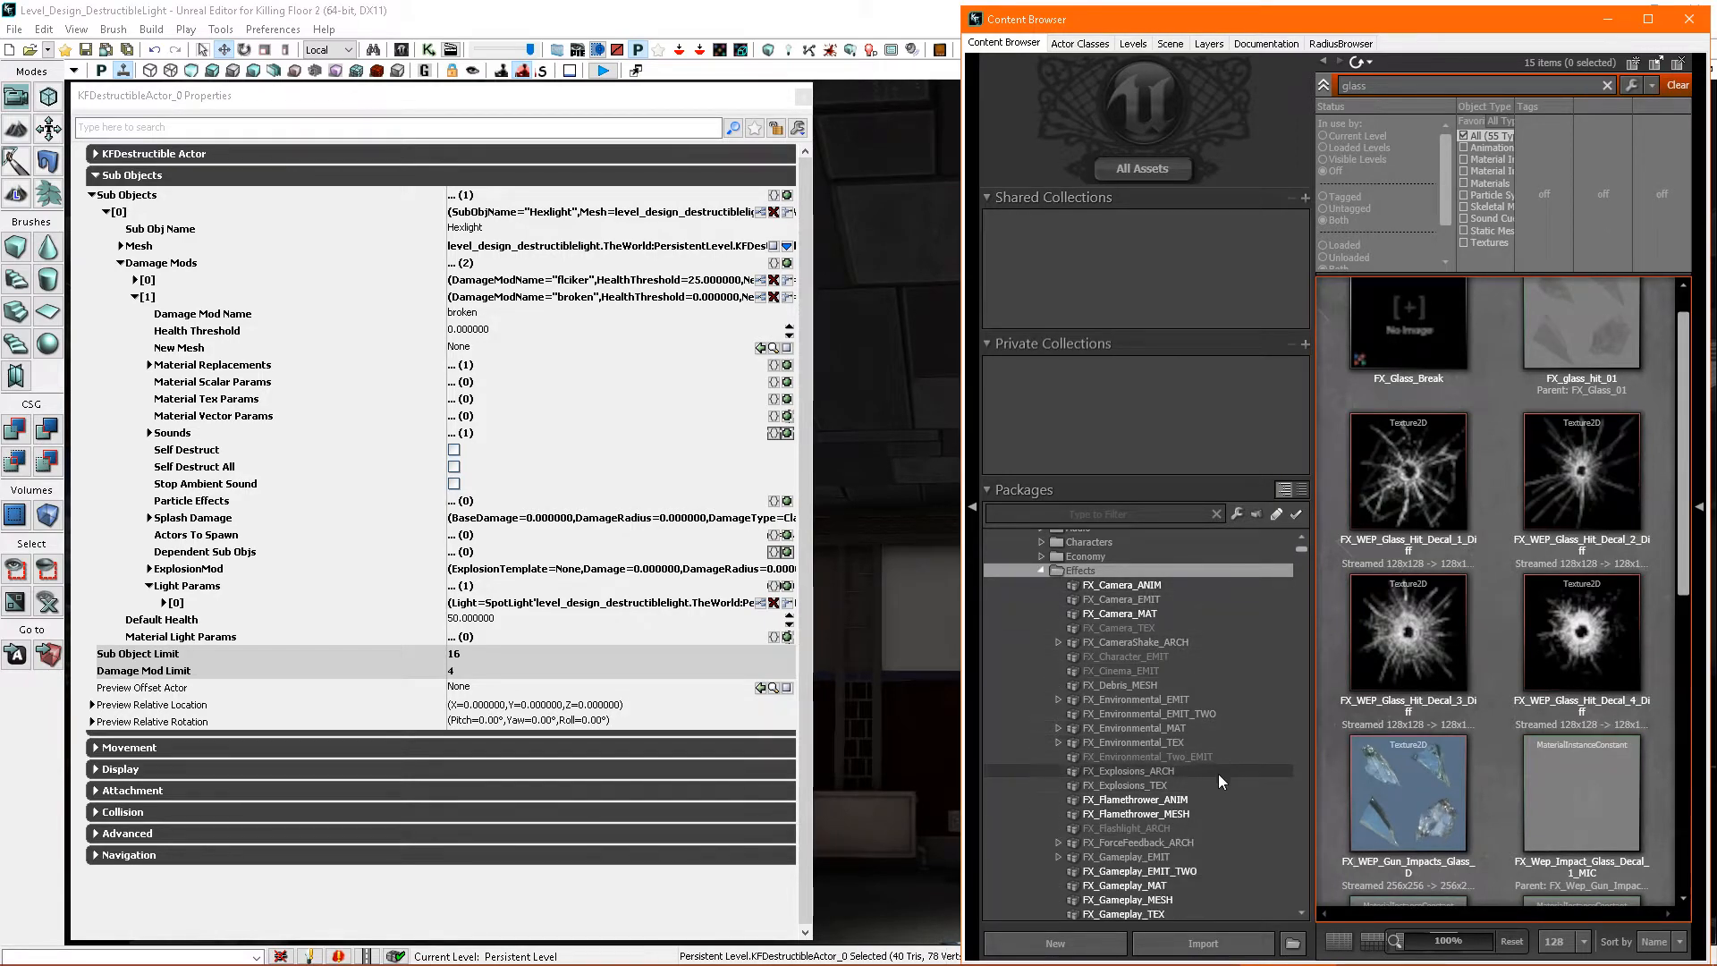
pyautogui.click(1184, 701)
pyautogui.rightClick(1180, 701)
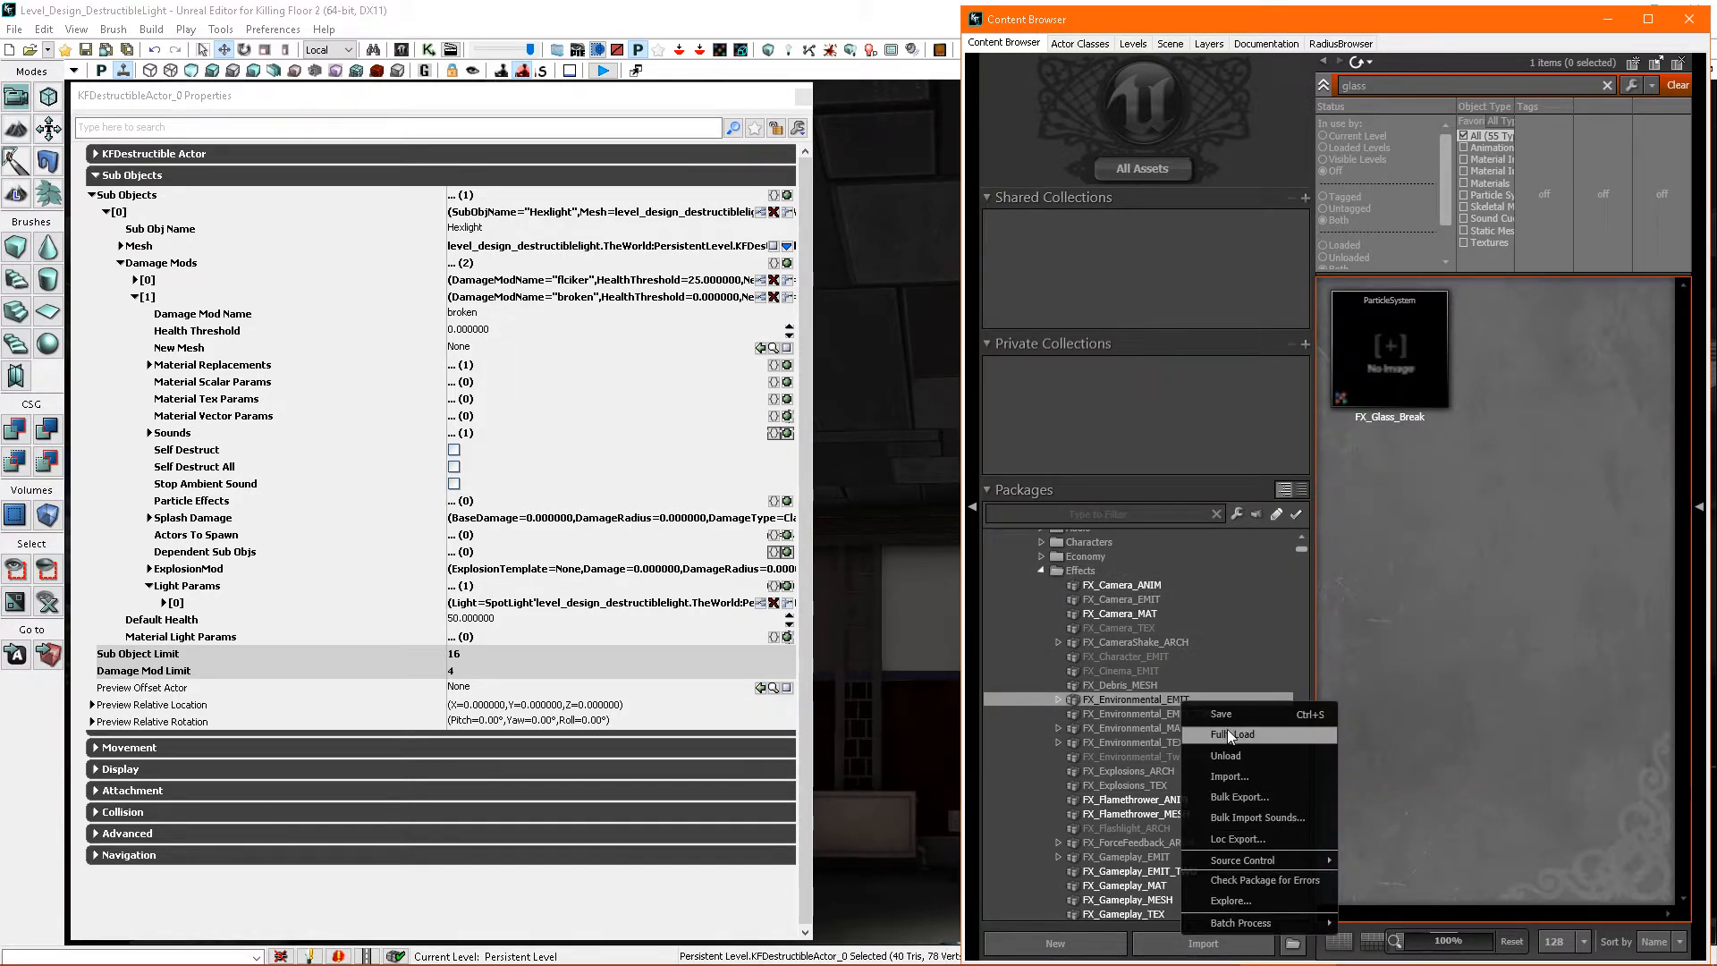
pyautogui.click(1377, 380)
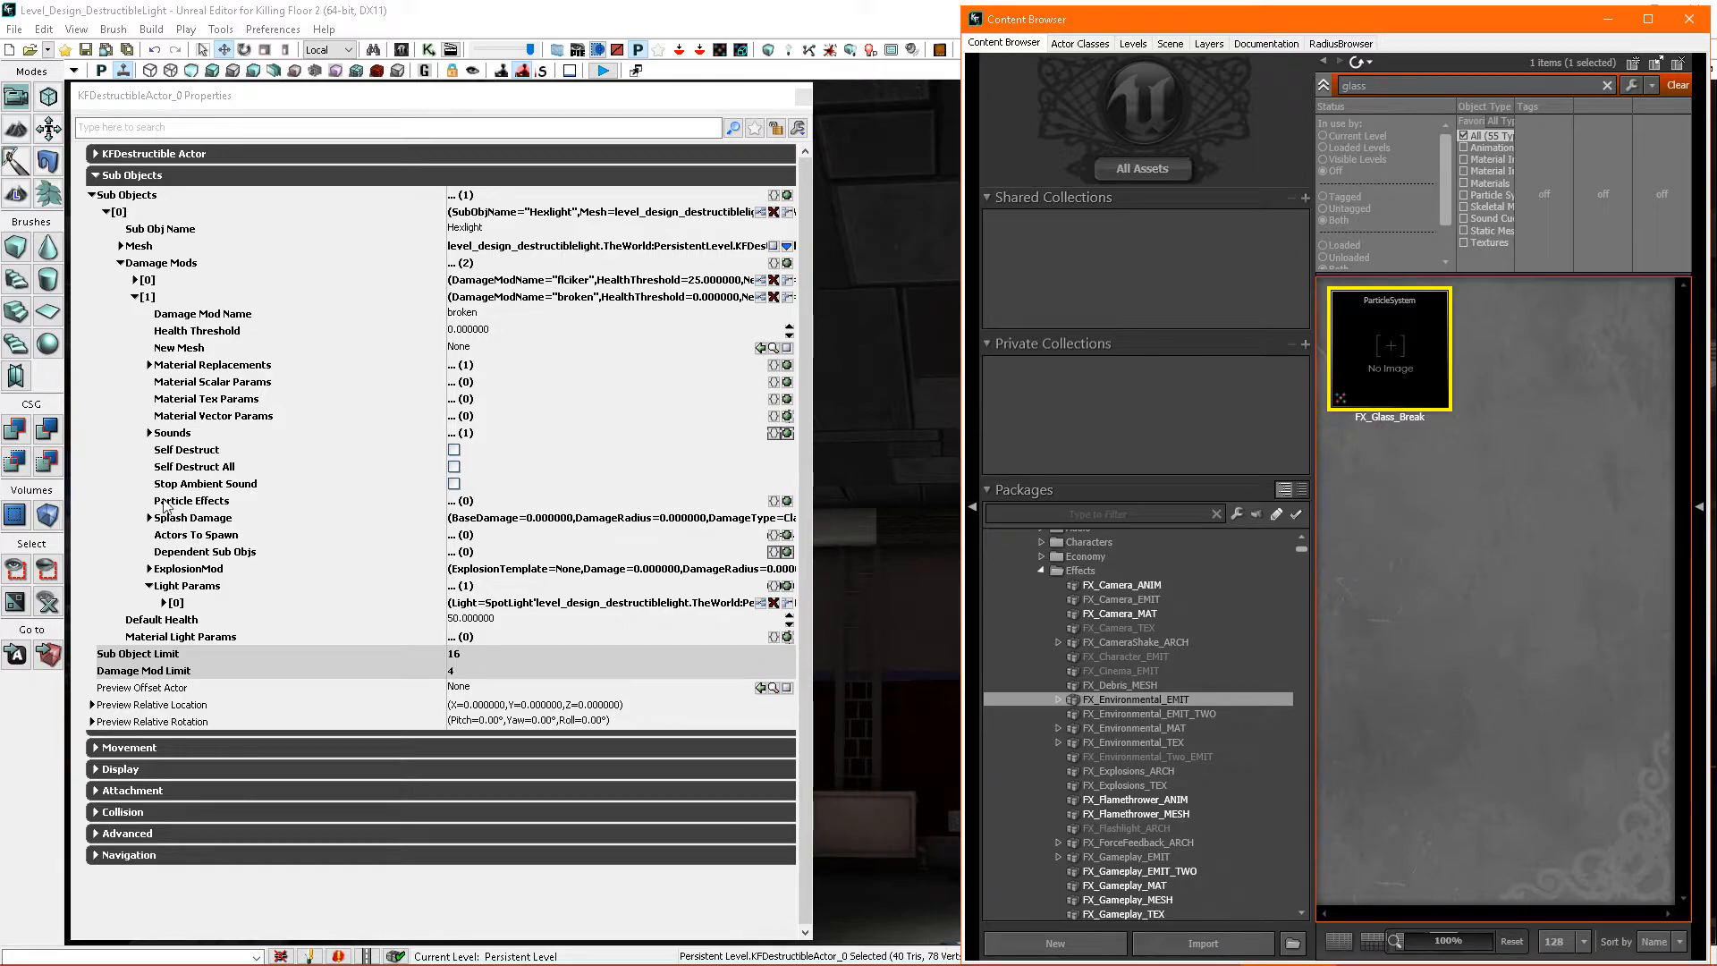
# - Add a Particle Effects entry to the broken damage mod and assign FX_Glass_Break as its particle effect
pyautogui.click(787, 502)
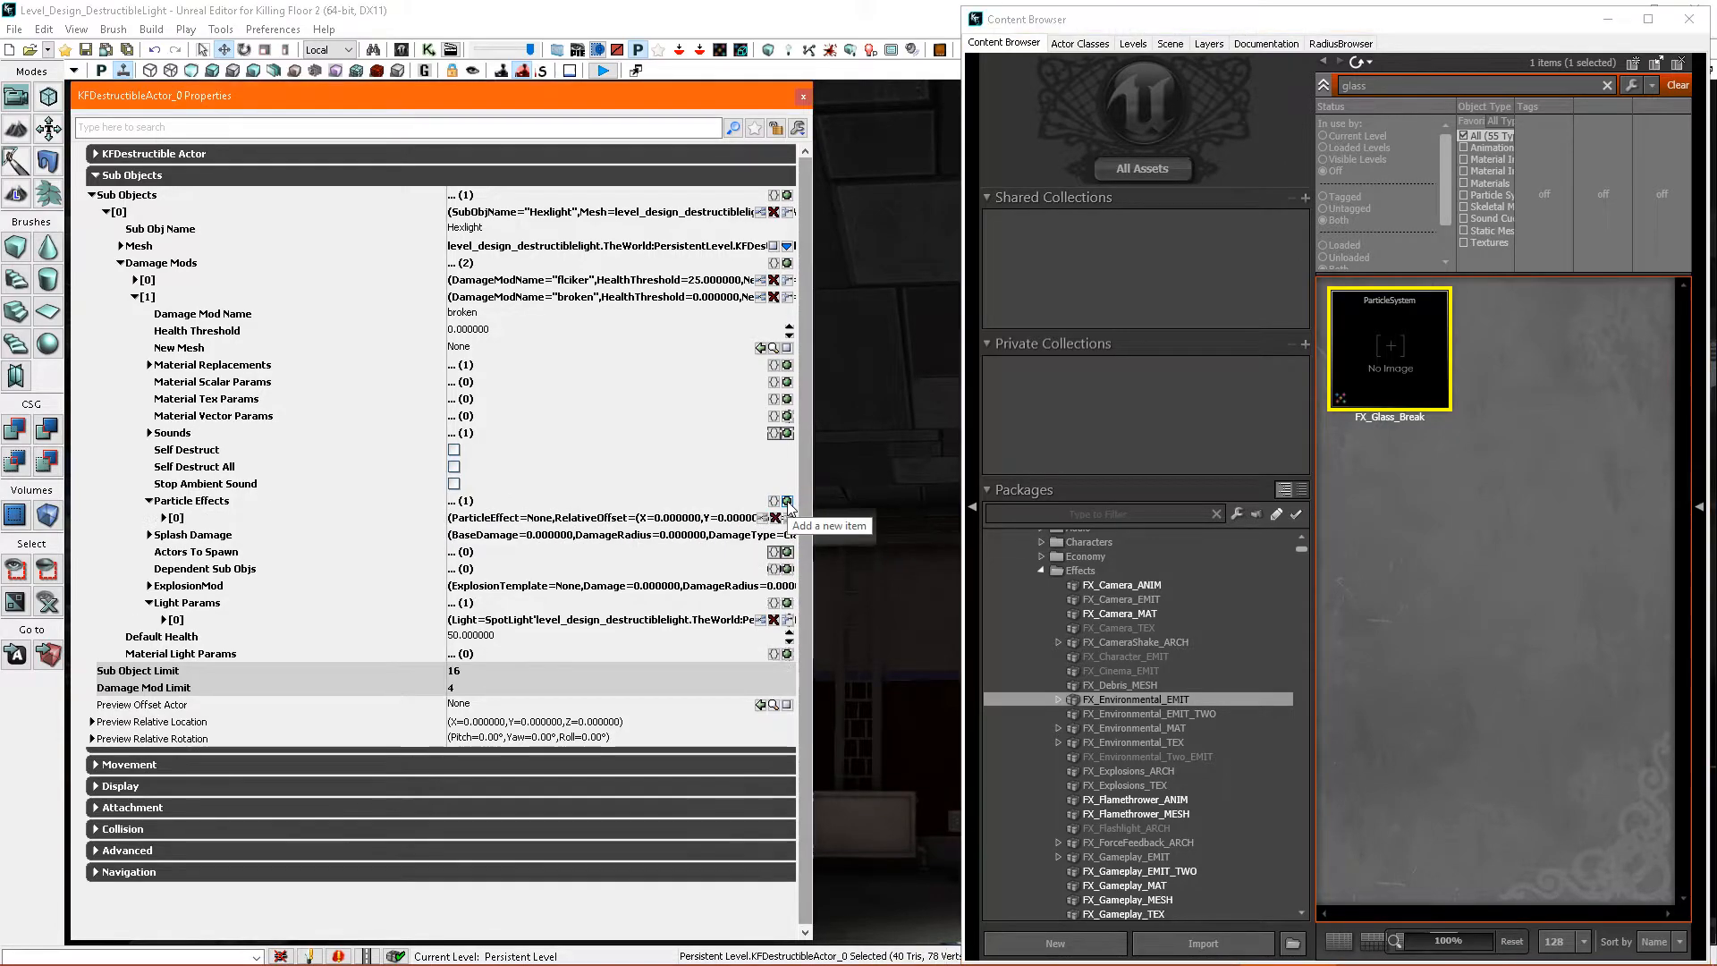
pyautogui.doubleClick(183, 518)
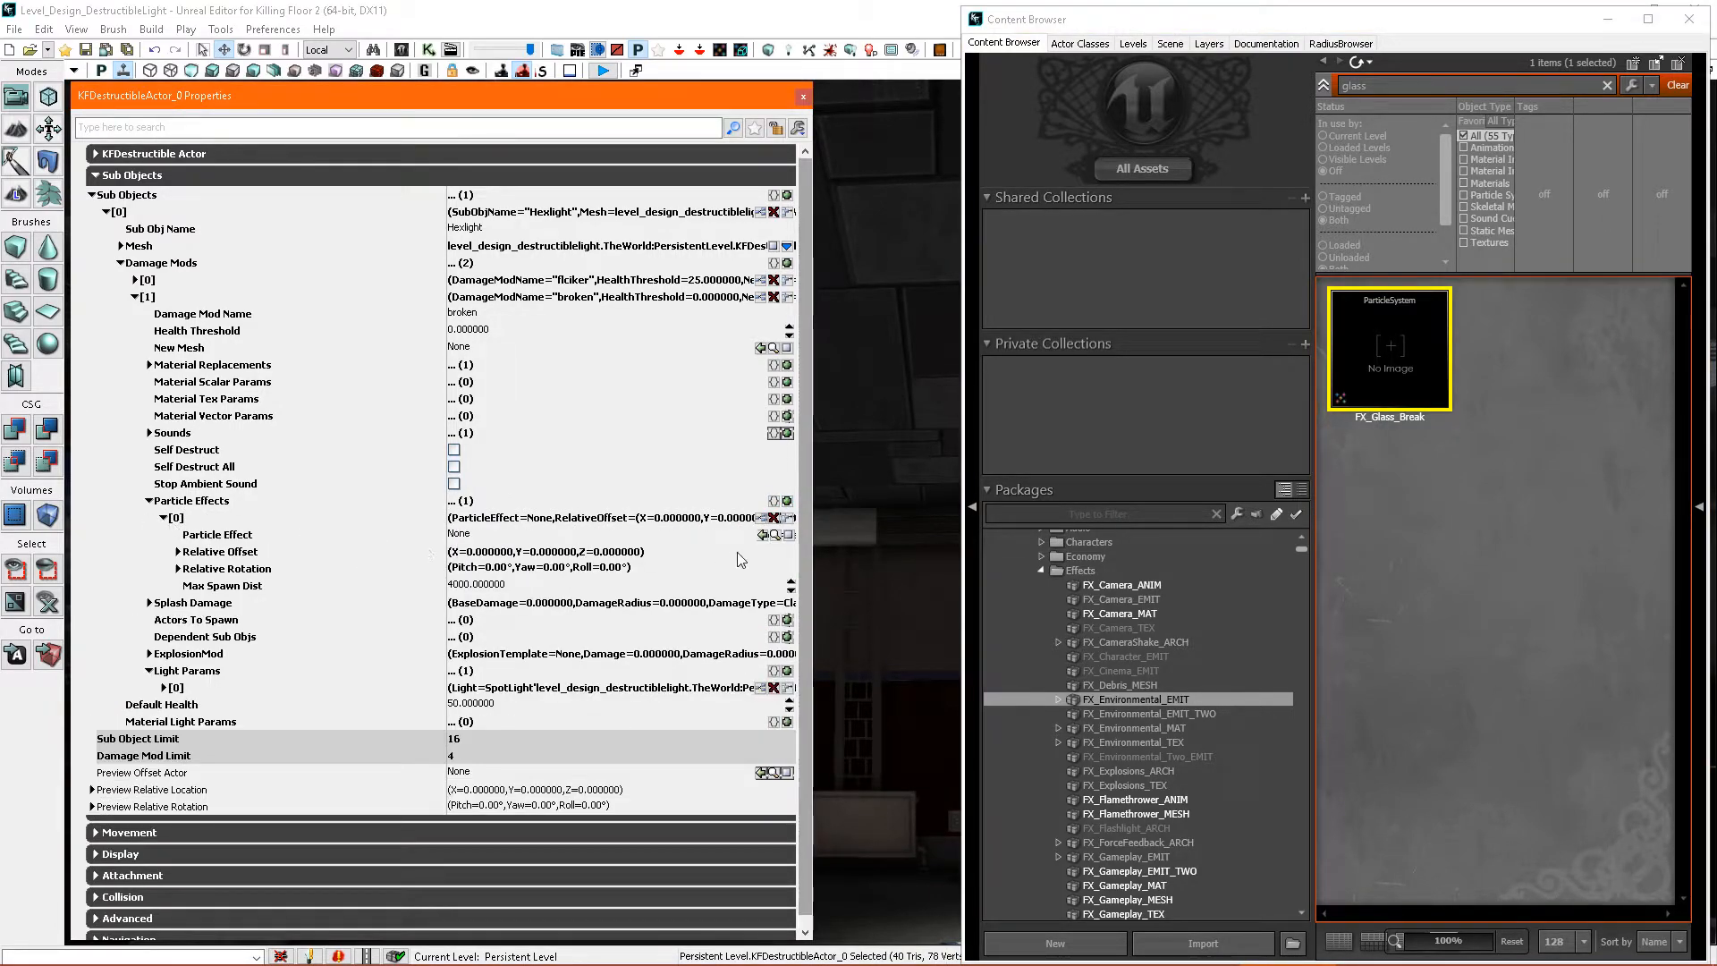
pyautogui.click(761, 534)
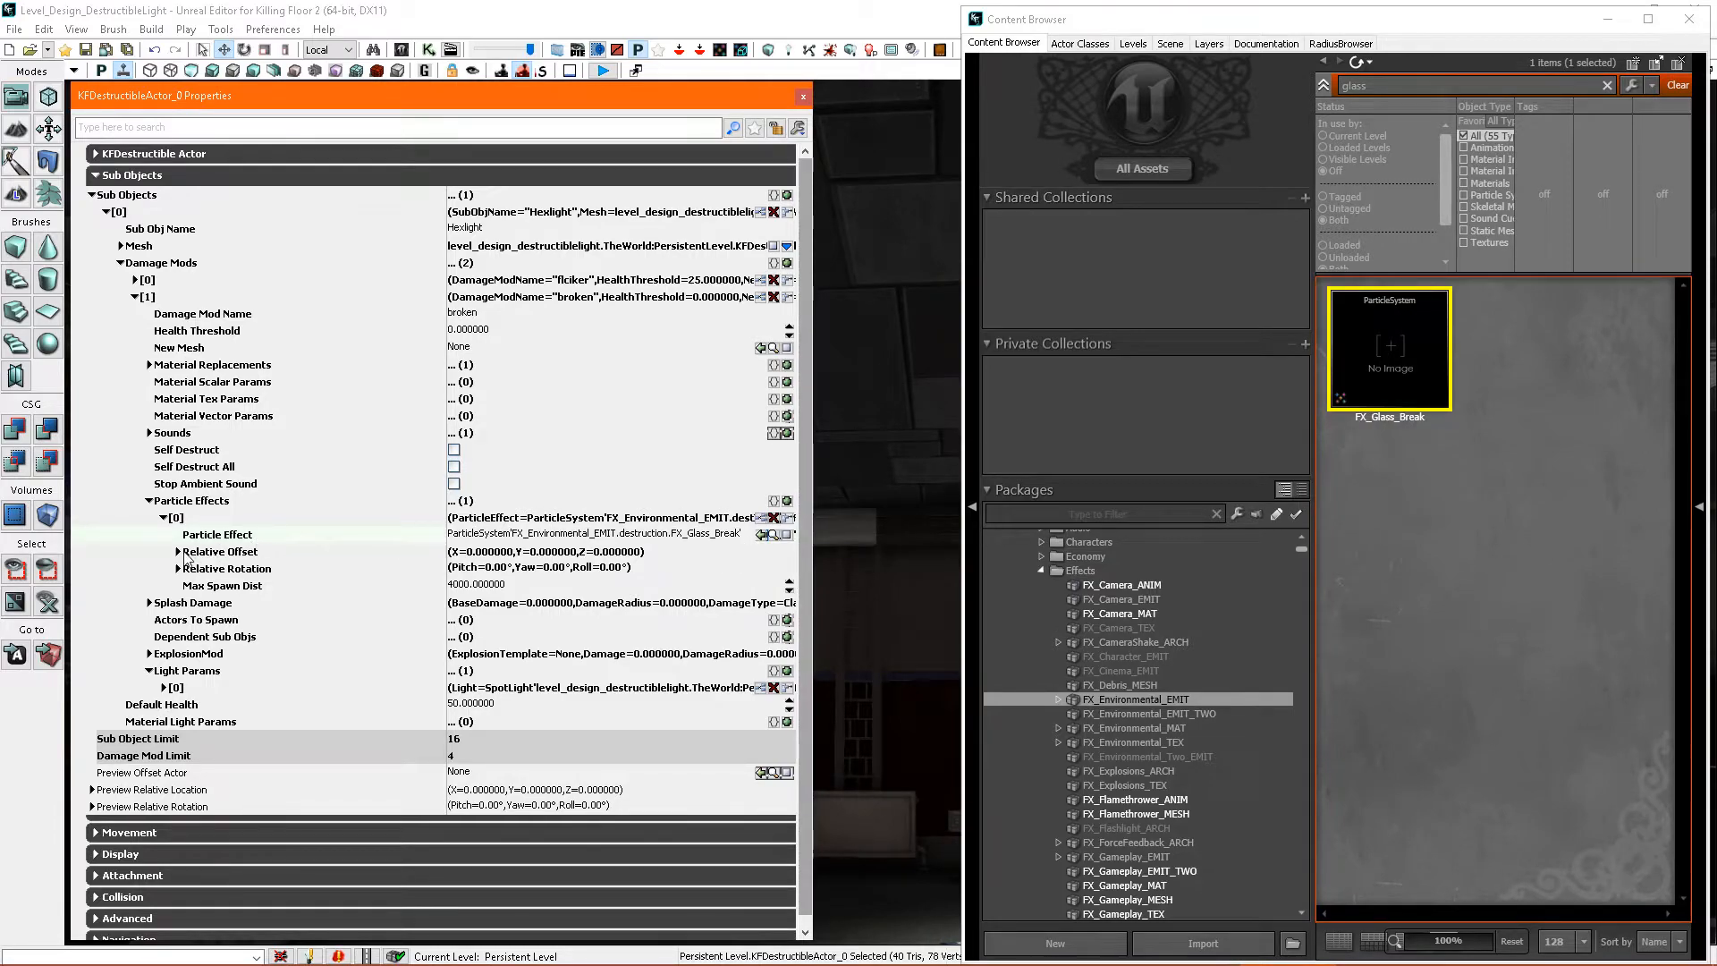
# - Expand the particle effect's Relative Offset and Relative Rotation, and close the Content Browser
pyautogui.click(182, 553)
pyautogui.click(179, 619)
pyautogui.click(1016, 368)
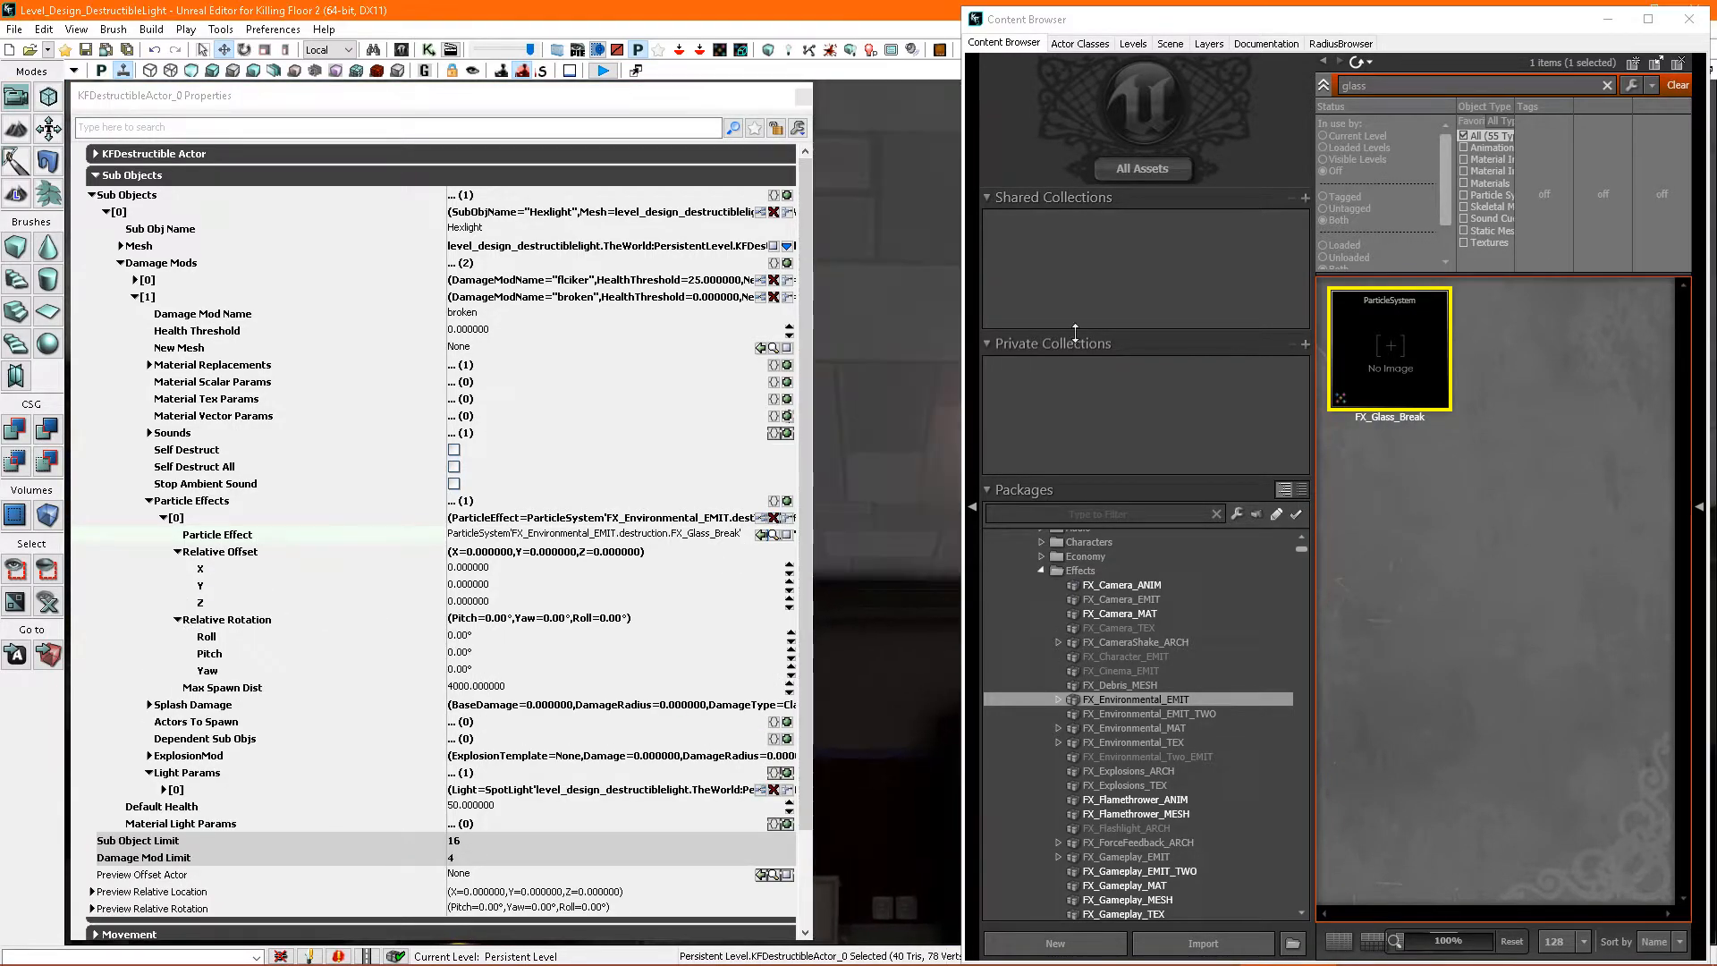
pyautogui.click(1690, 18)
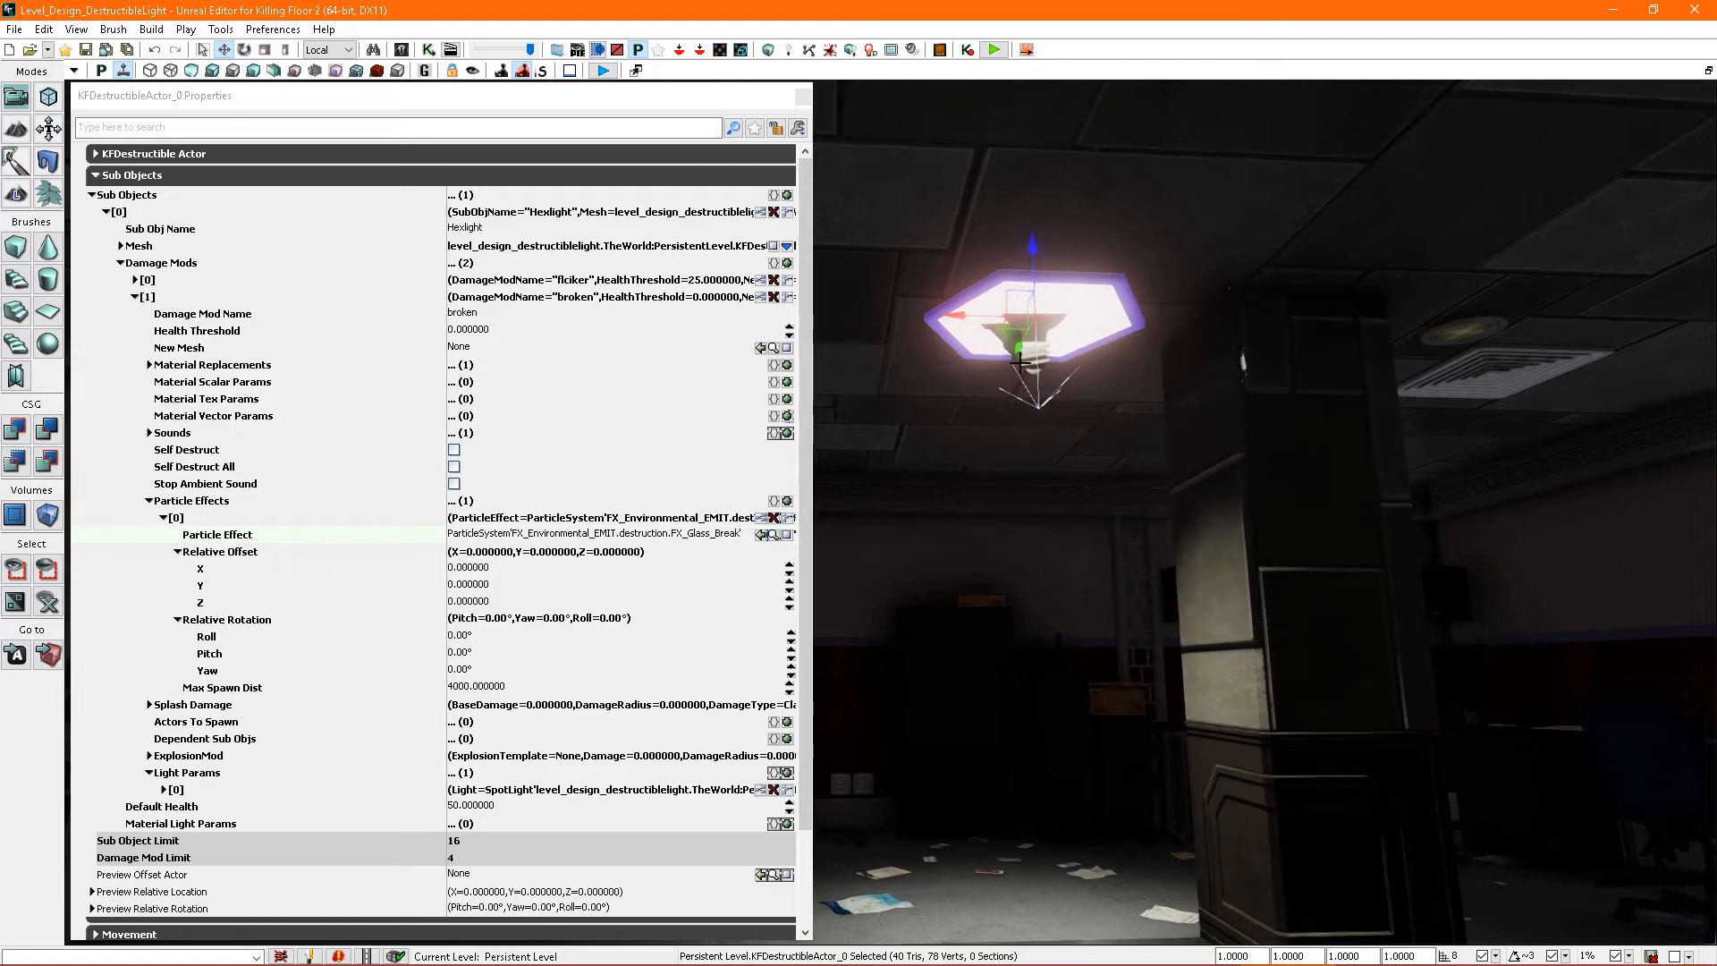
# - Try a Relative Offset X of 100 on the glass-break particle effect and return it to 0
pyautogui.moveTo(1009, 315); pyautogui.dragTo(930, 398, button='right')
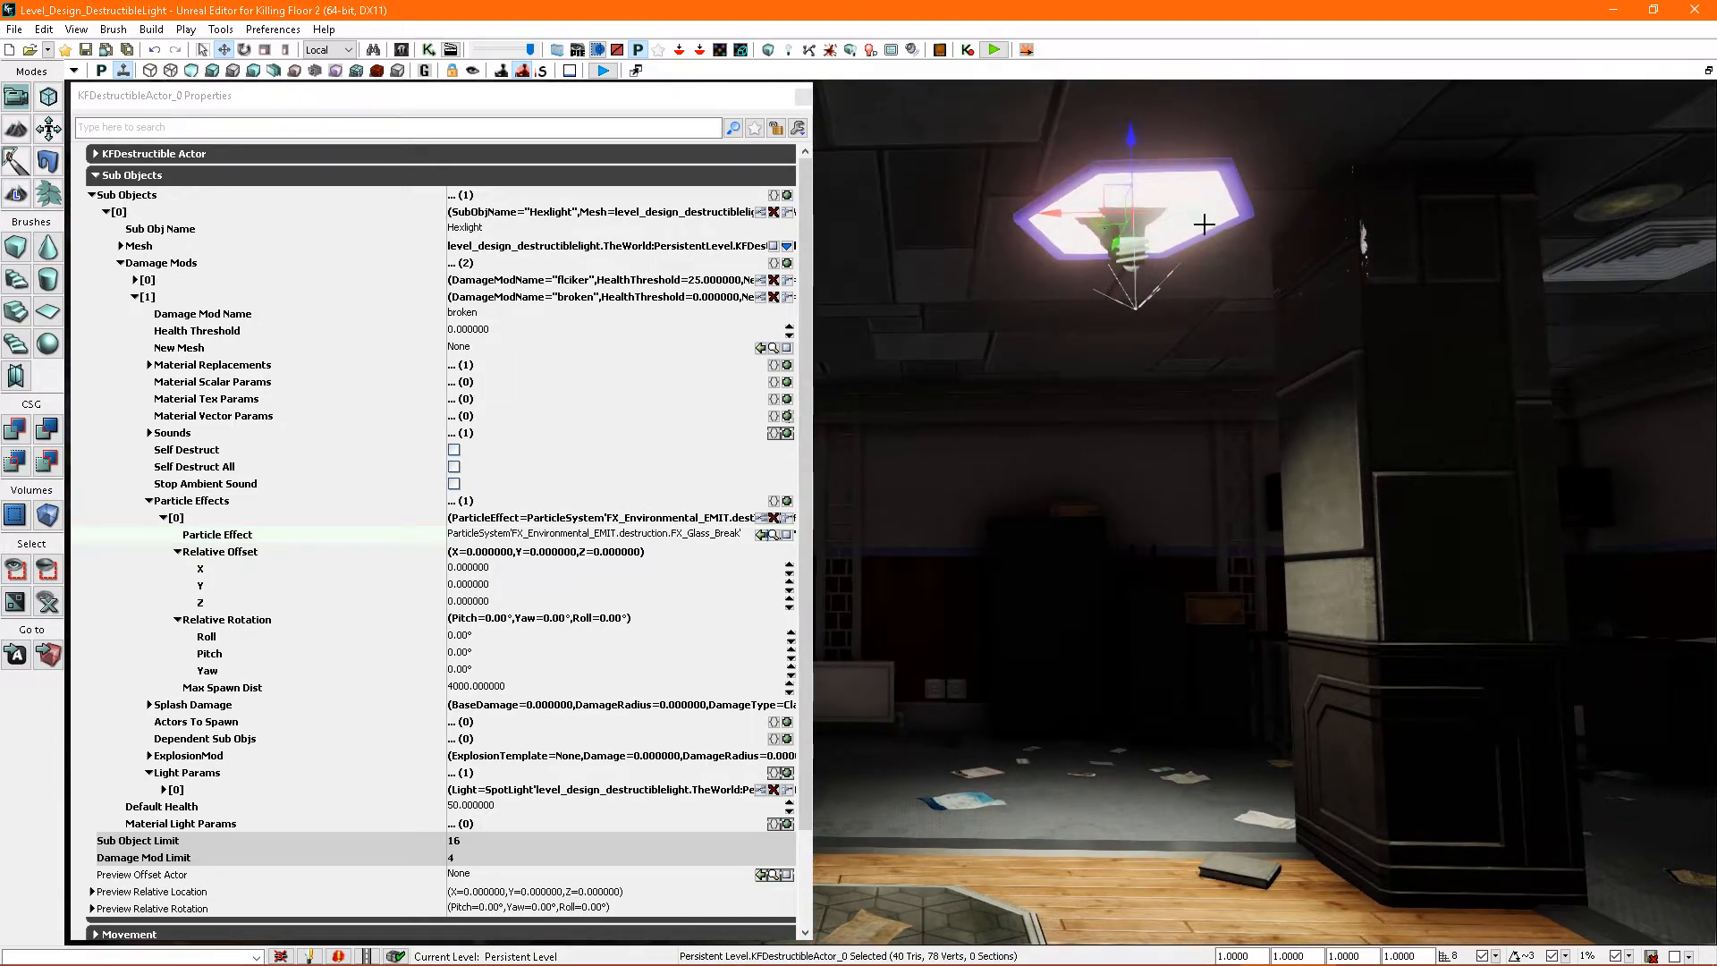
pyautogui.moveTo(1133, 261); pyautogui.dragTo(1360, 224, button='right')
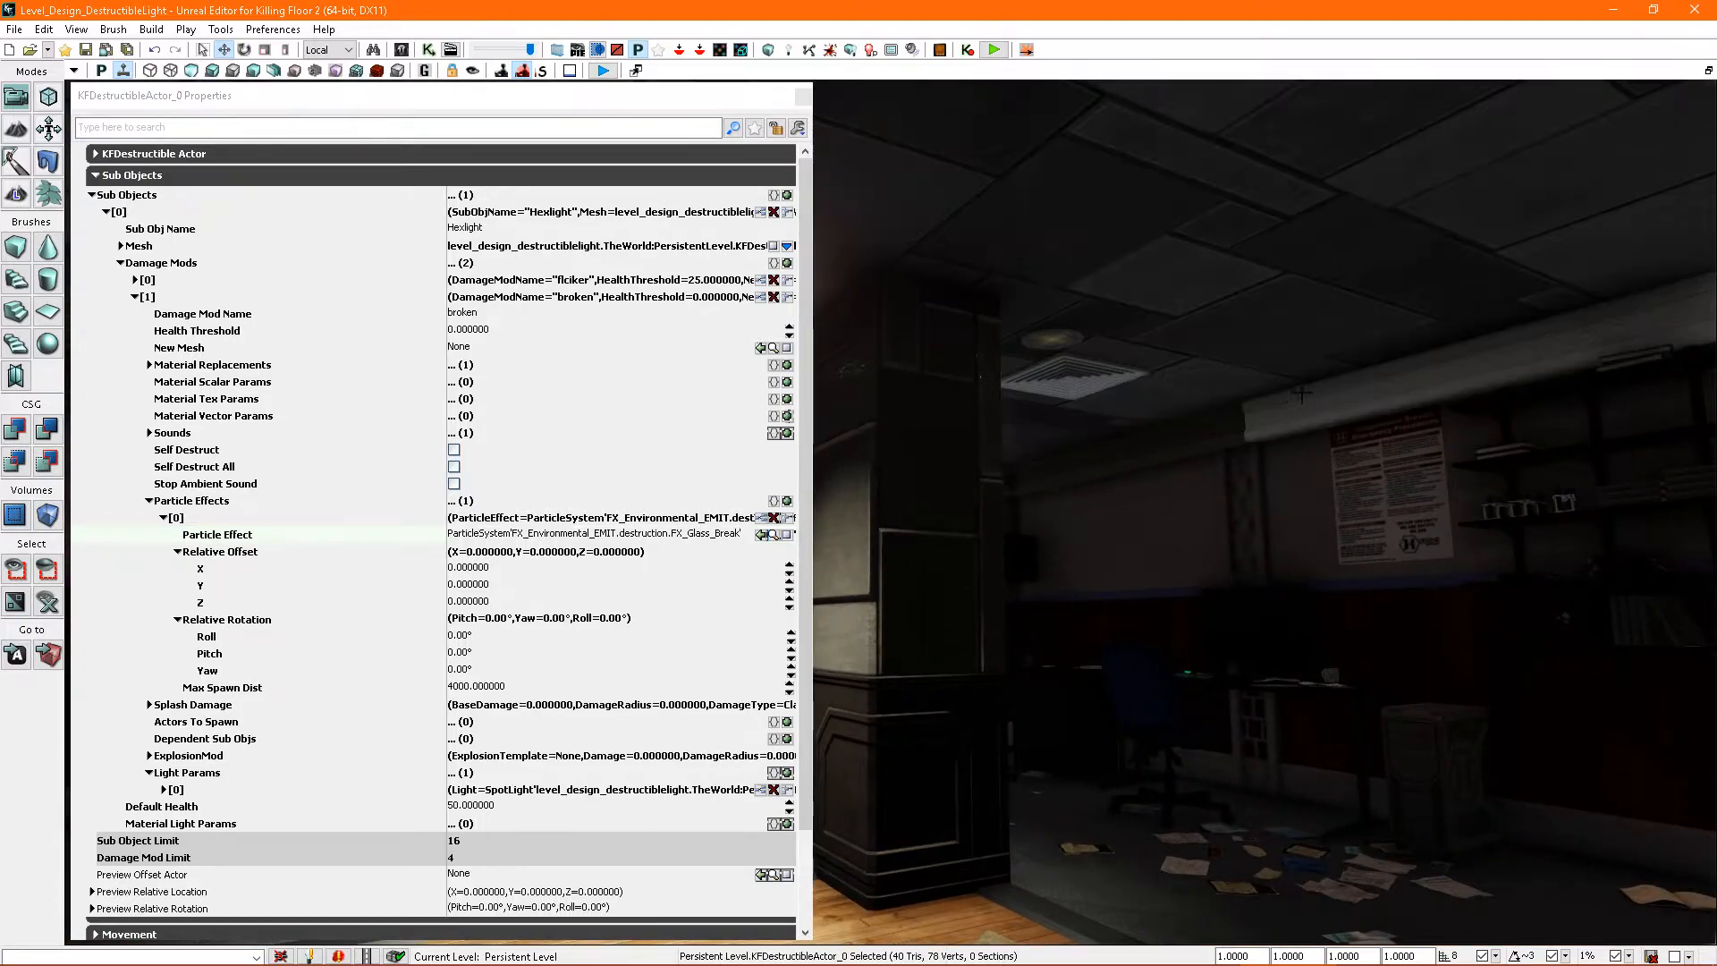
pyautogui.moveTo(1339, 384); pyautogui.dragTo(1115, 399, button='right')
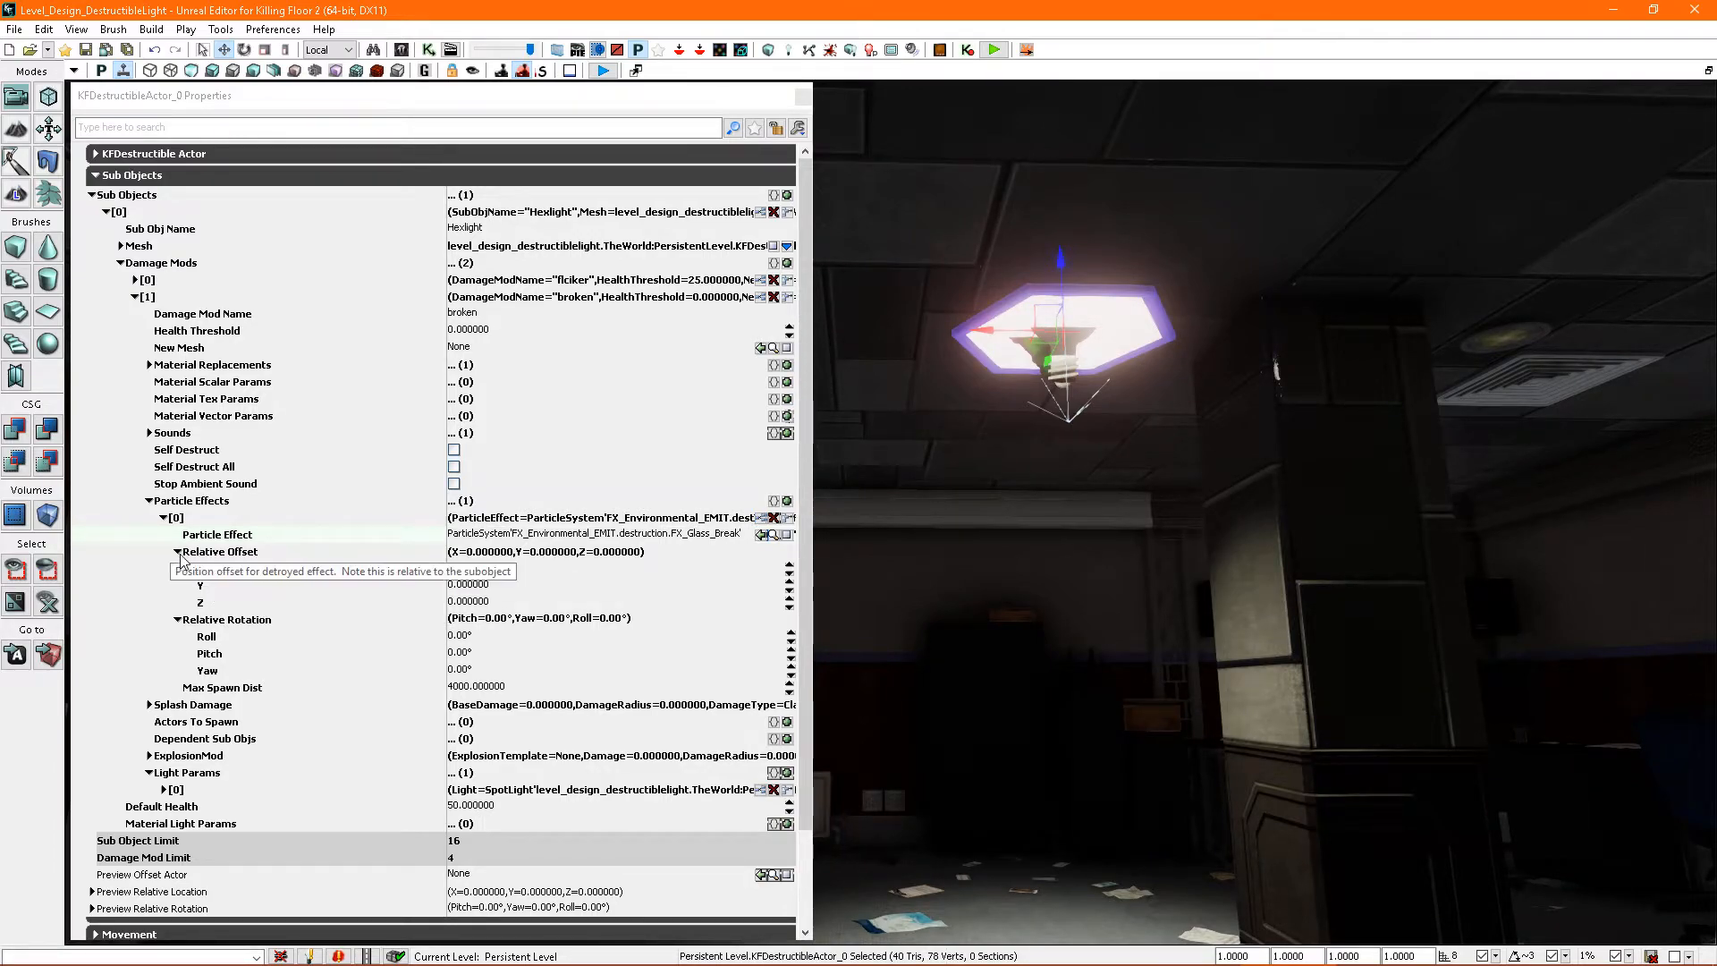
pyautogui.click(479, 573)
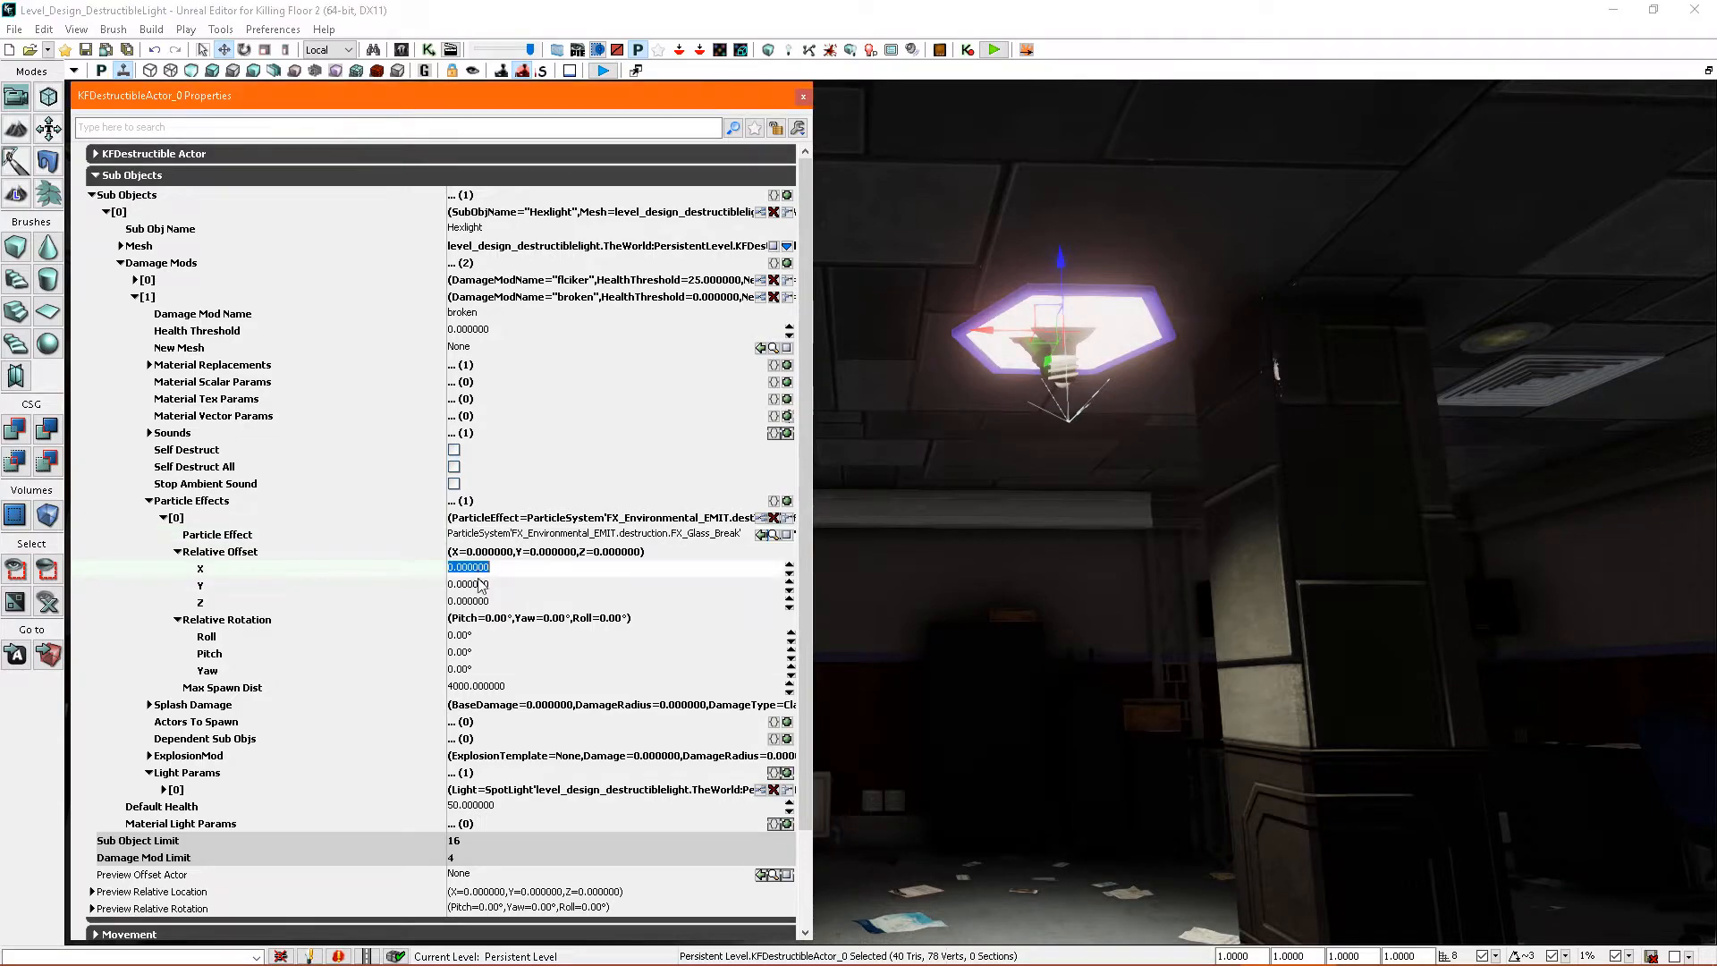
pyautogui.write('100')
pyautogui.press('Return')
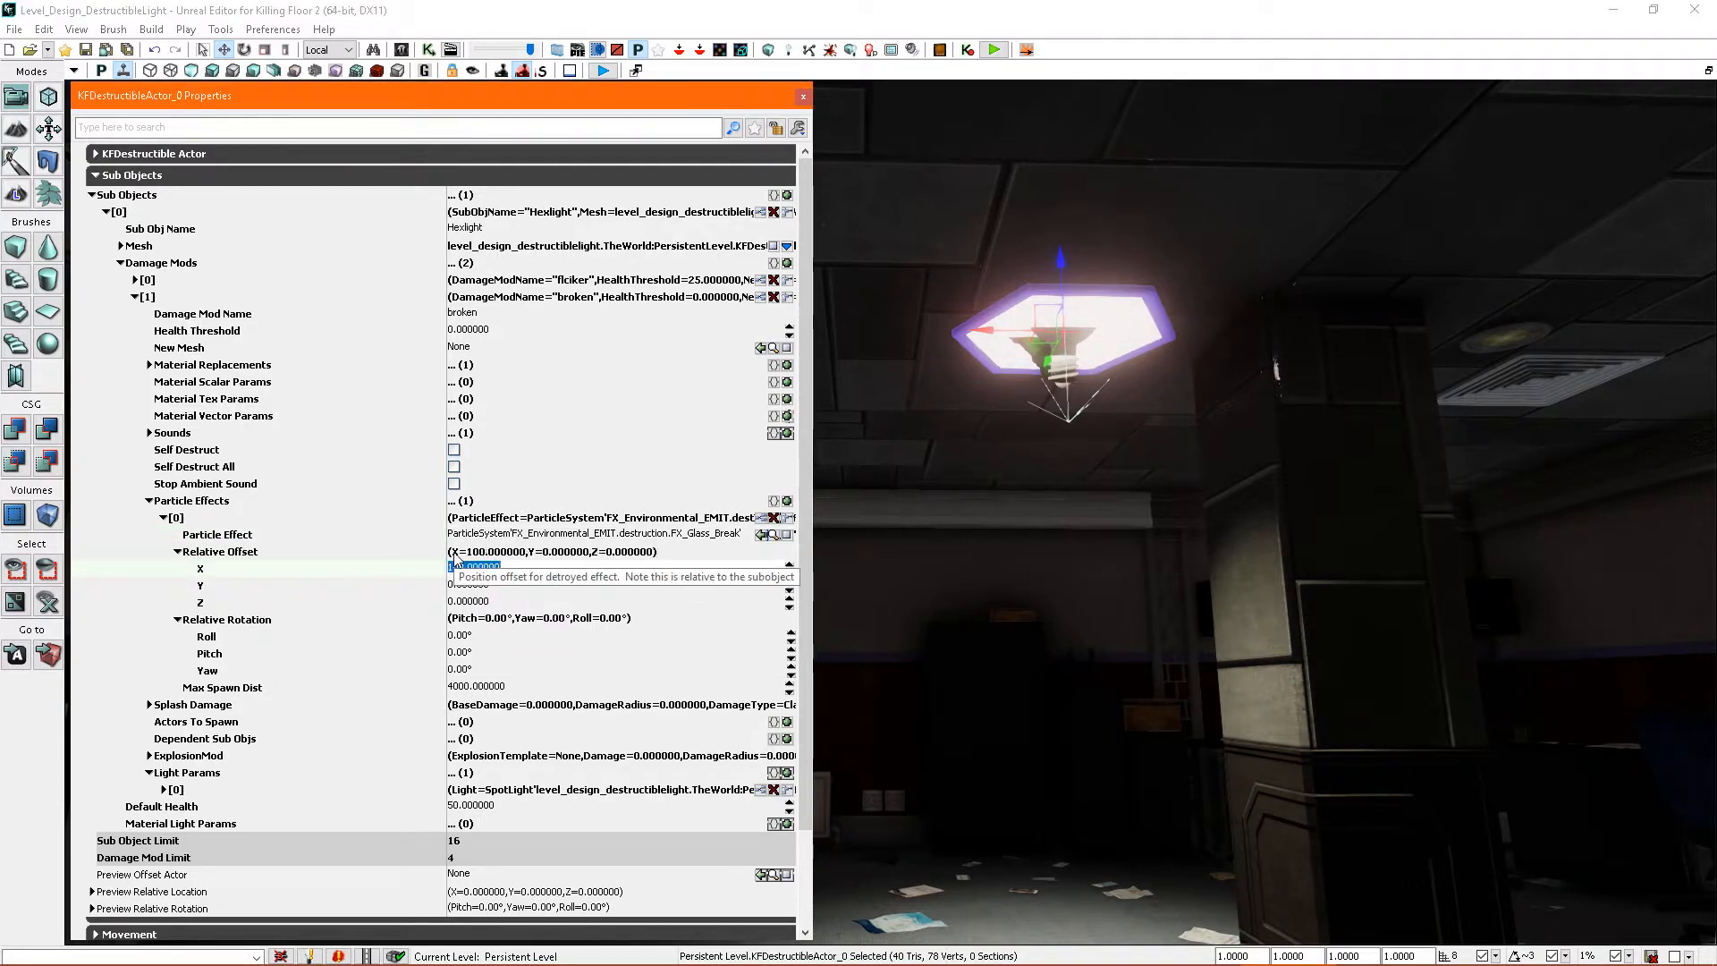
pyautogui.click(511, 586)
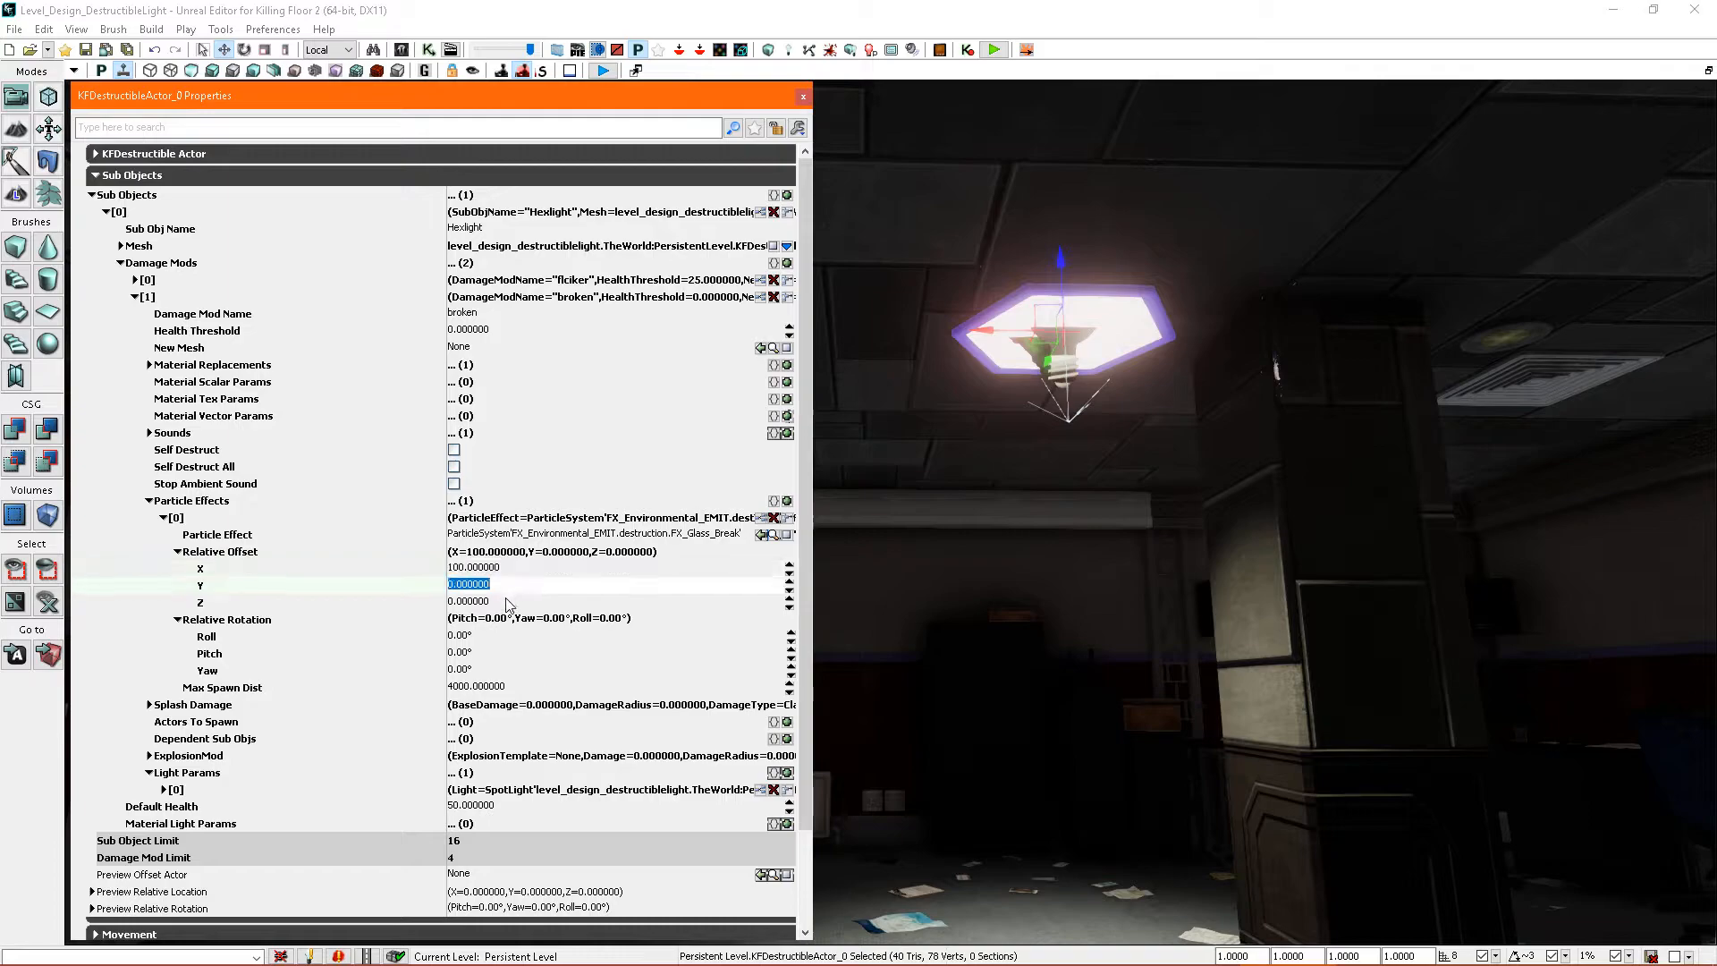
pyautogui.click(509, 601)
pyautogui.click(519, 574)
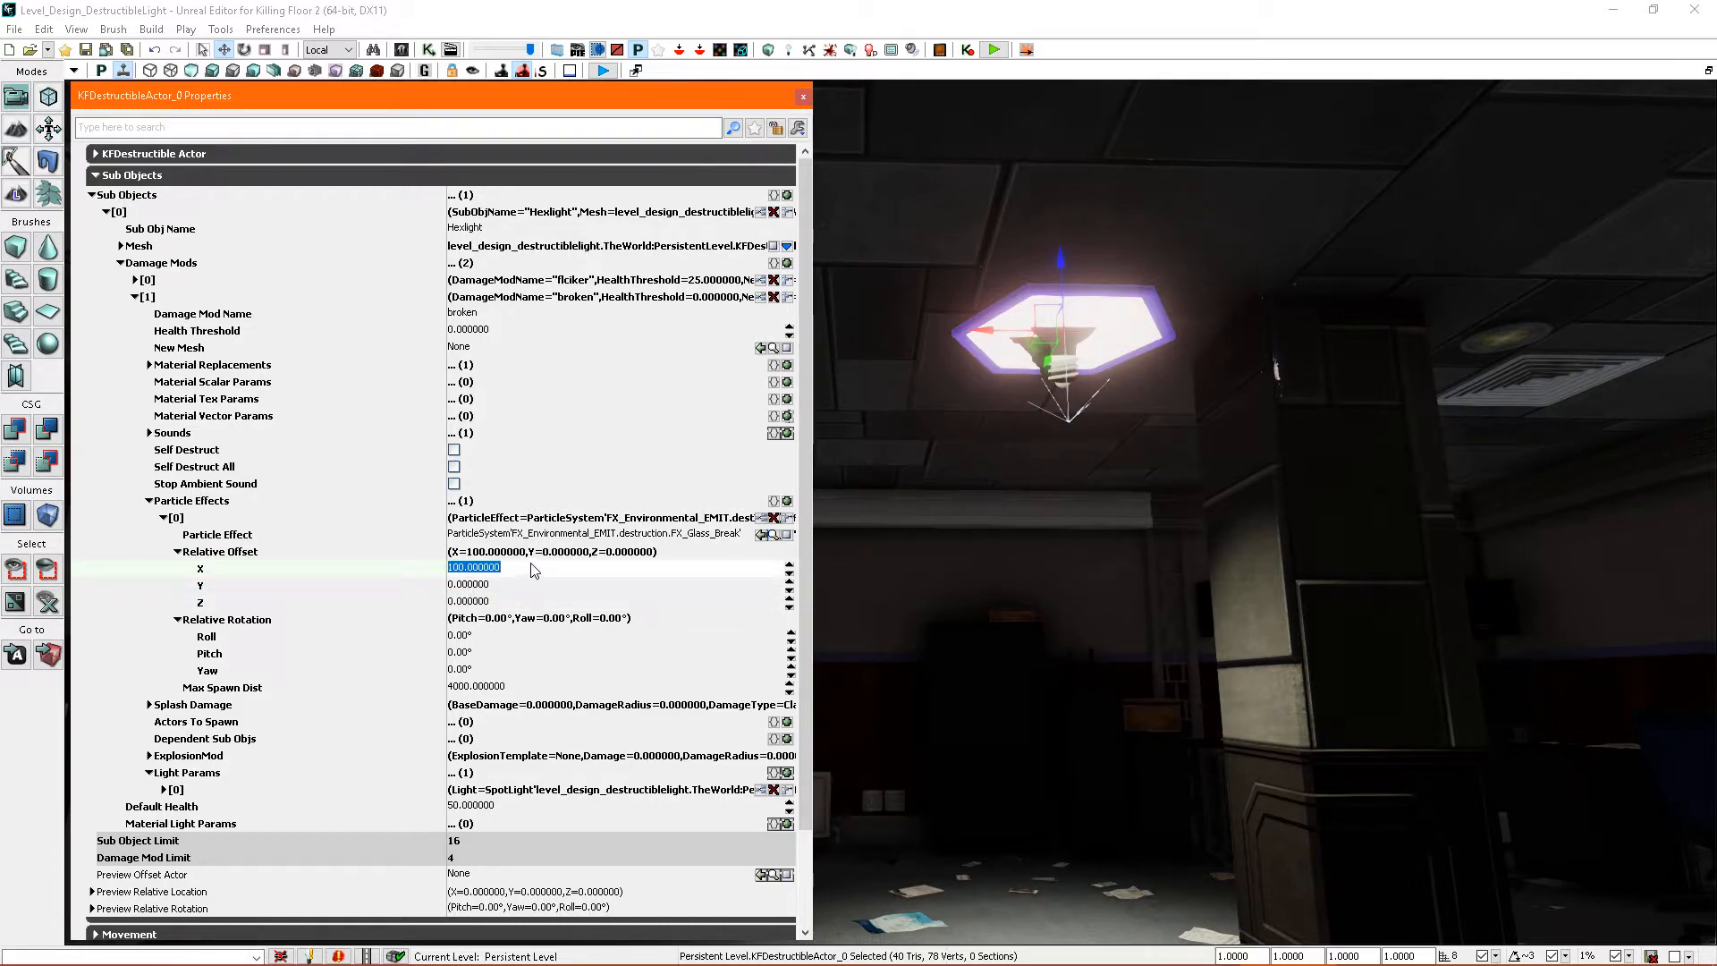
pyautogui.write('0')
pyautogui.press('Return')
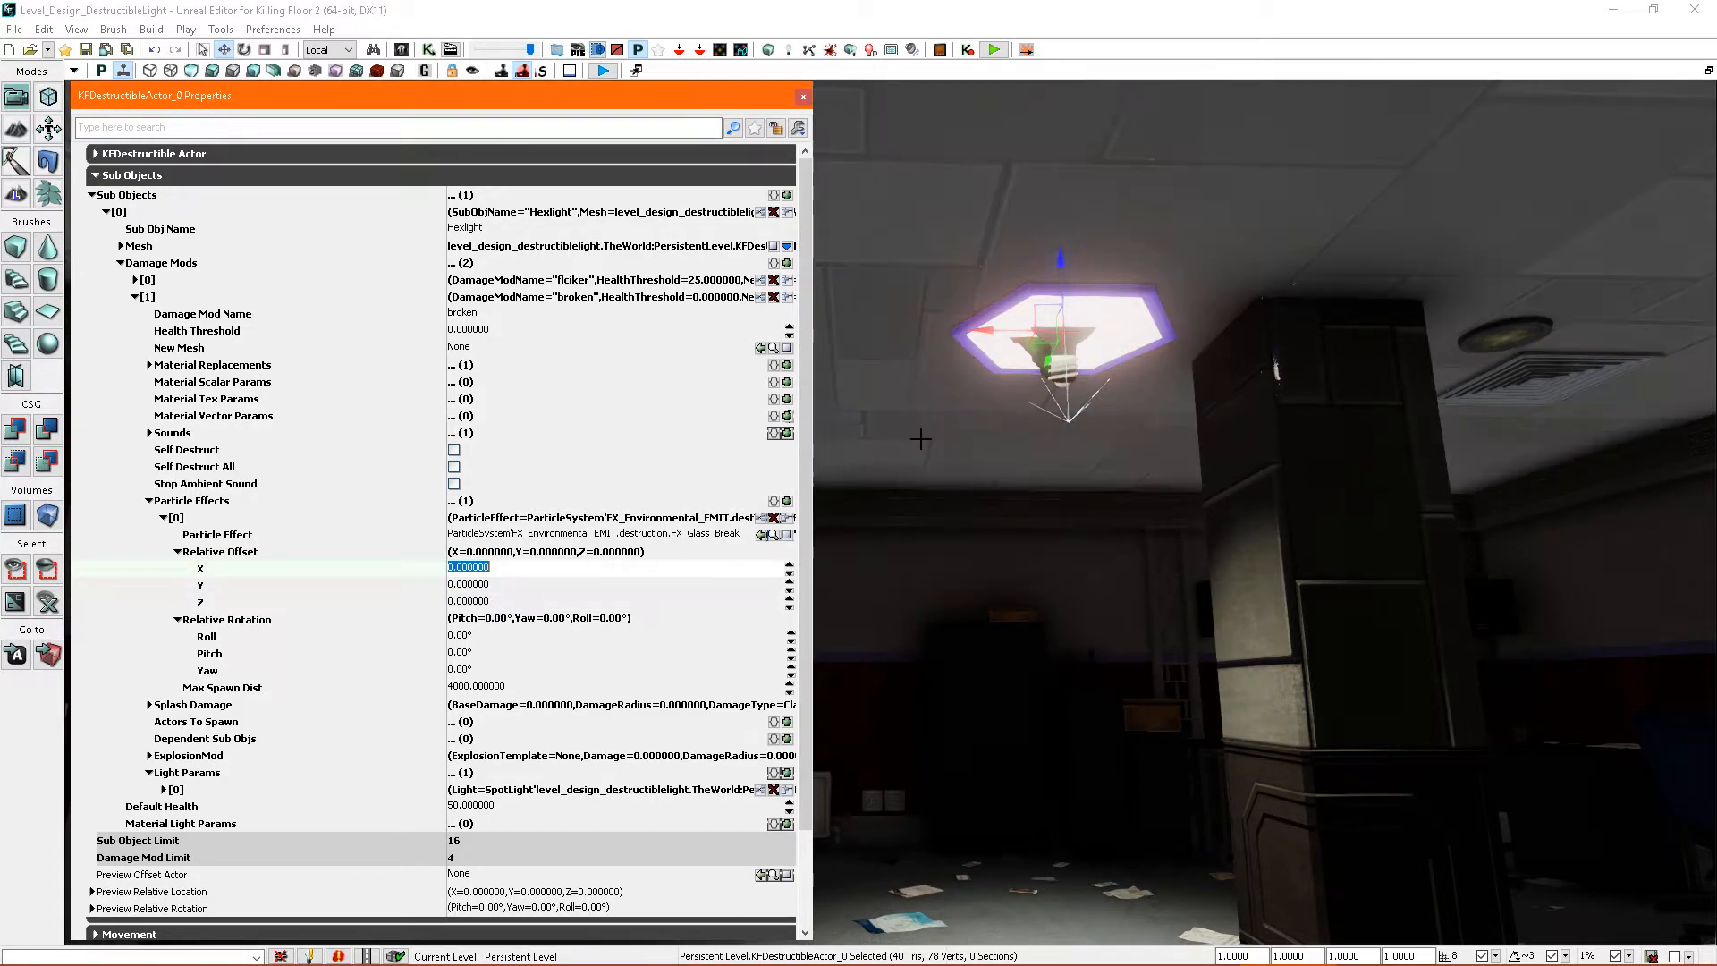
# - Collapse the broken mod's Particle Effects settings and close the destructible actor's properties
pyautogui.moveTo(1059, 346)
pyautogui.mouseDown(button='right')
pyautogui.moveTo(1069, 265)
pyautogui.moveTo(1068, 328)
pyautogui.mouseUp(button='right')
pyautogui.press('w')
pyautogui.press('s')
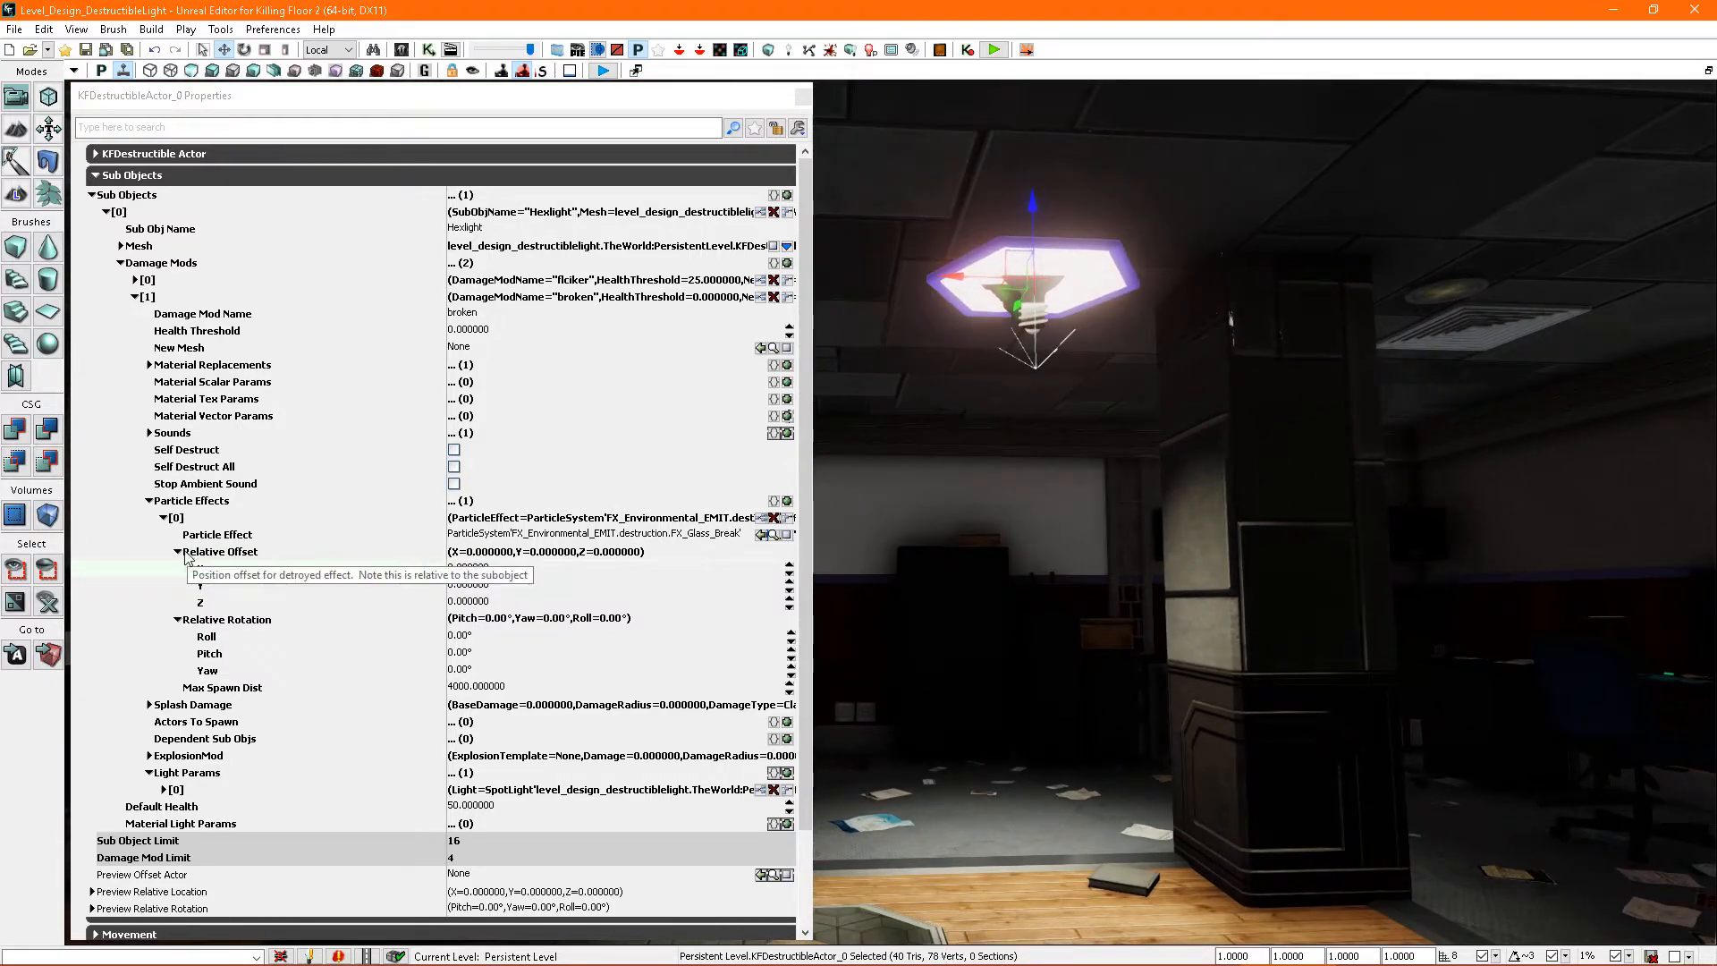
pyautogui.click(194, 555)
pyautogui.click(164, 518)
pyautogui.click(149, 501)
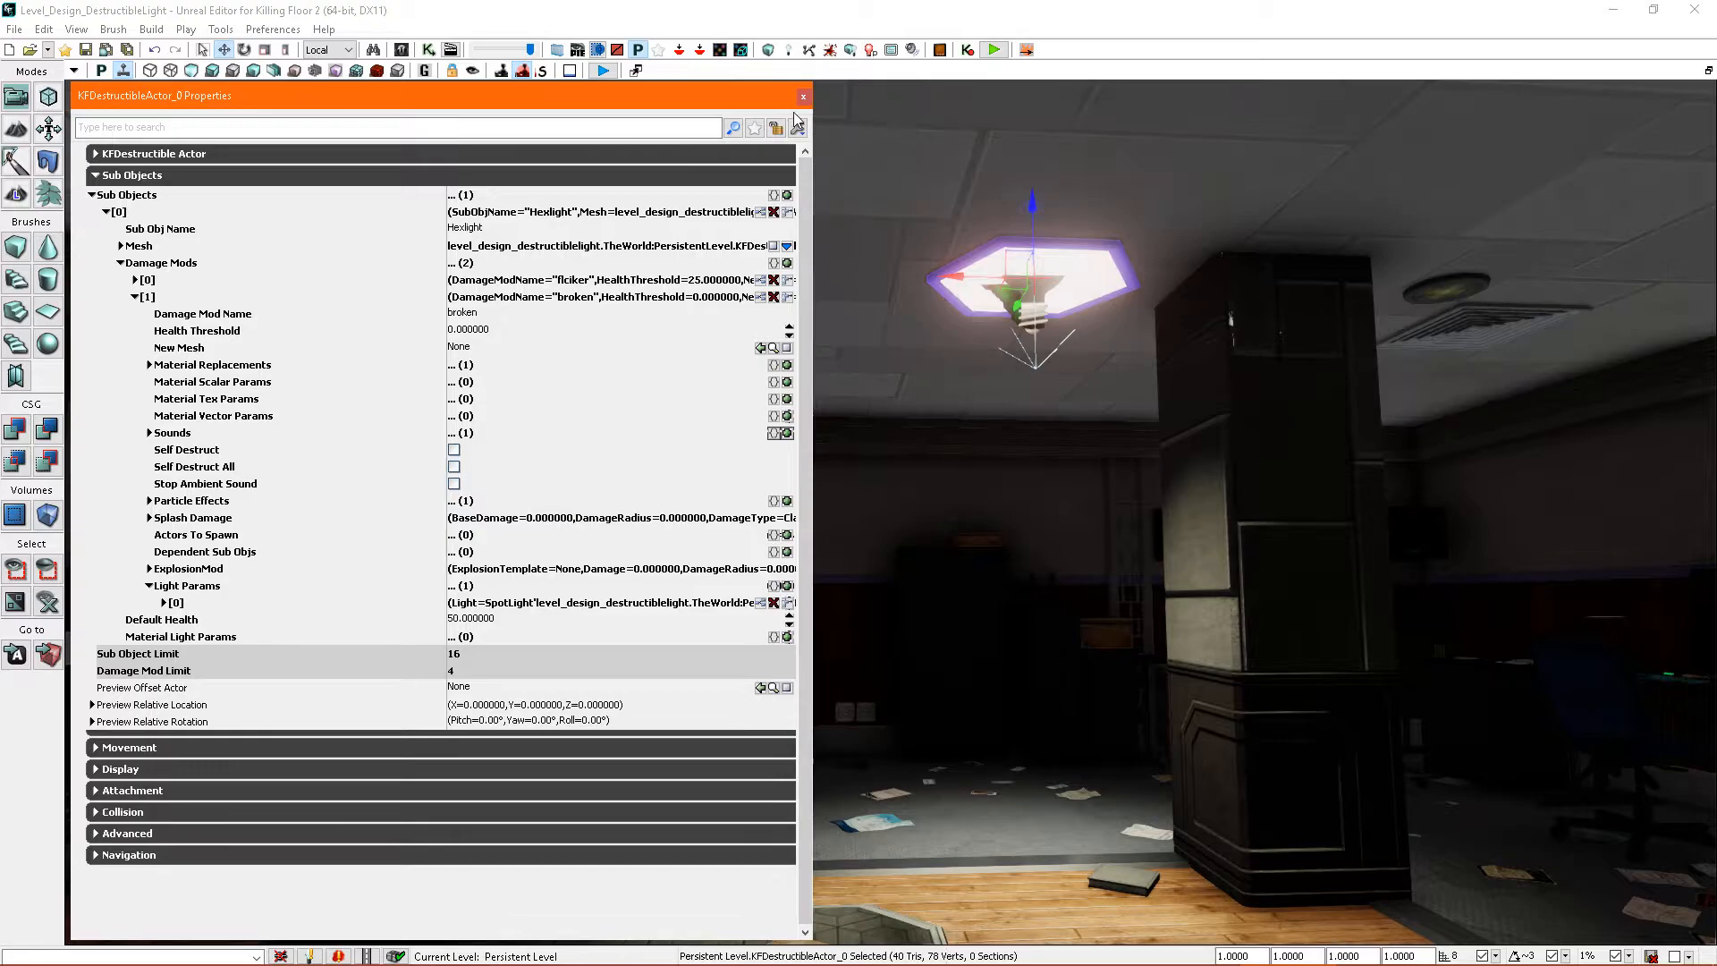
pyautogui.click(803, 101)
# - Playtest the level from the floor near the ceiling light, shoot the light until it breaks, and end the test
pyautogui.moveTo(885, 376); pyautogui.dragTo(954, 724, button='right')
pyautogui.rightClick(979, 772)
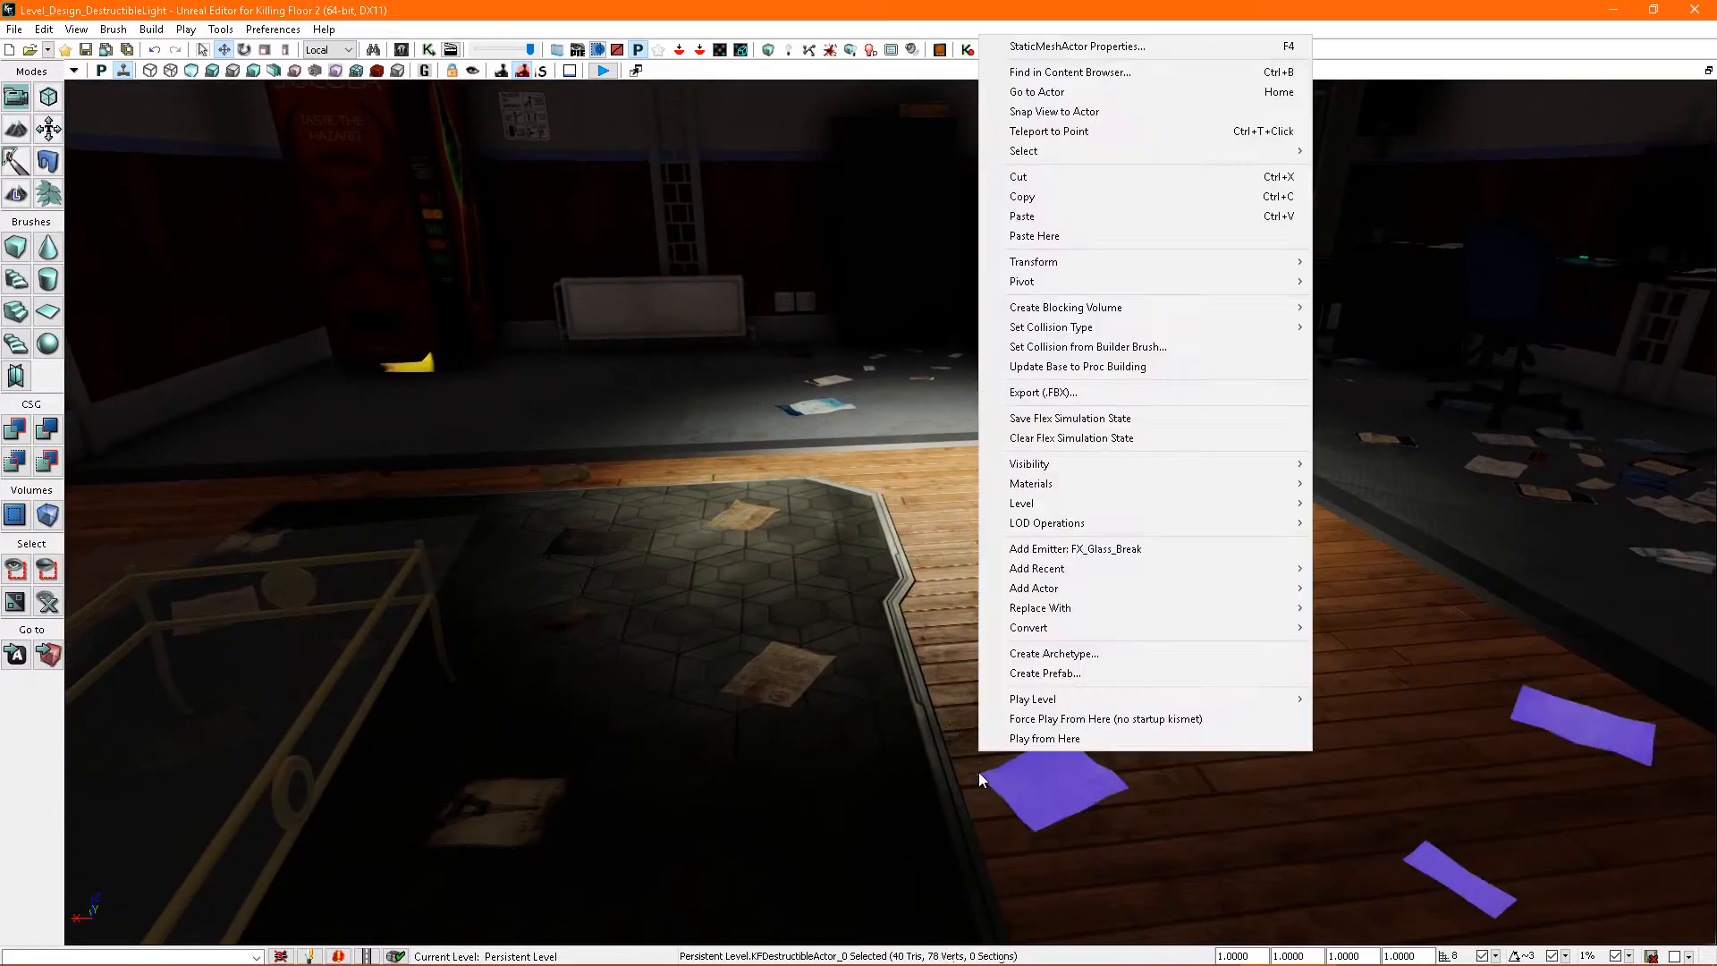
pyautogui.click(1037, 738)
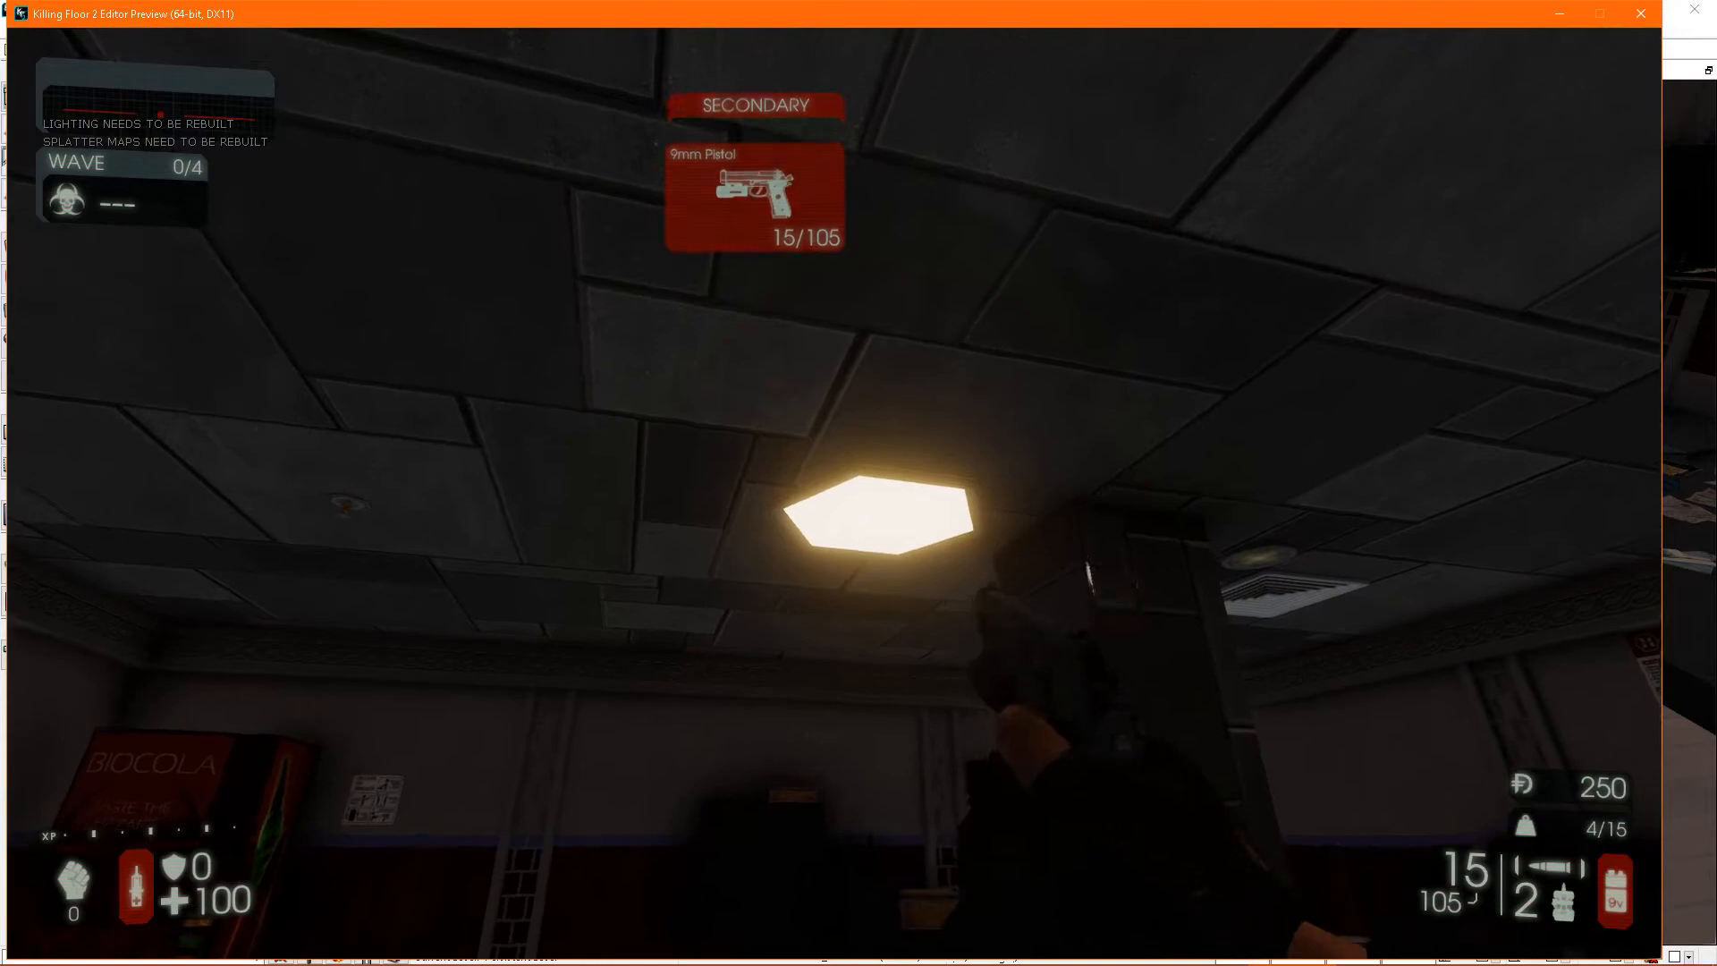
pyautogui.click(835, 494)
pyautogui.click(835, 494)
pyautogui.click(835, 494)
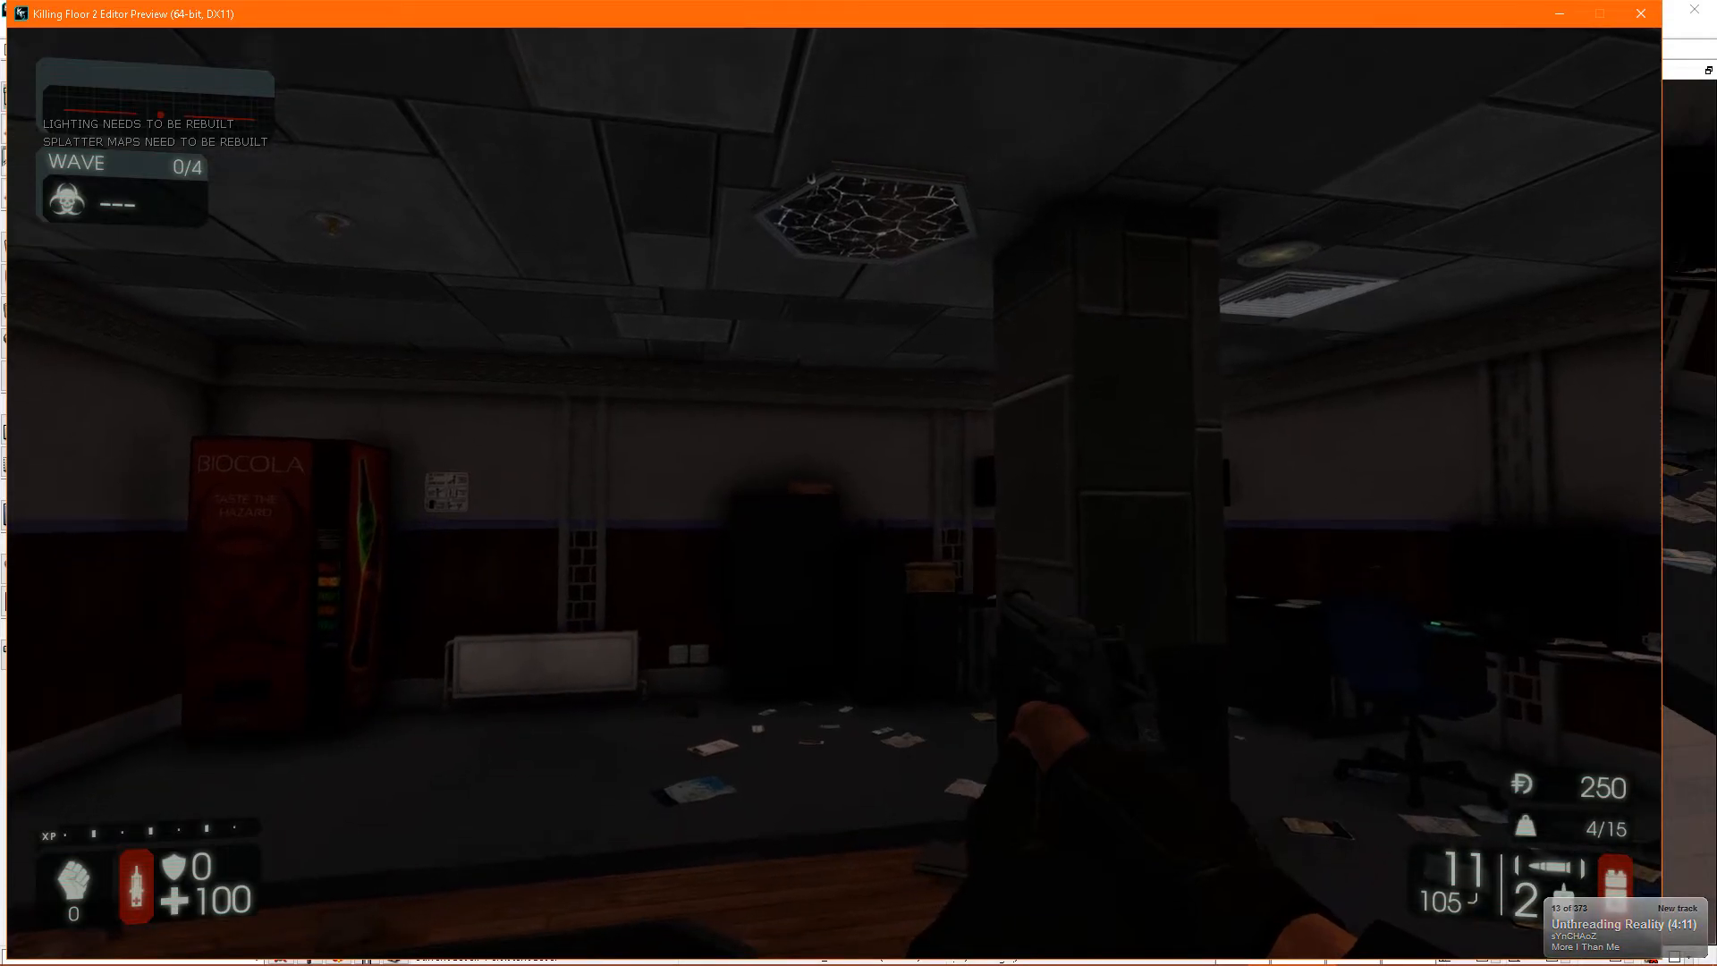
pyautogui.press('Escape')
# - Reopen the hexagonal light's properties, collapse the broken damage mod and expand the flicker damage mod
pyautogui.moveTo(1070, 690)
pyautogui.mouseDown(button='right')
pyautogui.moveTo(1085, 689)
pyautogui.moveTo(1050, 642)
pyautogui.moveTo(1041, 674)
pyautogui.mouseUp(button='right')
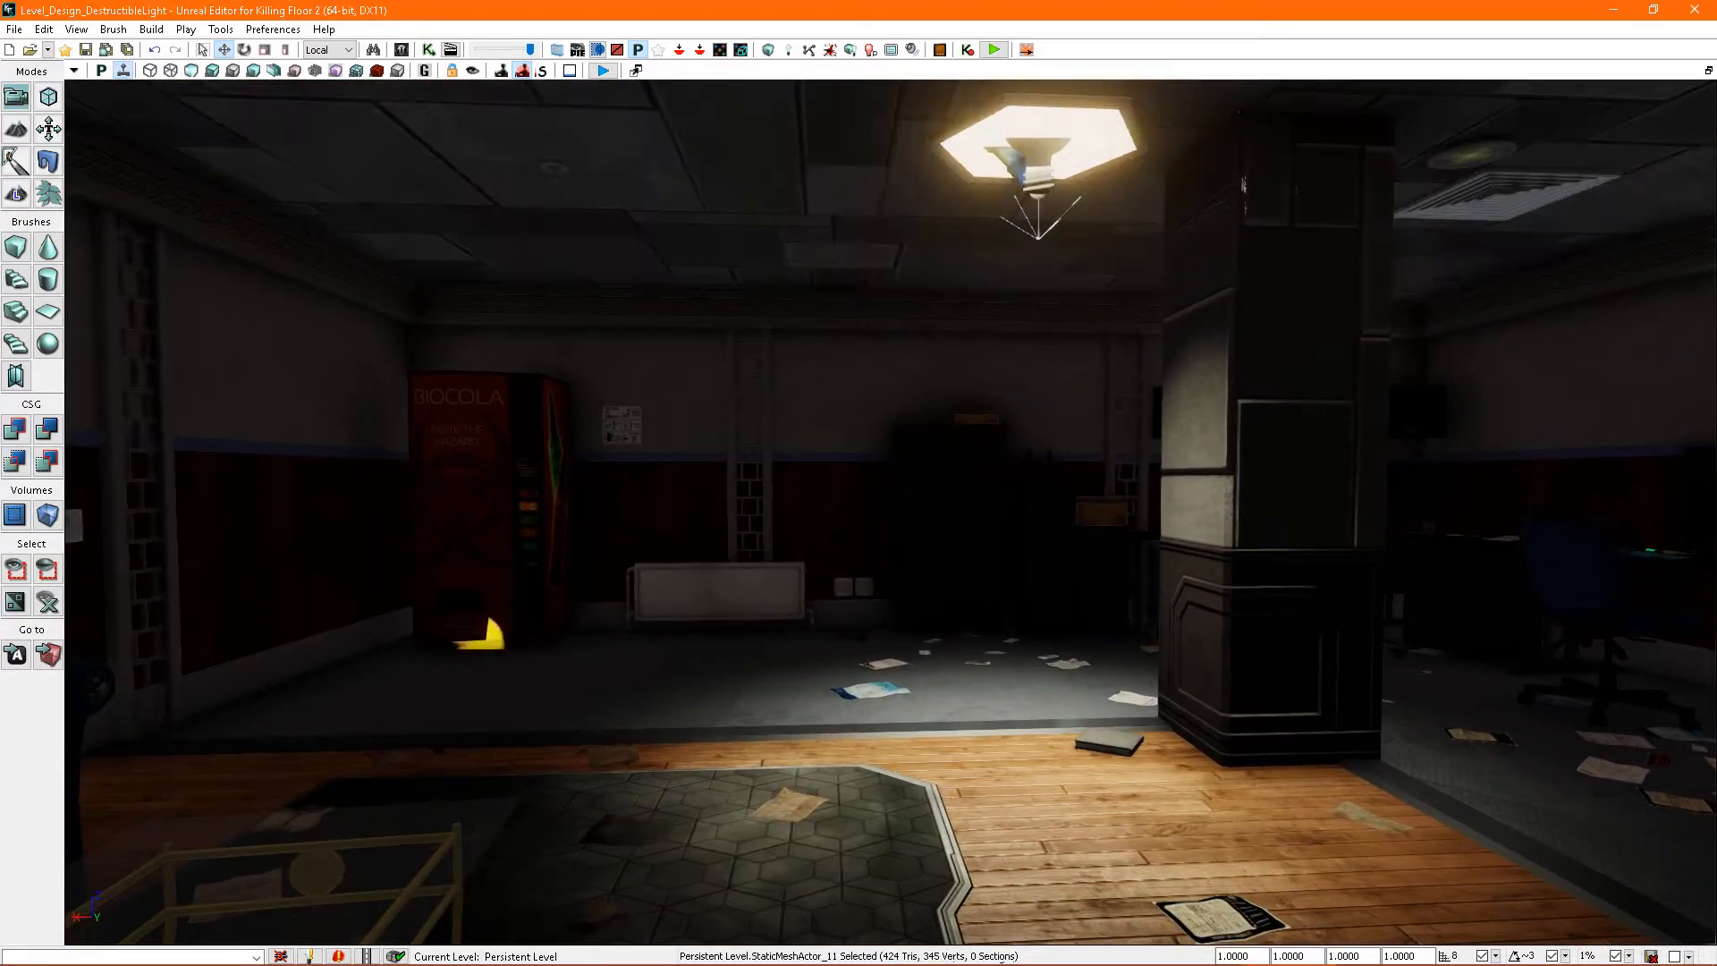
pyautogui.doubleClick(1092, 143)
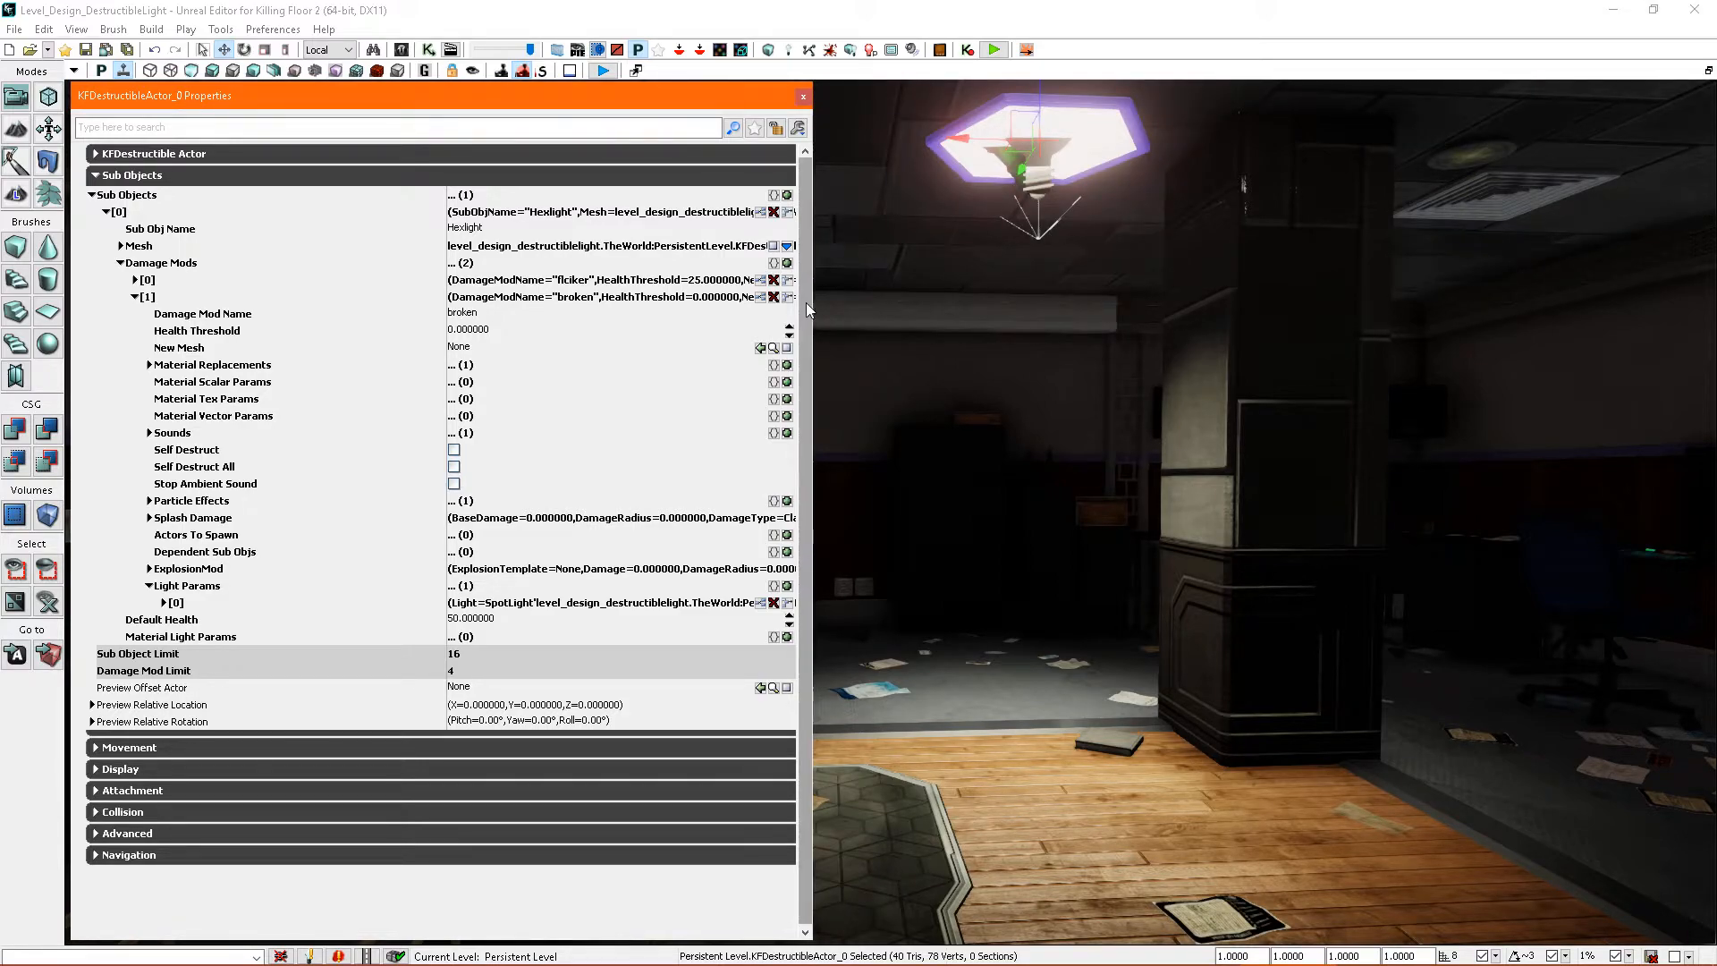
pyautogui.moveTo(973, 379); pyautogui.dragTo(949, 272, button='right')
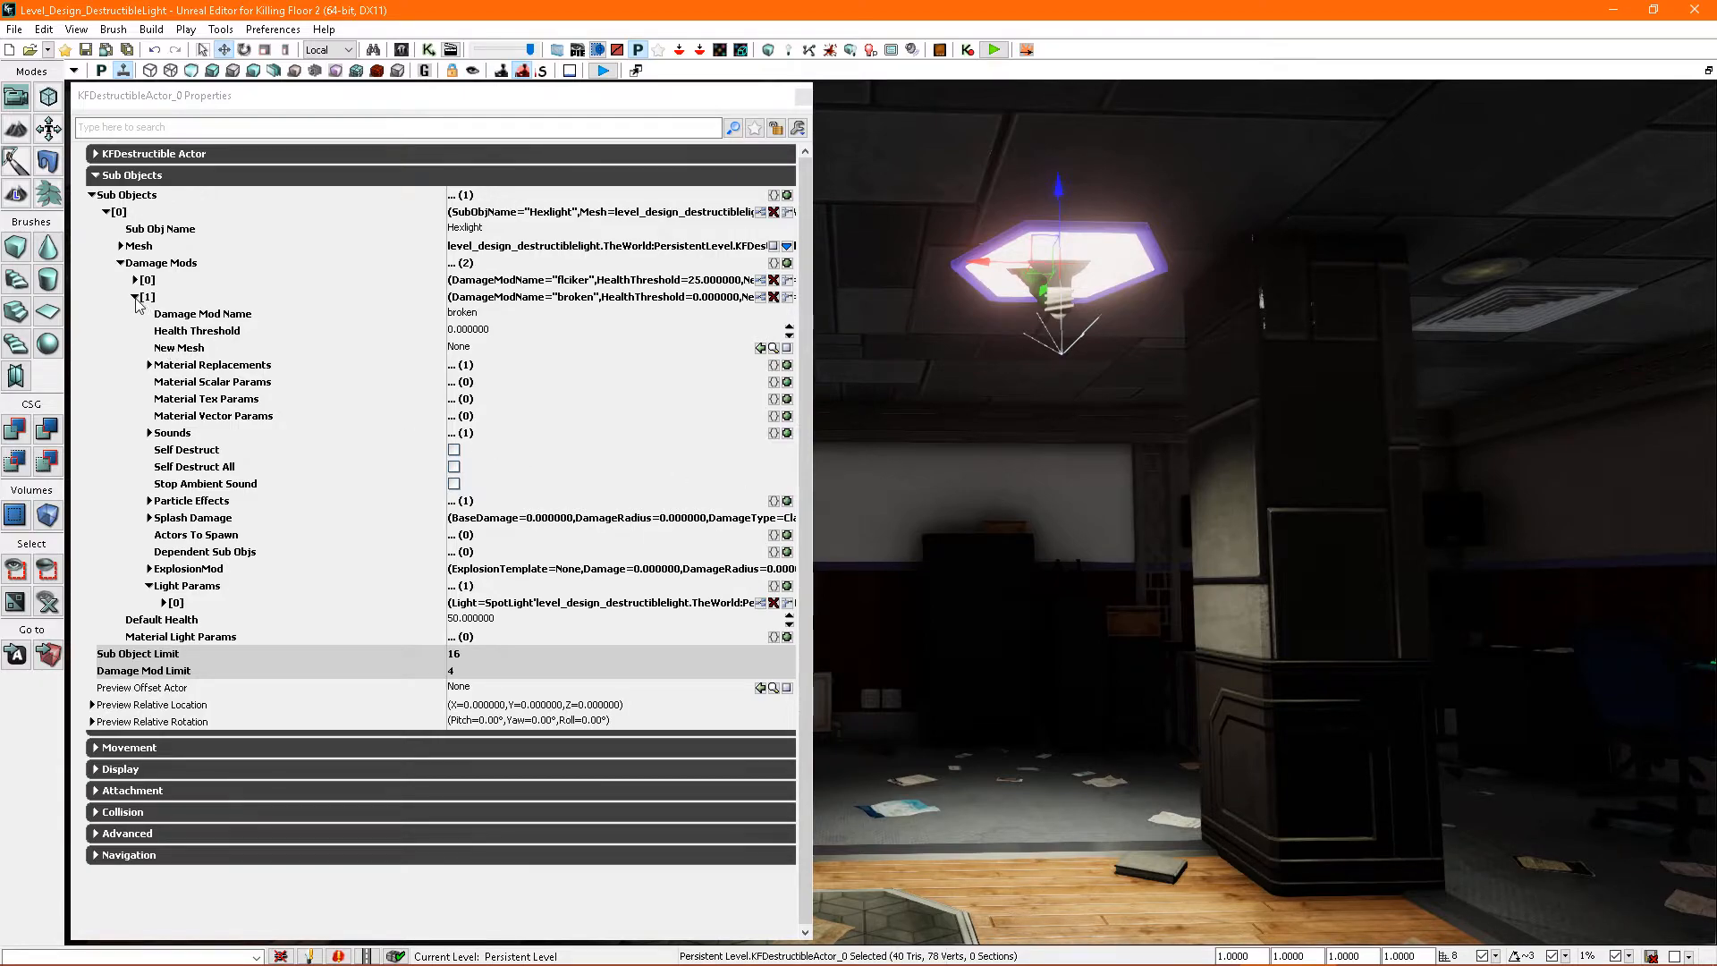
pyautogui.click(136, 297)
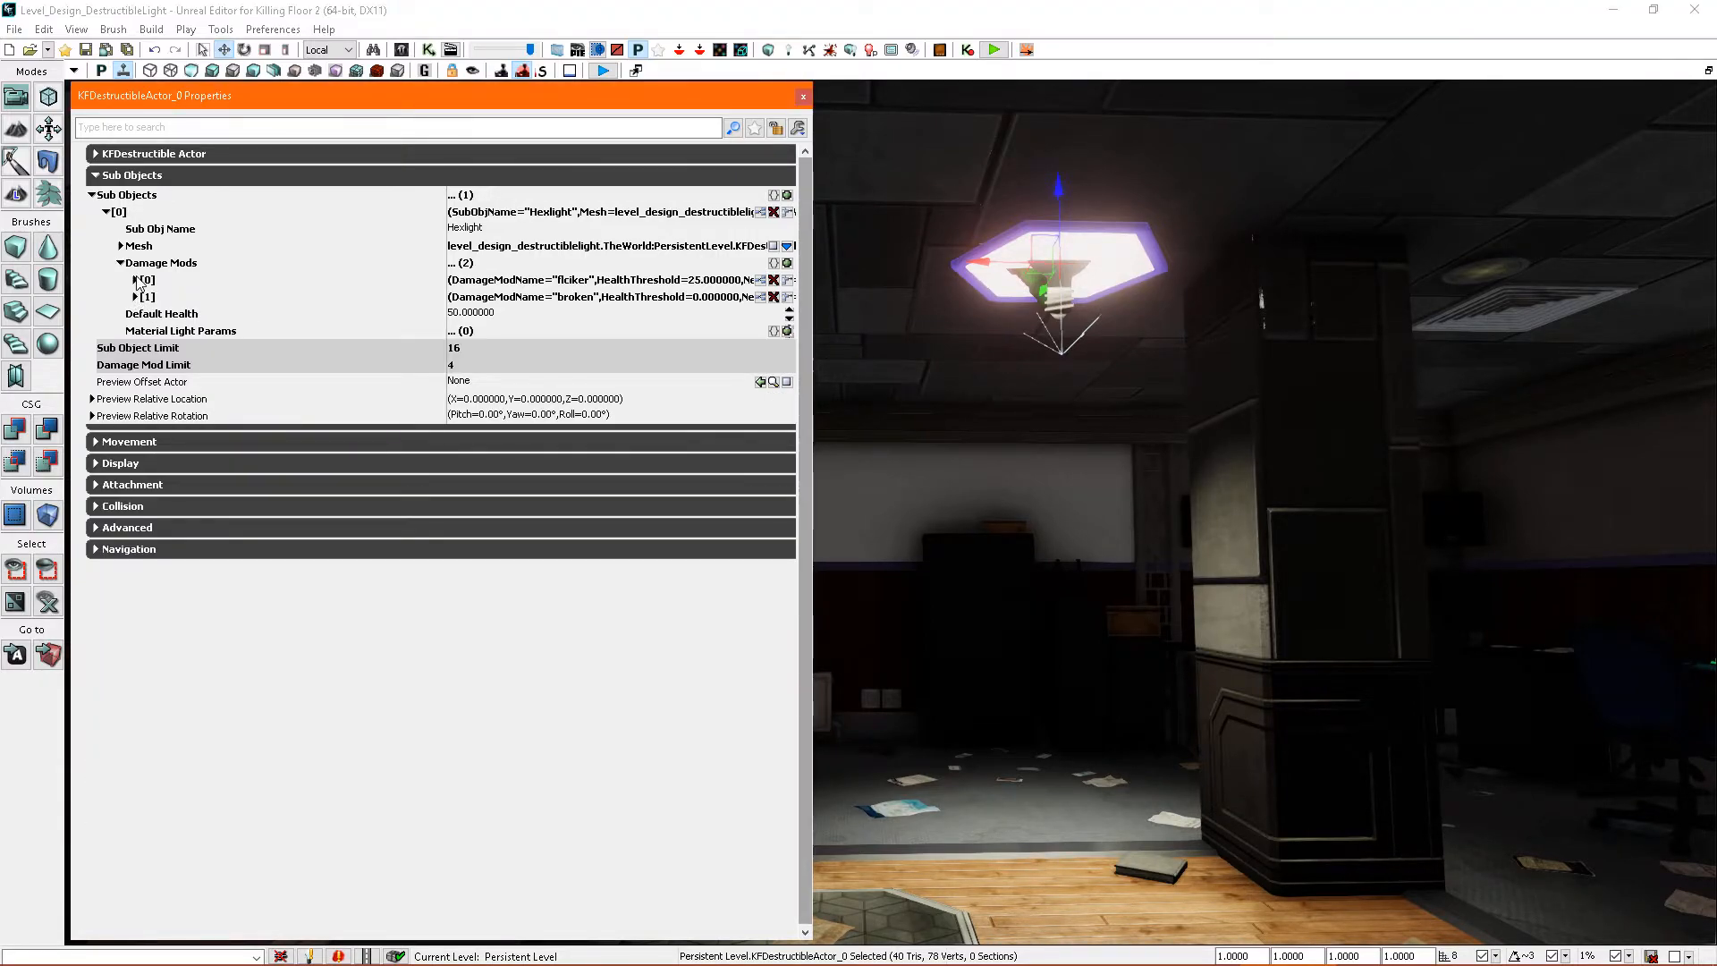
pyautogui.click(136, 280)
# - Playtest from the wooden floor again, fire two pistol shots to check the light's flicker stage, and end the test
pyautogui.moveTo(1000, 537); pyautogui.dragTo(1006, 675, button='right')
pyautogui.rightClick(1006, 675)
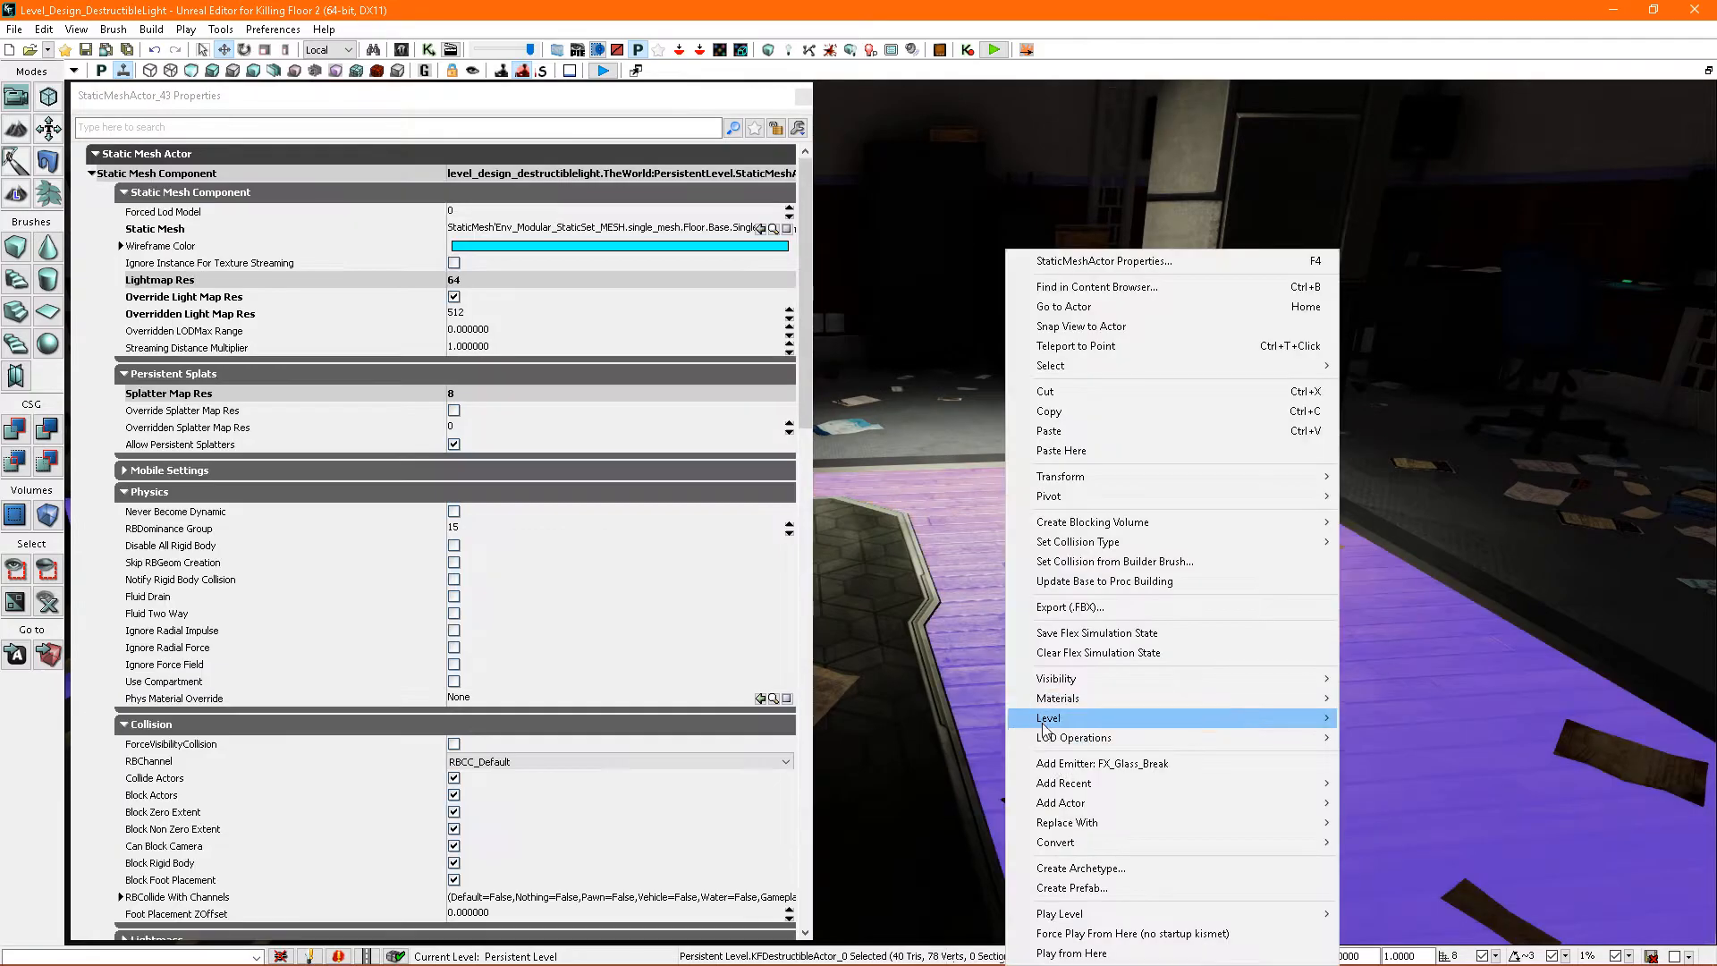
pyautogui.click(1072, 953)
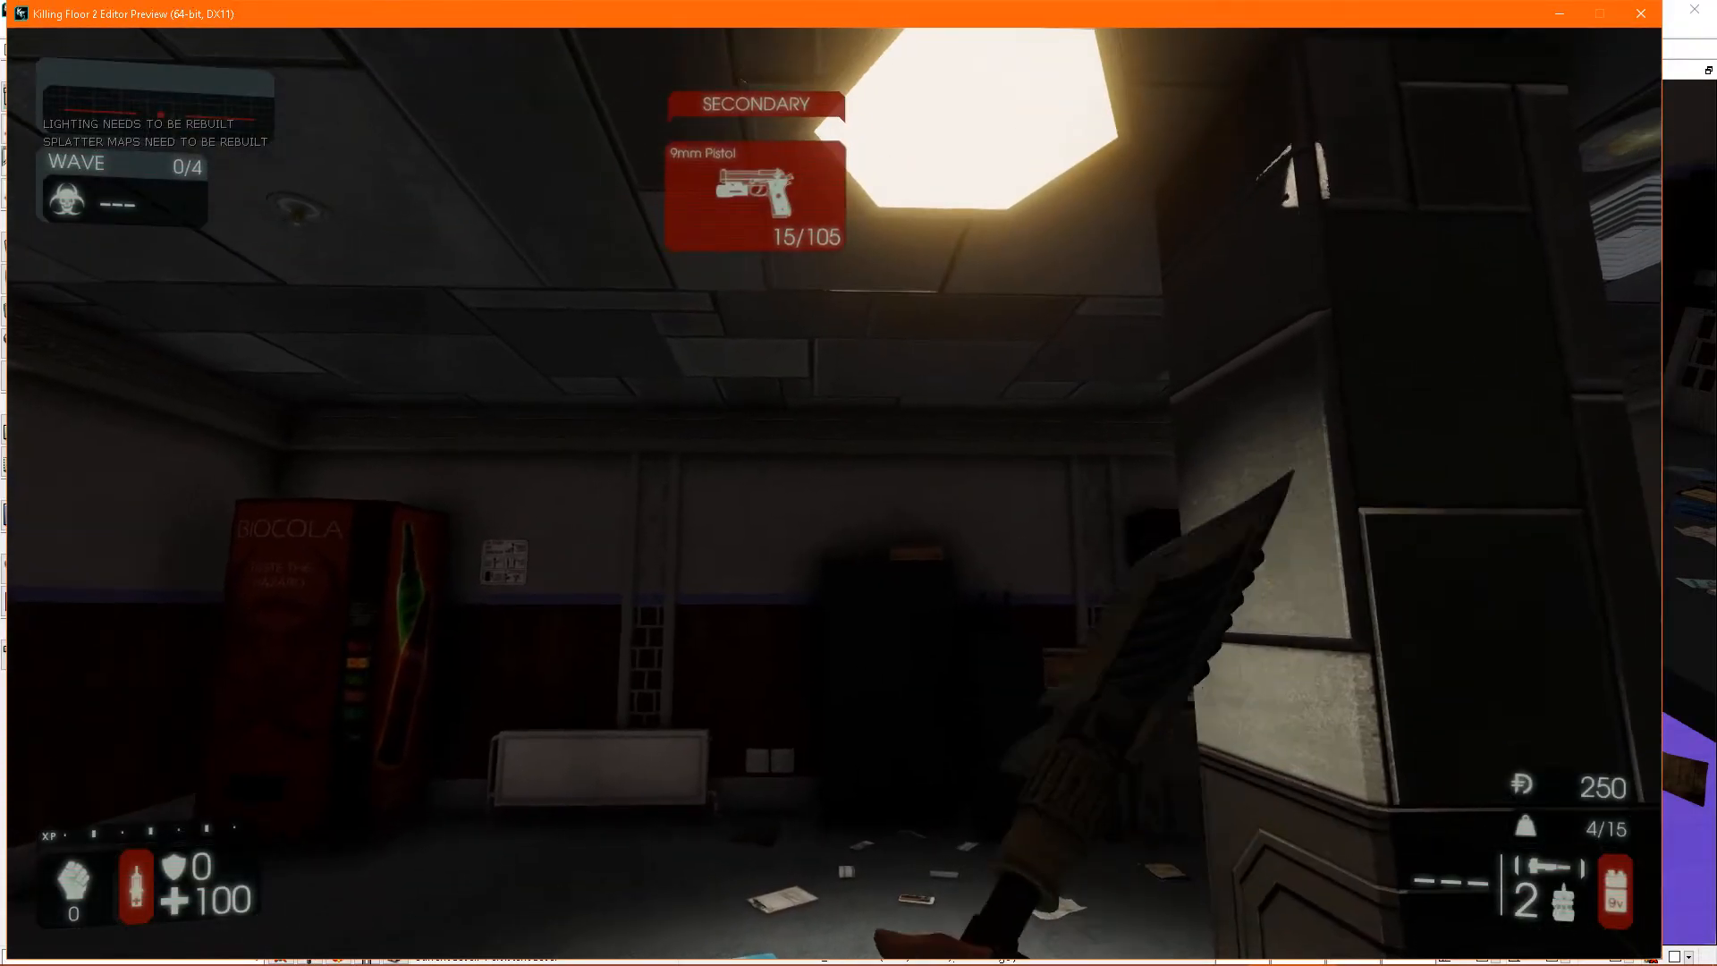
pyautogui.click(834, 494)
pyautogui.click(834, 493)
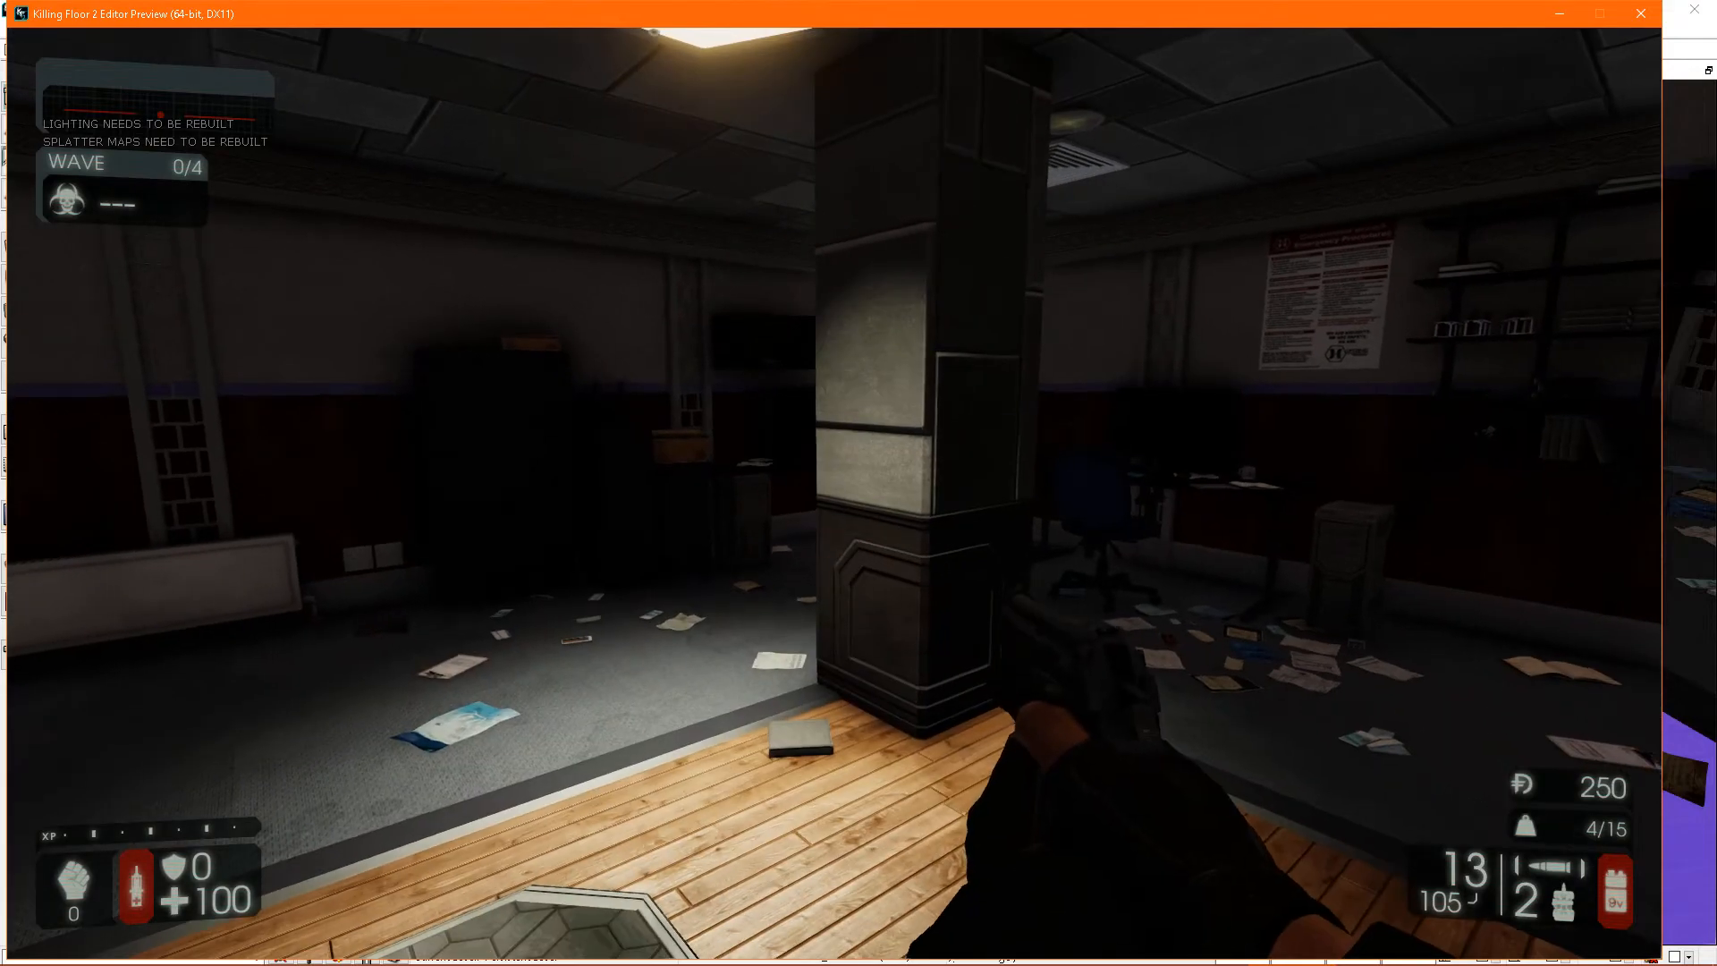
pyautogui.press('Escape')
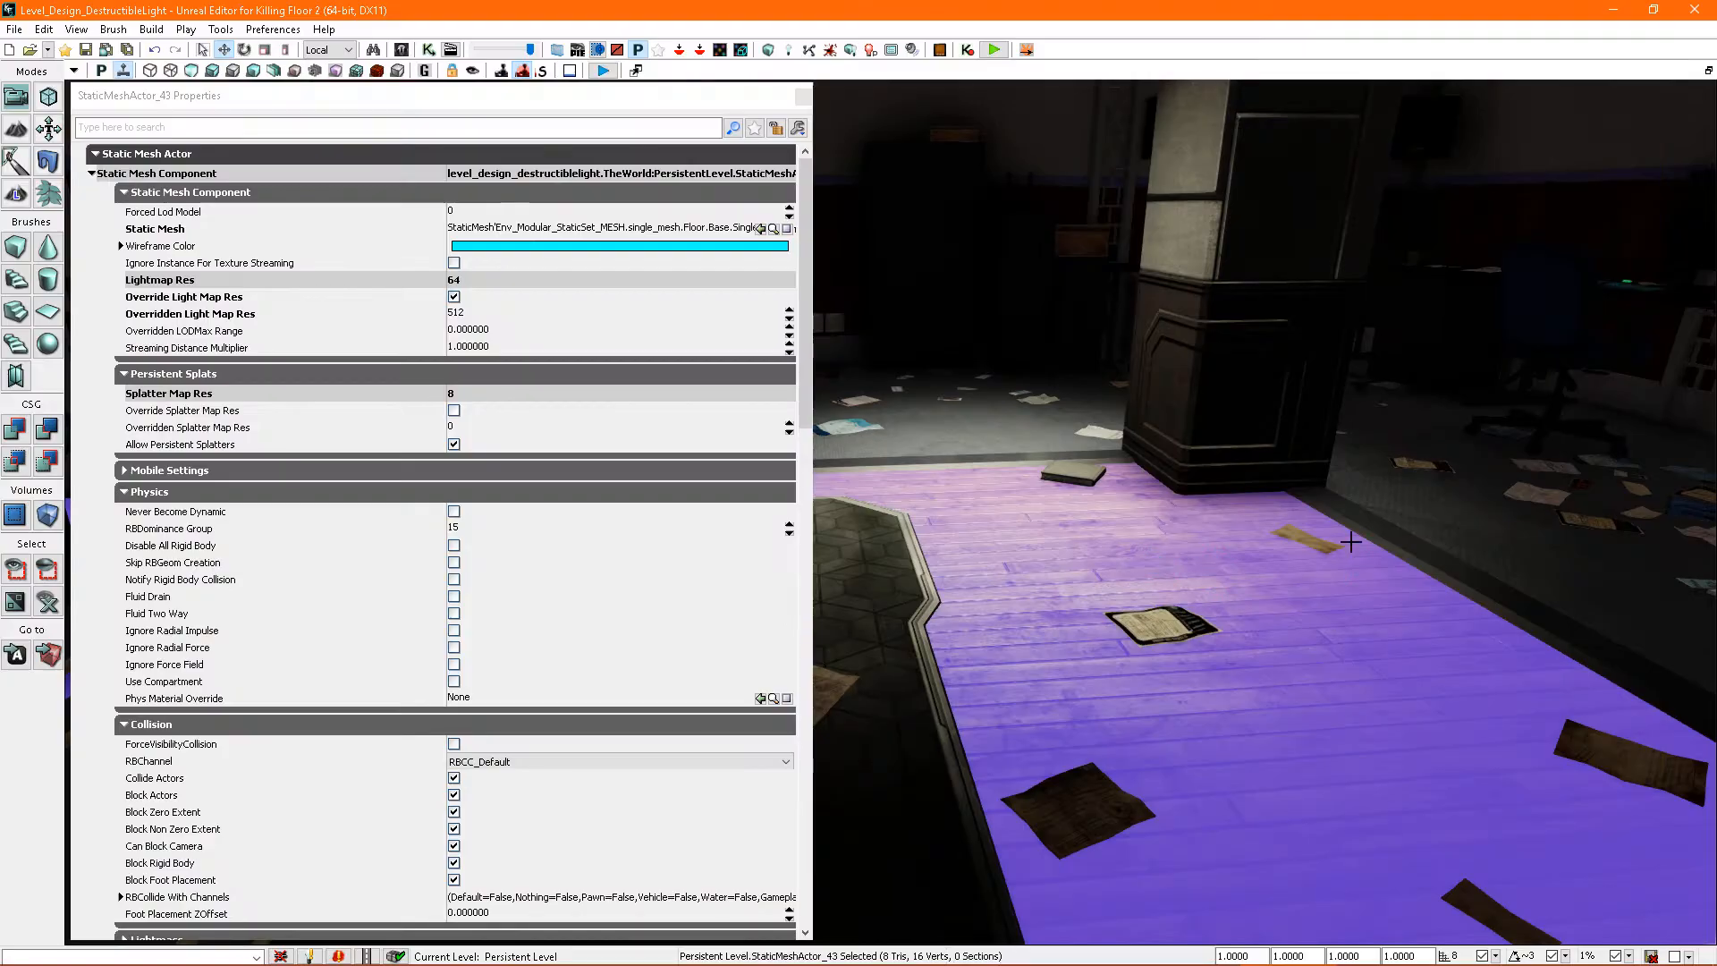
# - Reselect the hexagonal light and examine the first Light Params entry of its flicker damage mod
pyautogui.click(1008, 204)
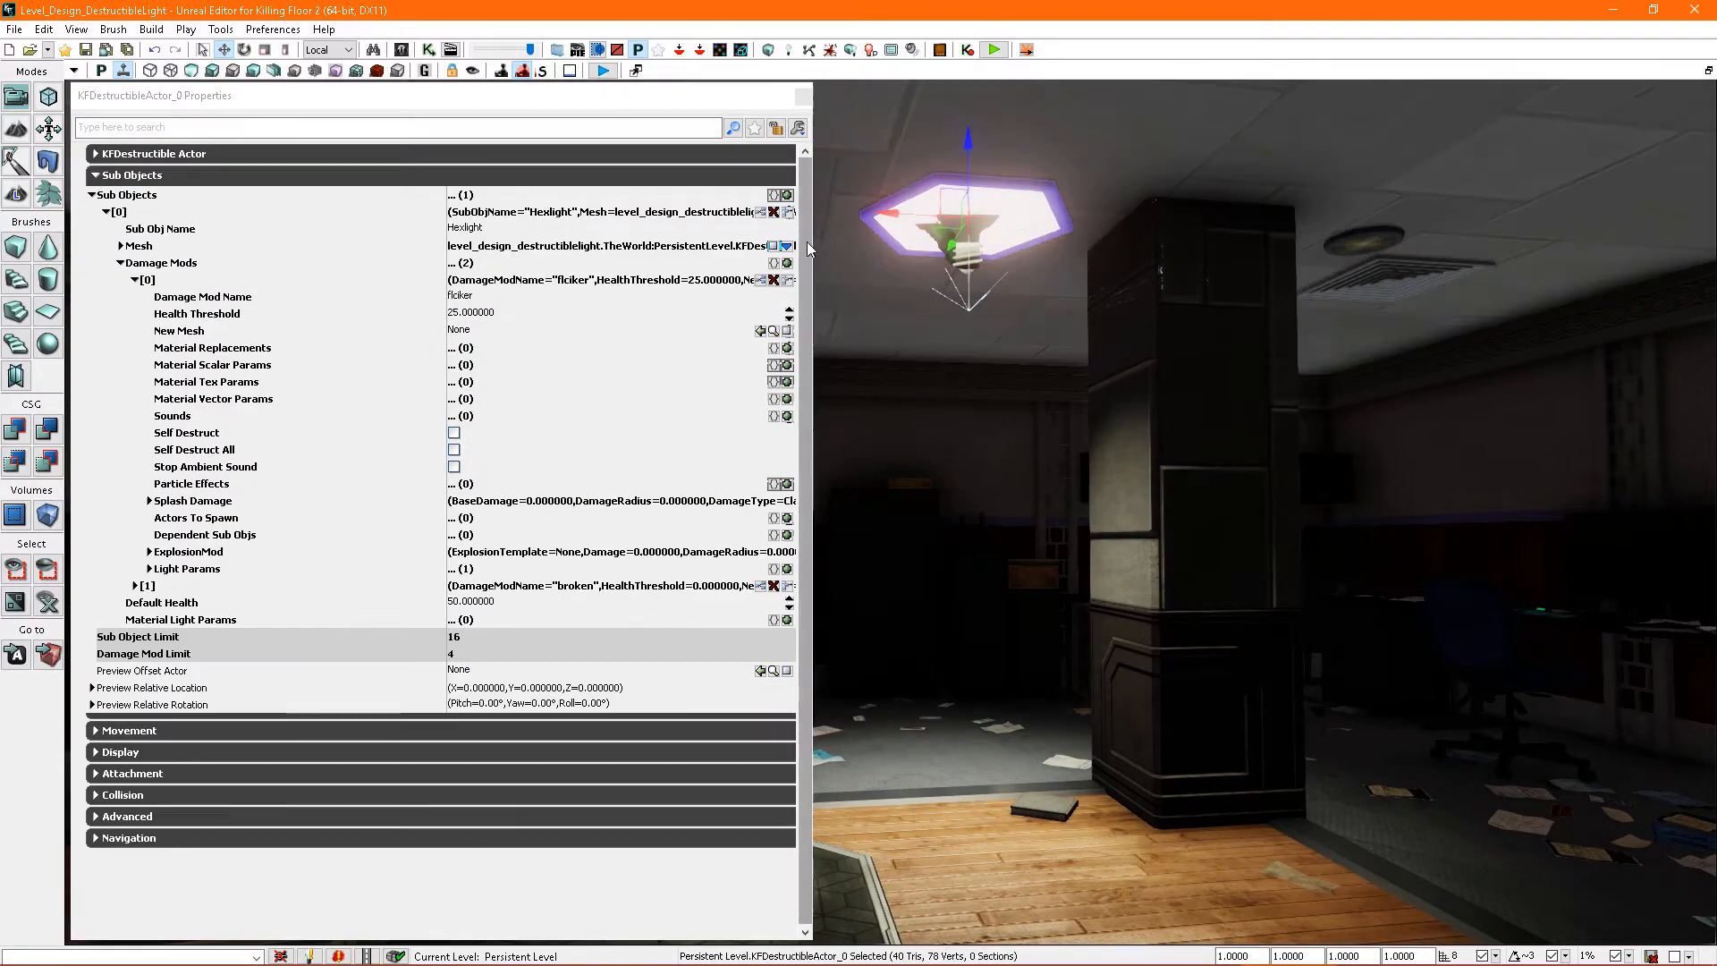
pyautogui.click(804, 222)
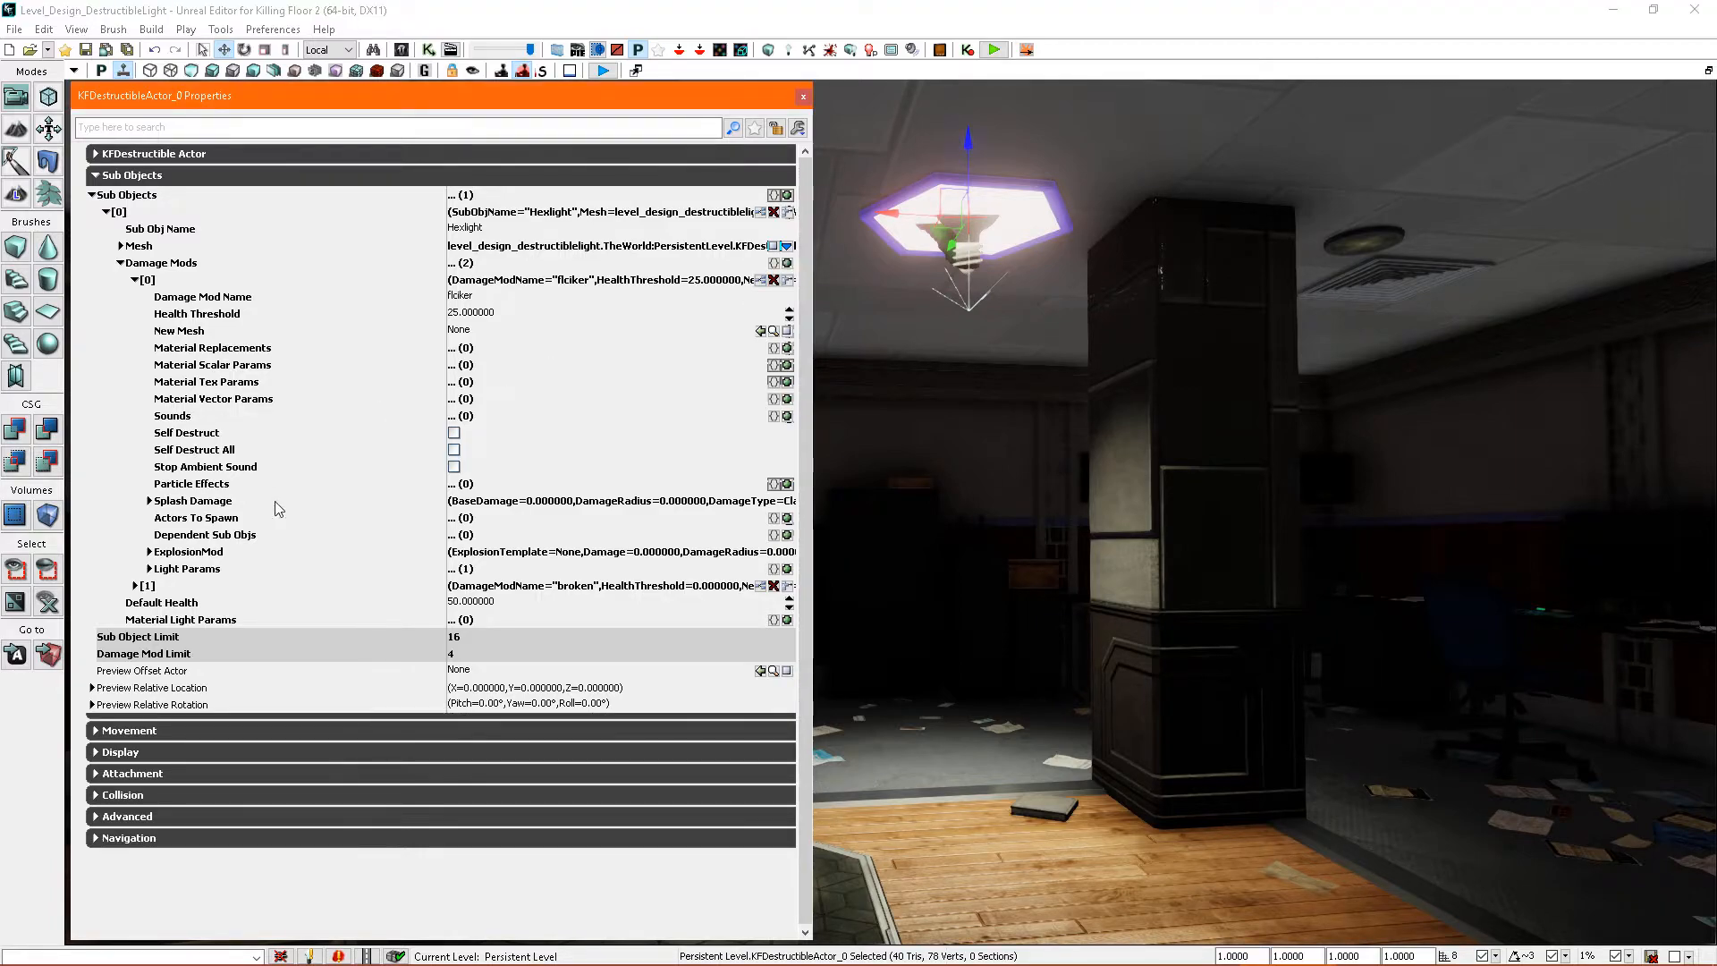
pyautogui.click(149, 569)
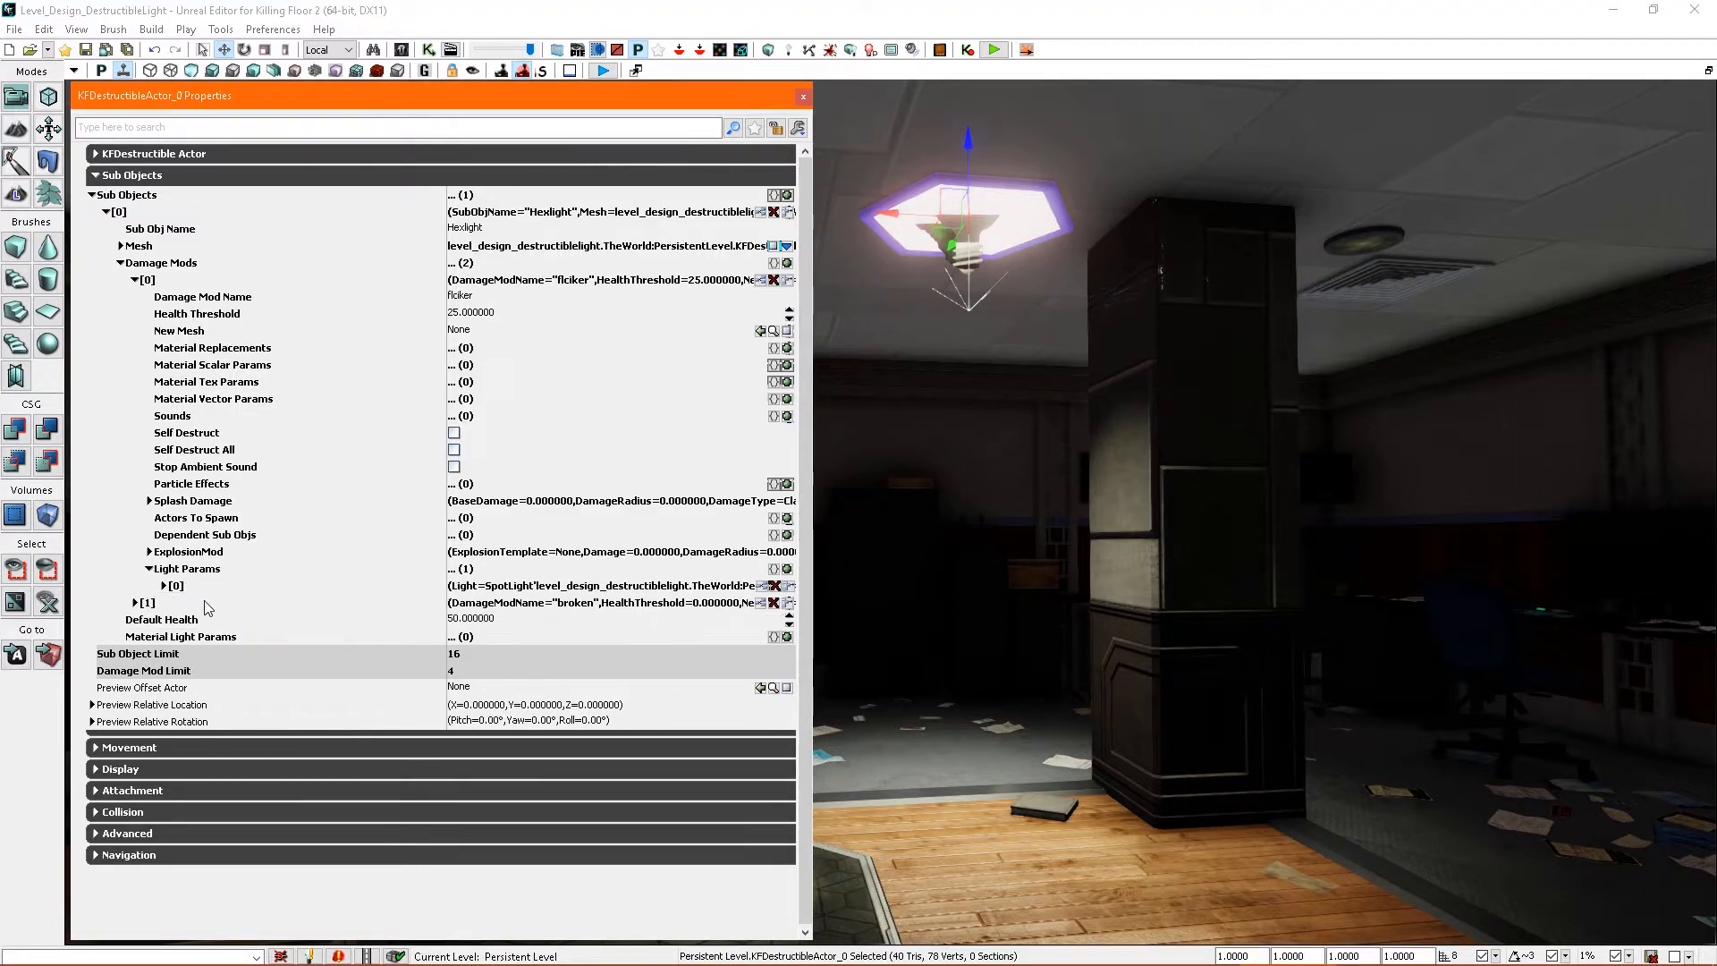
pyautogui.click(164, 585)
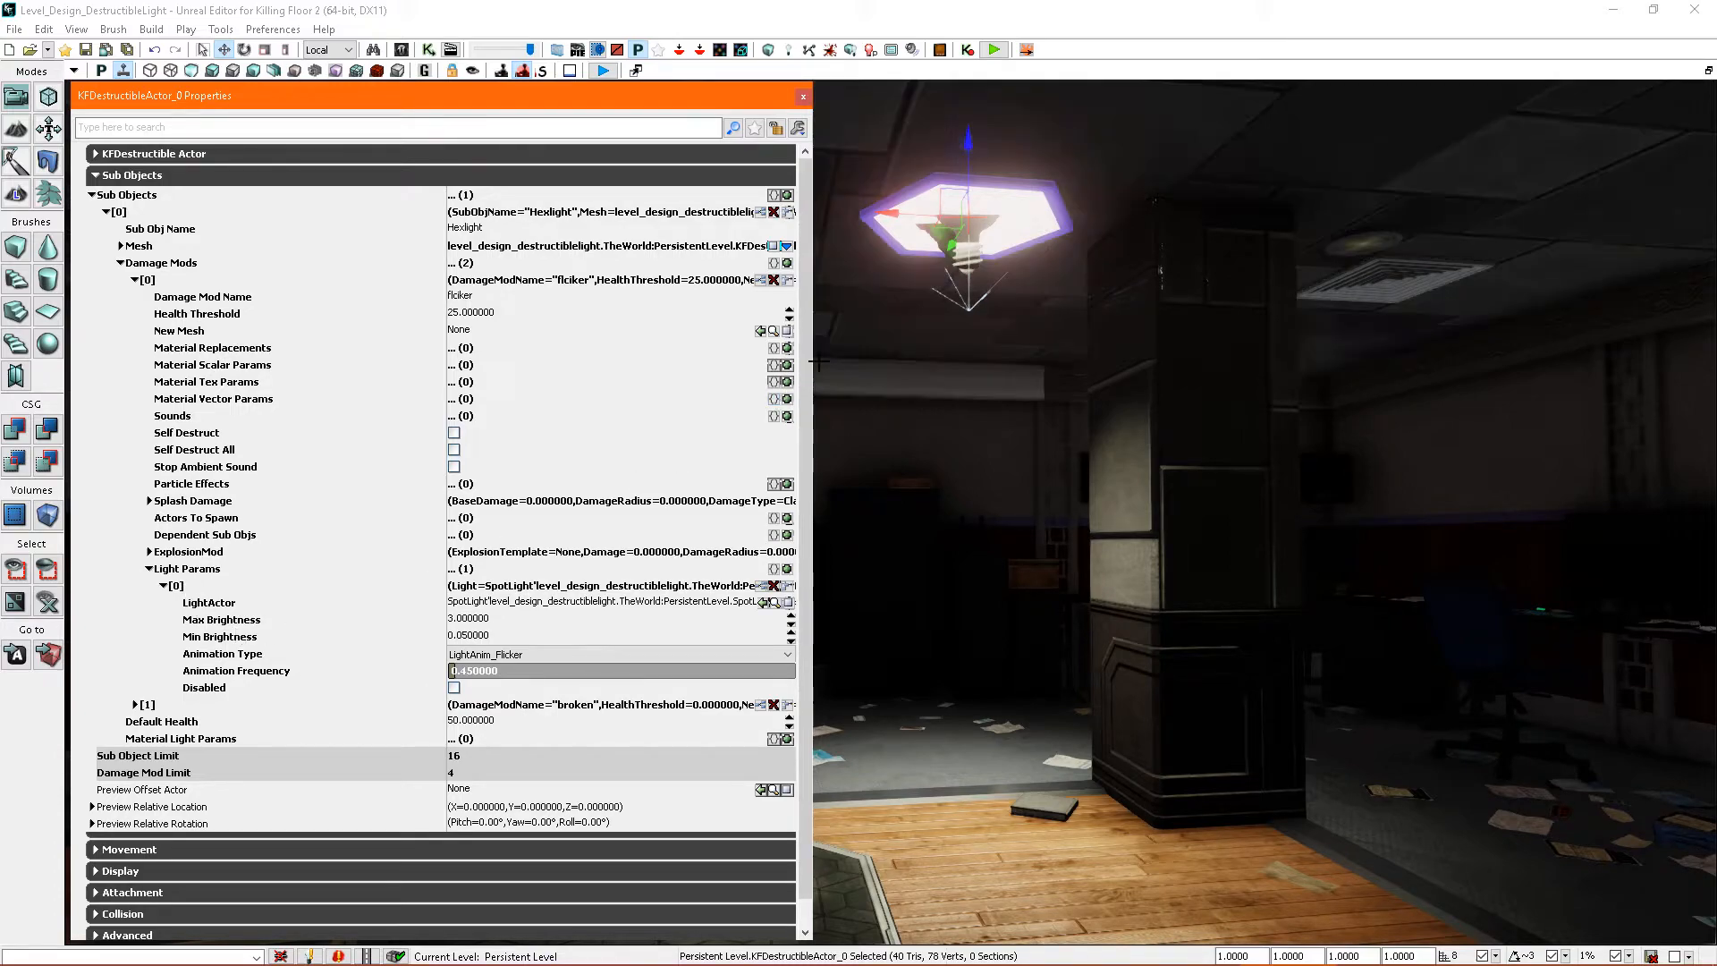
# - Try a second Light Params entry in the flicker mod with the ceiling spot light as its LightActor, and remove that entry
pyautogui.click(787, 569)
pyautogui.moveTo(970, 501); pyautogui.dragTo(962, 447, button='right')
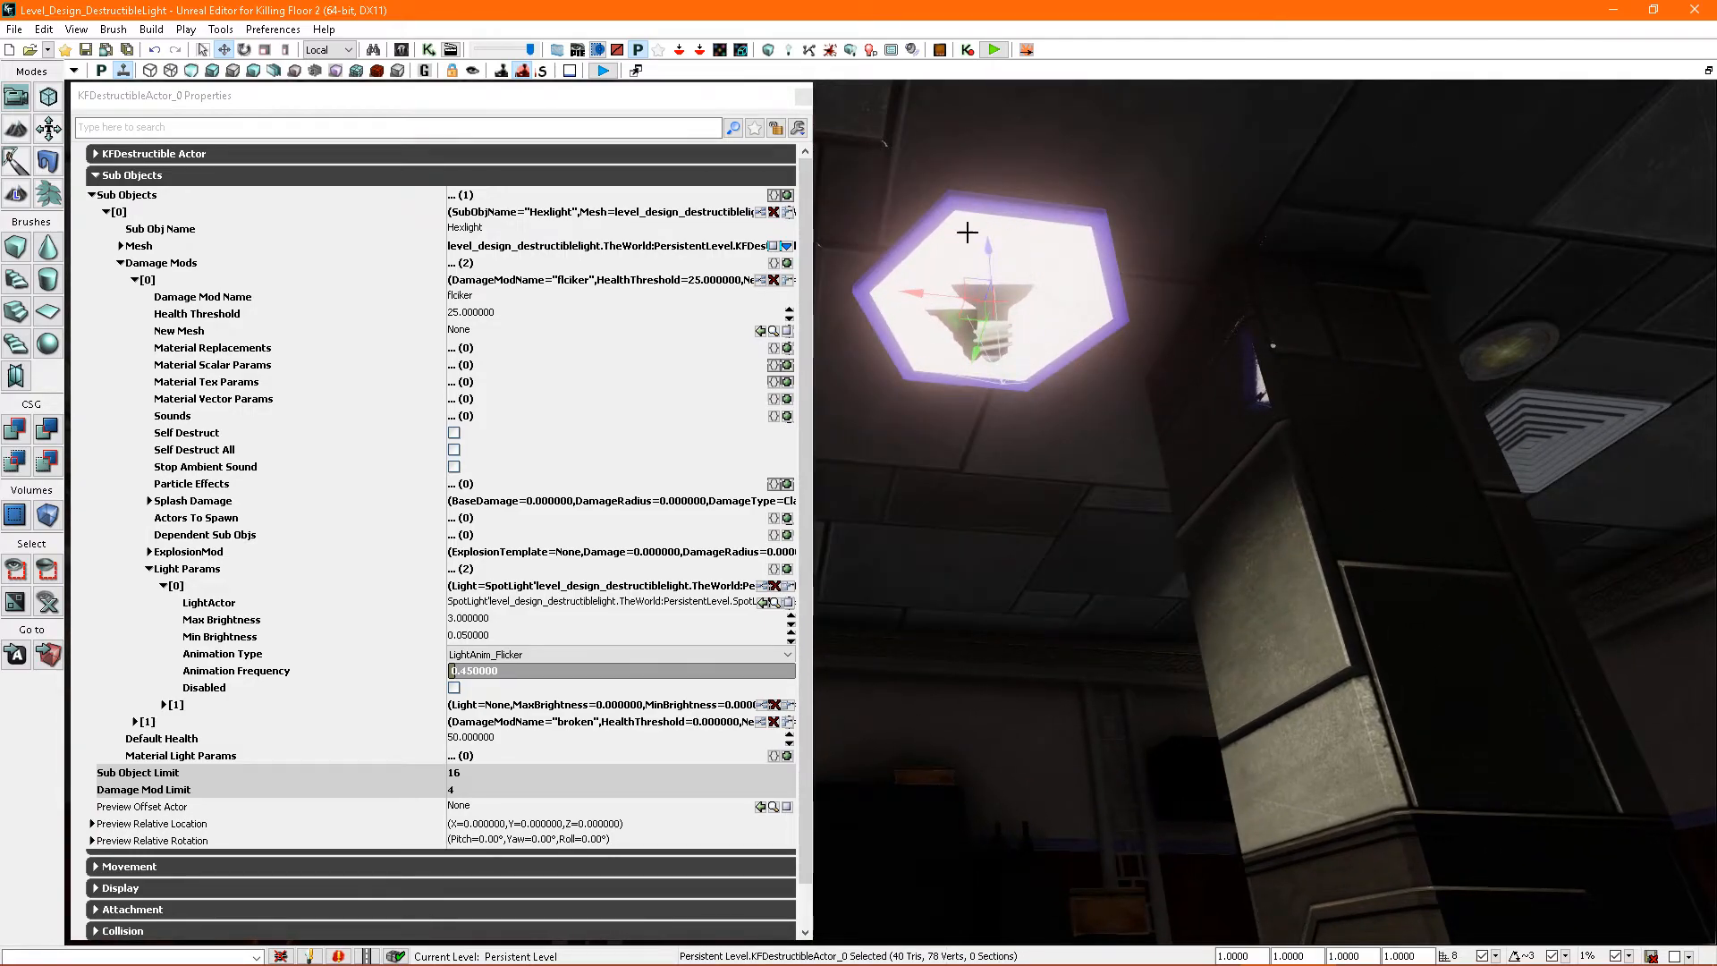
pyautogui.scroll(-5, 1004, 382)
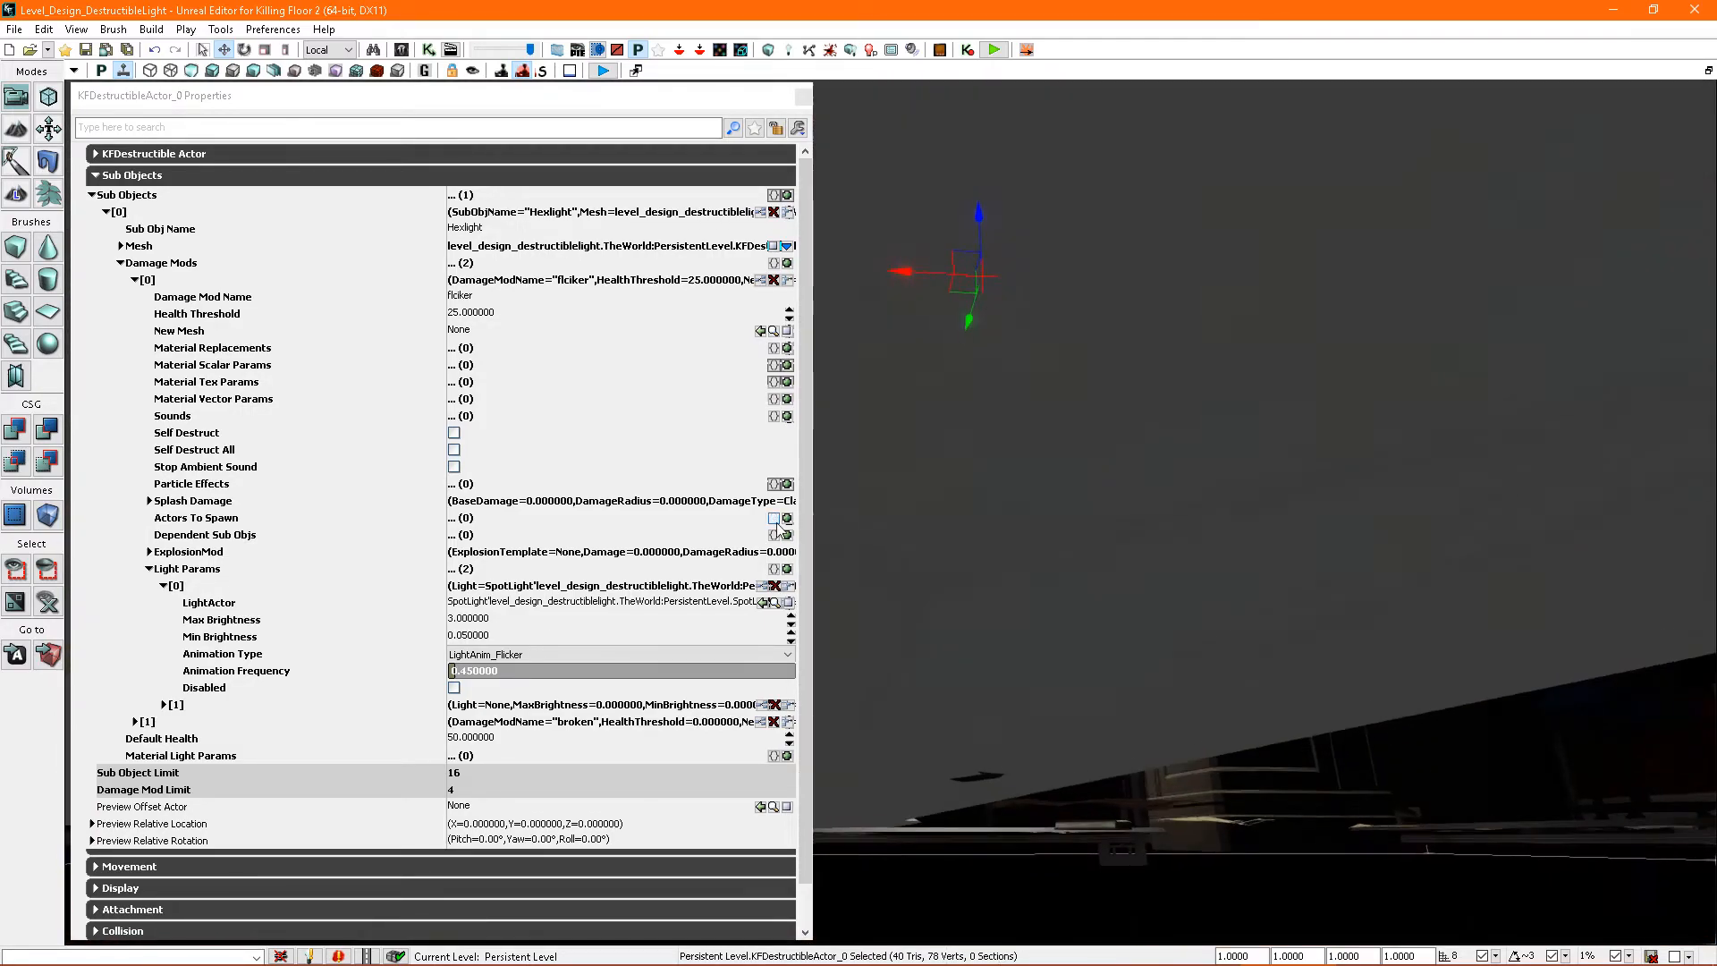
pyautogui.click(163, 705)
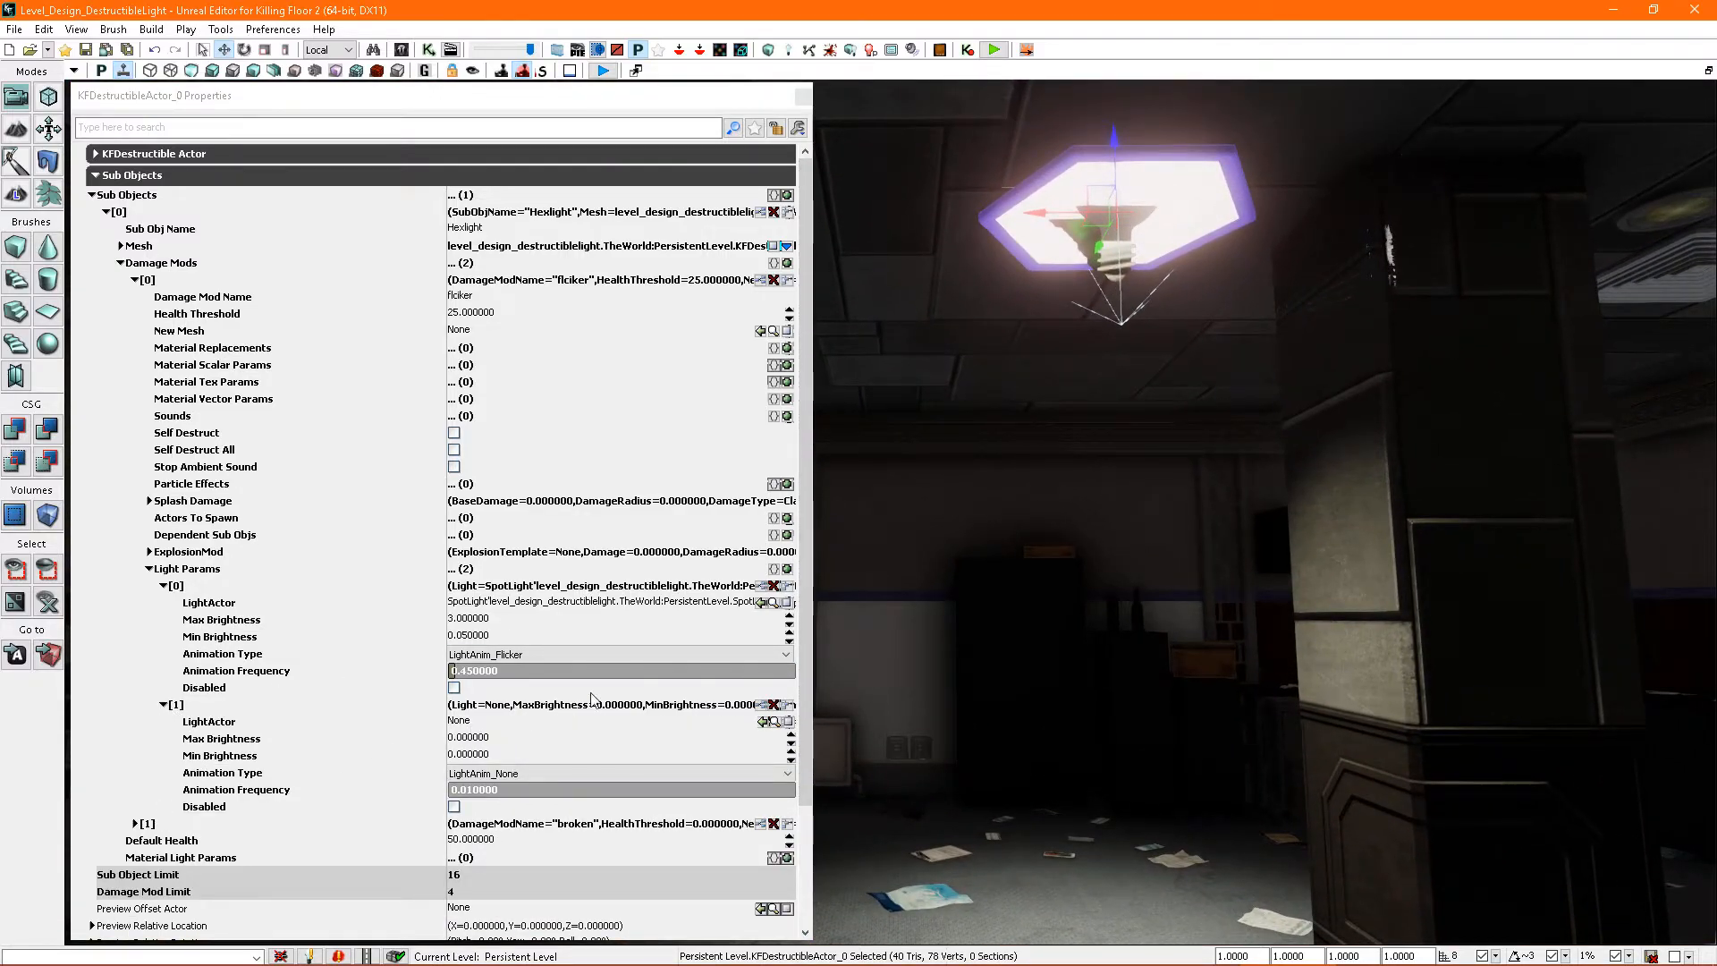
pyautogui.click(779, 136)
pyautogui.click(1114, 257)
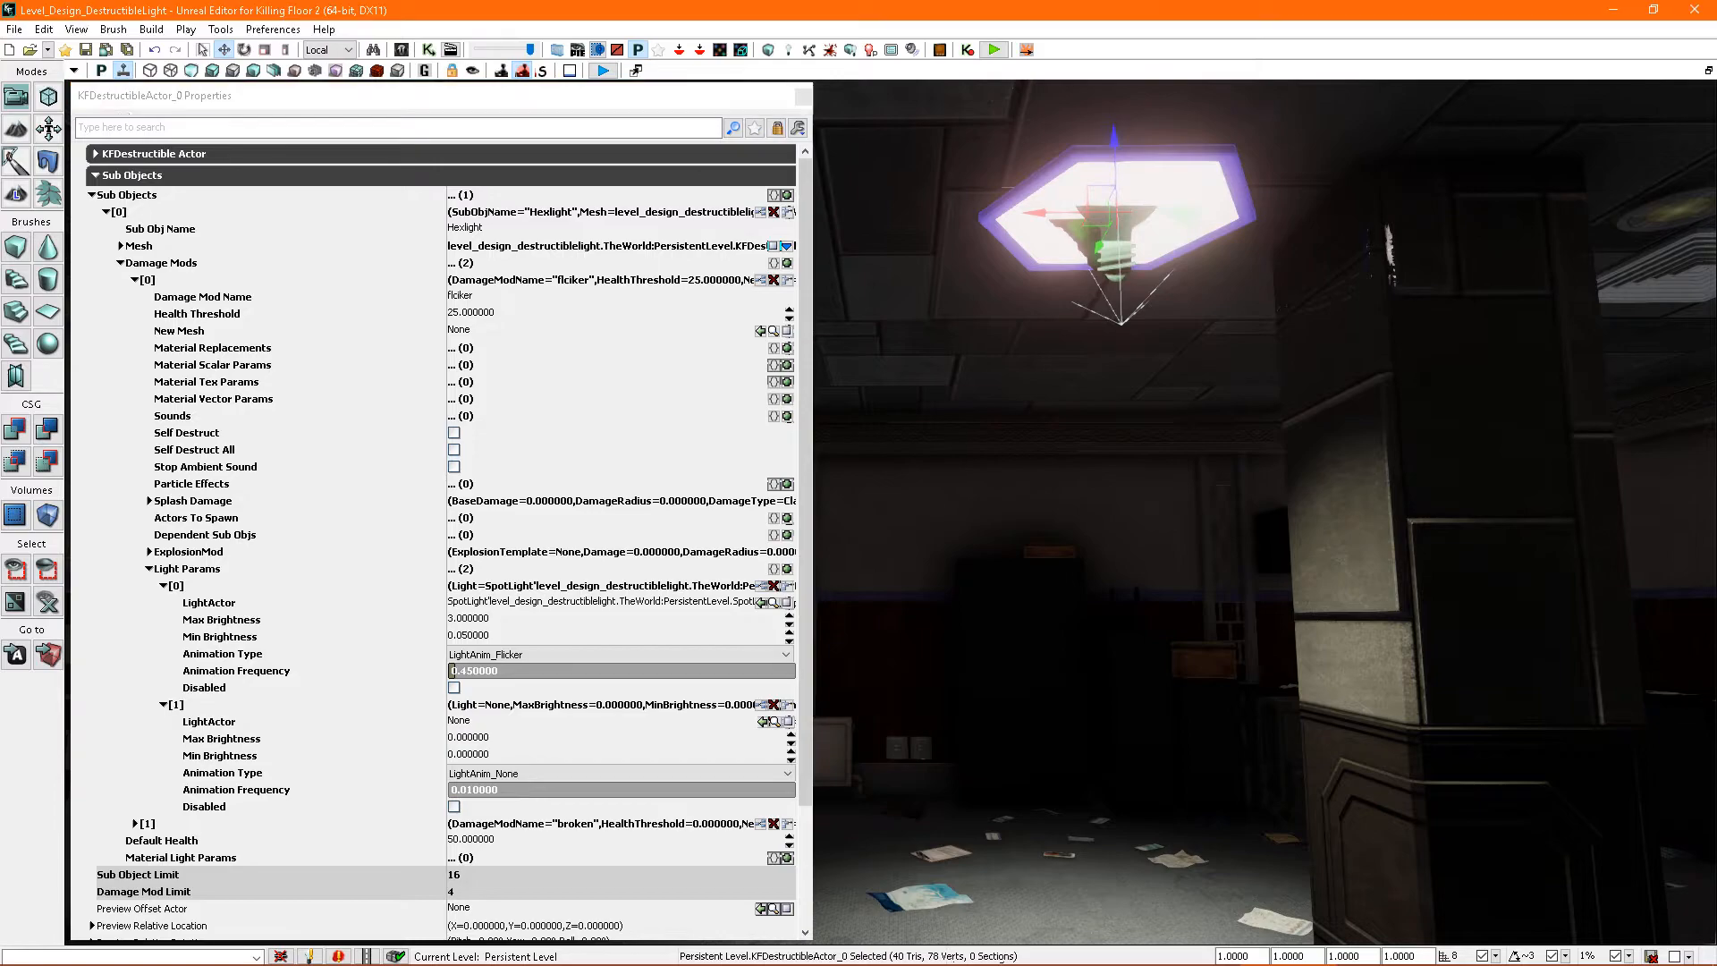
pyautogui.moveTo(1111, 291); pyautogui.dragTo(1083, 374, button='right')
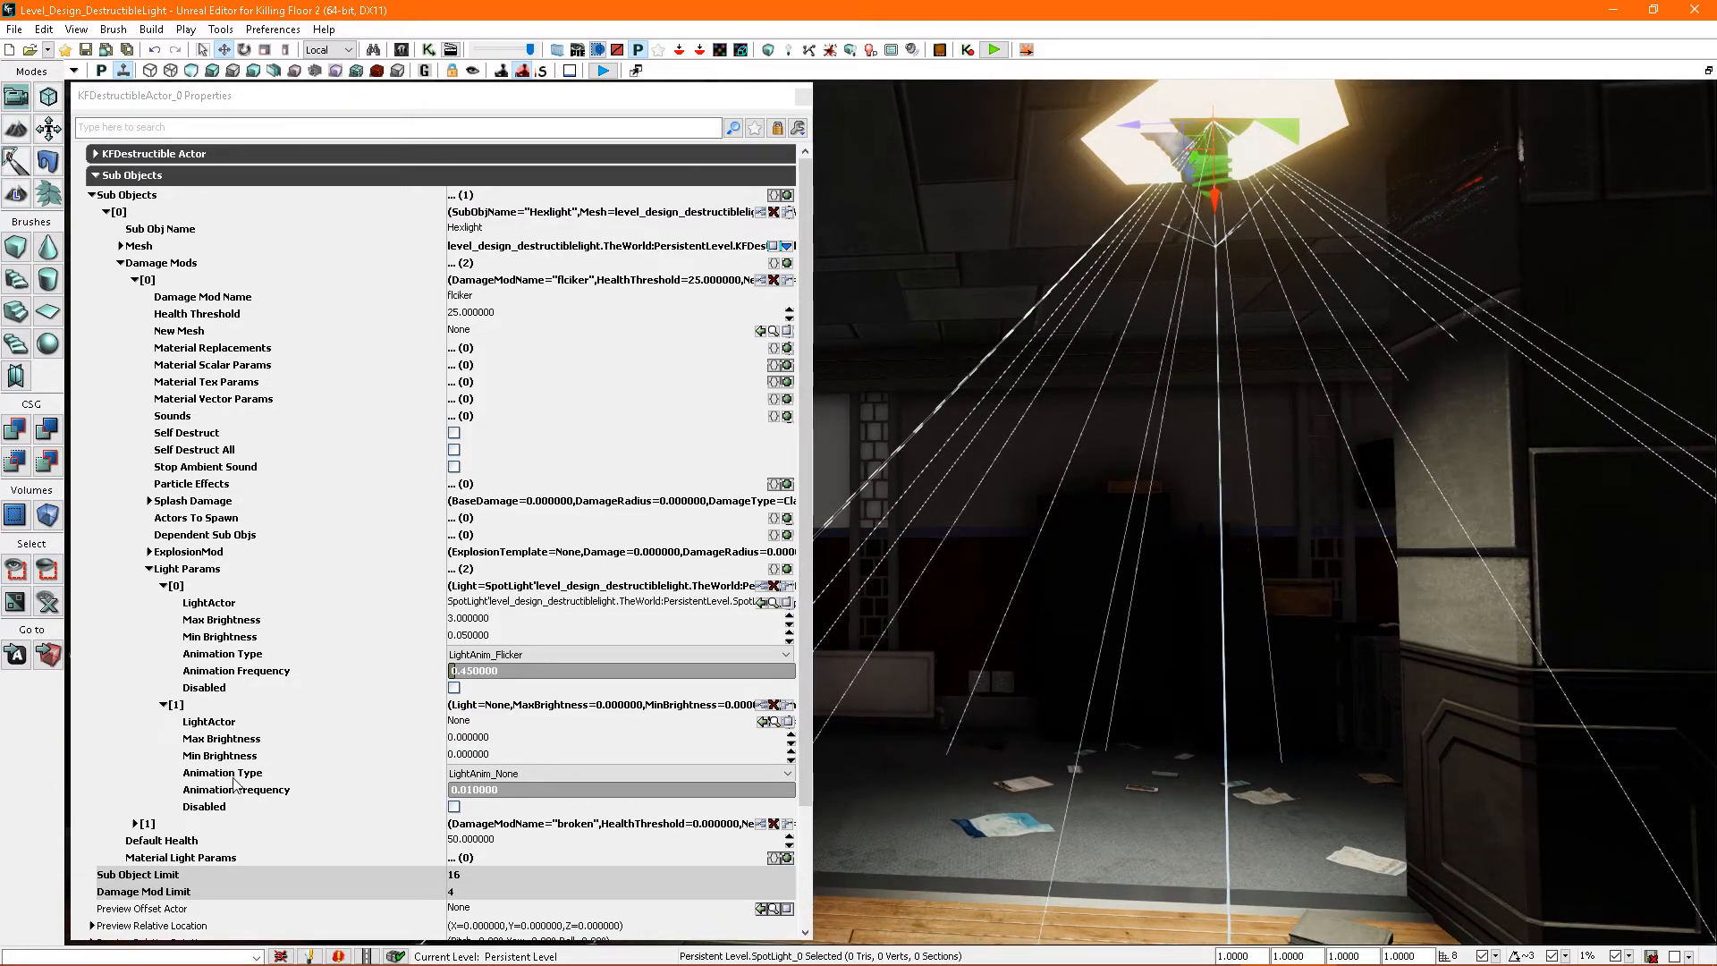
pyautogui.click(763, 722)
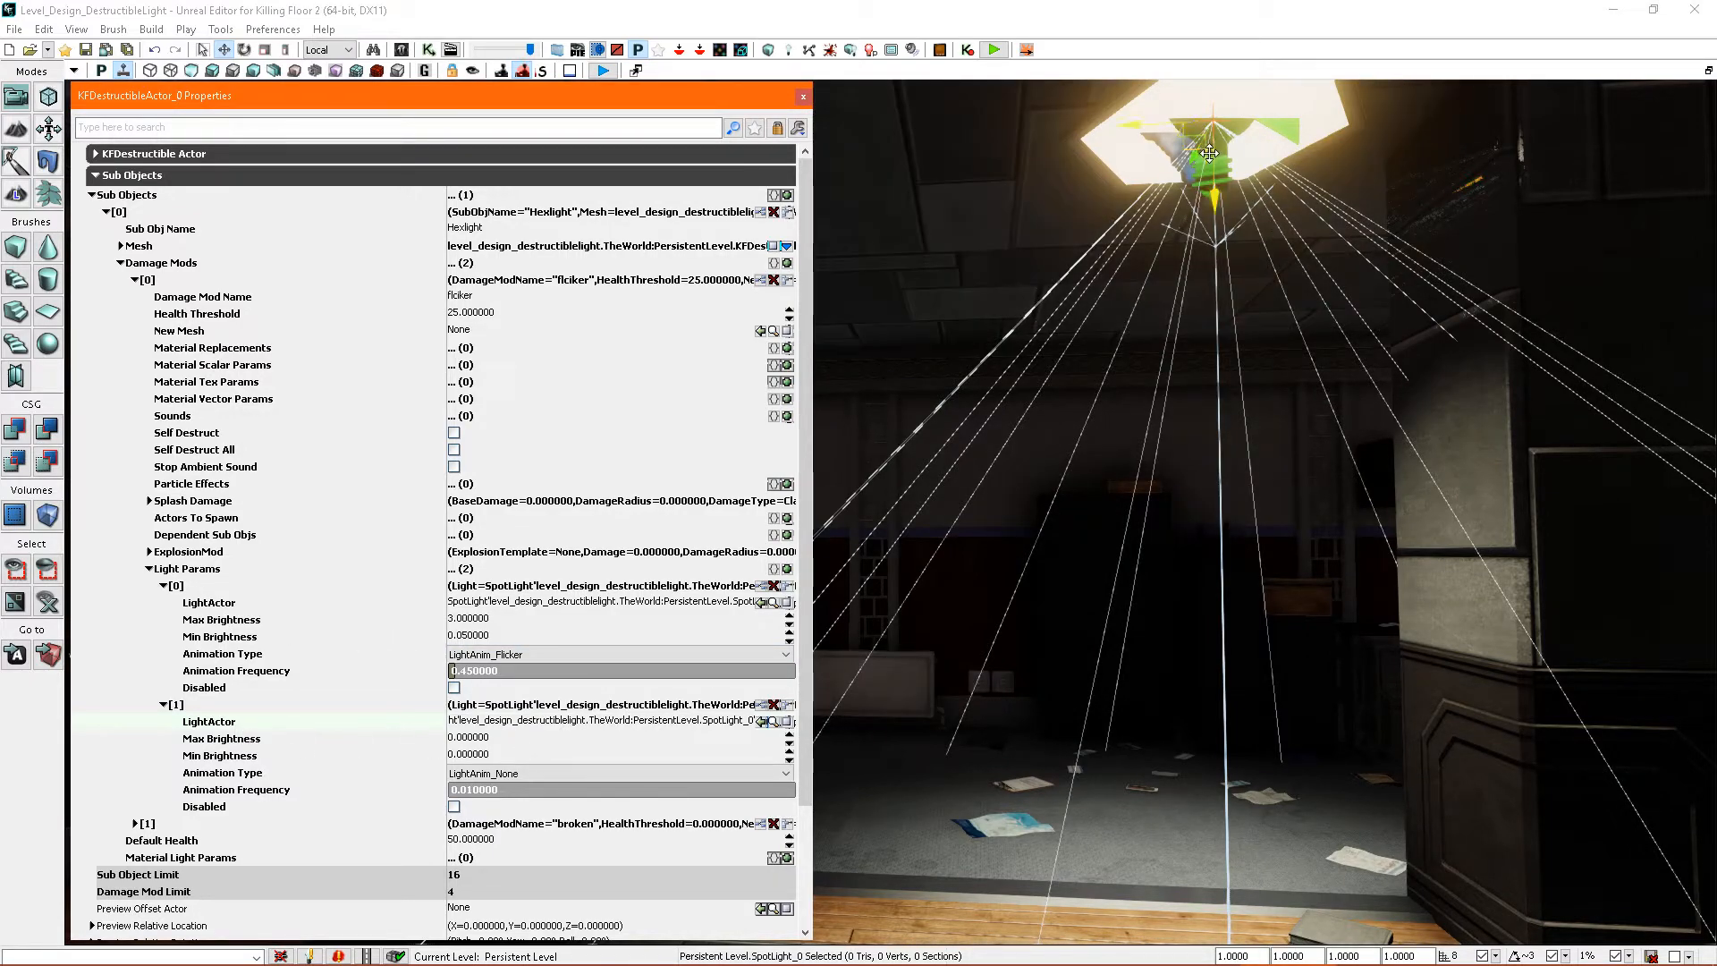
pyautogui.moveTo(956, 546); pyautogui.dragTo(993, 787, button='right')
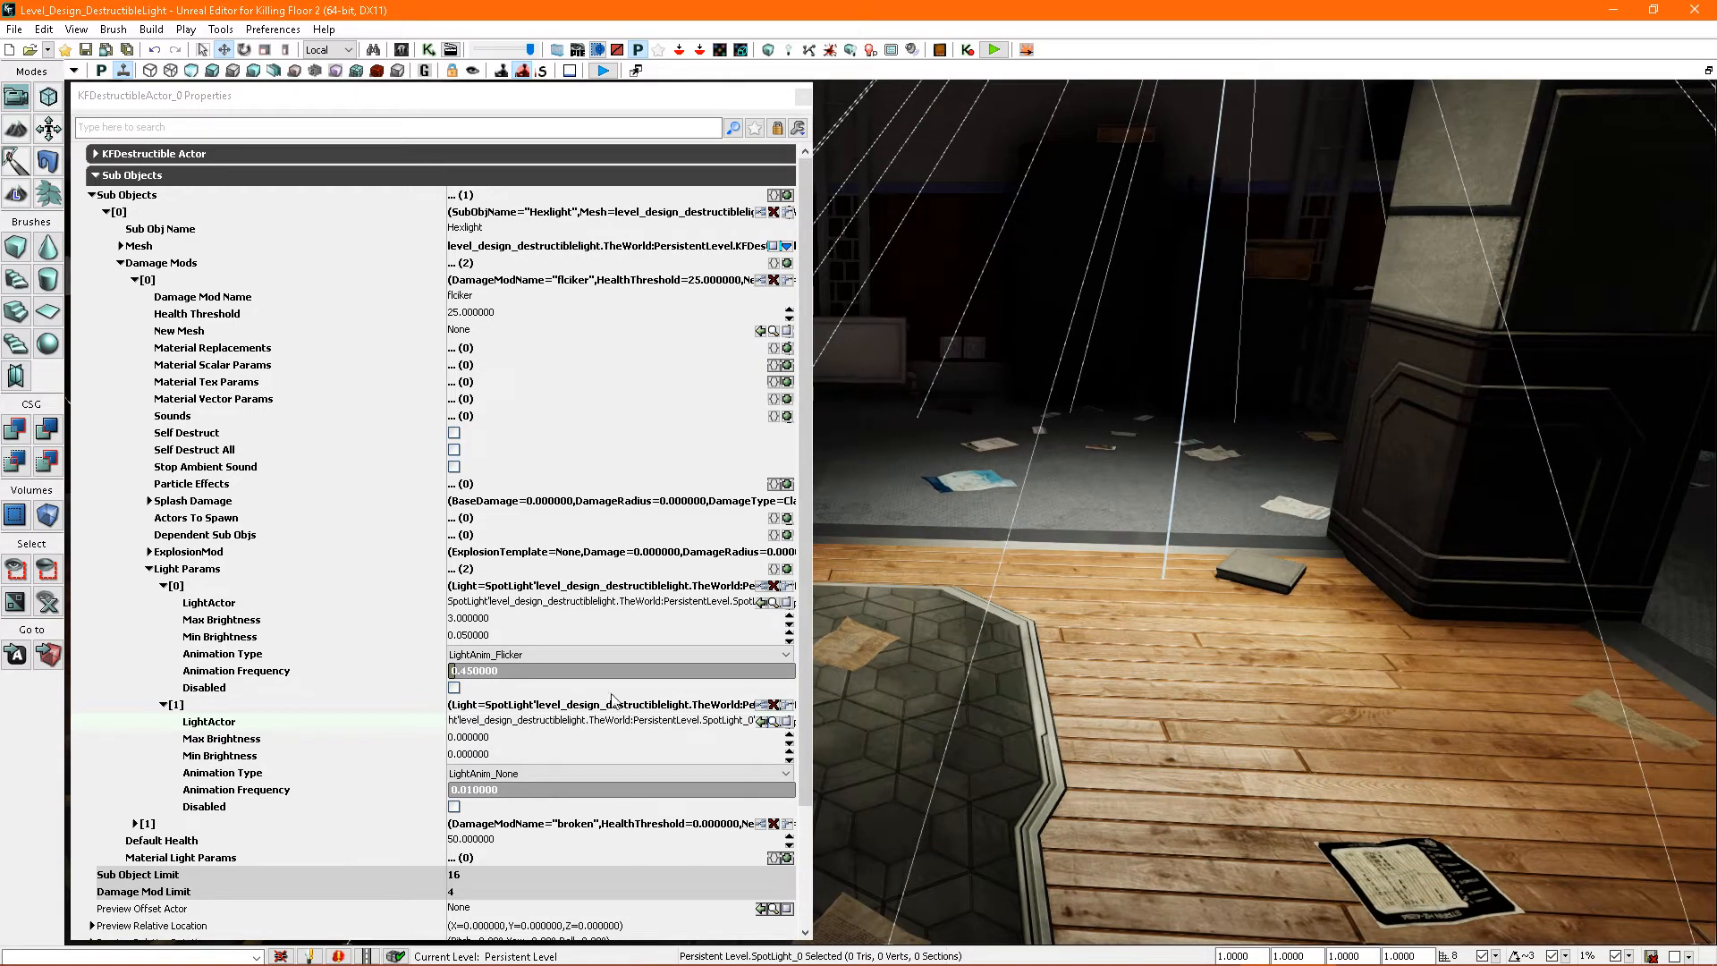
pyautogui.click(774, 704)
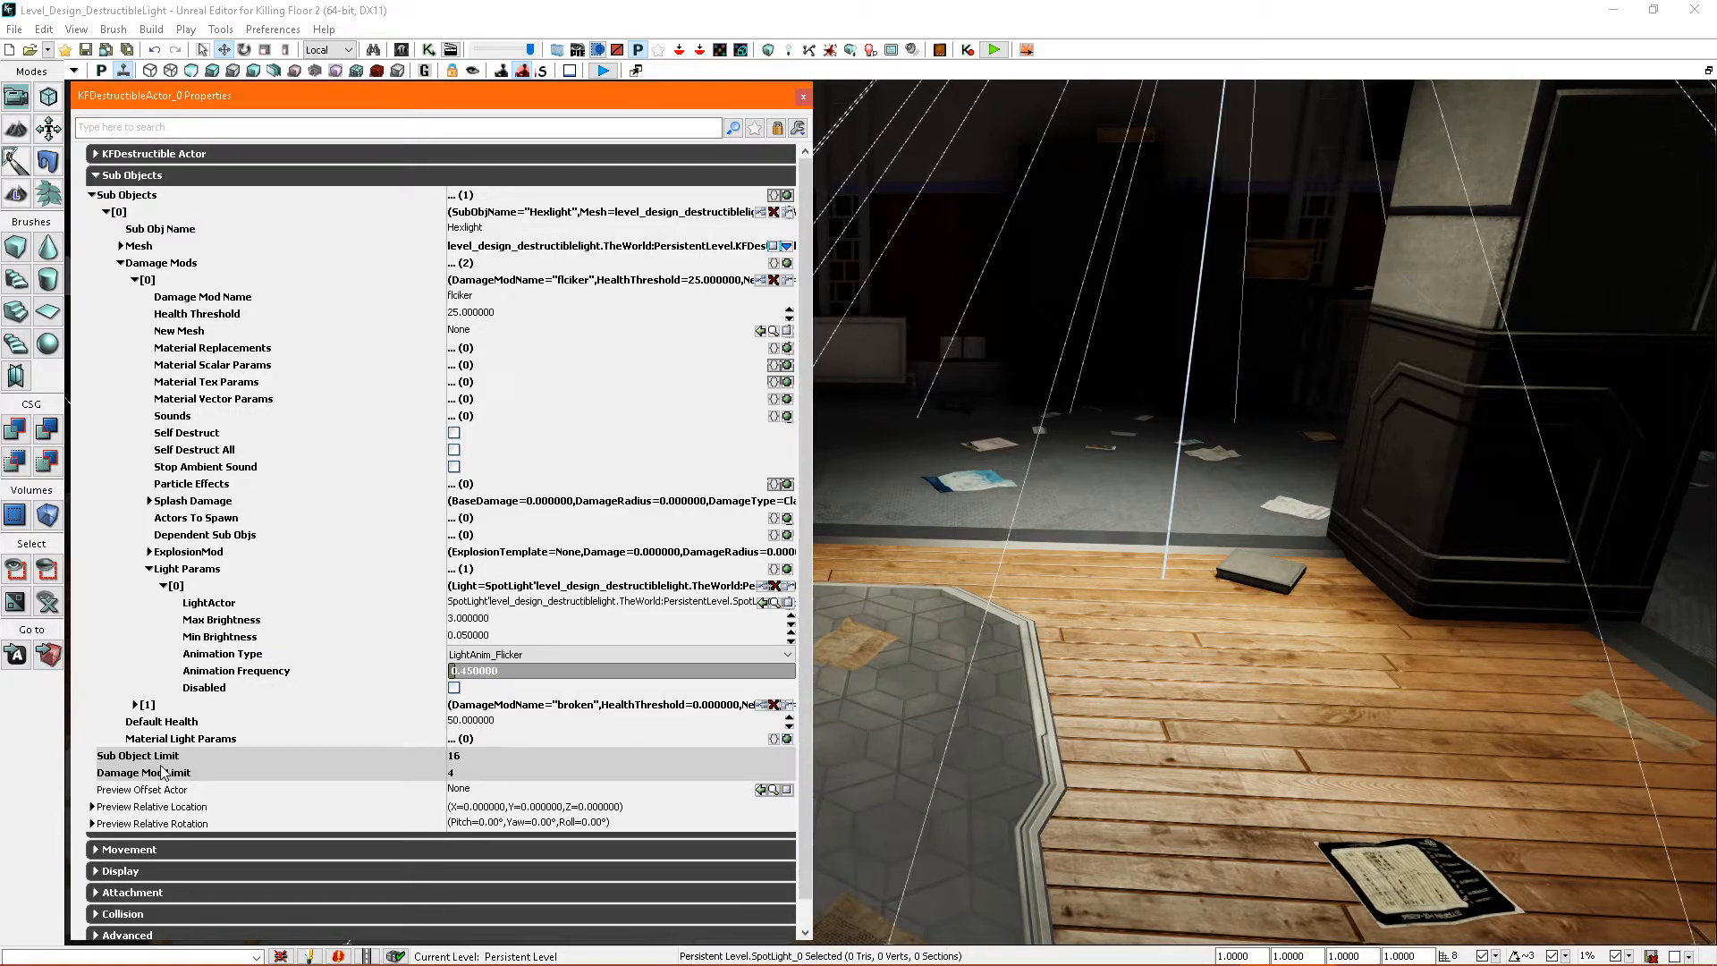
# - Collapse the flicker mod's Light Params and add a Material Light Params entry for Mat ID 0 with the spot light as Light Actor
pyautogui.click(150, 570)
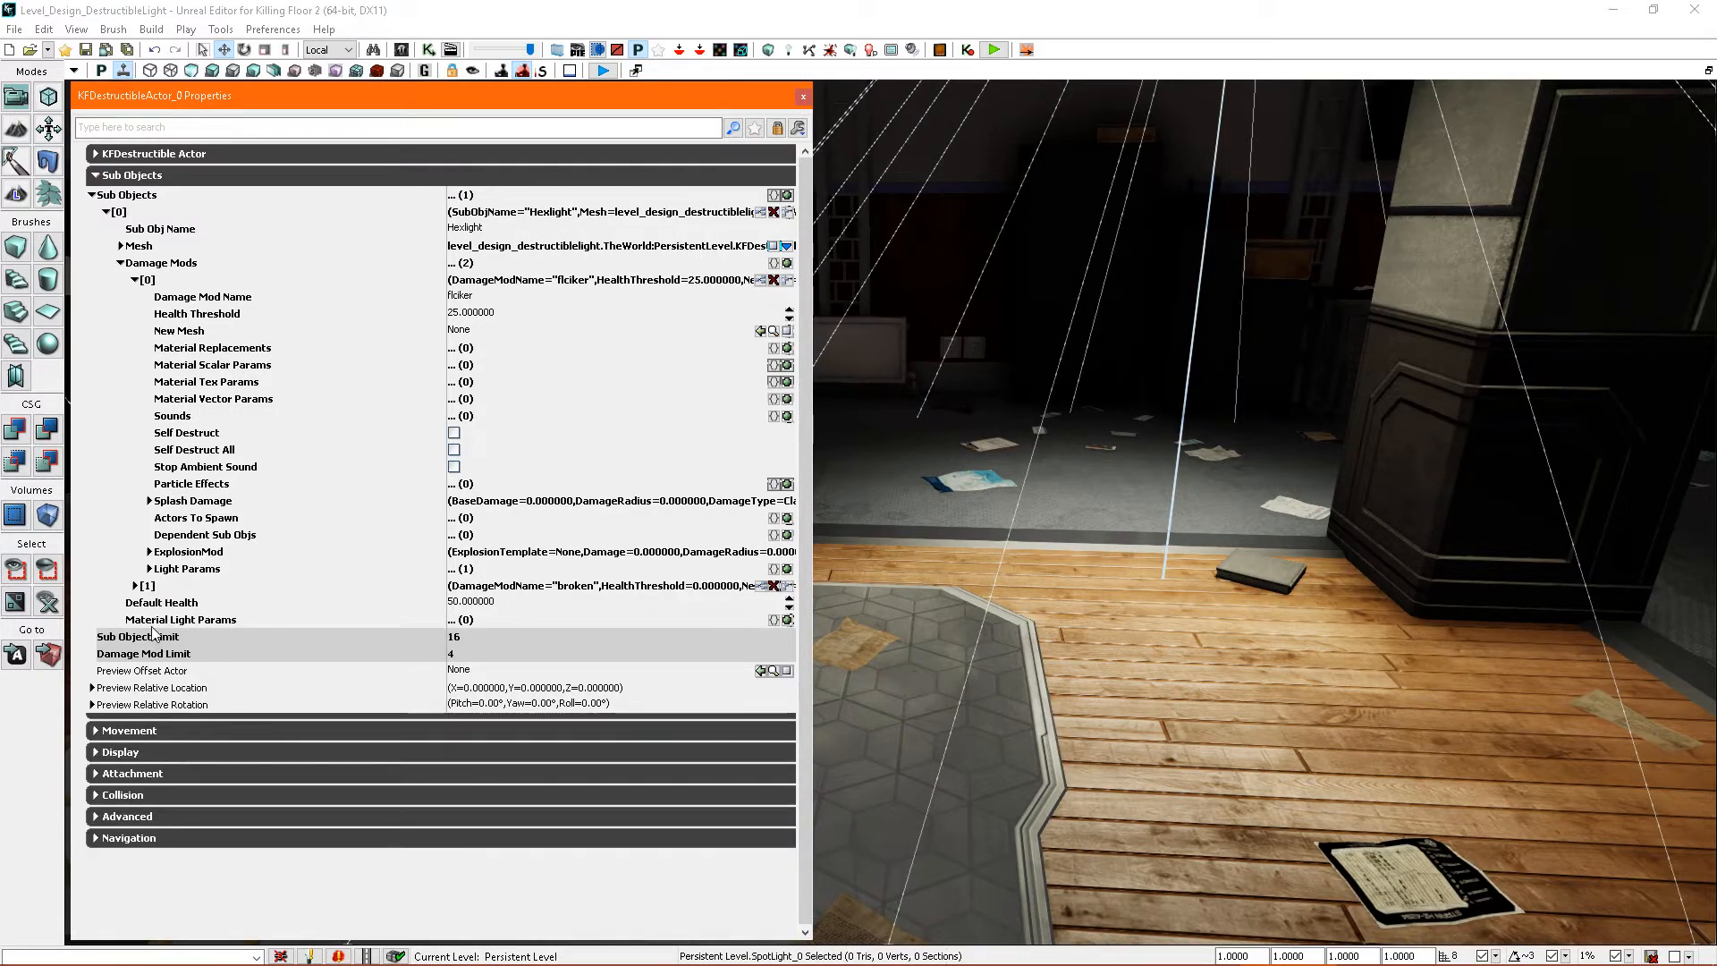
pyautogui.click(787, 619)
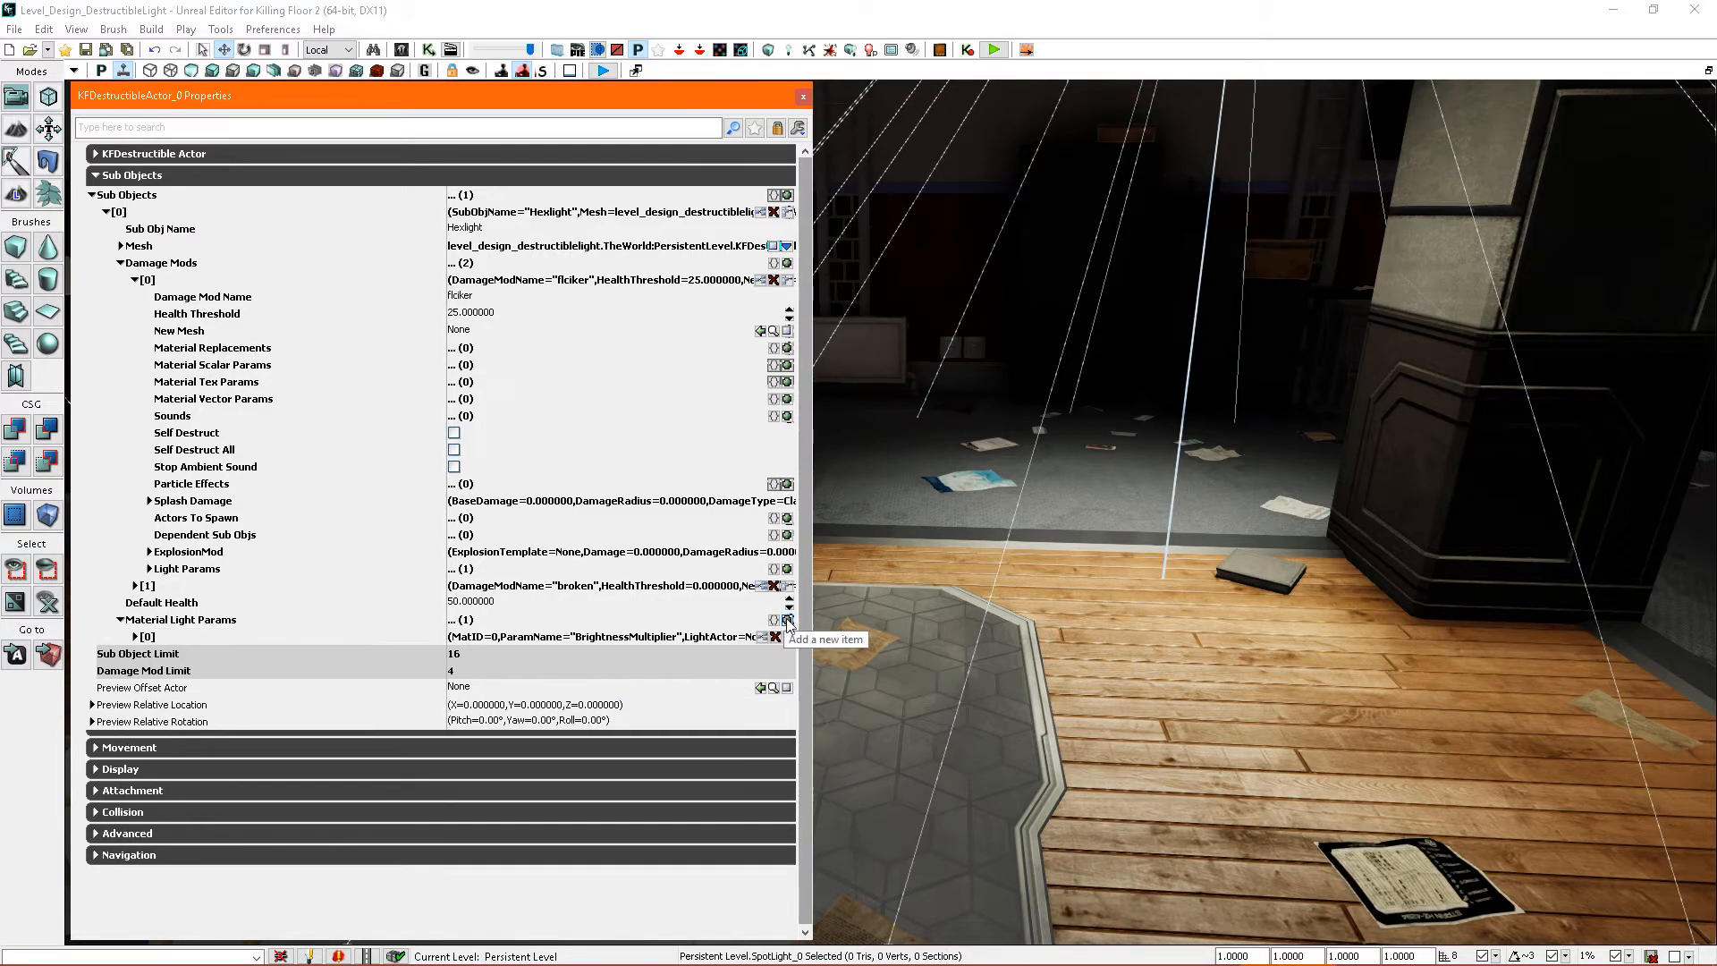
pyautogui.click(135, 637)
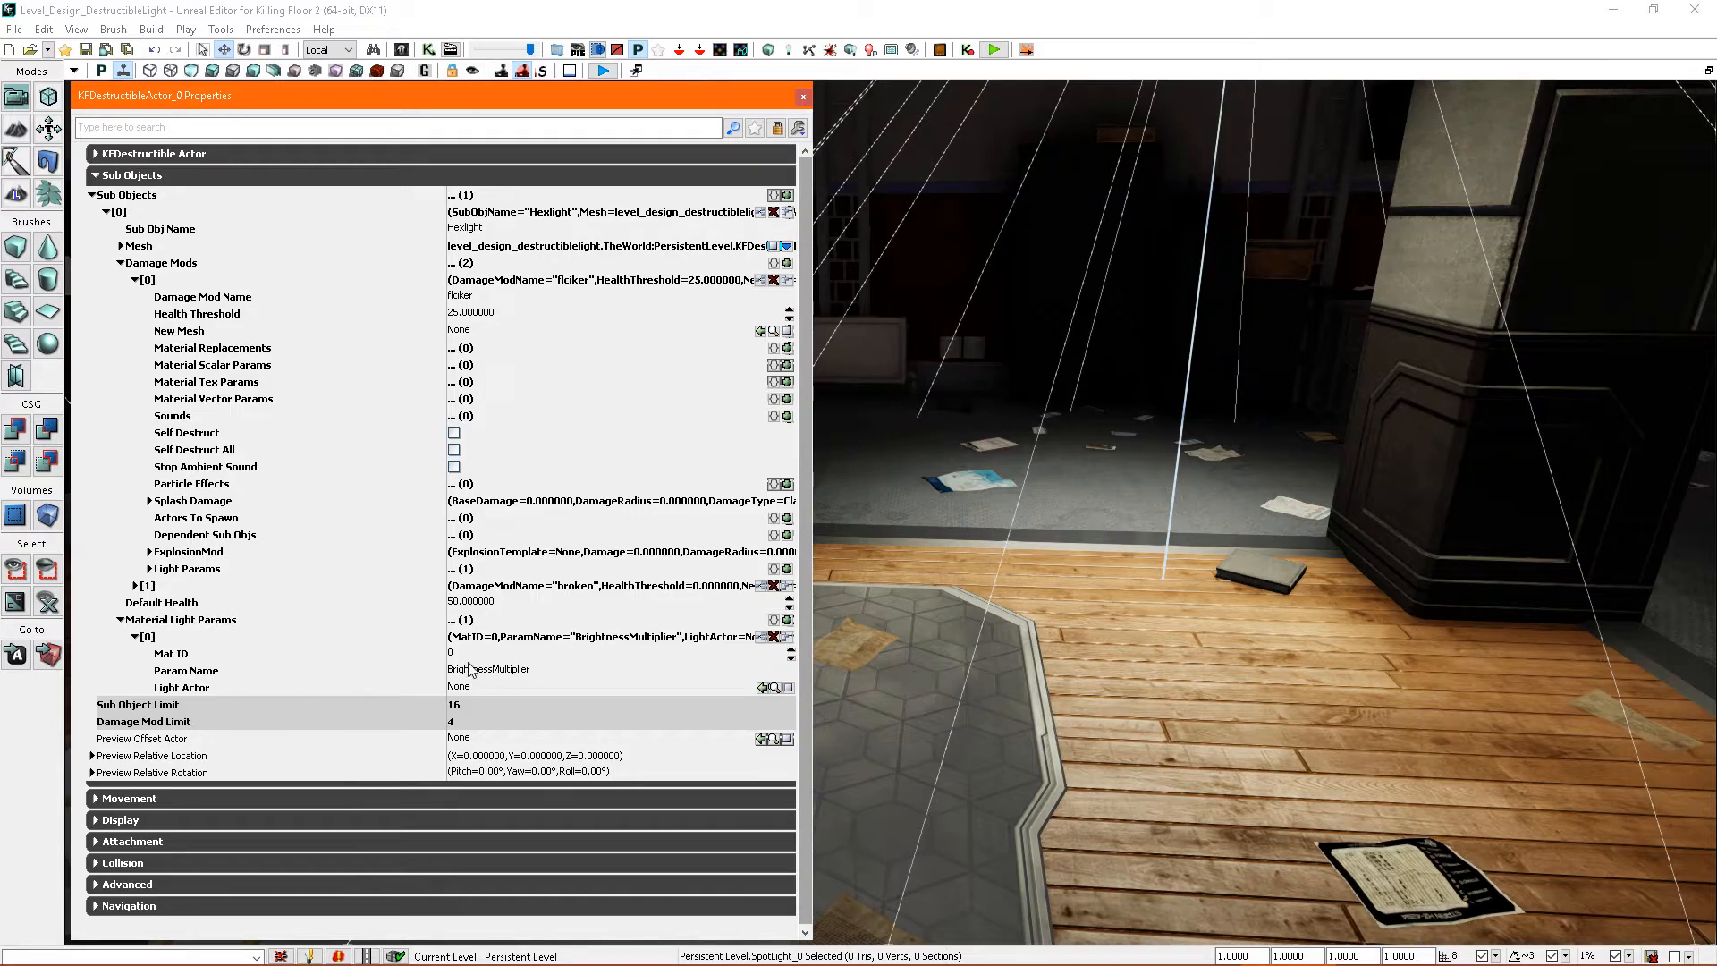
pyautogui.moveTo(1011, 441); pyautogui.dragTo(1042, 313, button='right')
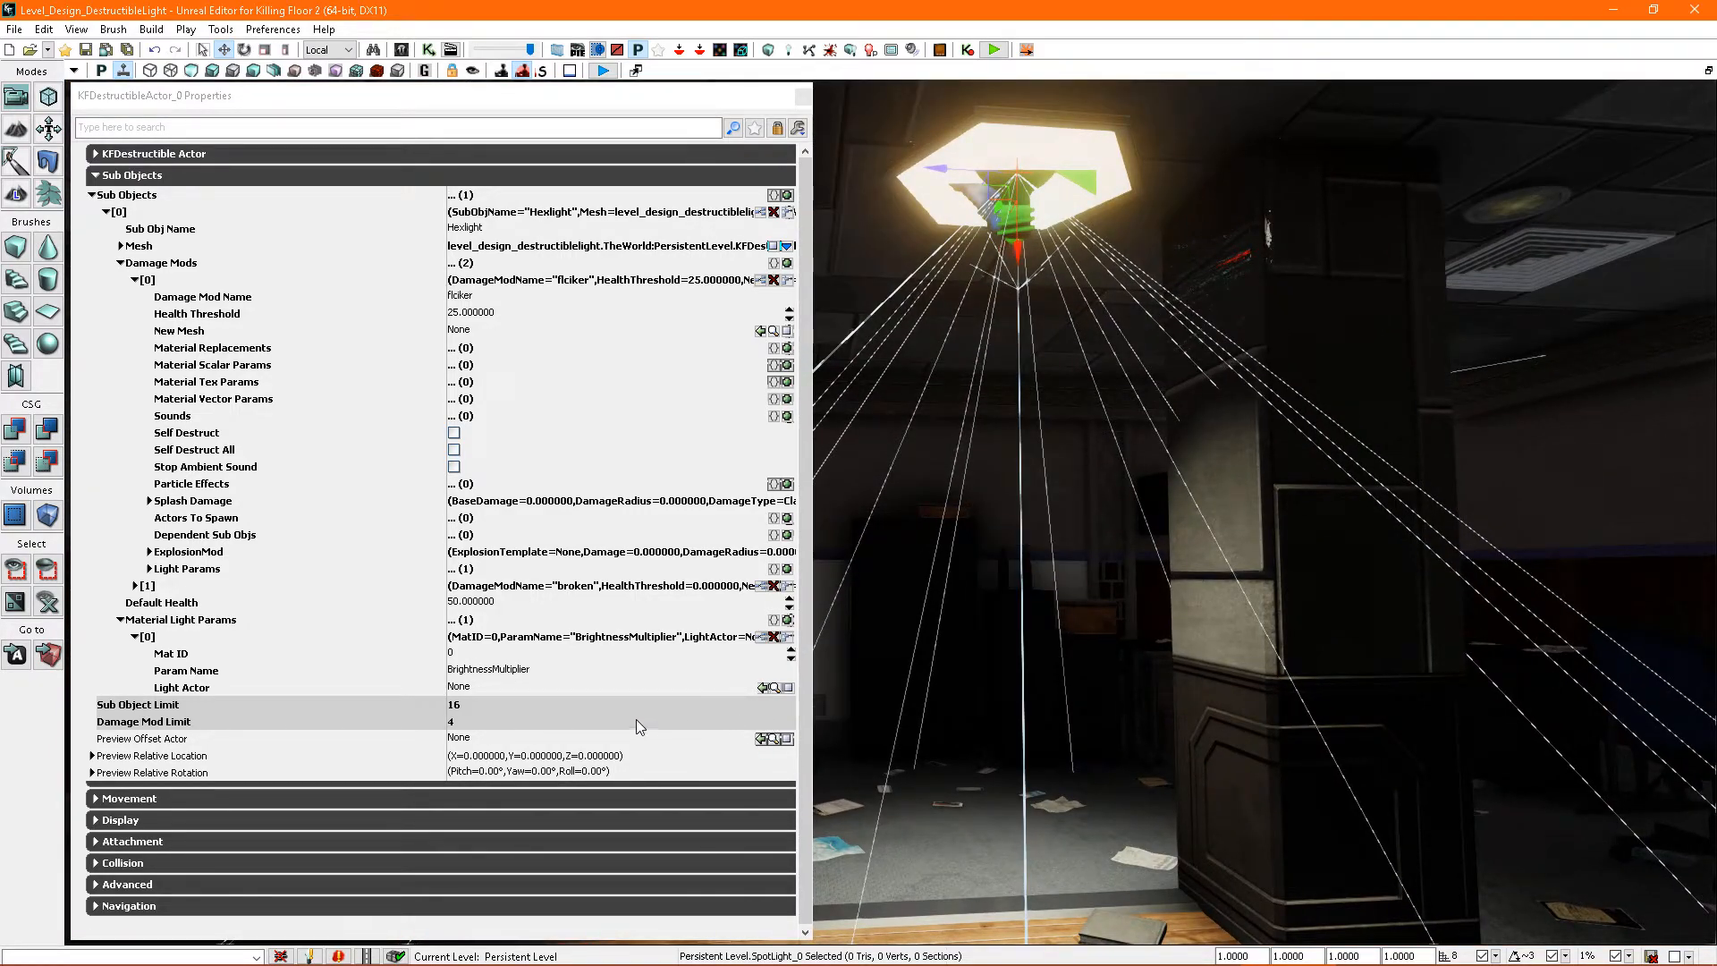
pyautogui.click(761, 688)
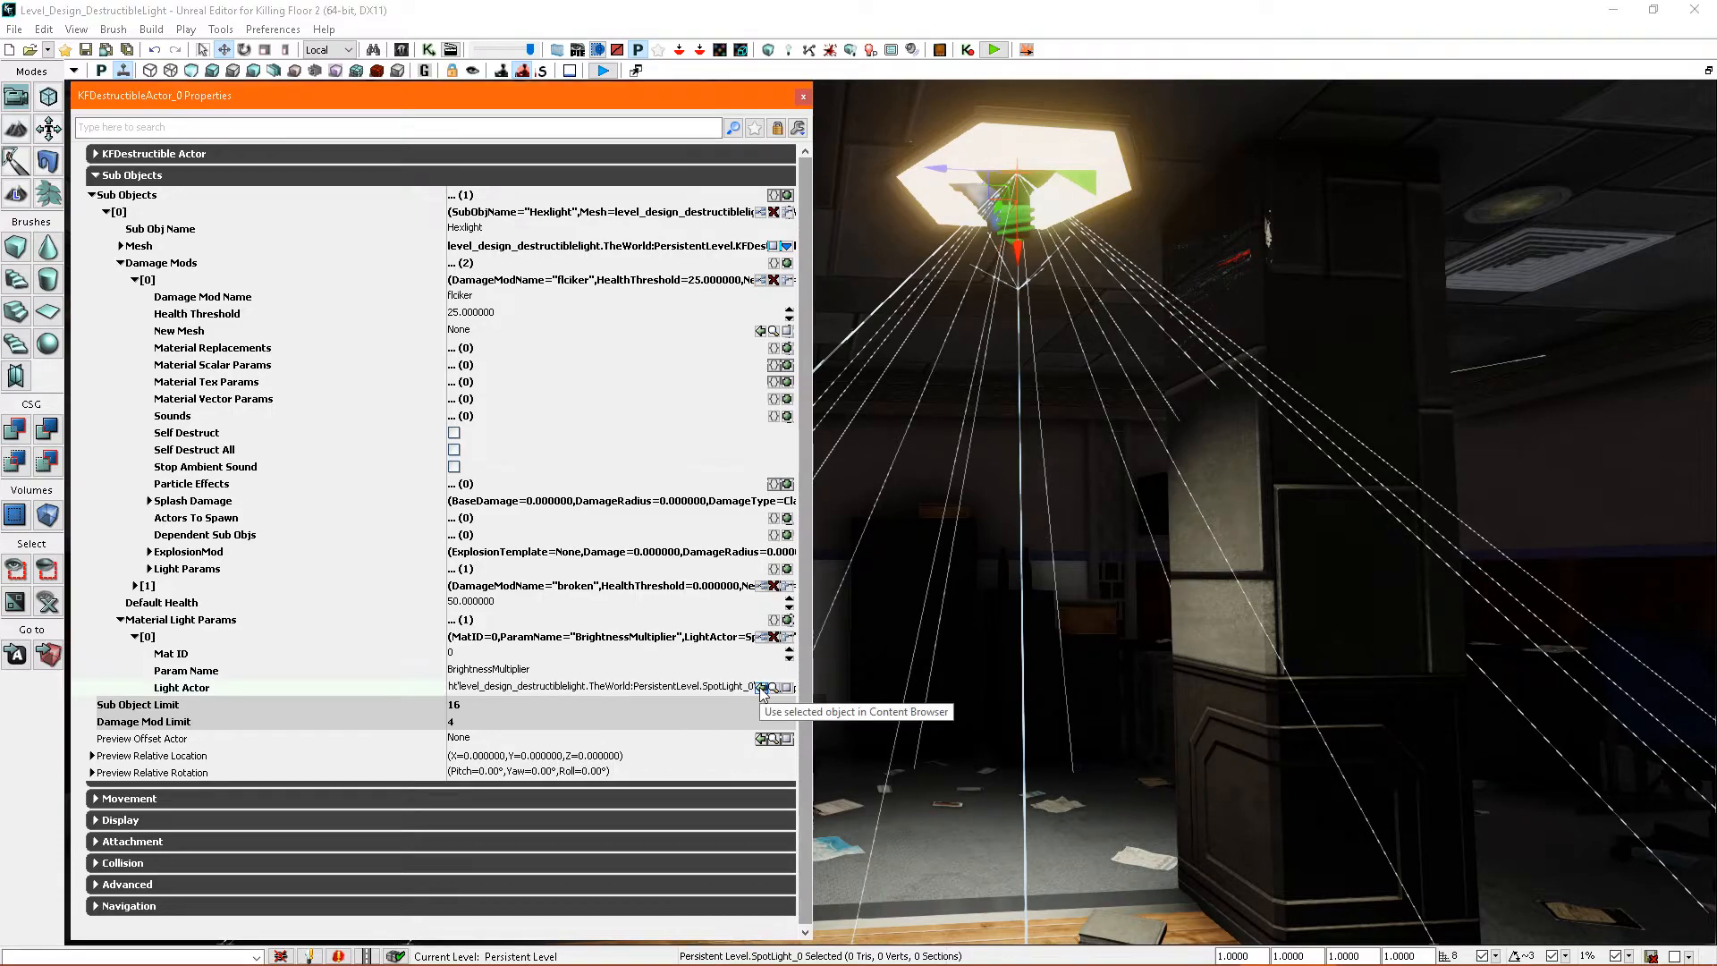
pyautogui.click(489, 656)
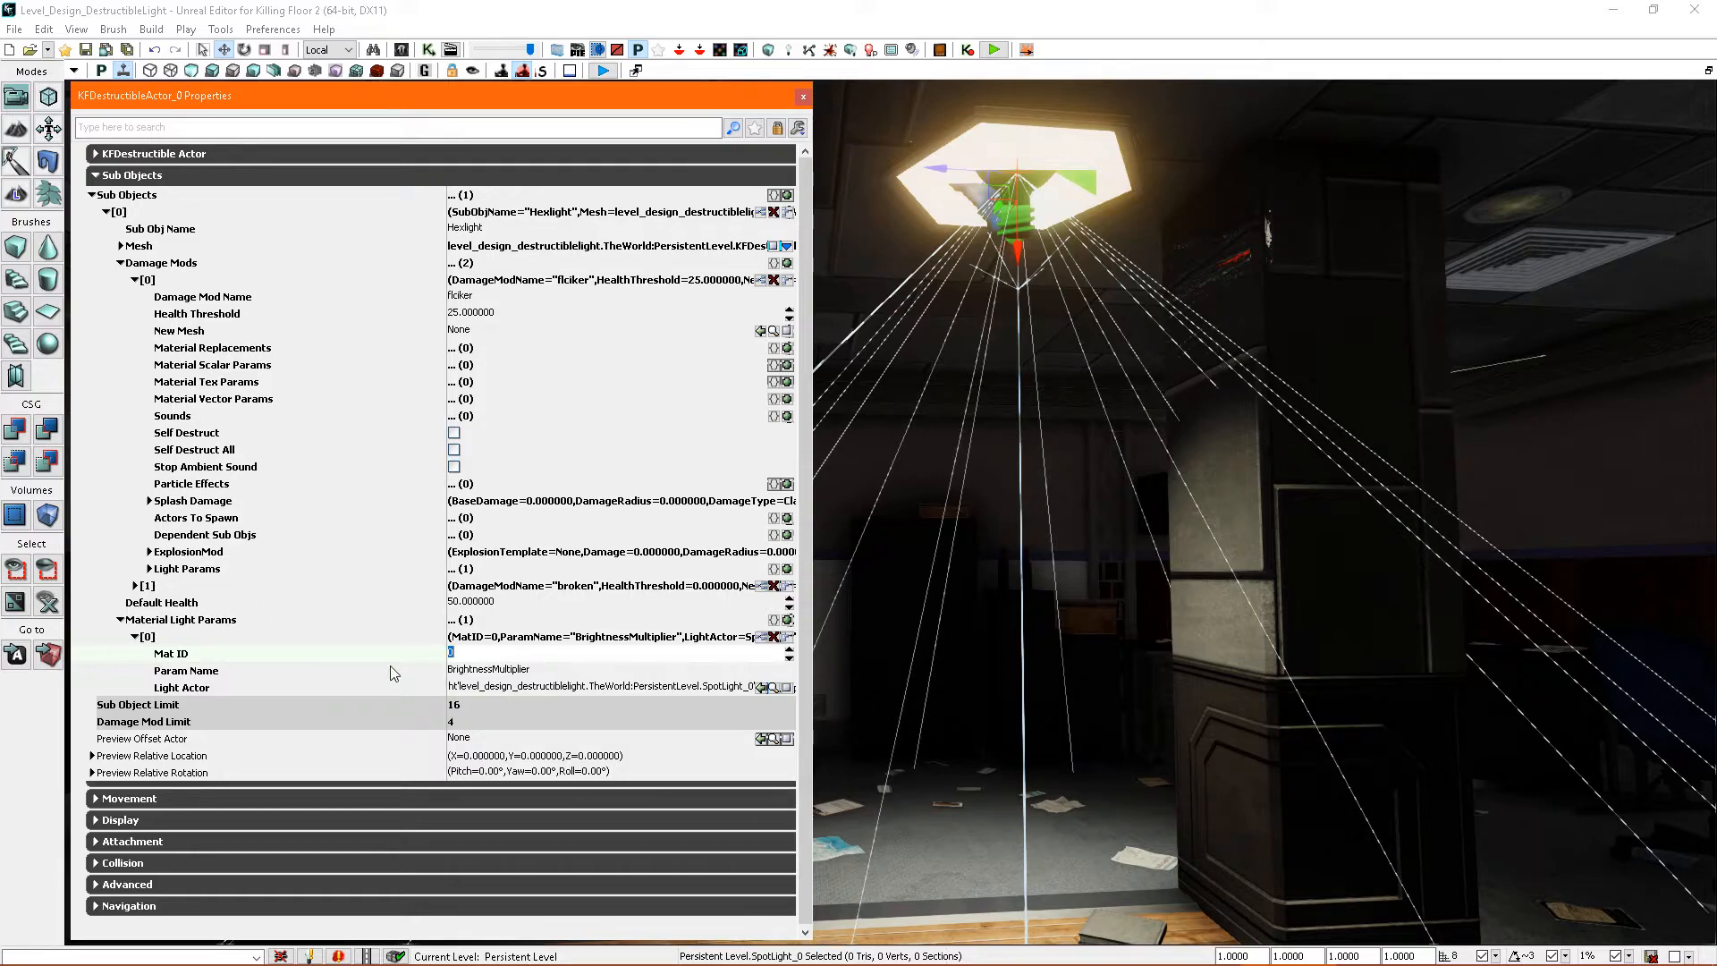
pyautogui.moveTo(988, 203); pyautogui.dragTo(988, 161, button='right')
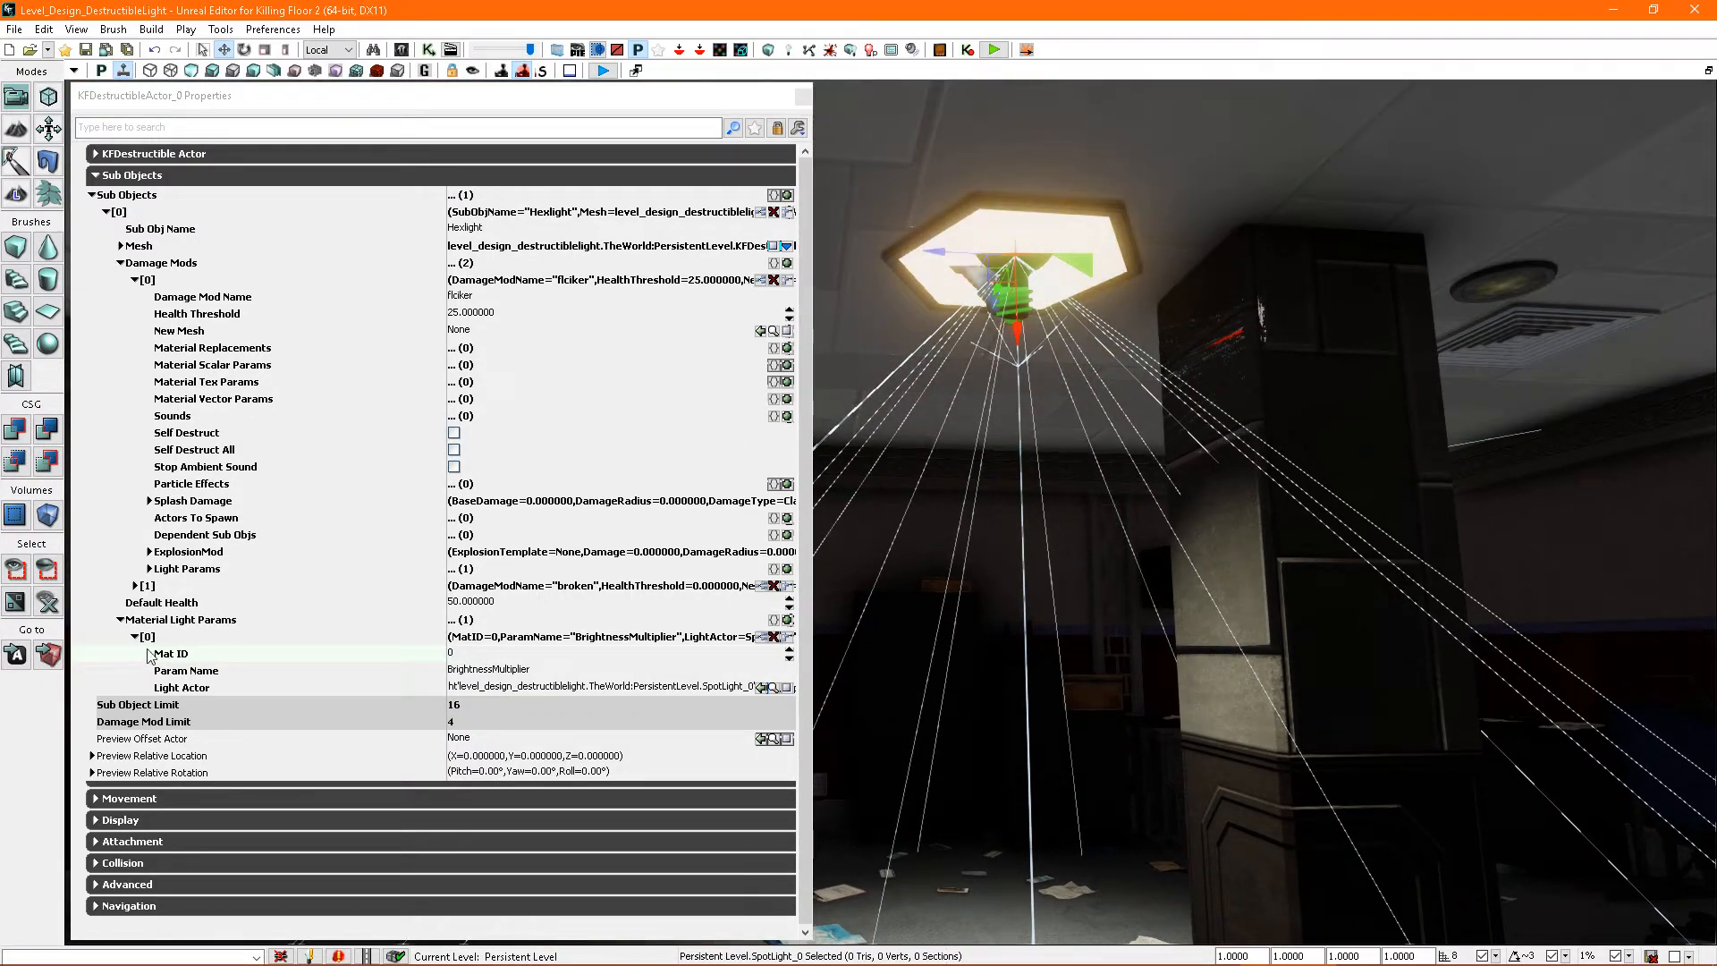
# - Add a second Material Light Params entry with Mat ID 1 and the spot light as Light Actor, and close the properties
pyautogui.click(787, 621)
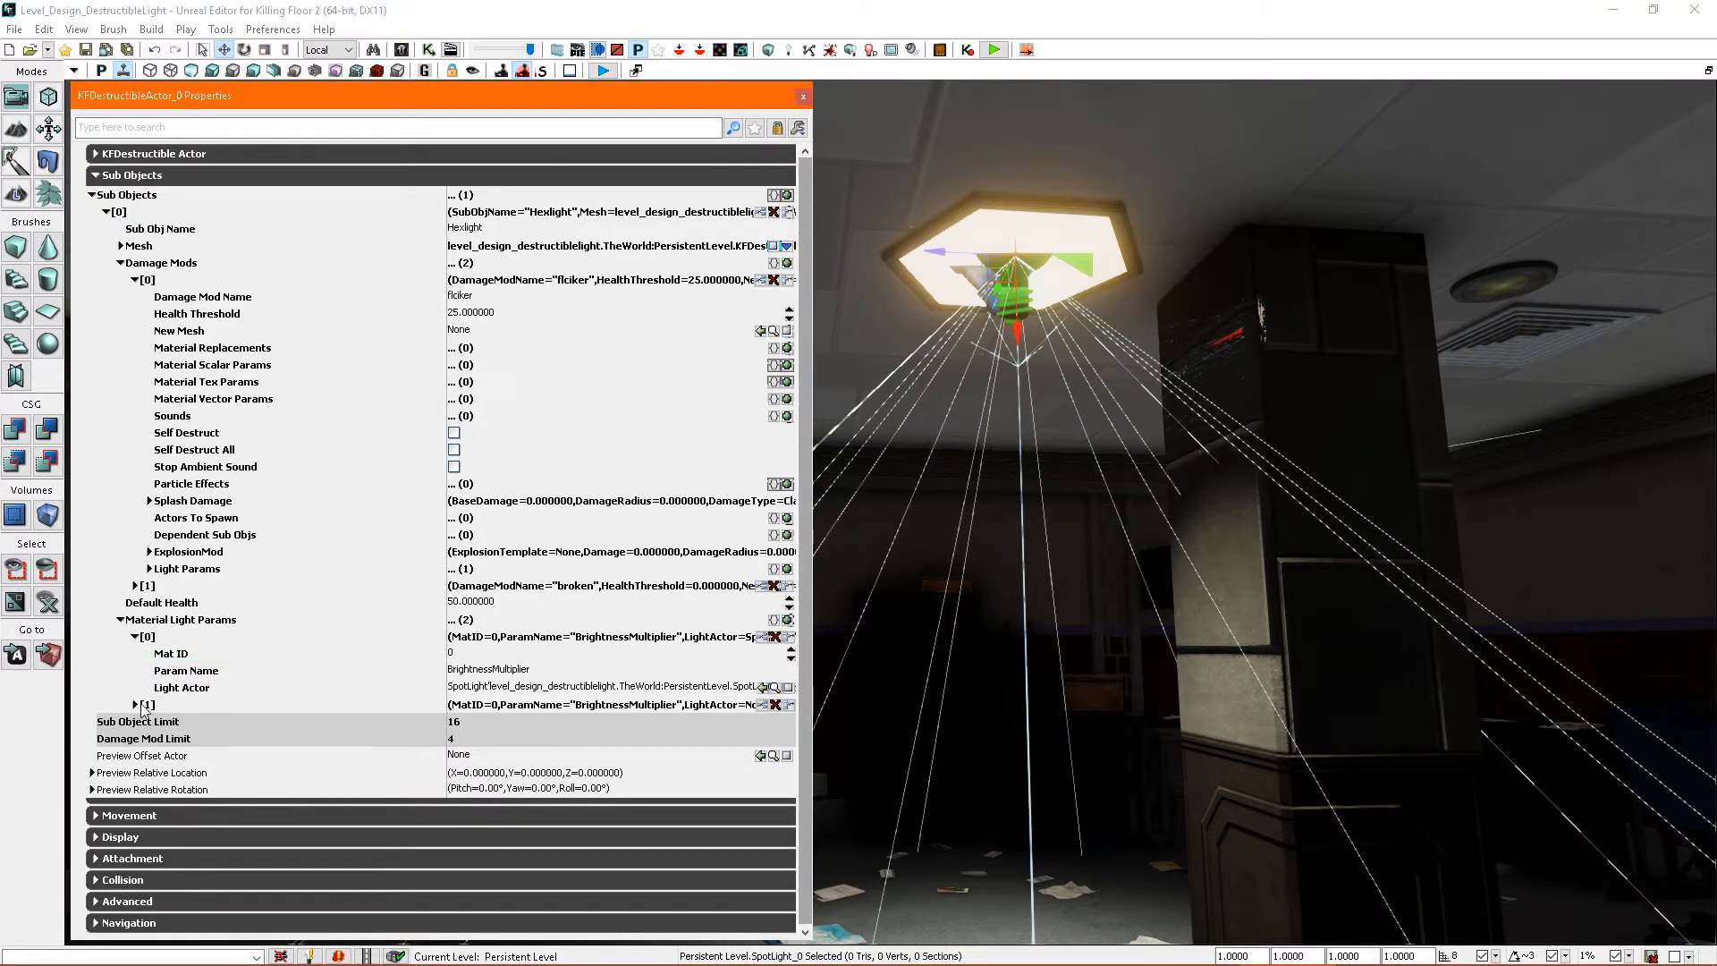
pyautogui.click(136, 704)
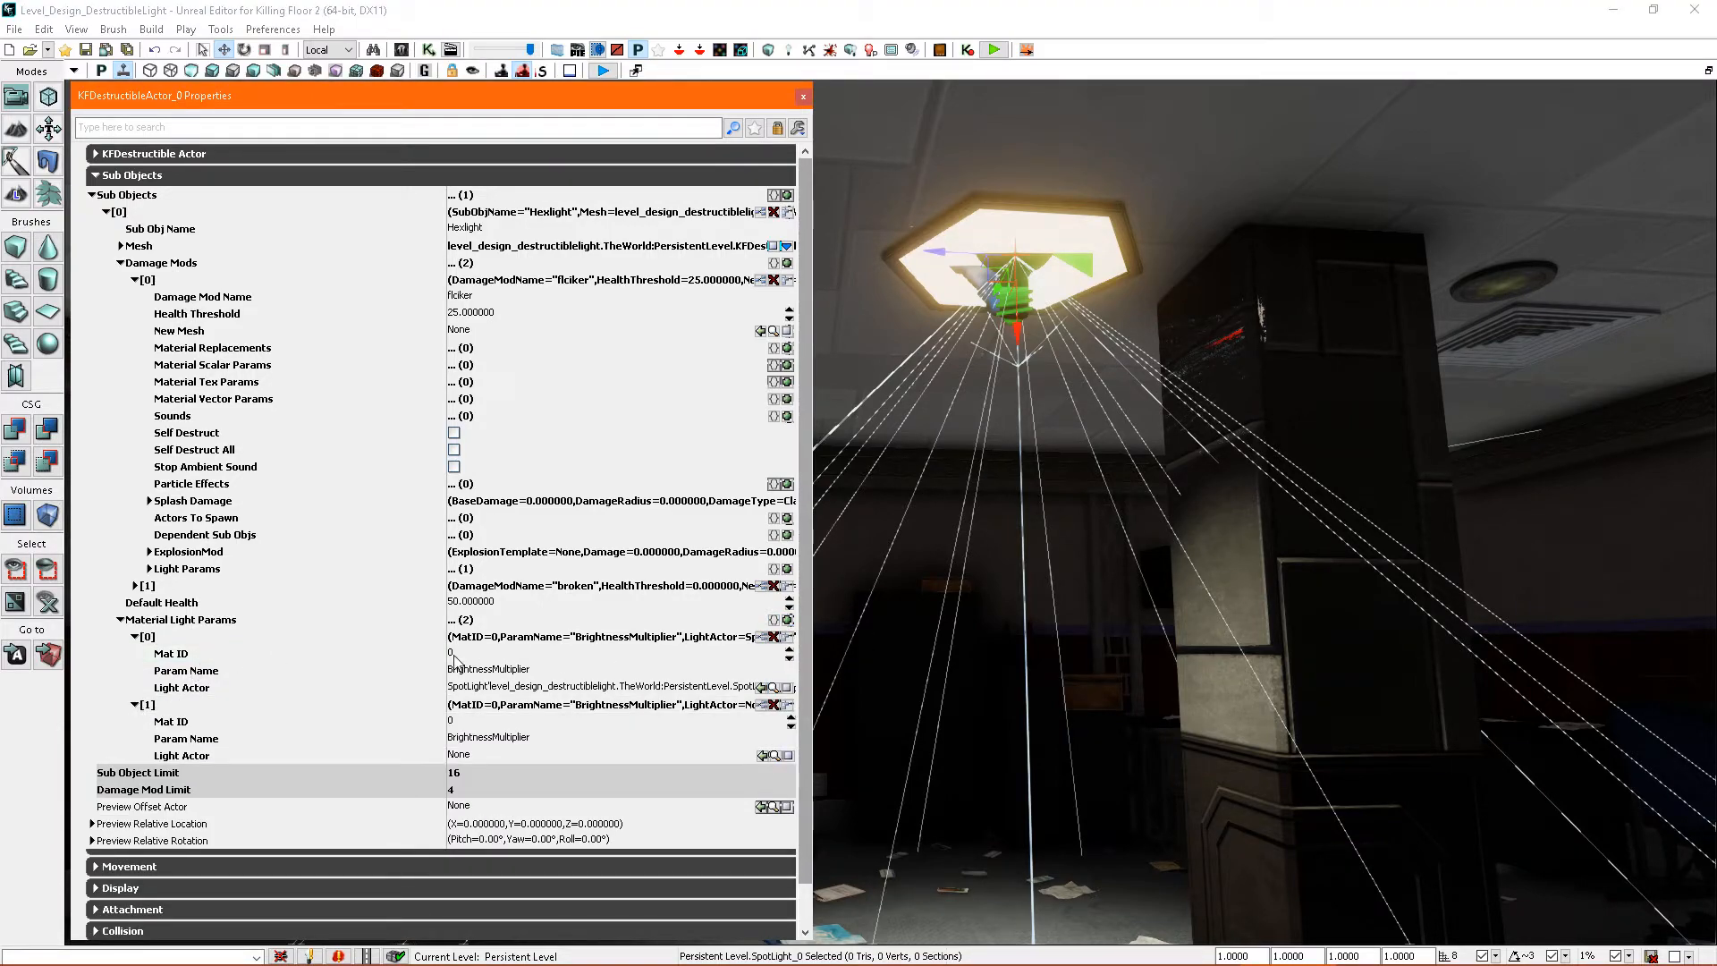
pyautogui.click(484, 722)
pyautogui.write('1')
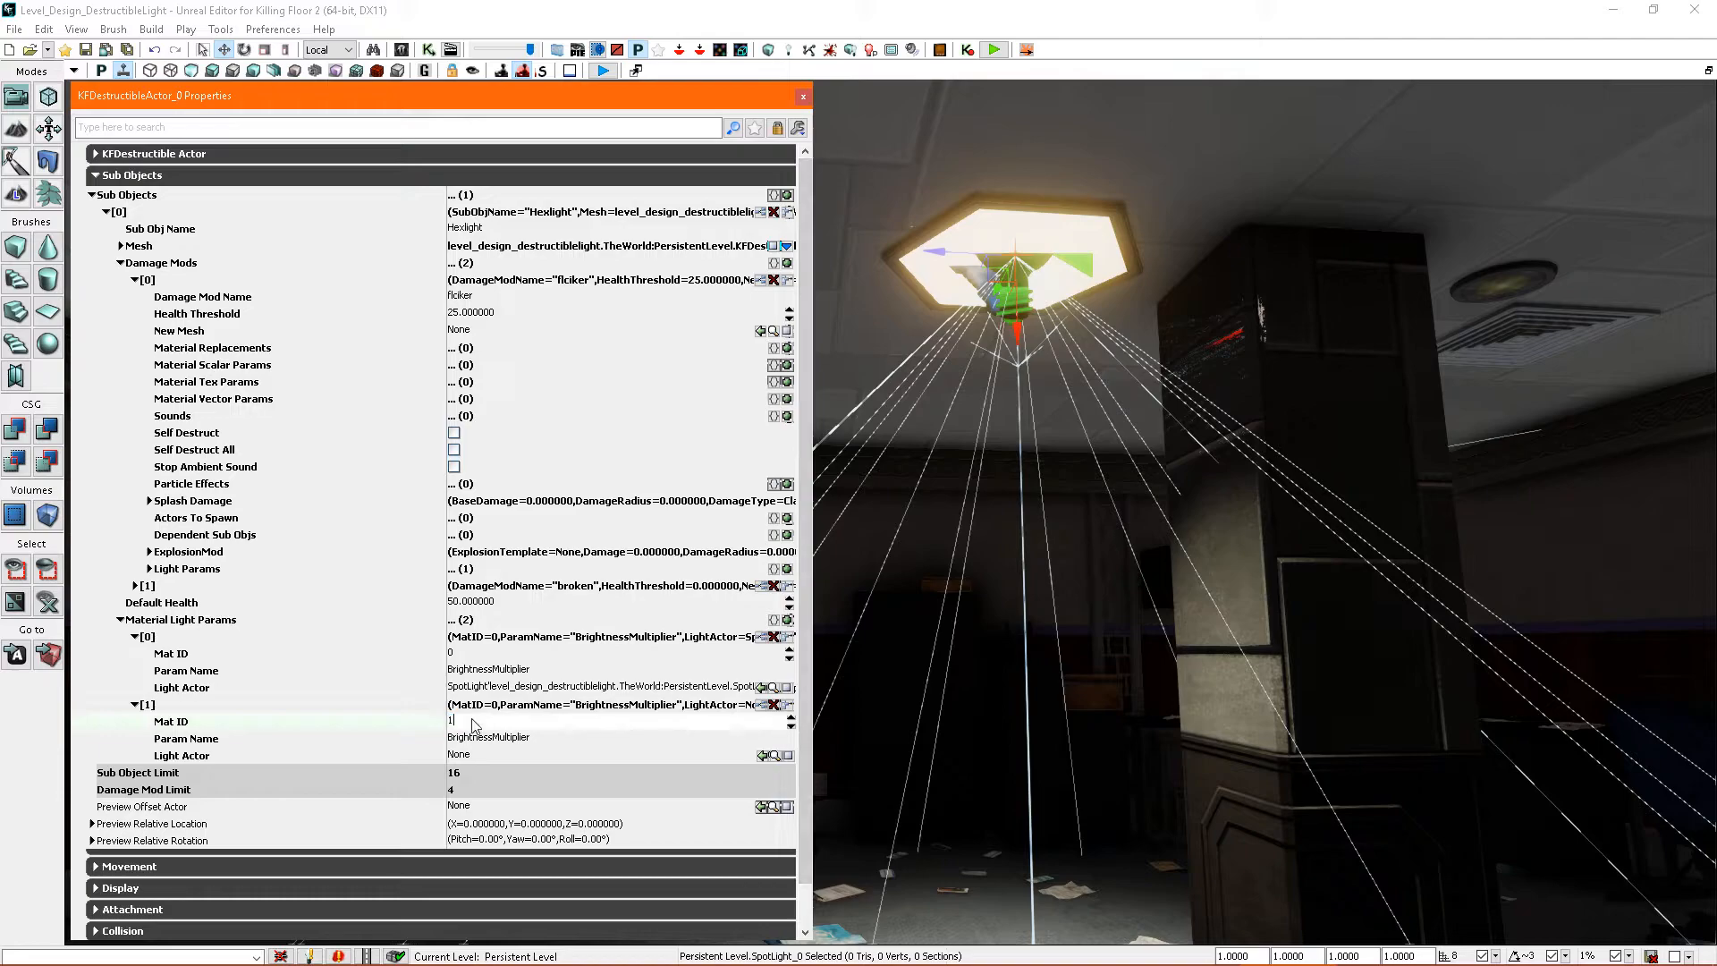
pyautogui.click(763, 756)
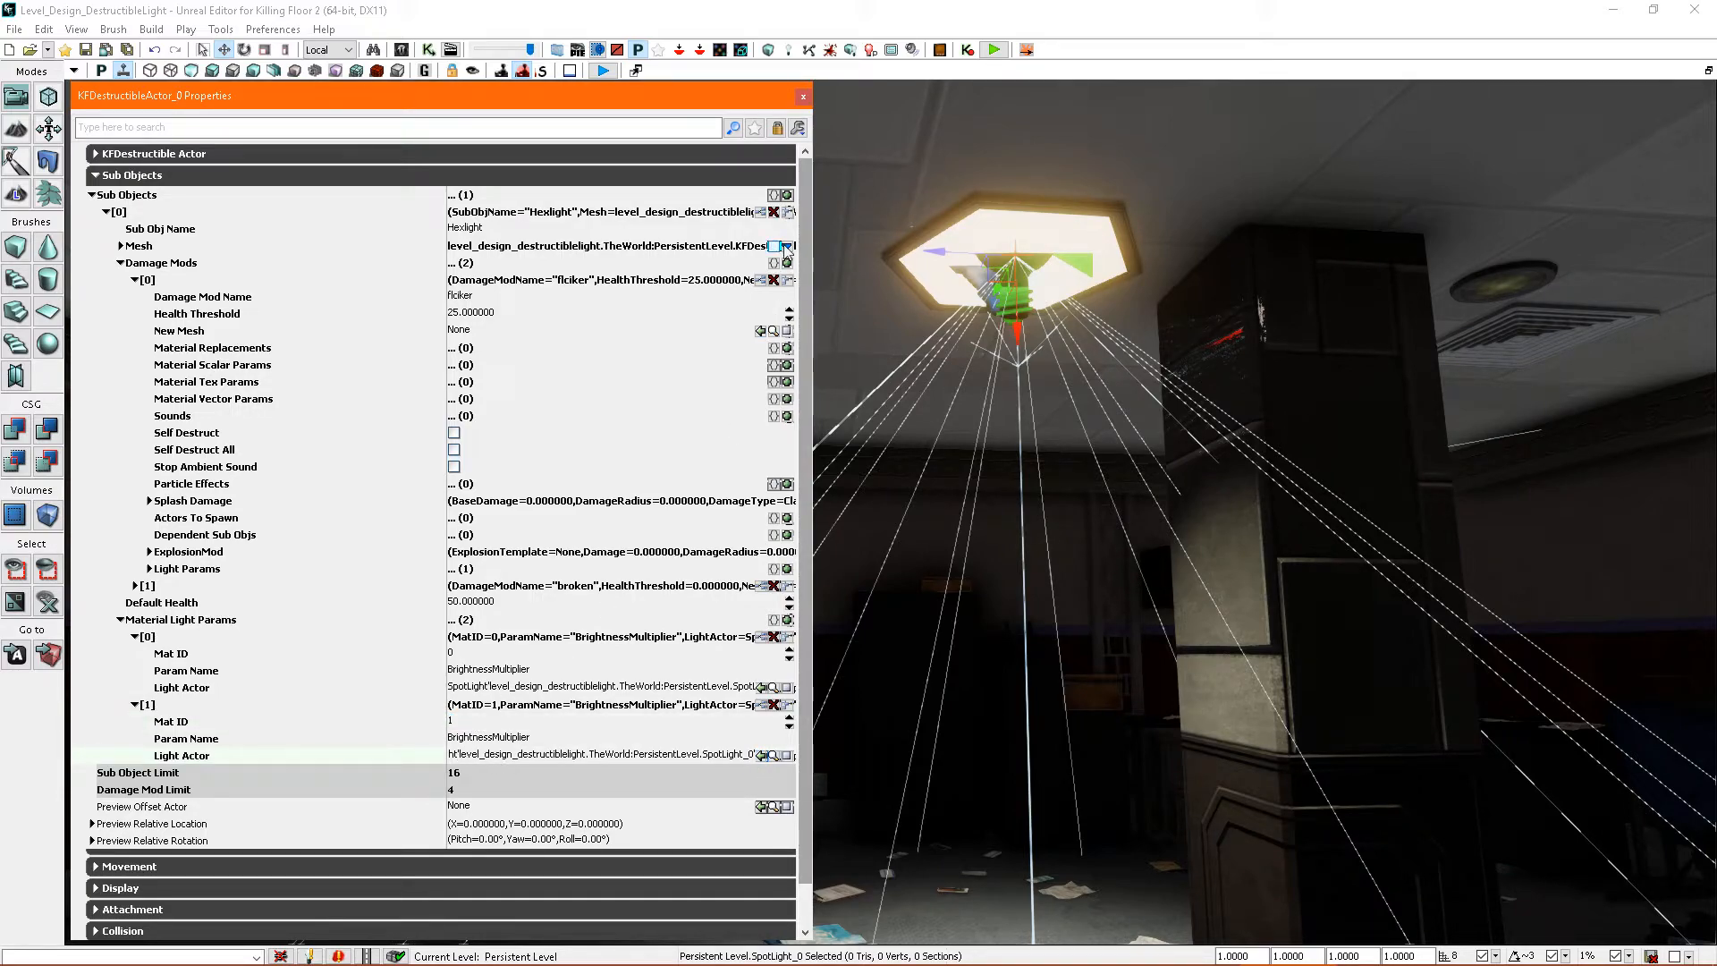
pyautogui.click(803, 96)
# - Playtest from the wooden floor, shoot the ceiling light twice with the pistol and back away to watch its flicker stage
pyautogui.moveTo(1073, 429); pyautogui.dragTo(1080, 751, button='right')
pyautogui.rightClick(1079, 752)
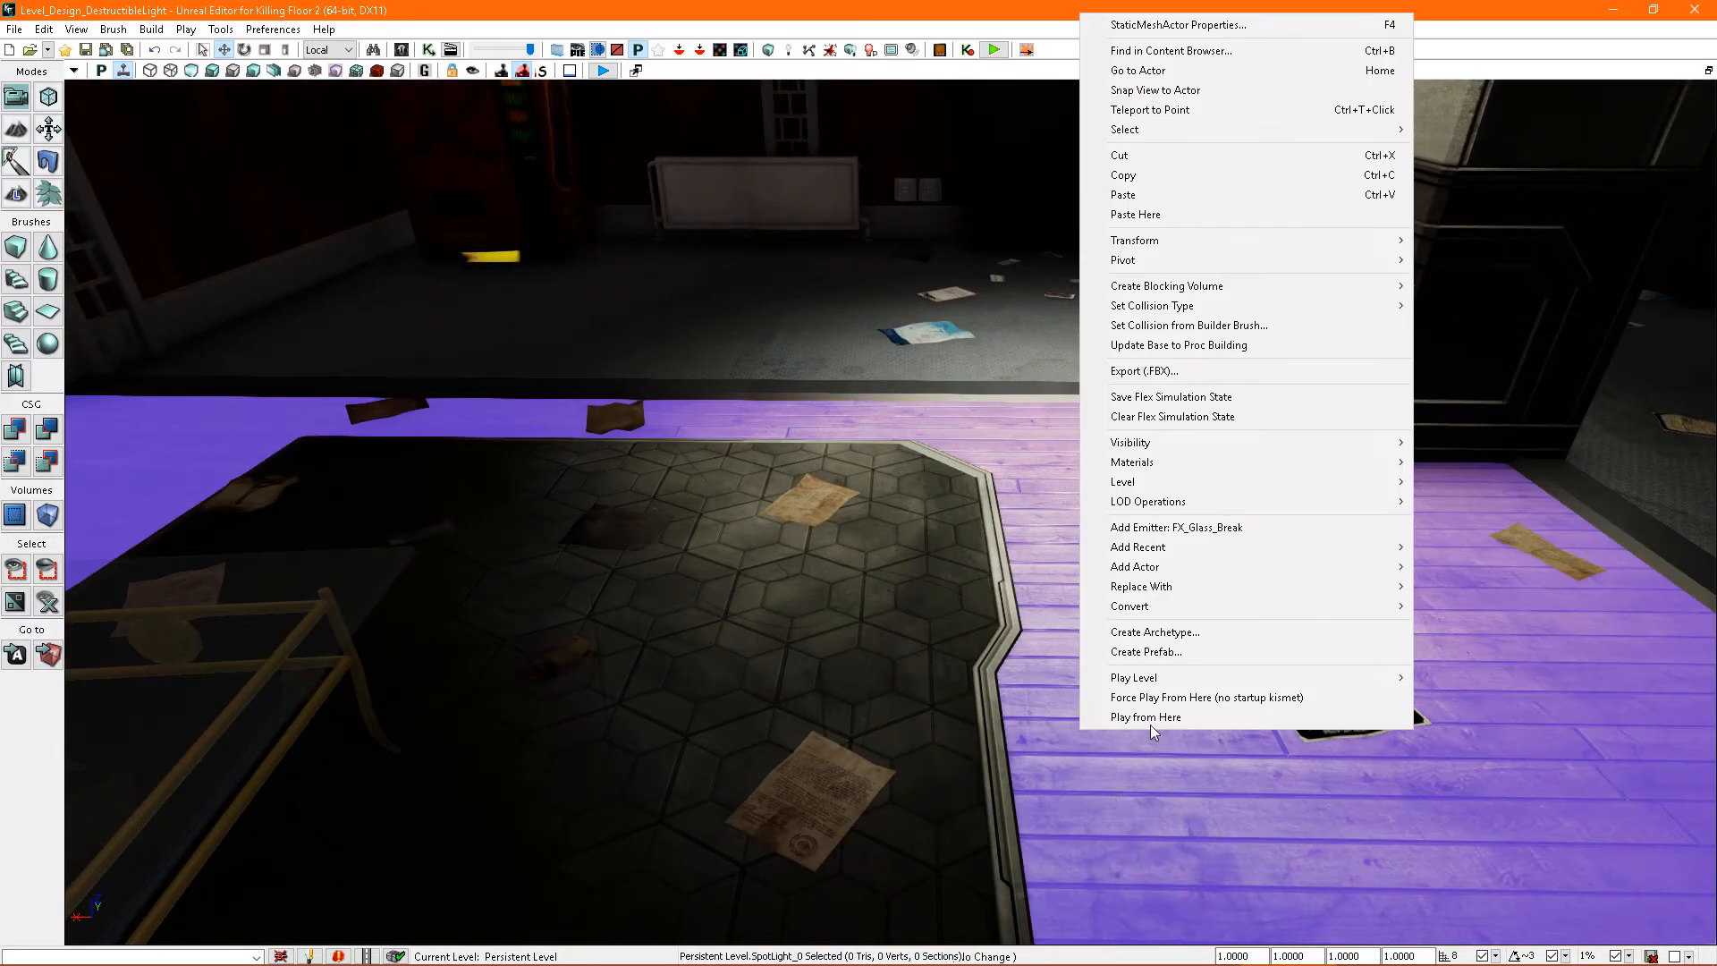
pyautogui.click(1149, 700)
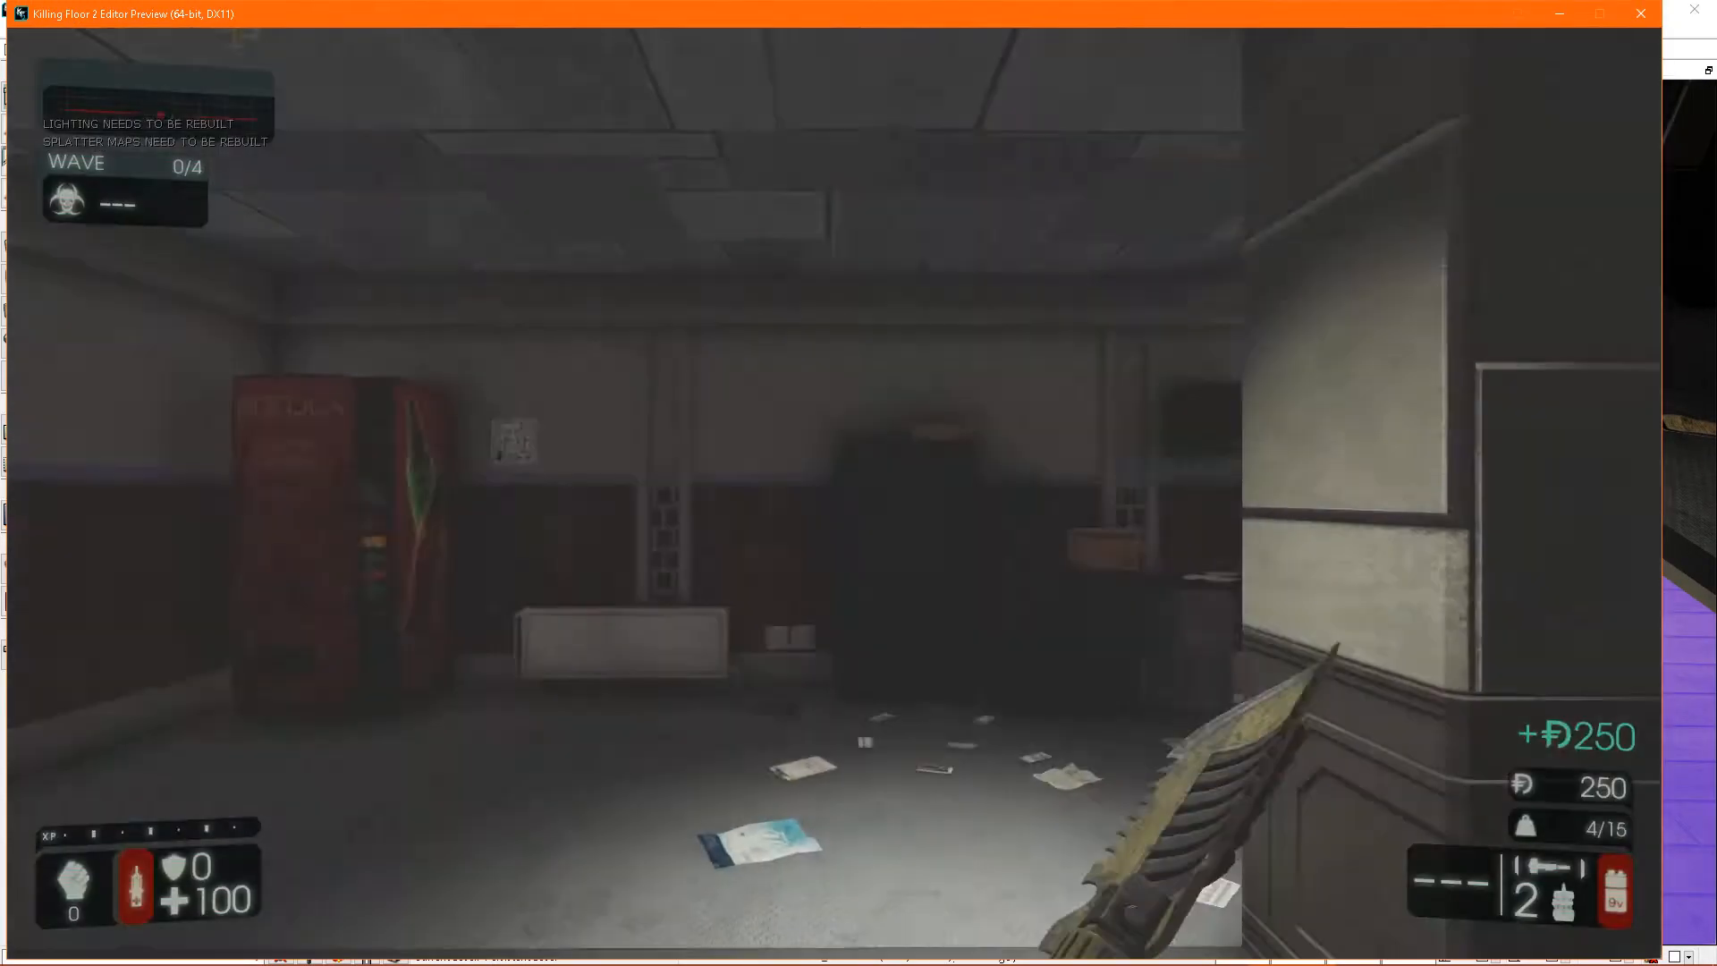
pyautogui.press('2')
pyautogui.click(834, 493)
pyautogui.click(834, 494)
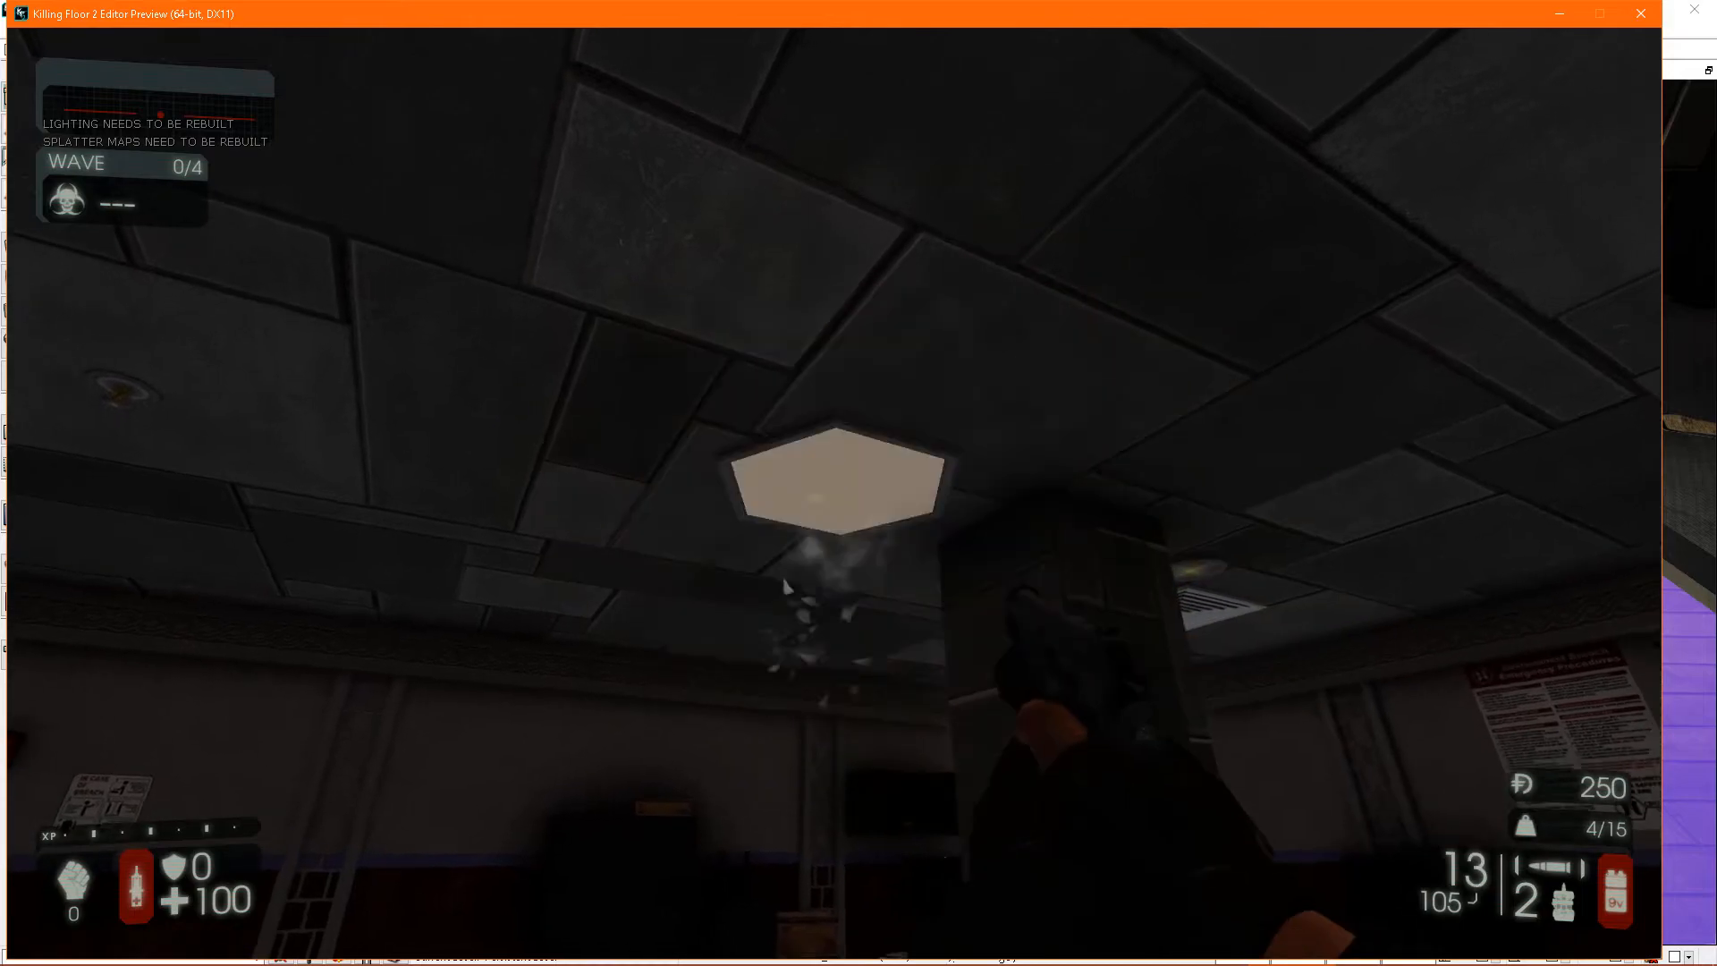
pyautogui.press('s')
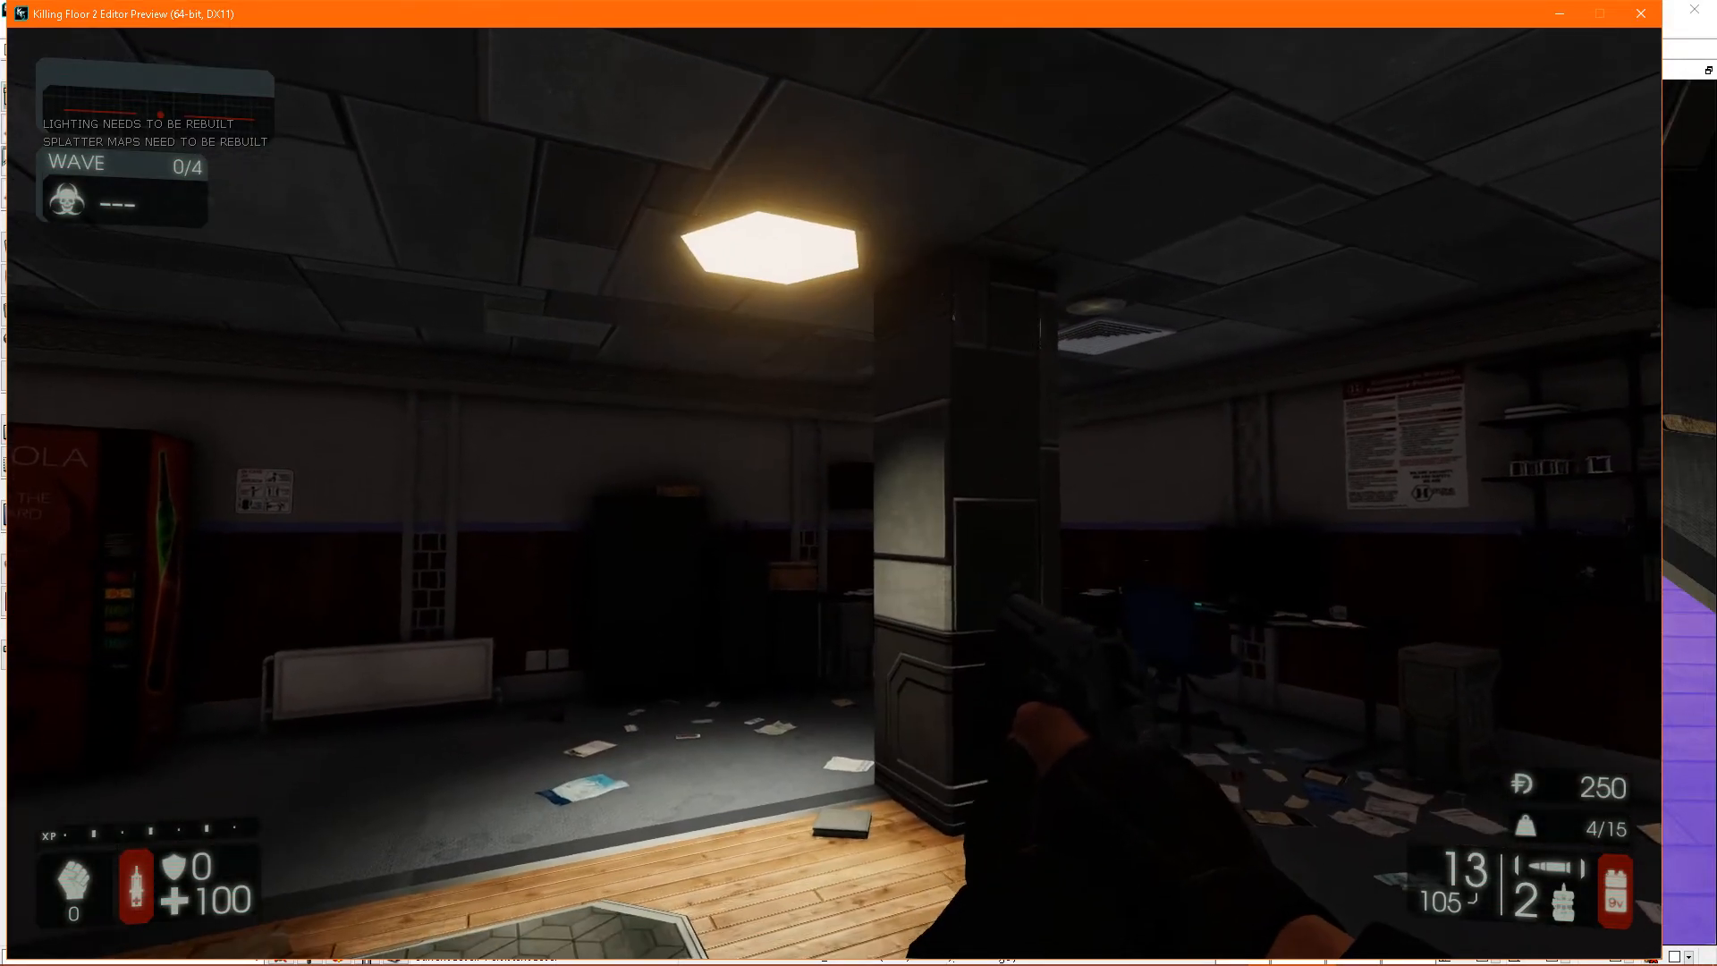
pyautogui.press('s')
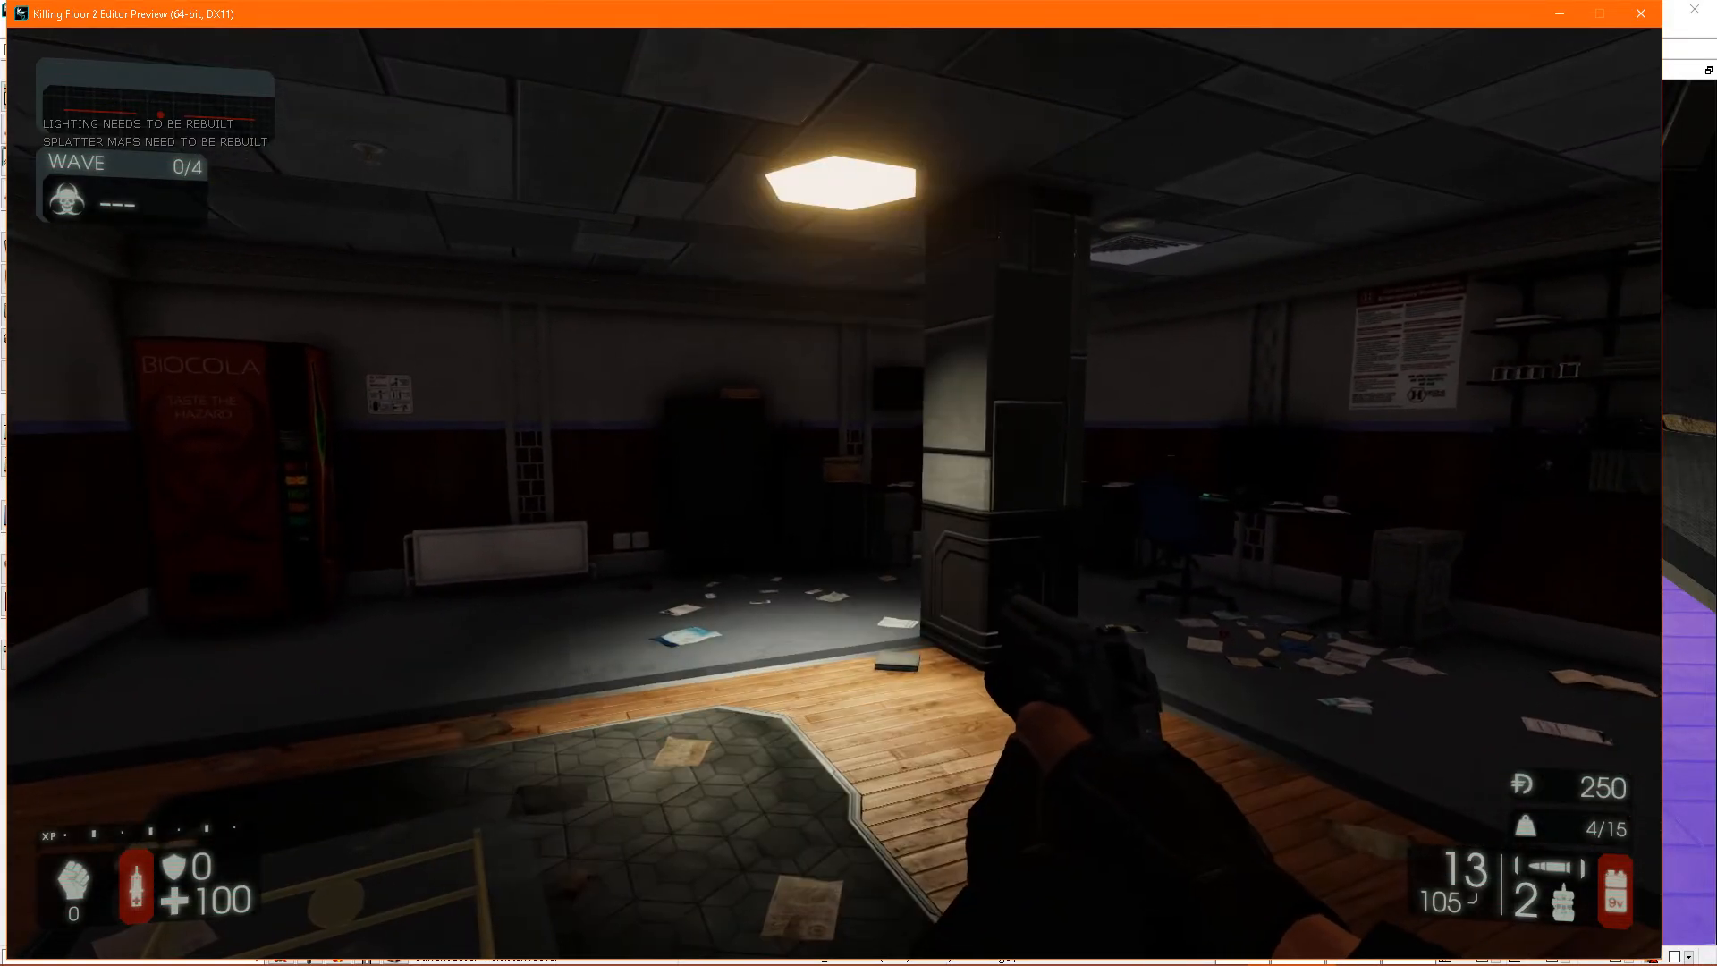
pyautogui.press('d')
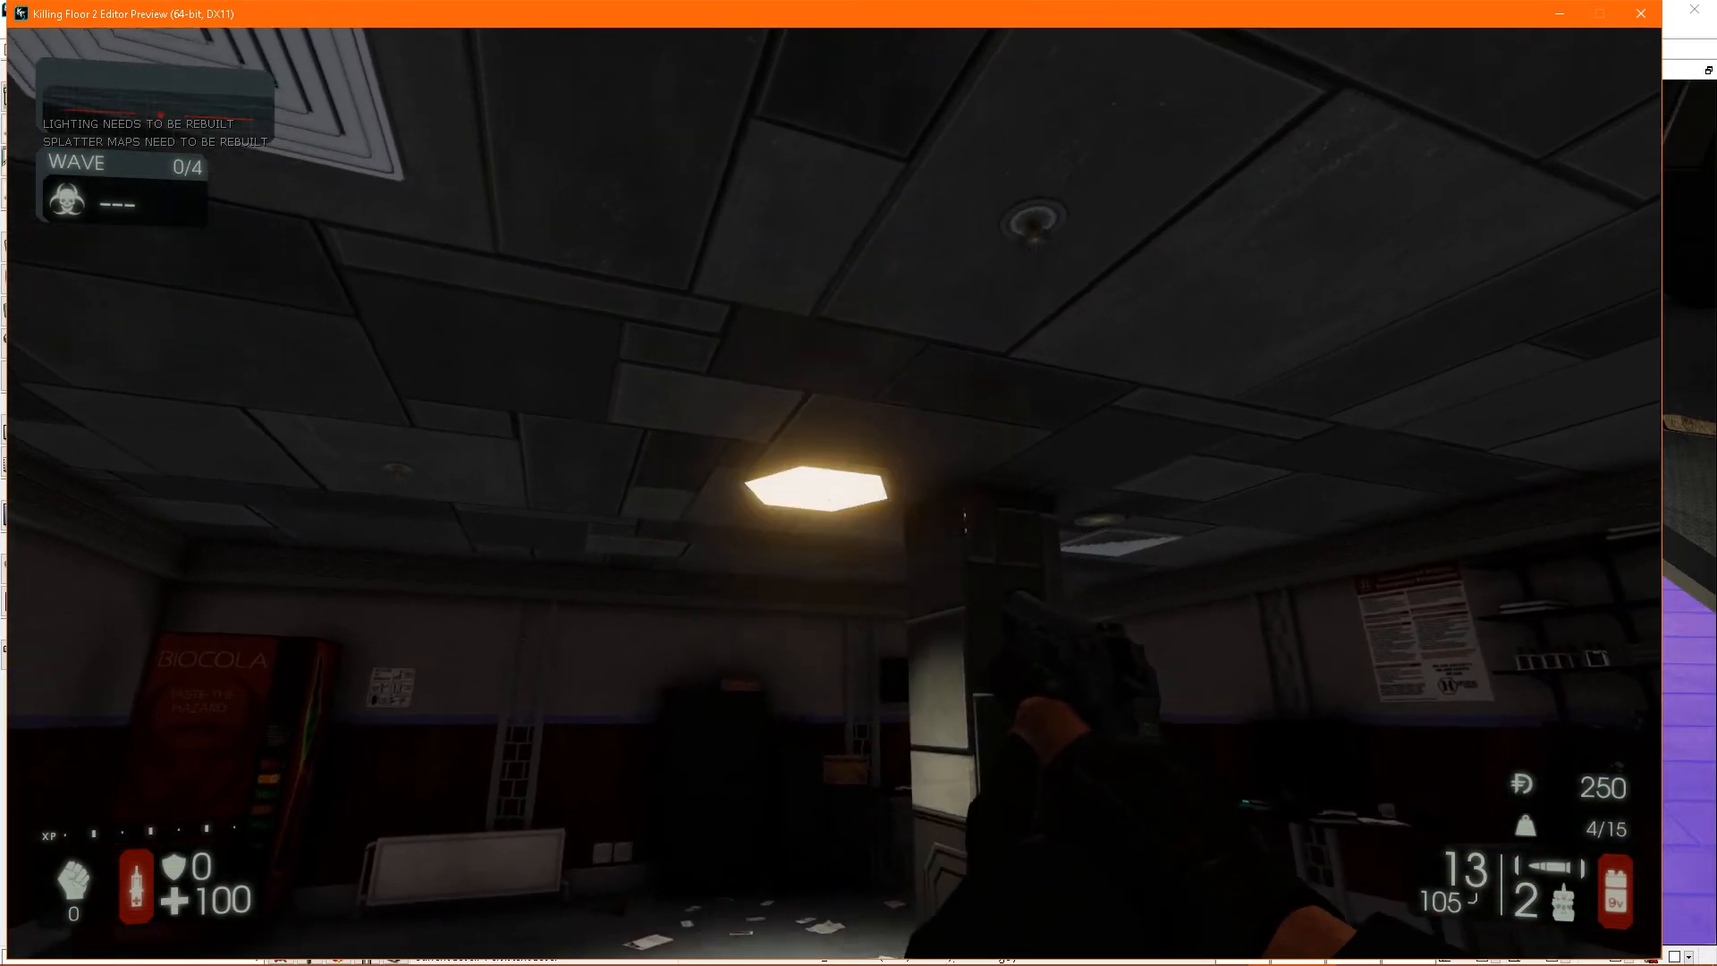
# - Shoot the flickering light two more times to check its broken stage, and end the playtest
pyautogui.click(815, 487)
pyautogui.click(816, 487)
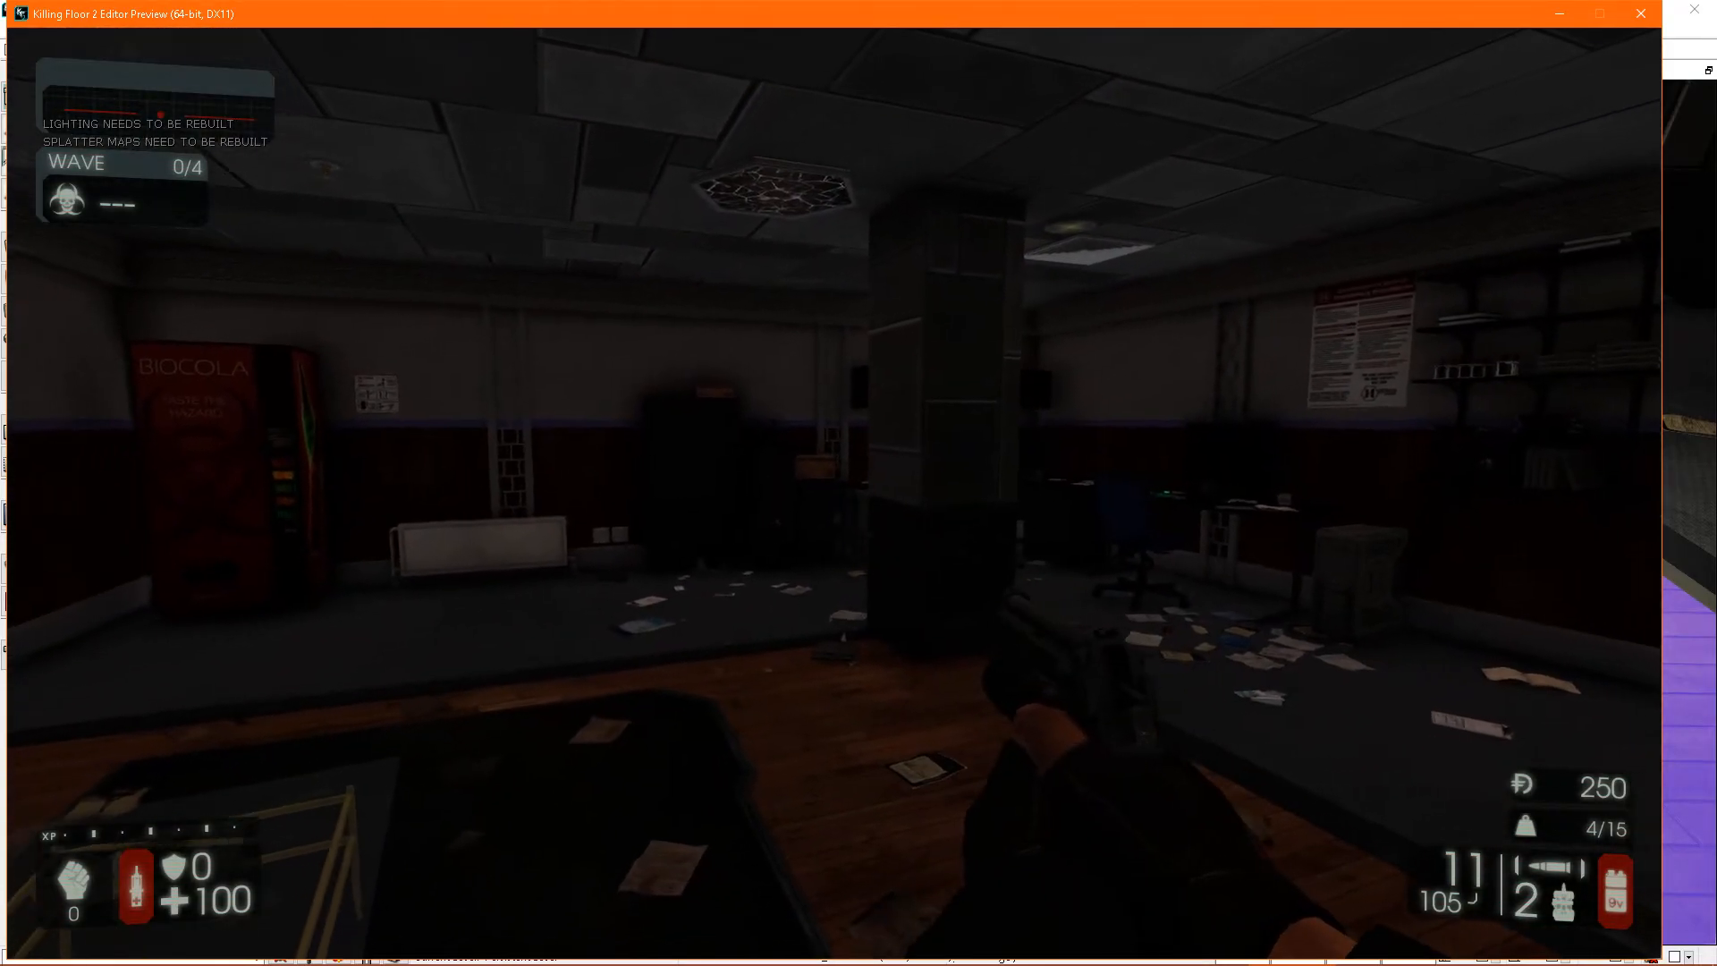
pyautogui.press('d')
pyautogui.press('w')
pyautogui.press('Escape')
# - Reopen the hexagonal light's properties and bring the fixture into view beside them
pyautogui.moveTo(1108, 544); pyautogui.dragTo(1162, 276, button='right')
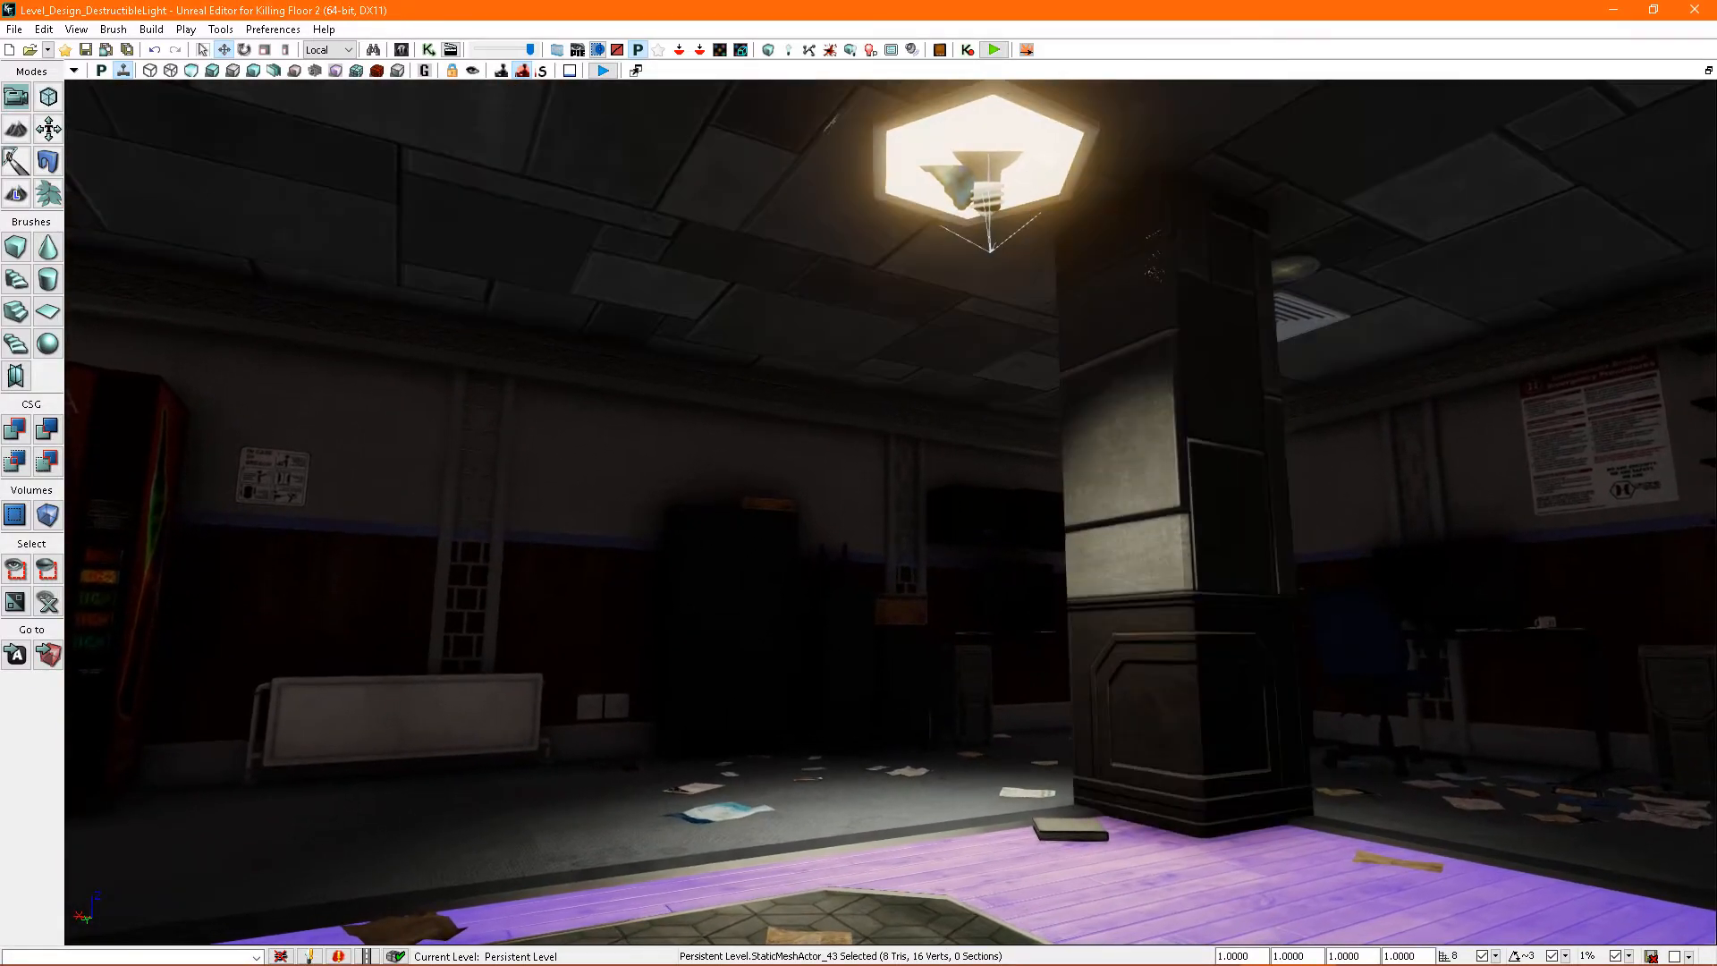
pyautogui.moveTo(1045, 415); pyautogui.dragTo(1045, 295, button='right')
pyautogui.doubleClick(1028, 381)
pyautogui.moveTo(1045, 415); pyautogui.dragTo(975, 537, button='right')
pyautogui.moveTo(1045, 415); pyautogui.dragTo(1073, 470, button='right')
pyautogui.moveTo(1038, 245); pyautogui.dragTo(1132, 194, button='right')
pyautogui.moveTo(967, 218); pyautogui.dragTo(1082, 279, button='right')
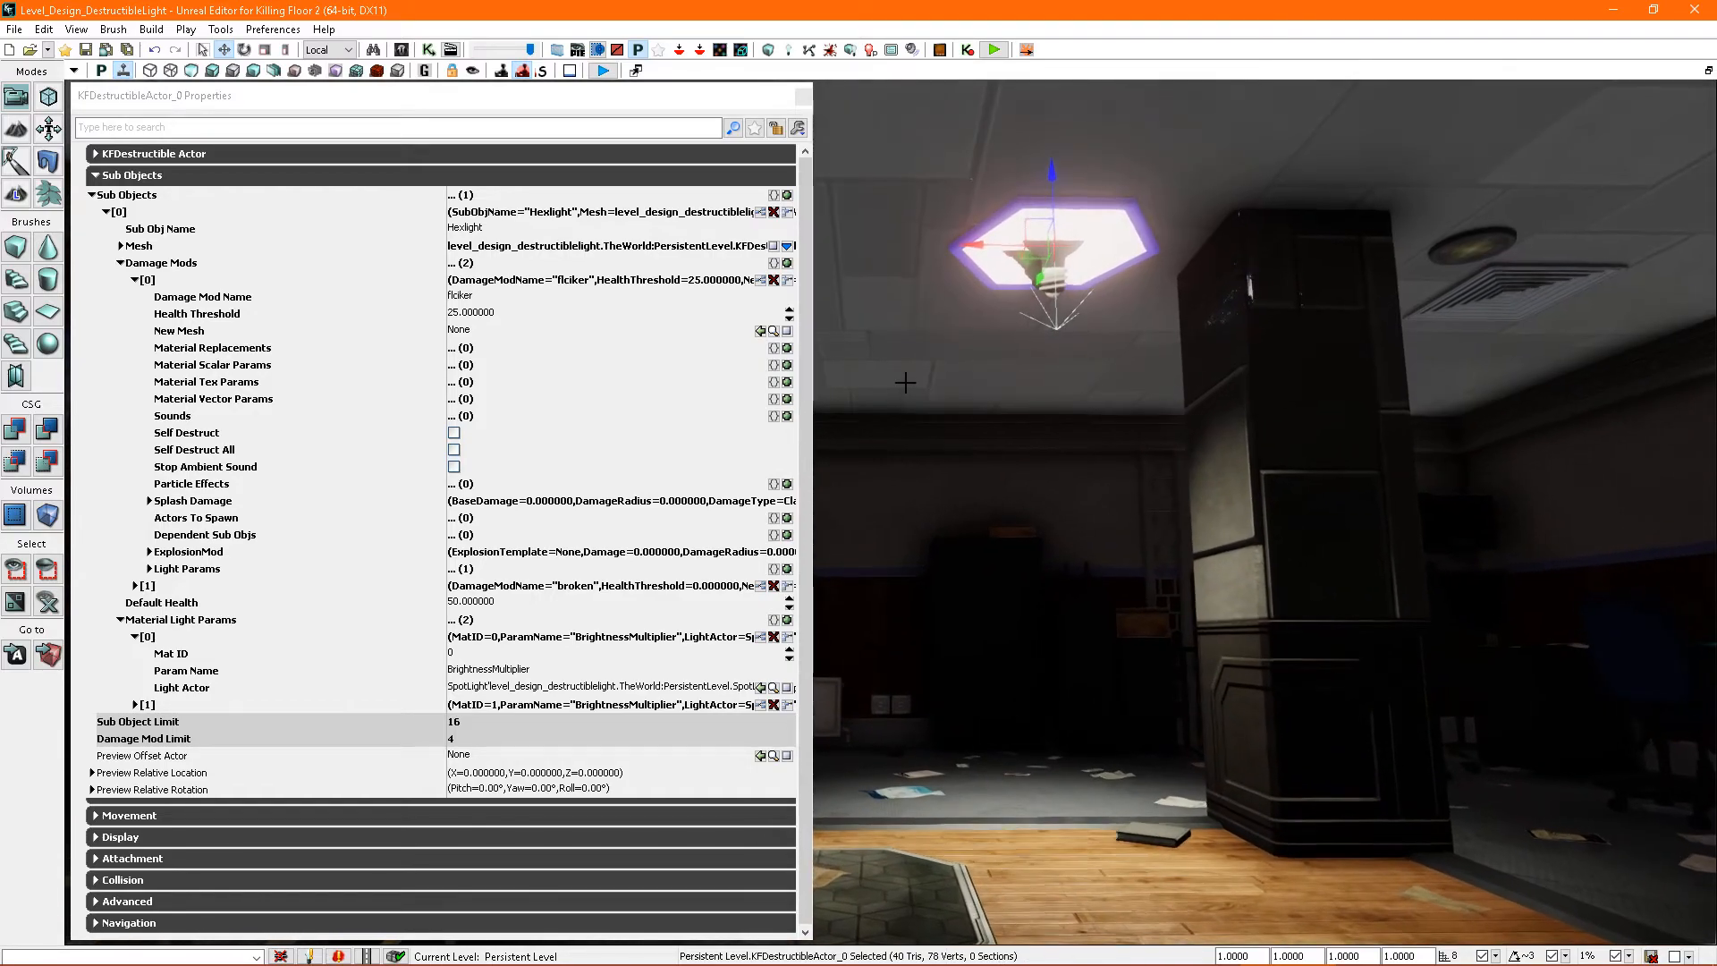
pyautogui.moveTo(956, 331)
pyautogui.mouseDown(button='right')
pyautogui.moveTo(1007, 279)
pyautogui.moveTo(953, 335)
pyautogui.mouseUp(button='right')
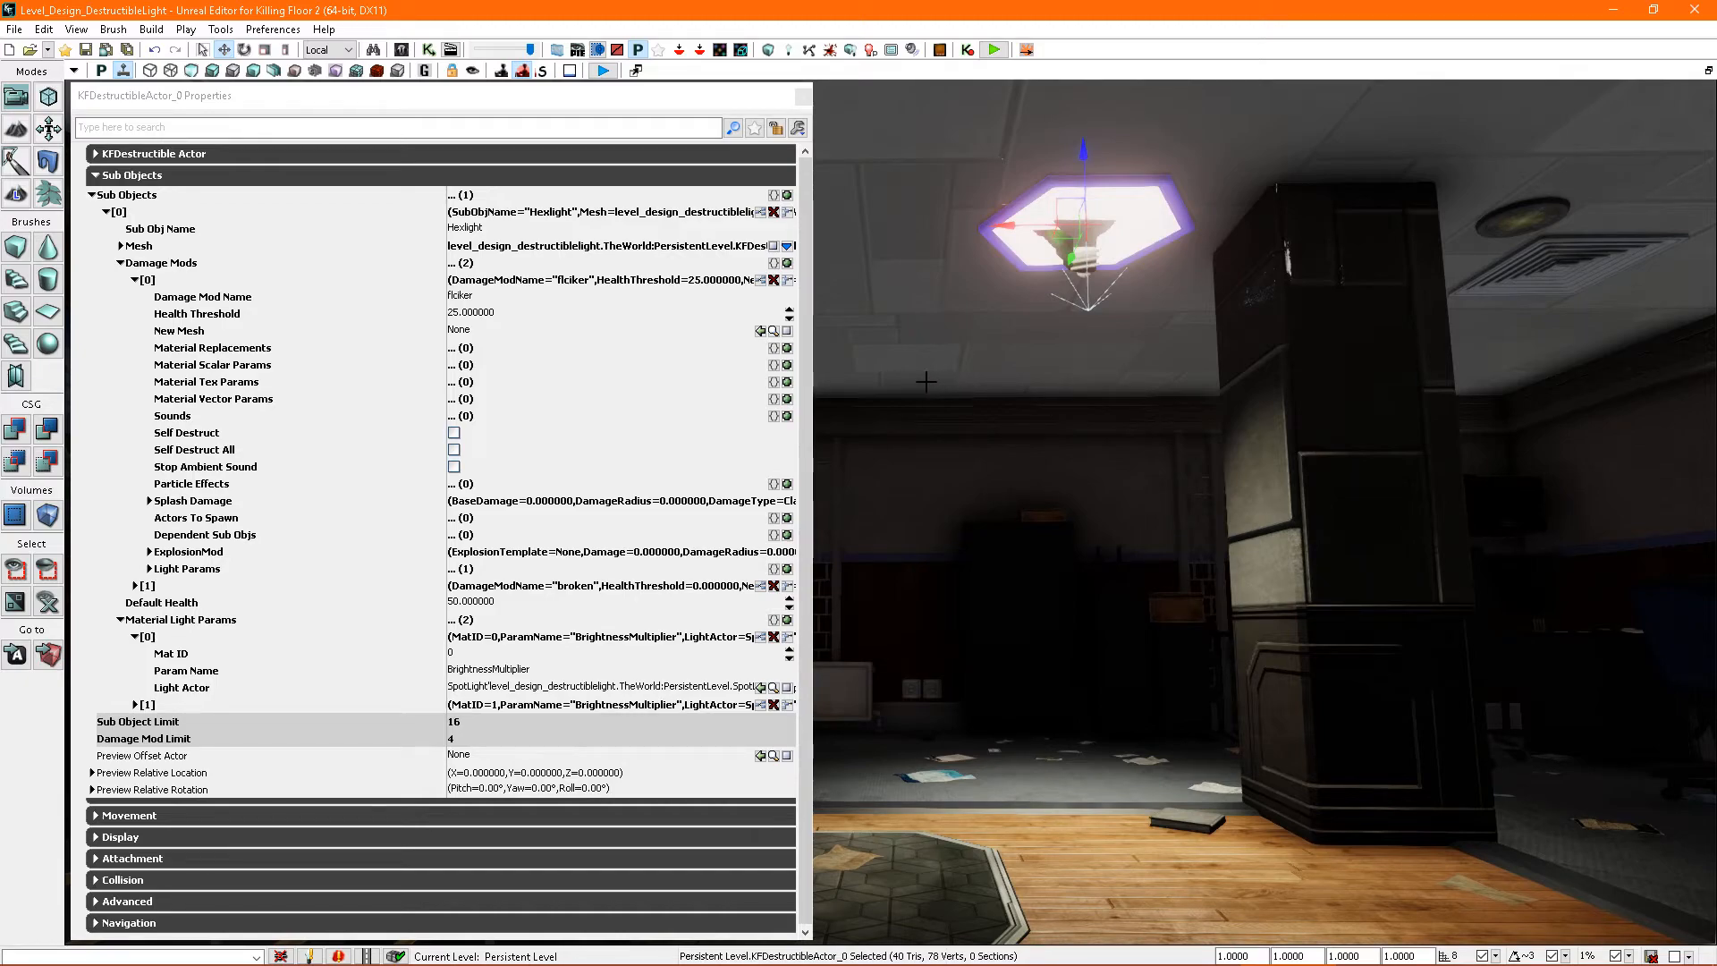
# - Place a PointLight actor from the Actor Classes at the hexagonal ceiling fixture and close the properties covering the view
pyautogui.hotkey('ctrl', 'shift', 'f')
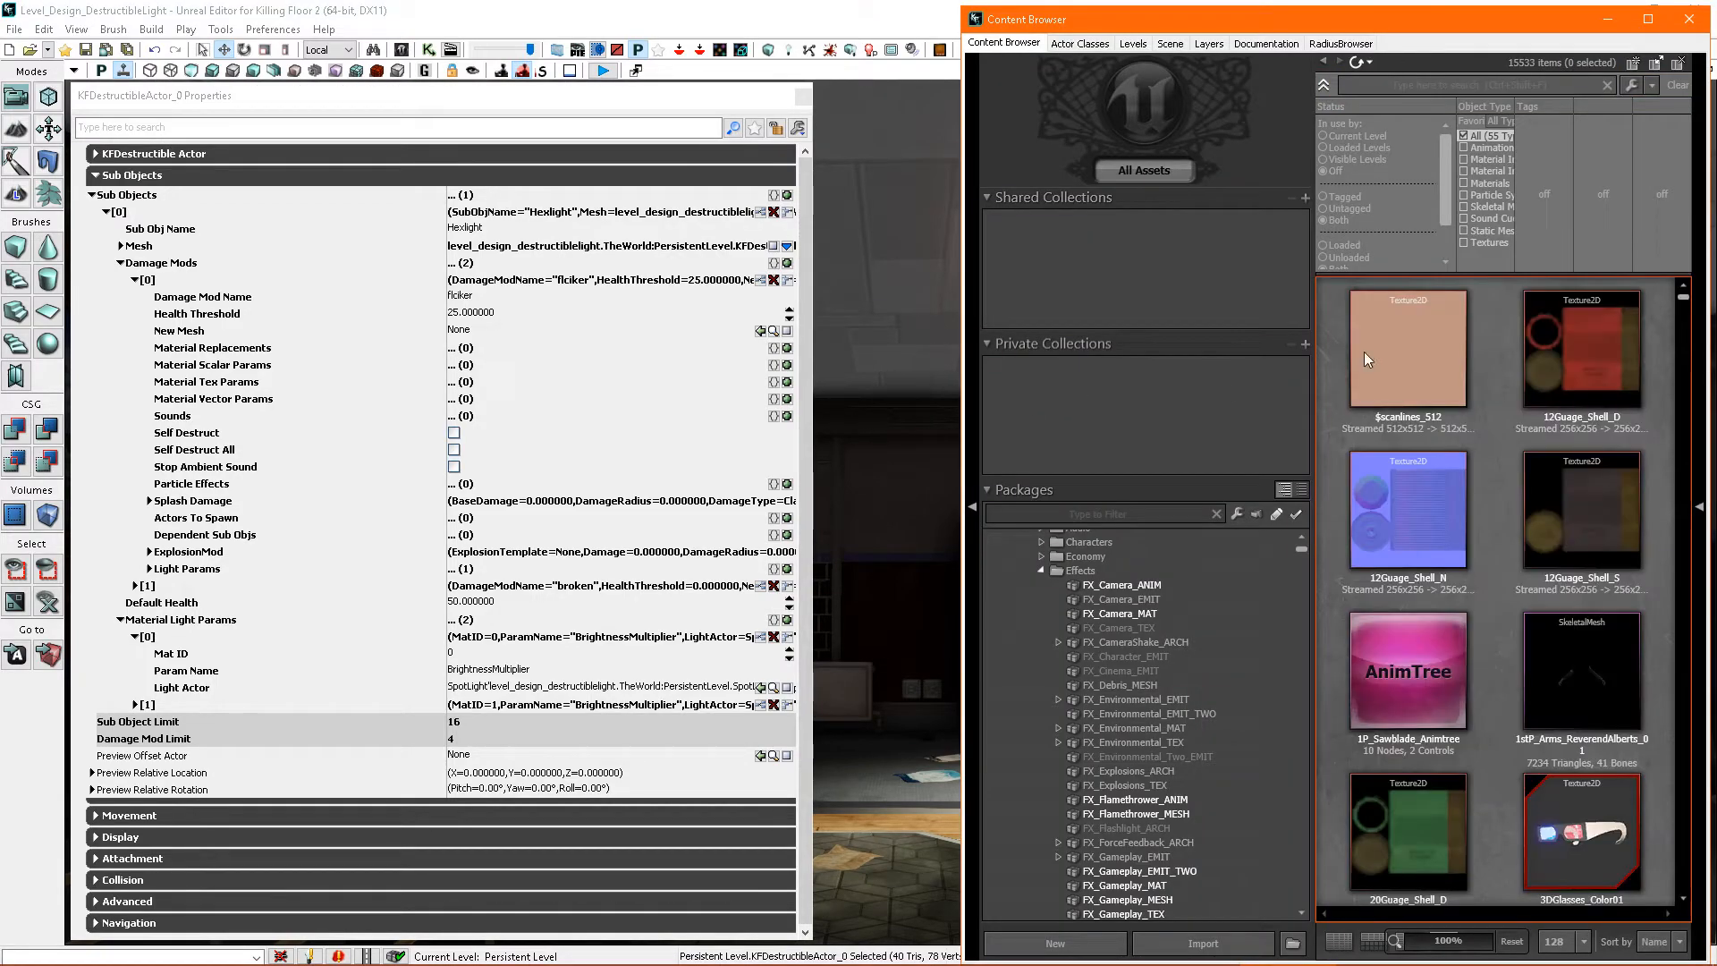
pyautogui.click(1080, 60)
pyautogui.moveTo(900, 494); pyautogui.dragTo(948, 461, button='right')
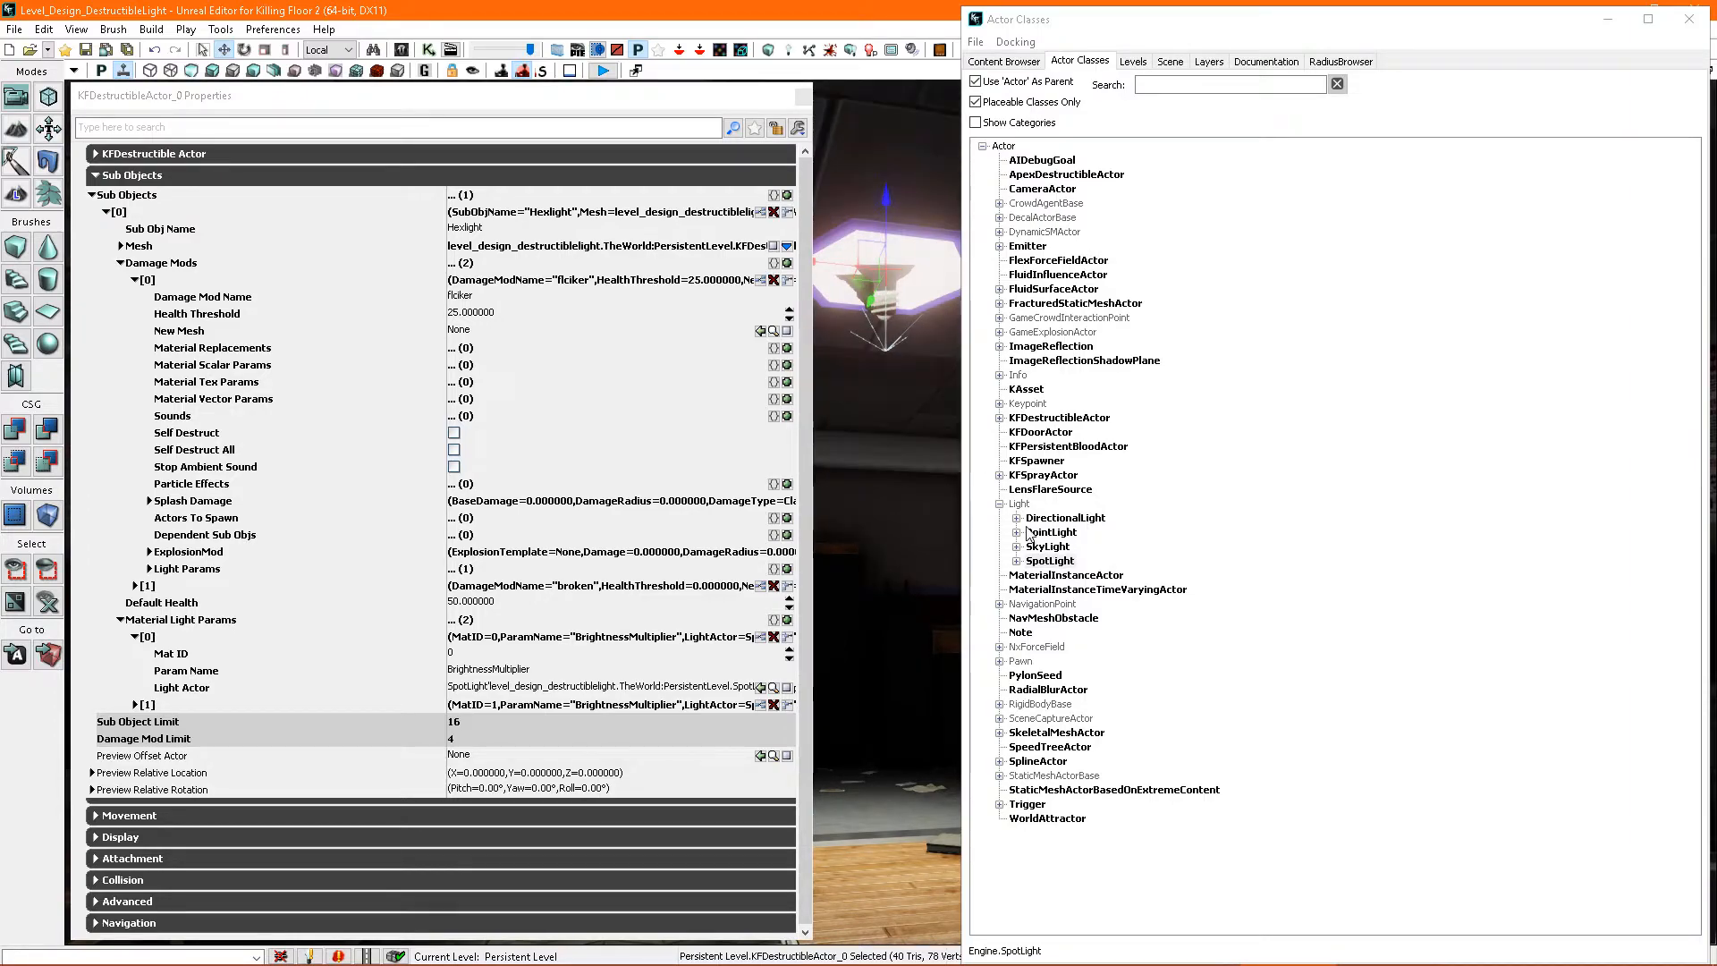
pyautogui.click(1053, 534)
pyautogui.moveTo(921, 372); pyautogui.dragTo(916, 369)
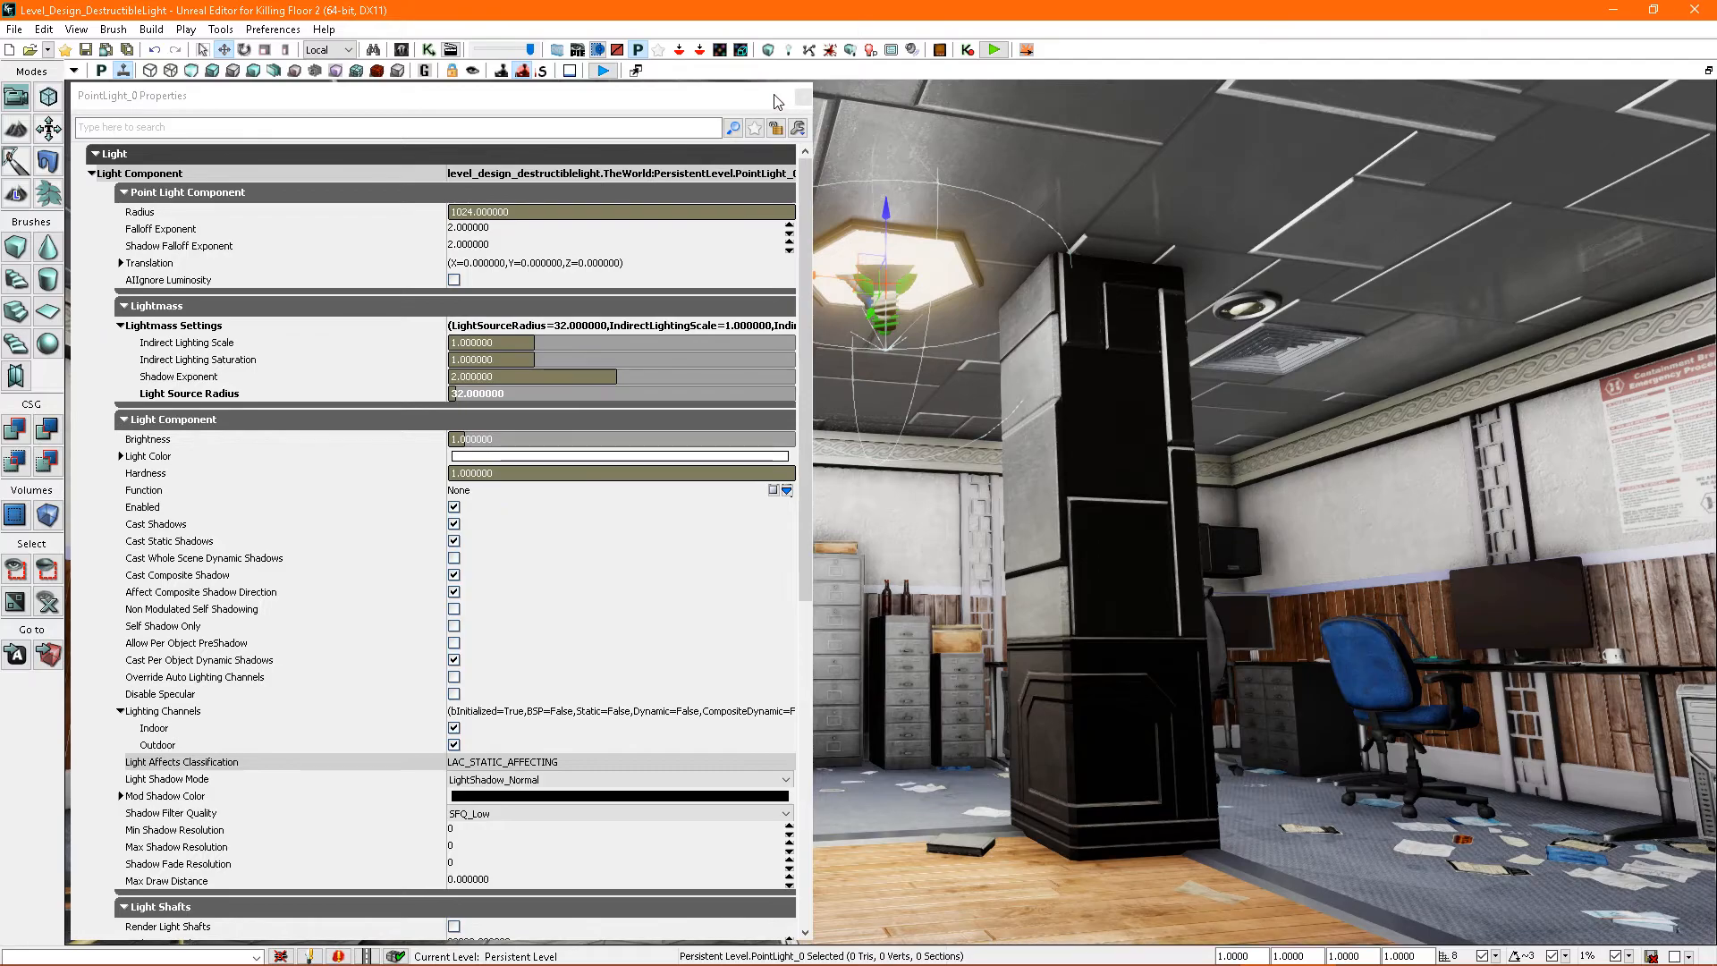
pyautogui.click(802, 97)
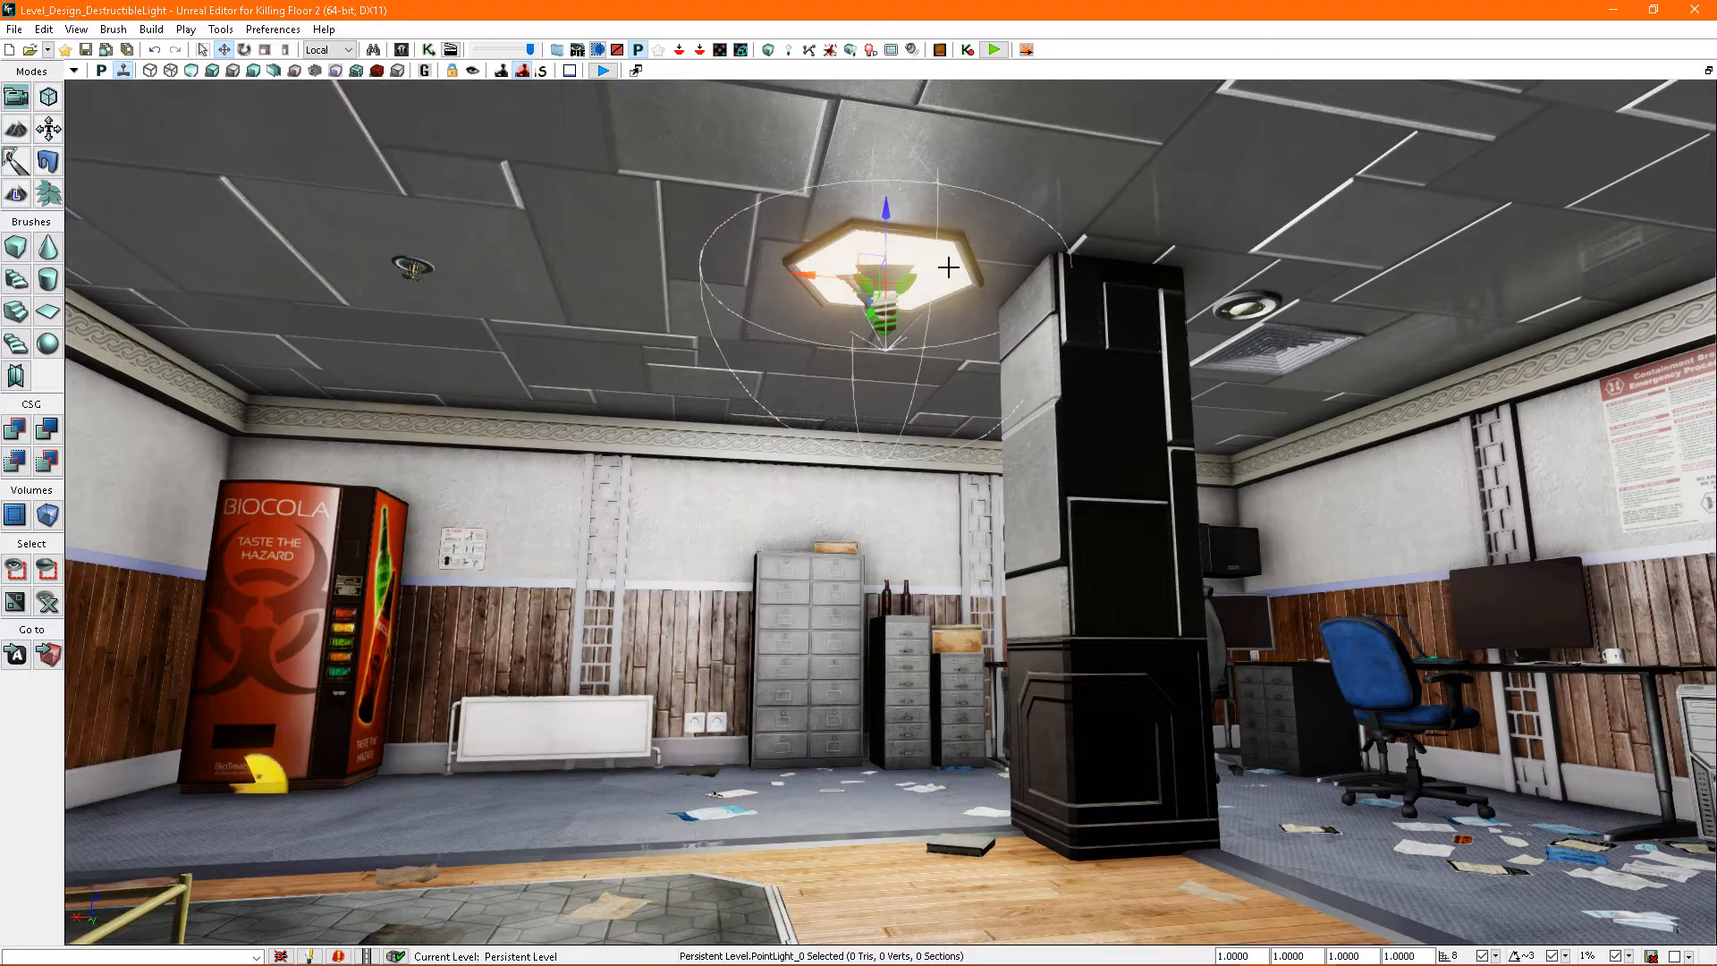
pyautogui.moveTo(941, 372); pyautogui.dragTo(939, 375, button='right')
# - Open the new point light's properties and set its Radius to 256
pyautogui.press('F4')
pyautogui.click(492, 212)
pyautogui.write('256')
pyautogui.press('Return')
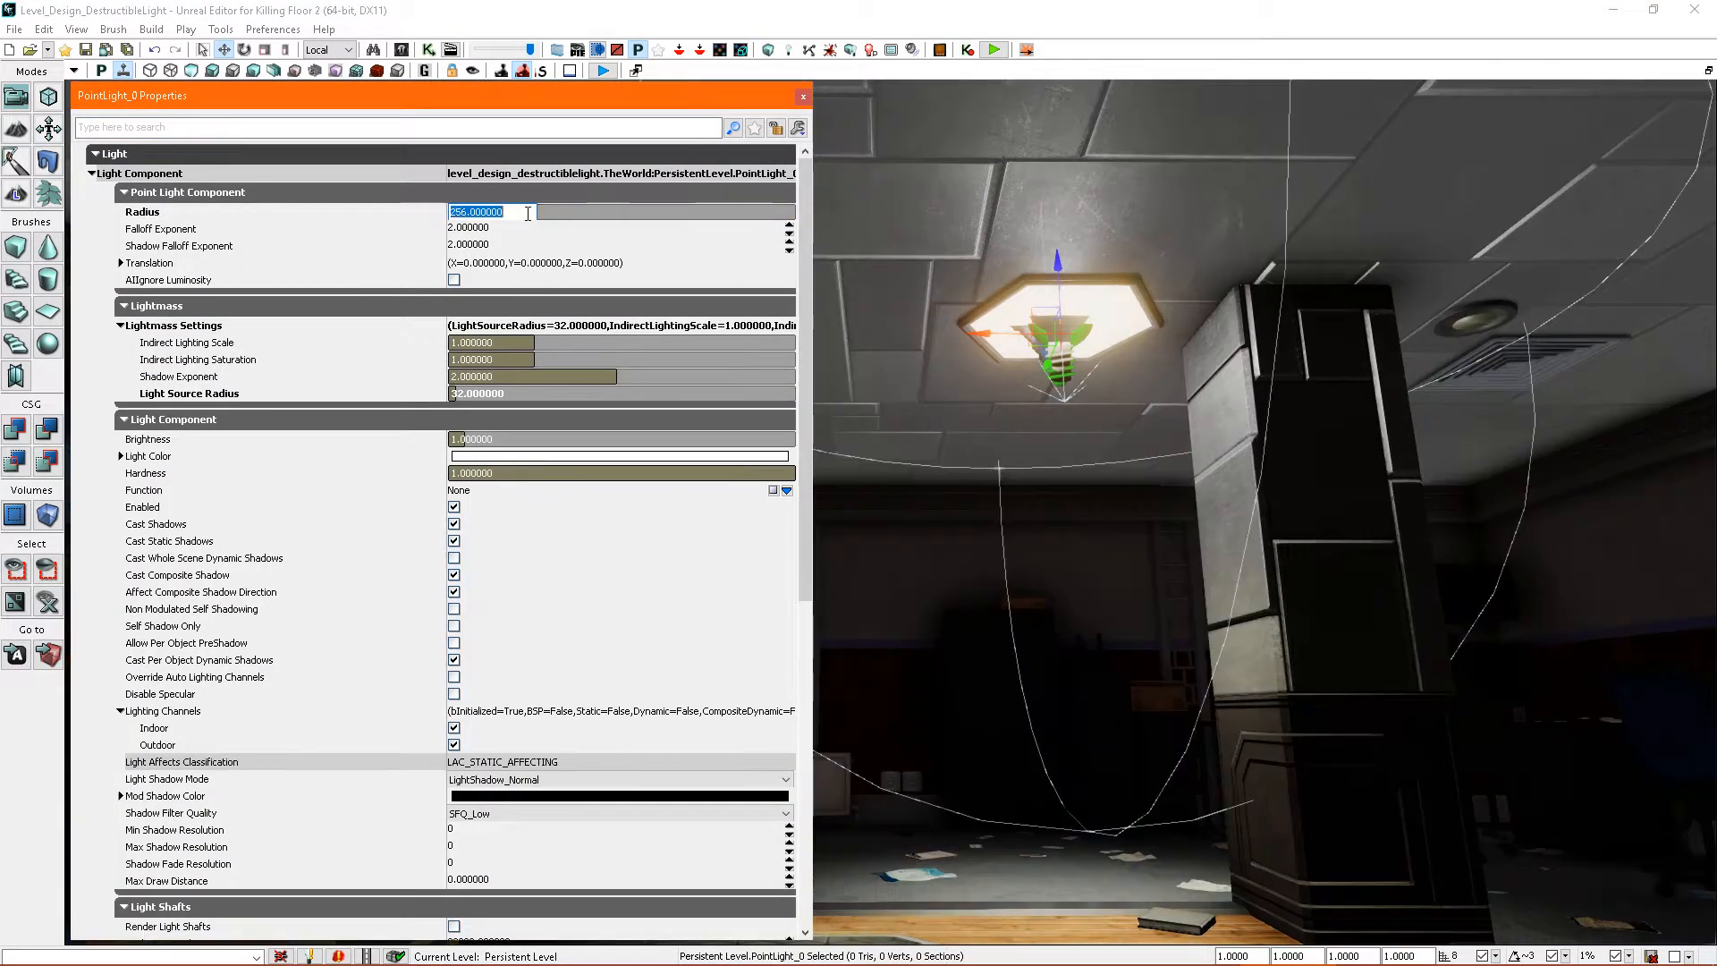
pyautogui.moveTo(1220, 411)
pyautogui.mouseDown(button='right')
pyautogui.moveTo(1194, 442)
pyautogui.moveTo(1220, 410)
pyautogui.mouseUp(button='right')
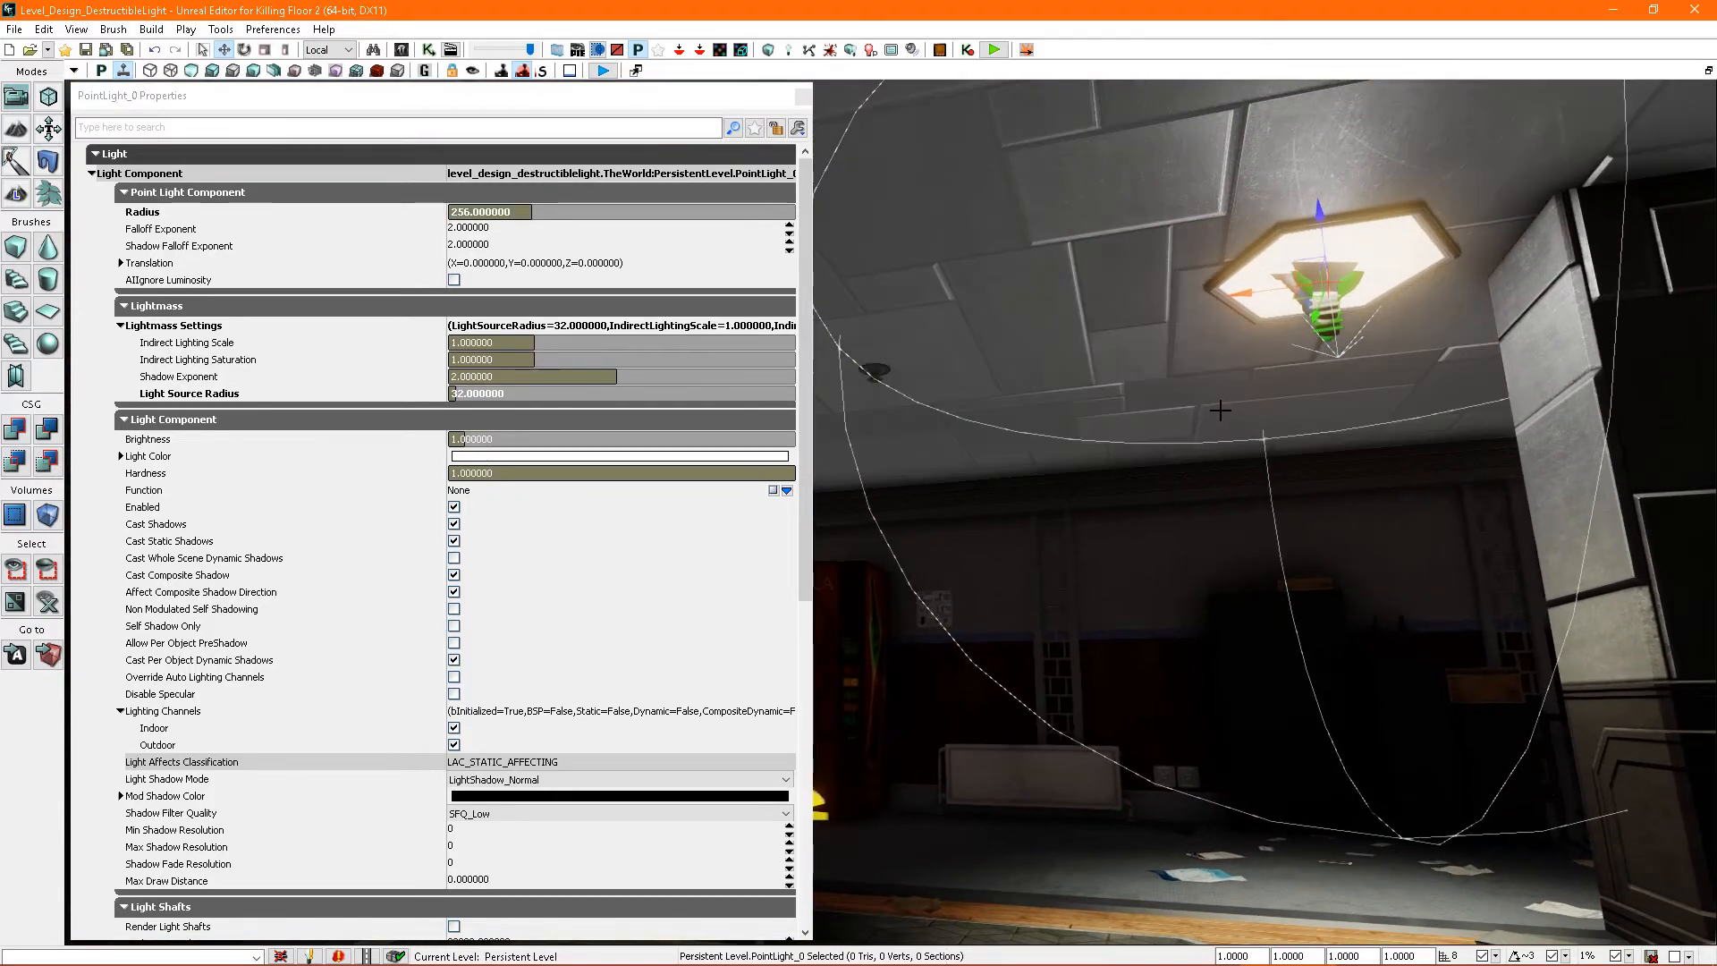
# - Set the point light's Radius to 128 and lower the light slightly beneath the hexagonal fixture
pyautogui.click(578, 213)
pyautogui.write('128')
pyautogui.press('Return')
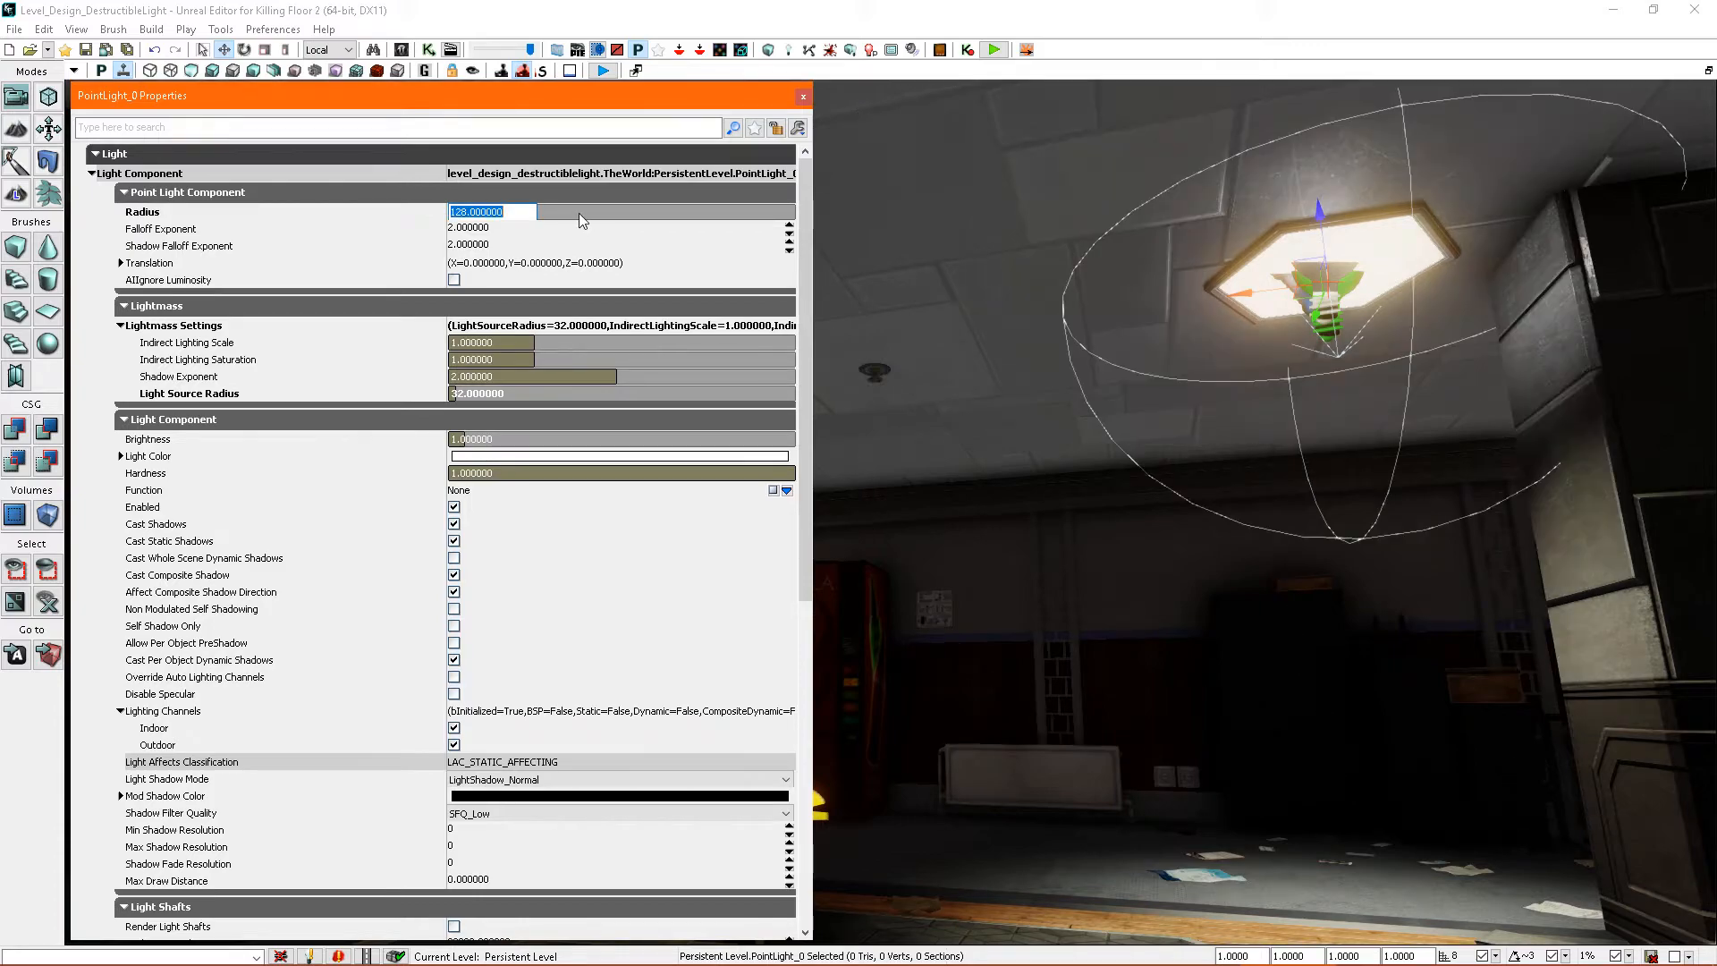
pyautogui.moveTo(1276, 303); pyautogui.dragTo(1175, 274, button='right')
pyautogui.moveTo(1175, 274); pyautogui.dragTo(1178, 314)
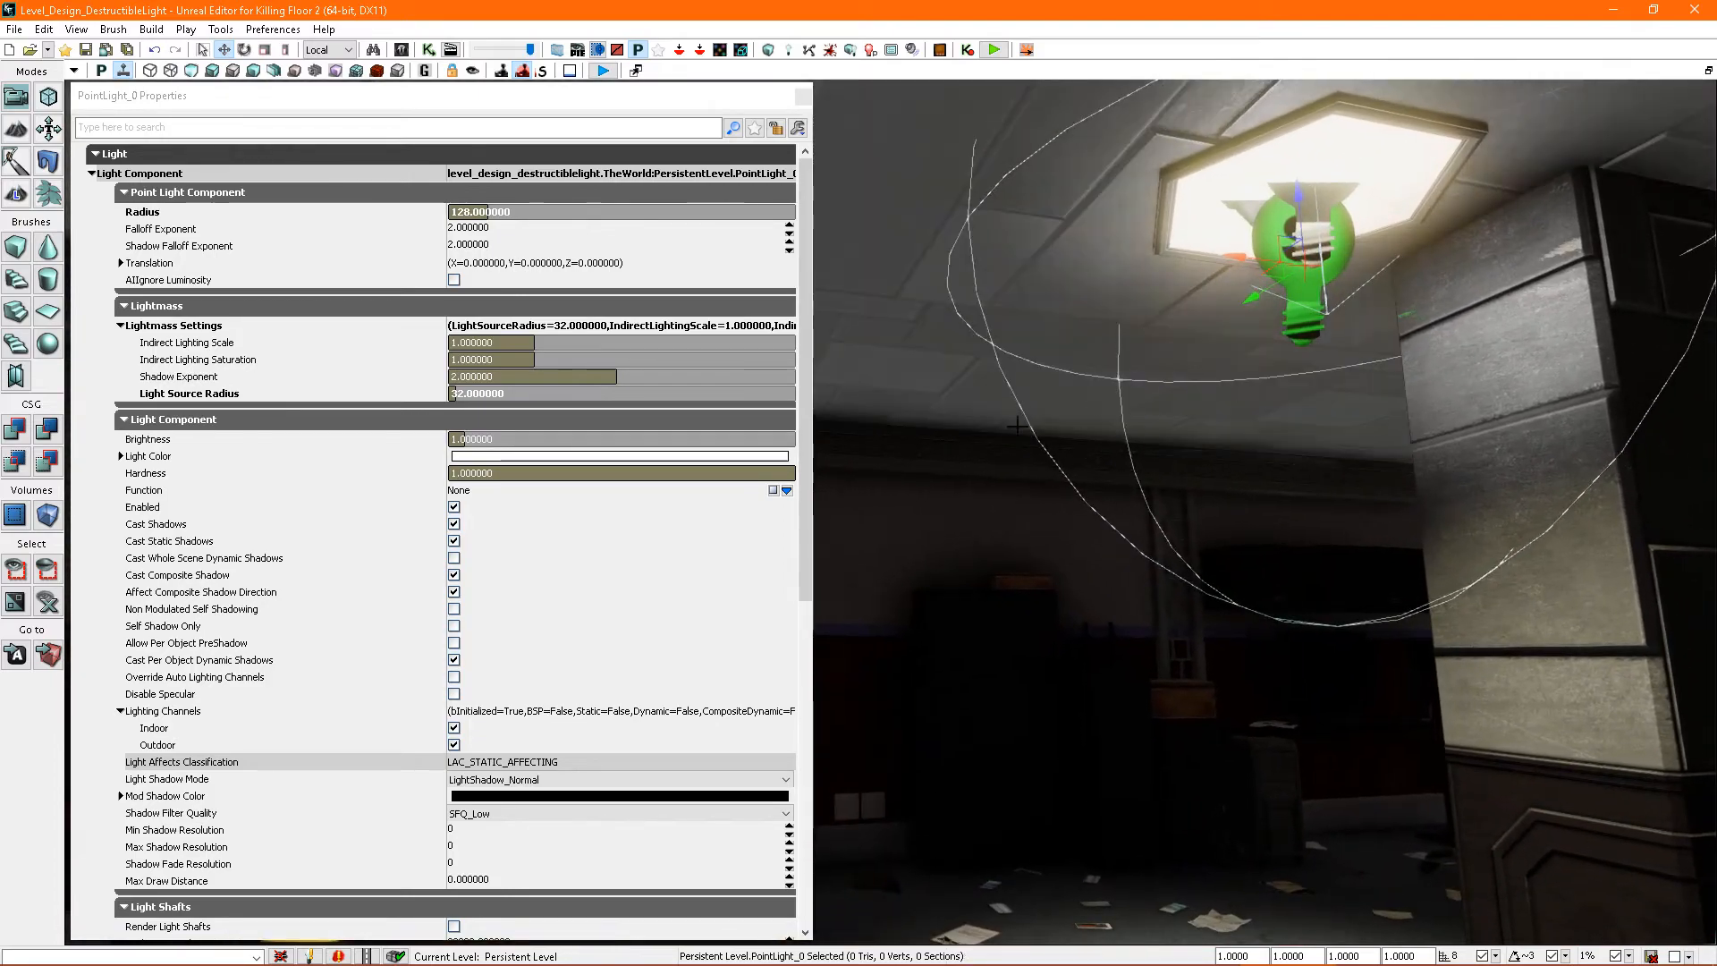
# - Give the point light a pale yellow Light Color, hex 00FFFAD6, and set its Brightness to 2
pyautogui.click(545, 457)
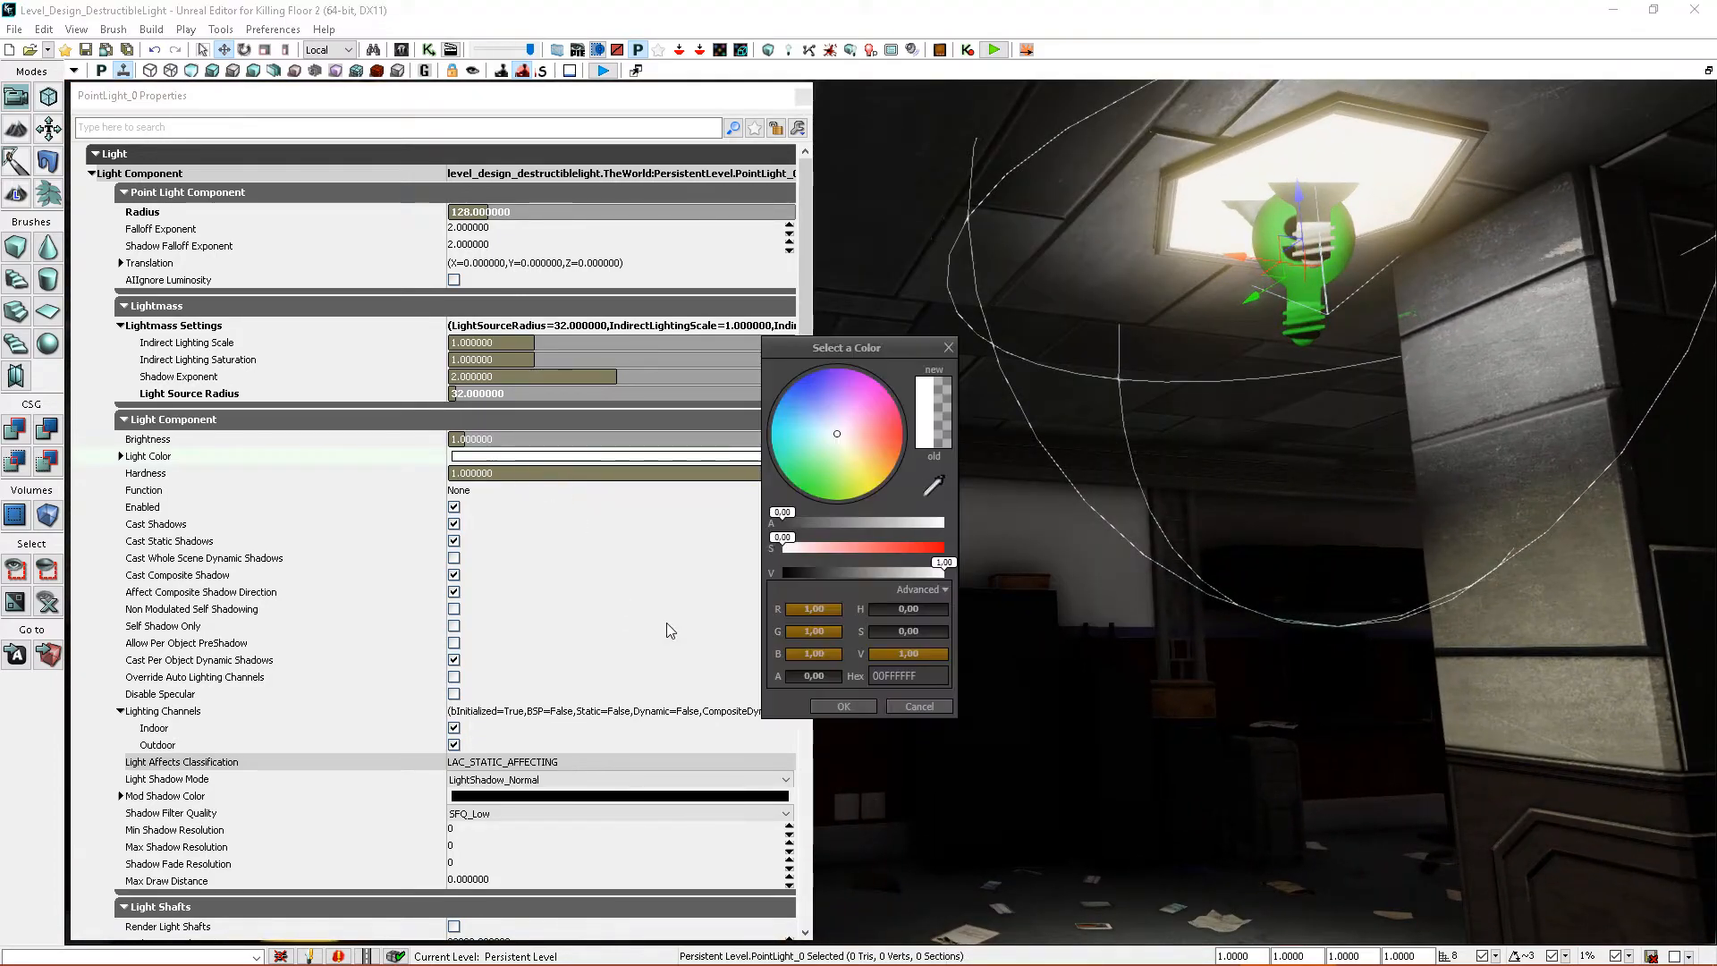
pyautogui.click(850, 450)
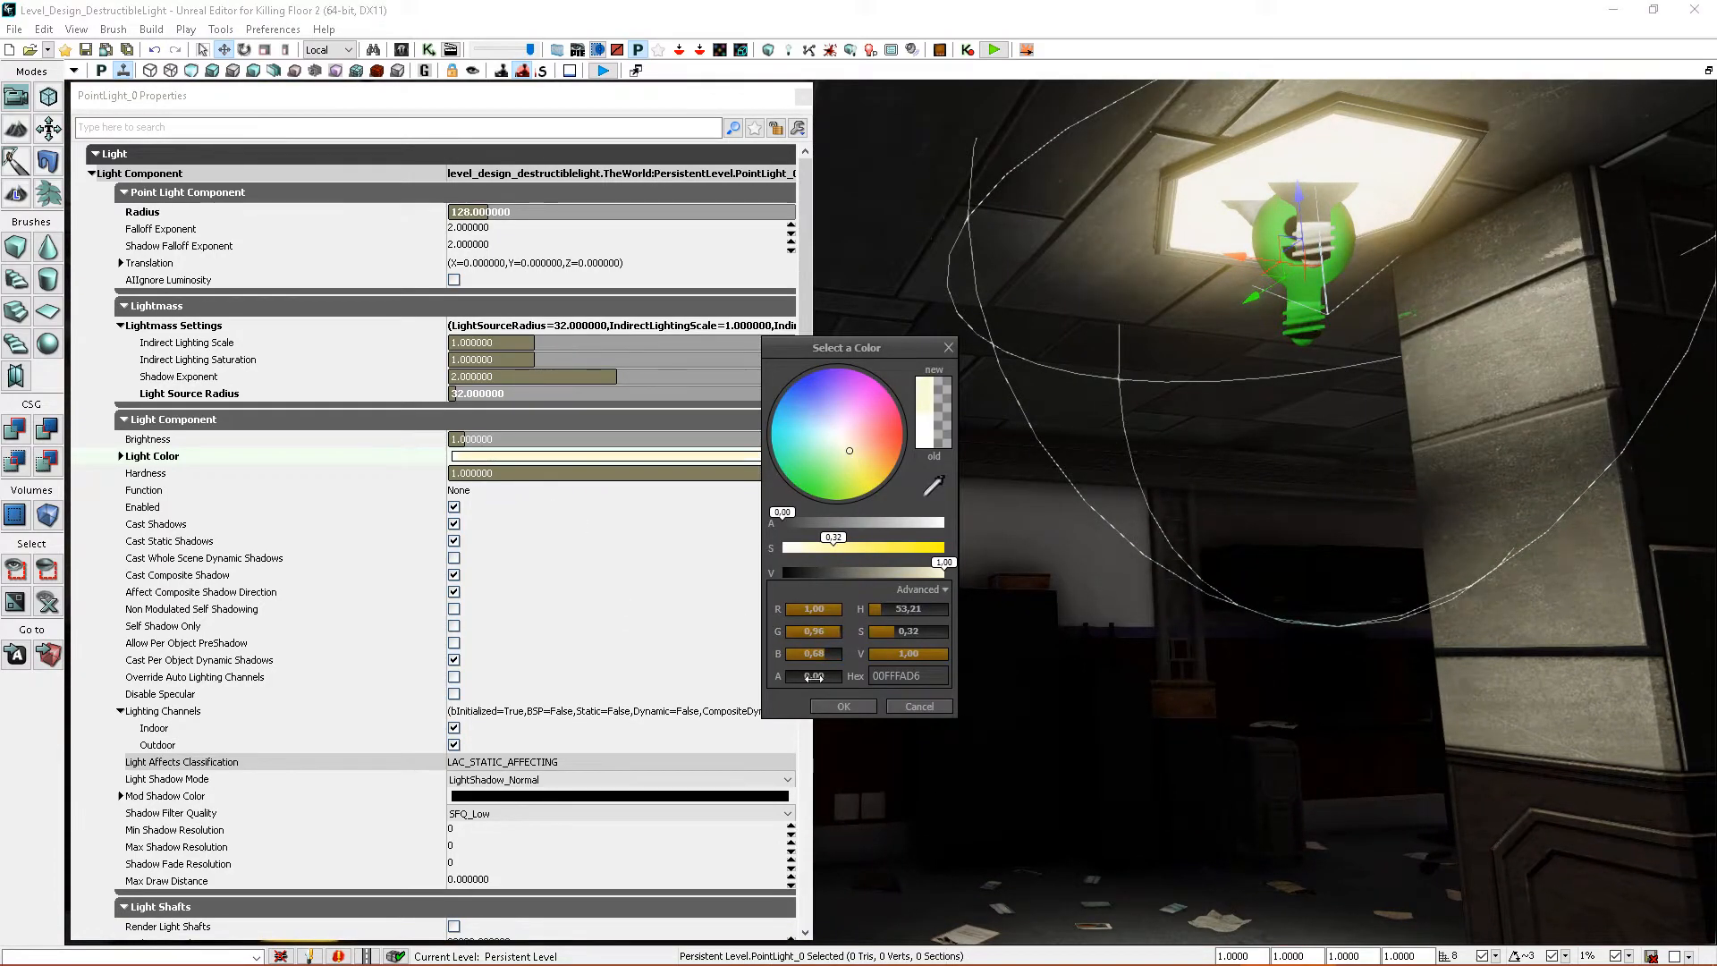
pyautogui.click(843, 705)
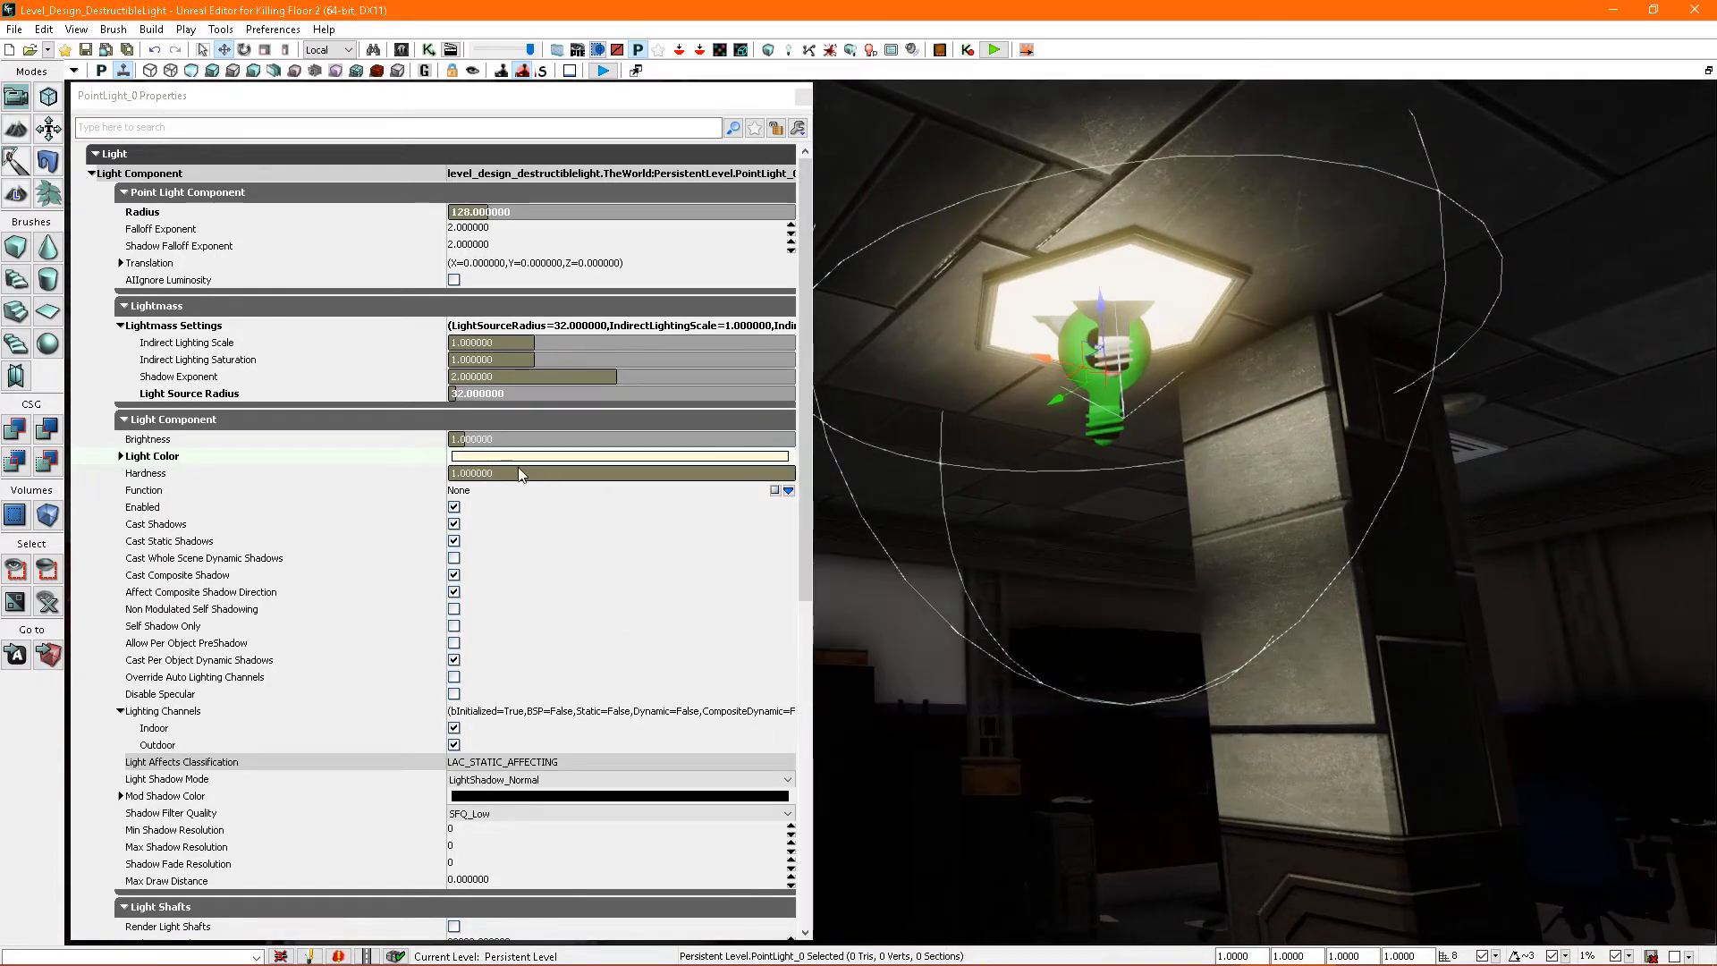
pyautogui.click(504, 439)
pyautogui.write('2')
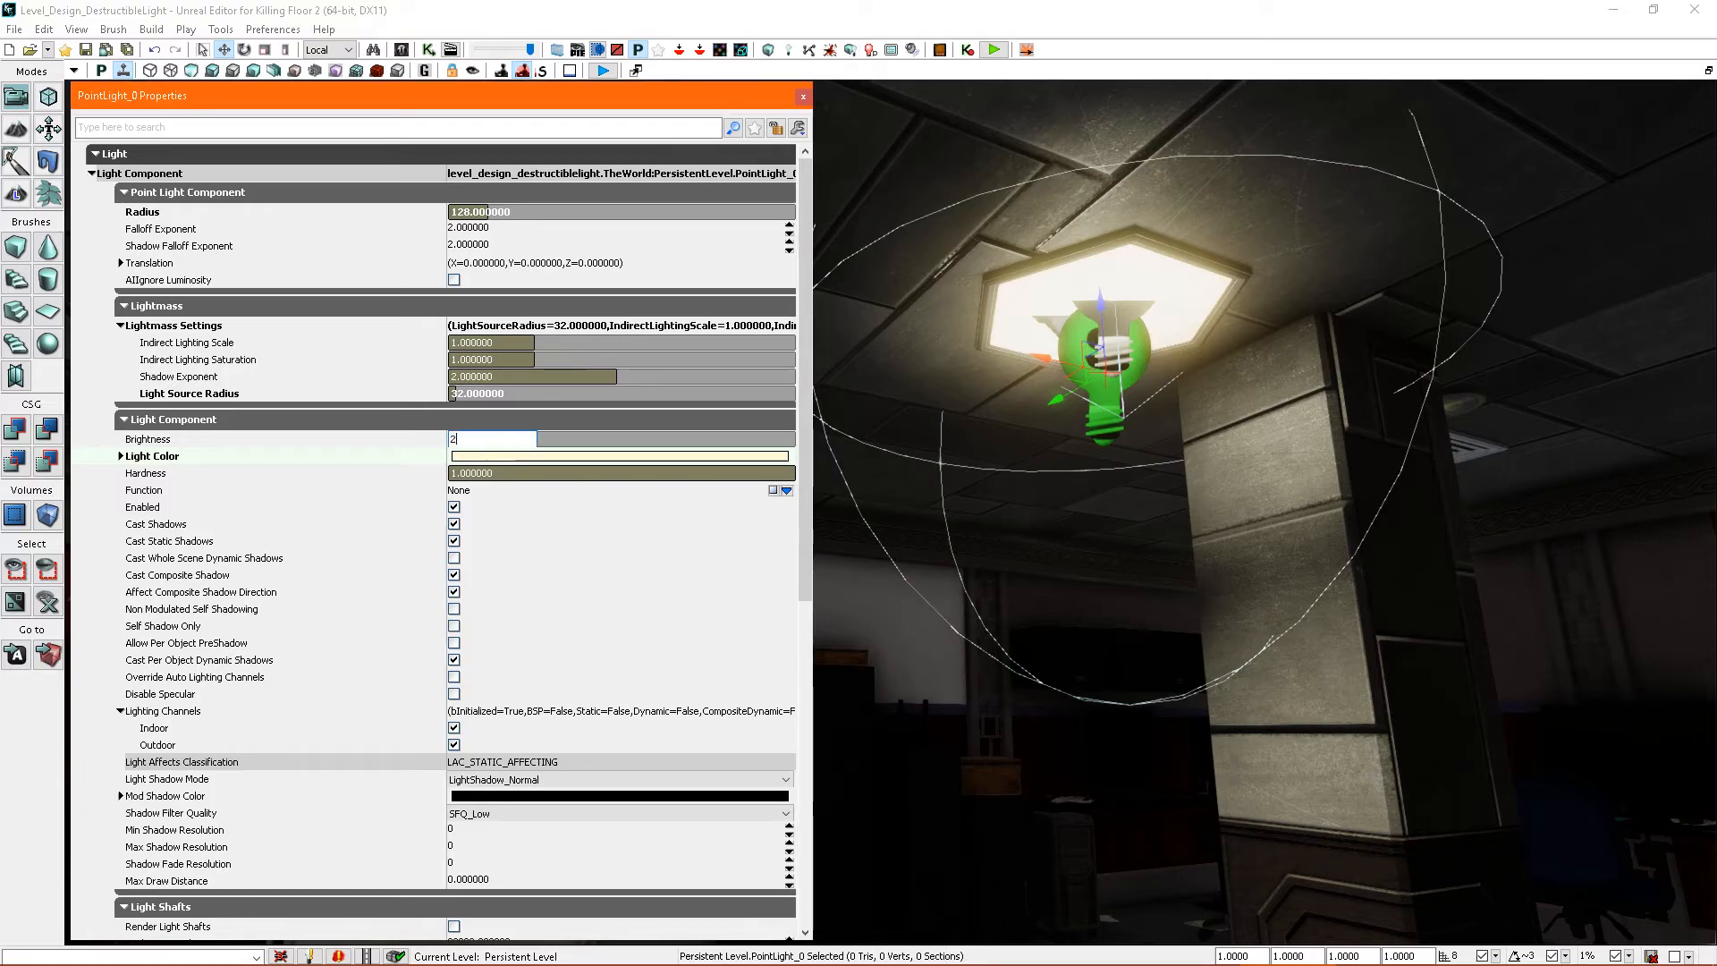
pyautogui.press('Return')
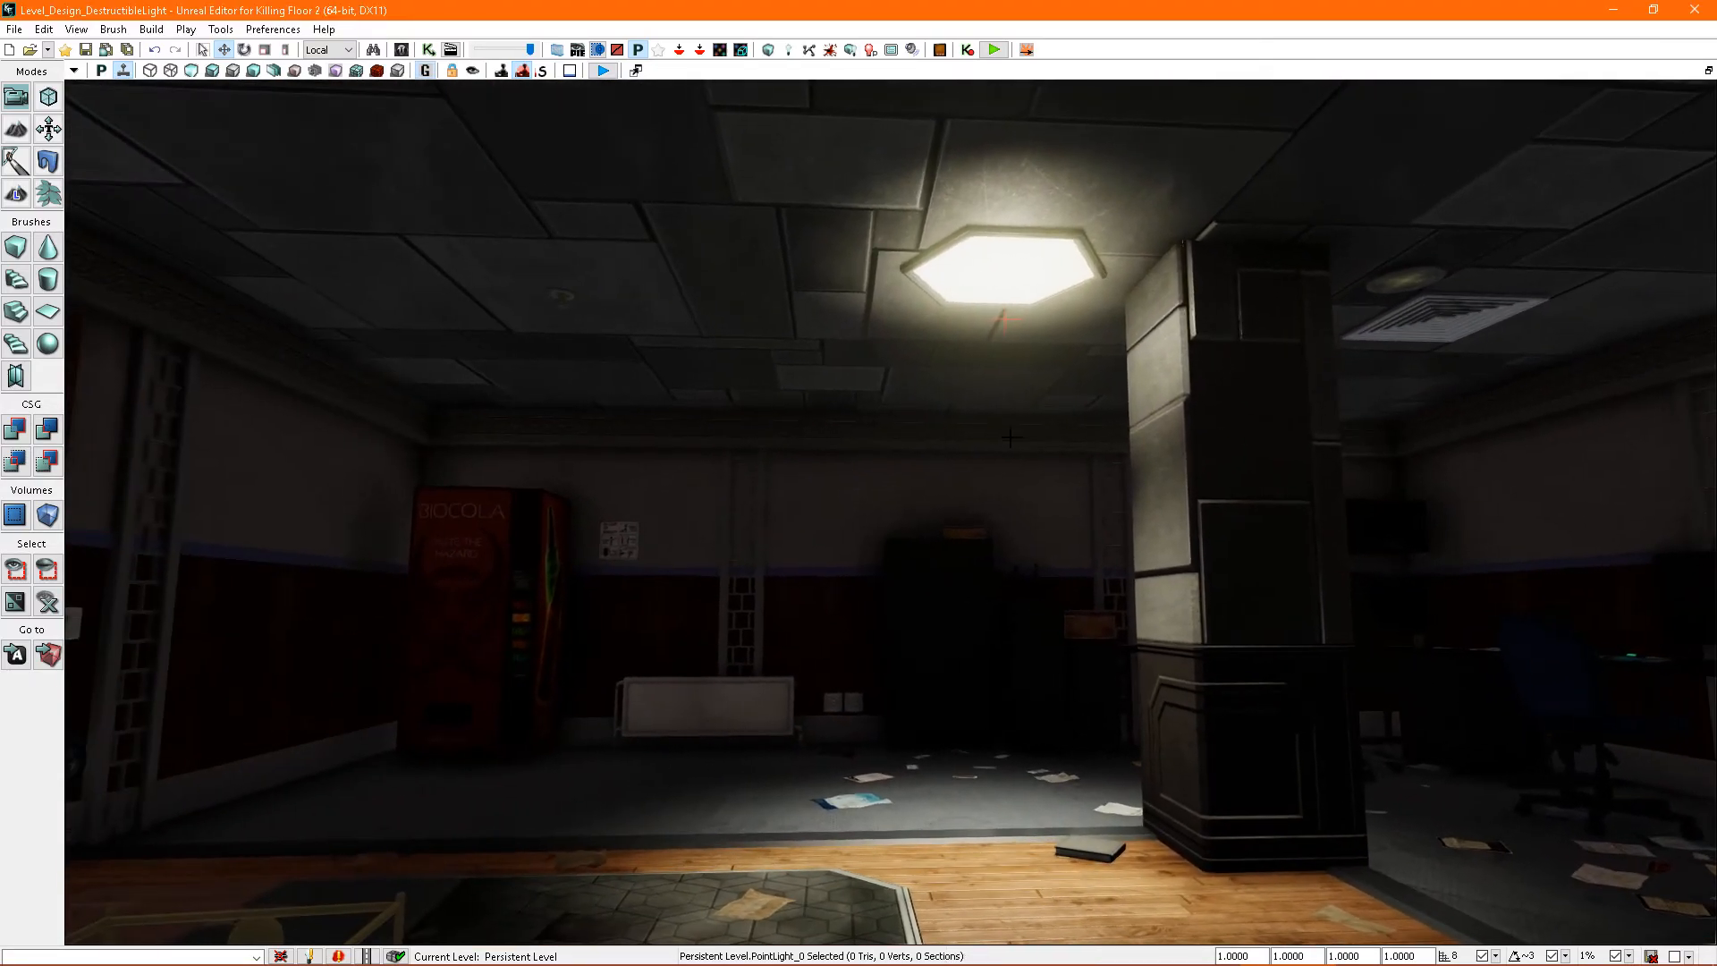
# - Reopen the hexagonal light's properties, lock them to that actor, and select the point light in the scene
pyautogui.click(1029, 318)
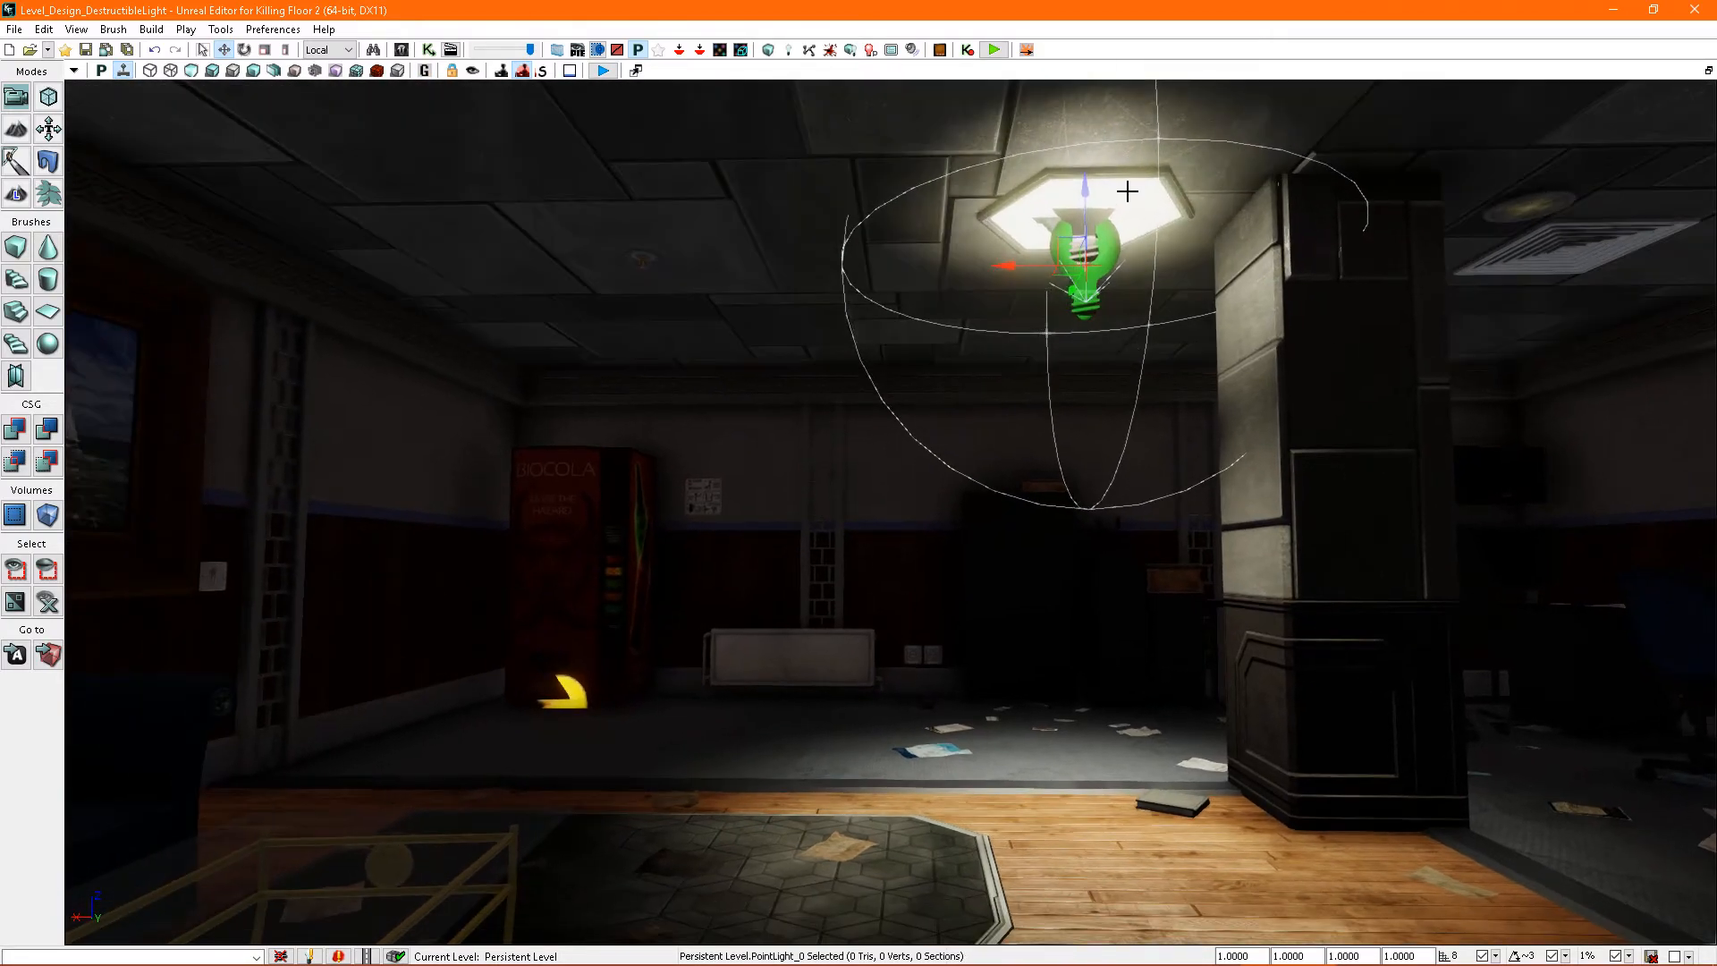
pyautogui.doubleClick(1108, 211)
pyautogui.moveTo(1035, 299)
pyautogui.mouseDown(button='right')
pyautogui.moveTo(975, 403)
pyautogui.moveTo(1035, 299)
pyautogui.mouseUp(button='right')
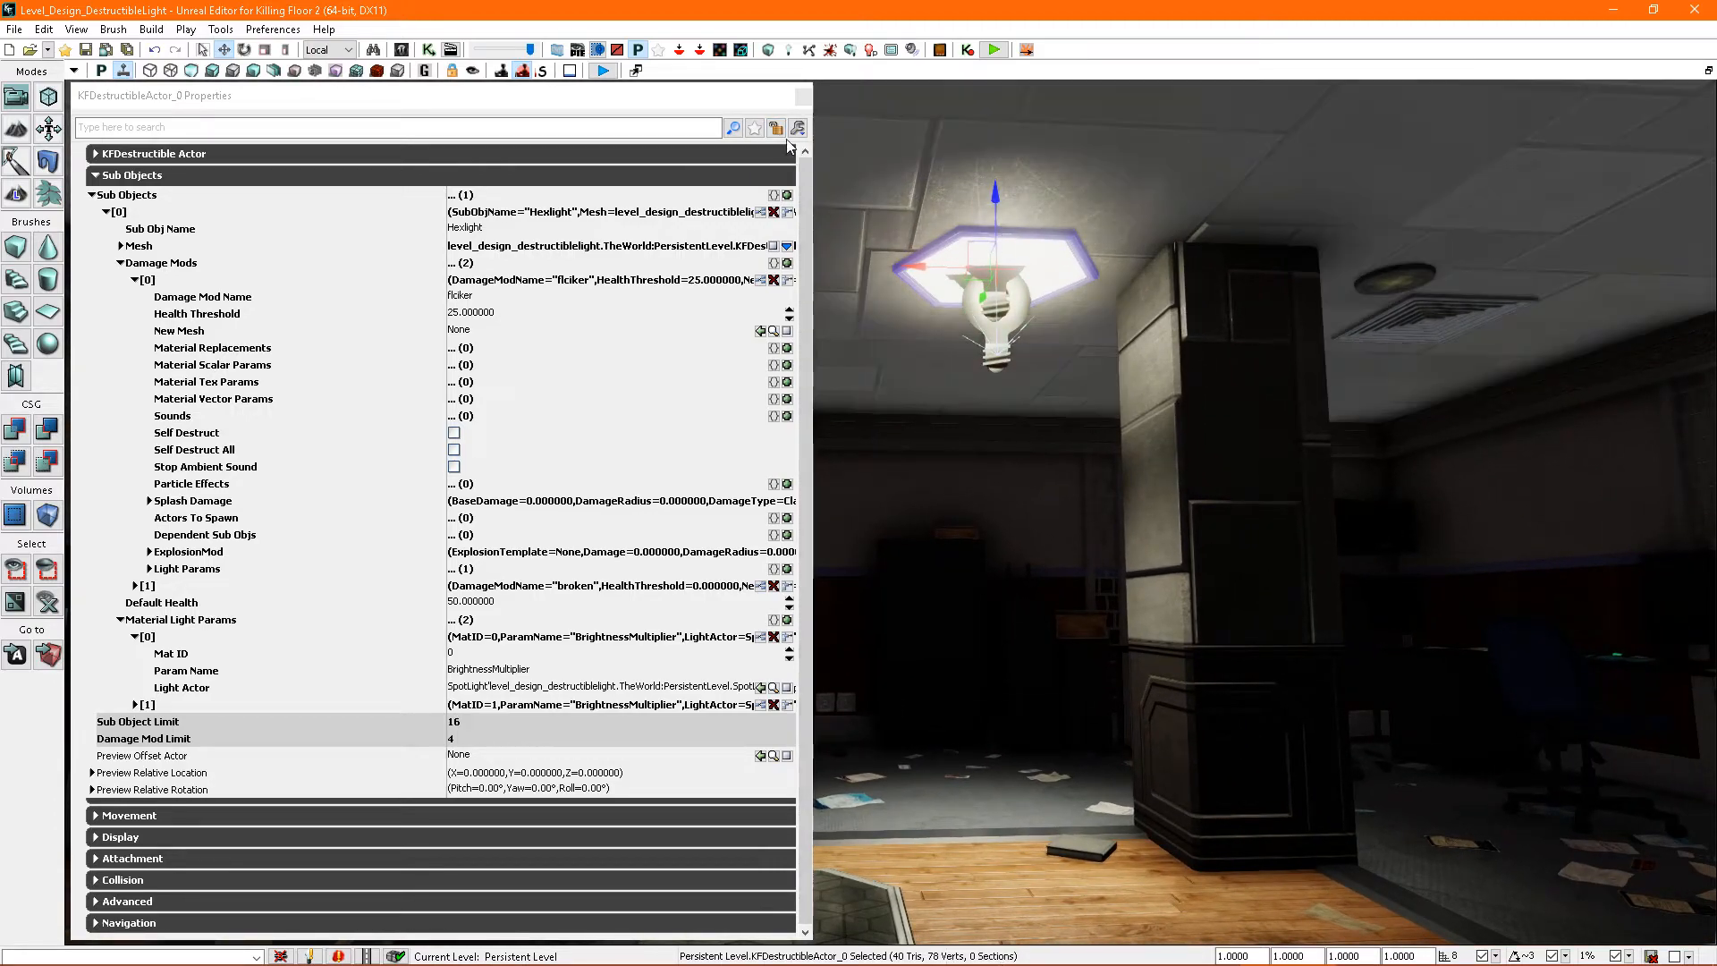
pyautogui.click(779, 130)
pyautogui.moveTo(1085, 322); pyautogui.dragTo(1078, 268, button='right')
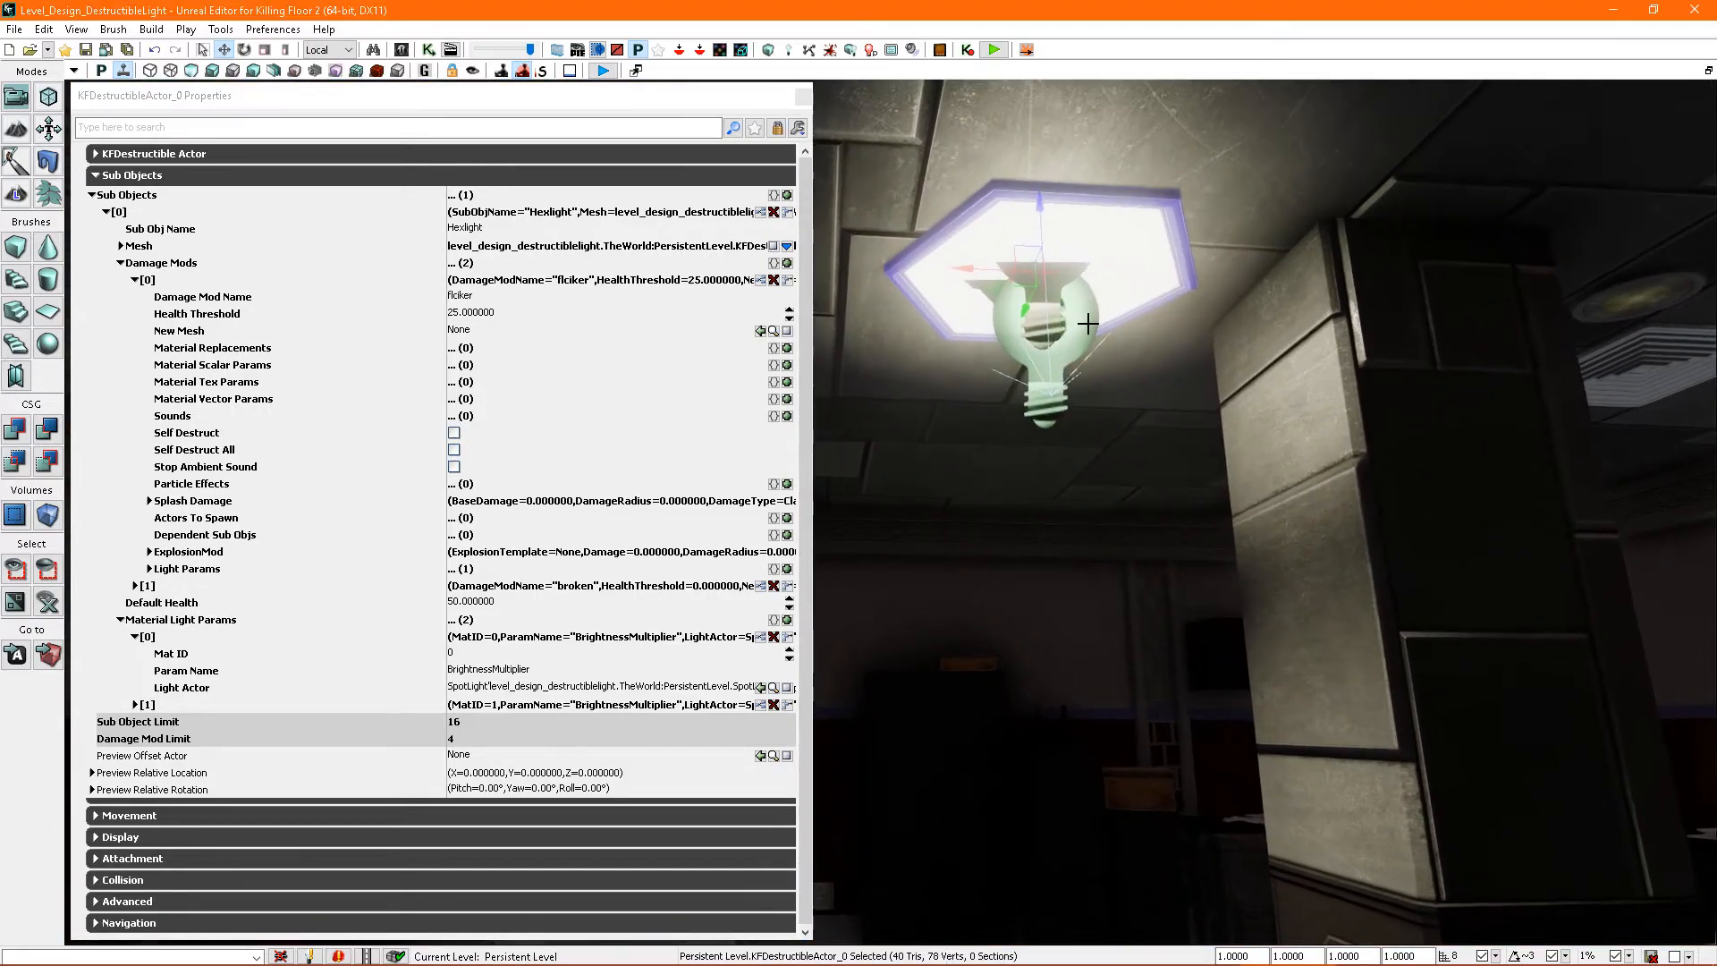
pyautogui.click(1080, 311)
pyautogui.scroll(-5, 1111, 338)
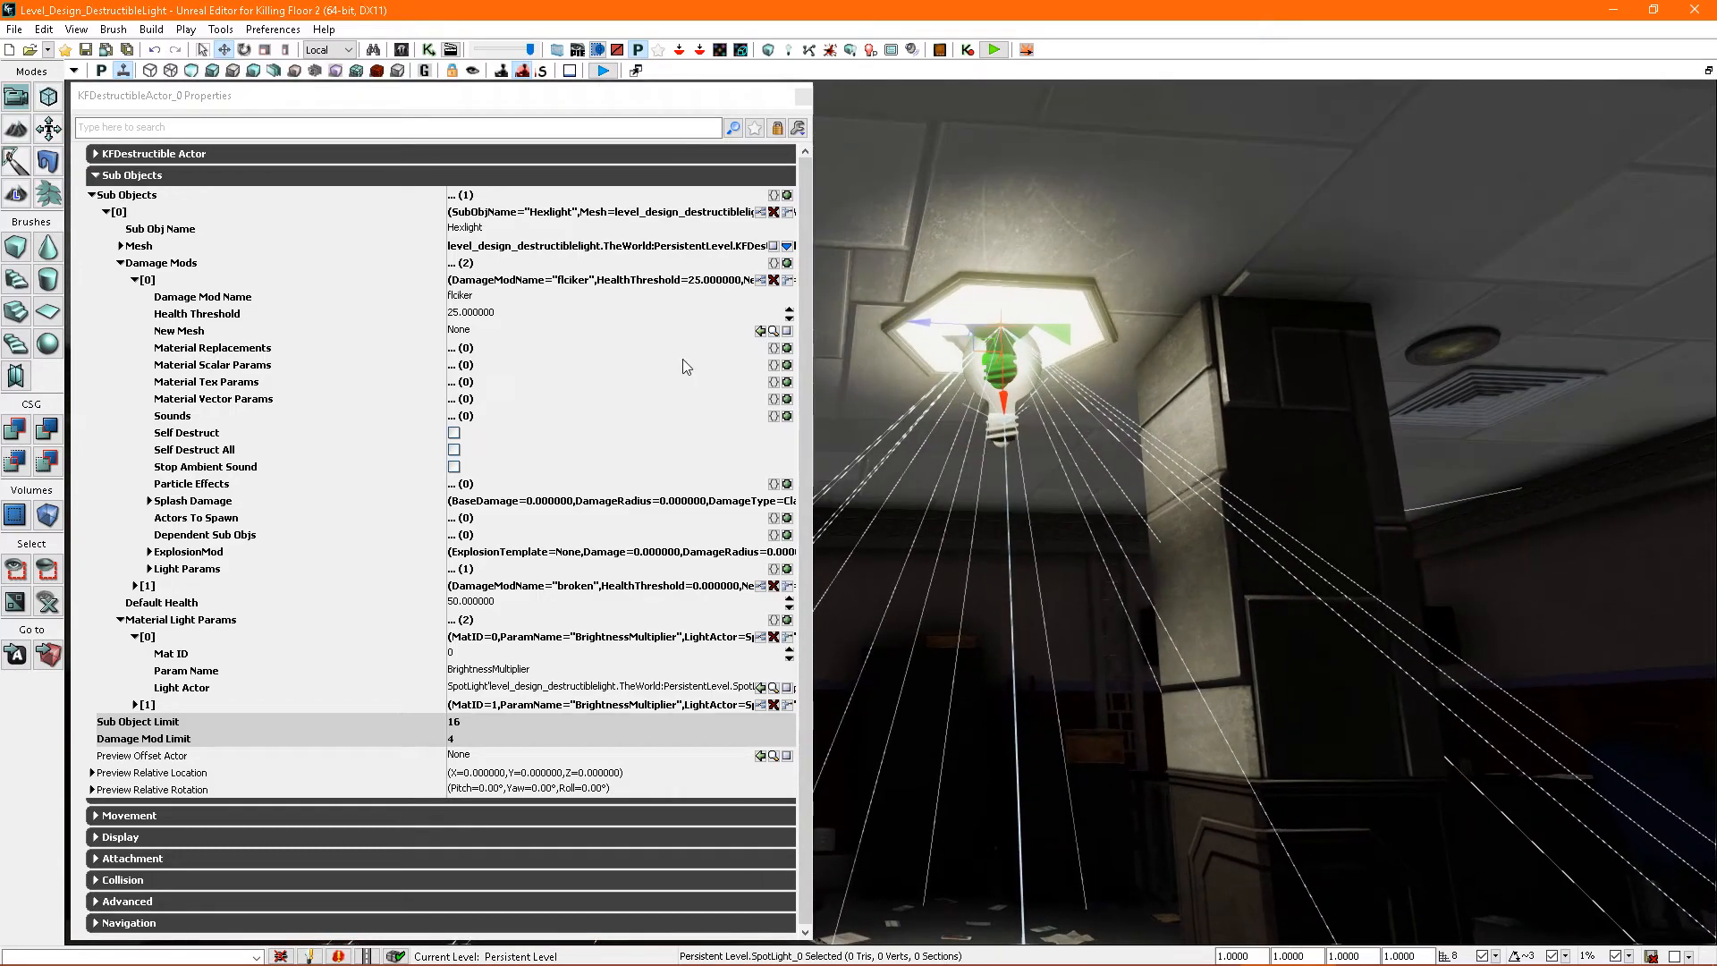
pyautogui.click(997, 422)
pyautogui.moveTo(995, 422); pyautogui.dragTo(880, 434, button='right')
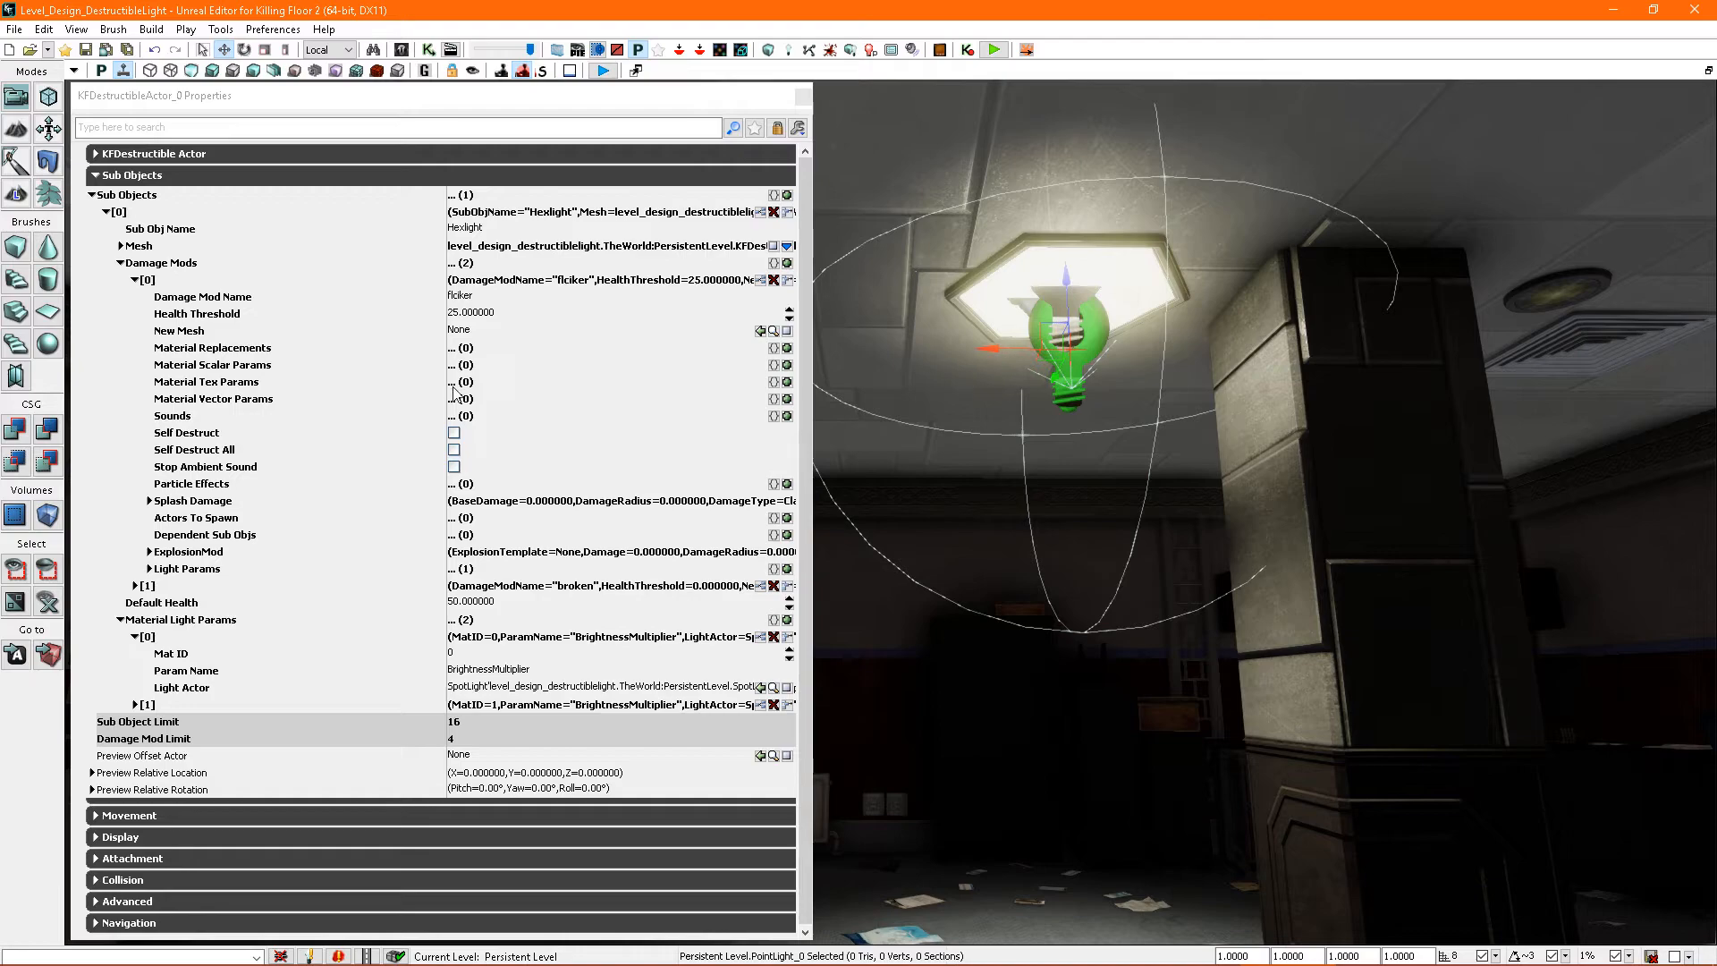
# - Add two more Material Light Params entries to the Hexlight sub object and expand both
pyautogui.click(135, 638)
pyautogui.click(136, 640)
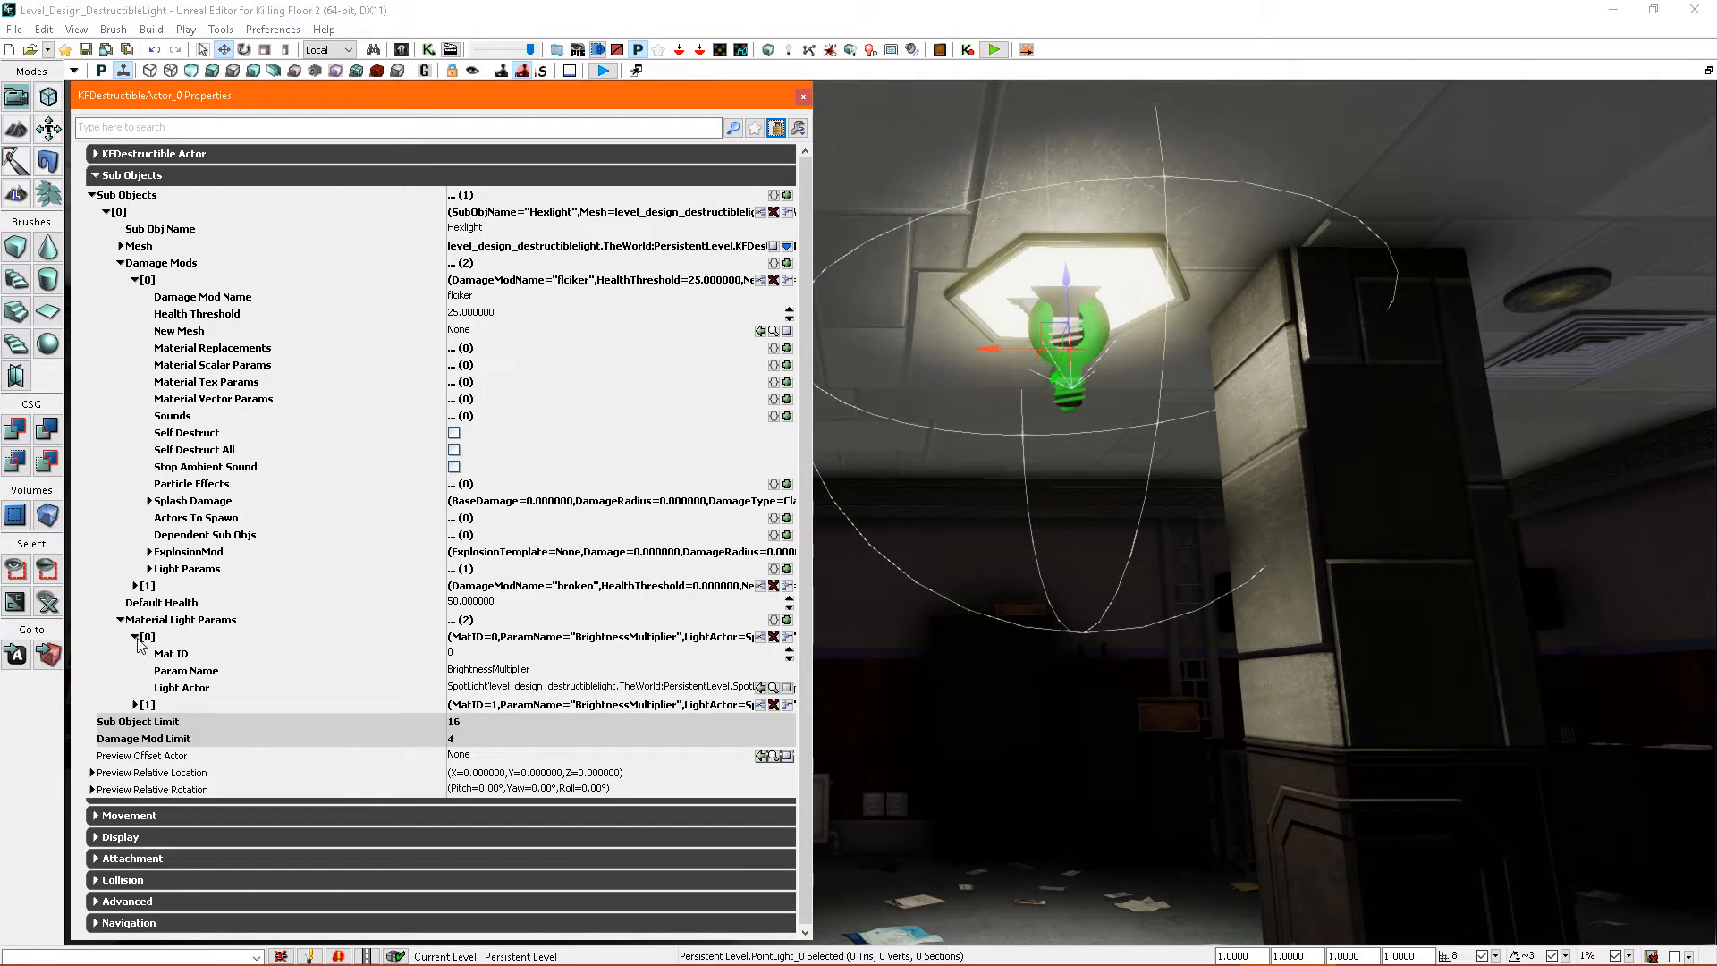
pyautogui.click(135, 636)
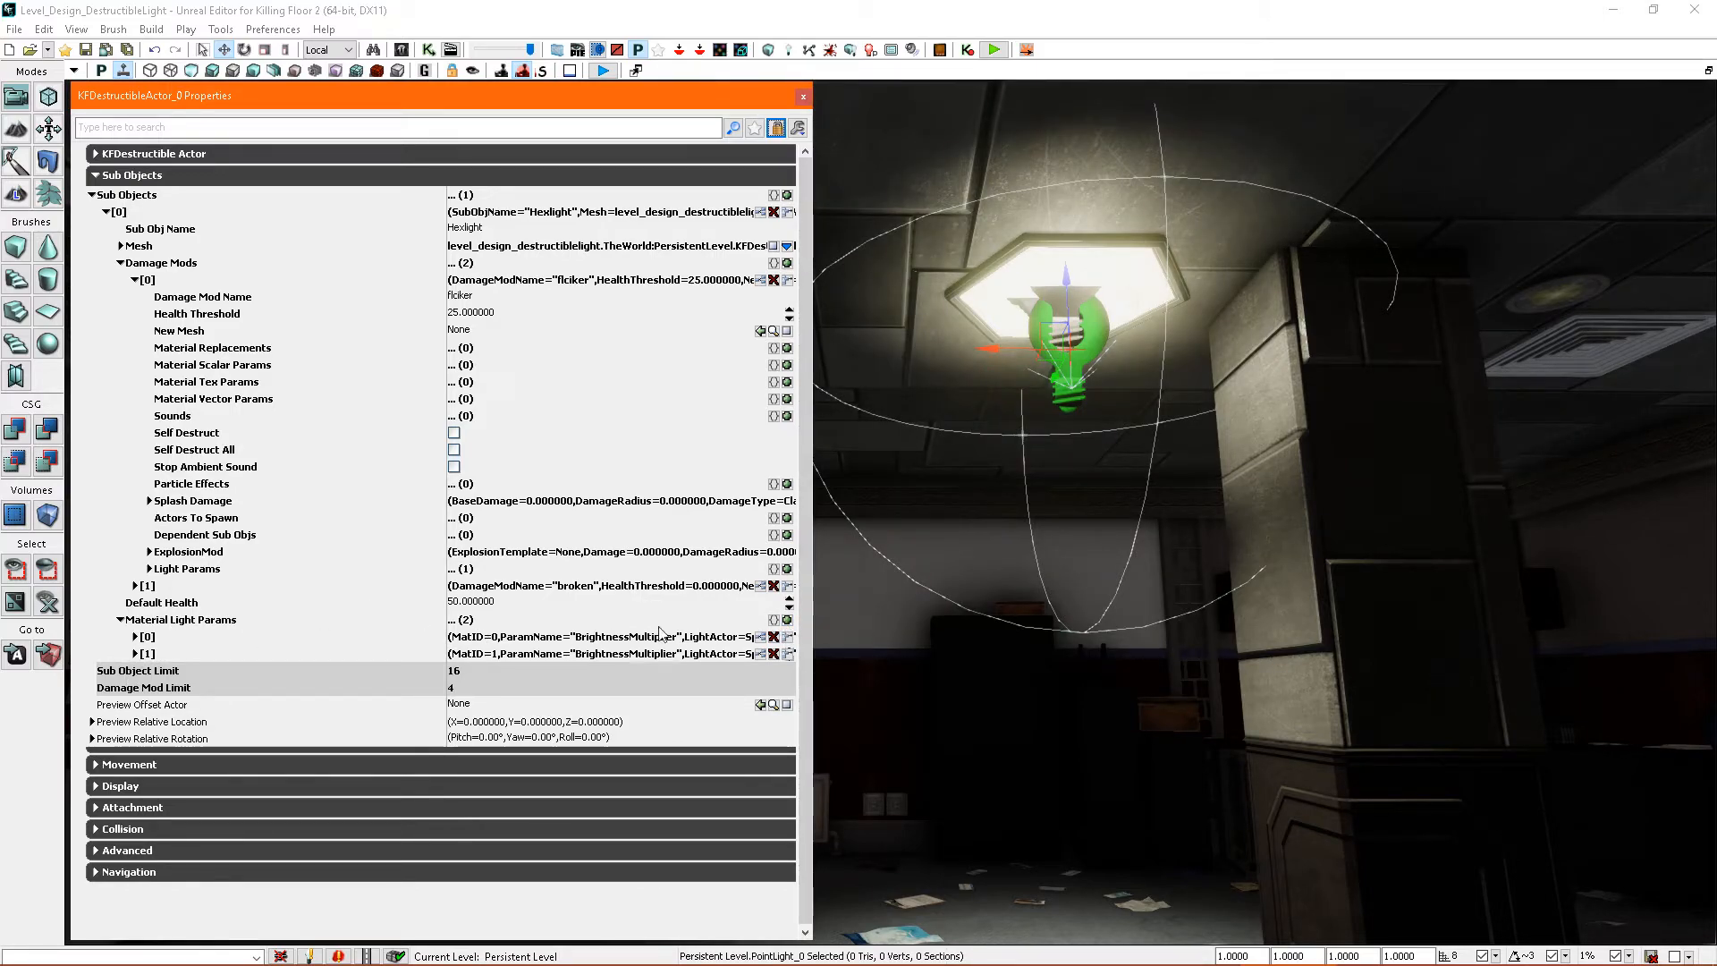
pyautogui.click(787, 620)
pyautogui.click(787, 619)
pyautogui.click(135, 670)
pyautogui.click(135, 738)
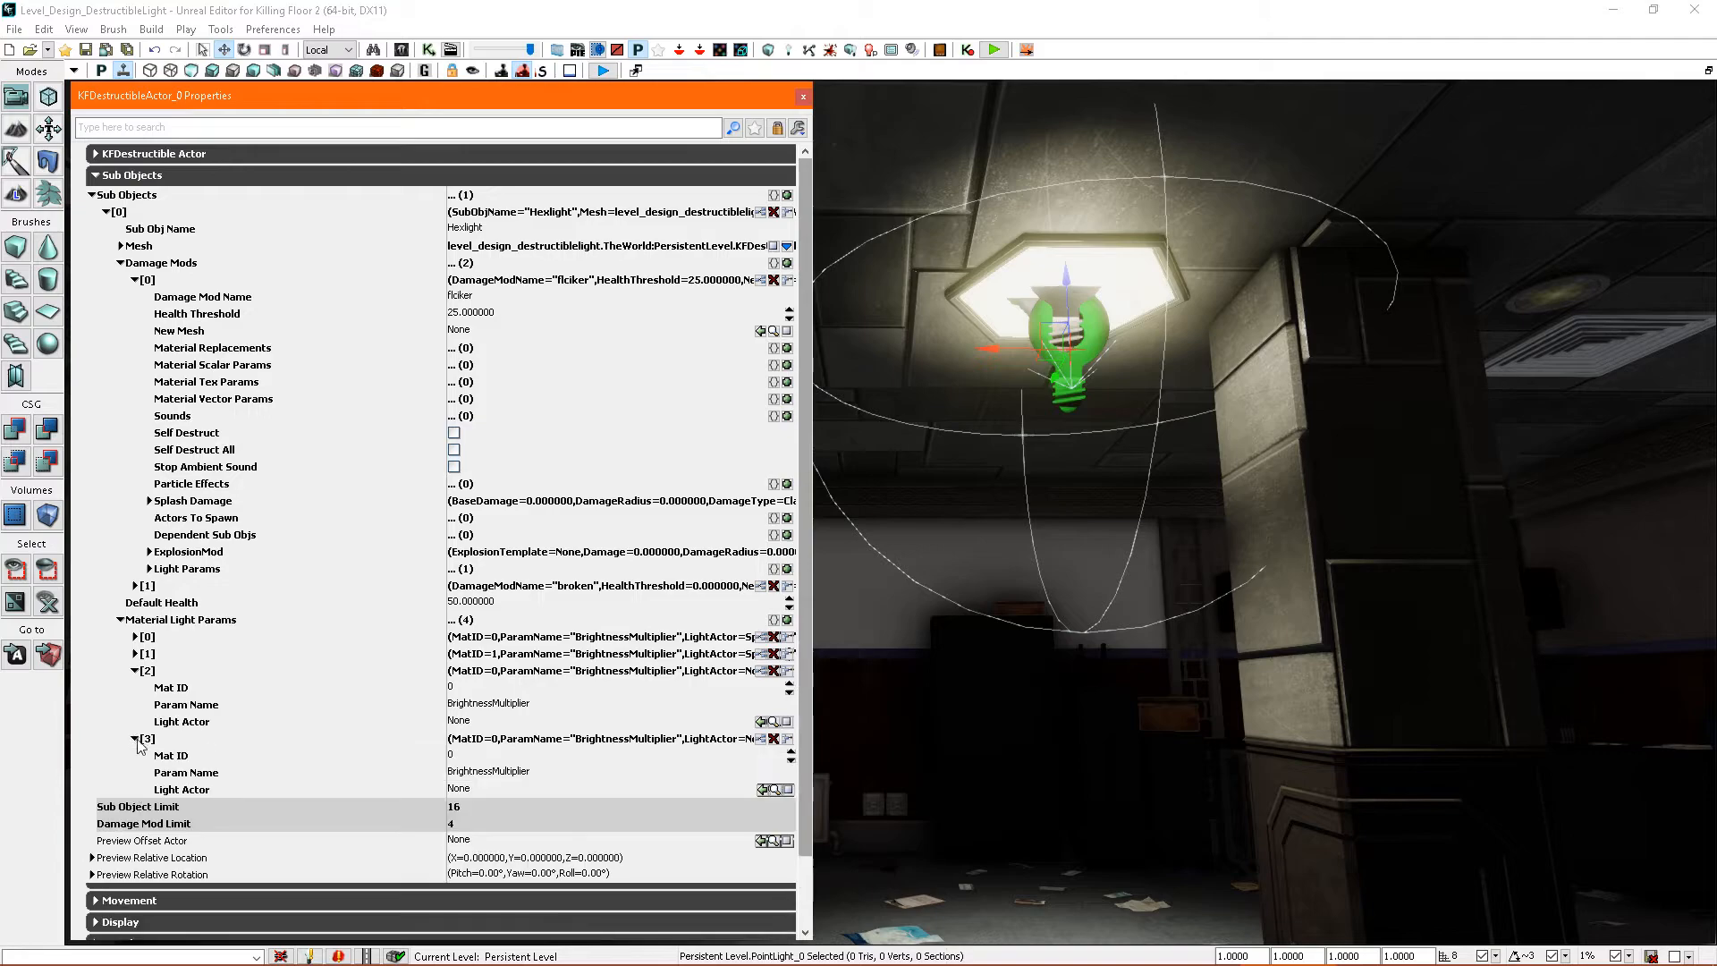
# - Assign the point light as Light Actor in both new entries, set Mat ID 1 on the last one, and collapse the list
pyautogui.click(760, 721)
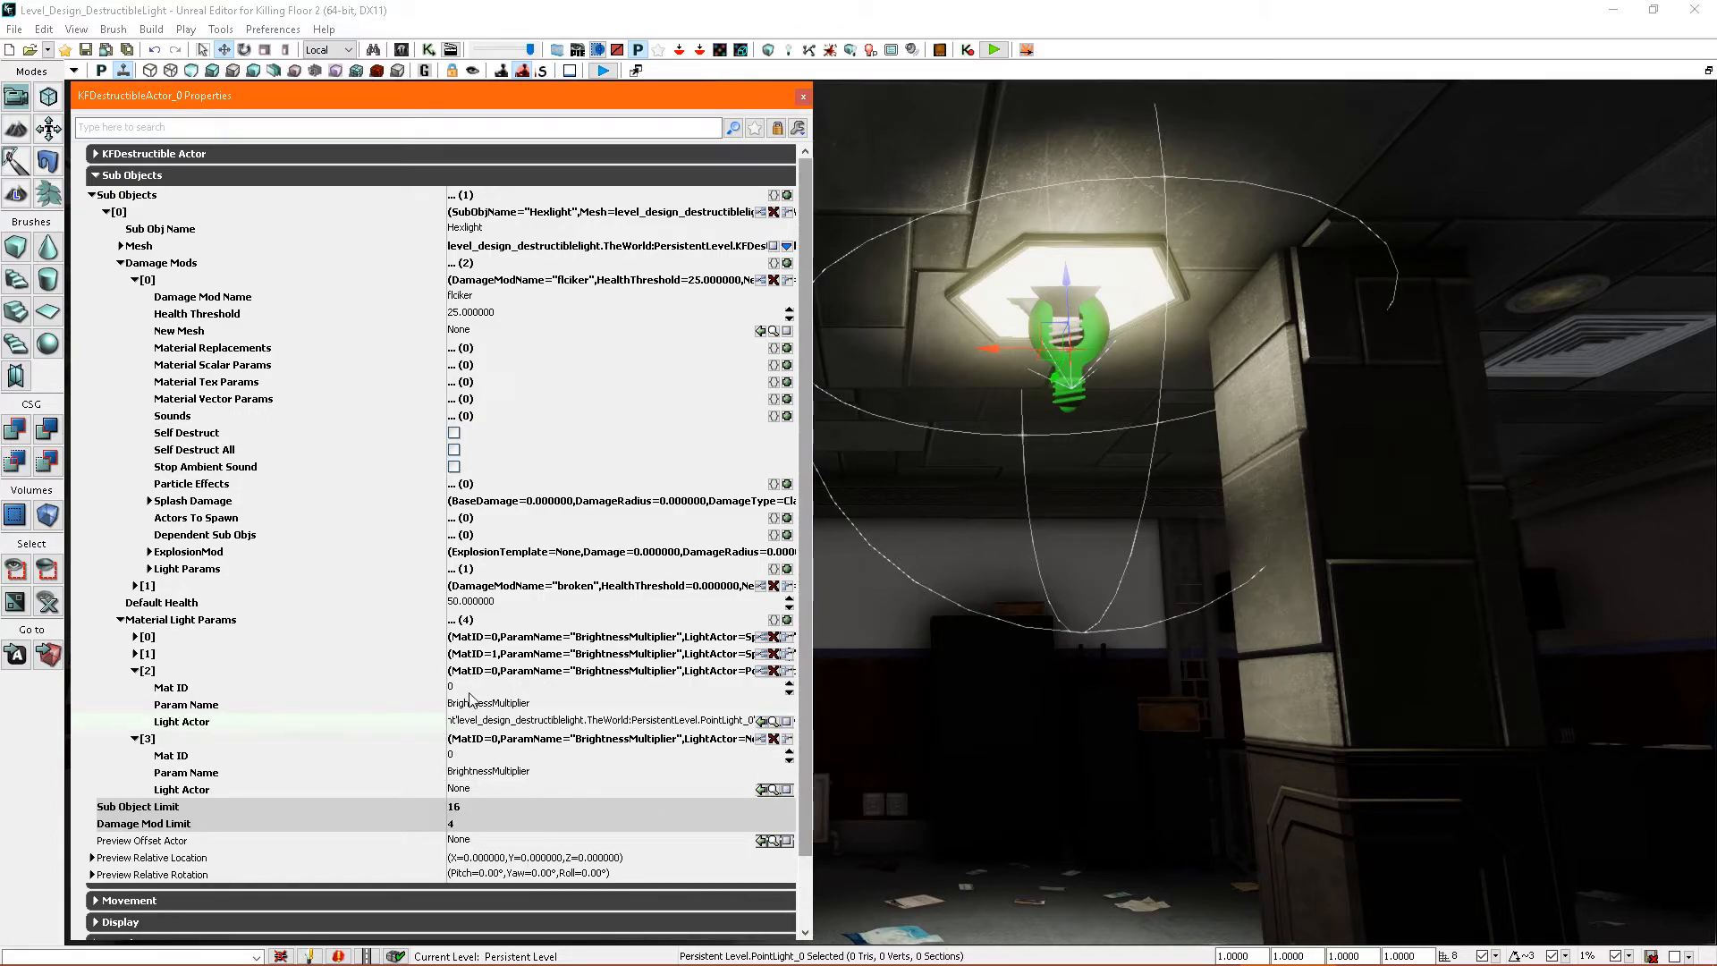
pyautogui.click(469, 760)
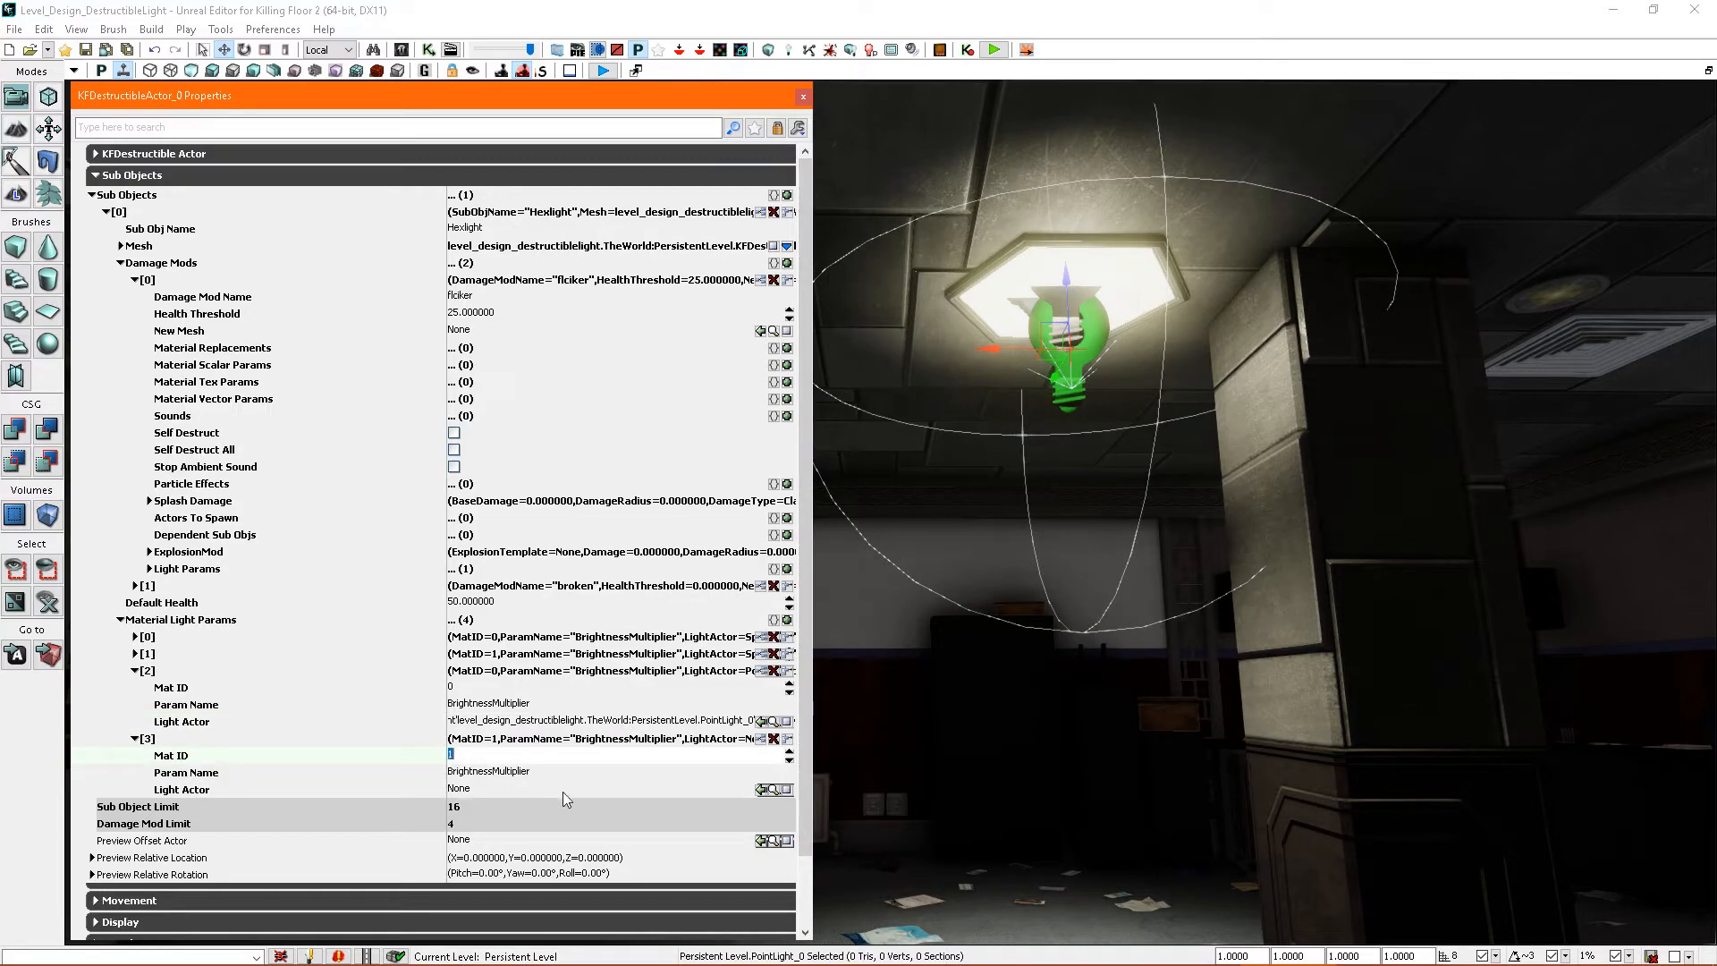
pyautogui.click(761, 791)
pyautogui.click(136, 739)
pyautogui.click(136, 670)
pyautogui.click(120, 620)
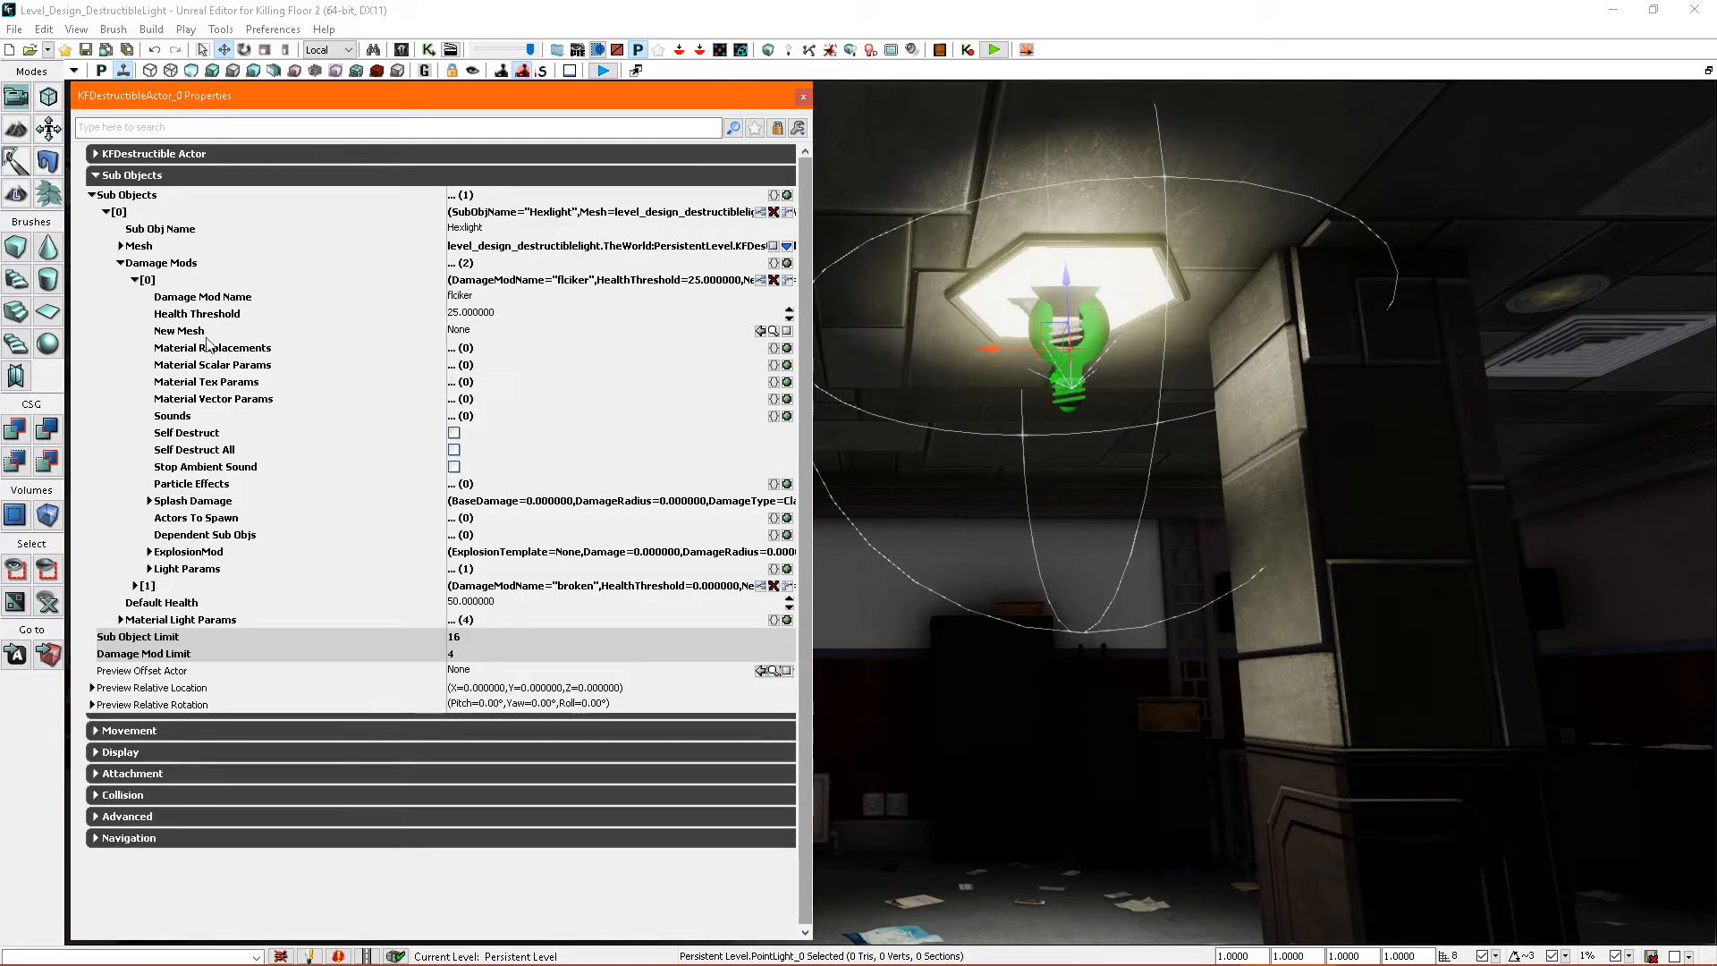
# - Add a second Light Params entry to the flicker damage mod with the point light as its LightActor
pyautogui.click(150, 569)
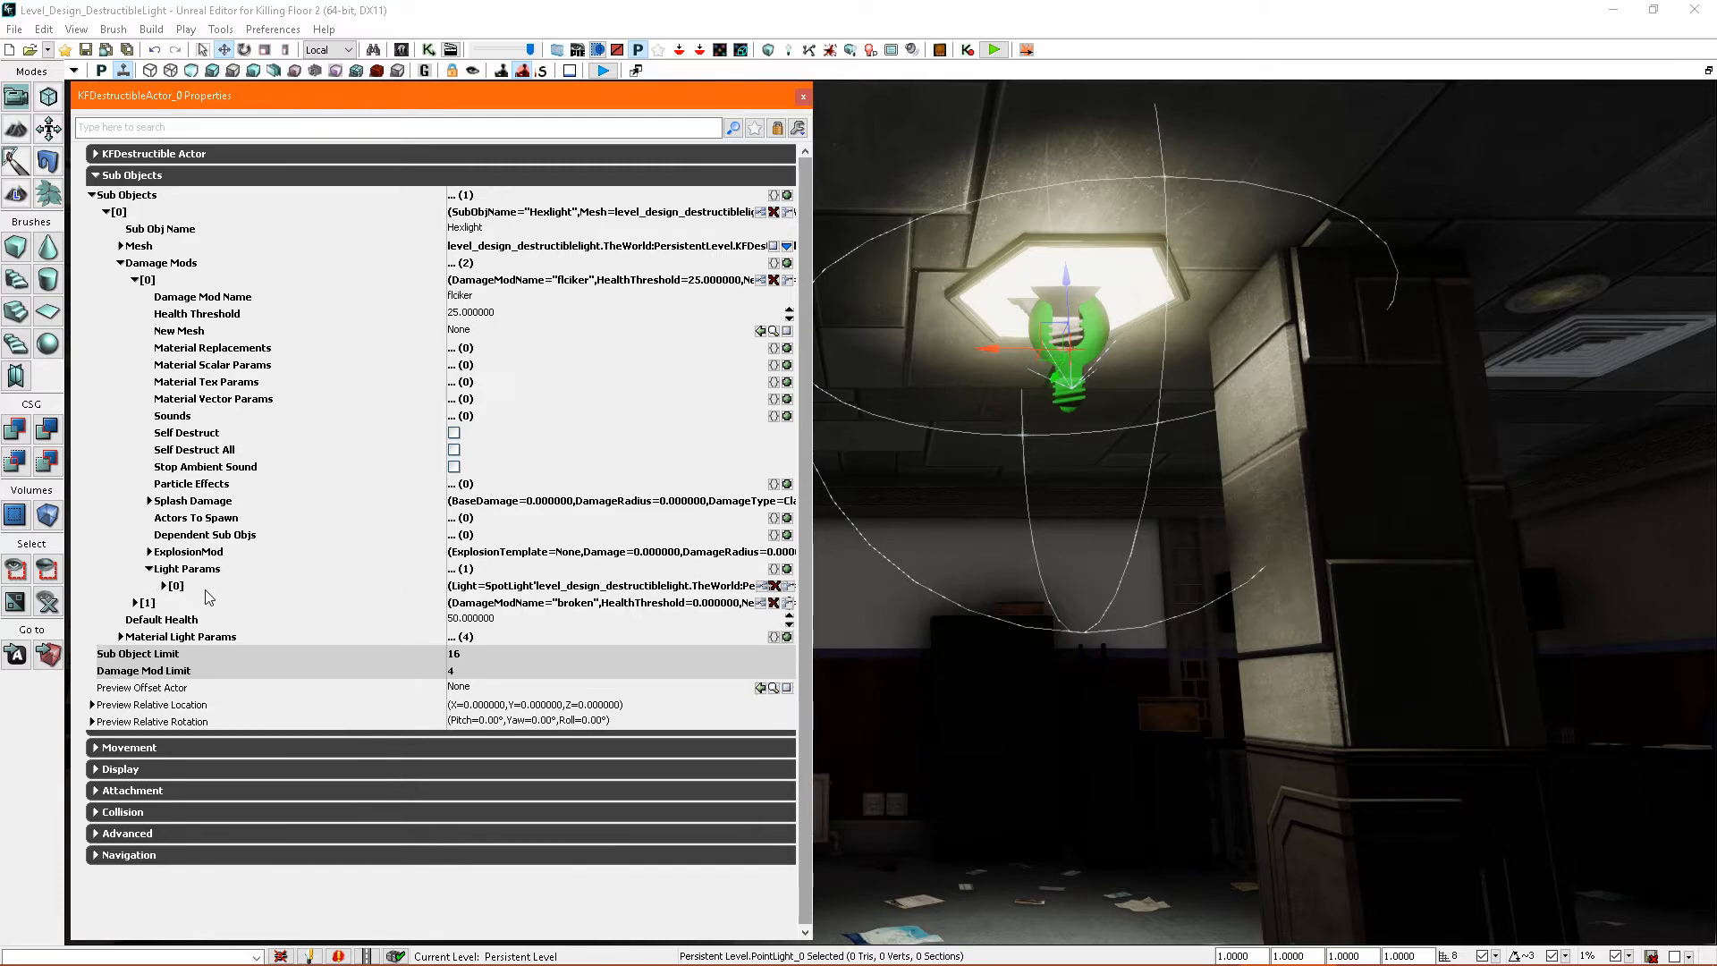
pyautogui.click(163, 586)
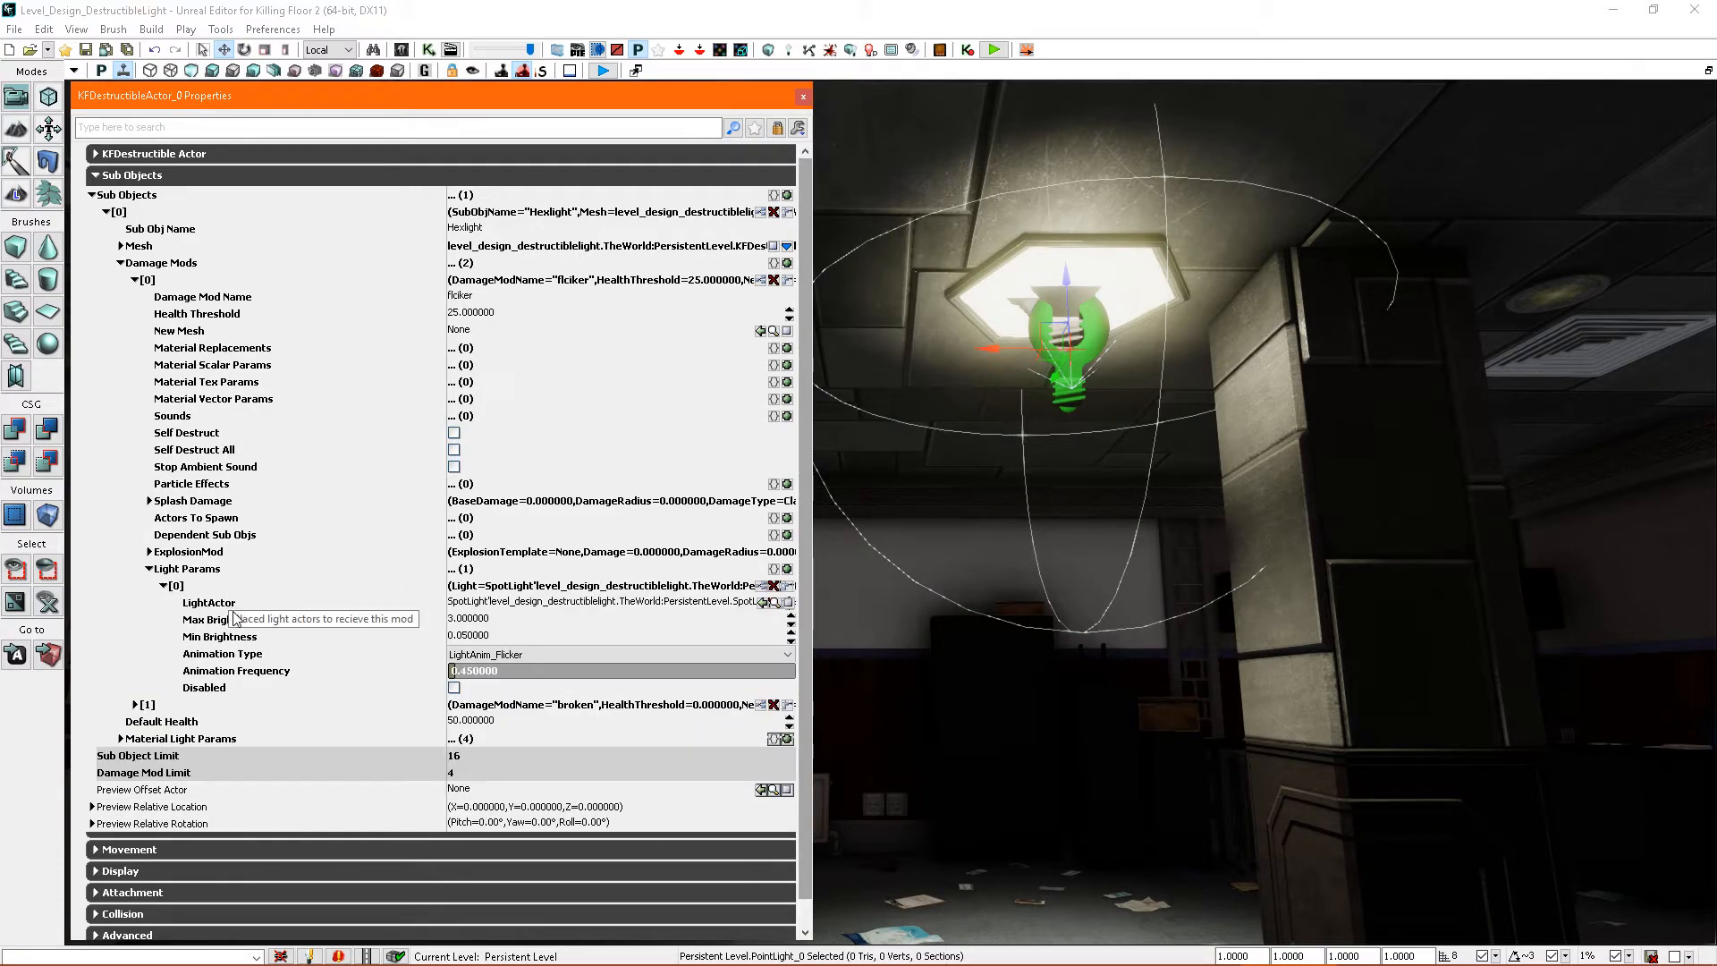
pyautogui.click(788, 586)
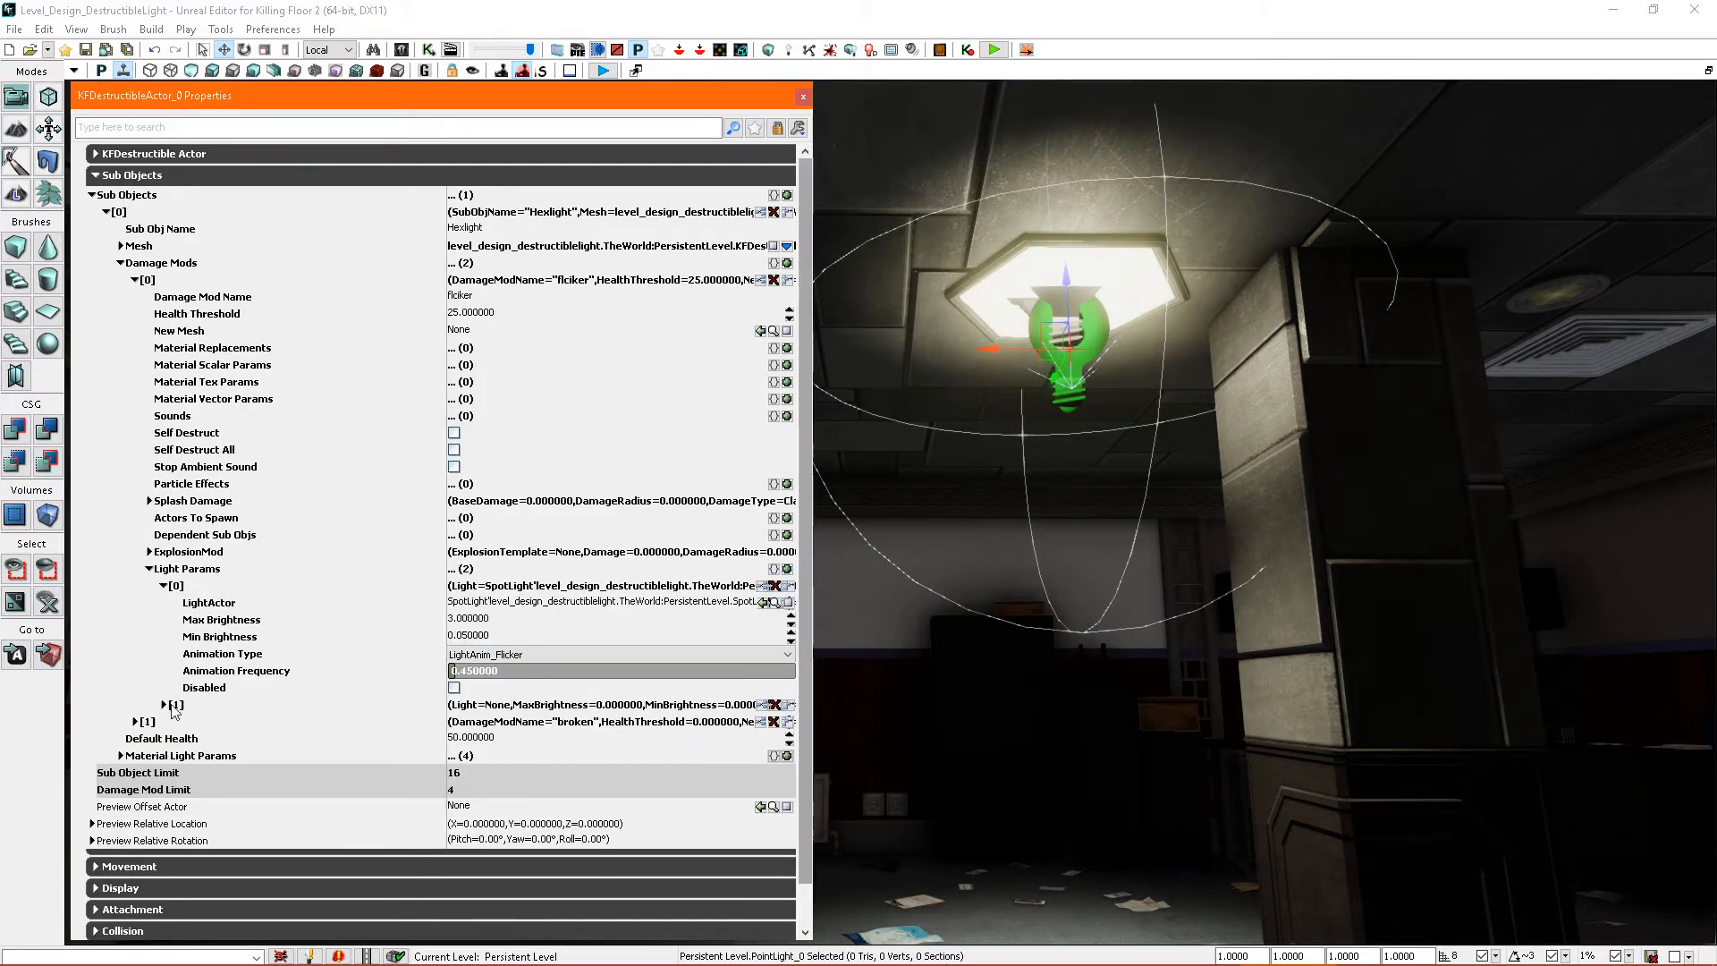
pyautogui.click(163, 705)
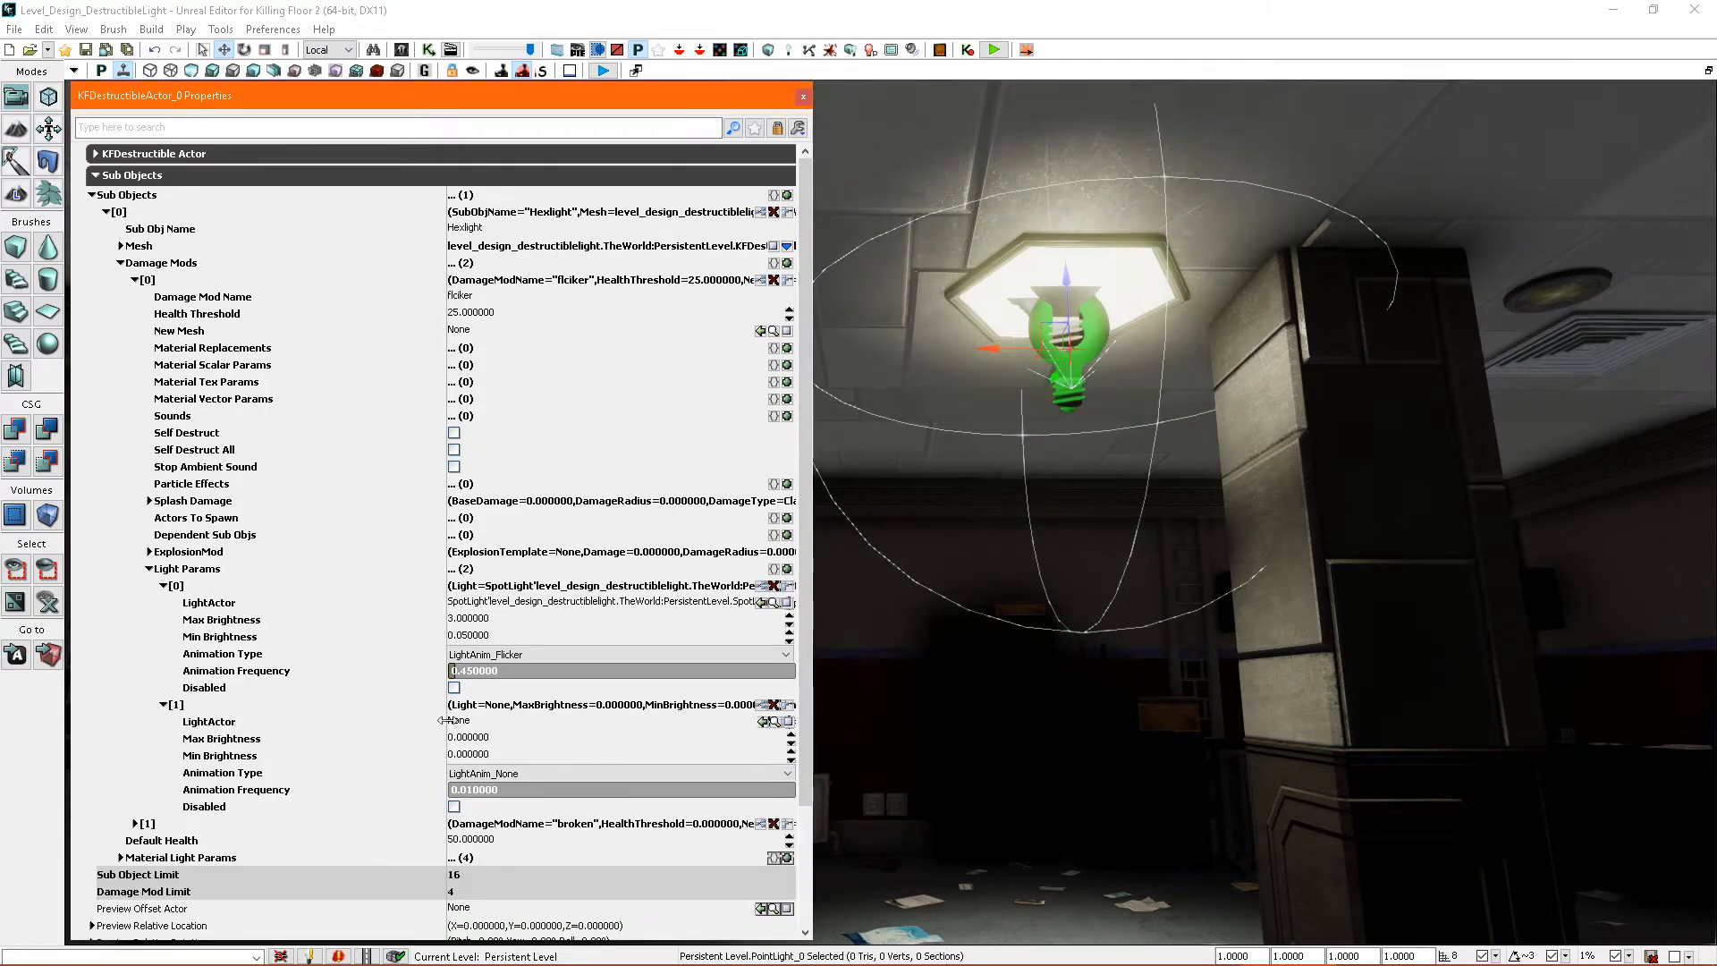
pyautogui.click(763, 722)
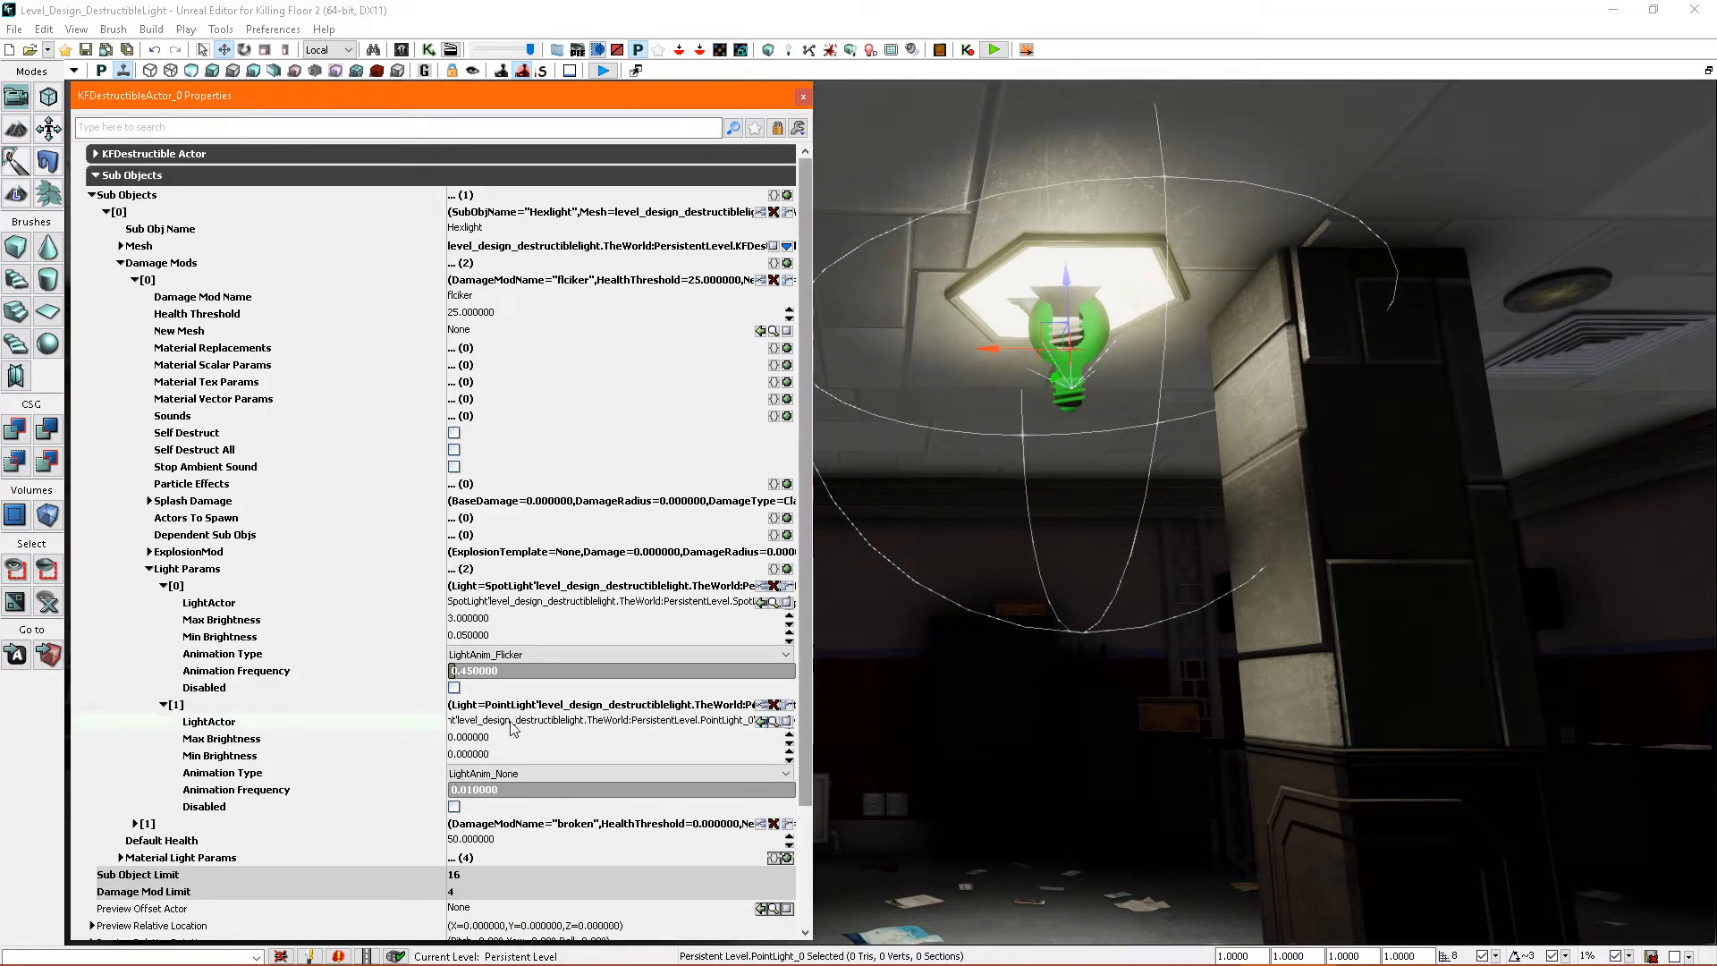
# - Set the point light entry to LightAnim_Flicker with Animation Frequency 0.45, Max Brightness 2 and Min Brightness 0.01
pyautogui.click(498, 773)
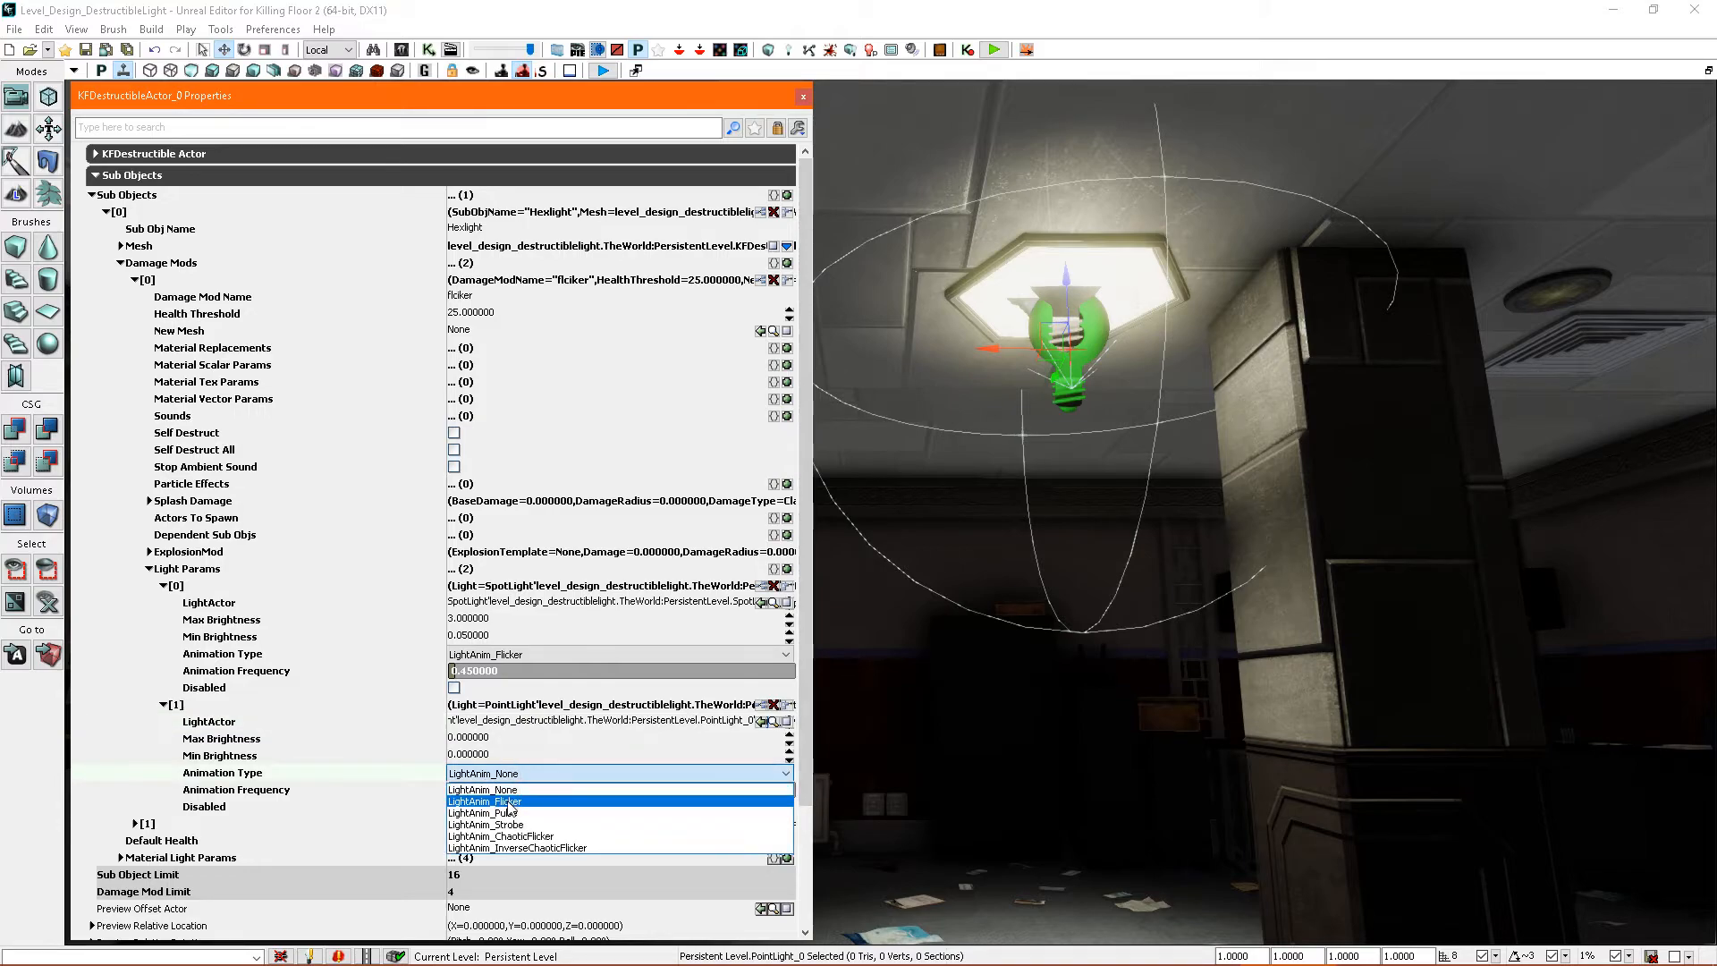
pyautogui.click(514, 792)
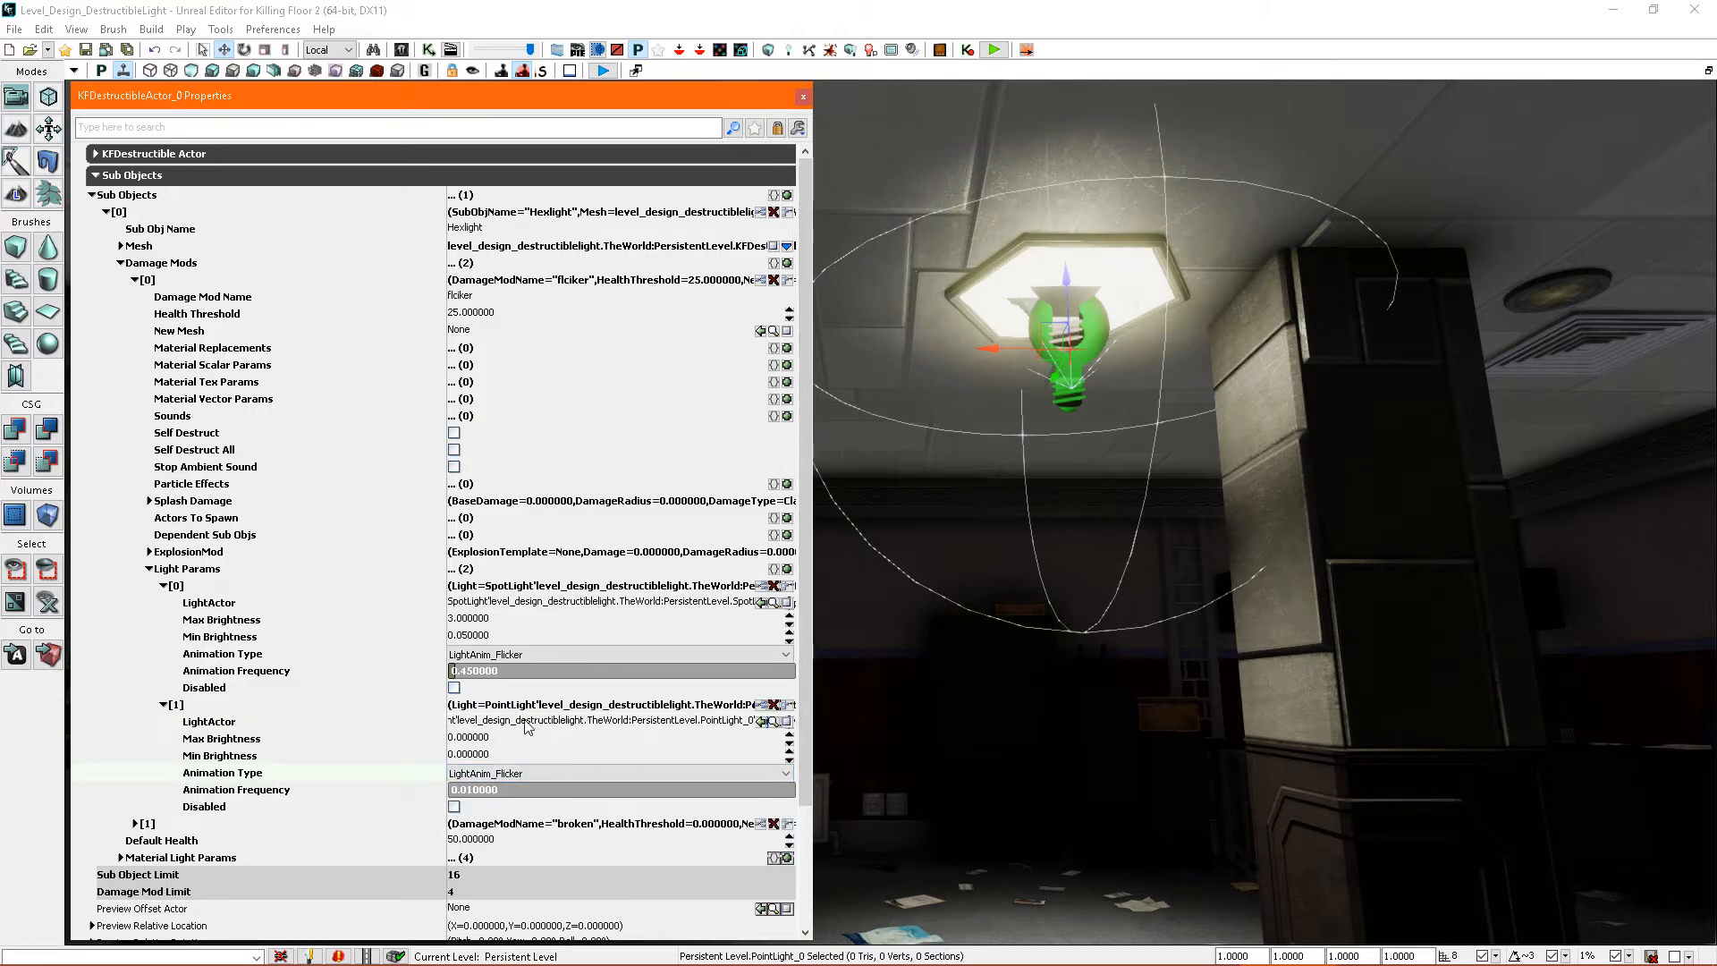
pyautogui.click(492, 791)
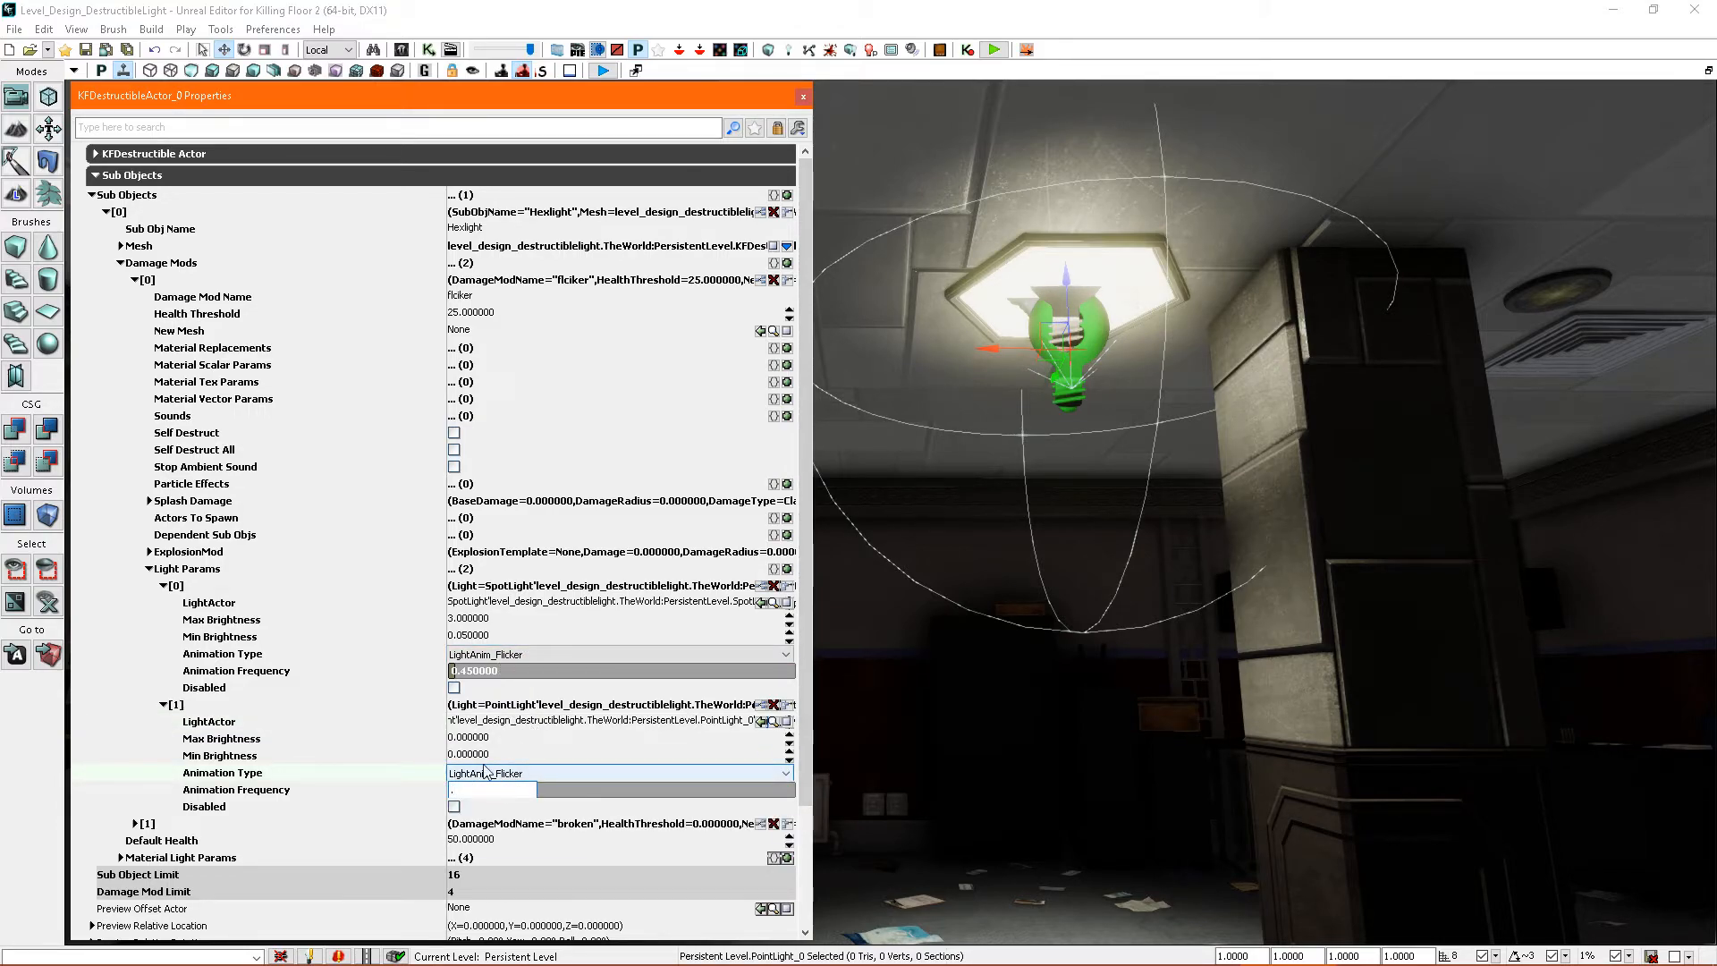
pyautogui.click(495, 740)
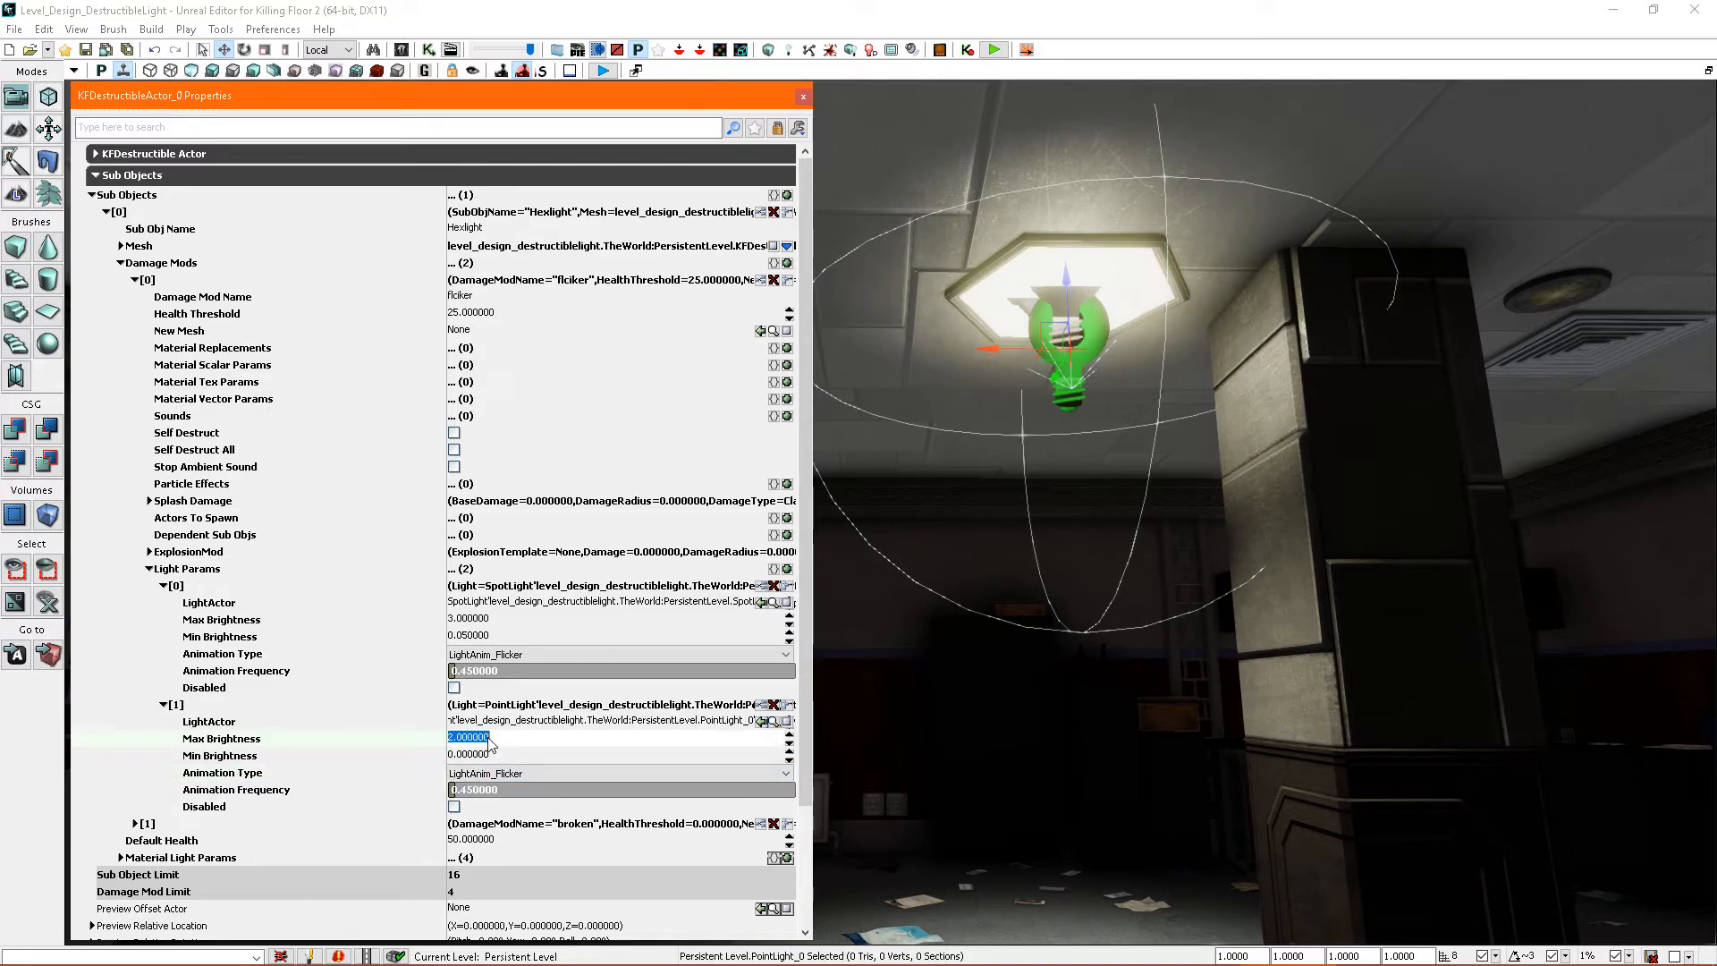
pyautogui.press('Tab')
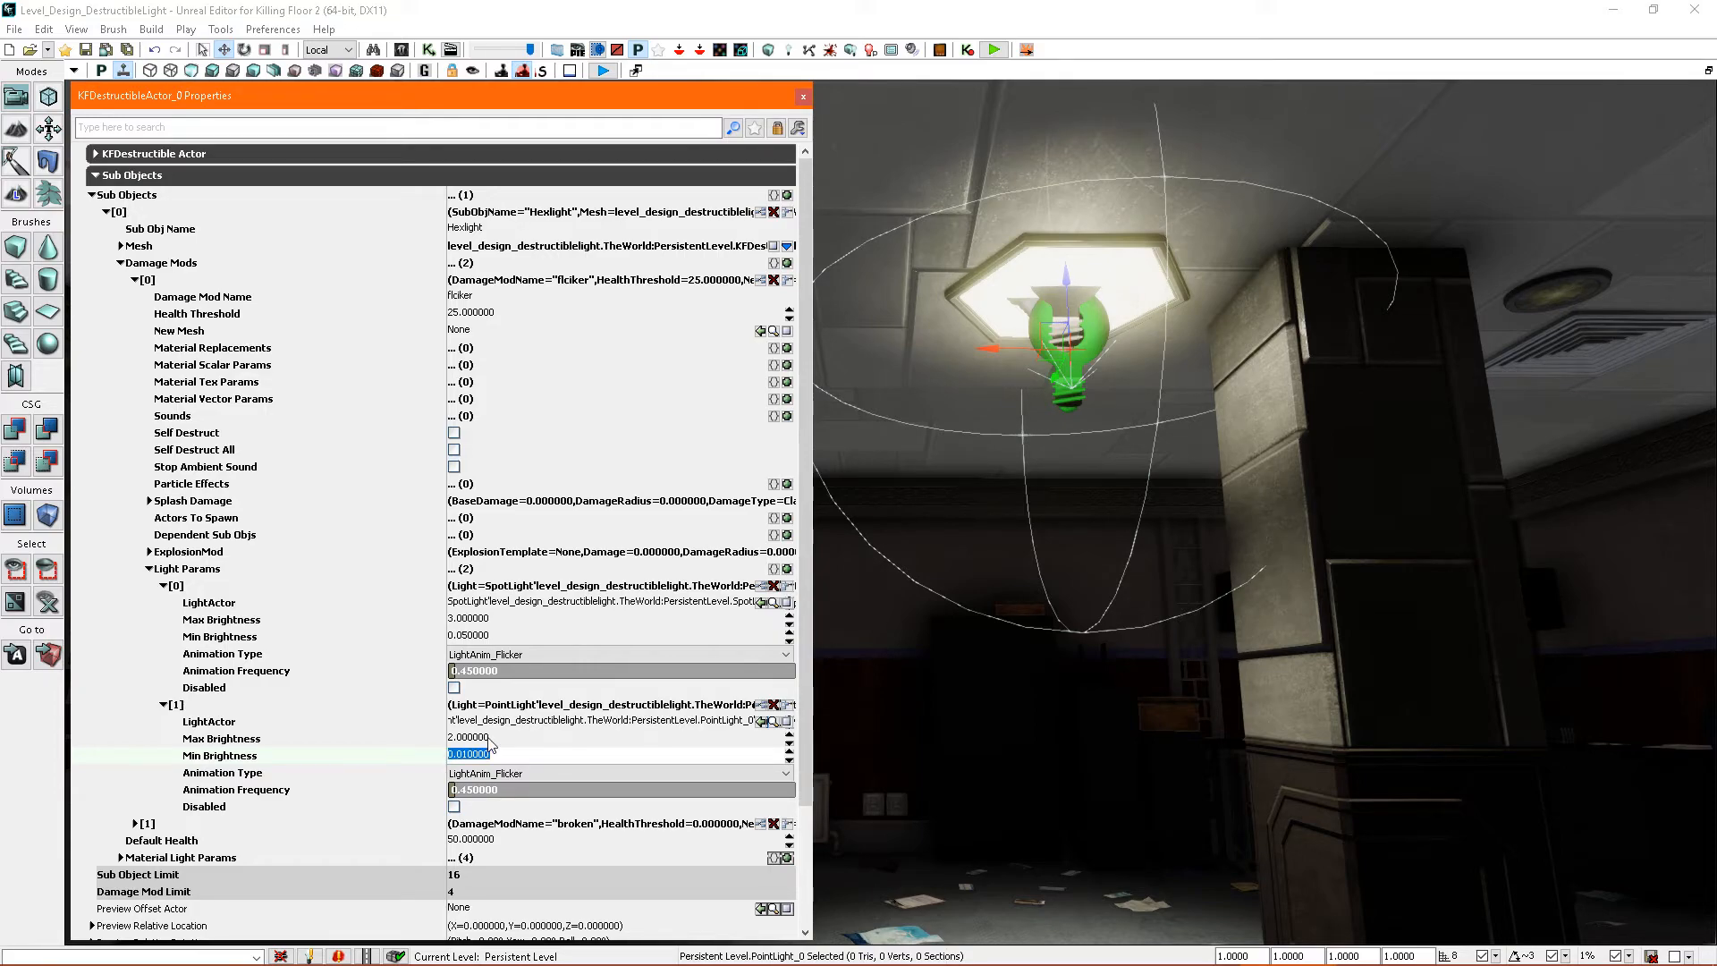
# - Collapse the flicker damage mod and its light entries, and expand the broken damage mod's settings
pyautogui.click(164, 704)
pyautogui.click(164, 586)
pyautogui.click(149, 568)
pyautogui.click(134, 280)
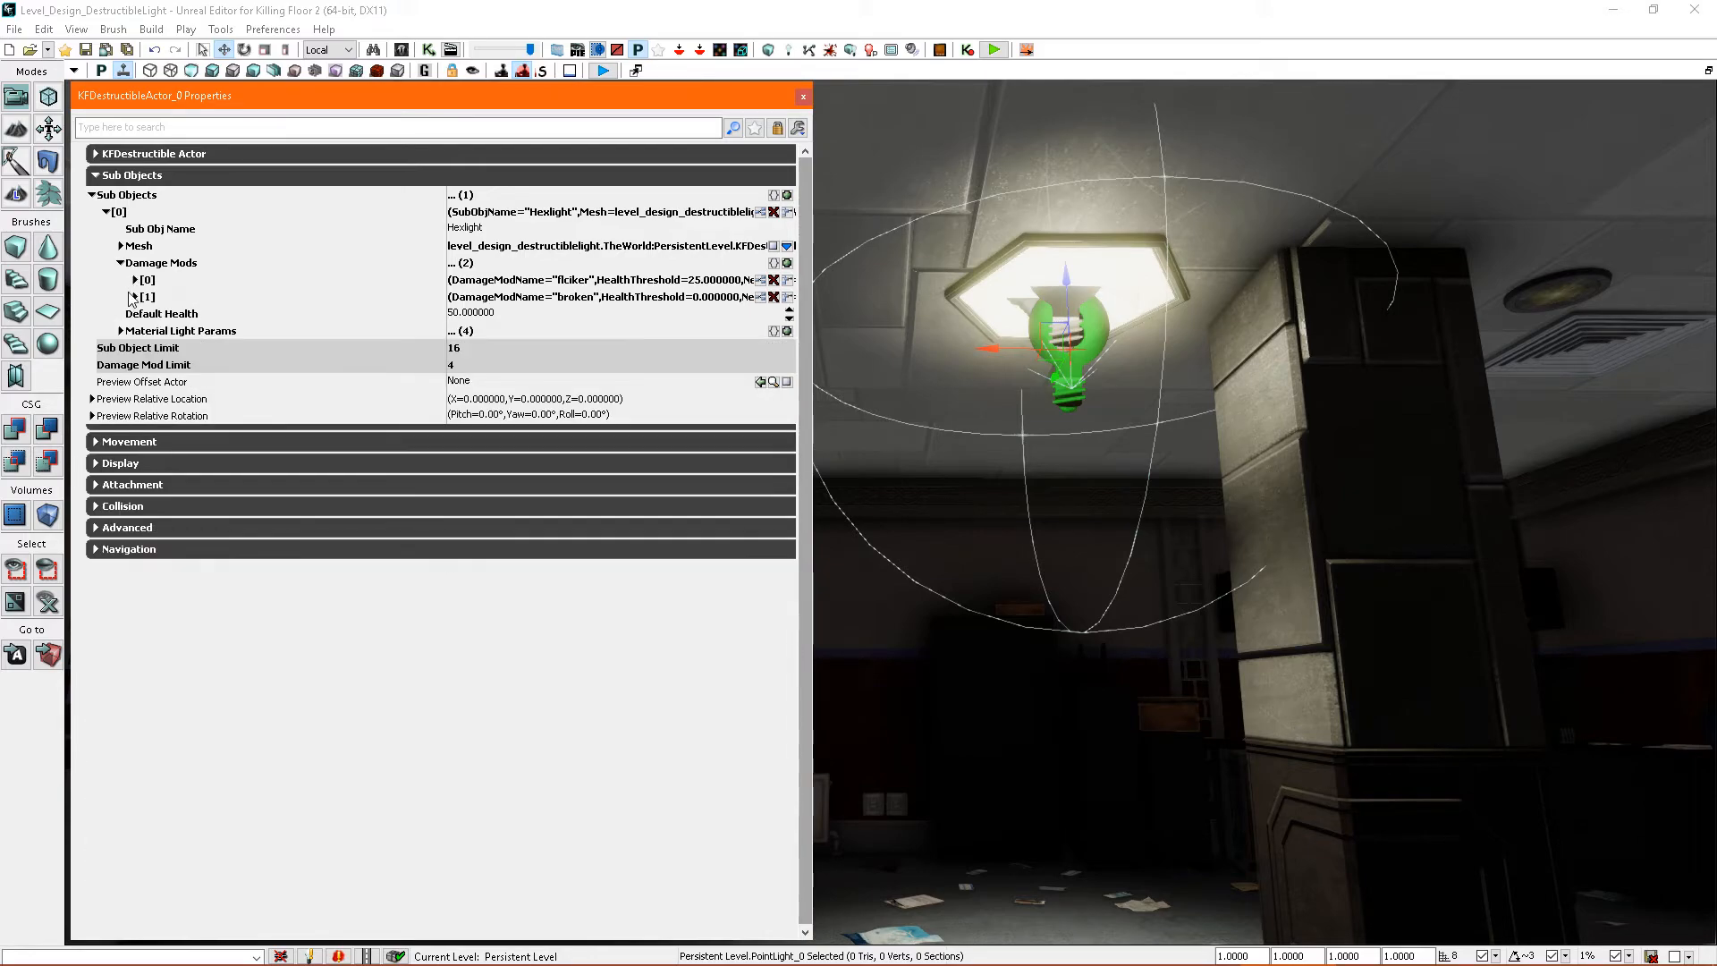
pyautogui.click(135, 297)
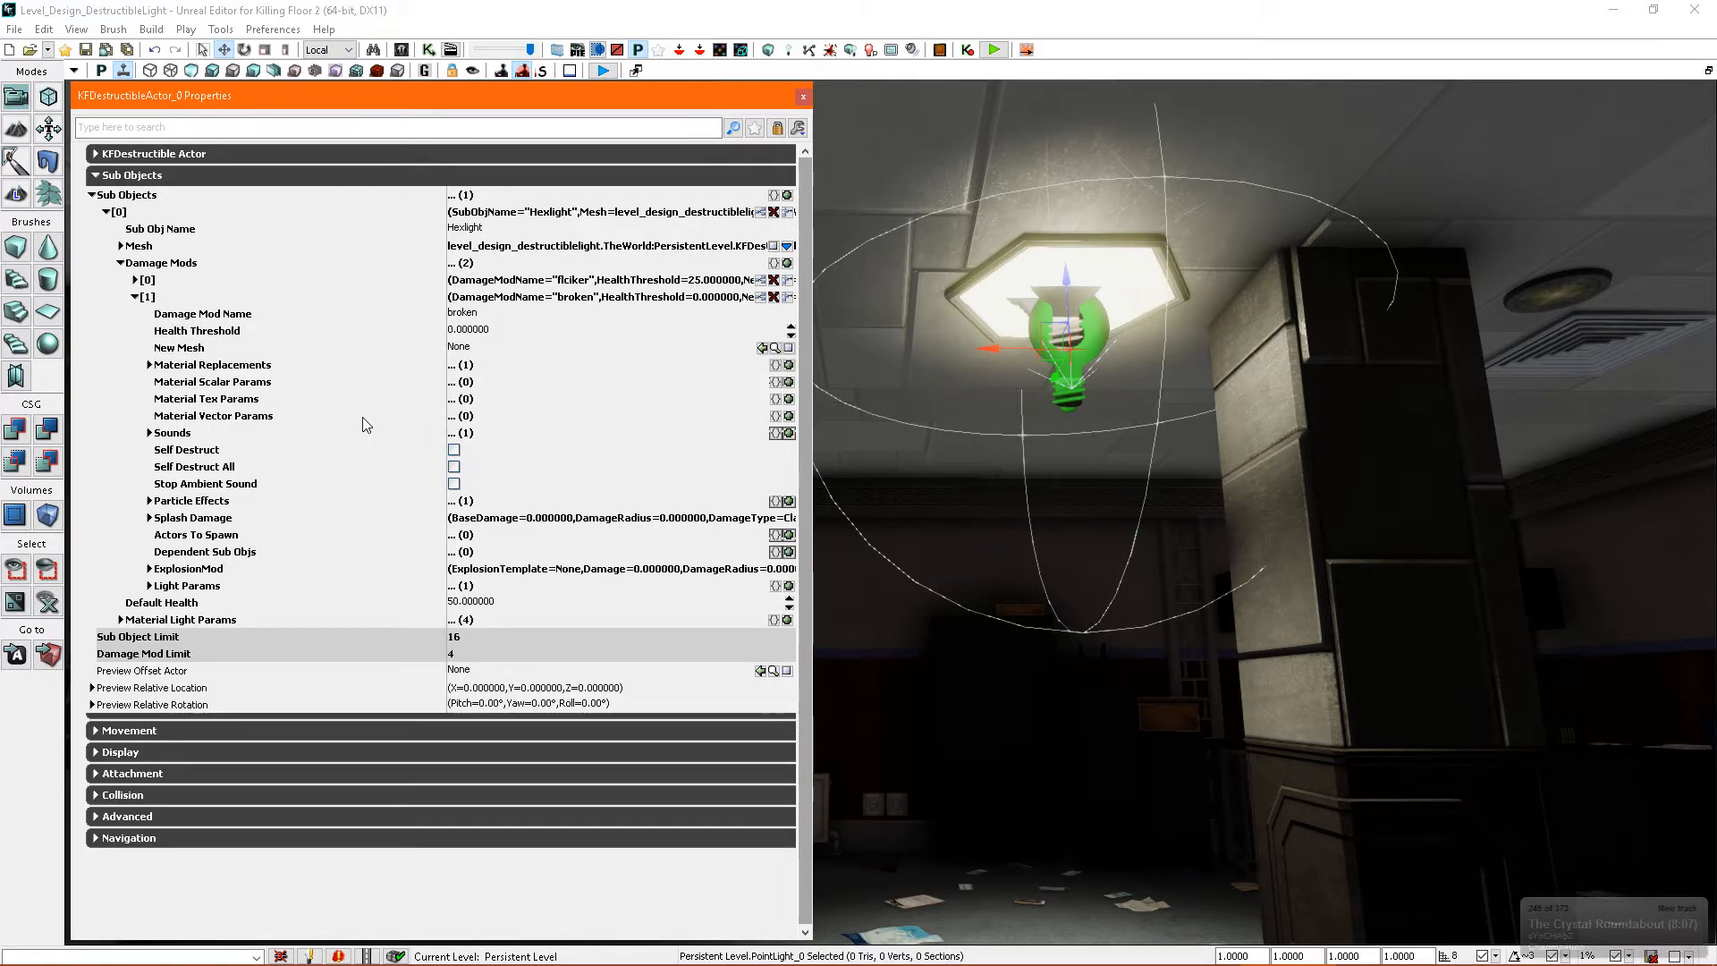
# - Add a second Light Params entry to the broken damage mod, assign the point light as its LightActor, and mark it Disabled
pyautogui.click(149, 586)
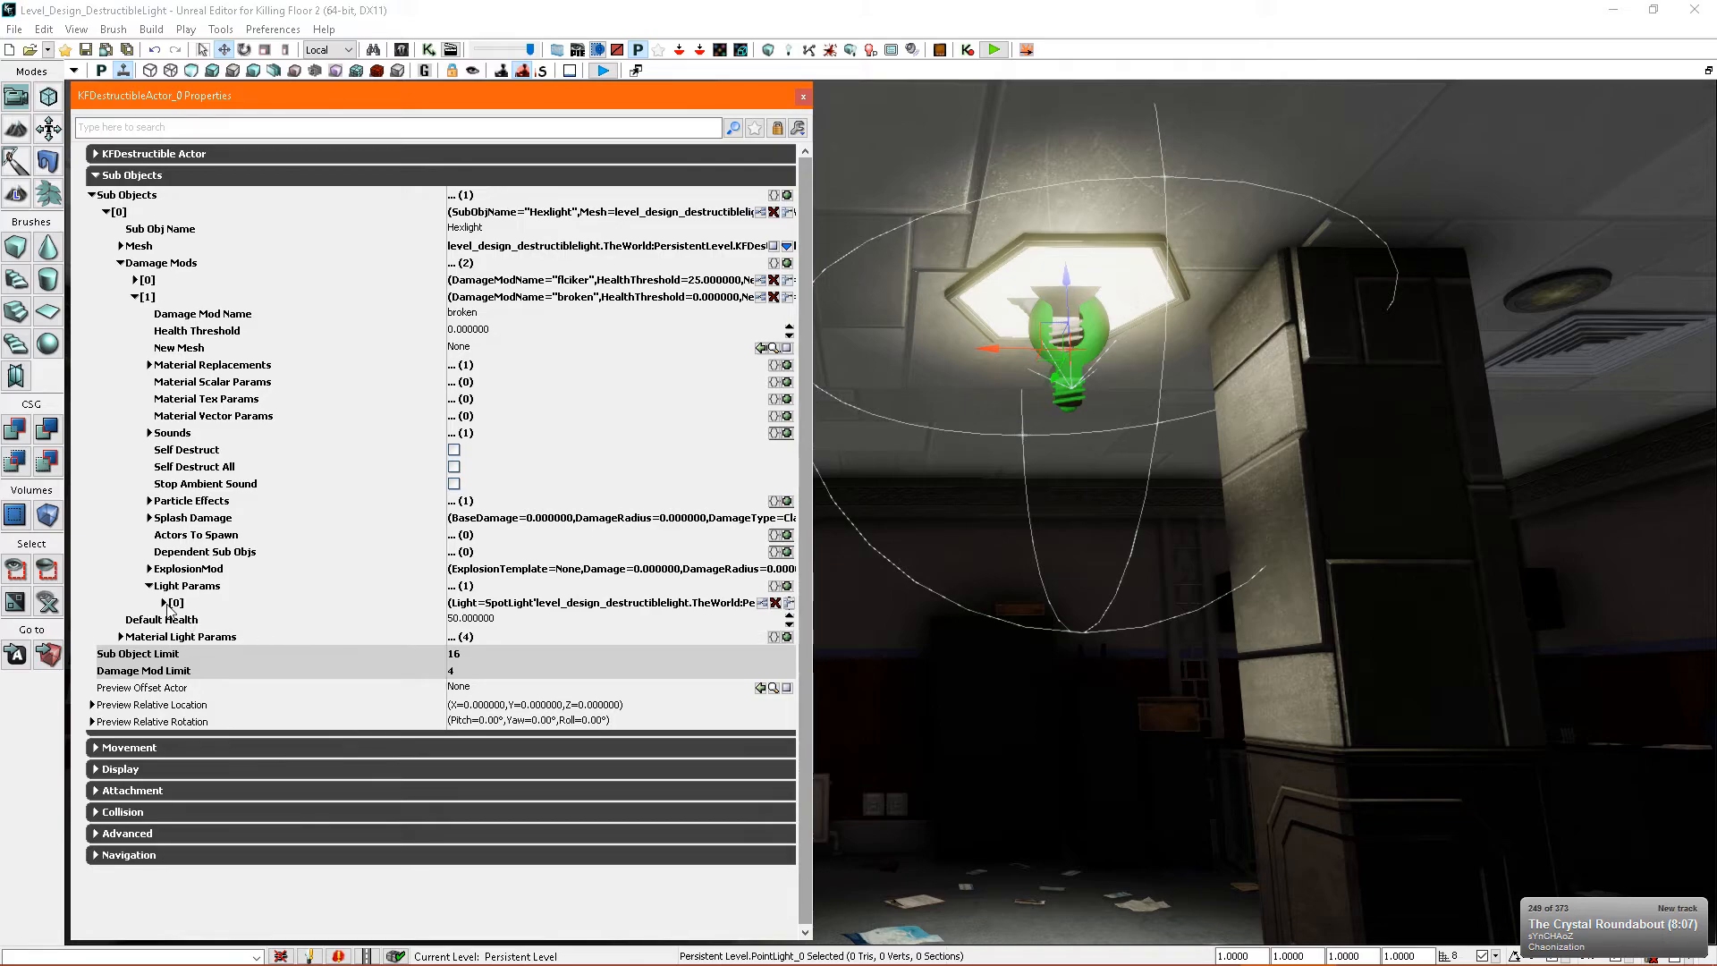
pyautogui.click(787, 586)
pyautogui.click(163, 620)
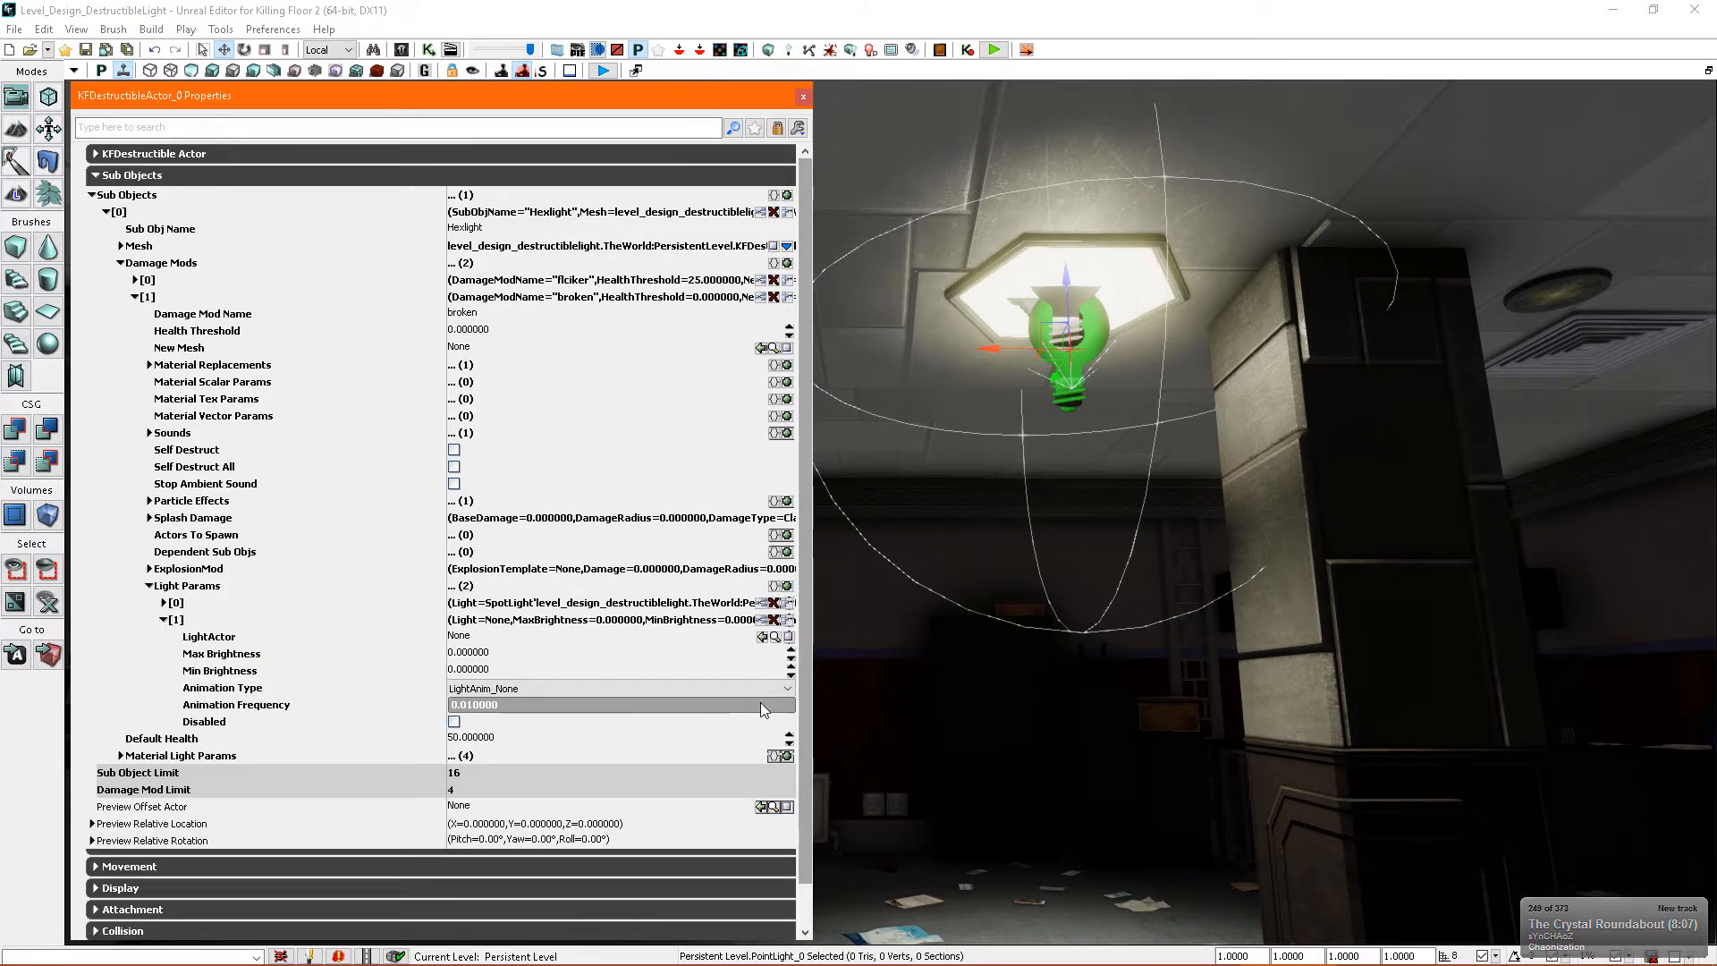
pyautogui.click(761, 637)
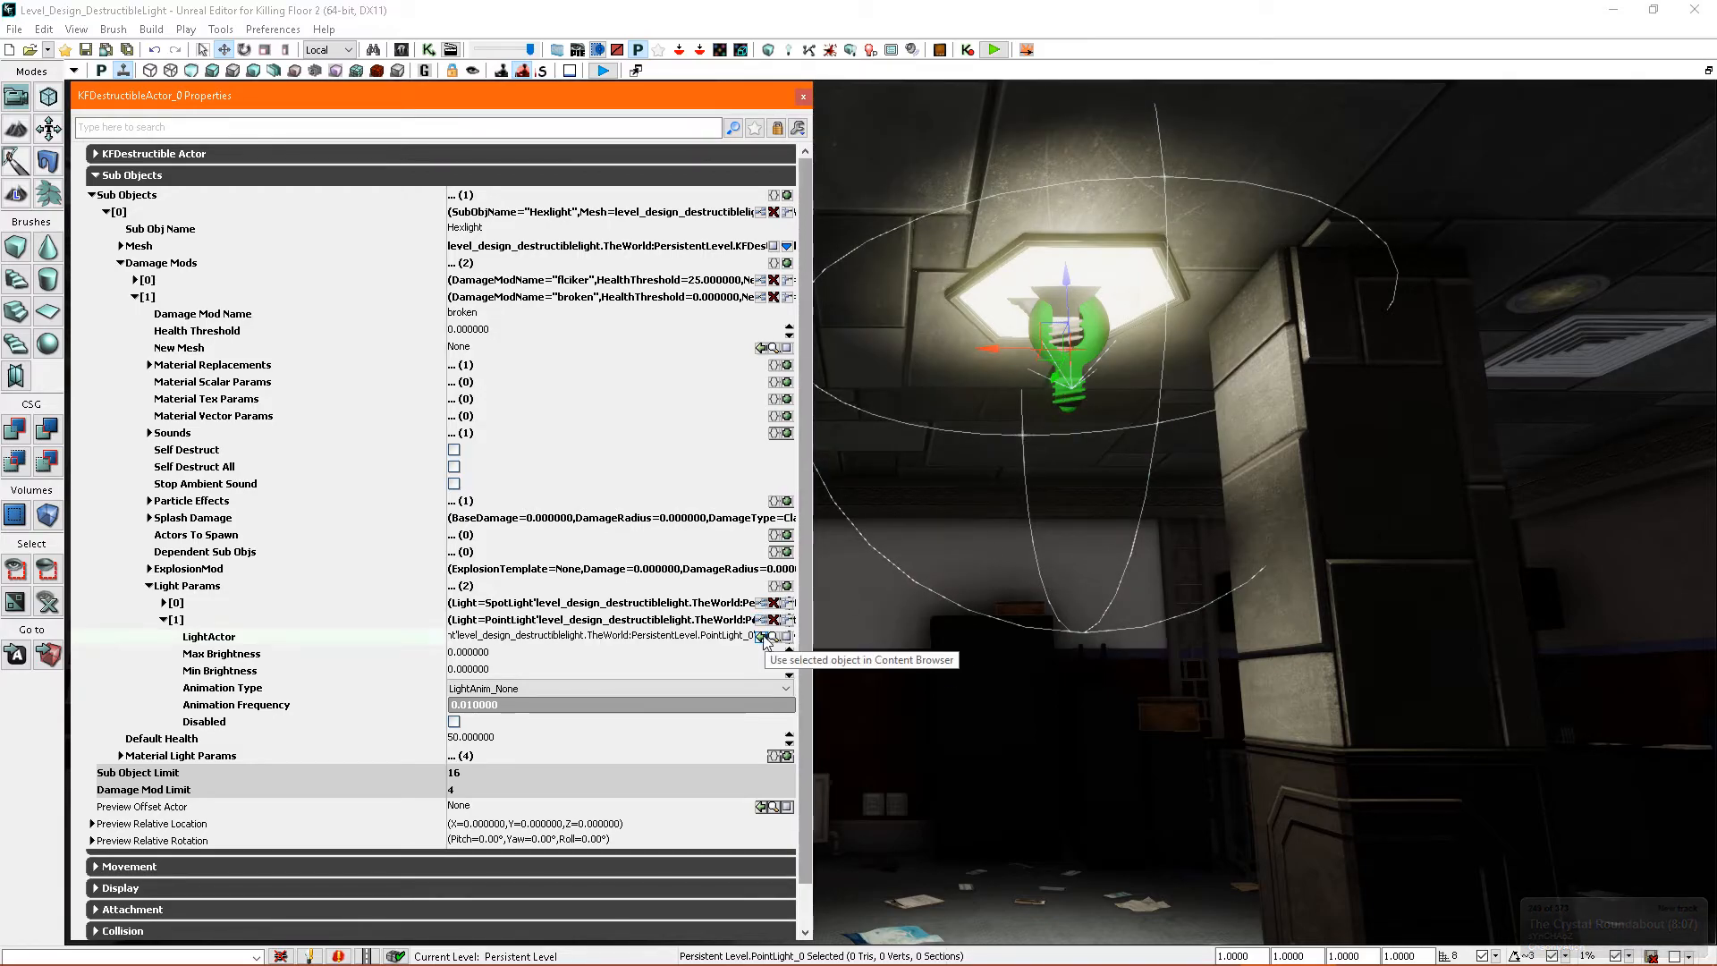
pyautogui.click(453, 722)
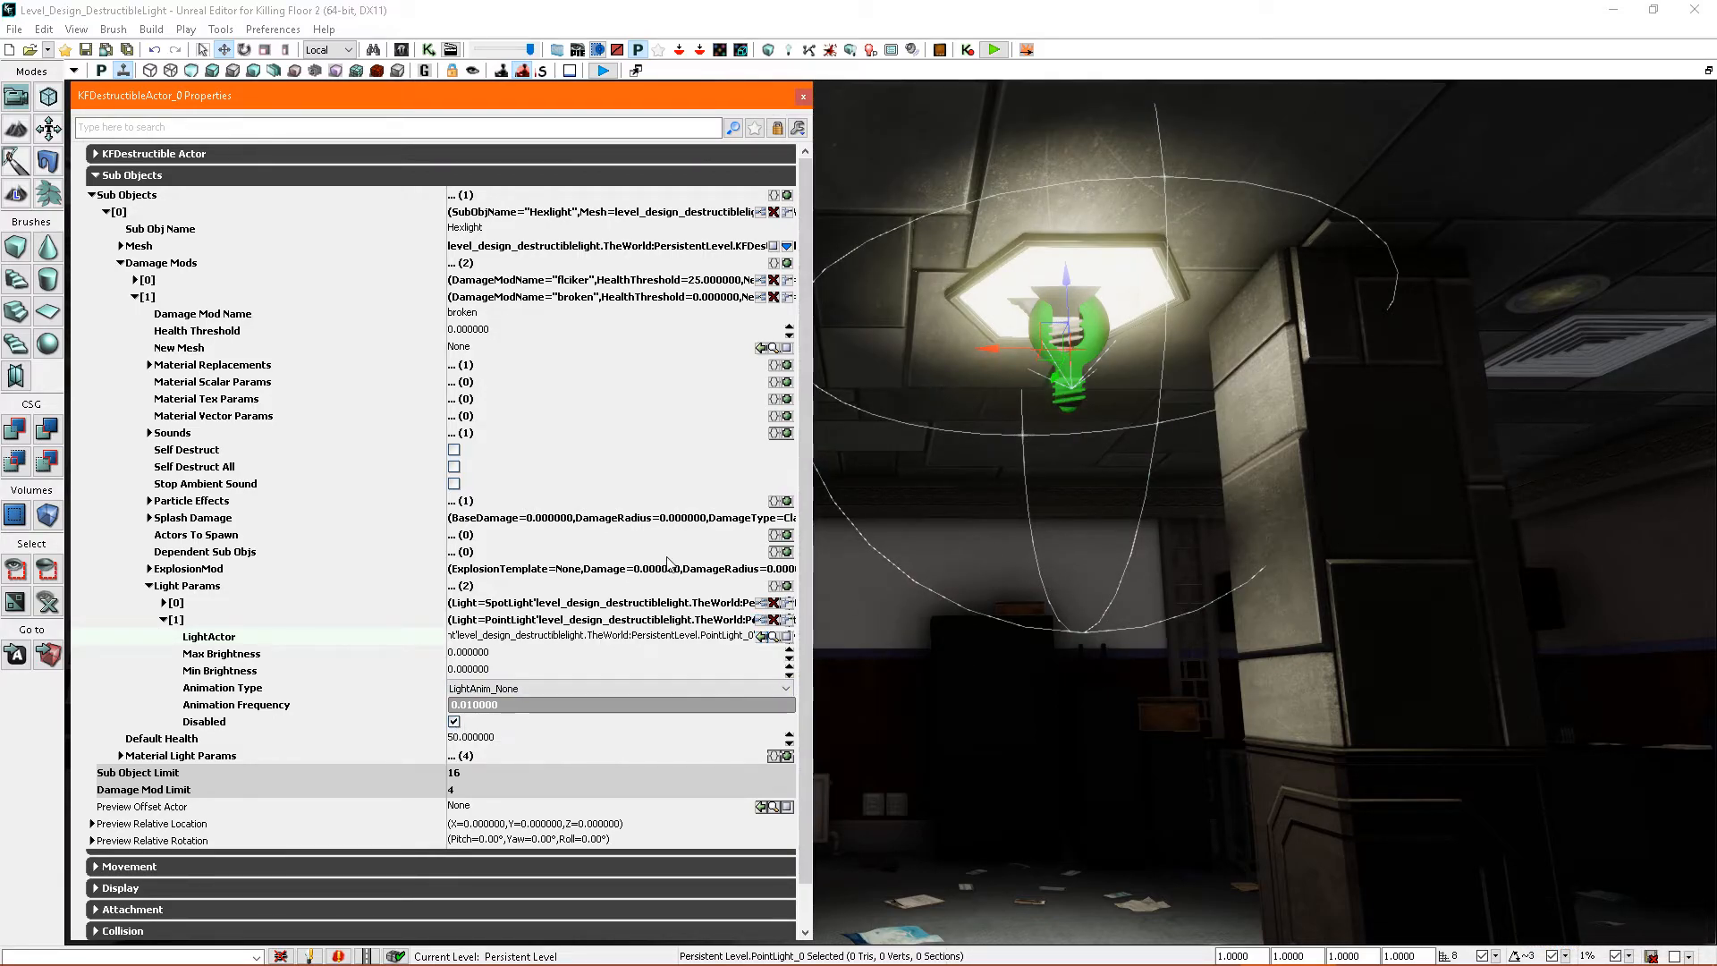
pyautogui.click(803, 98)
# - Play the level from the wooden floor and shoot the hexagonal ceiling light with the 9mm Pistol to test its damage stages
pyautogui.moveTo(961, 590); pyautogui.dragTo(974, 705, button='right')
pyautogui.moveTo(974, 705); pyautogui.dragTo(984, 743)
pyautogui.rightClick(1025, 838)
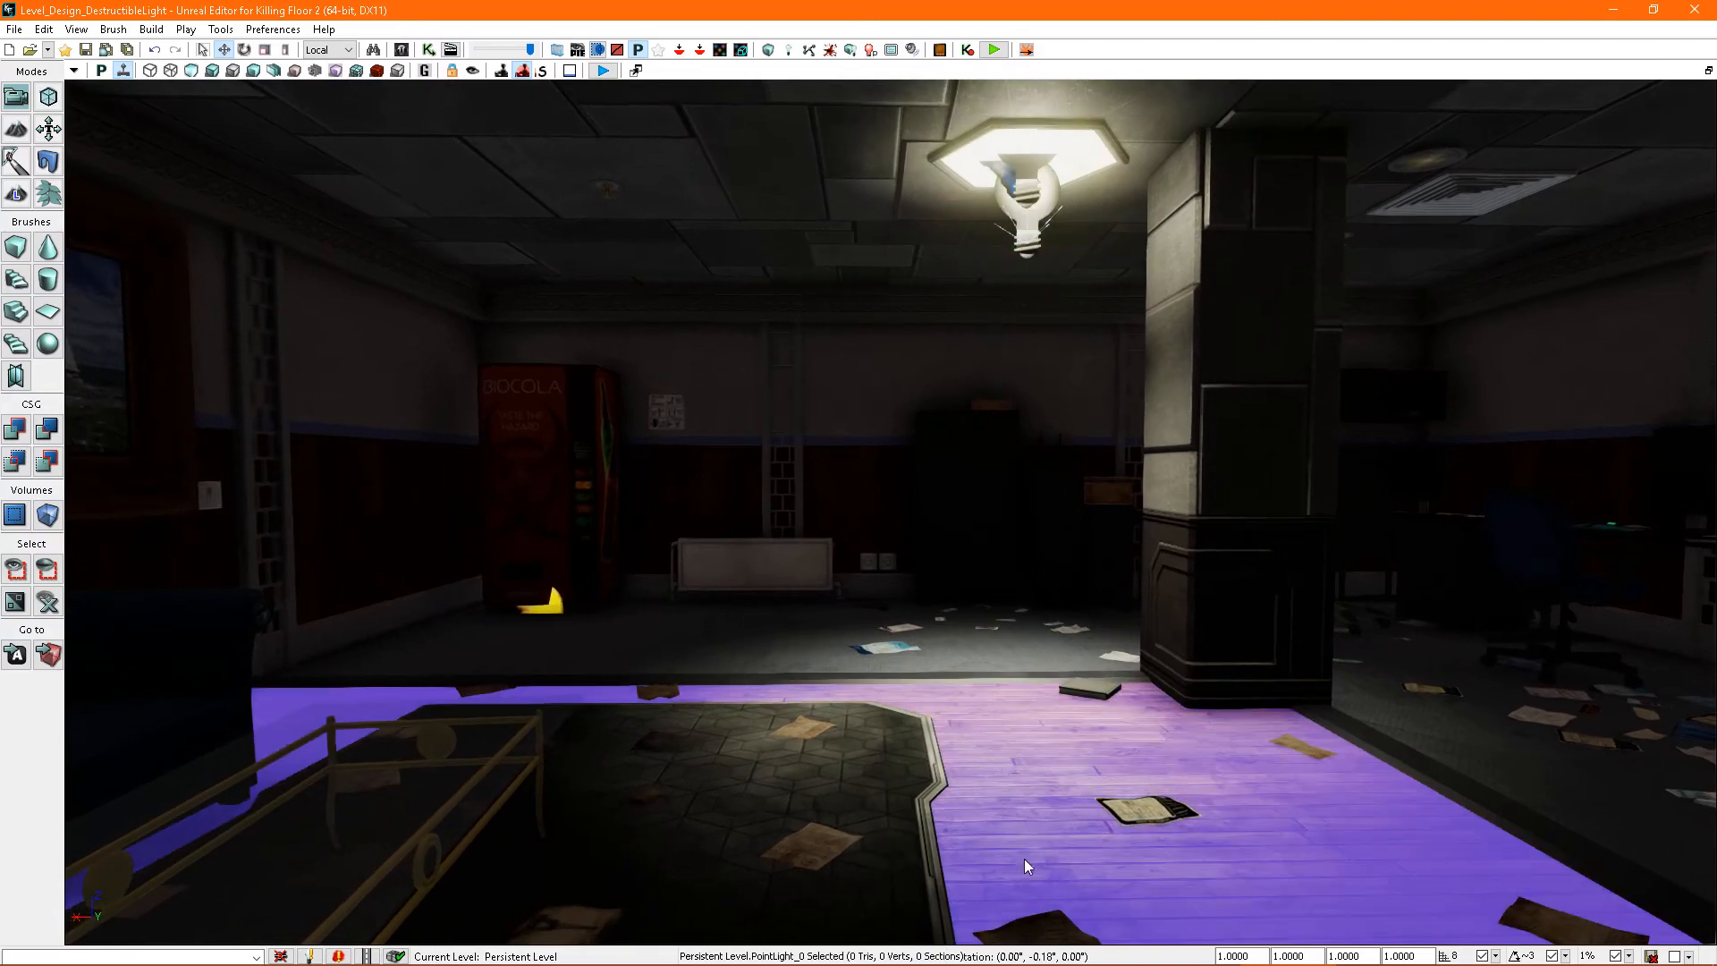
pyautogui.click(1098, 827)
pyautogui.press('2')
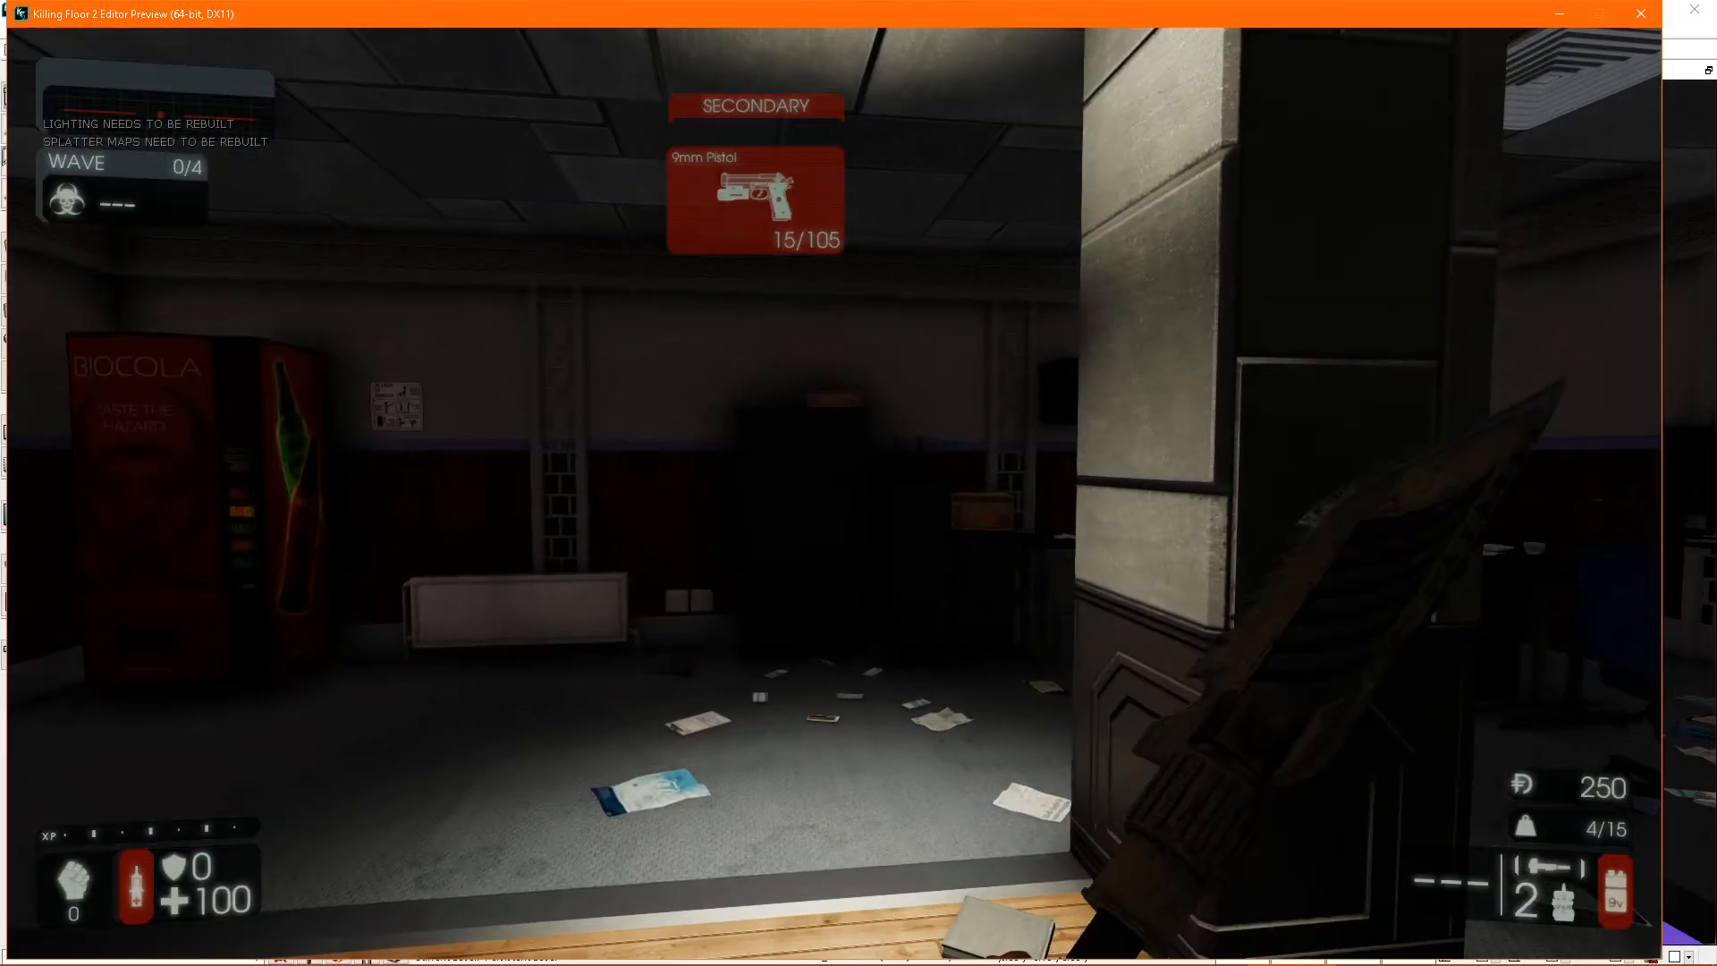
pyautogui.click(835, 494)
pyautogui.click(834, 494)
pyautogui.click(834, 494)
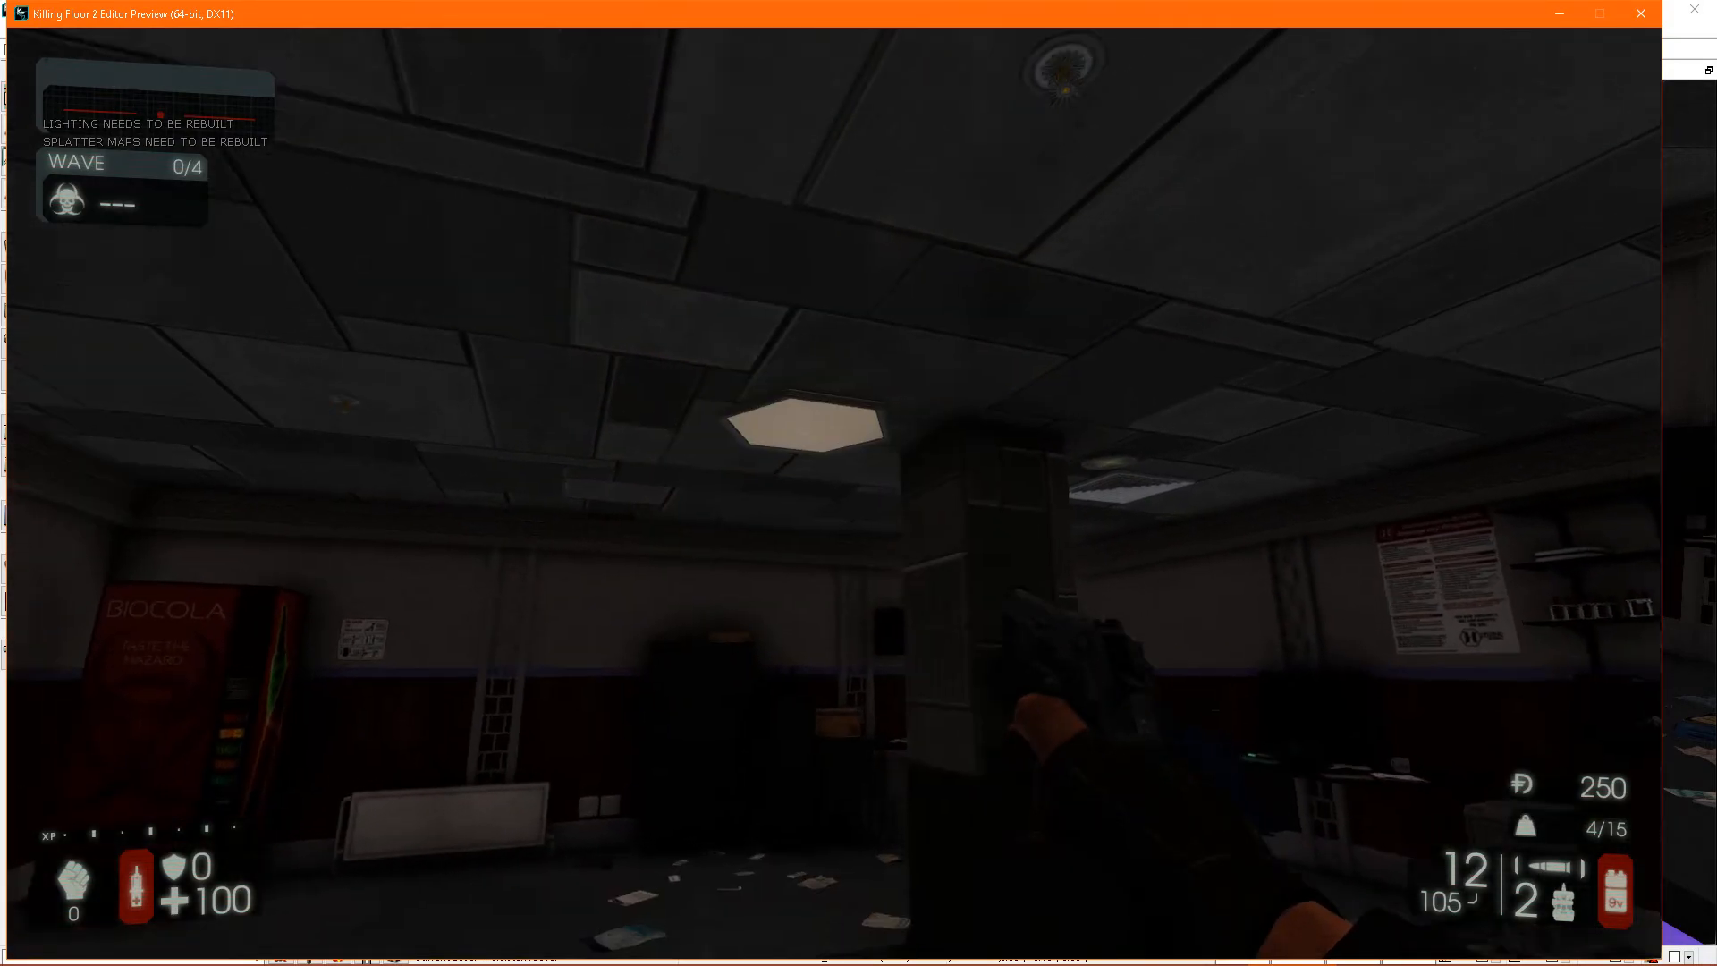
pyautogui.click(834, 493)
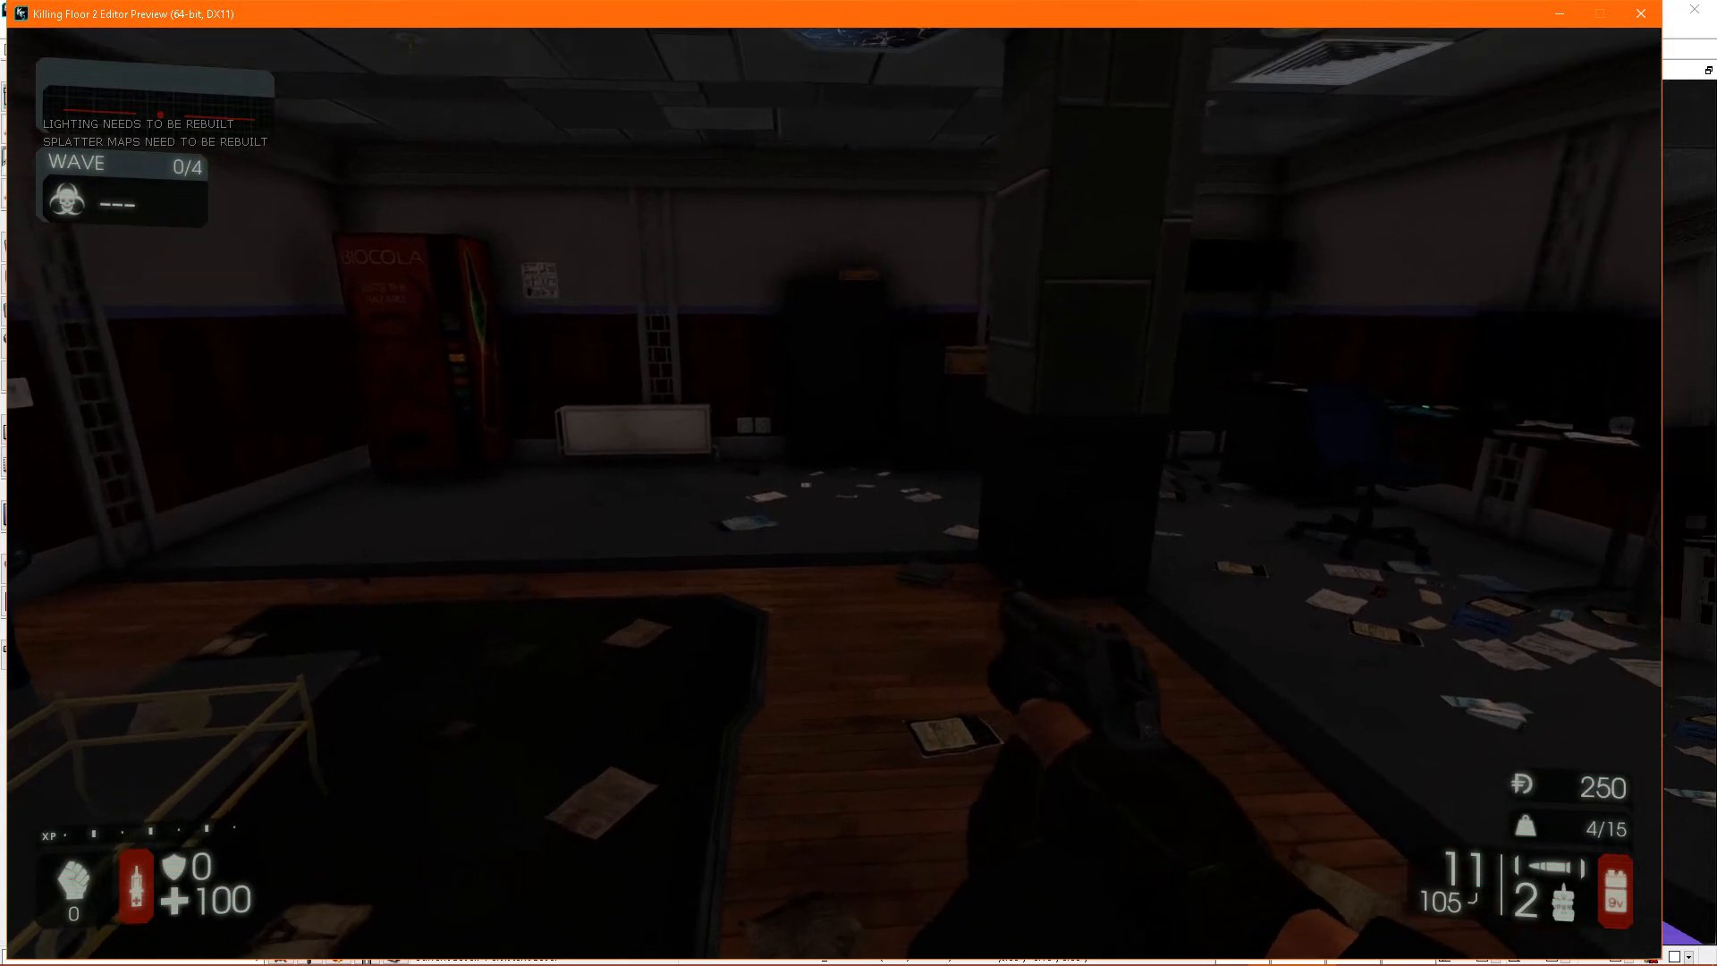
pyautogui.press('Escape')
# - Reopen the hexagonal ceiling light's properties and collapse the broken damage mod
pyautogui.moveTo(891, 511)
pyautogui.mouseDown(button='right')
pyautogui.moveTo(913, 474)
pyautogui.moveTo(881, 511)
pyautogui.moveTo(921, 510)
pyautogui.moveTo(871, 513)
pyautogui.moveTo(925, 486)
pyautogui.moveTo(920, 519)
pyautogui.moveTo(915, 492)
pyautogui.mouseUp(button='right')
pyautogui.moveTo(1065, 528); pyautogui.dragTo(1033, 568, button='right')
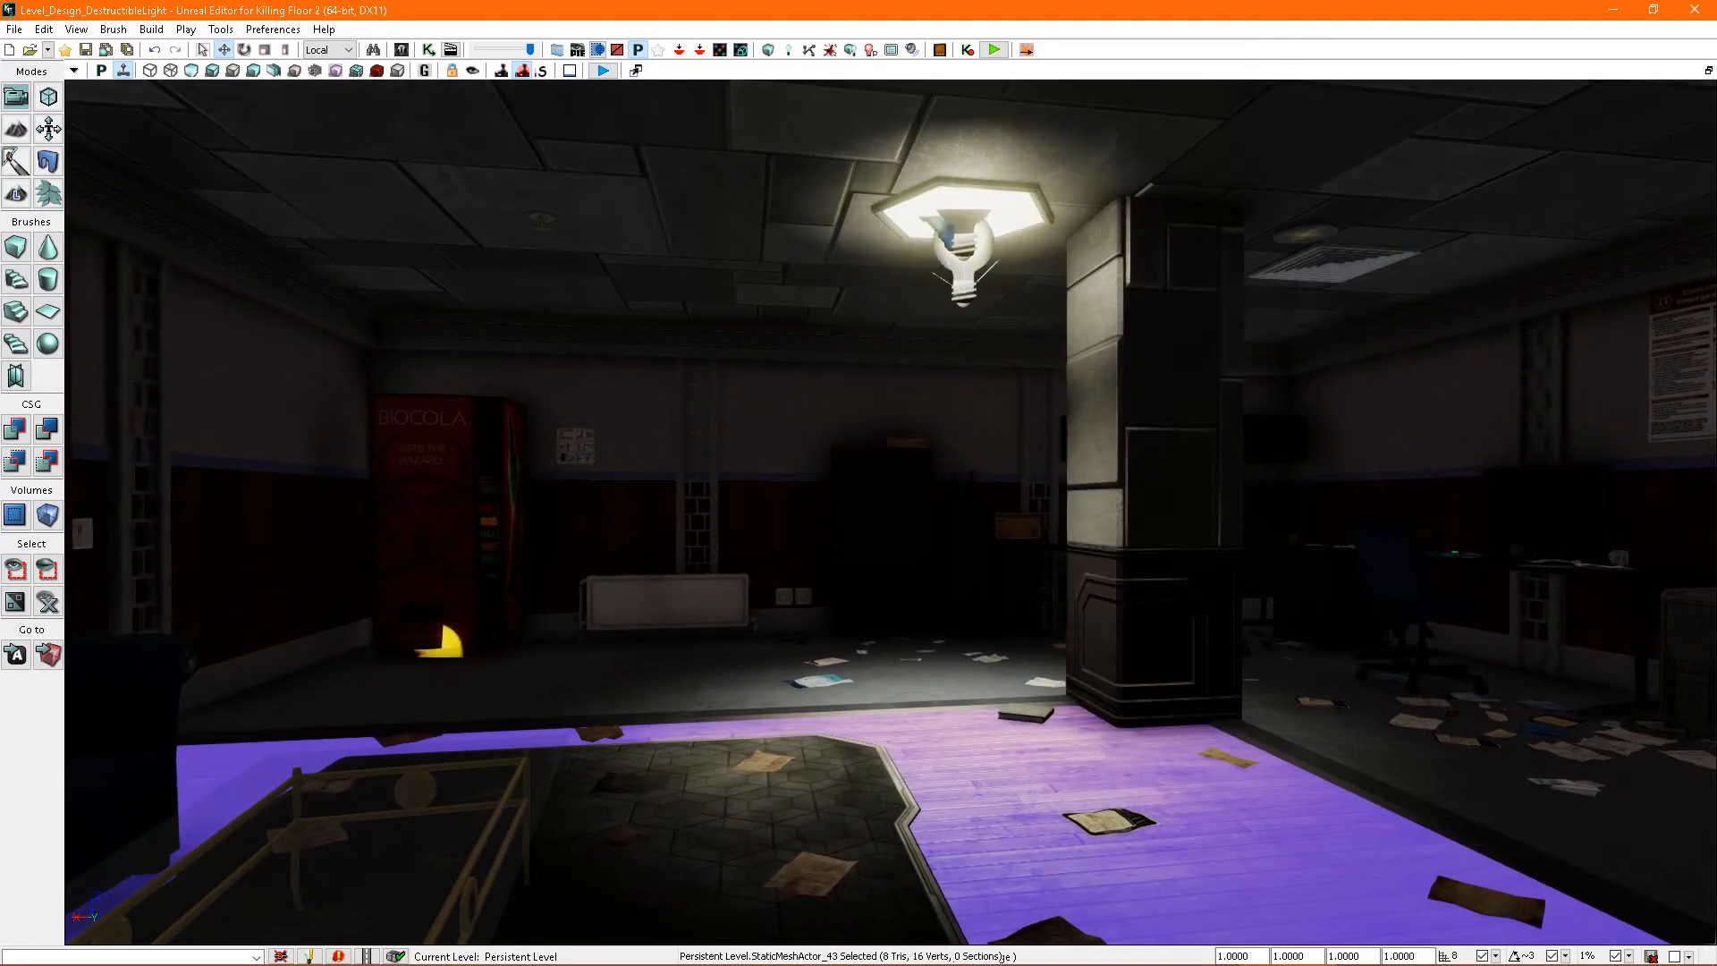
pyautogui.doubleClick(996, 231)
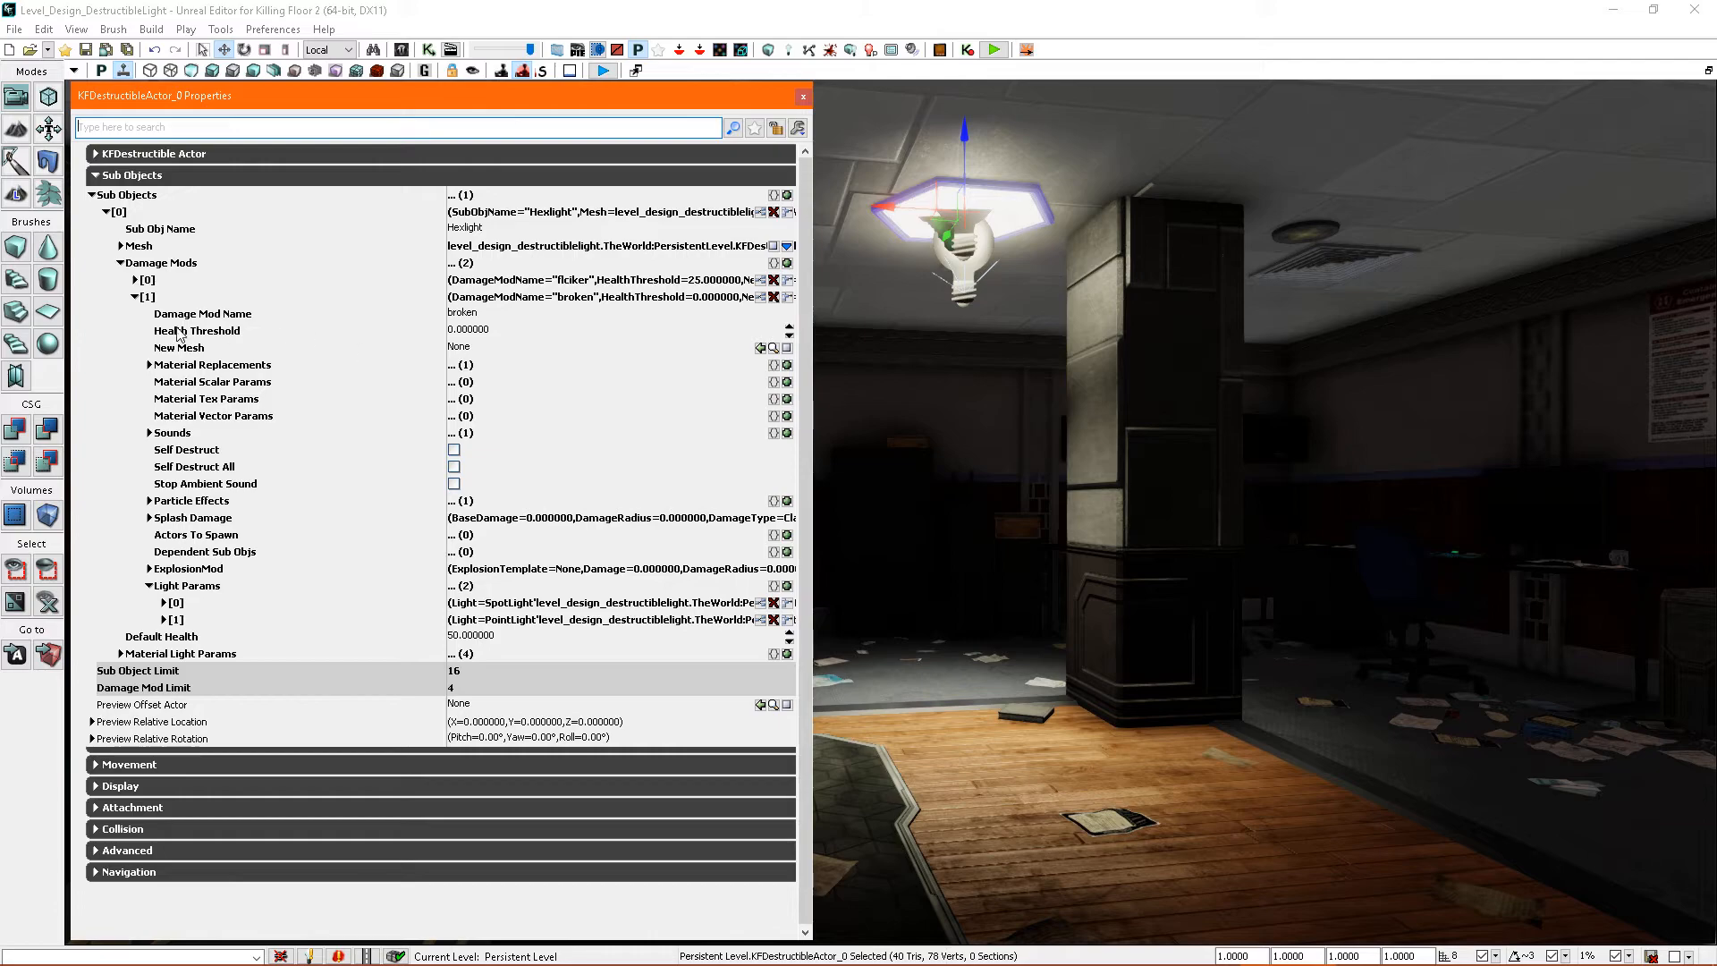
pyautogui.click(136, 298)
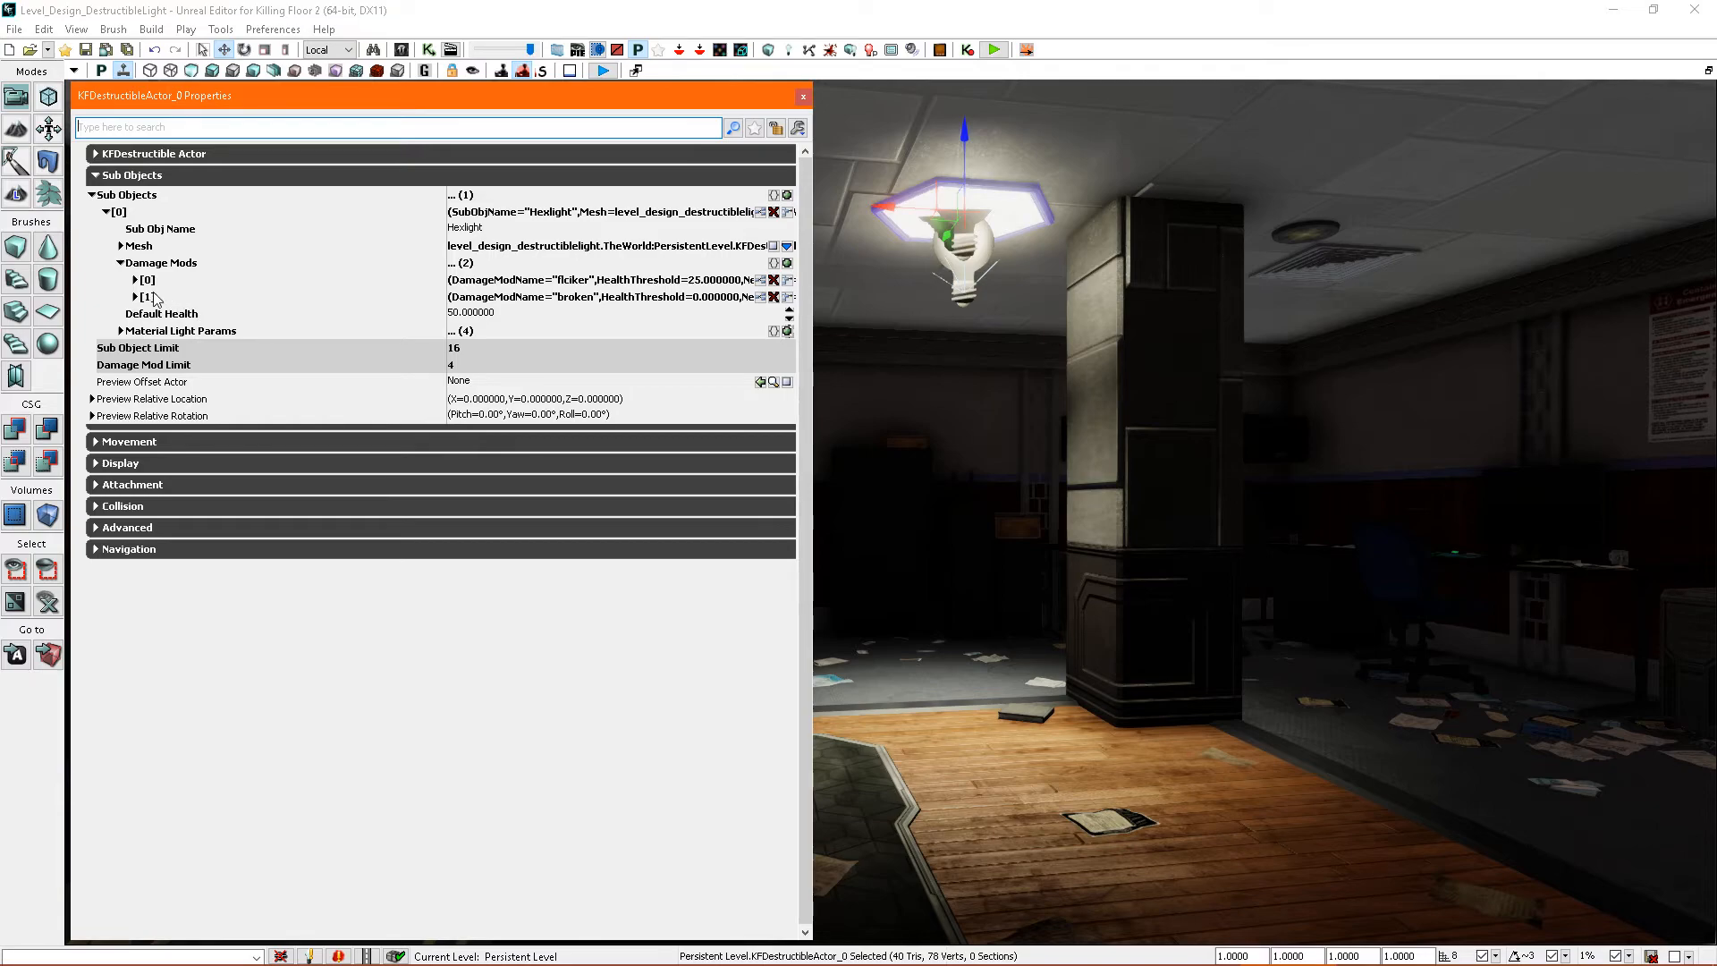
# - Expand the broken damage mod's first particle effect entry and locate its FX_Glass_Break asset in the Content Browser
pyautogui.click(136, 297)
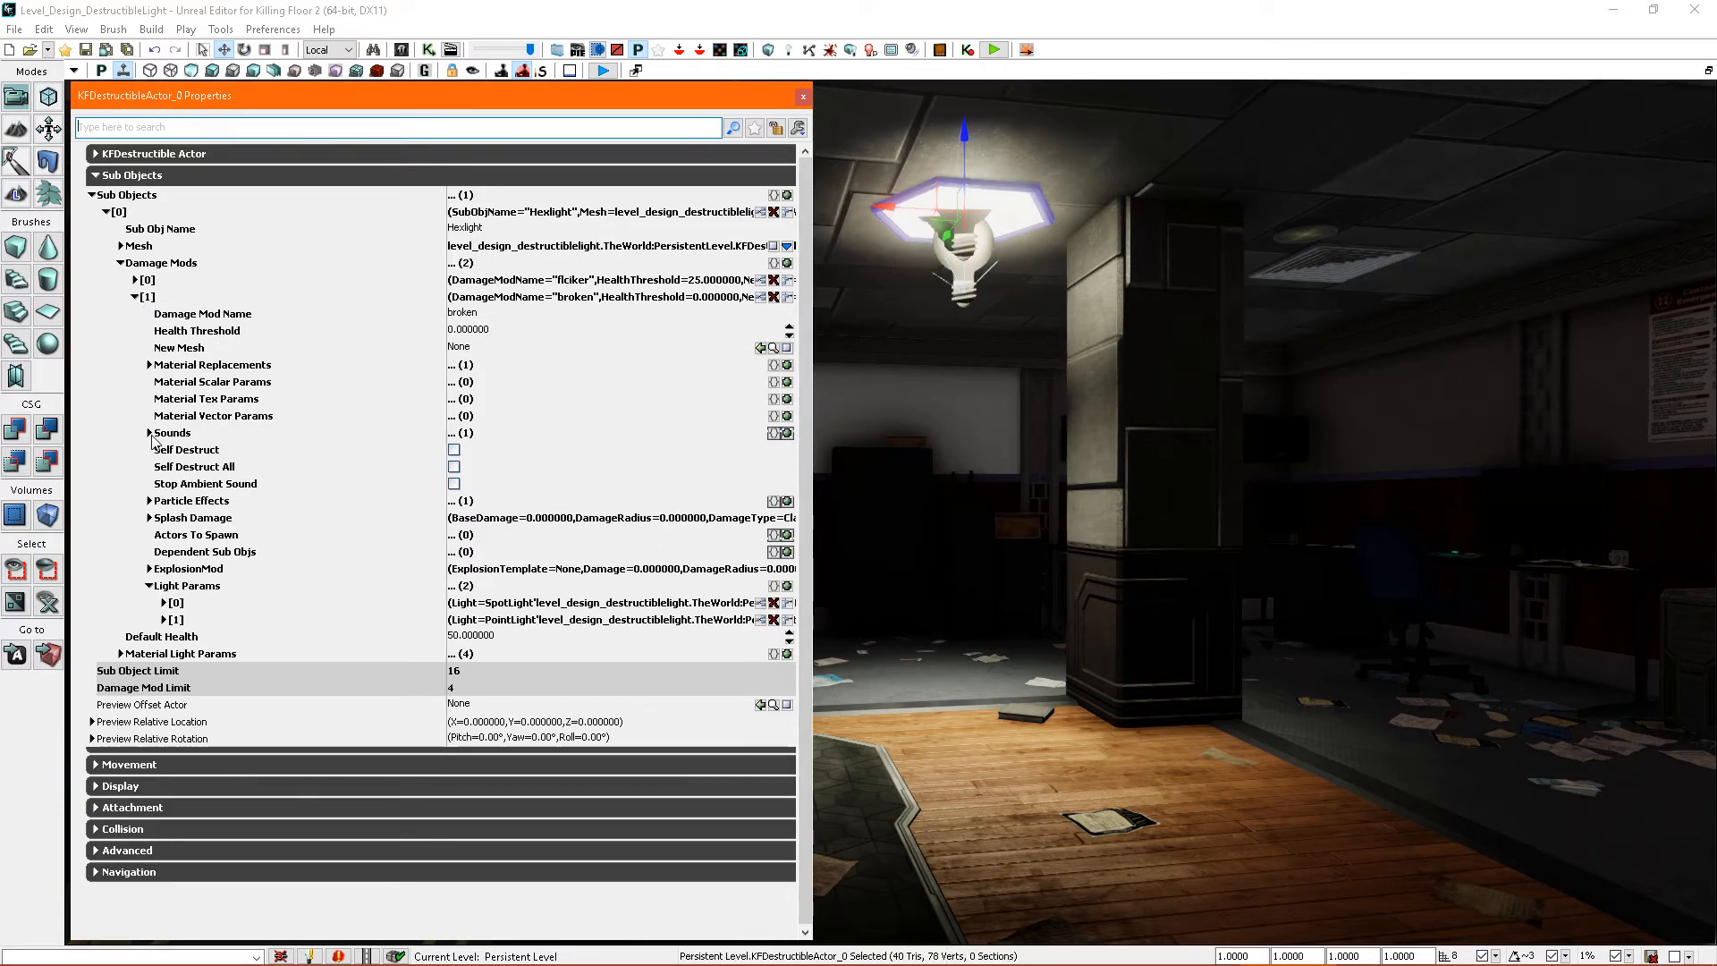
pyautogui.click(150, 433)
pyautogui.click(149, 433)
pyautogui.click(150, 501)
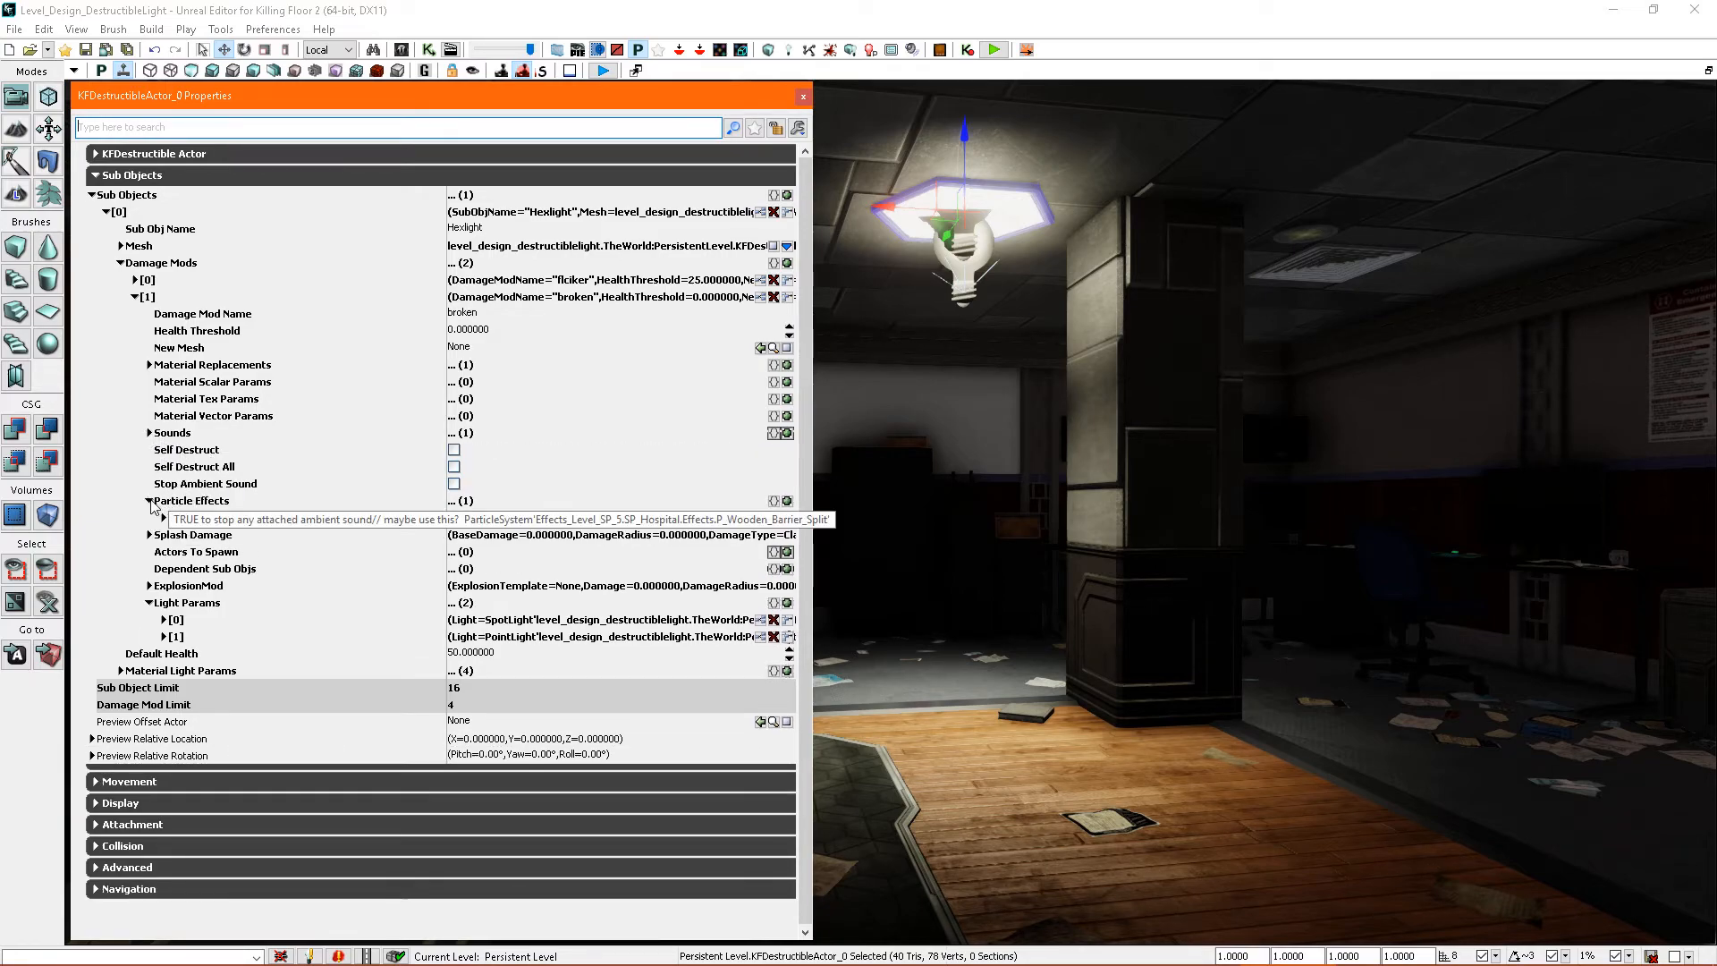
pyautogui.click(164, 517)
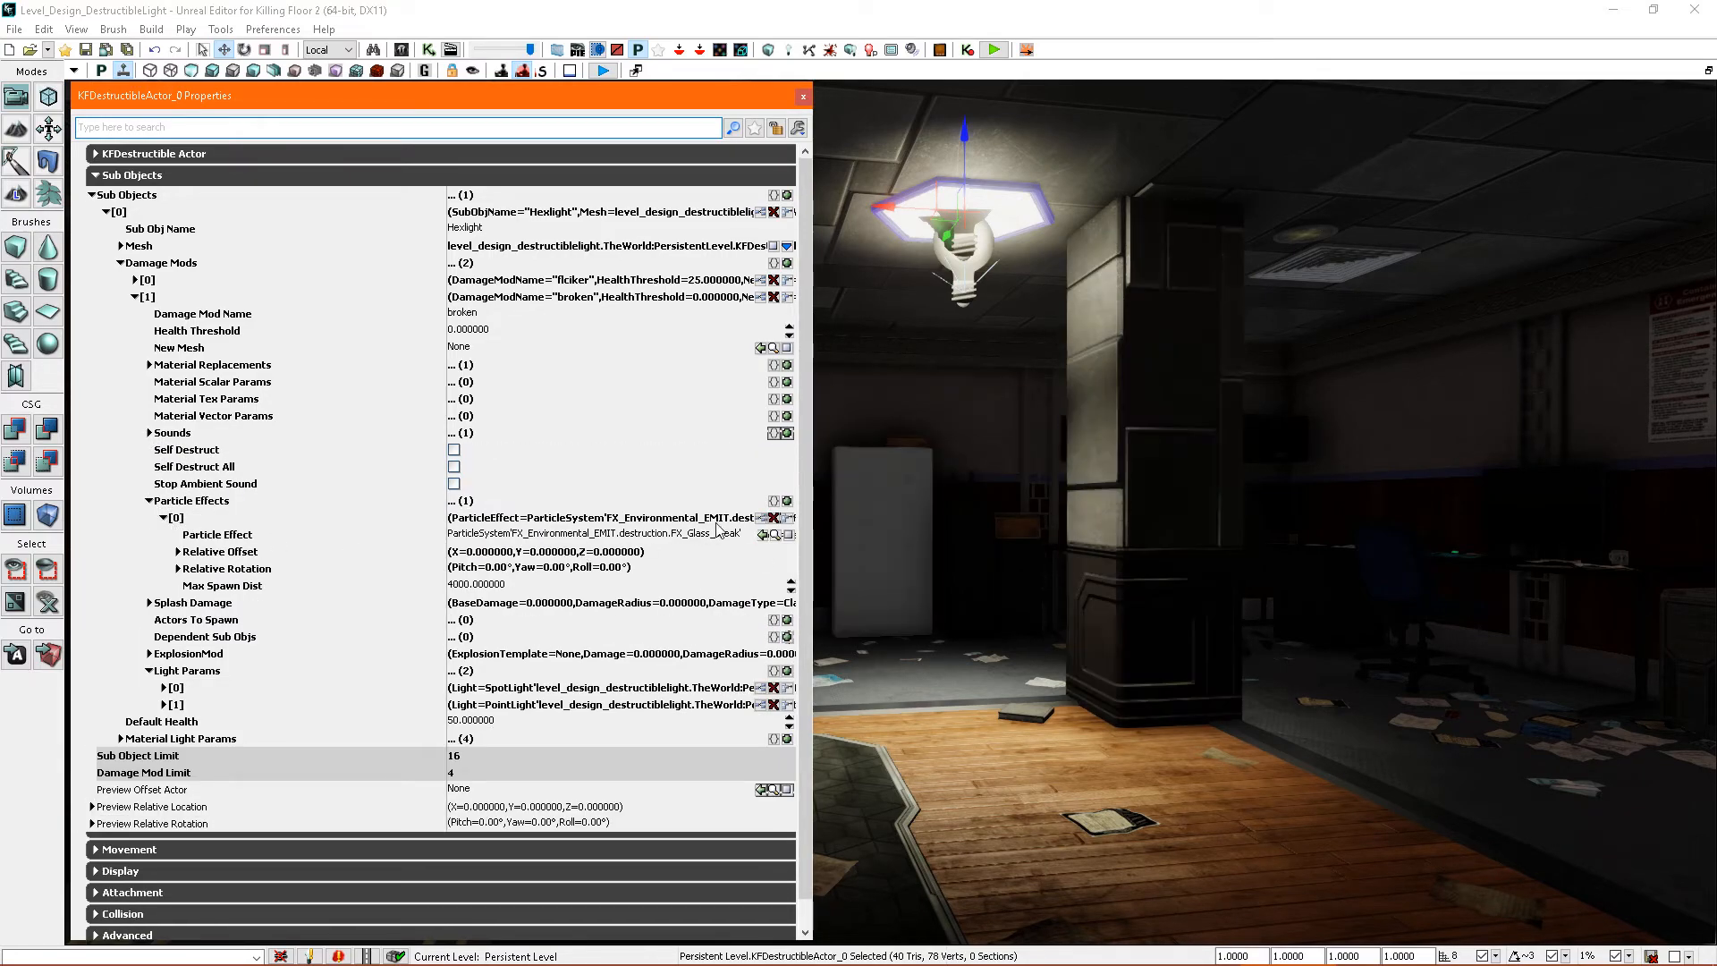
pyautogui.click(751, 535)
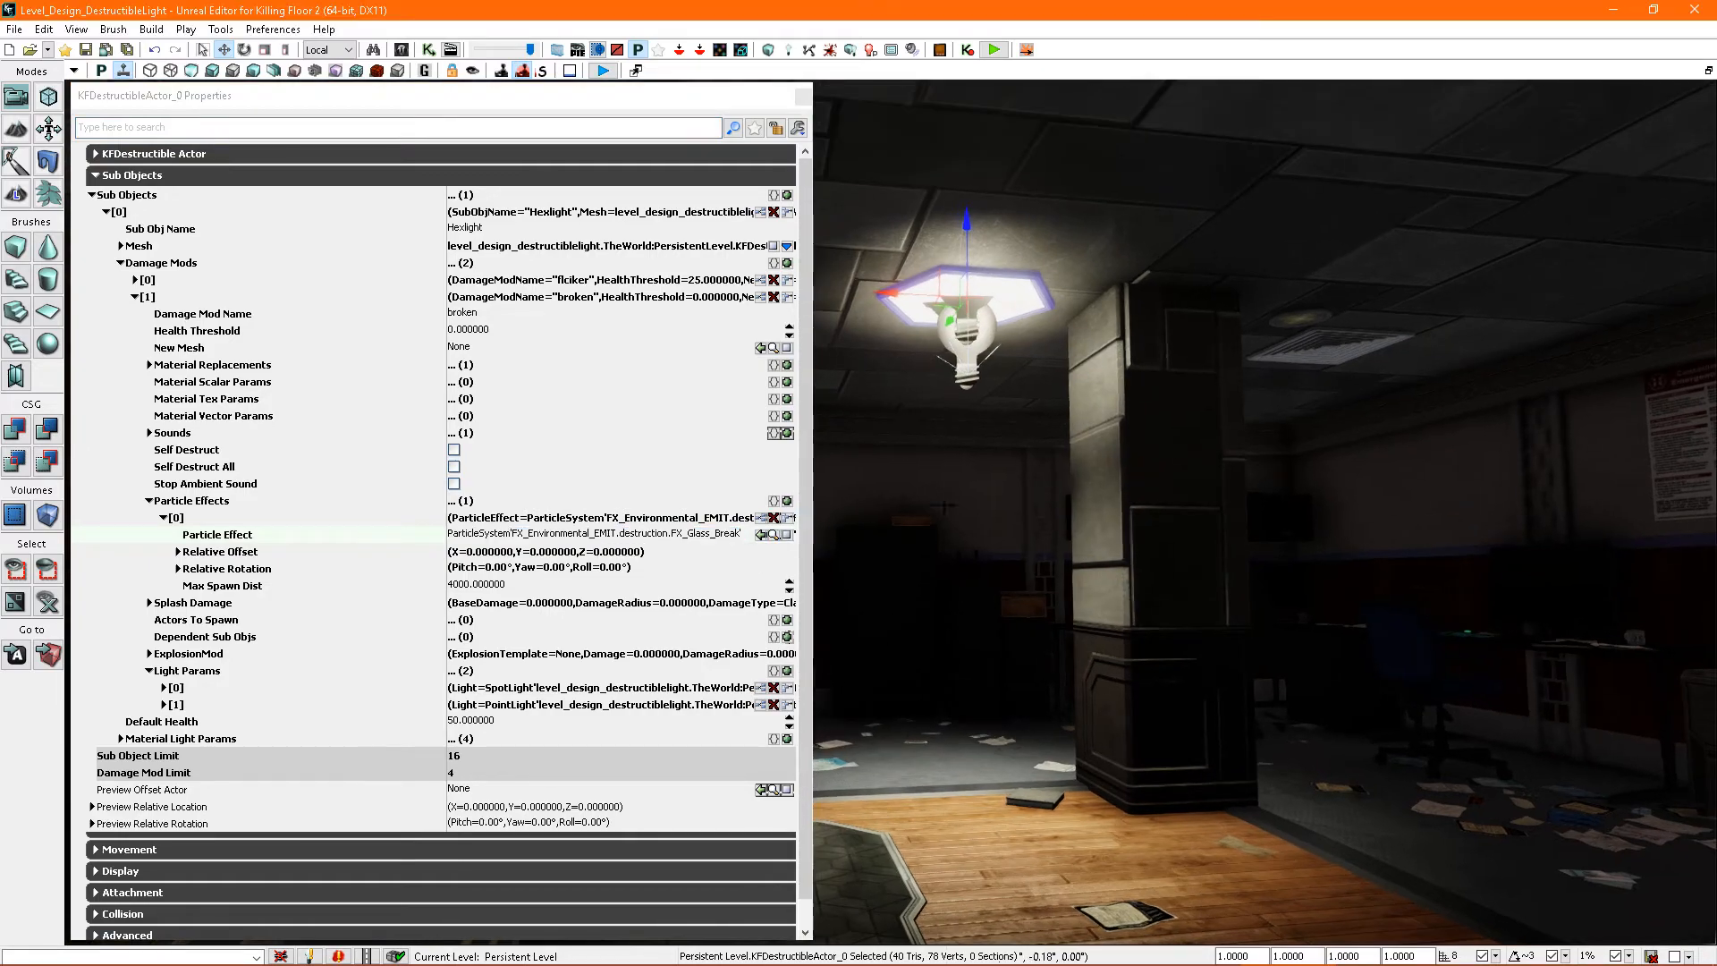
pyautogui.click(773, 535)
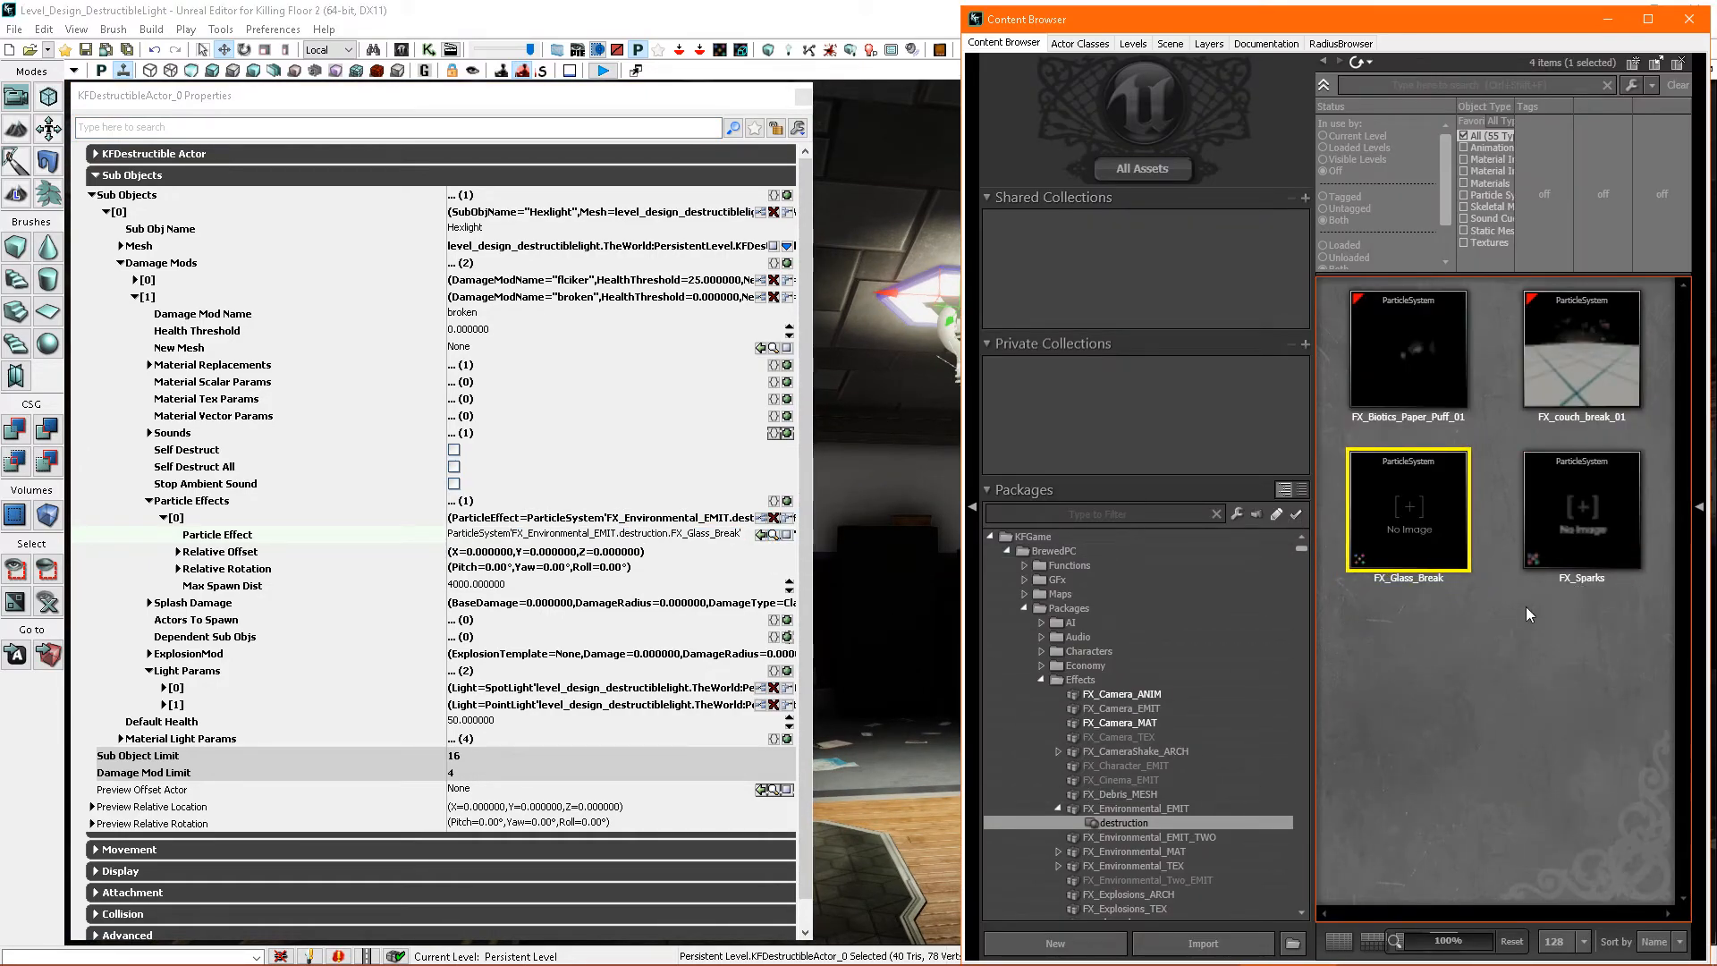
# - Add a second Particle Effects entry to the broken damage mod and assign FX_Sparks as its particle effect
pyautogui.click(1601, 530)
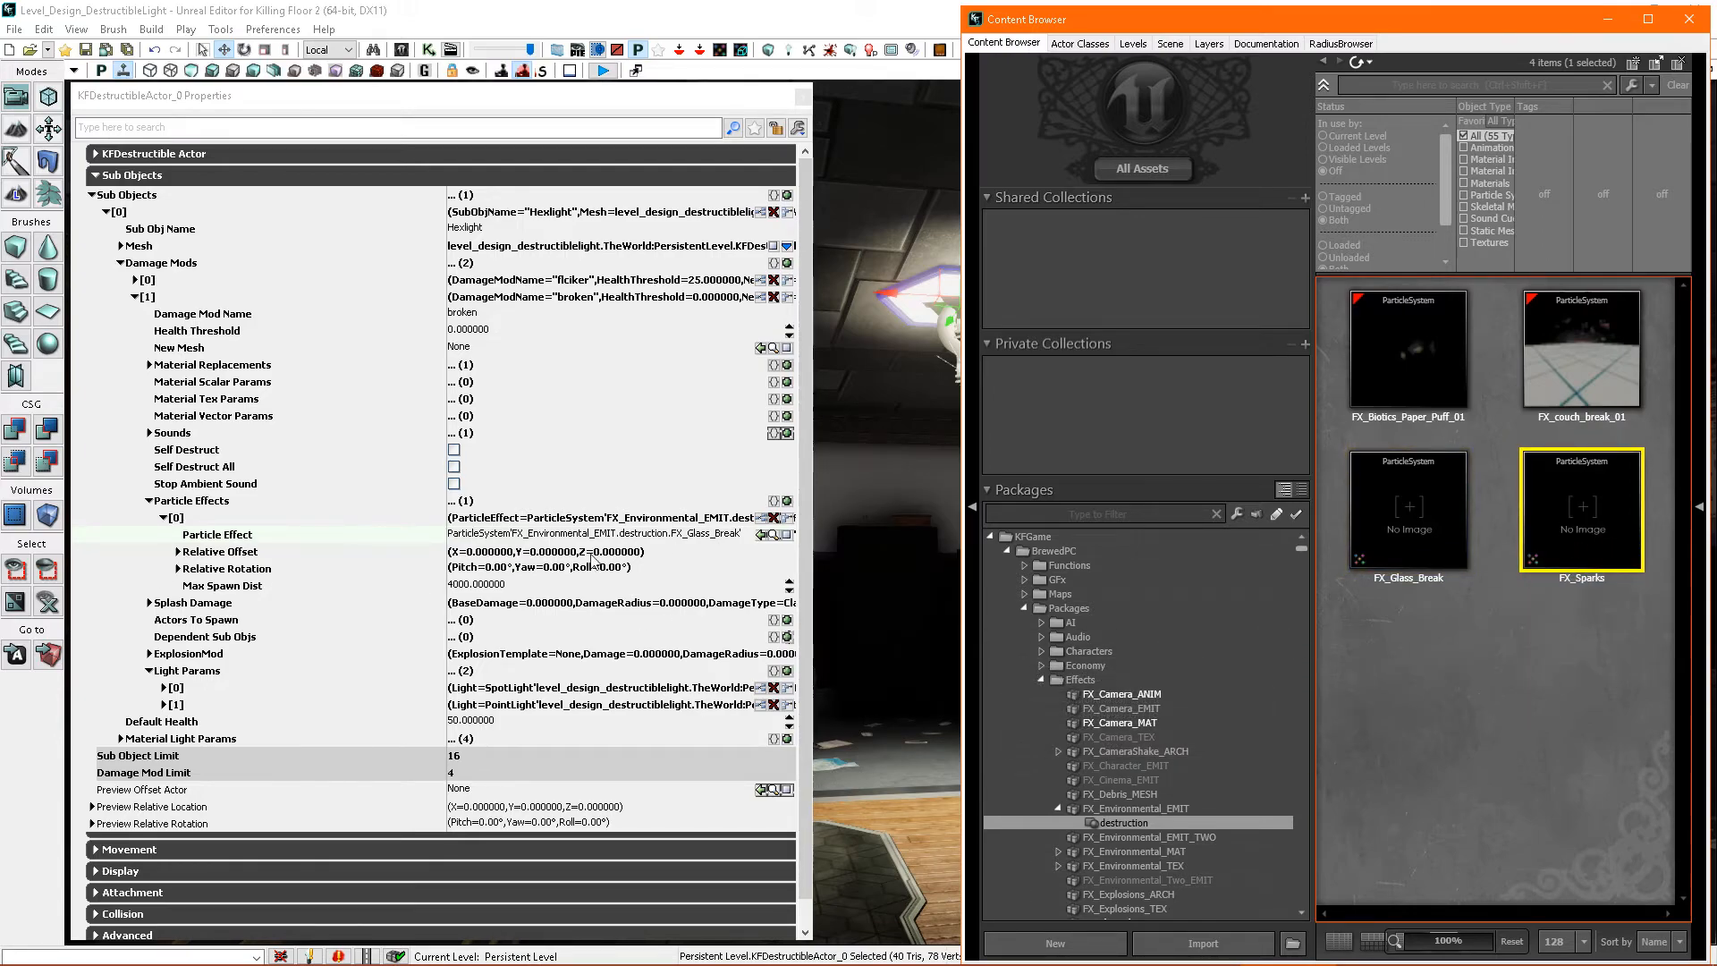
pyautogui.click(165, 517)
pyautogui.click(787, 501)
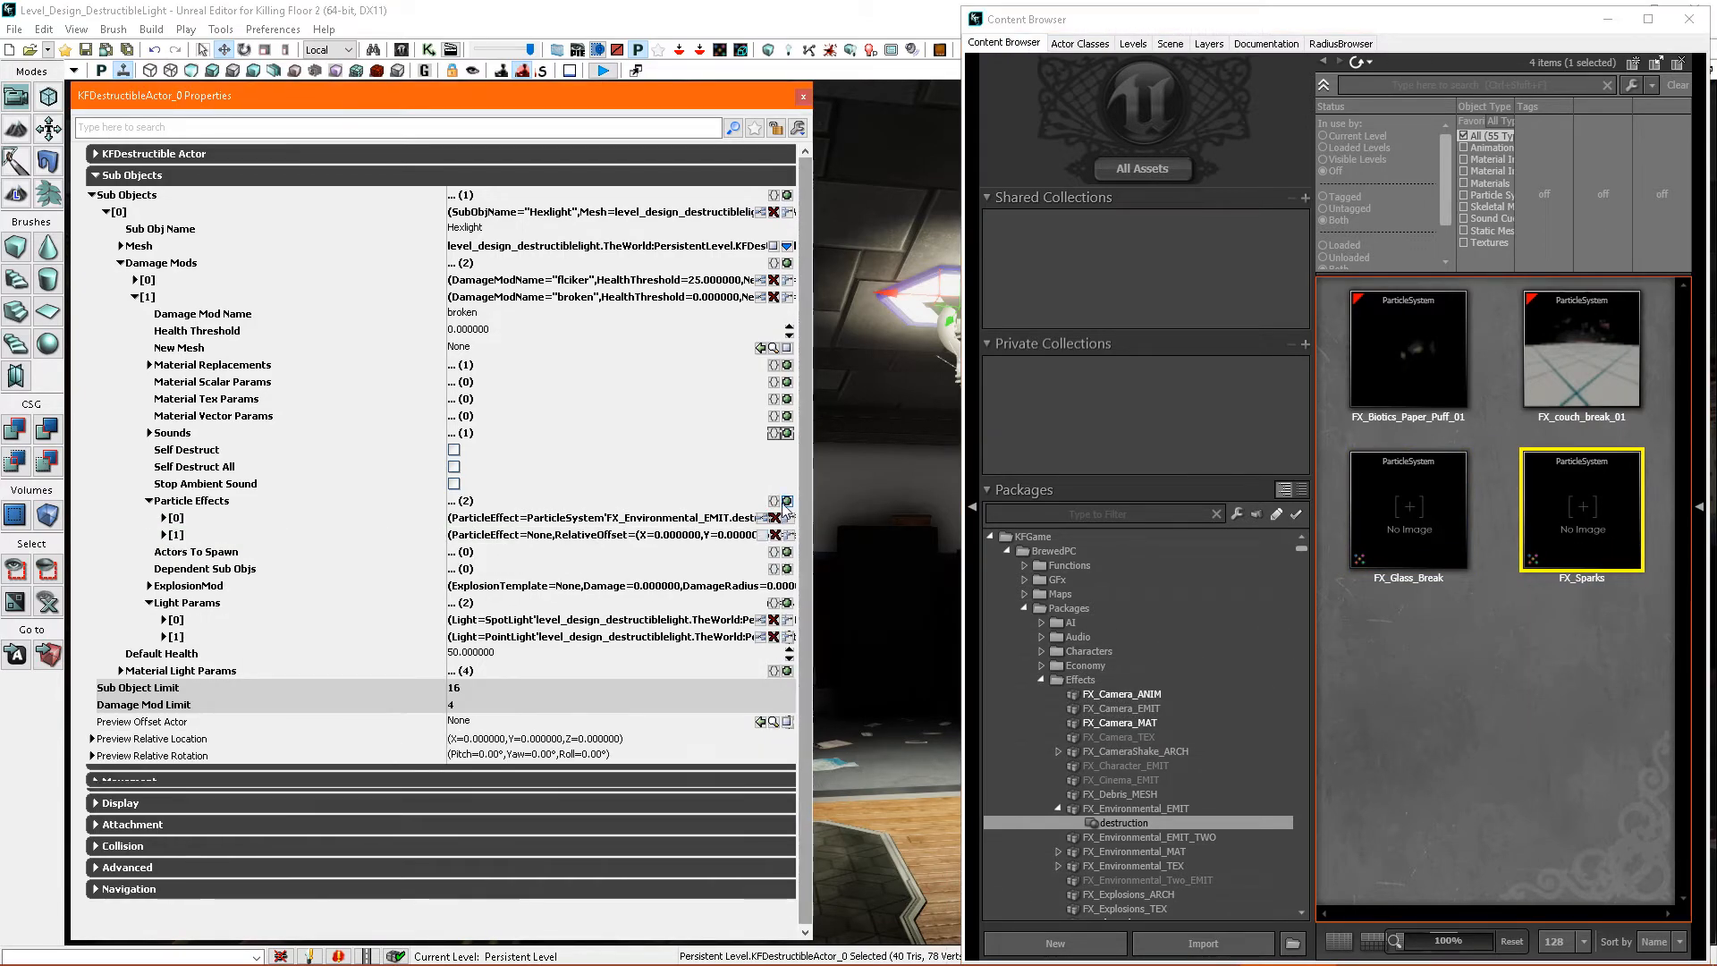
pyautogui.click(165, 535)
pyautogui.click(761, 551)
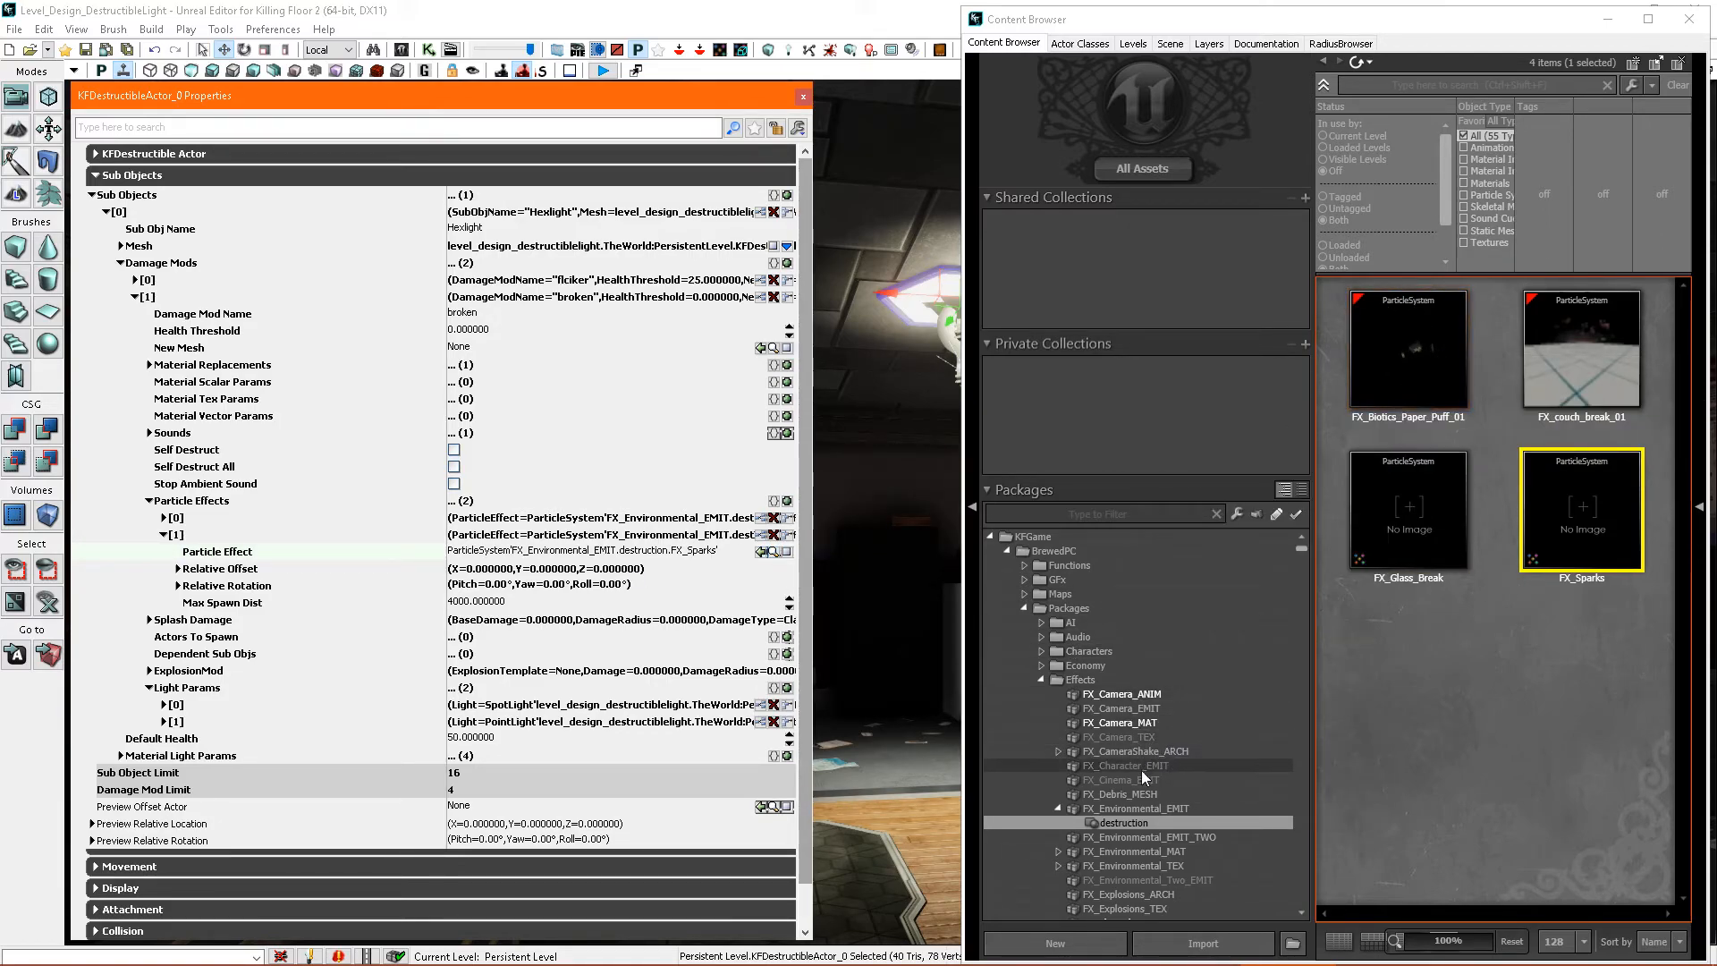
# - Fully load the FX_Environmental_EMIT package, search it for "fire", and select the FX_Fire_Indoor_Kill_Height_01 particle system
pyautogui.rightClick(1175, 810)
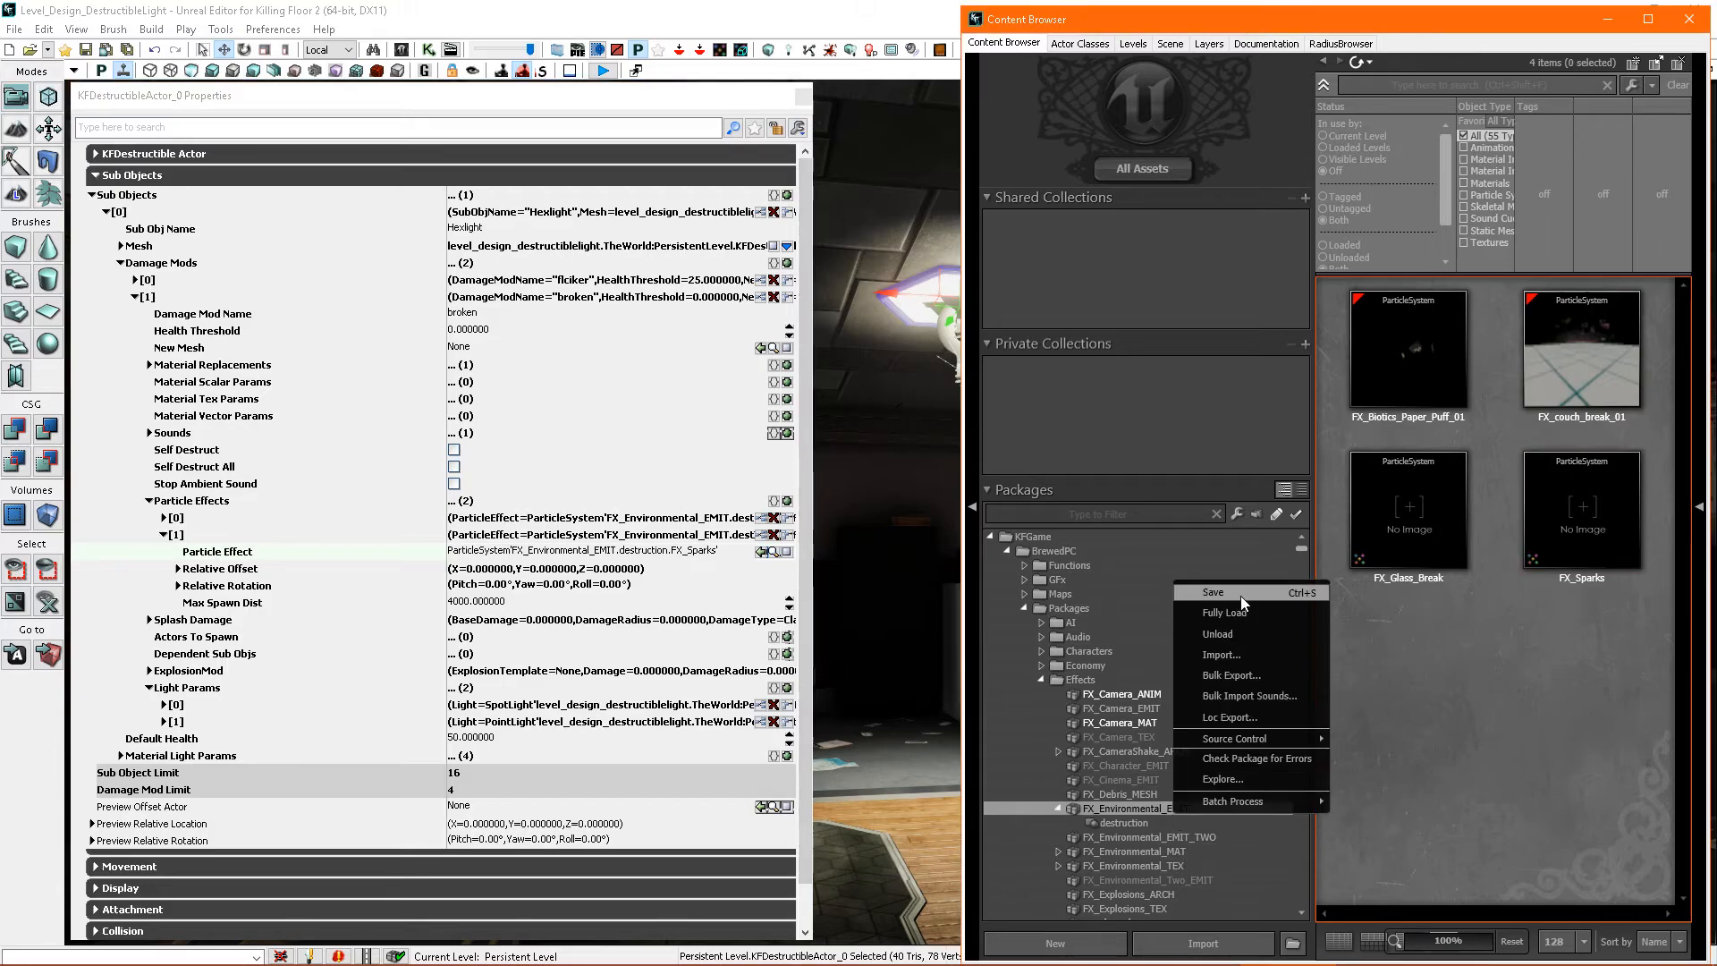
pyautogui.click(1225, 613)
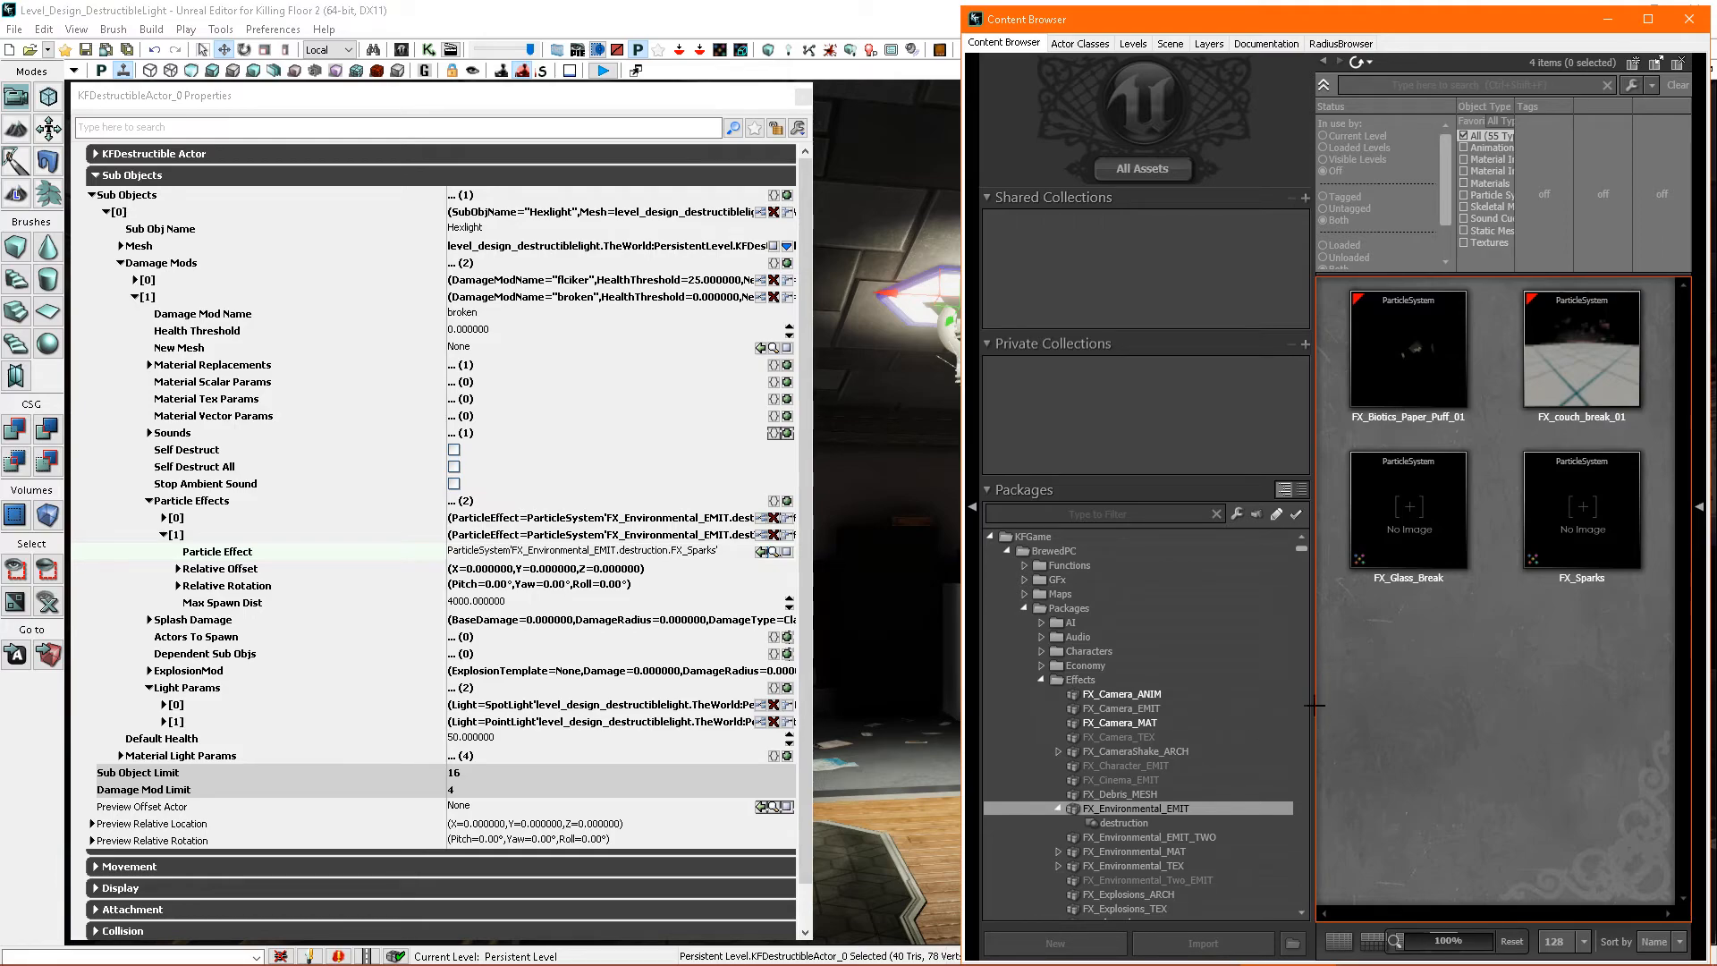
pyautogui.click(1404, 84)
pyautogui.write('fire')
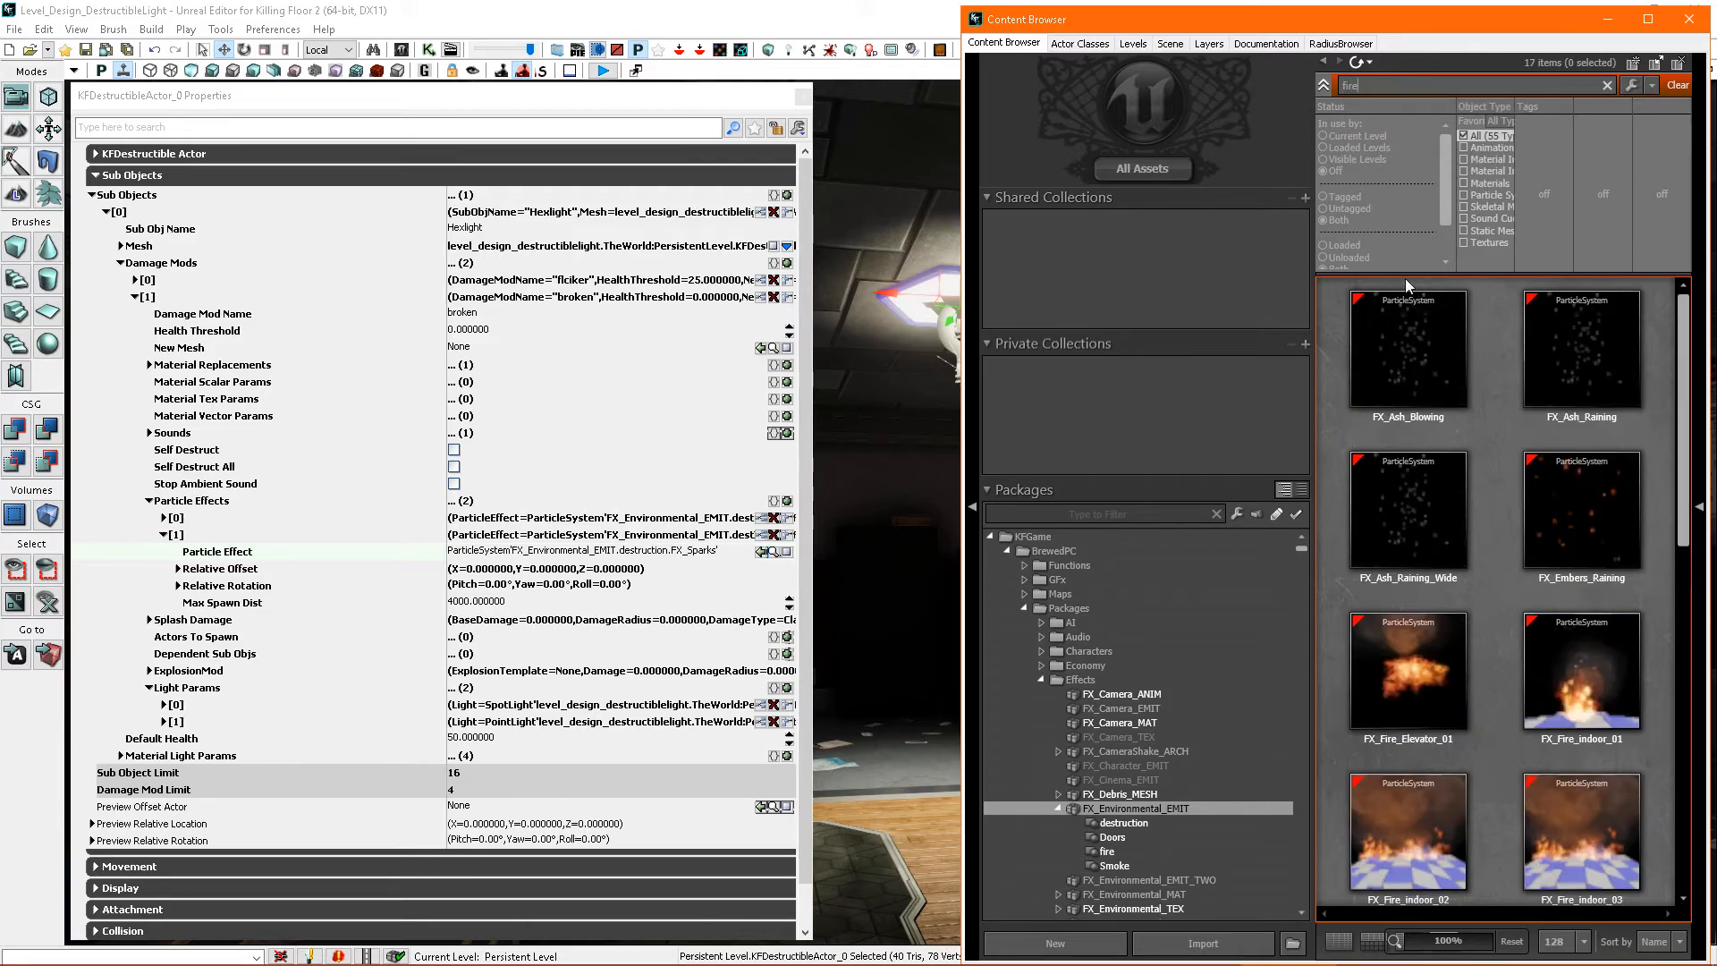
pyautogui.scroll(-2, 1495, 653)
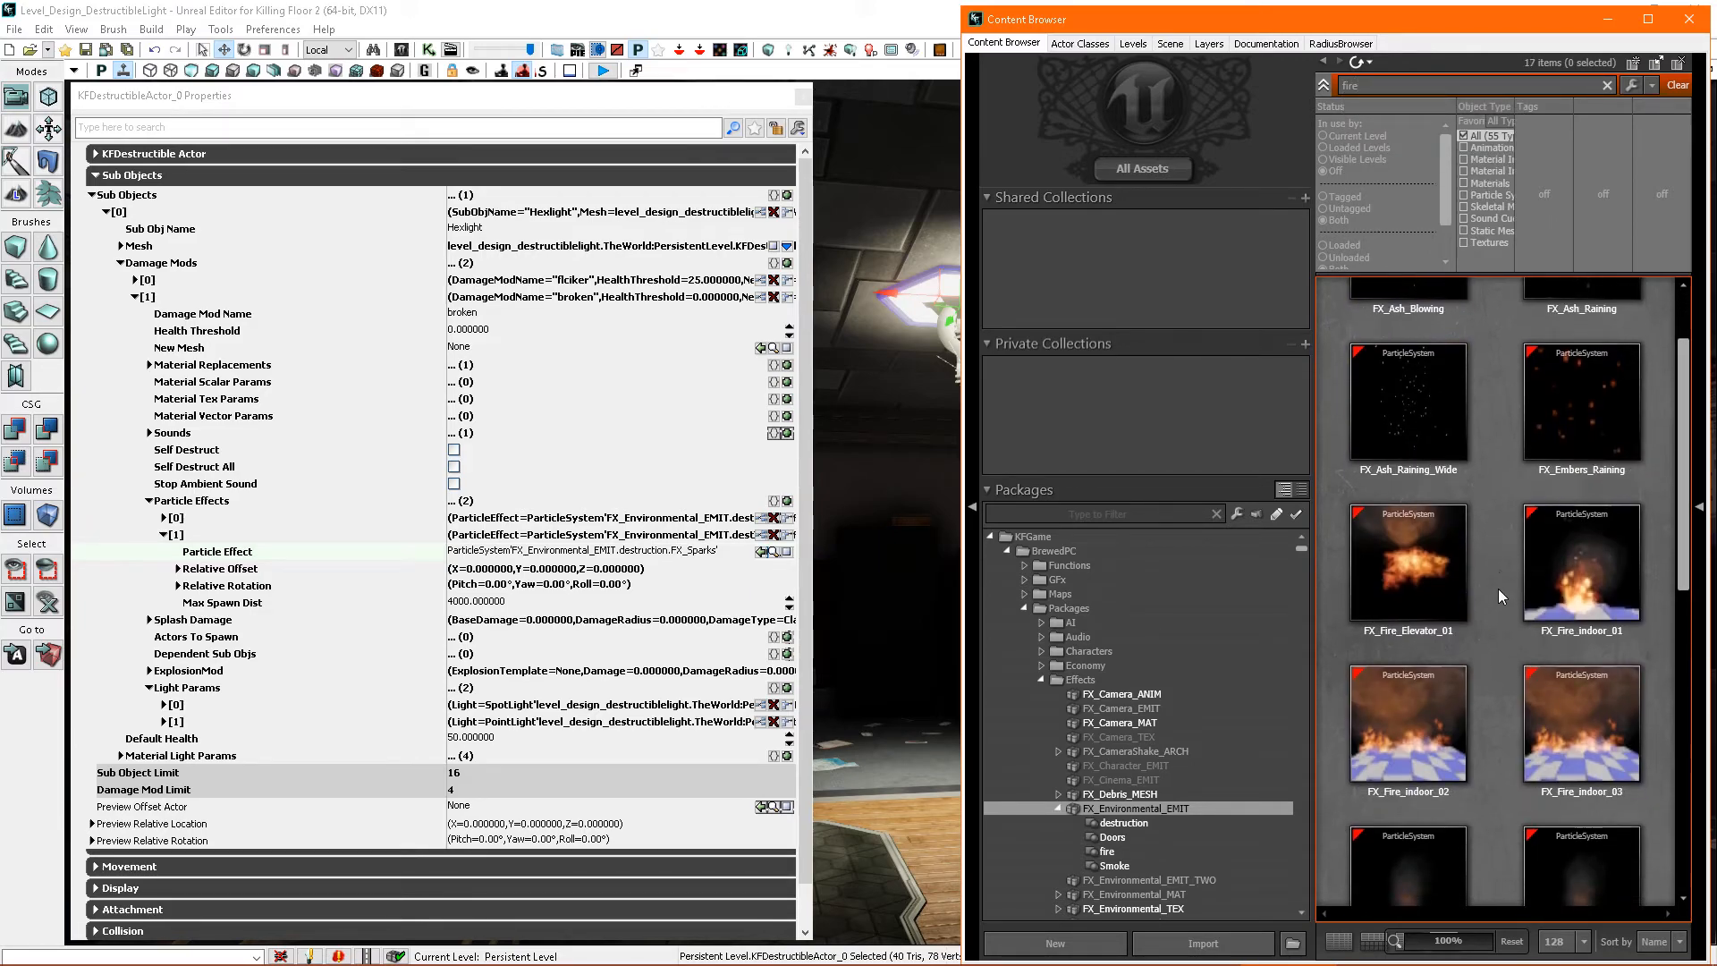
pyautogui.scroll(-4, 1499, 588)
pyautogui.click(1422, 648)
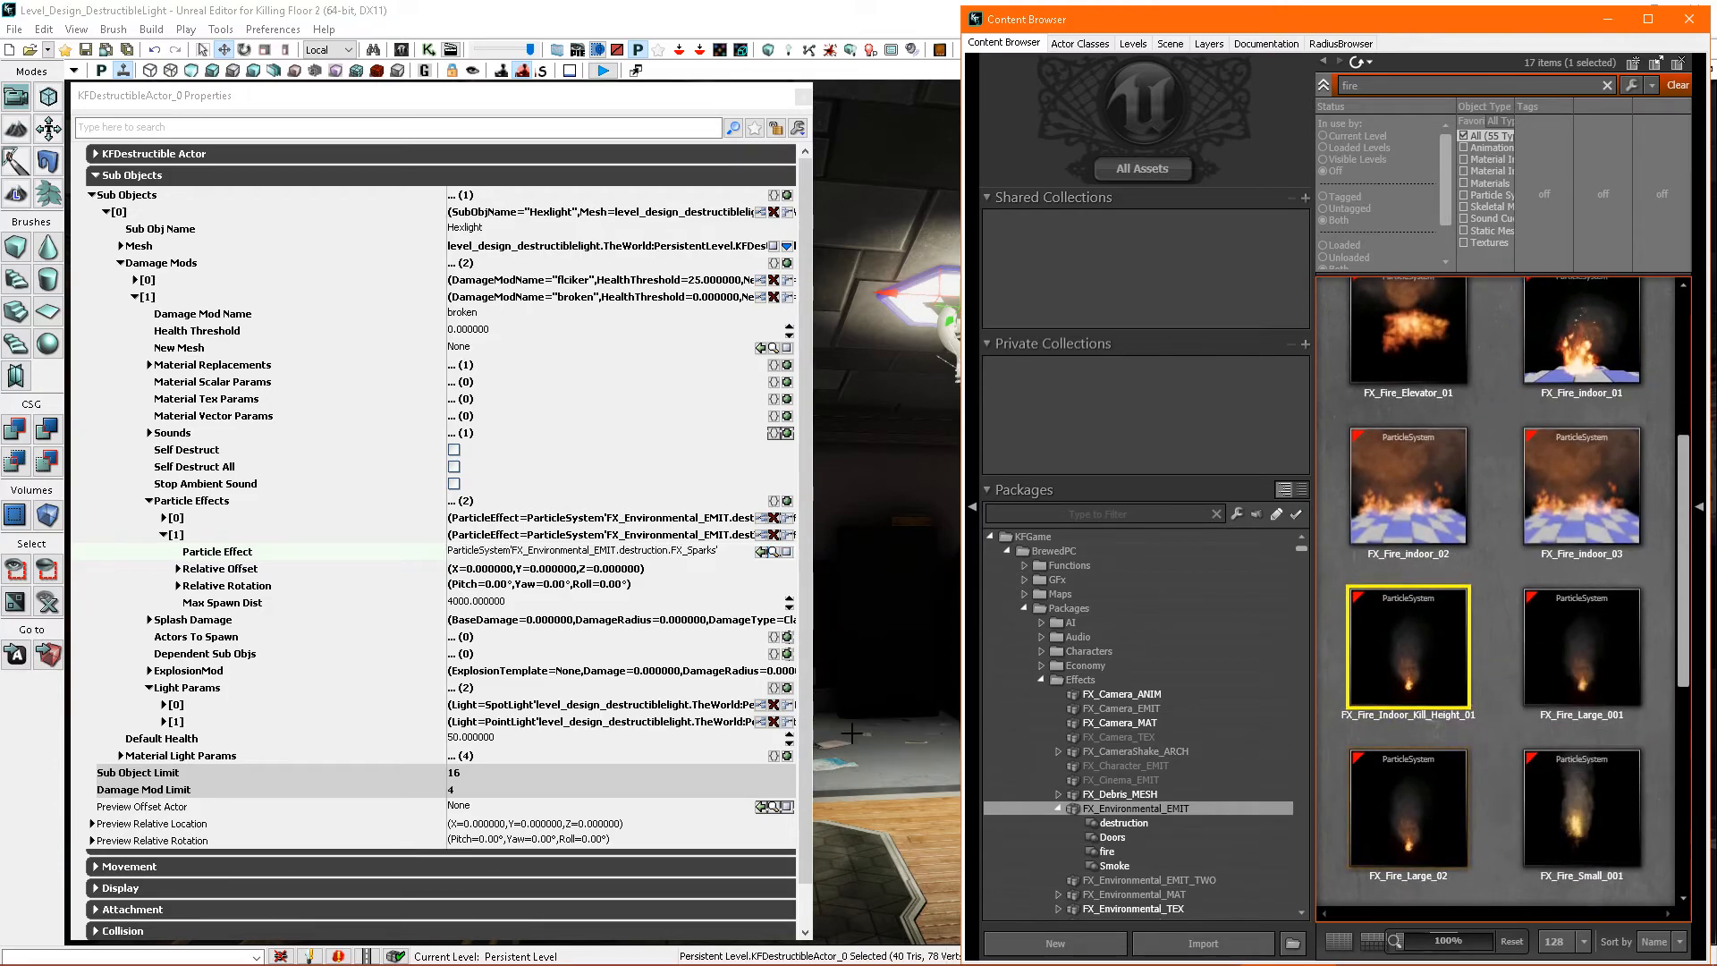
# - Add a third Particle Effects entry using FX_Fire_Indoor_Kill_Height_01, and close the Content Browser and the properties window
pyautogui.click(163, 535)
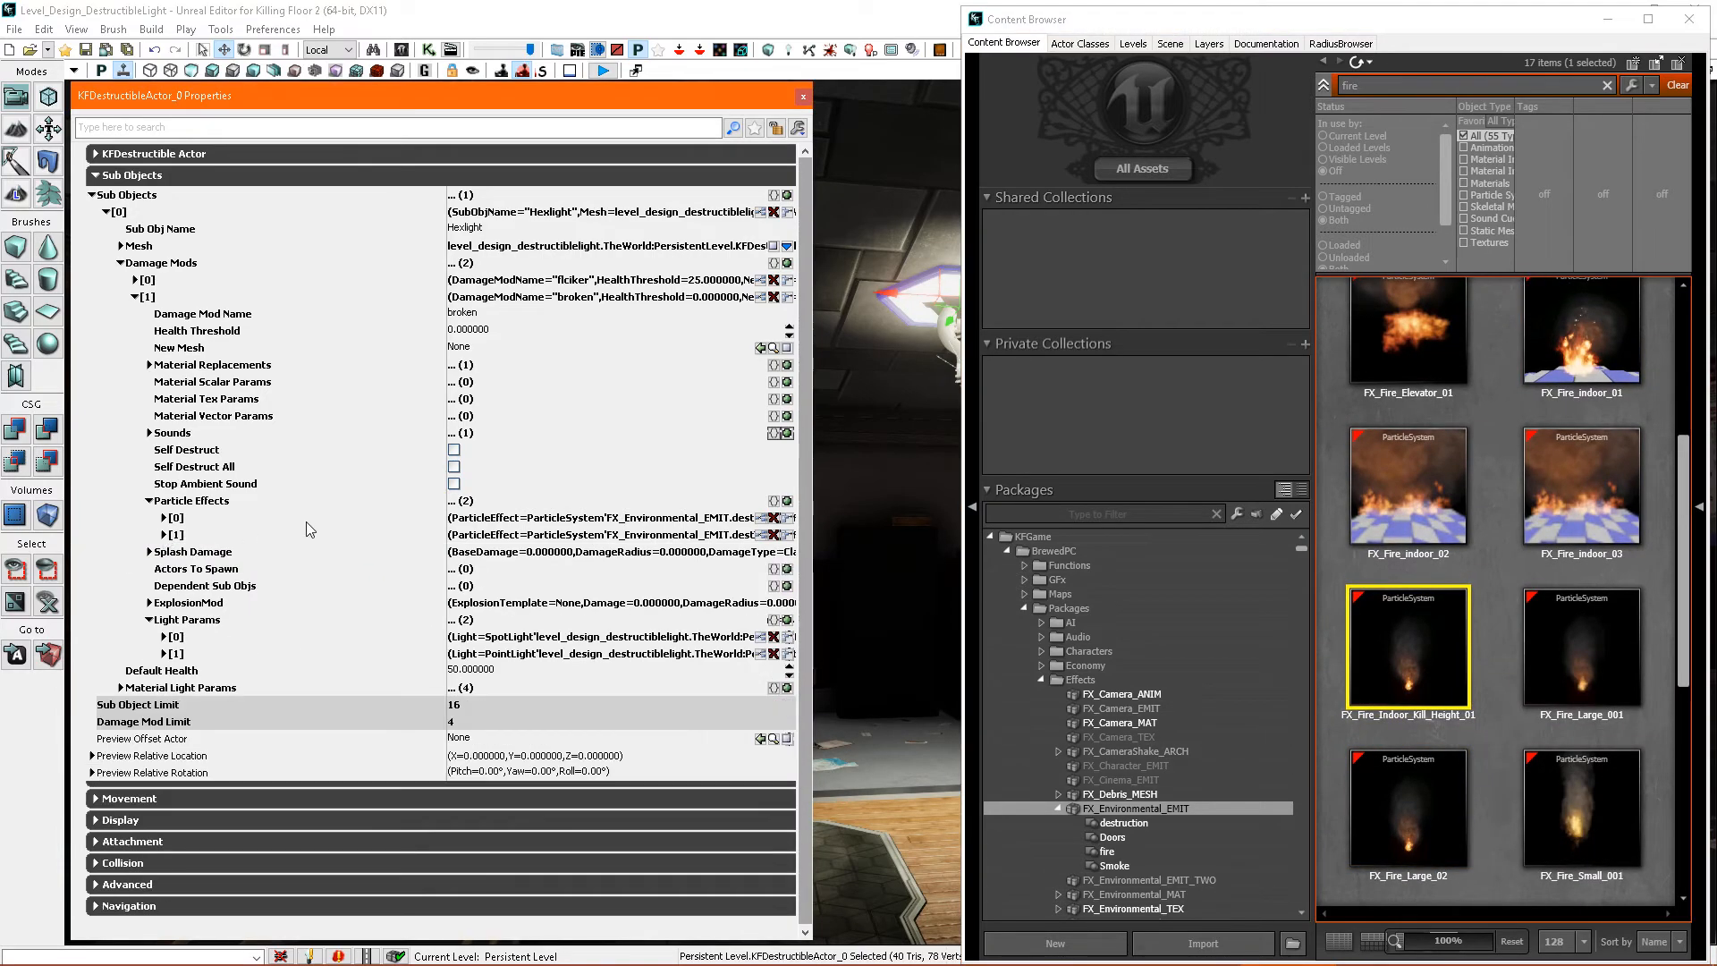
pyautogui.click(787, 501)
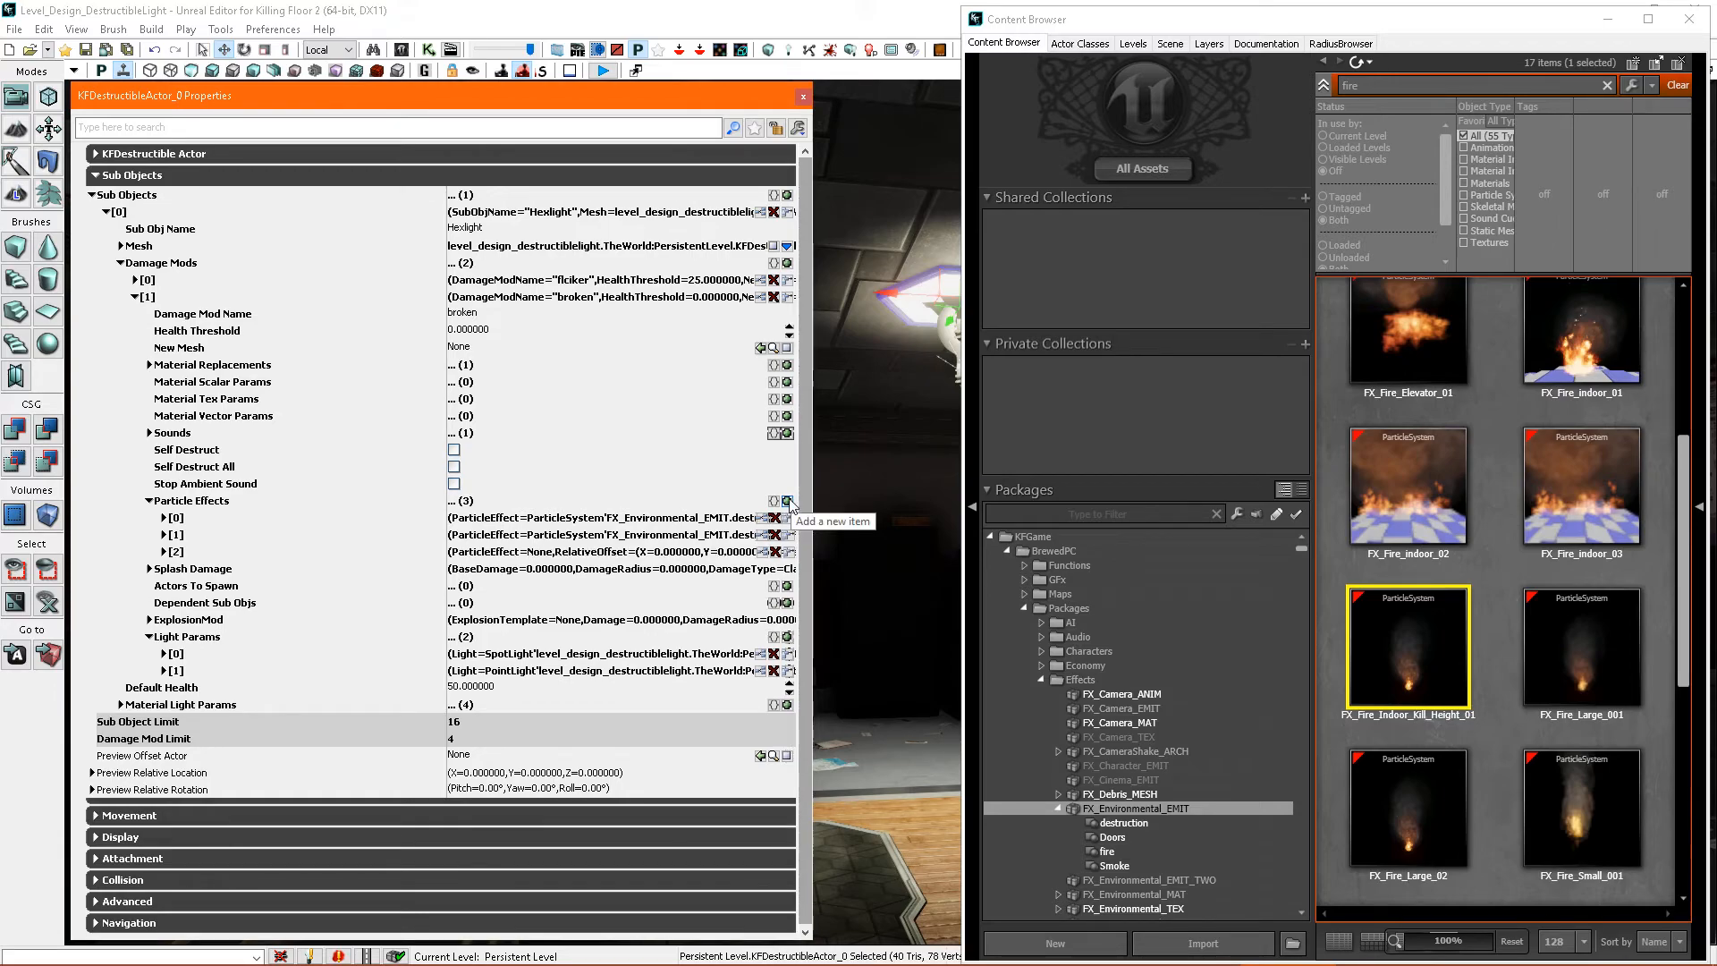
pyautogui.click(164, 551)
pyautogui.click(762, 569)
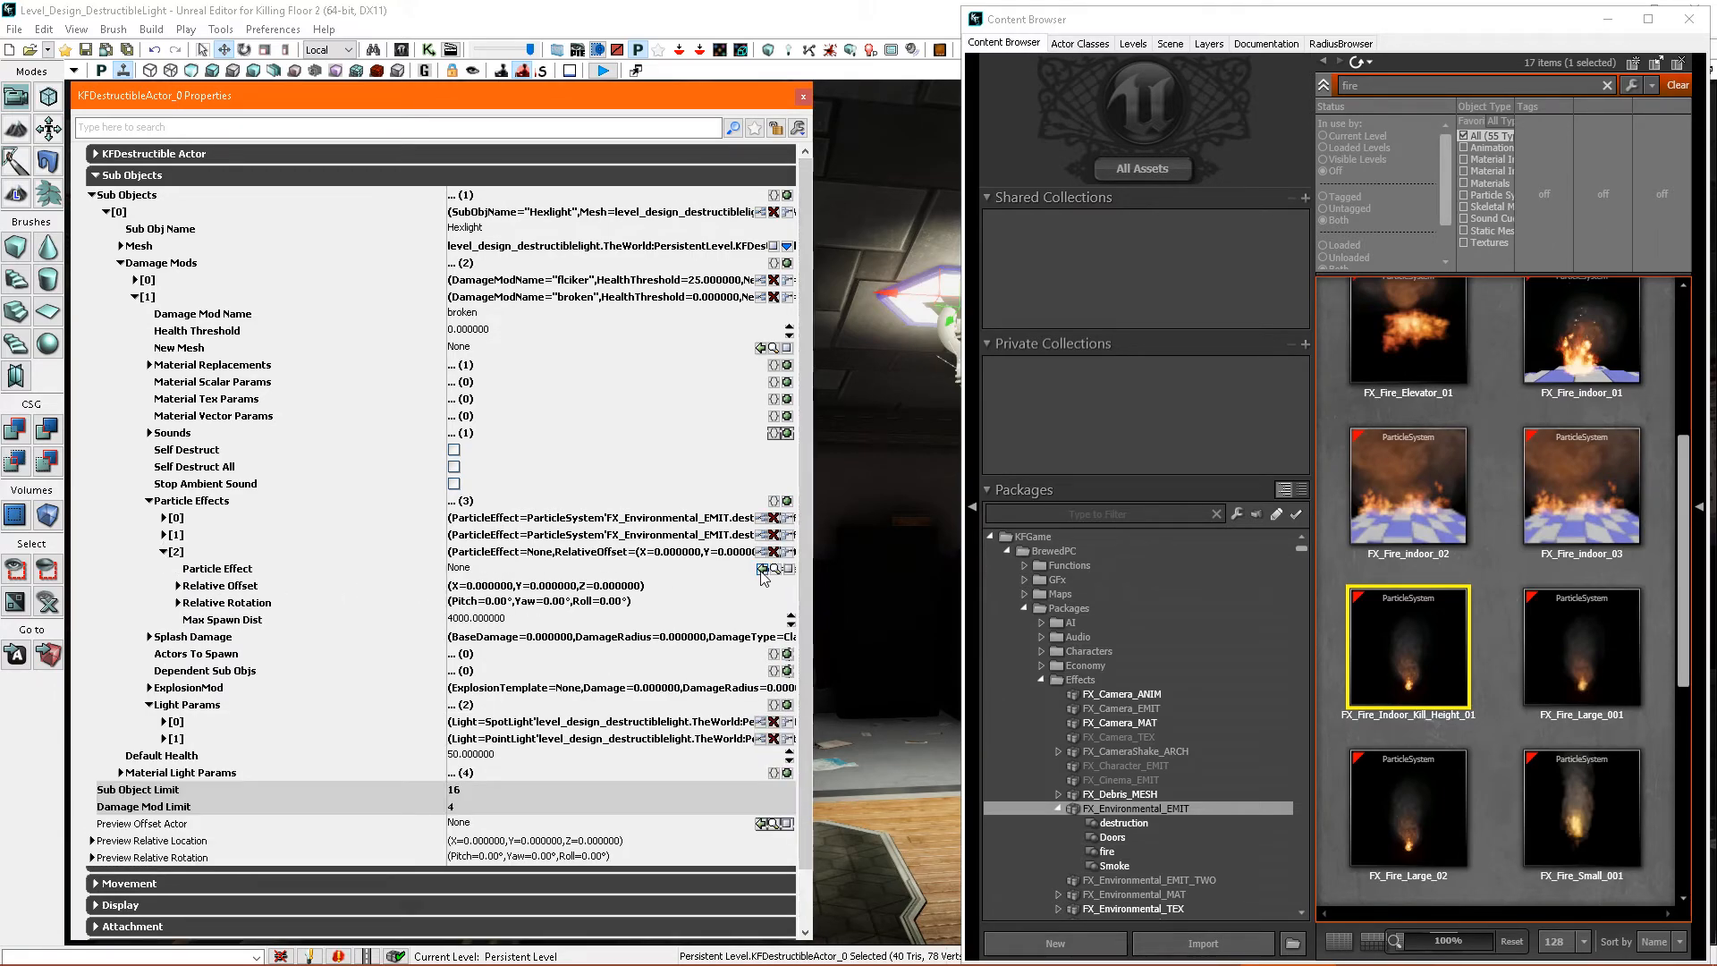
pyautogui.click(1689, 20)
pyautogui.click(802, 96)
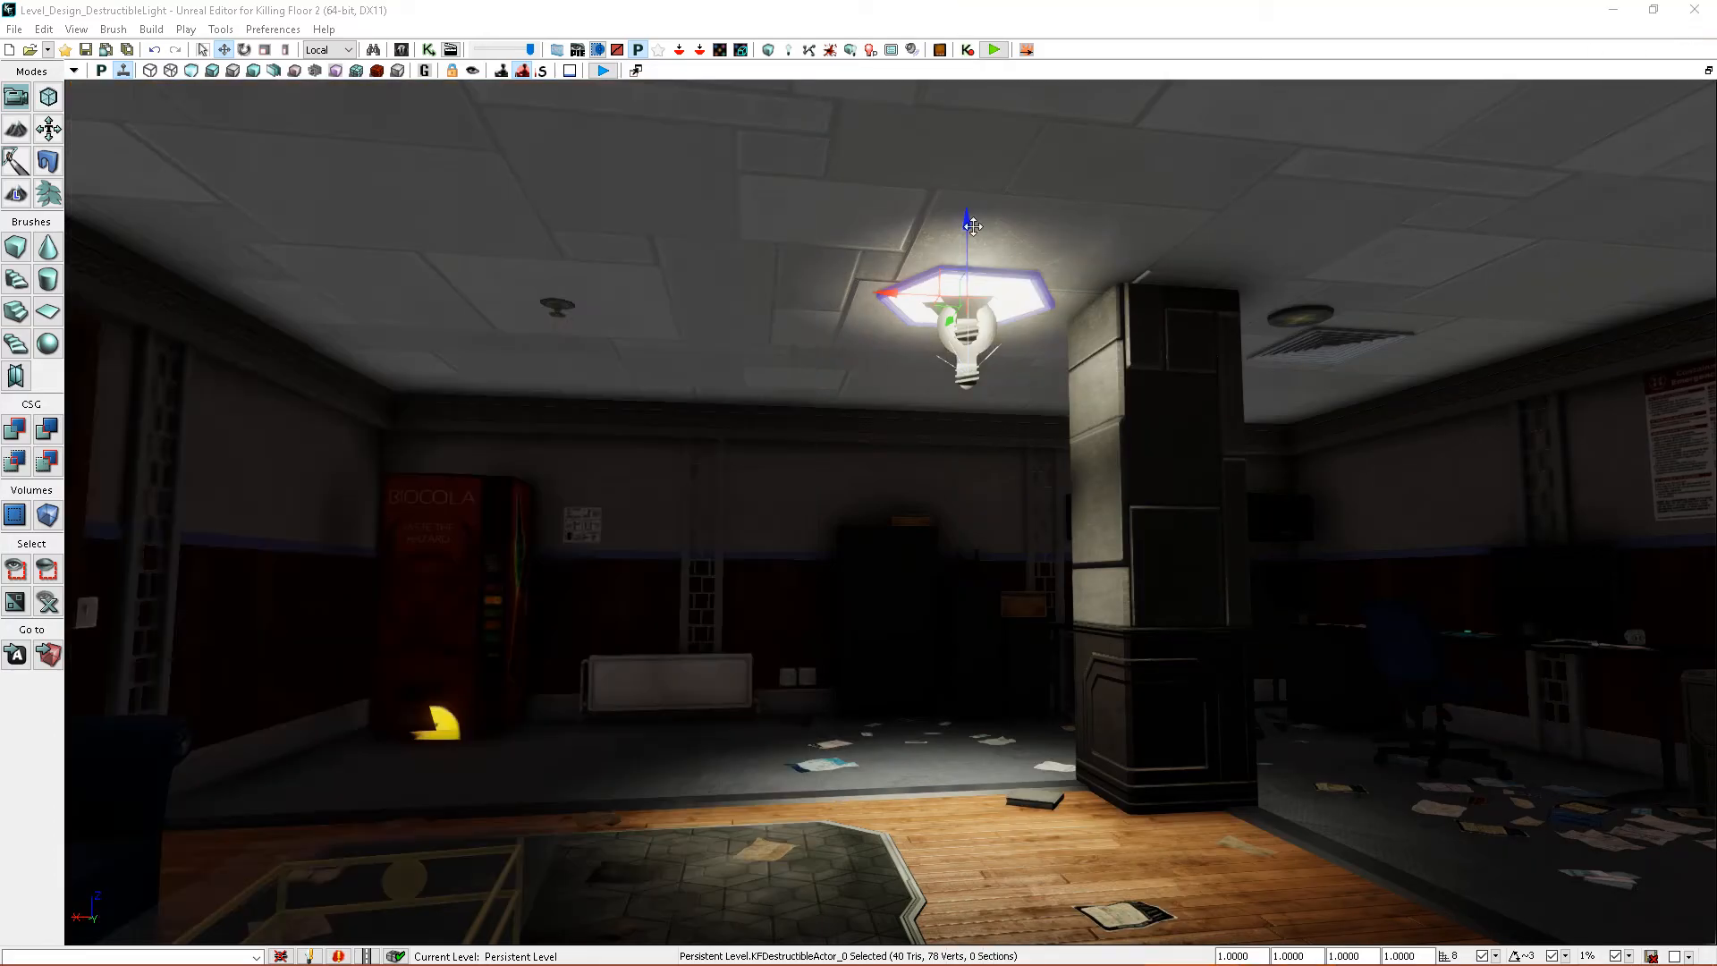
# - Play the level from the wooden floor, shoot the hexagonal ceiling light, and inspect its break effects from several positions
pyautogui.rightClick(930, 872)
pyautogui.click(995, 862)
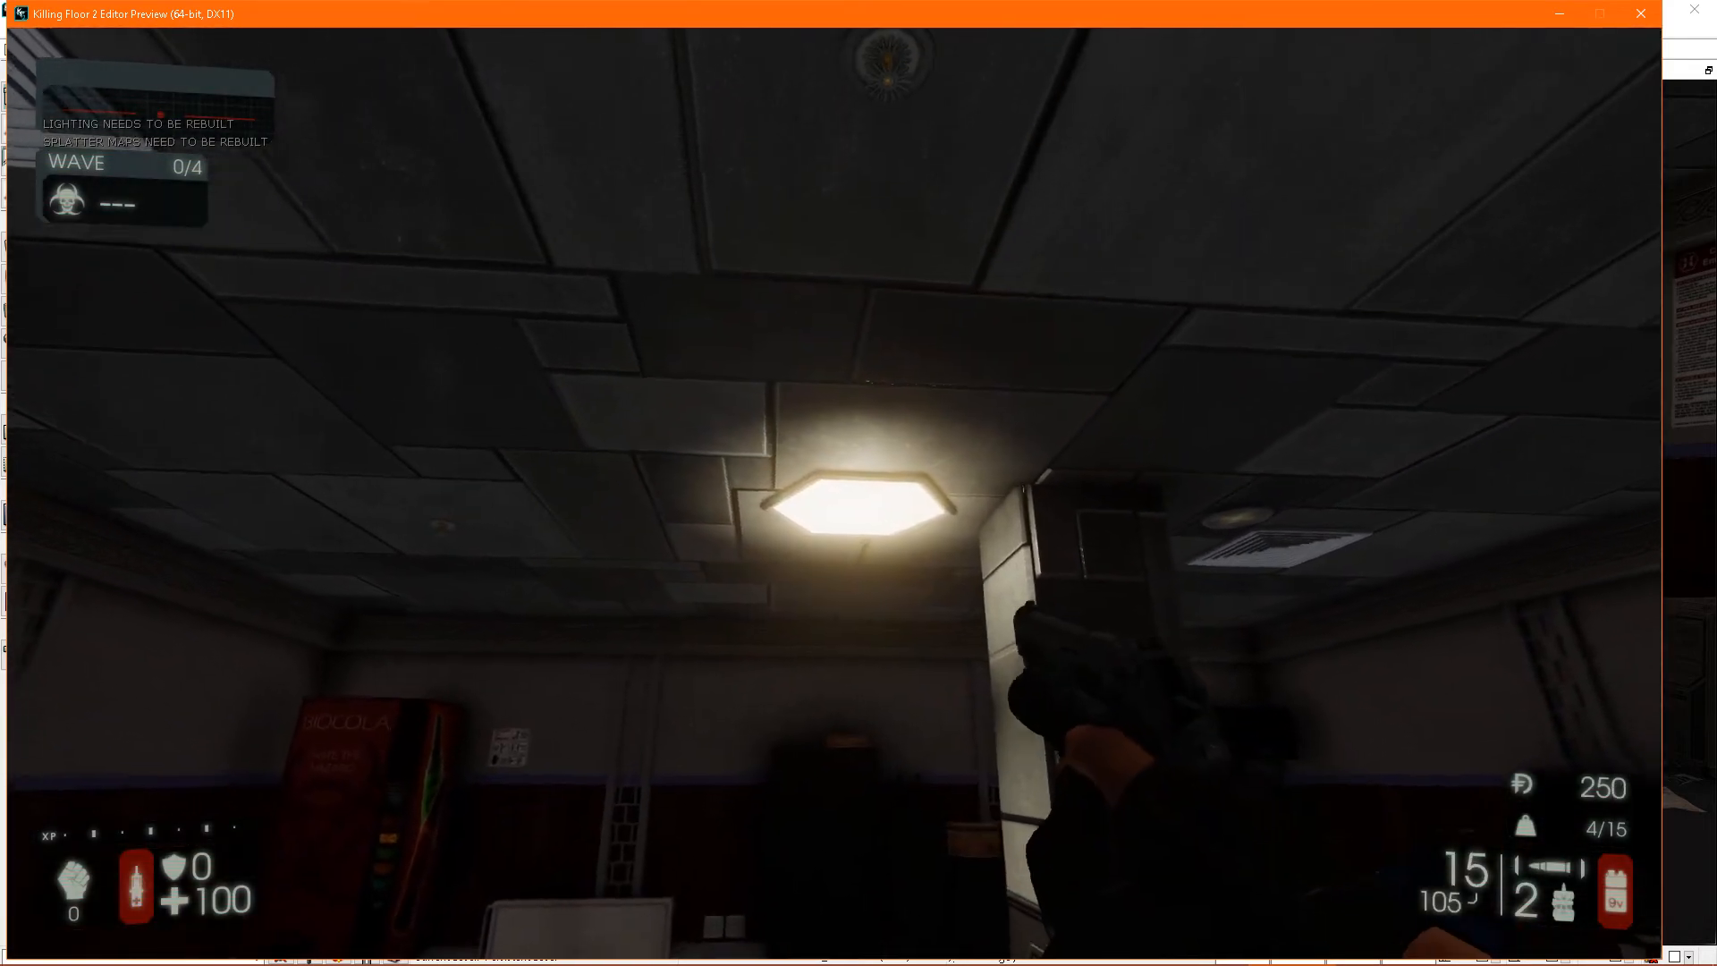
pyautogui.click(834, 493)
pyautogui.click(835, 494)
pyautogui.click(834, 493)
pyautogui.click(835, 493)
pyautogui.press('s')
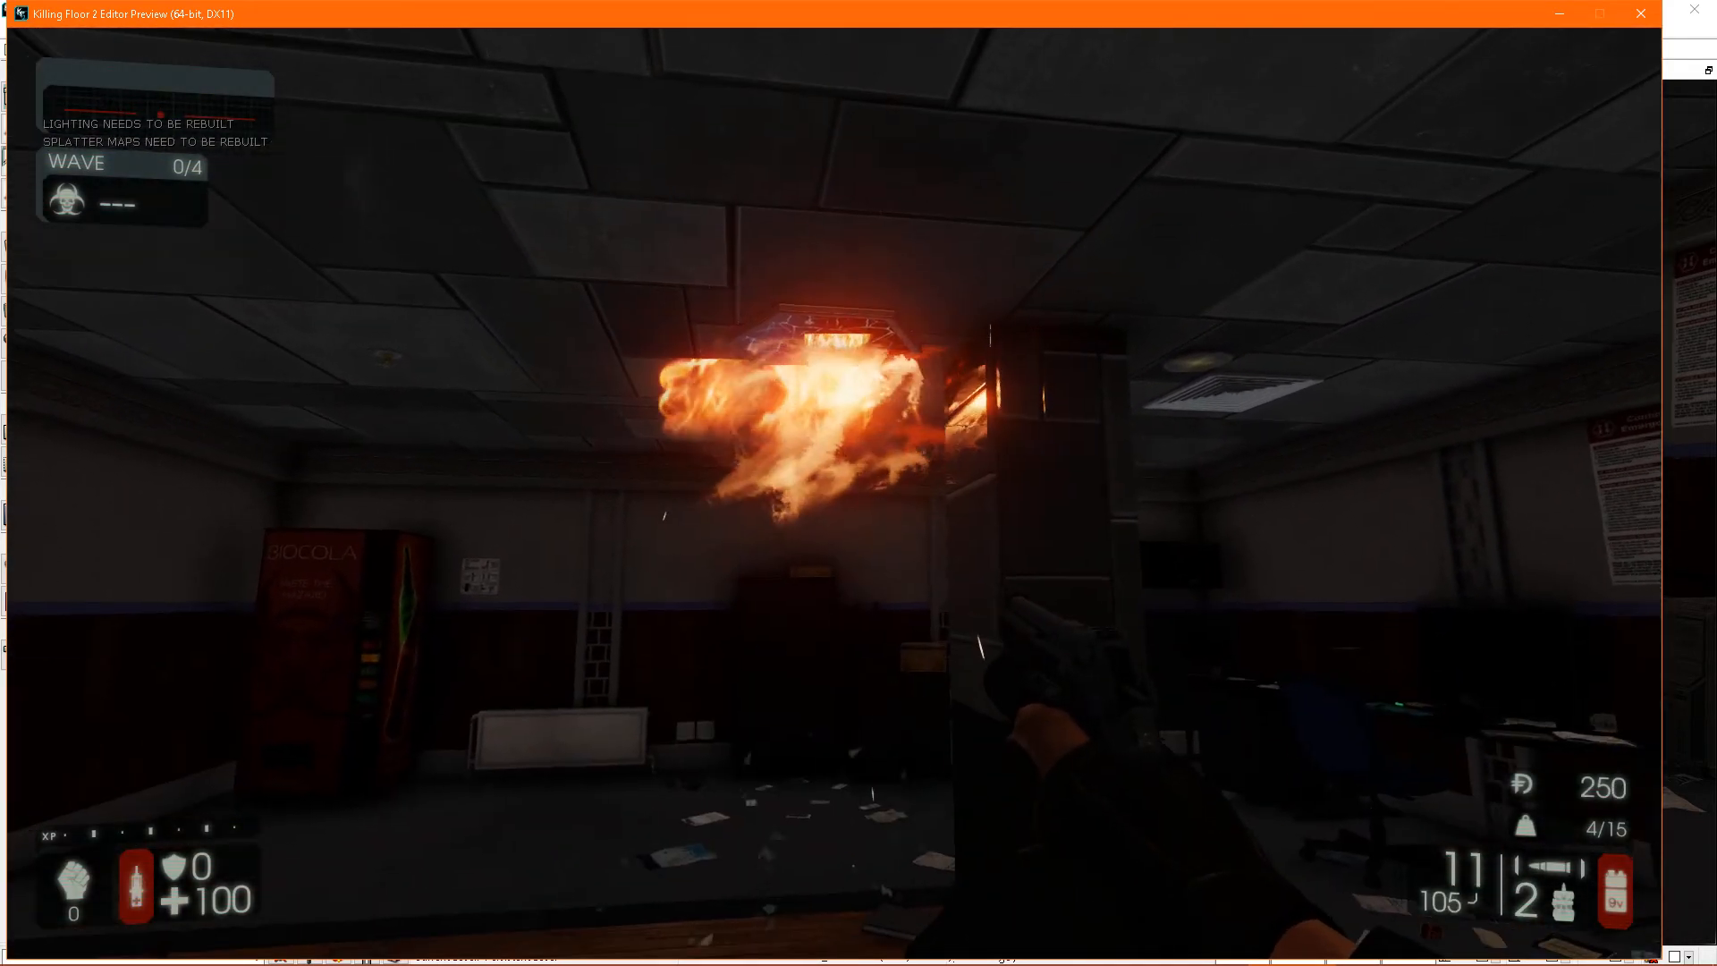
pyautogui.press('w')
pyautogui.press('a')
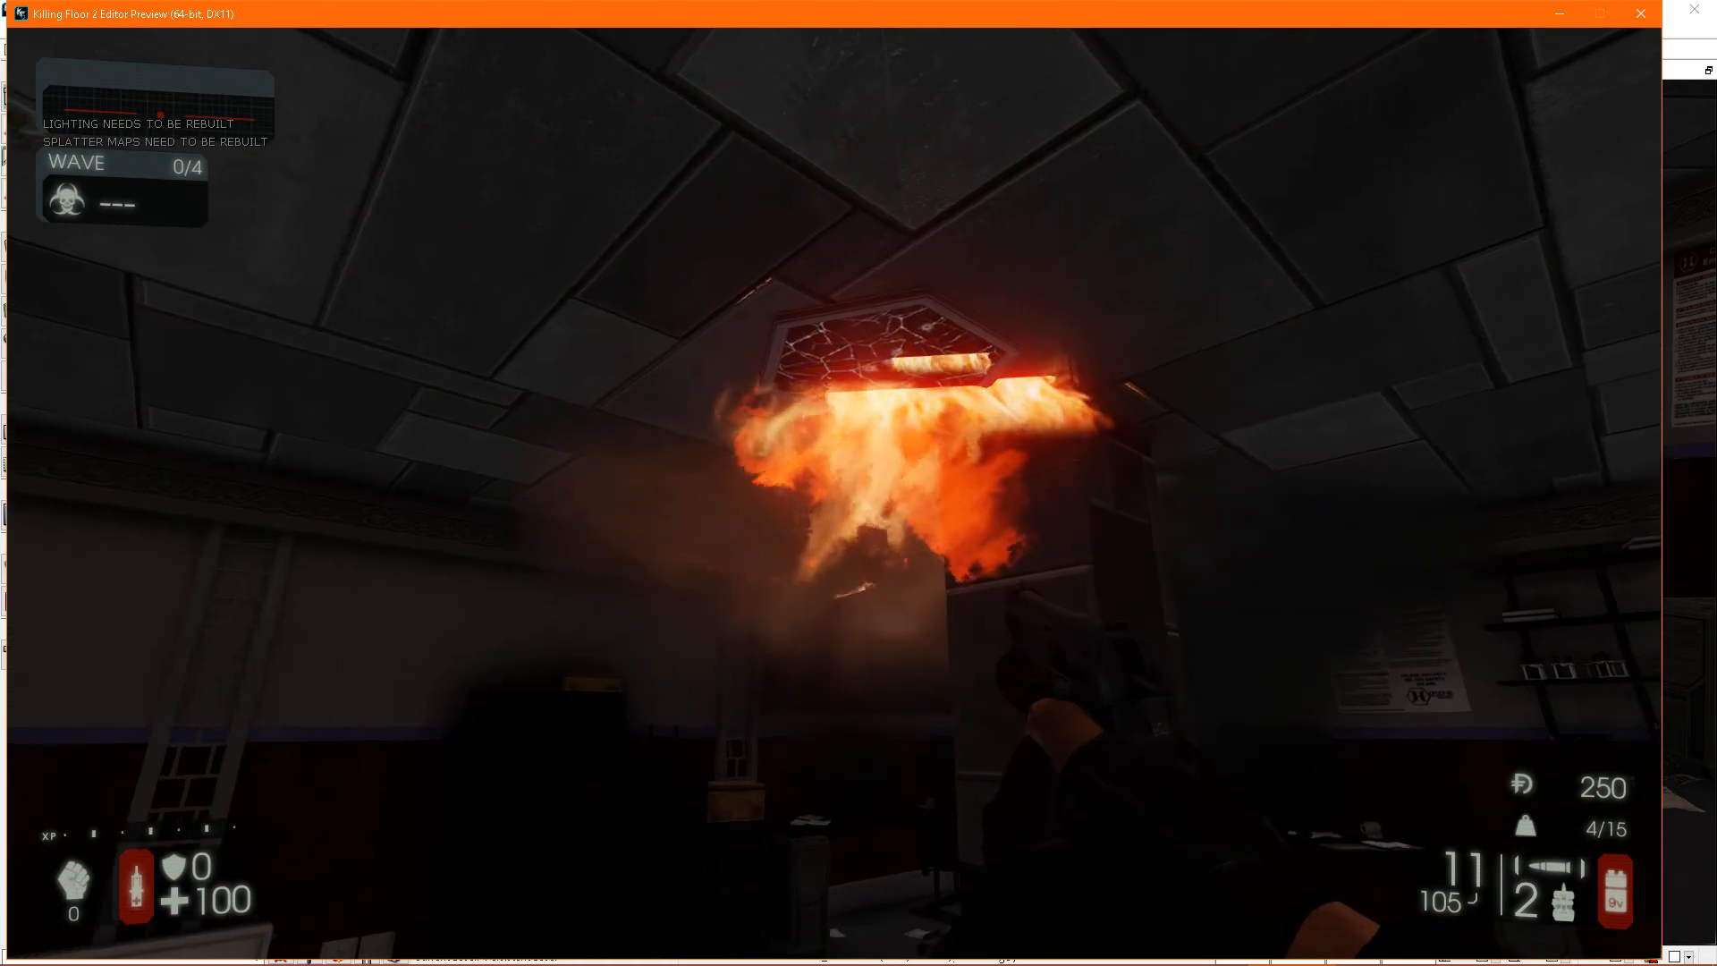
pyautogui.press('d')
pyautogui.press('s')
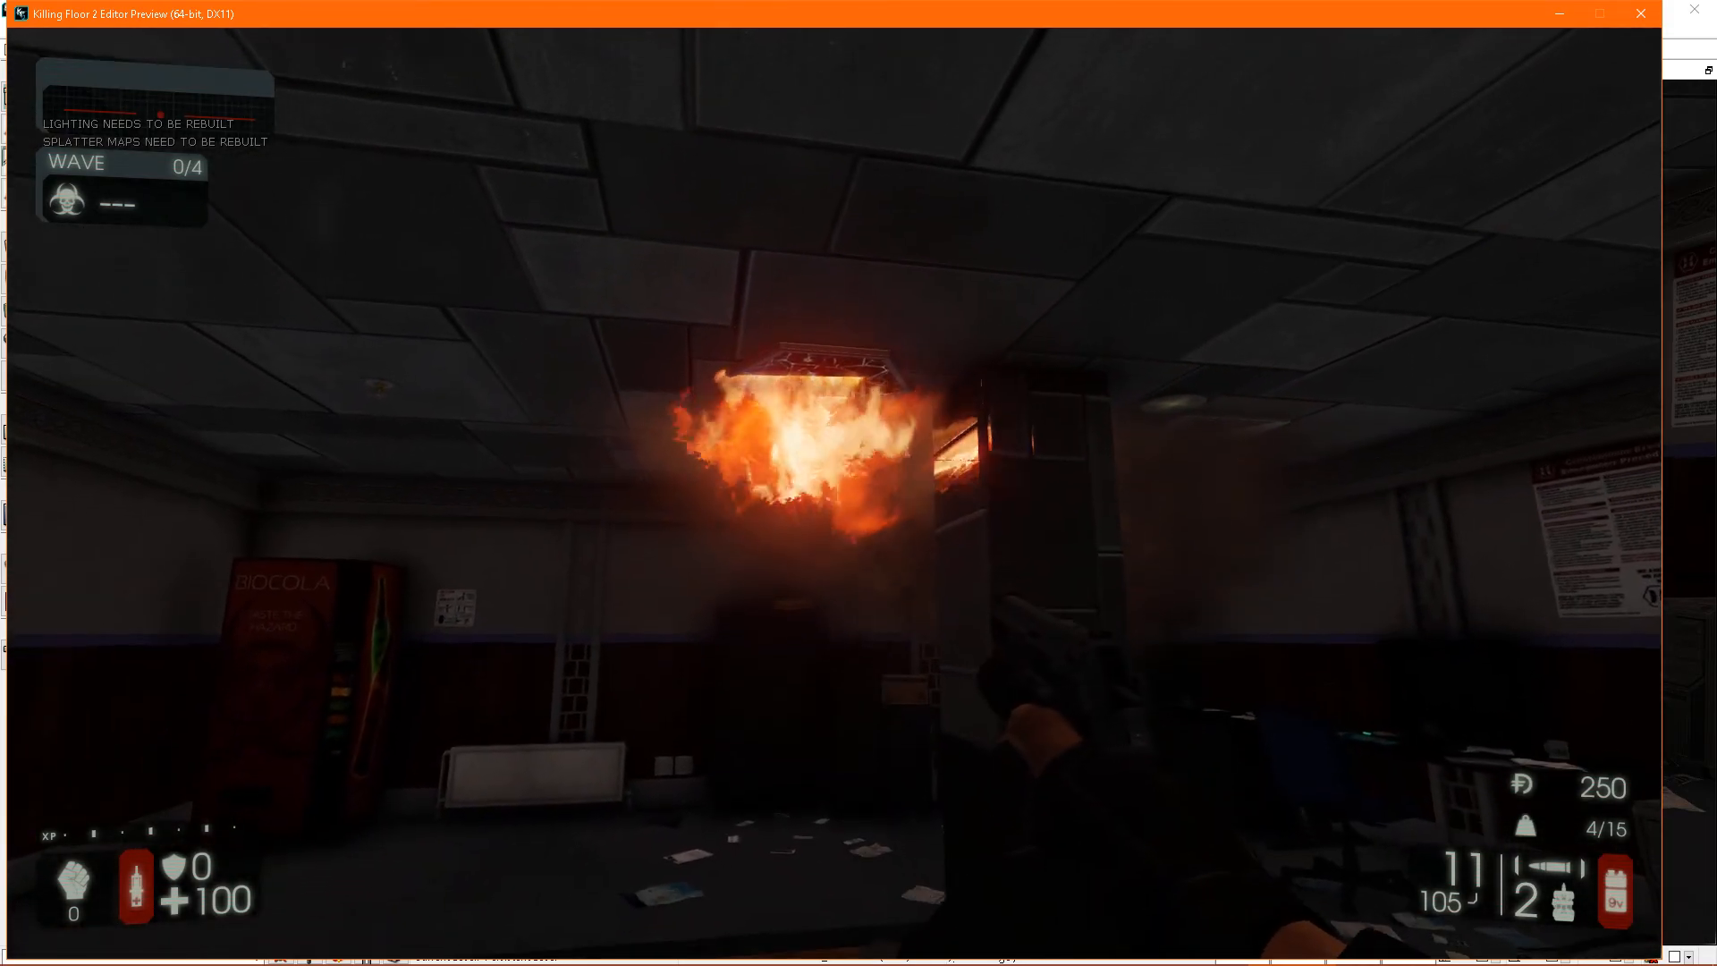
pyautogui.press('s')
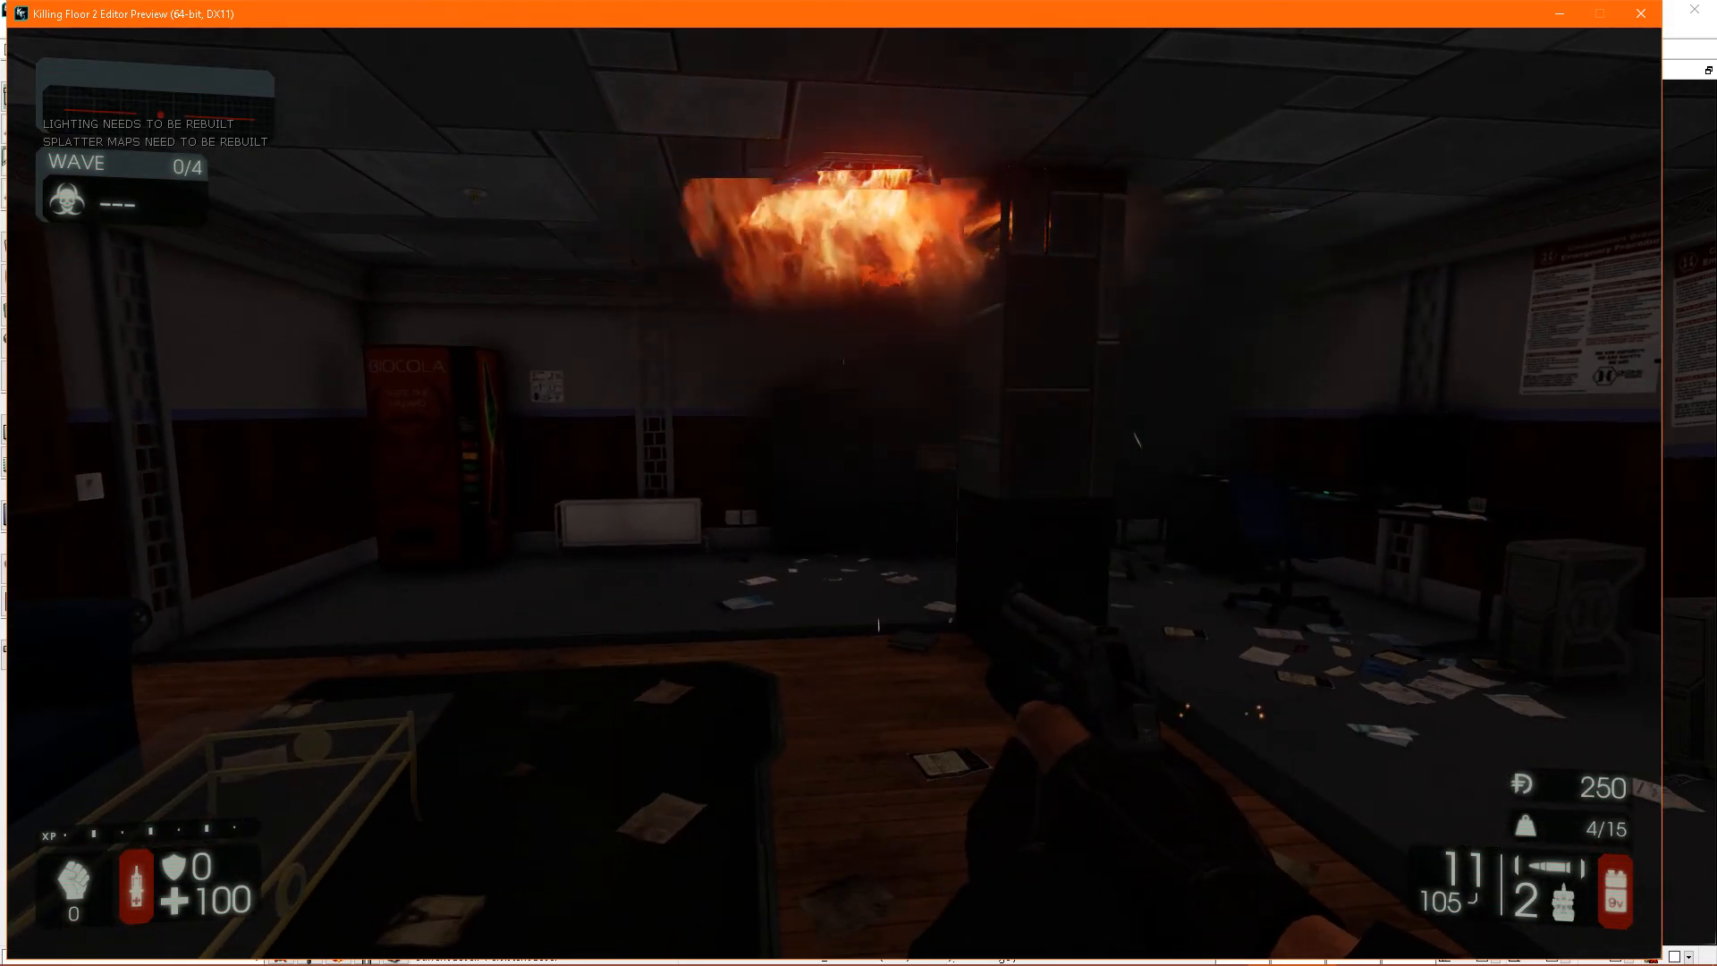
pyautogui.press('Escape')
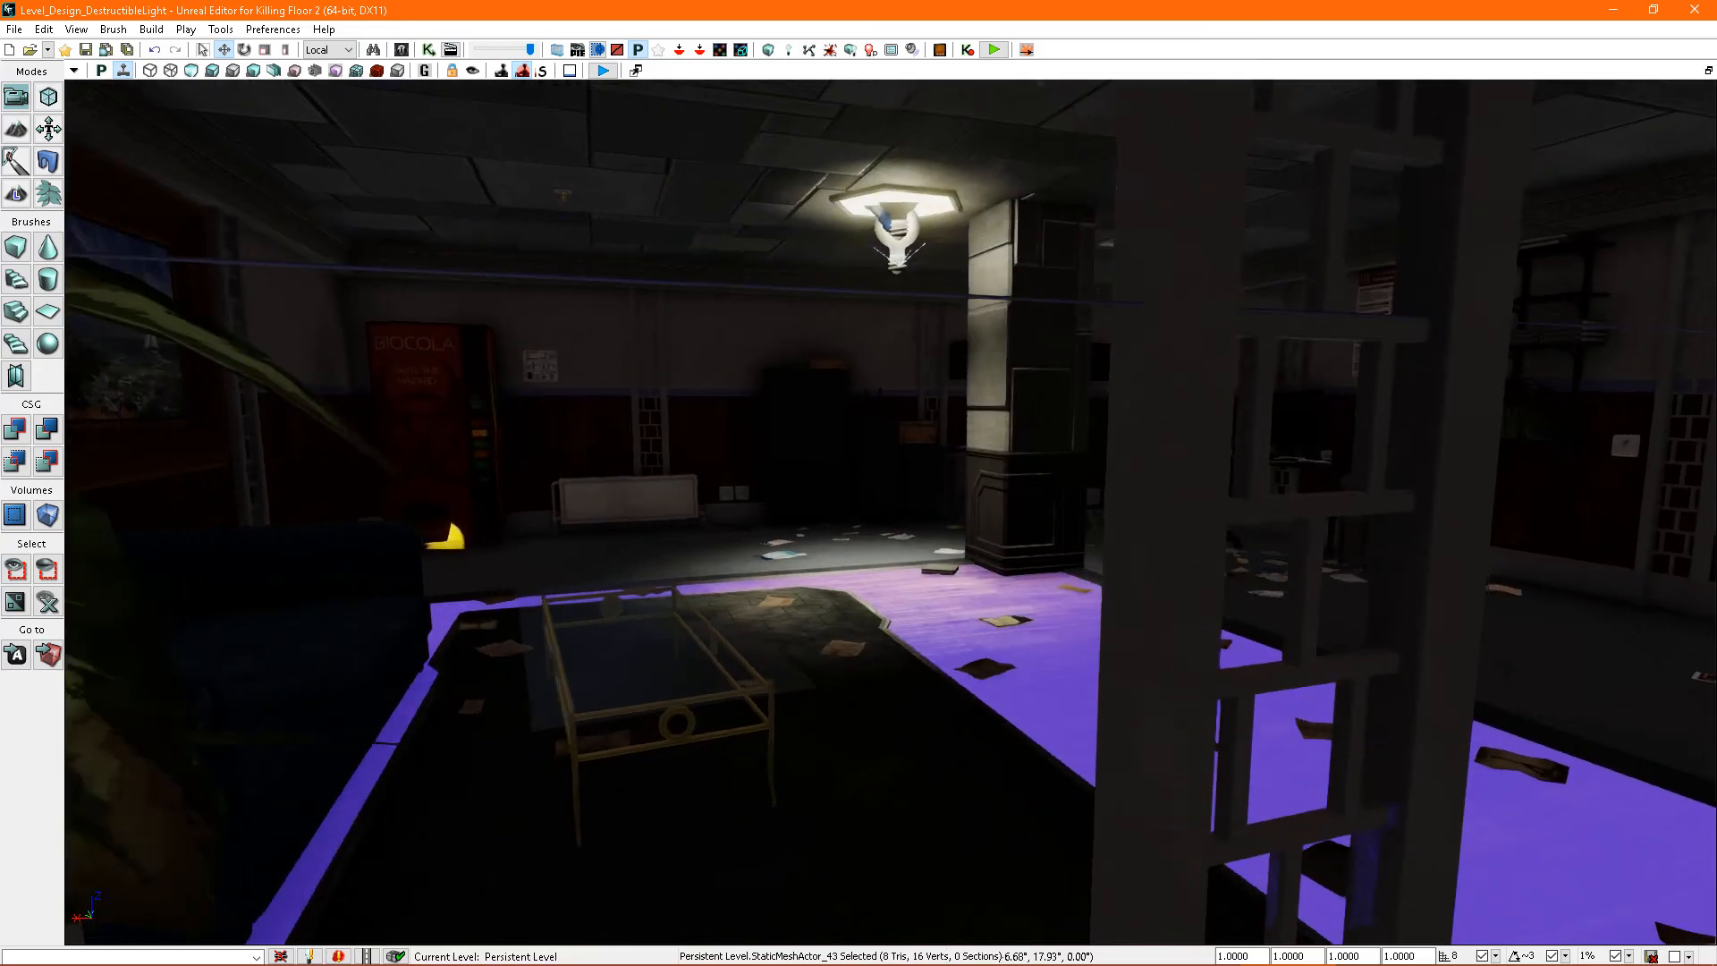
# - Reopen the hexagonal ceiling light's destructible actor properties and bring its sub-object settings into view
pyautogui.moveTo(984, 659); pyautogui.dragTo(1056, 588, button='right')
pyautogui.press('w')
pyautogui.press('s')
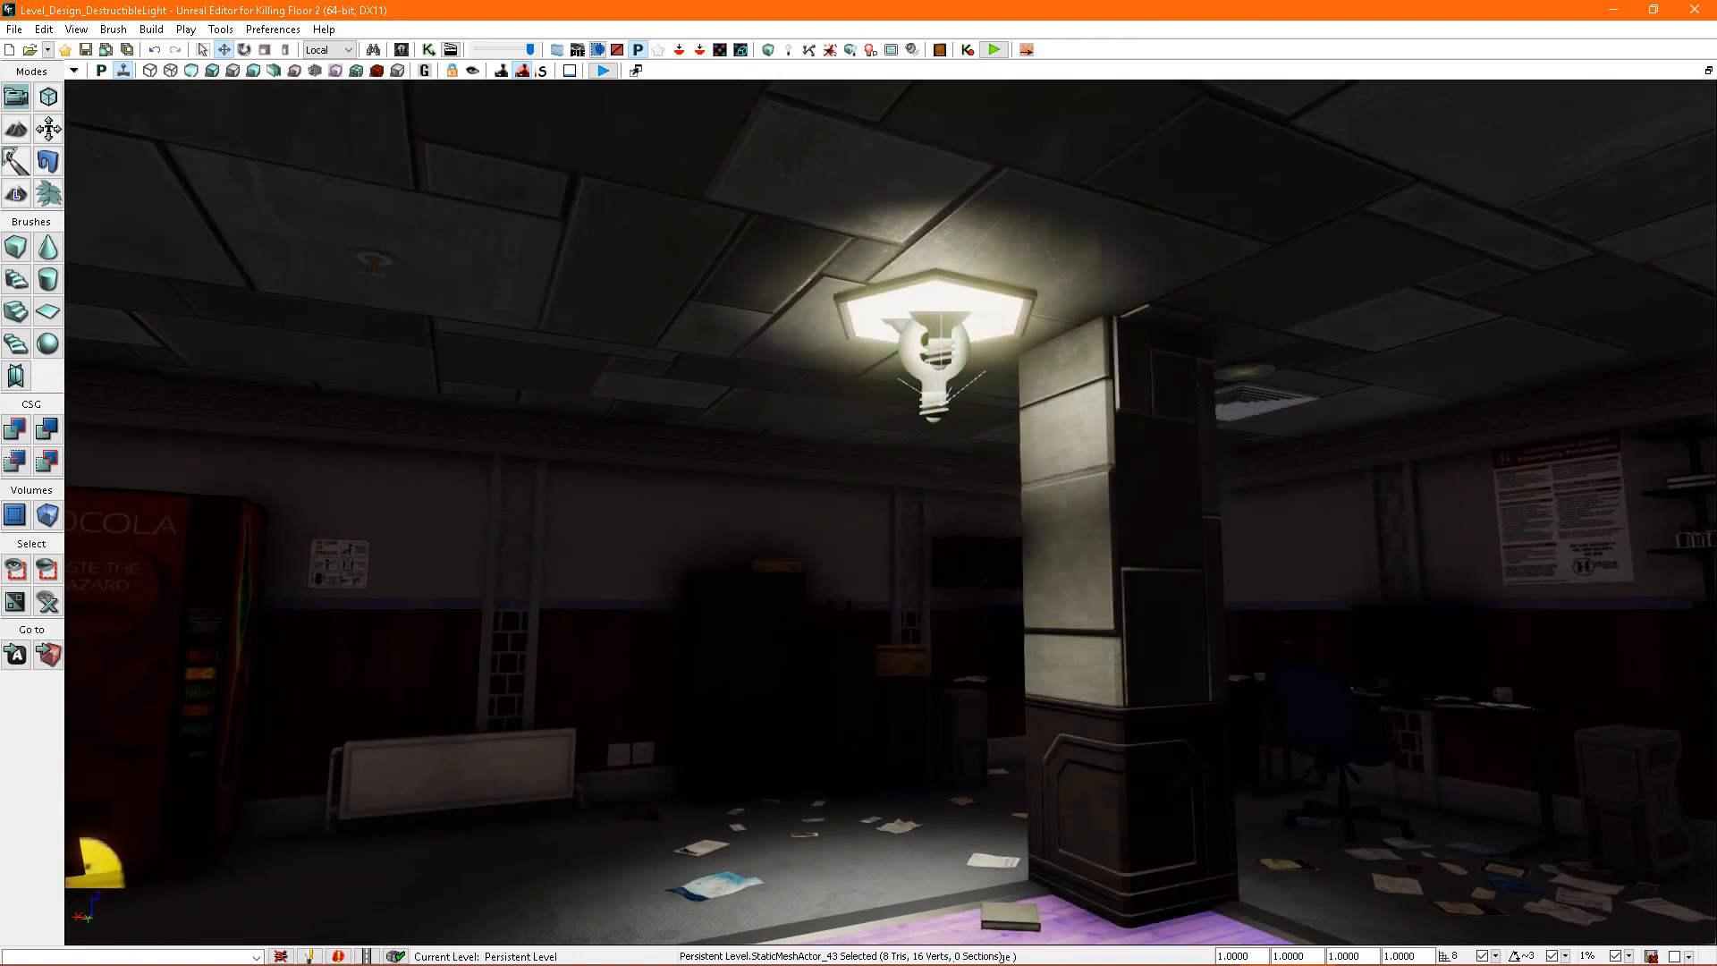
pyautogui.click(934, 363)
pyautogui.press('F4')
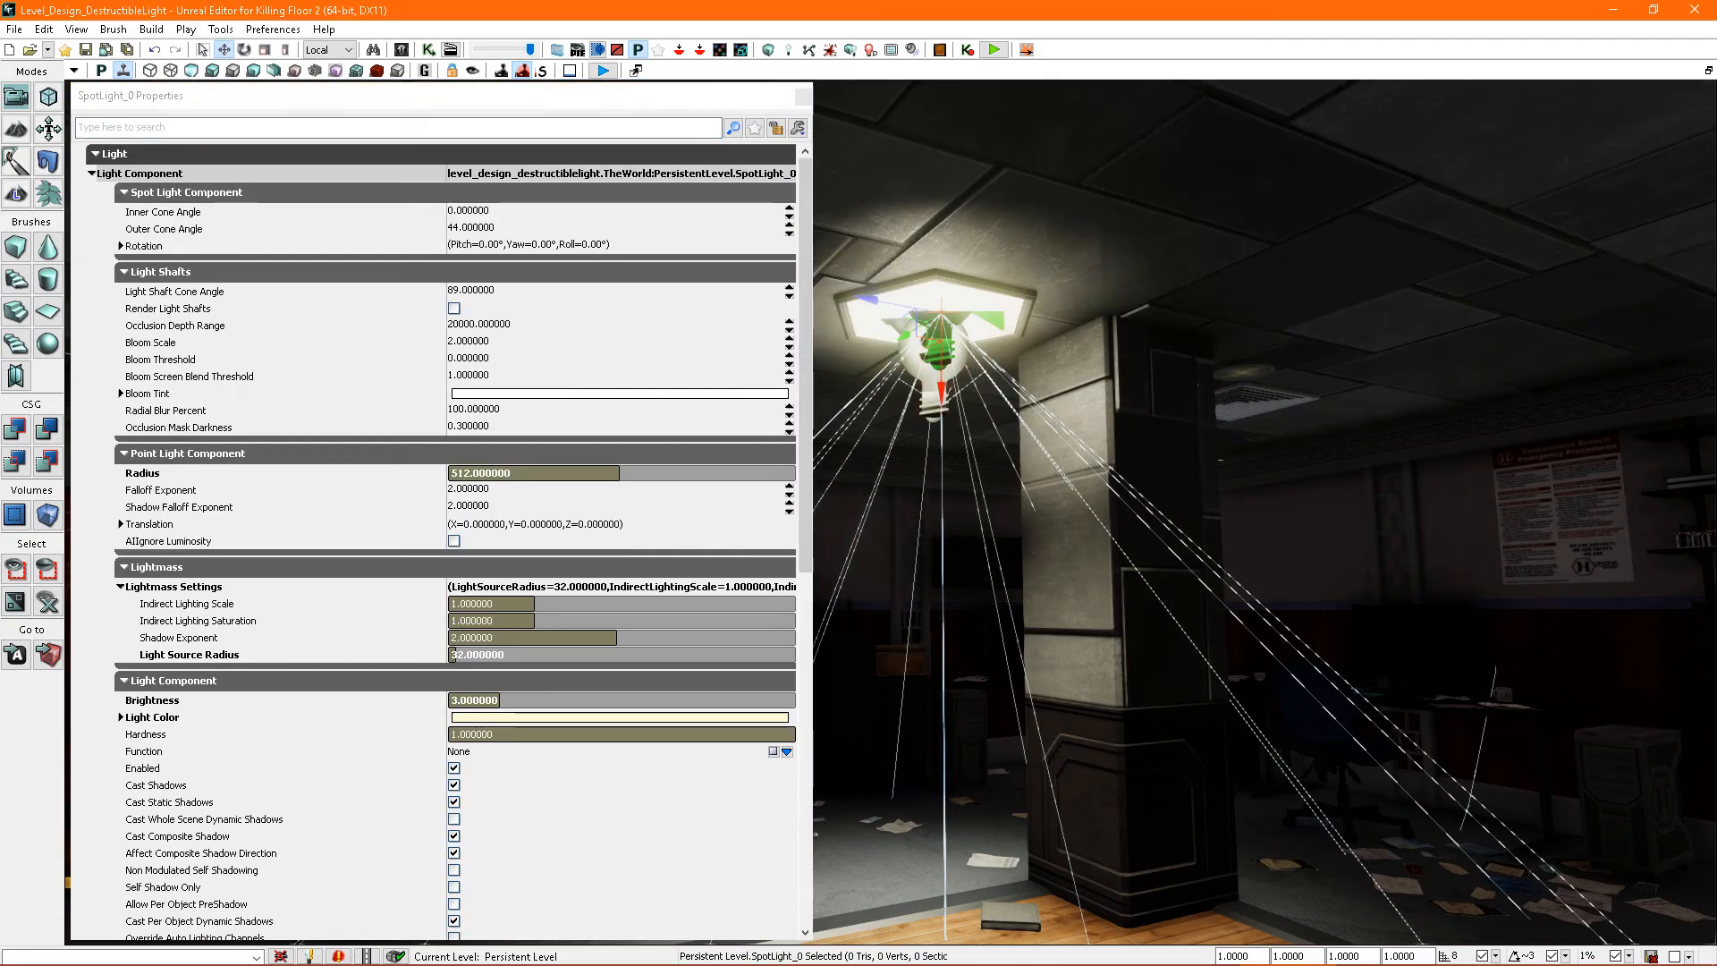
pyautogui.click(866, 324)
pyautogui.moveTo(804, 302); pyautogui.dragTo(802, 394)
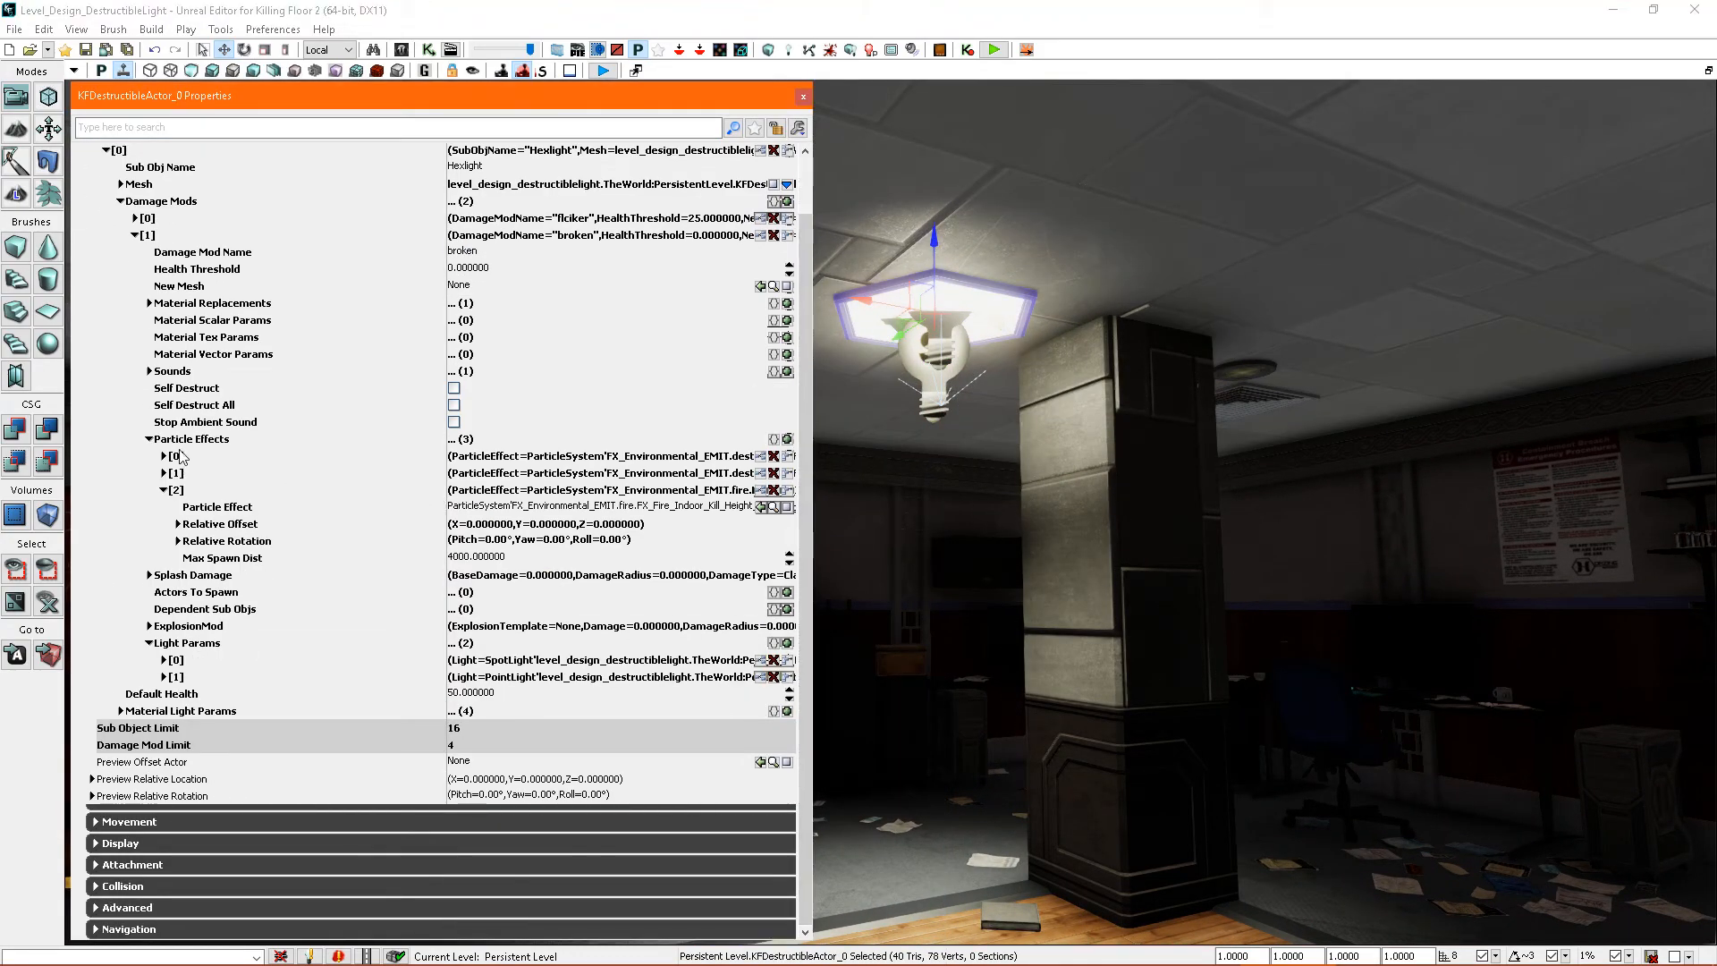
# - Expand the Material Light Params entries, and collapse the particle effects and the broken damage mod
pyautogui.click(120, 711)
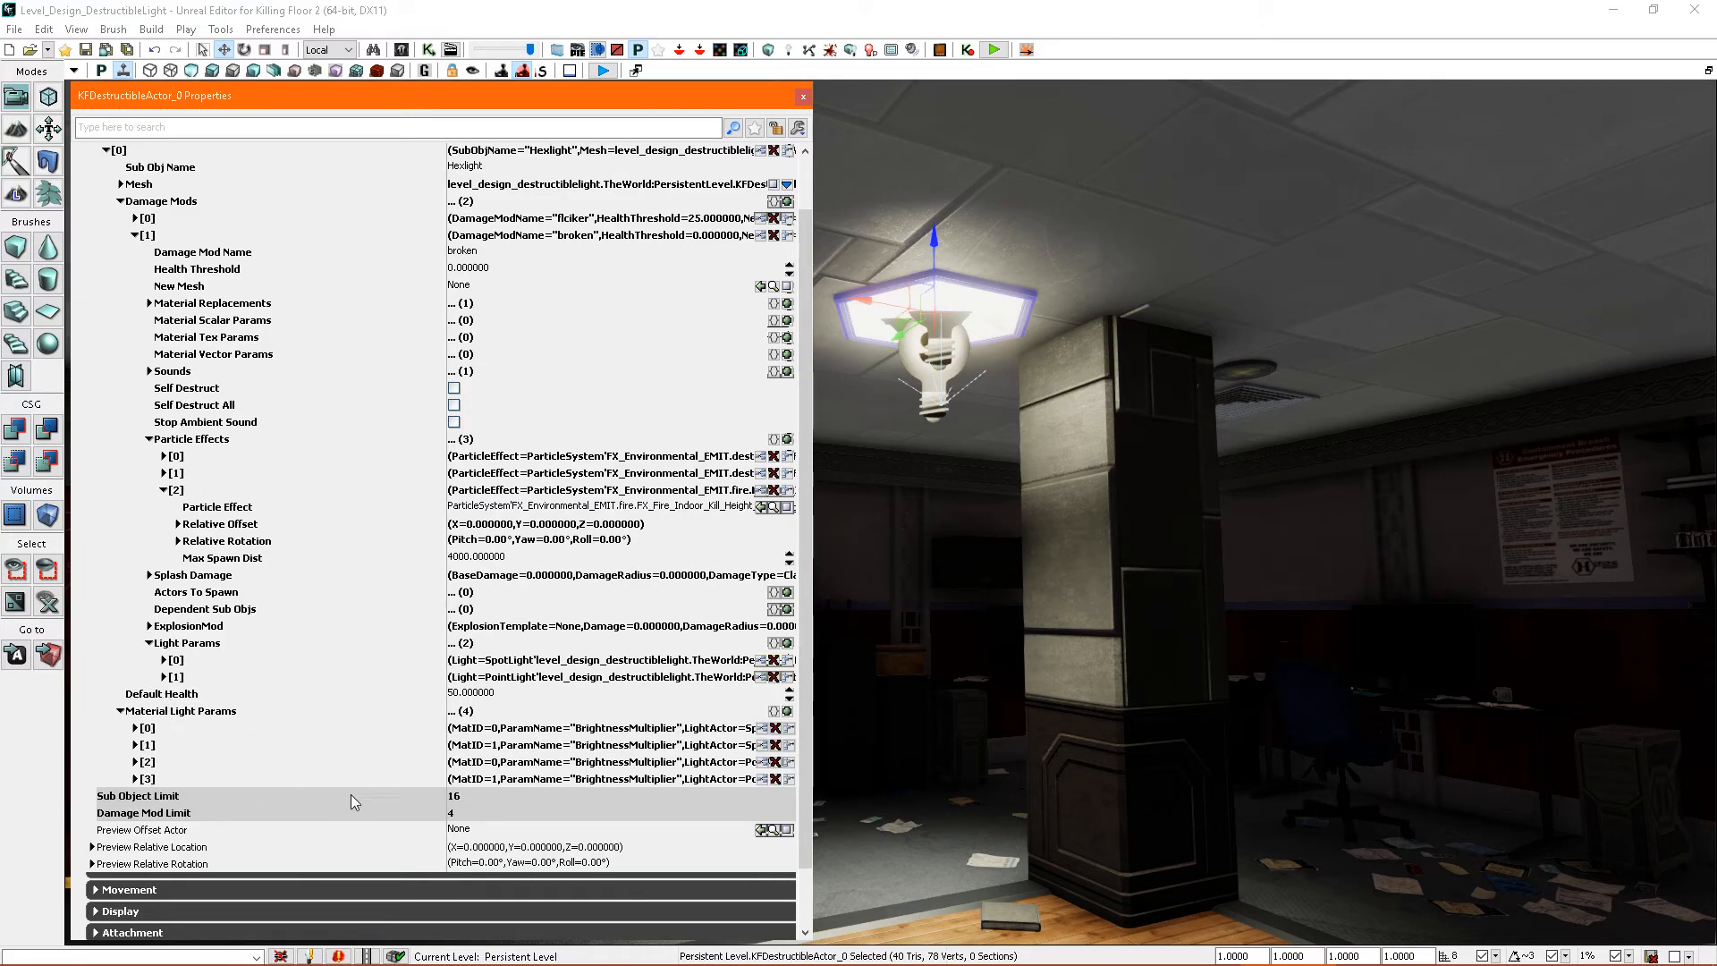
pyautogui.click(164, 490)
pyautogui.click(148, 439)
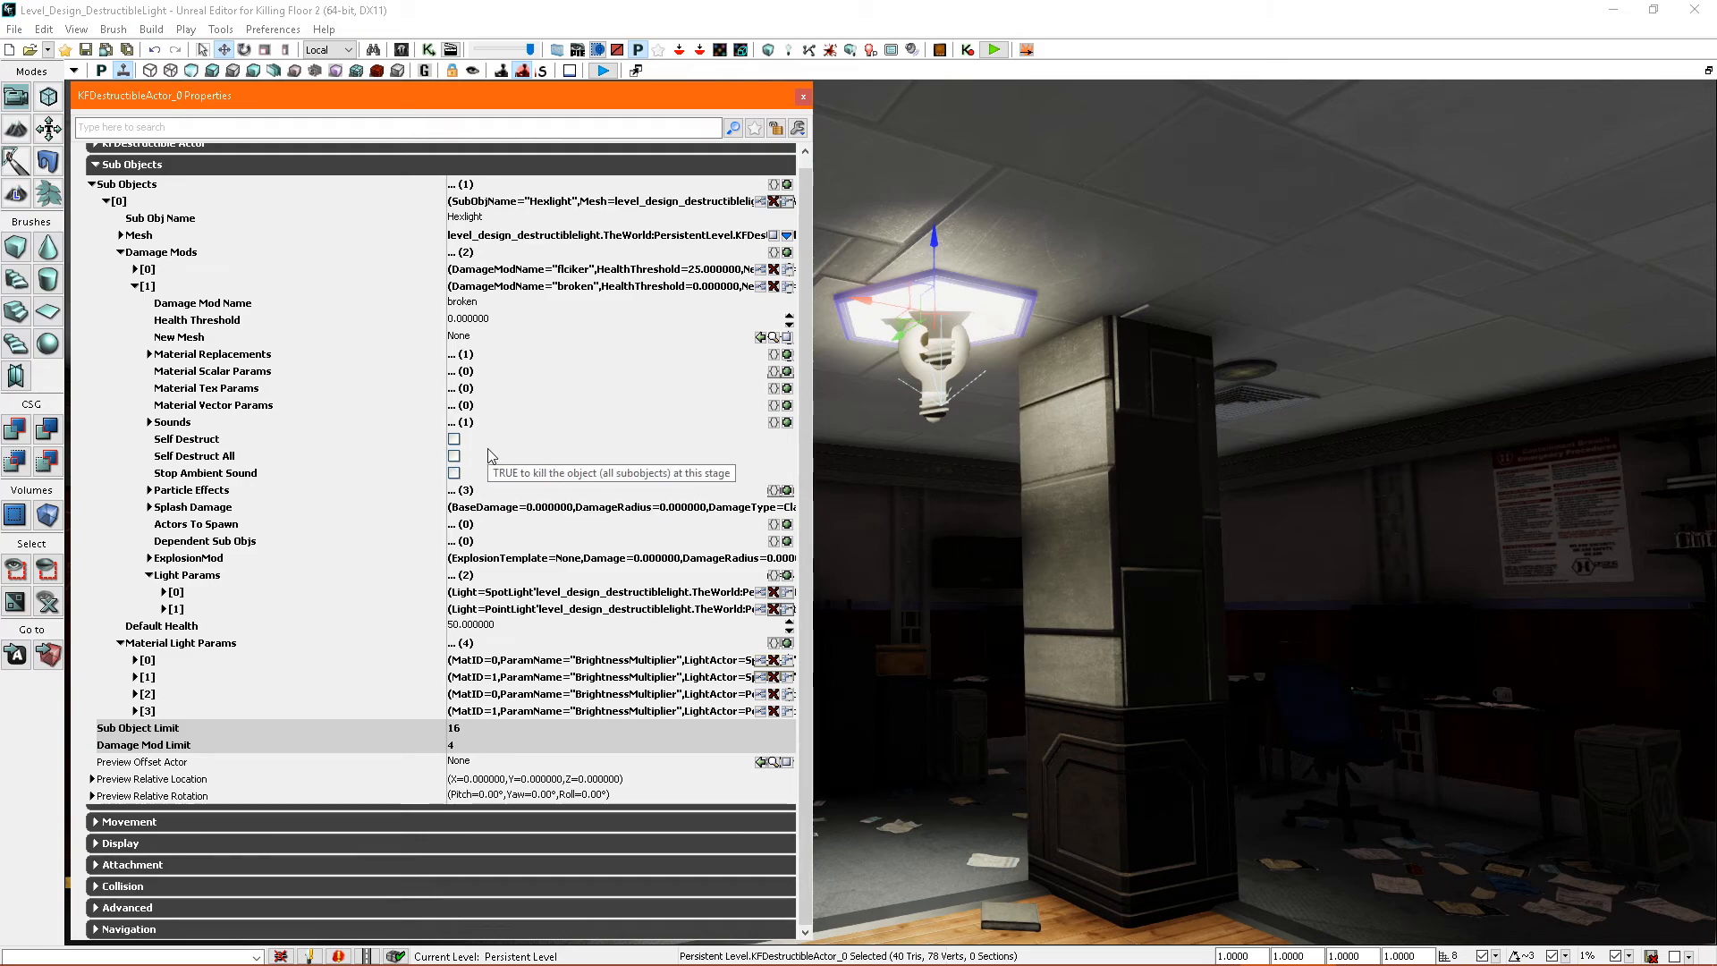
pyautogui.click(135, 286)
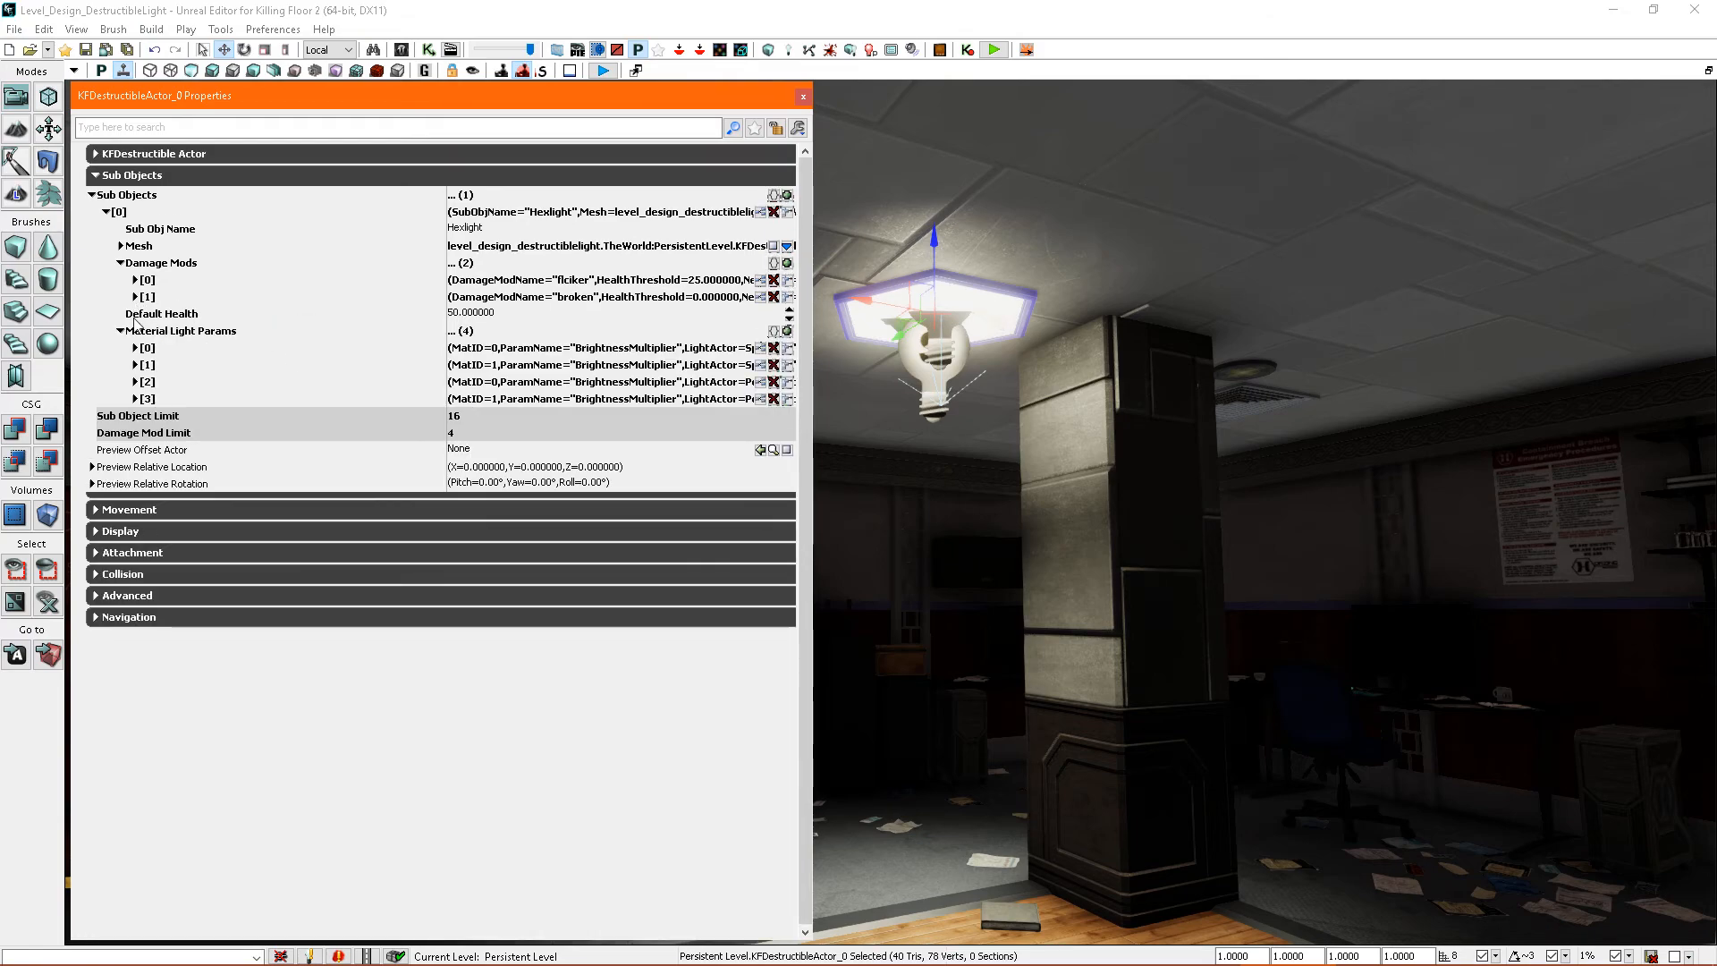